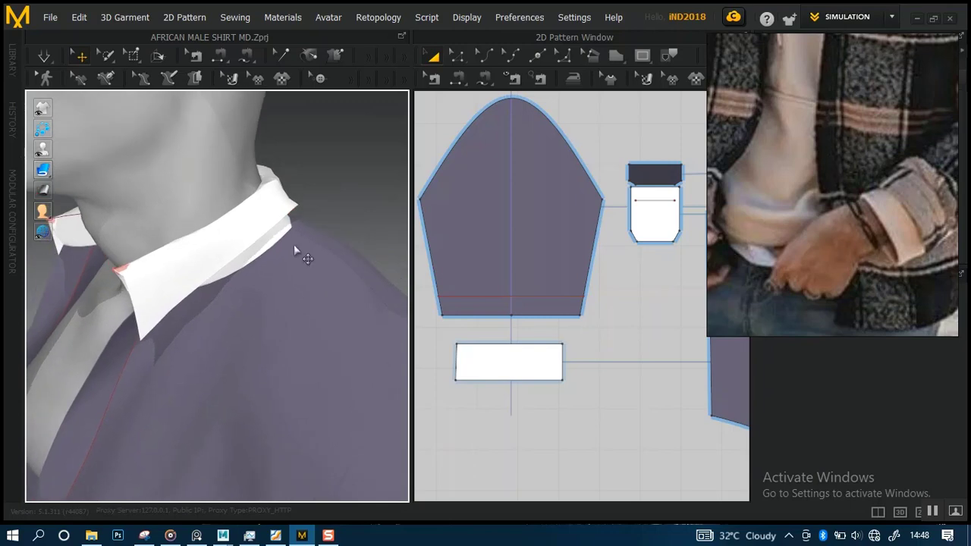
- Freeze all the shirt's pattern pieces except the collar
{"action": "scroll", "coordinate": [285, 244], "scroll_direction": "down", "scroll_amount": 1}
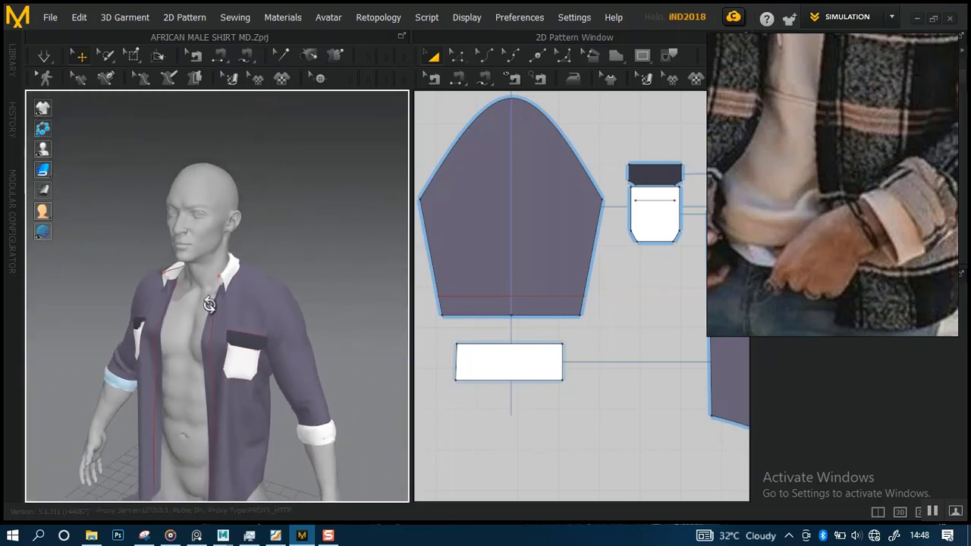
{"action": "right_click_drag", "start_coordinate": [318, 302], "coordinate": [316, 282]}
{"action": "scroll", "coordinate": [284, 326], "scroll_direction": "up", "scroll_amount": 5}
{"action": "scroll", "coordinate": [288, 280], "scroll_direction": "up", "scroll_amount": 4}
{"action": "scroll", "coordinate": [289, 284], "scroll_direction": "down", "scroll_amount": 5}
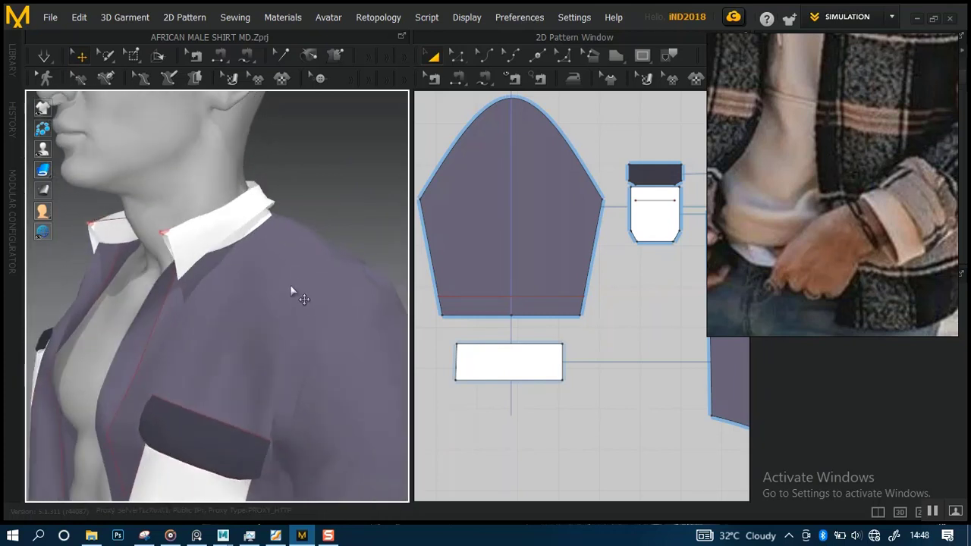
{"action": "scroll", "coordinate": [509, 254], "scroll_direction": "down", "scroll_amount": 4}
{"action": "scroll", "coordinate": [510, 254], "scroll_direction": "down", "scroll_amount": 4}
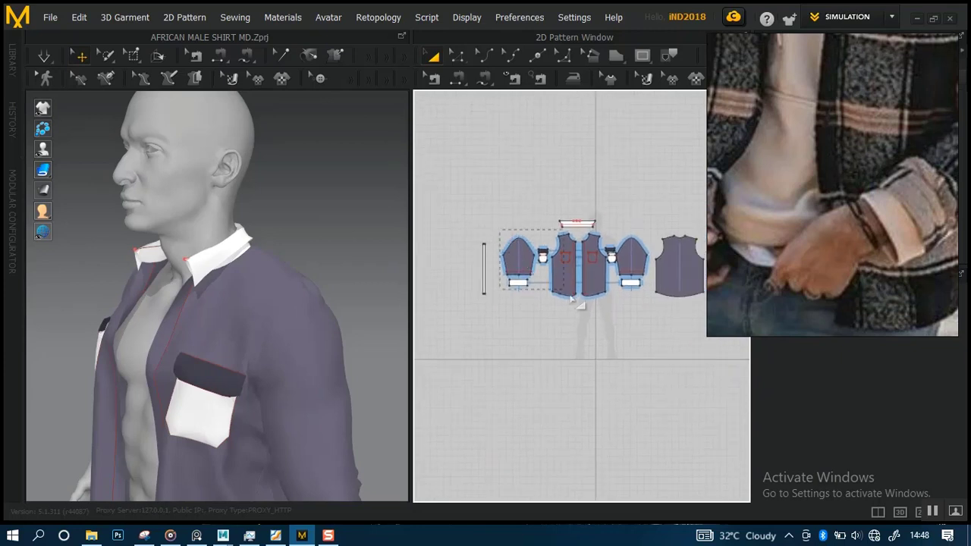
{"action": "left_click_drag", "start_coordinate": [685, 342], "coordinate": [685, 342]}
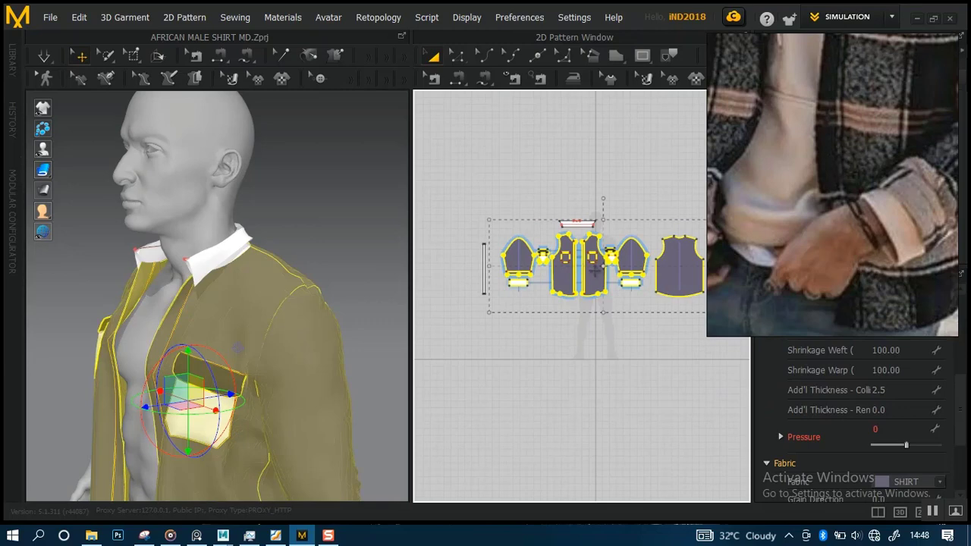
{"action": "right_click", "coordinate": [590, 271]}
{"action": "left_click", "coordinate": [566, 497]}
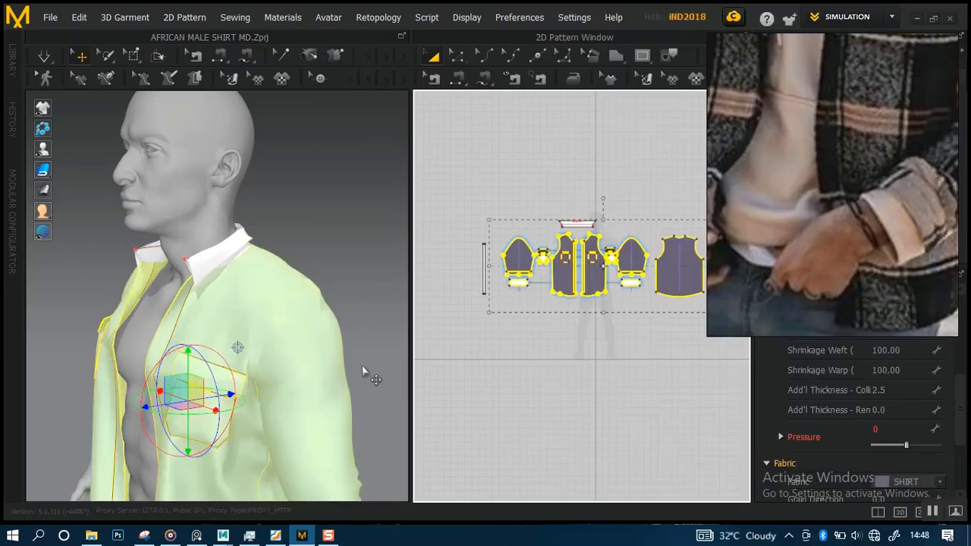
- Start the simulation and pull the collar's outer edge down along the side of the neck
{"action": "scroll", "coordinate": [294, 340], "scroll_direction": "up", "scroll_amount": 4}
{"action": "right_click_drag", "start_coordinate": [294, 340], "coordinate": [326, 272]}
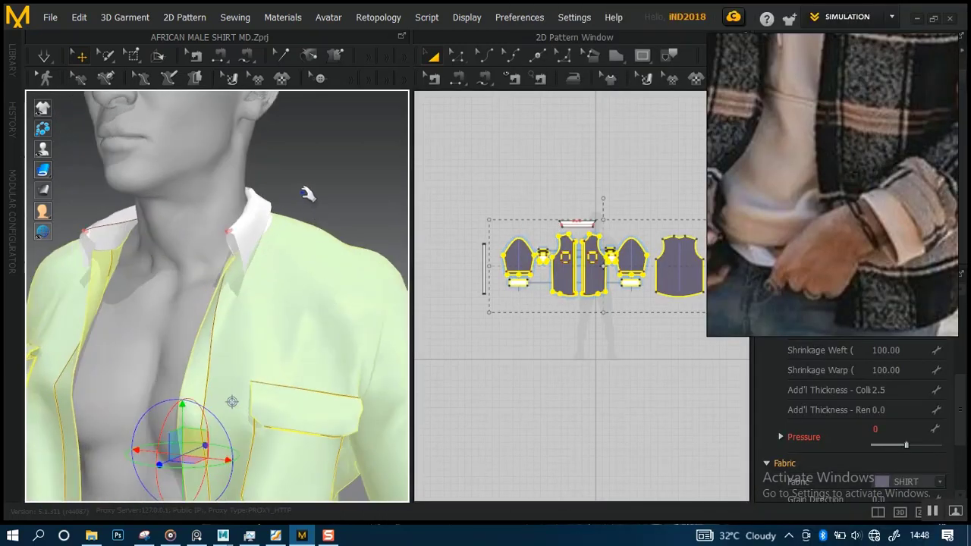
{"action": "key", "text": "q"}
{"action": "left_click", "coordinate": [306, 190]}
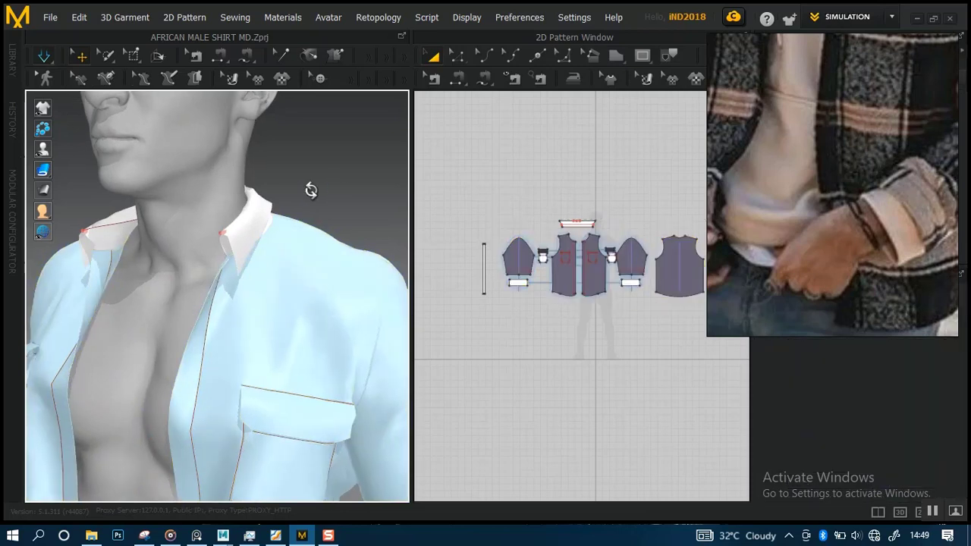
{"action": "right_click_drag", "start_coordinate": [310, 188], "coordinate": [202, 199]}
{"action": "left_click", "coordinate": [237, 252]}
{"action": "left_click_drag", "start_coordinate": [236, 254], "coordinate": [236, 281]}
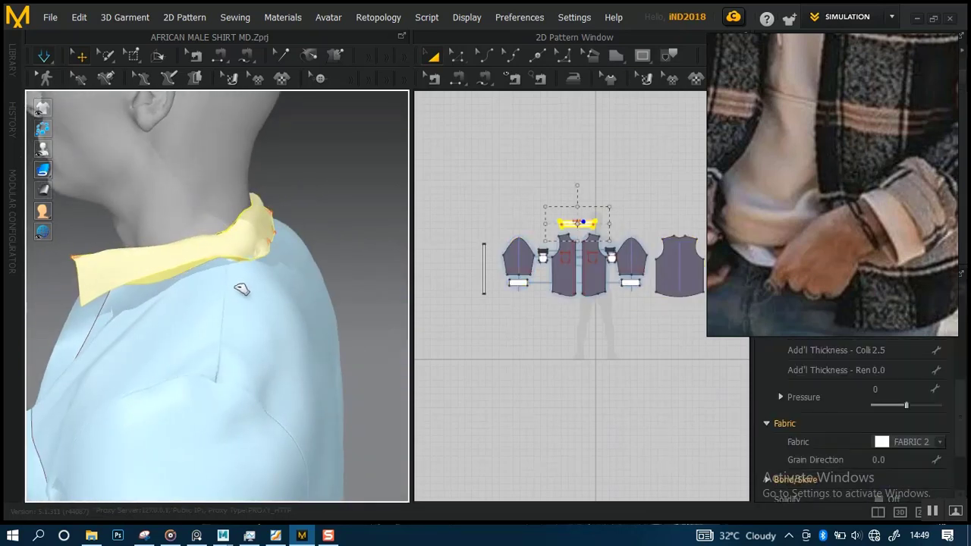
{"action": "left_click_drag", "start_coordinate": [177, 250], "coordinate": [184, 288]}
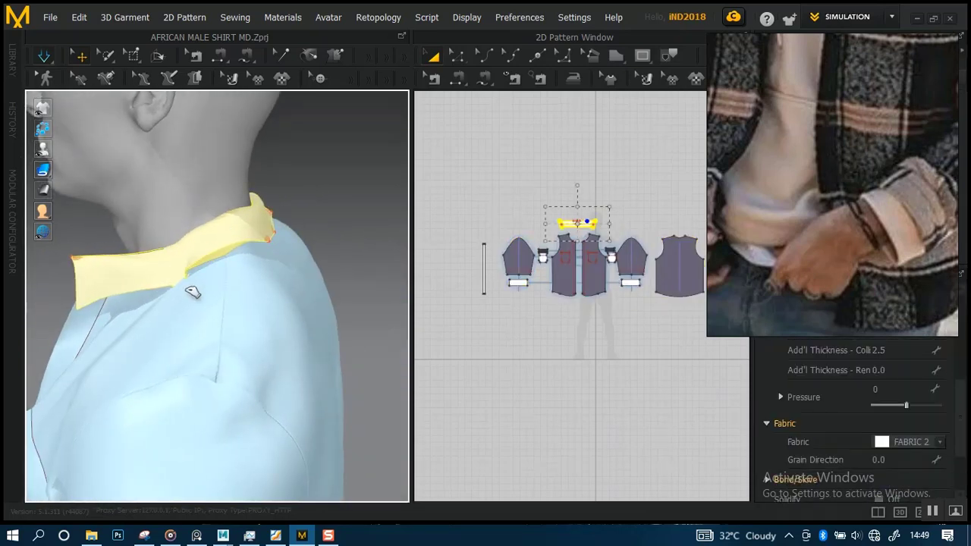
{"action": "left_click_drag", "start_coordinate": [220, 252], "coordinate": [216, 276]}
- Pull the collar's outer edge down over the top of the shoulder seam
{"action": "right_click_drag", "start_coordinate": [220, 279], "coordinate": [218, 225]}
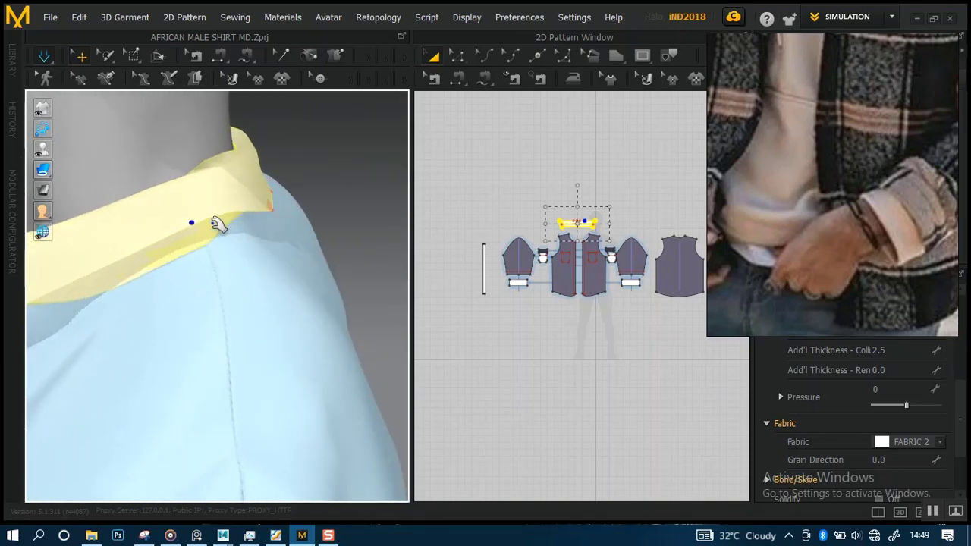
{"action": "left_click_drag", "start_coordinate": [226, 239], "coordinate": [225, 256]}
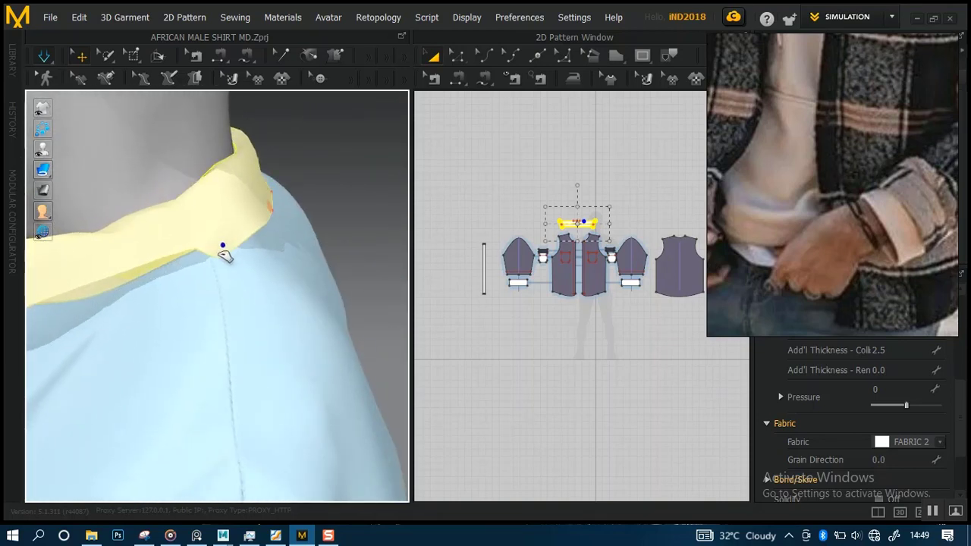
{"action": "mouse_move", "coordinate": [273, 243]}
{"action": "right_mouse_down"}
{"action": "mouse_move", "coordinate": [147, 245]}
{"action": "mouse_move", "coordinate": [190, 183]}
{"action": "mouse_move", "coordinate": [233, 196]}
{"action": "mouse_move", "coordinate": [261, 231]}
{"action": "right_mouse_up"}
{"action": "middle_click_drag", "start_coordinate": [261, 232], "coordinate": [283, 276]}
{"action": "scroll", "coordinate": [260, 280], "scroll_direction": "down", "scroll_amount": 1}
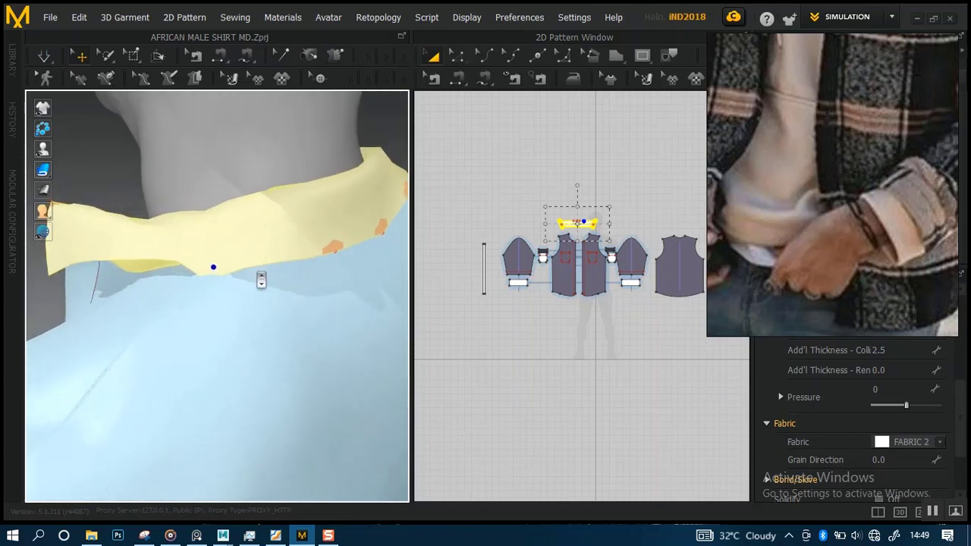
- Toggle the simulation and reposition the collar's rear corner where it meets the shoulder seam
{"action": "right_click_drag", "start_coordinate": [261, 279], "coordinate": [372, 245]}
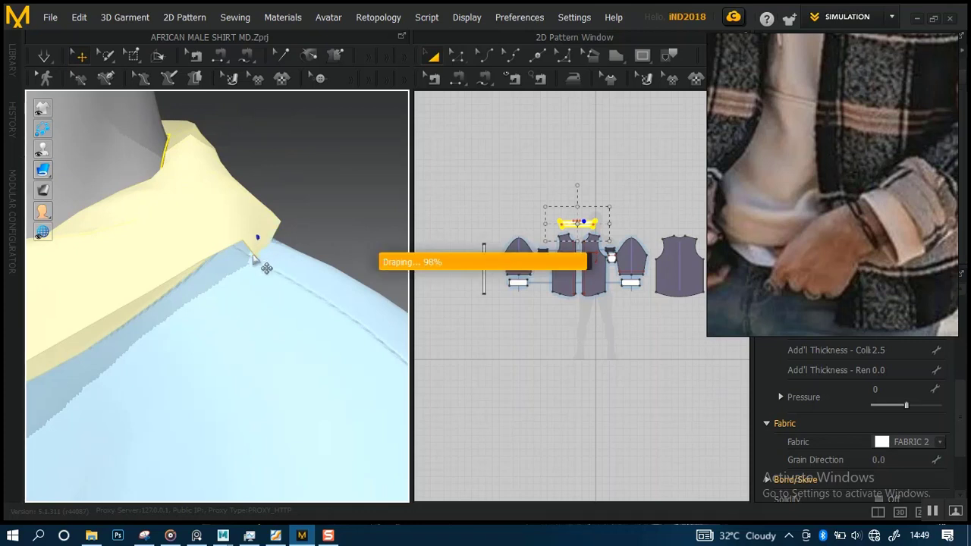
{"action": "key", "text": "space"}
{"action": "left_click_drag", "start_coordinate": [202, 206], "coordinate": [240, 250]}
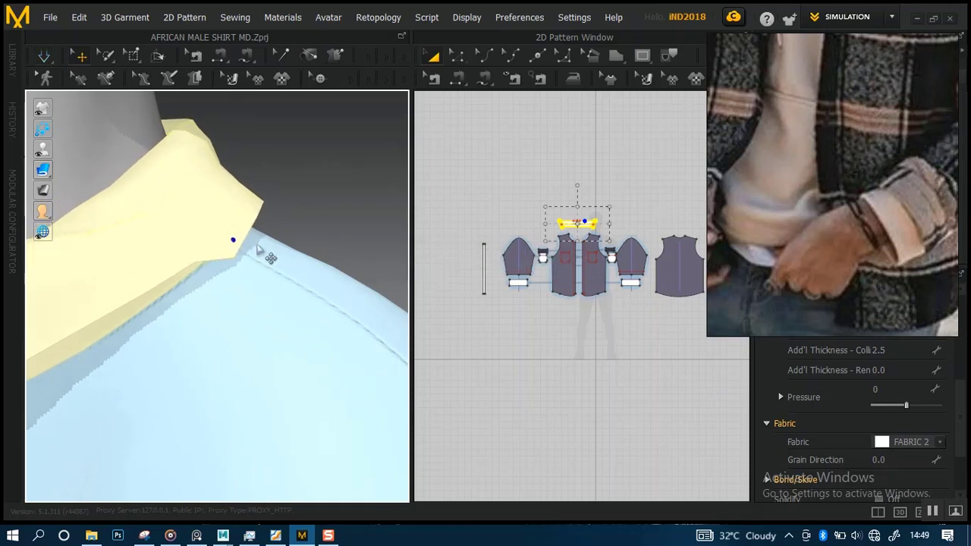
- Check the collar from the side and toggle the simulation to adjust its drape over the shoulder
{"action": "right_click_drag", "start_coordinate": [258, 251], "coordinate": [203, 261]}
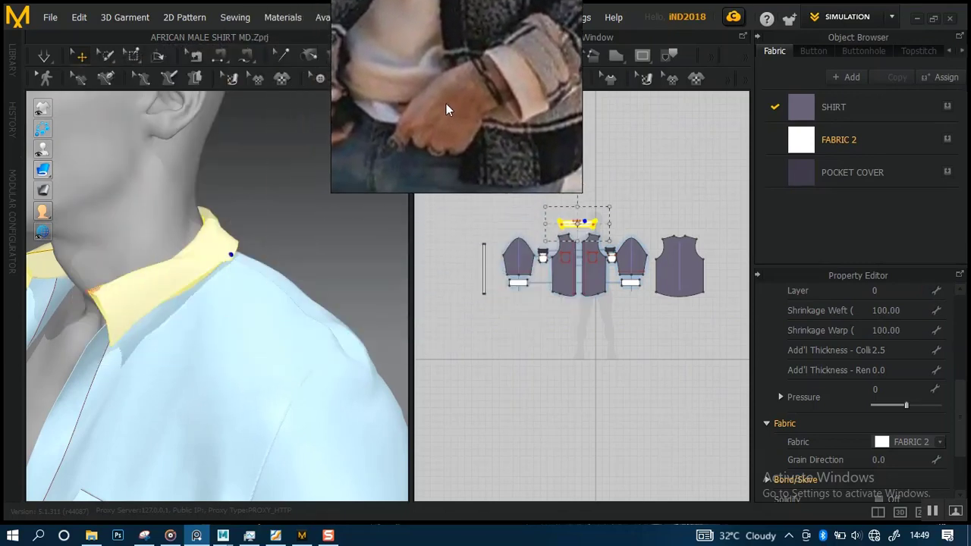
{"action": "scroll", "coordinate": [334, 242], "scroll_direction": "down", "scroll_amount": 3}
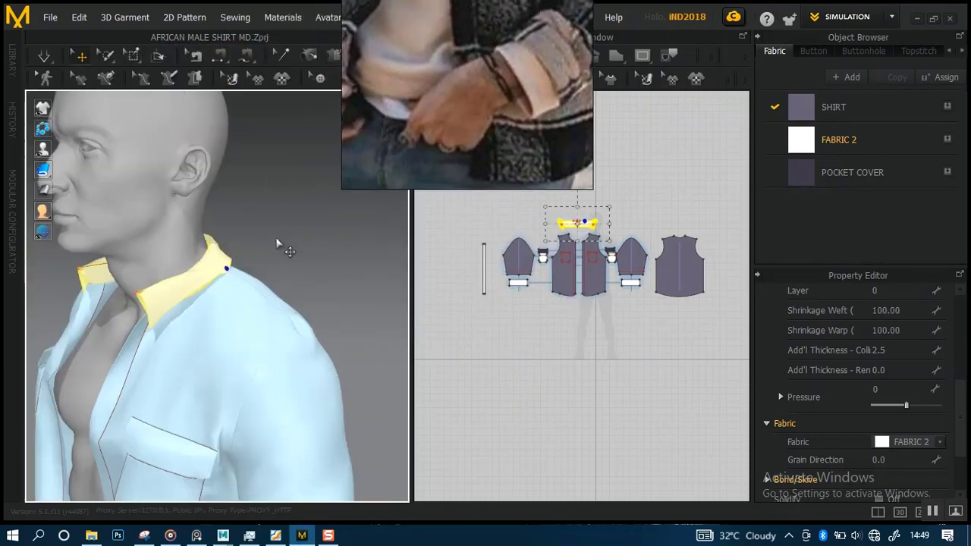
{"action": "right_click_drag", "start_coordinate": [277, 242], "coordinate": [243, 255]}
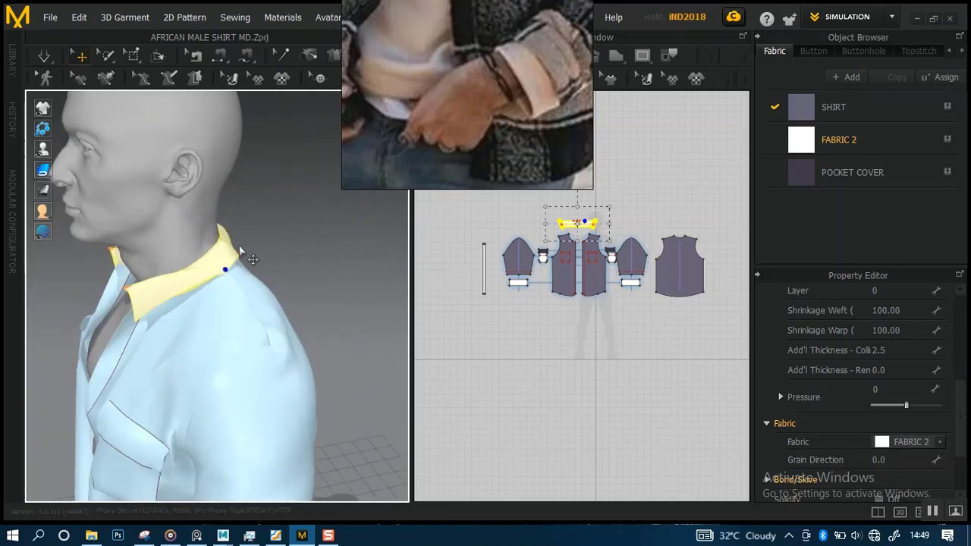
{"action": "scroll", "coordinate": [315, 246], "scroll_direction": "up", "scroll_amount": 3}
{"action": "right_click_drag", "start_coordinate": [315, 246], "coordinate": [224, 244]}
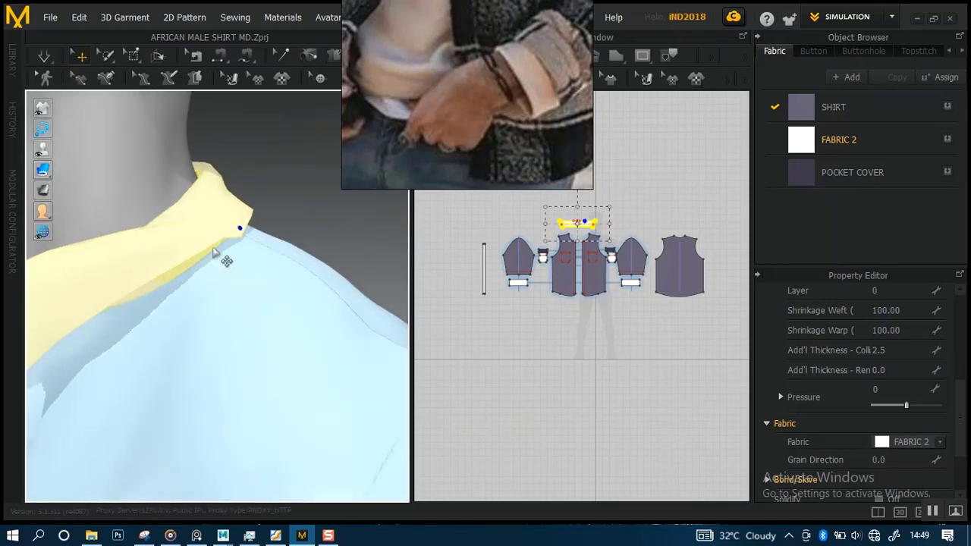
{"action": "key", "text": "space"}
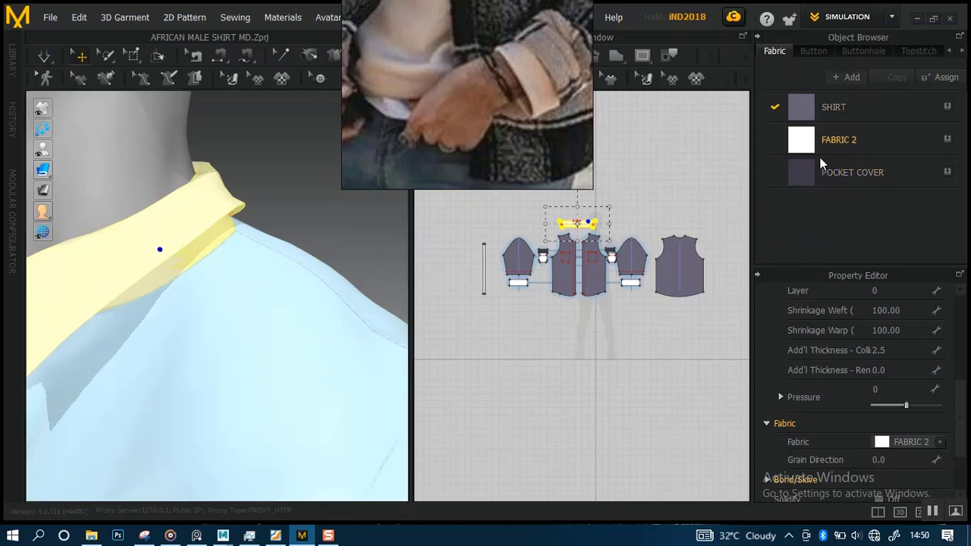
- Add a new fabric and name it COLLAR
{"action": "left_click", "coordinate": [845, 77]}
{"action": "double_click", "coordinate": [843, 207]}
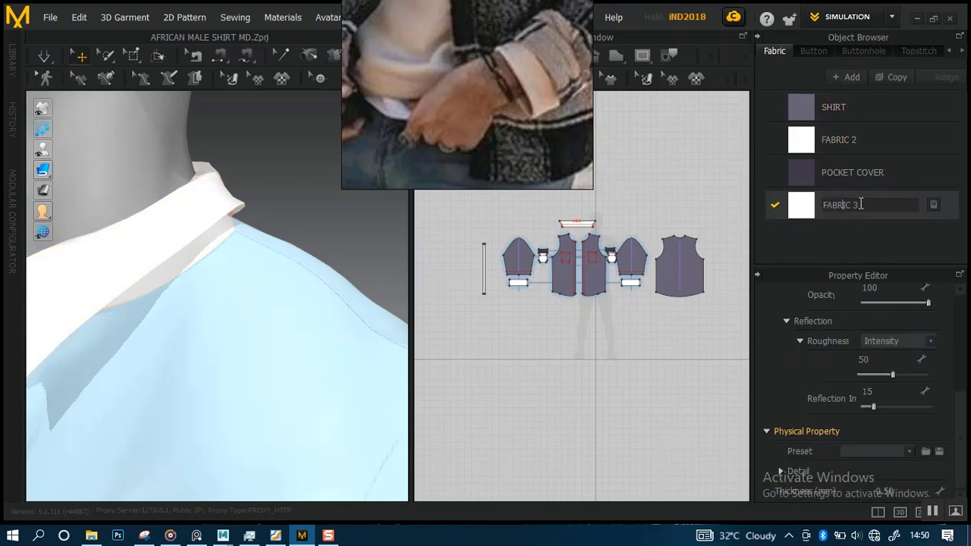
{"action": "type", "text": "COLLAR"}
{"action": "key", "text": "Return"}
- Assign the COLLAR fabric to the collar pattern and select that pattern
{"action": "scroll", "coordinate": [611, 354], "scroll_direction": "up", "scroll_amount": 5}
{"action": "middle_click_drag", "start_coordinate": [610, 357], "coordinate": [633, 481]}
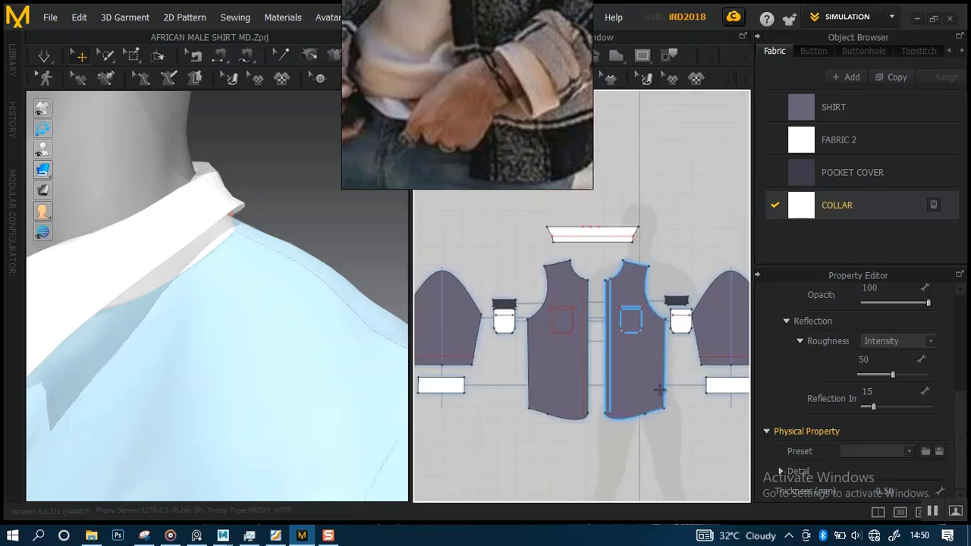
{"action": "left_click_drag", "start_coordinate": [840, 212], "coordinate": [698, 228]}
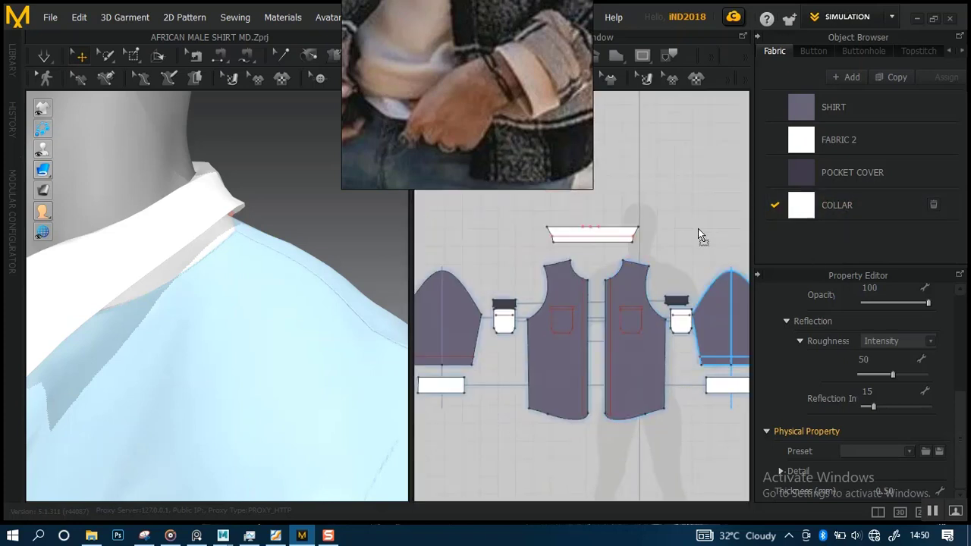
{"action": "left_click", "coordinate": [600, 237]}
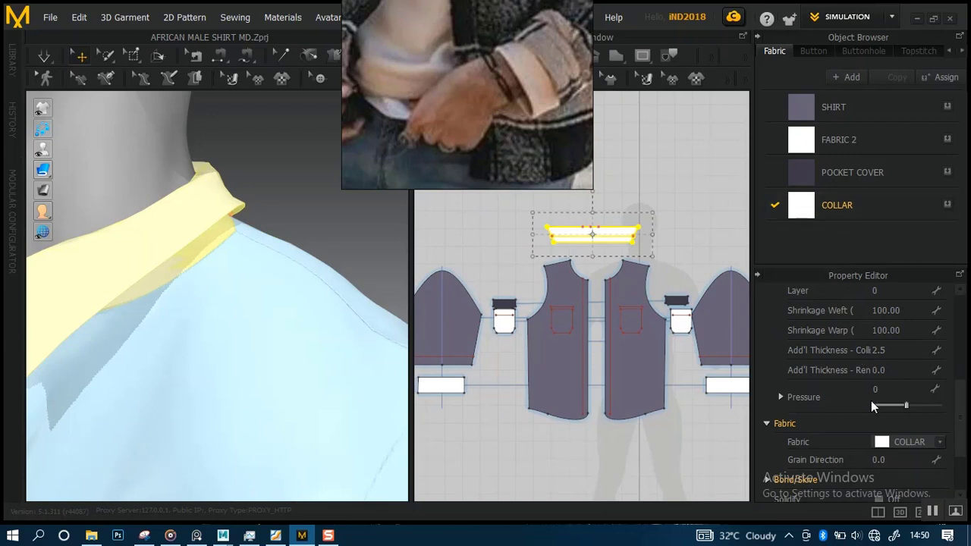
- Examine the selected collar pattern's line, simulation and fabric properties
{"action": "scroll", "coordinate": [959, 441], "scroll_direction": "up", "scroll_amount": 5}
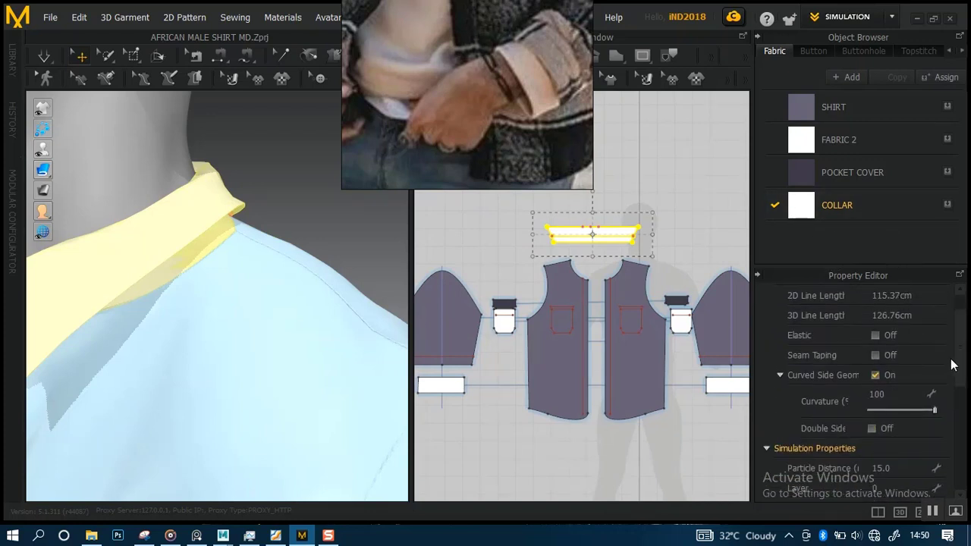
{"action": "scroll", "coordinate": [957, 425], "scroll_direction": "down", "scroll_amount": 5}
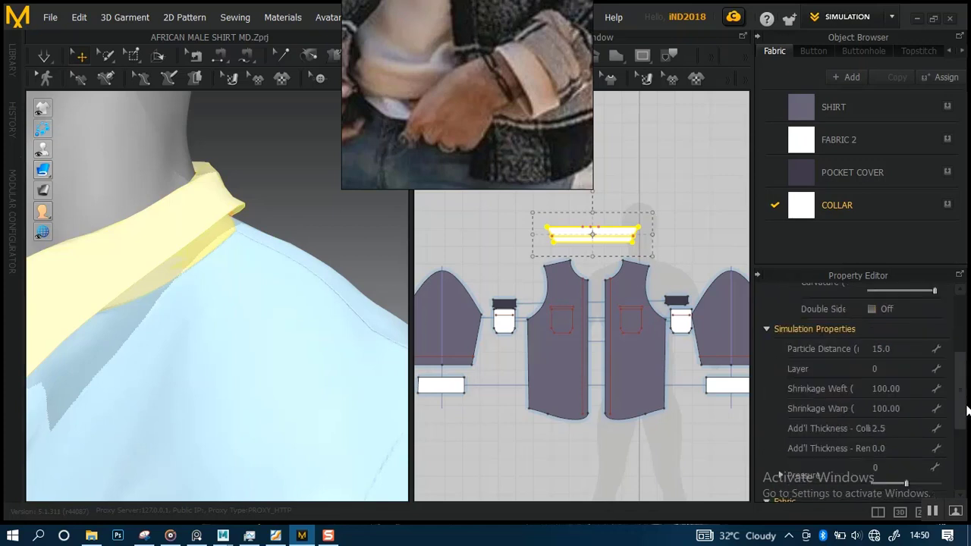
{"action": "left_click", "coordinate": [696, 218]}
{"action": "key", "text": "ctrl+z"}
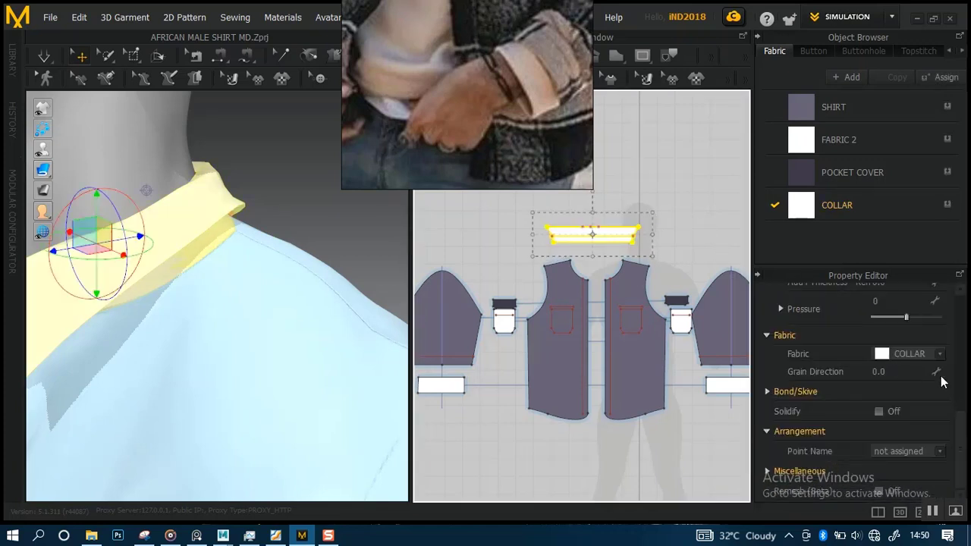
{"action": "left_click_drag", "start_coordinate": [963, 432], "coordinate": [955, 305]}
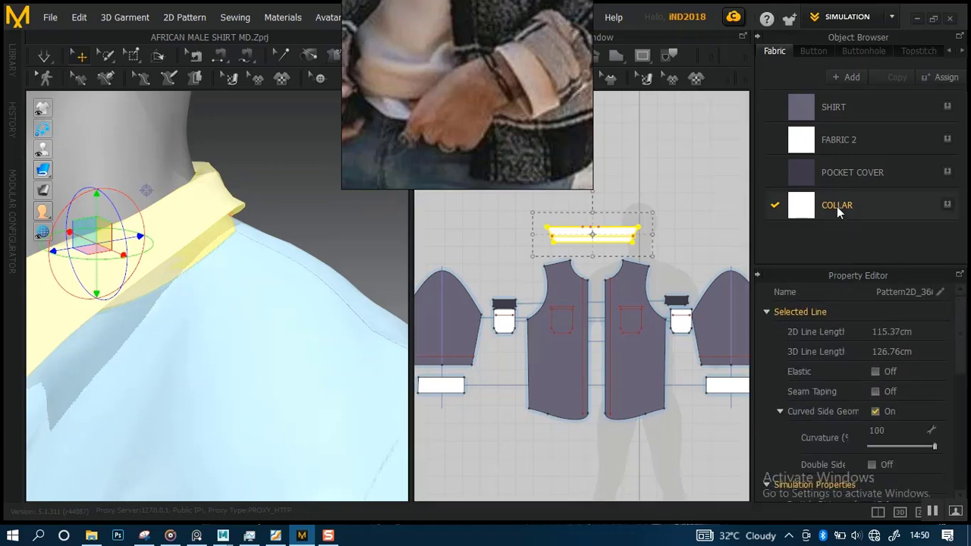
{"action": "scroll", "coordinate": [962, 387], "scroll_direction": "down", "scroll_amount": 8}
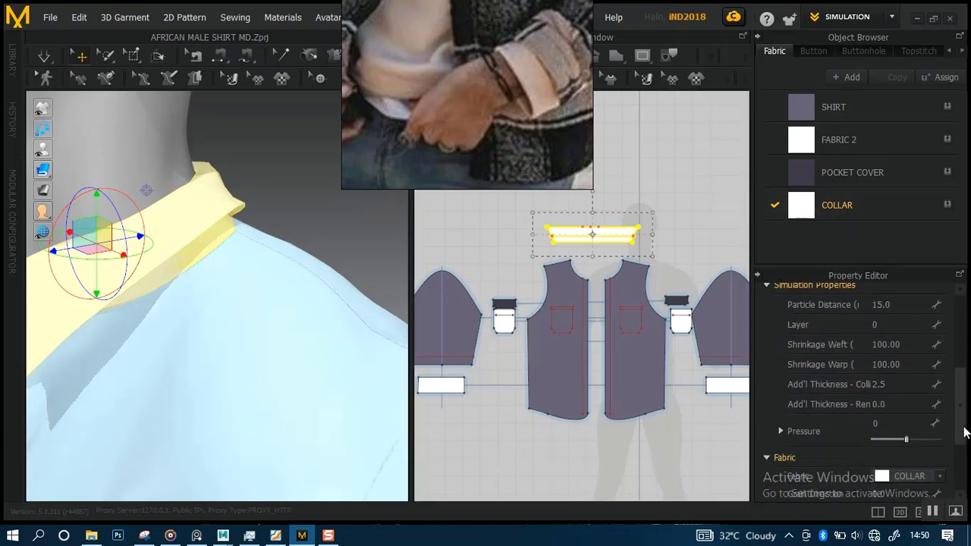
{"action": "scroll", "coordinate": [965, 447], "scroll_direction": "down", "scroll_amount": 2}
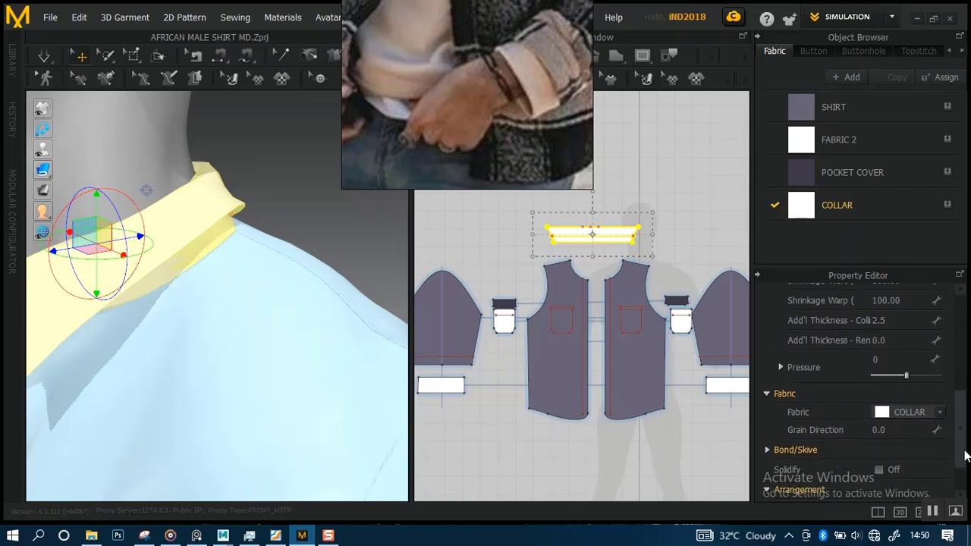
- Set the COLLAR fabric's colour to dark gray (#666666)
{"action": "left_click", "coordinate": [868, 211]}
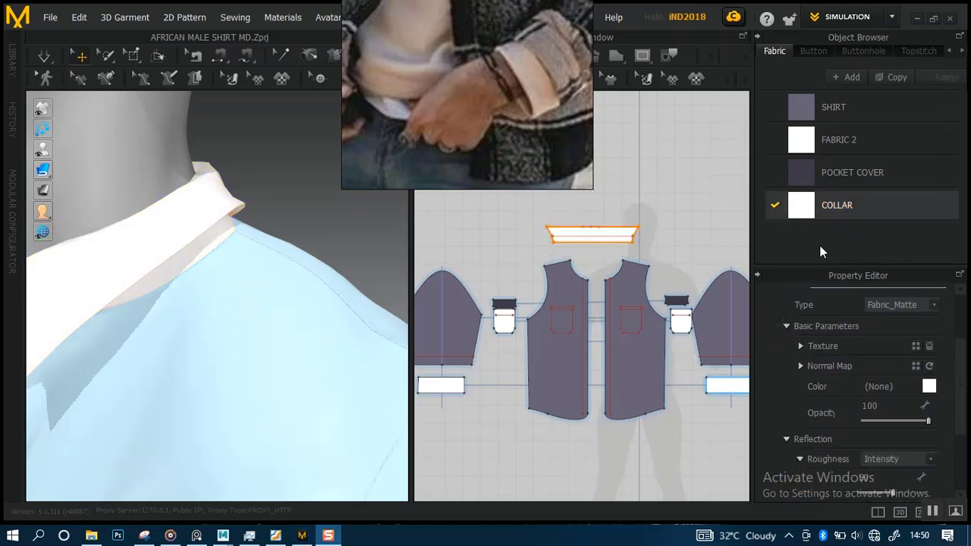
{"action": "left_click", "coordinate": [877, 180]}
{"action": "double_click", "coordinate": [868, 220]}
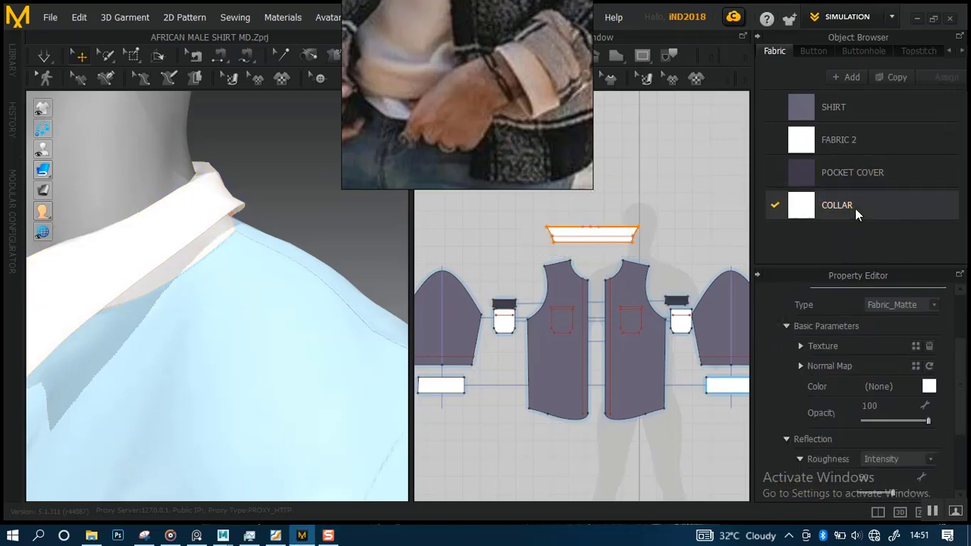
{"action": "left_click", "coordinate": [912, 247]}
{"action": "left_click", "coordinate": [928, 386]}
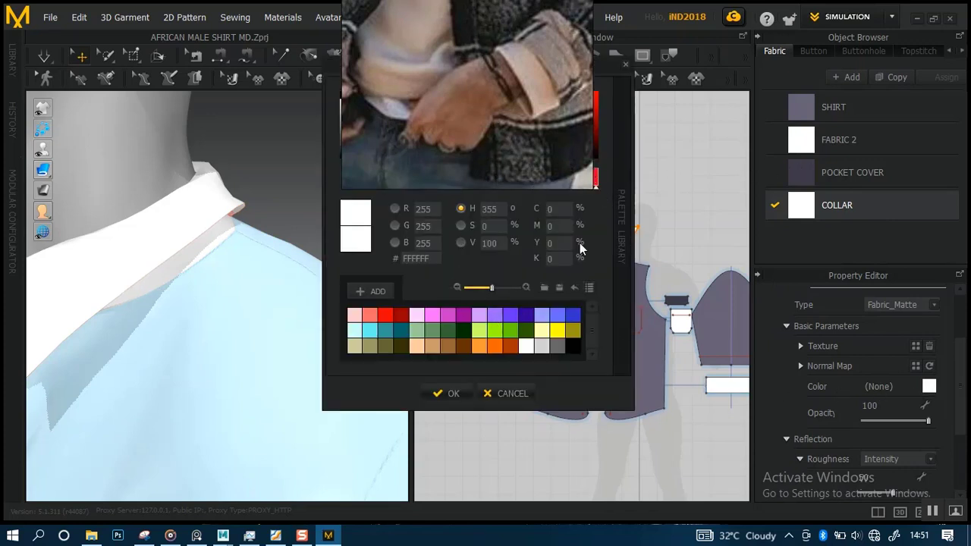
{"action": "left_click", "coordinate": [574, 347]}
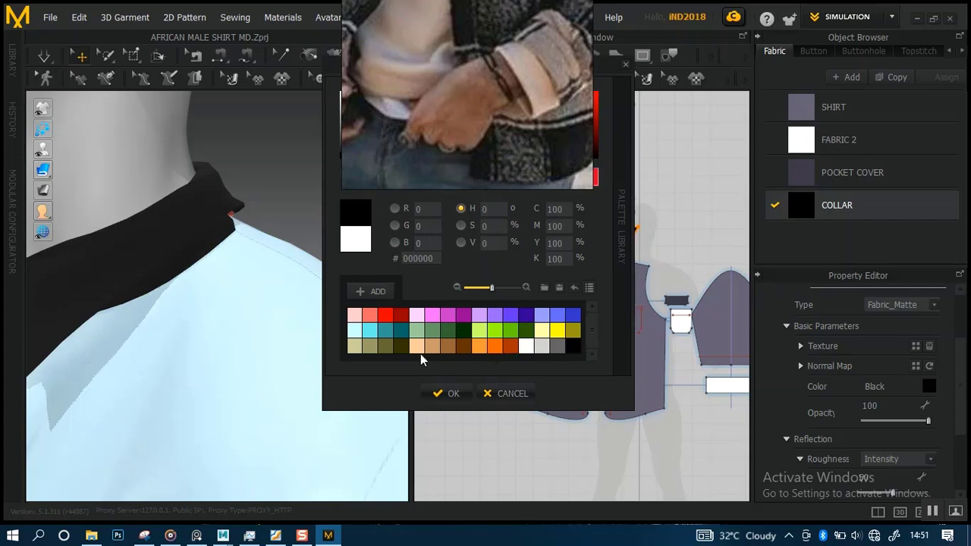
{"action": "left_click", "coordinate": [558, 347]}
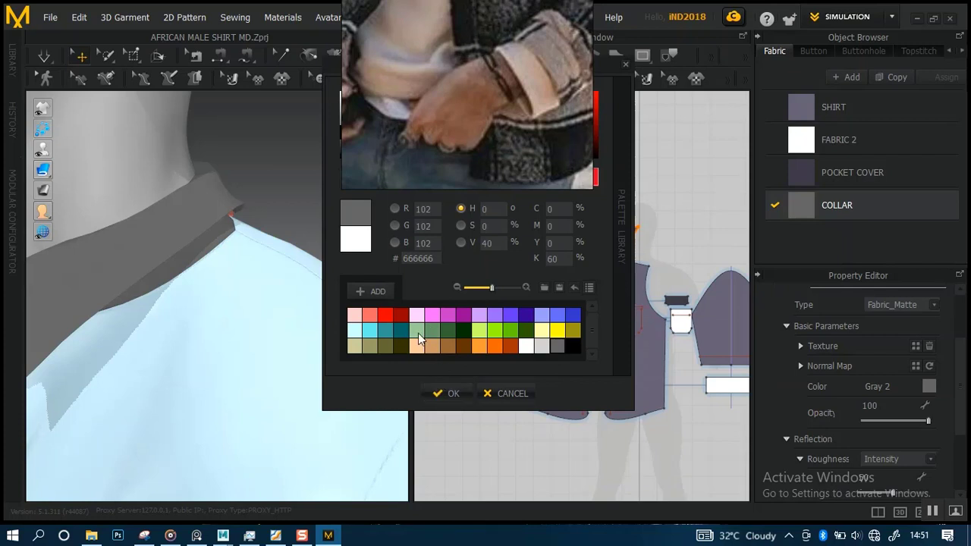
{"action": "left_click", "coordinate": [447, 393]}
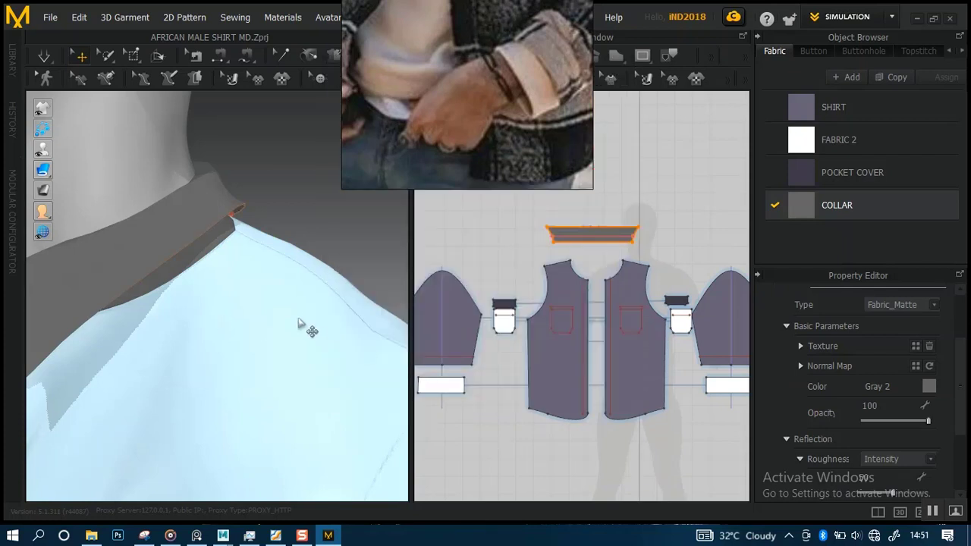
- Set the COLLAR fabric's physical property preset to Silk_Chiffon
{"action": "scroll", "coordinate": [298, 324], "scroll_direction": "down", "scroll_amount": 4}
{"action": "right_click_drag", "start_coordinate": [275, 301], "coordinate": [329, 296]}
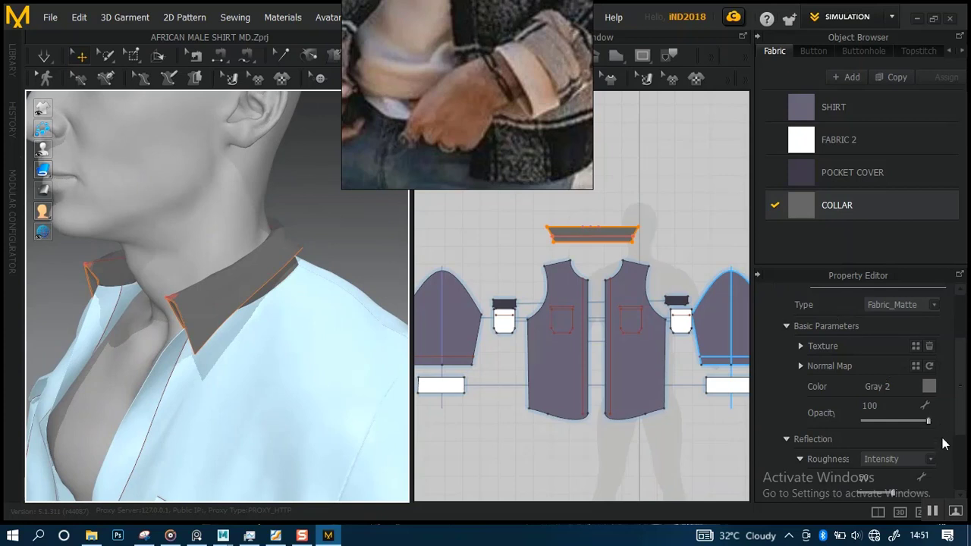
{"action": "scroll", "coordinate": [954, 433], "scroll_direction": "down", "scroll_amount": 4}
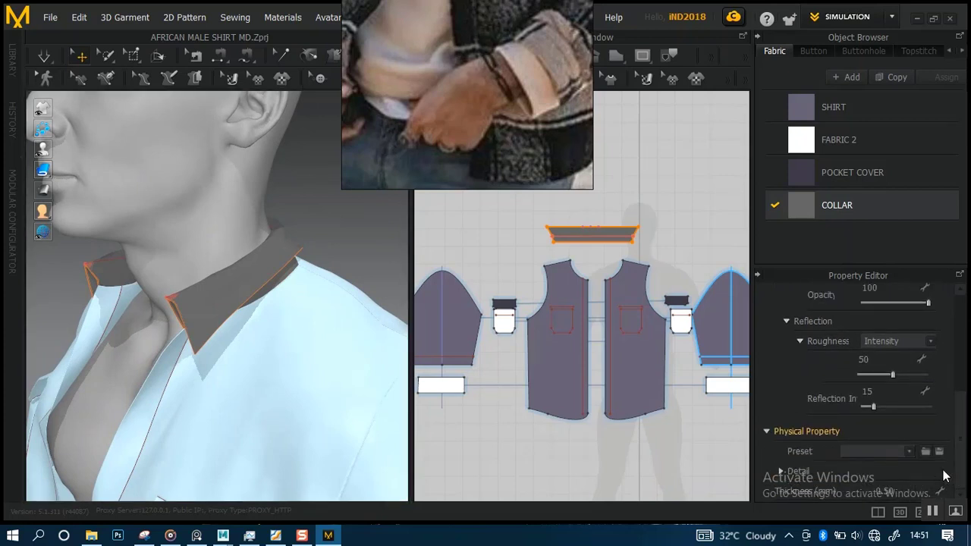
{"action": "left_click", "coordinate": [909, 452]}
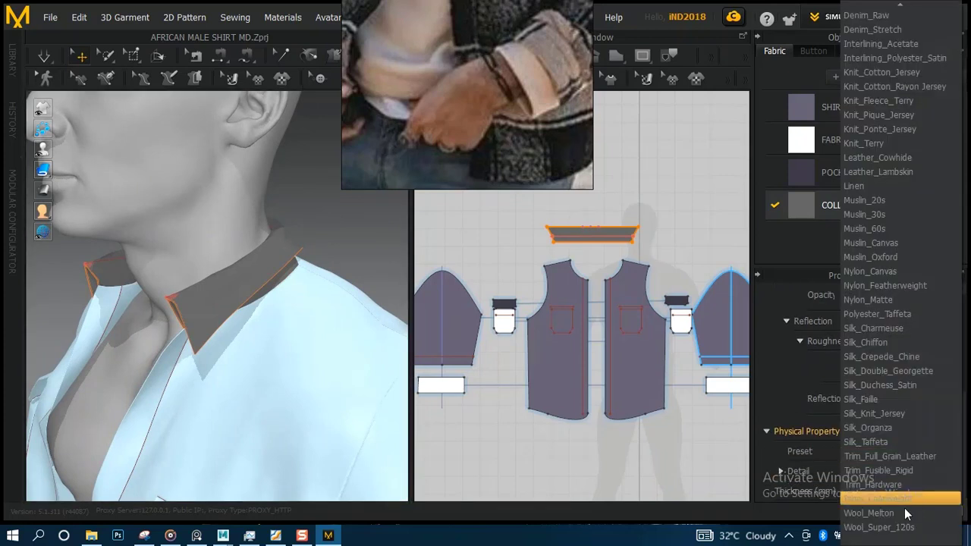
{"action": "left_click", "coordinate": [879, 343]}
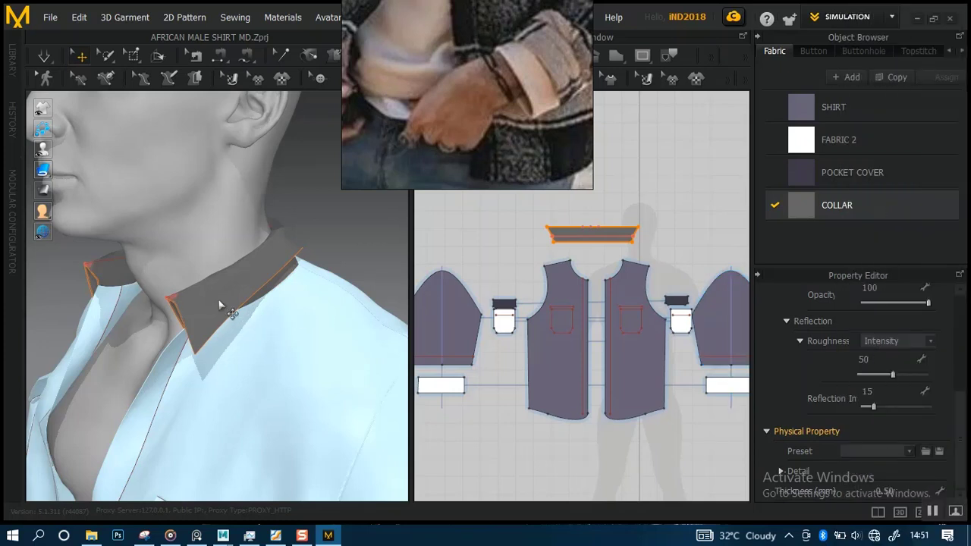
- Select the collar, run the simulation and check how the collar drapes around the neck
{"action": "right_click_drag", "start_coordinate": [237, 286], "coordinate": [286, 293]}
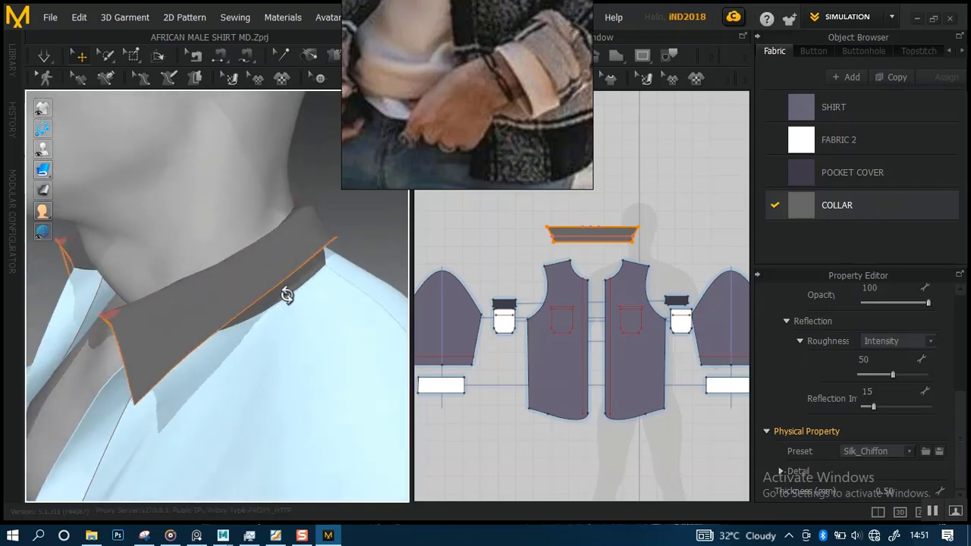
{"action": "left_click", "coordinate": [312, 248]}
{"action": "key", "text": "space"}
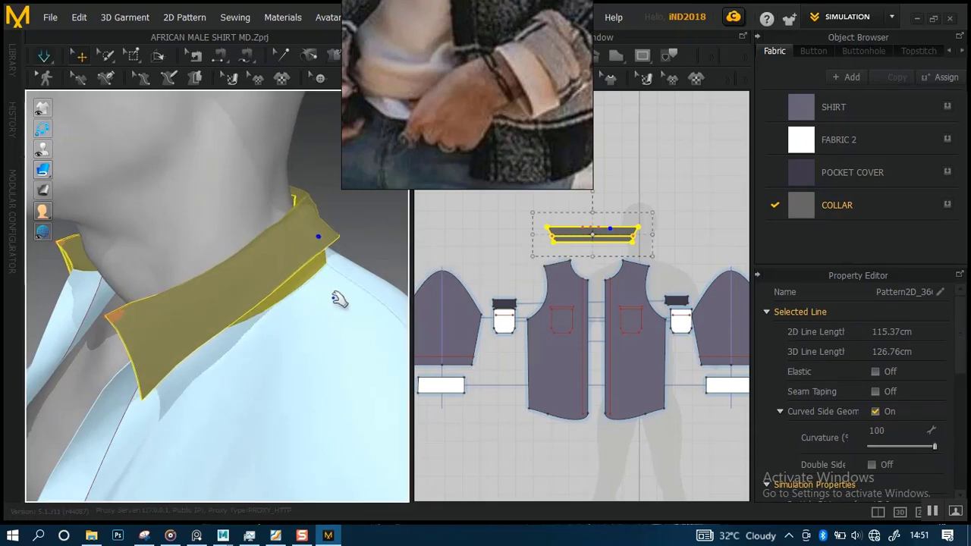
{"action": "right_click_drag", "start_coordinate": [334, 297], "coordinate": [206, 293]}
{"action": "right_click_drag", "start_coordinate": [279, 275], "coordinate": [130, 341]}
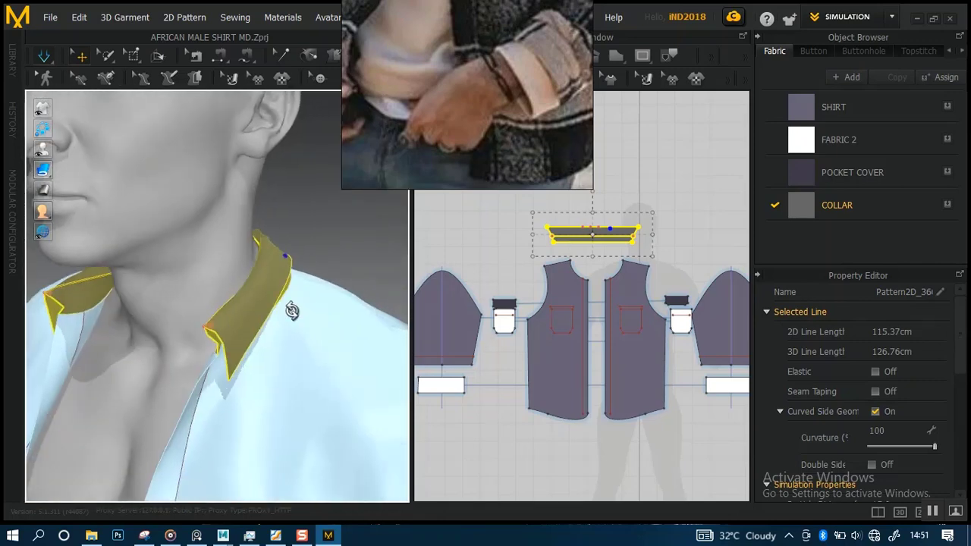
{"action": "right_click_drag", "start_coordinate": [292, 311], "coordinate": [283, 287]}
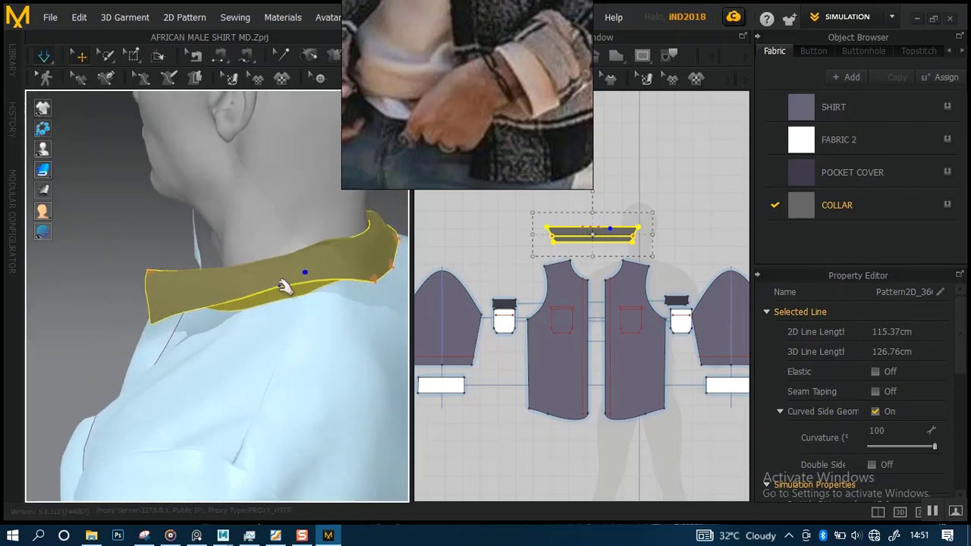
- Move the upper edge of the collar's 2D pattern slightly upward with Edit Pattern to make the collar taller
{"action": "scroll", "coordinate": [582, 298], "scroll_direction": "up", "scroll_amount": 4}
{"action": "middle_click_drag", "start_coordinate": [598, 155], "coordinate": [556, 307]}
{"action": "scroll", "coordinate": [583, 297], "scroll_direction": "up", "scroll_amount": 2}
{"action": "scroll", "coordinate": [551, 314], "scroll_direction": "up", "scroll_amount": 2}
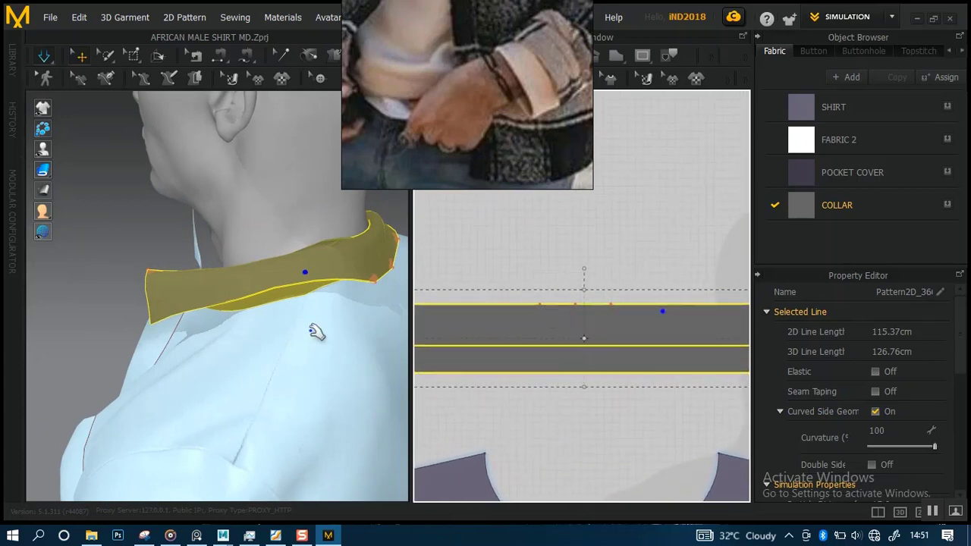
{"action": "right_click_drag", "start_coordinate": [311, 315], "coordinate": [235, 296]}
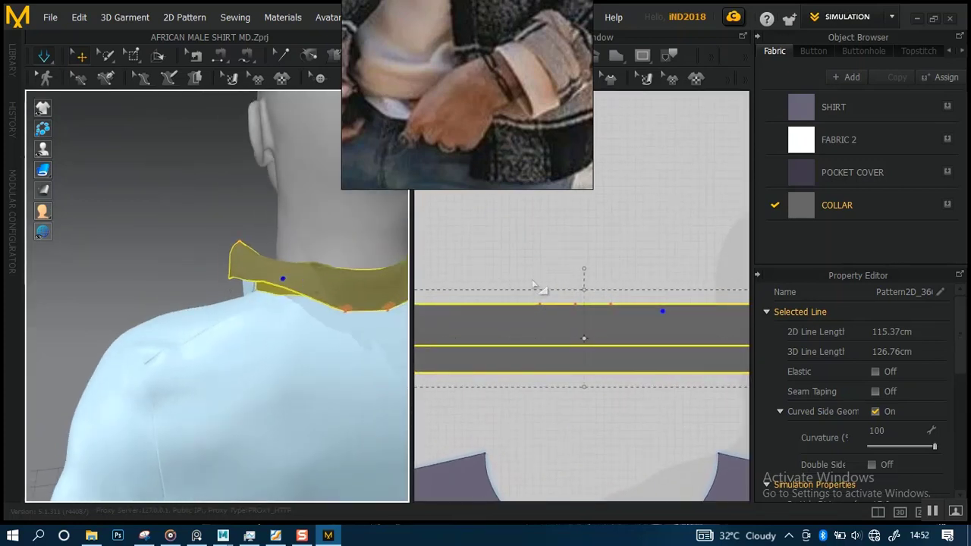
{"action": "middle_click_drag", "start_coordinate": [548, 288], "coordinate": [568, 263]}
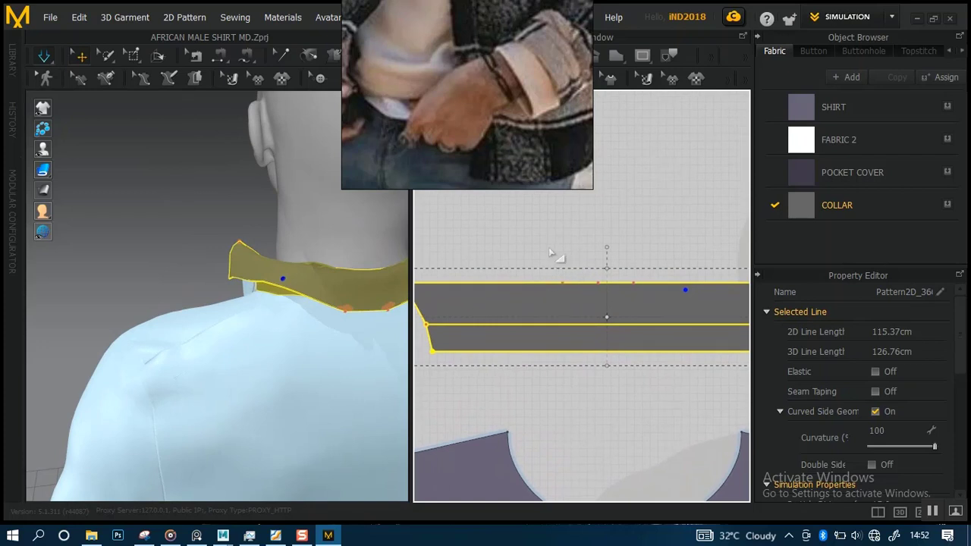
{"action": "left_click", "coordinate": [552, 254]}
{"action": "left_click", "coordinate": [559, 282]}
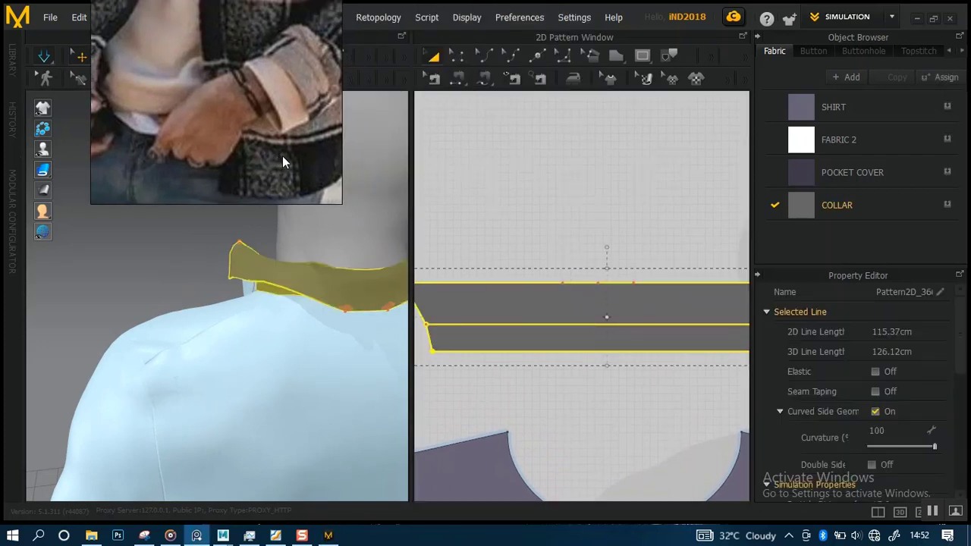
{"action": "left_click", "coordinate": [456, 58]}
{"action": "scroll", "coordinate": [529, 216], "scroll_direction": "down", "scroll_amount": 3}
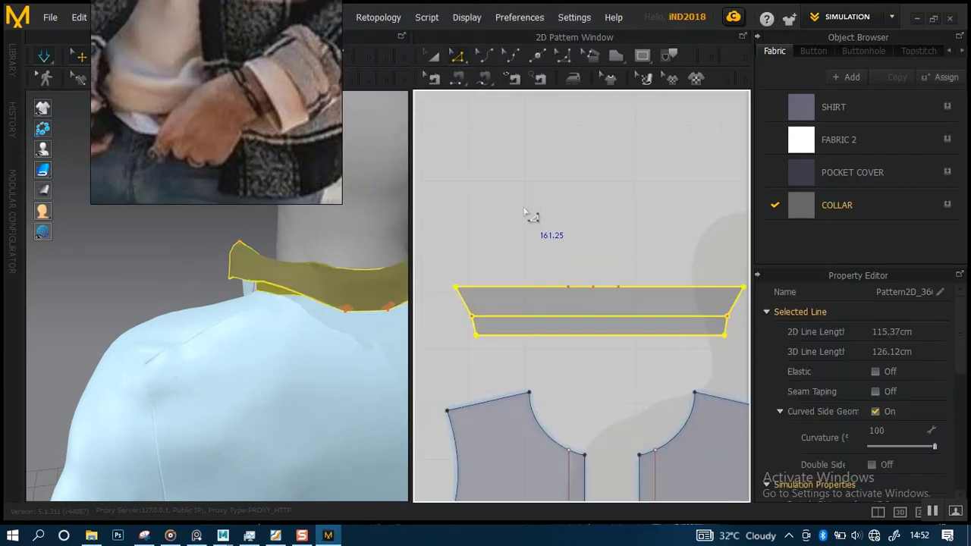
{"action": "left_click", "coordinate": [533, 248]}
{"action": "left_click", "coordinate": [565, 288]}
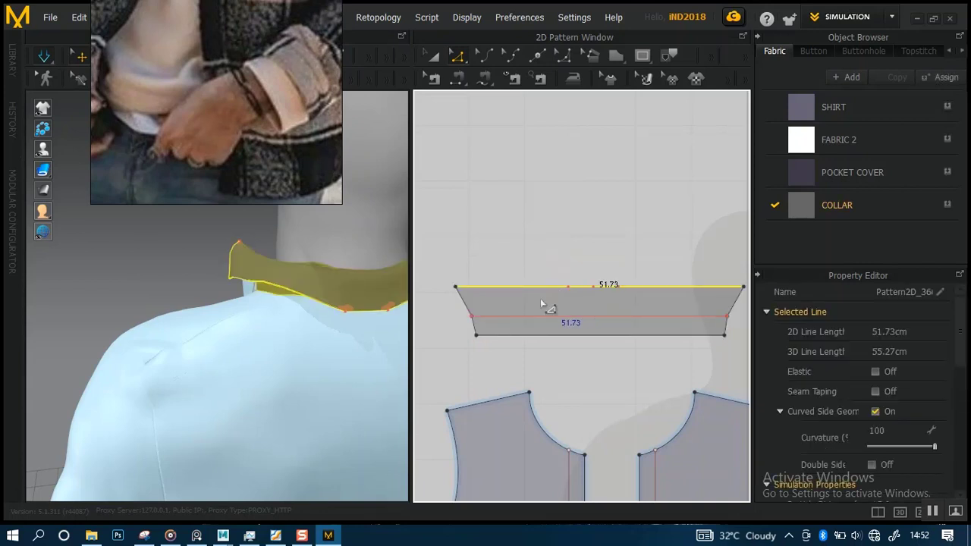
{"action": "left_click_drag", "start_coordinate": [553, 286], "coordinate": [554, 278]}
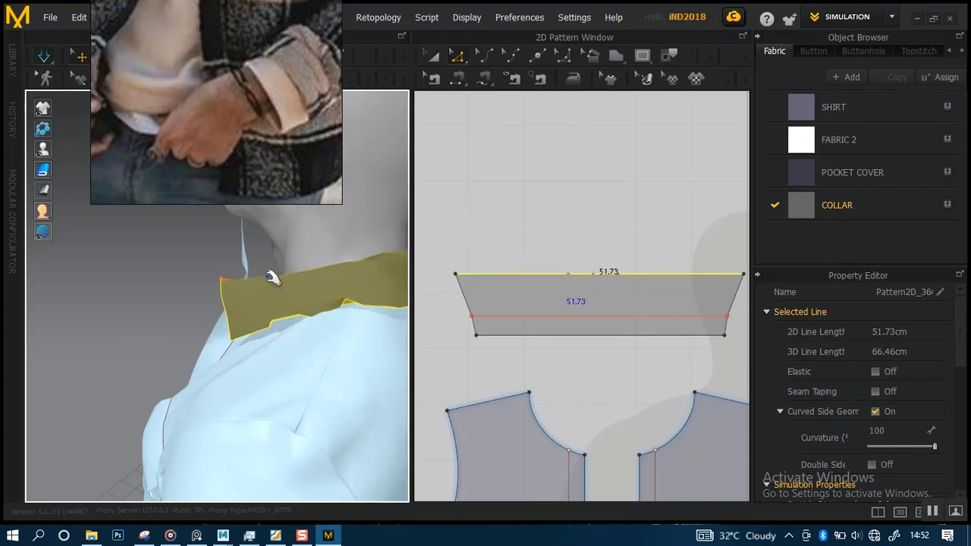
- Nudge the simulating collar on the avatar and check its drape at the back, side and front
{"action": "right_click_drag", "start_coordinate": [289, 305], "coordinate": [225, 298]}
{"action": "double_click", "coordinate": [229, 311]}
{"action": "mouse_move", "coordinate": [296, 296]}
{"action": "right_mouse_down"}
{"action": "mouse_move", "coordinate": [364, 285]}
{"action": "mouse_move", "coordinate": [201, 332]}
{"action": "mouse_move", "coordinate": [271, 325]}
{"action": "mouse_move", "coordinate": [162, 310]}
{"action": "mouse_move", "coordinate": [254, 304]}
{"action": "mouse_move", "coordinate": [130, 276]}
{"action": "mouse_move", "coordinate": [385, 300]}
{"action": "right_mouse_up"}
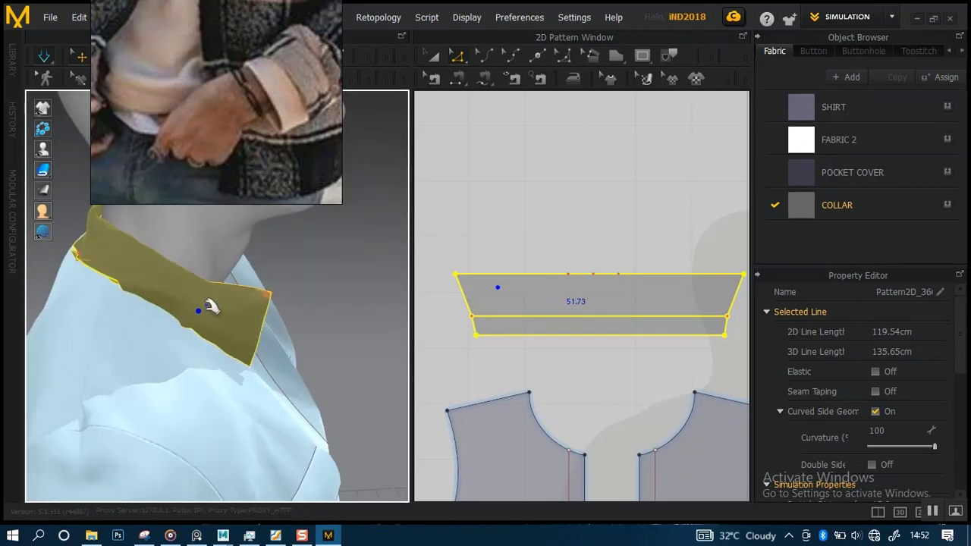
{"action": "right_click_drag", "start_coordinate": [209, 304], "coordinate": [267, 315]}
{"action": "middle_click_drag", "start_coordinate": [266, 315], "coordinate": [287, 319]}
{"action": "right_click_drag", "start_coordinate": [287, 320], "coordinate": [402, 262]}
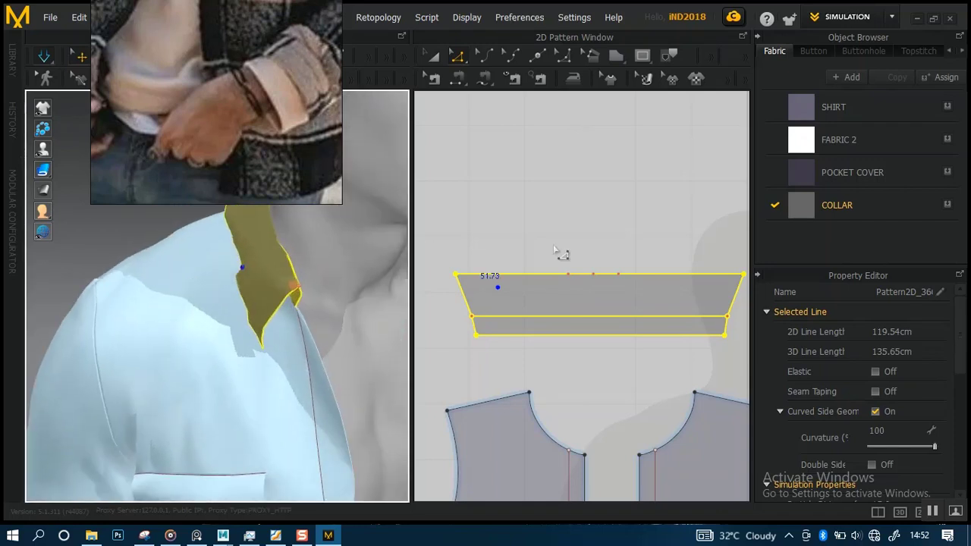
- Lower the collar pattern's upper edge slightly to reduce the collar's height
{"action": "left_click", "coordinate": [588, 253]}
{"action": "left_click", "coordinate": [586, 274]}
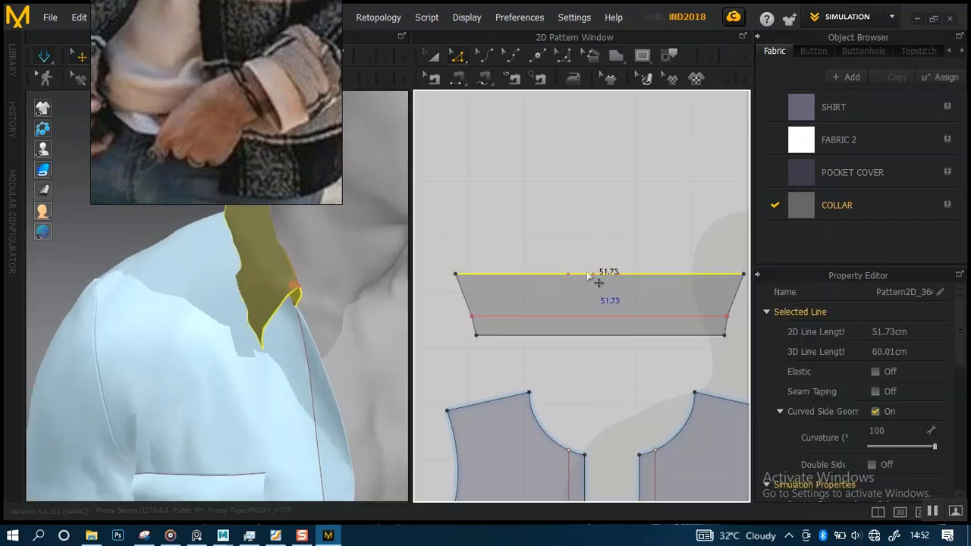
{"action": "left_click_drag", "start_coordinate": [589, 278], "coordinate": [585, 288]}
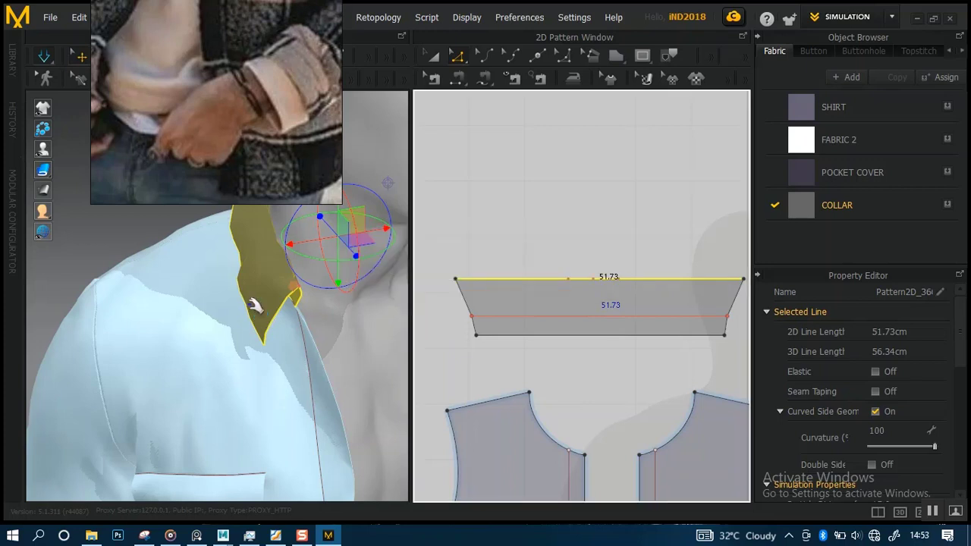
- Pull the draped collar into place over the shoulders, then stop the simulation and deselect the collar
{"action": "right_click_drag", "start_coordinate": [232, 303], "coordinate": [274, 381]}
{"action": "left_click", "coordinate": [311, 297]}
{"action": "left_click", "coordinate": [340, 310]}
{"action": "scroll", "coordinate": [315, 337], "scroll_direction": "up", "scroll_amount": 3}
{"action": "left_click", "coordinate": [267, 389]}
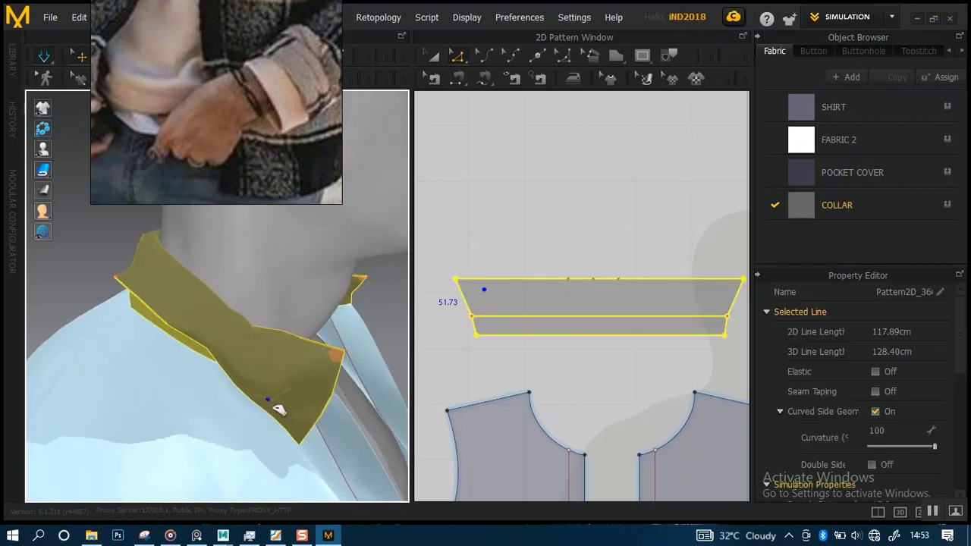
{"action": "left_click_drag", "start_coordinate": [313, 418], "coordinate": [260, 340]}
{"action": "right_click_drag", "start_coordinate": [291, 345], "coordinate": [383, 225]}
{"action": "left_click", "coordinate": [428, 289]}
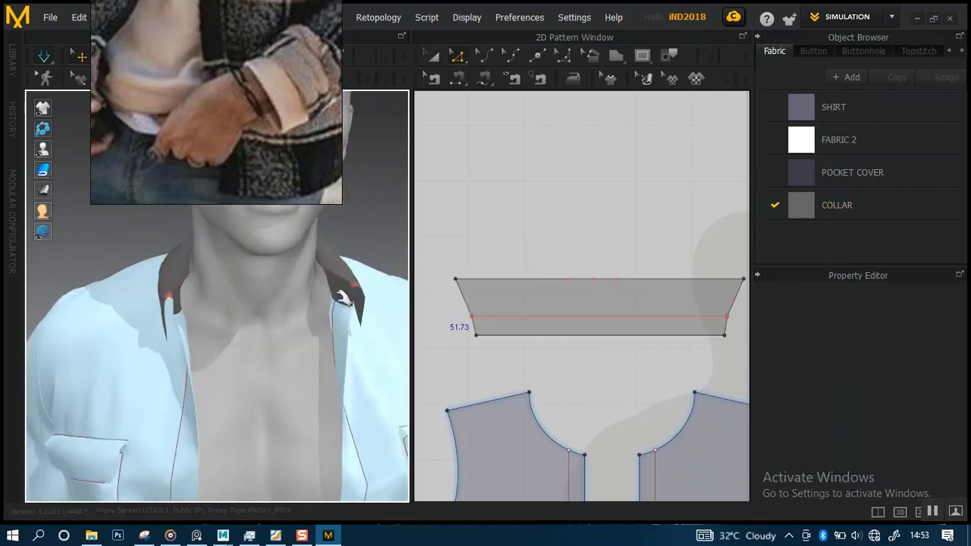
- Select all the shirt's 2D patterns together with Transform Pattern, leaving out the separate narrow strip
{"action": "scroll", "coordinate": [312, 322], "scroll_direction": "down", "scroll_amount": 5}
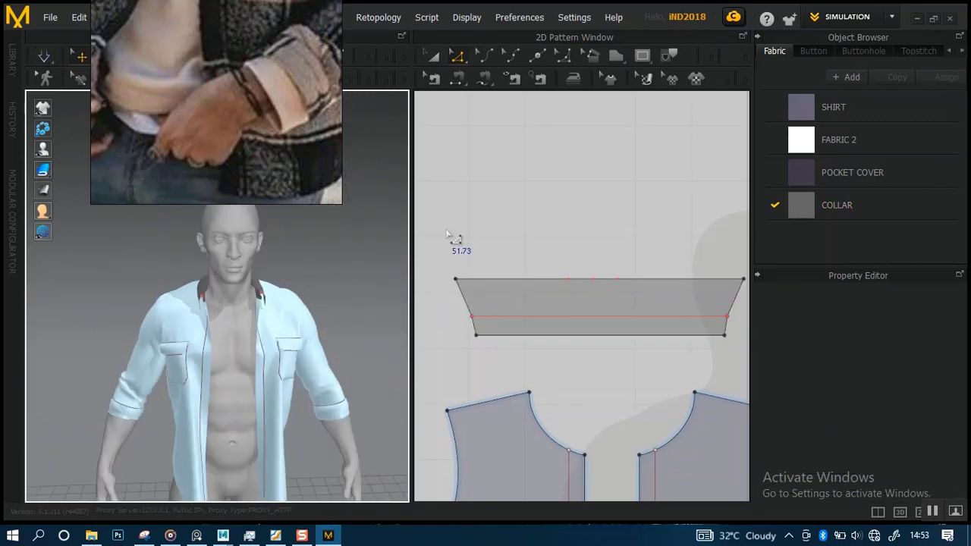
{"action": "scroll", "coordinate": [447, 159], "scroll_direction": "down", "scroll_amount": 5}
{"action": "left_click", "coordinate": [433, 56]}
{"action": "scroll", "coordinate": [511, 233], "scroll_direction": "down", "scroll_amount": 4}
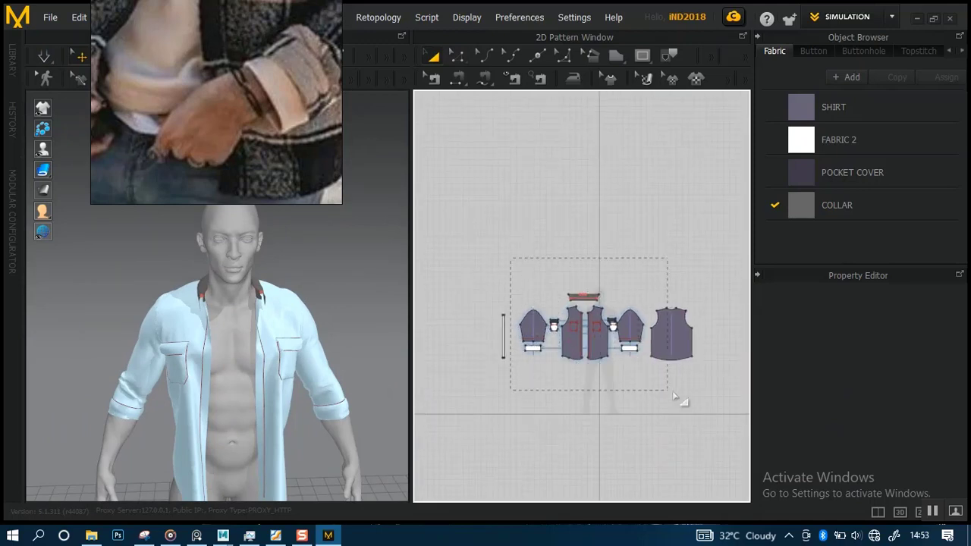
{"action": "left_click_drag", "start_coordinate": [673, 392], "coordinate": [694, 389]}
{"action": "scroll", "coordinate": [601, 346], "scroll_direction": "up", "scroll_amount": 5}
{"action": "mouse_move", "coordinate": [598, 347]}
{"action": "middle_mouse_down"}
{"action": "mouse_move", "coordinate": [633, 450]}
{"action": "mouse_move", "coordinate": [595, 332]}
{"action": "middle_mouse_up"}
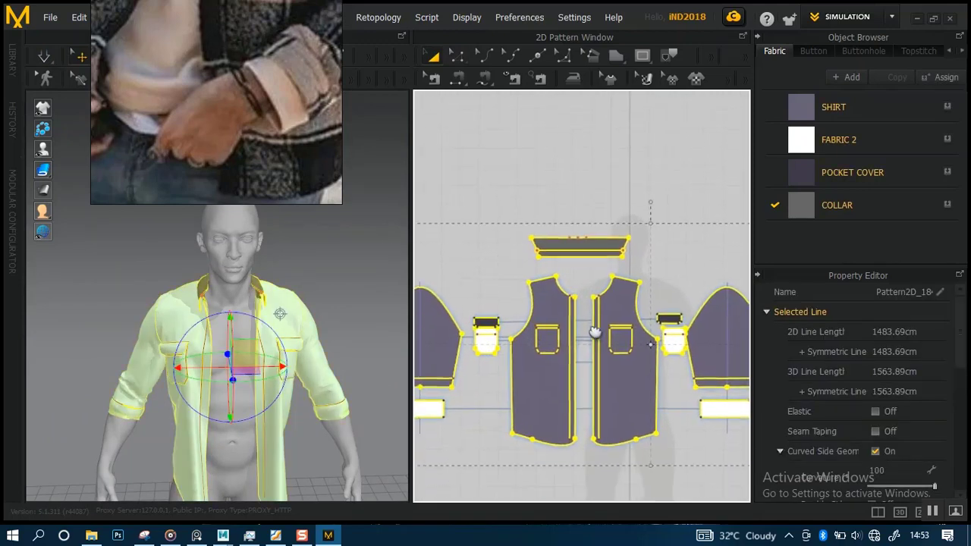
{"action": "scroll", "coordinate": [594, 332], "scroll_direction": "down", "scroll_amount": 4}
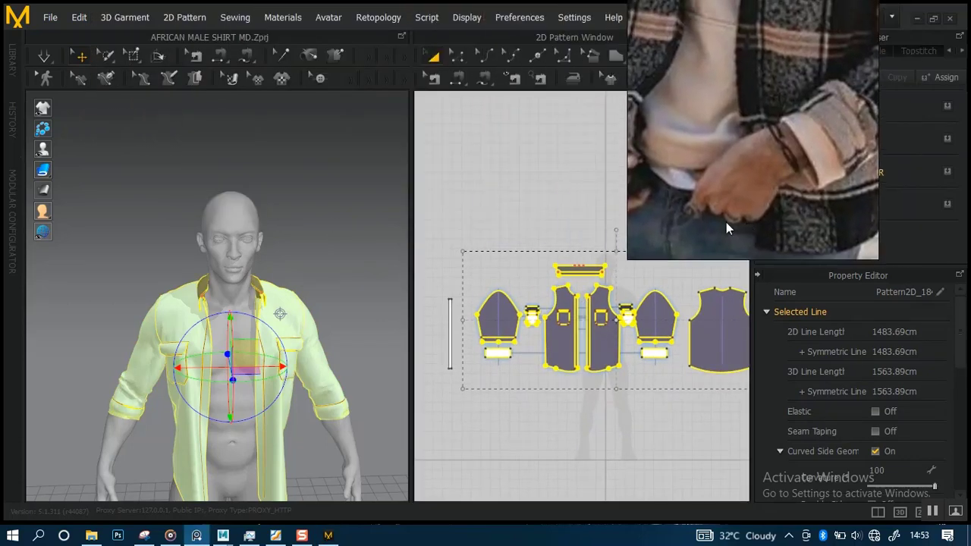
{"action": "scroll", "coordinate": [268, 197], "scroll_direction": "up", "scroll_amount": 2}
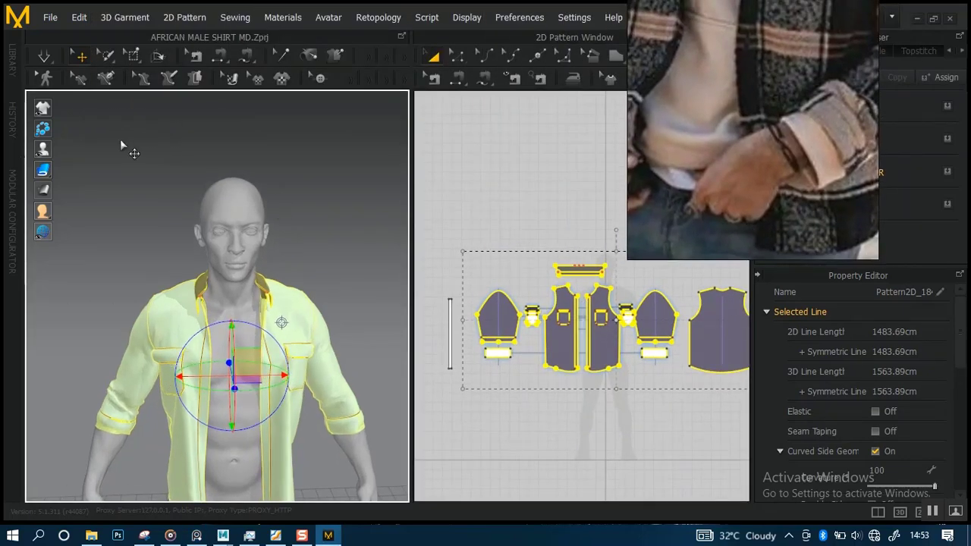
- Start an OBJ export of the selected patterns into the MD EXPORTS folder under the name ENGLISH SHIRT
{"action": "left_click", "coordinate": [50, 17]}
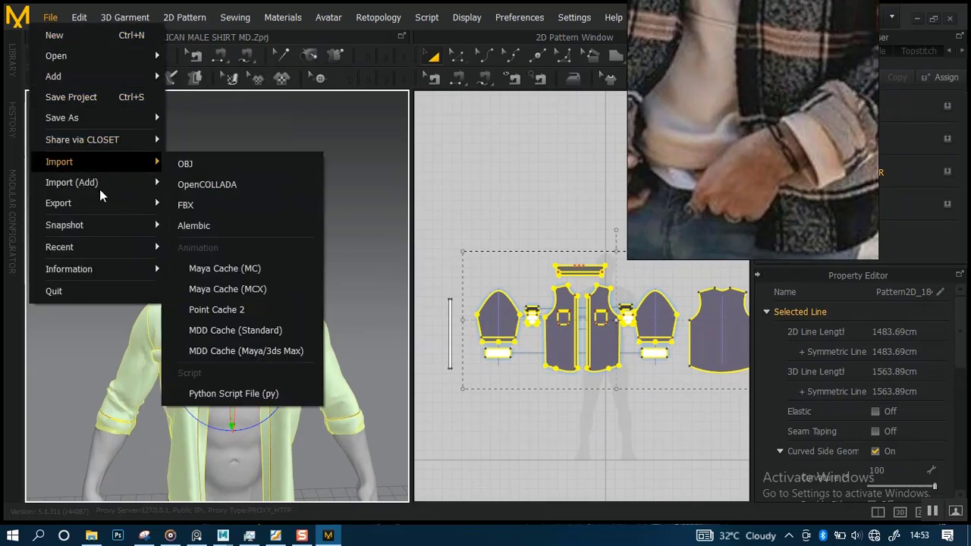
{"action": "mouse_move", "coordinate": [103, 204]}
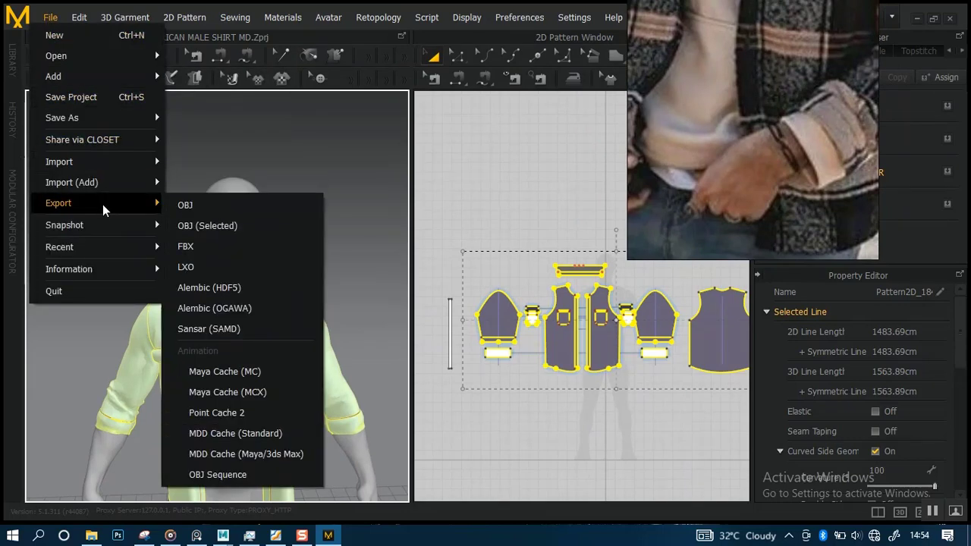
{"action": "left_click", "coordinate": [206, 225]}
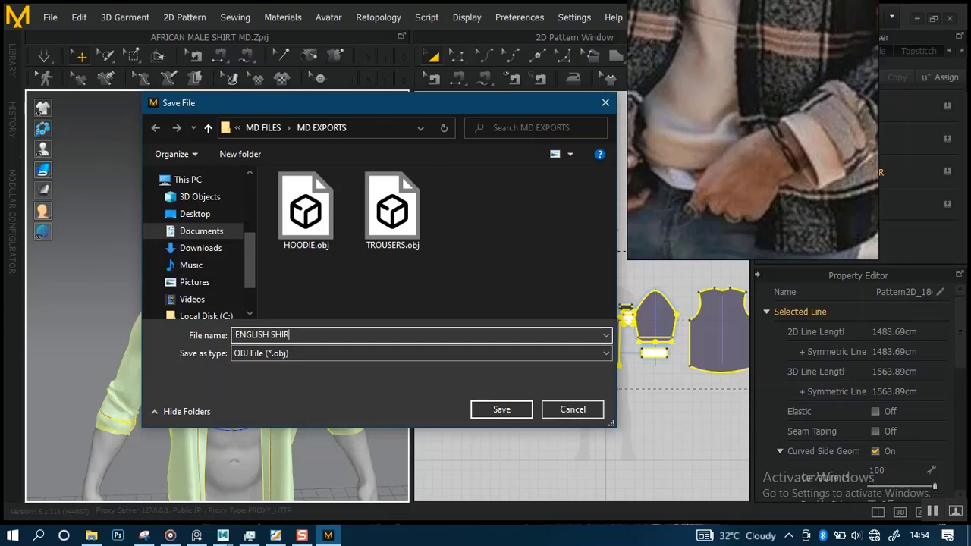
{"action": "type", "text": "T"}
{"action": "key", "text": "Return"}
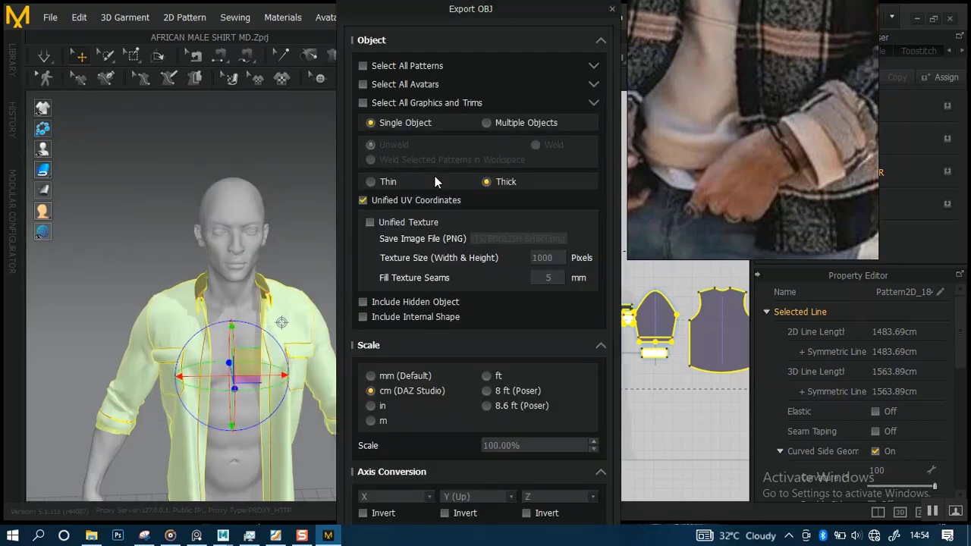
- Choose Thin and Weld for the single-object OBJ and complete the export
{"action": "left_click", "coordinate": [370, 183]}
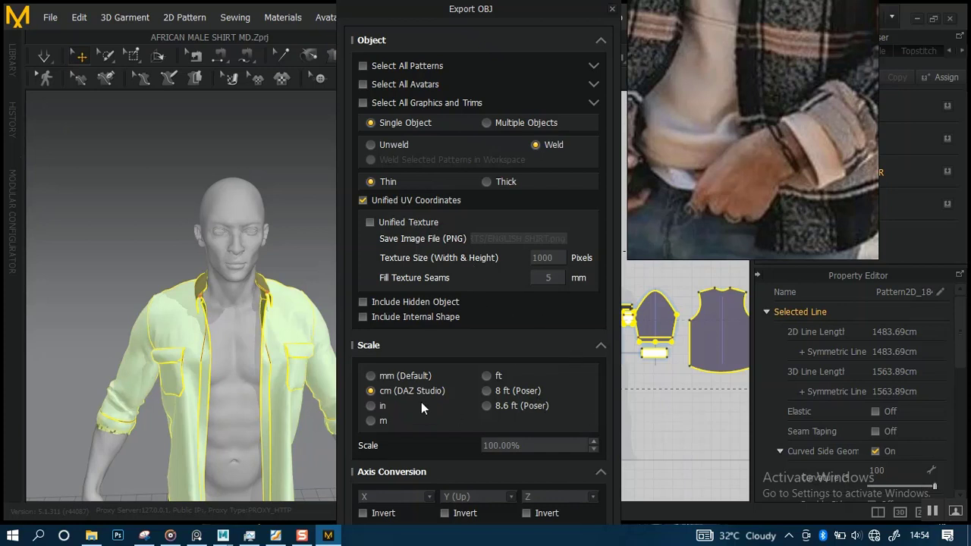
{"action": "left_click", "coordinate": [600, 346]}
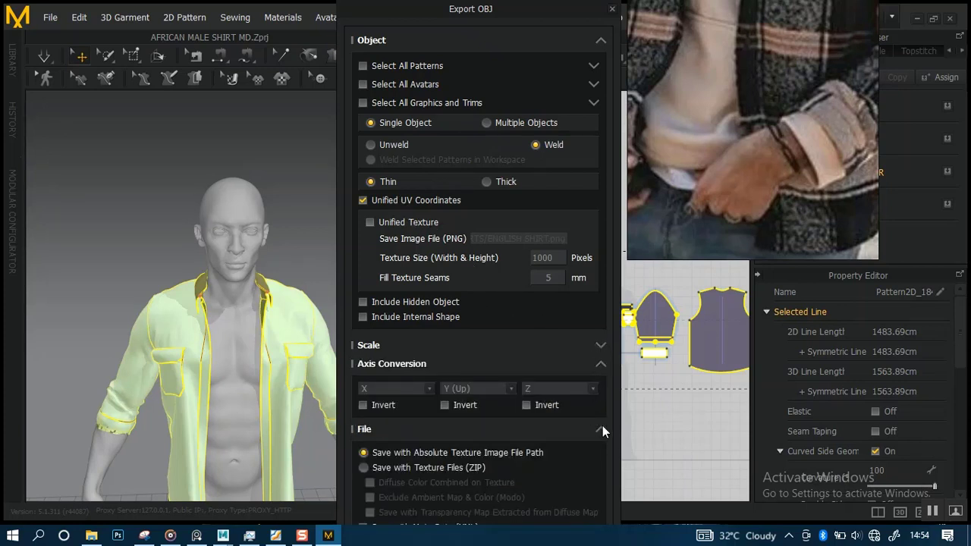
{"action": "left_click", "coordinate": [600, 429]}
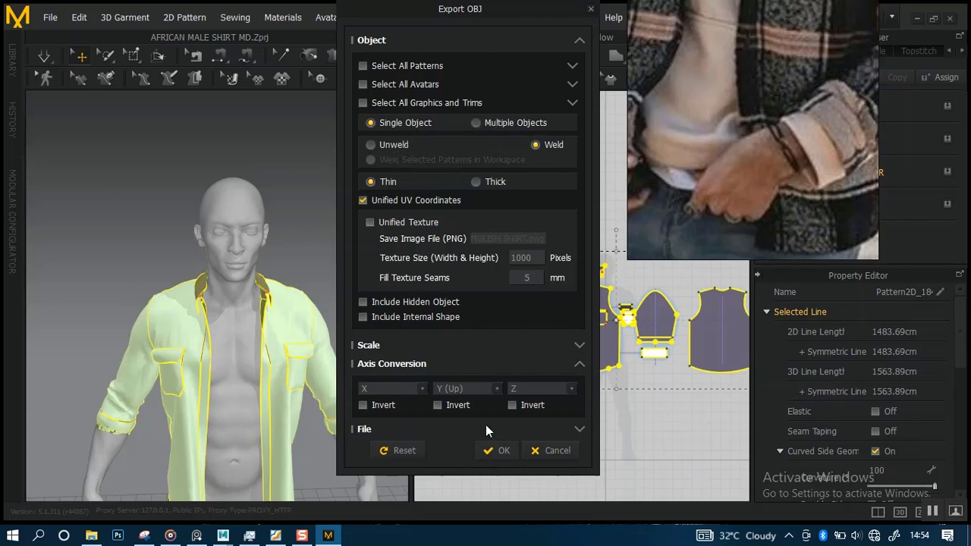
{"action": "left_click", "coordinate": [498, 449]}
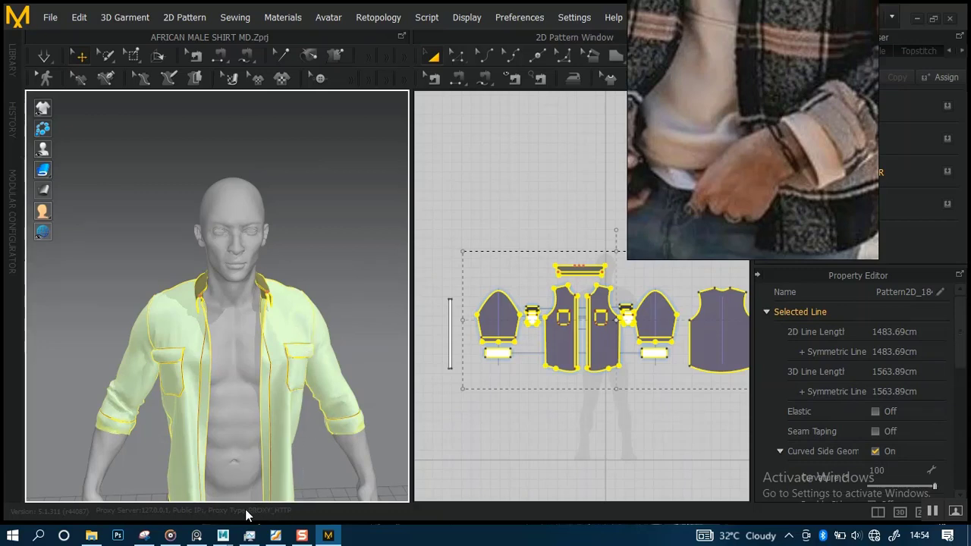
- Switch to Autodesk Maya with the scene containing the hoodie model
{"action": "mouse_move", "coordinate": [223, 534]}
{"action": "left_click", "coordinate": [179, 483]}
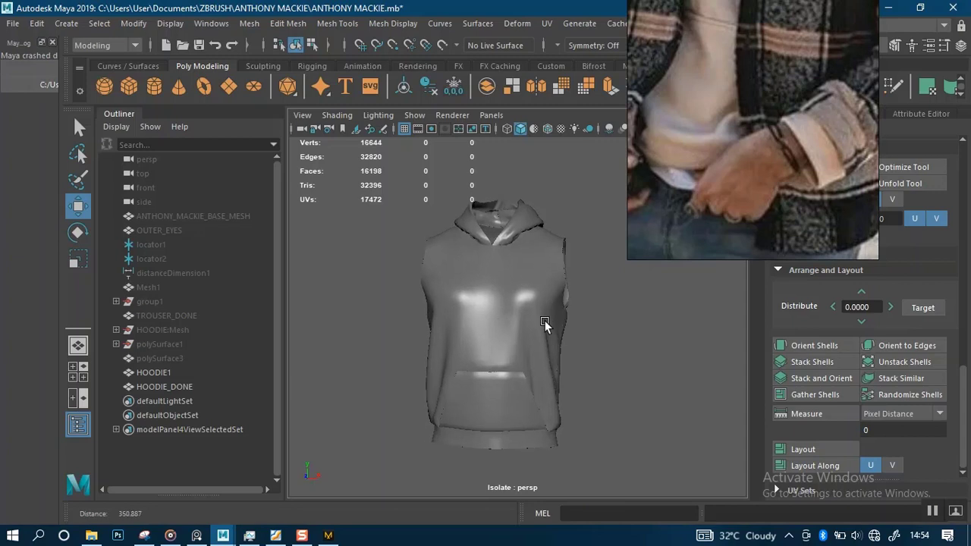
- Save the current Maya scene
{"action": "left_click_drag", "start_coordinate": [545, 324], "coordinate": [574, 325], "text": "alt"}
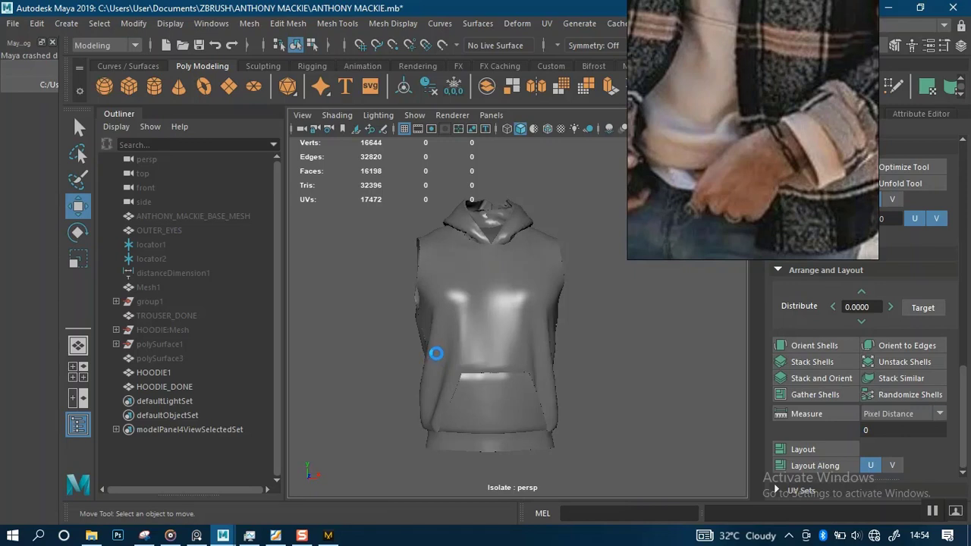
{"action": "key", "text": "q"}
{"action": "key", "text": "ctrl+s"}
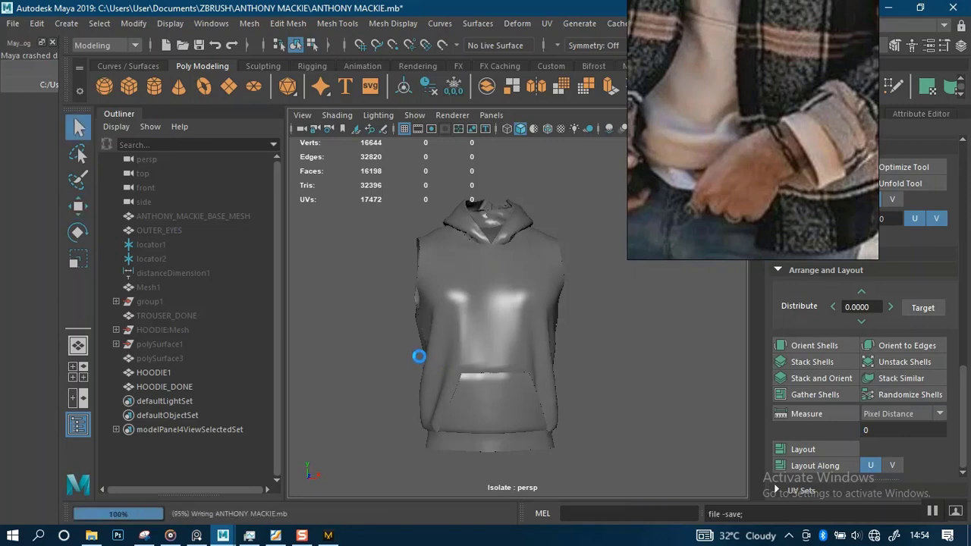
{"action": "key", "text": "w"}
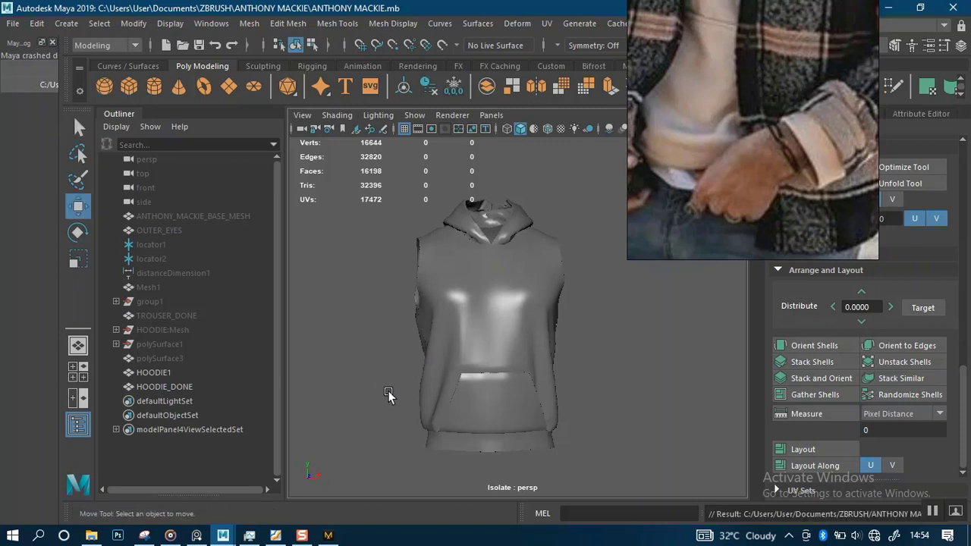
{"action": "scroll", "coordinate": [383, 362], "scroll_direction": "up", "scroll_amount": 4}
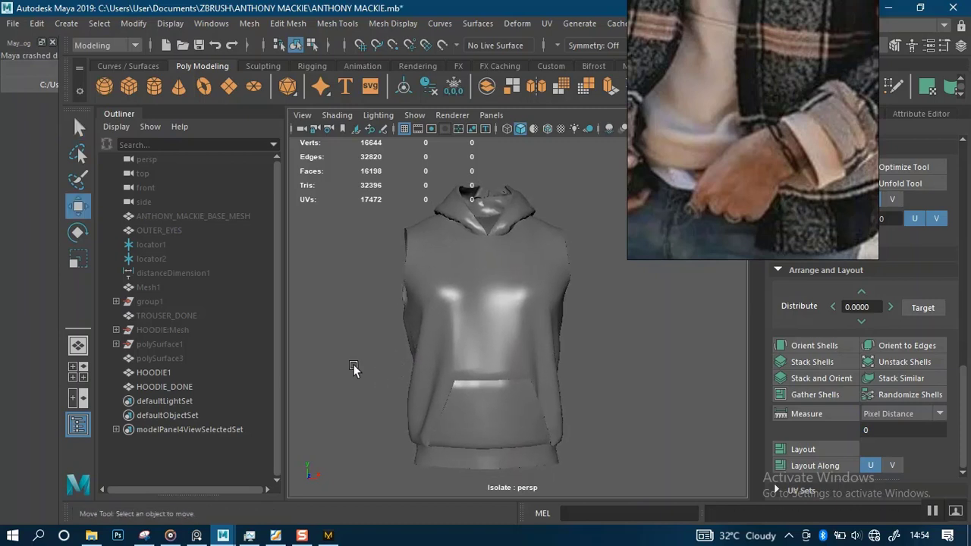
- Group HOODIE_DONE and TROUSER_DONE together and name the group GARMENT DONE
{"action": "left_click", "coordinate": [167, 387]}
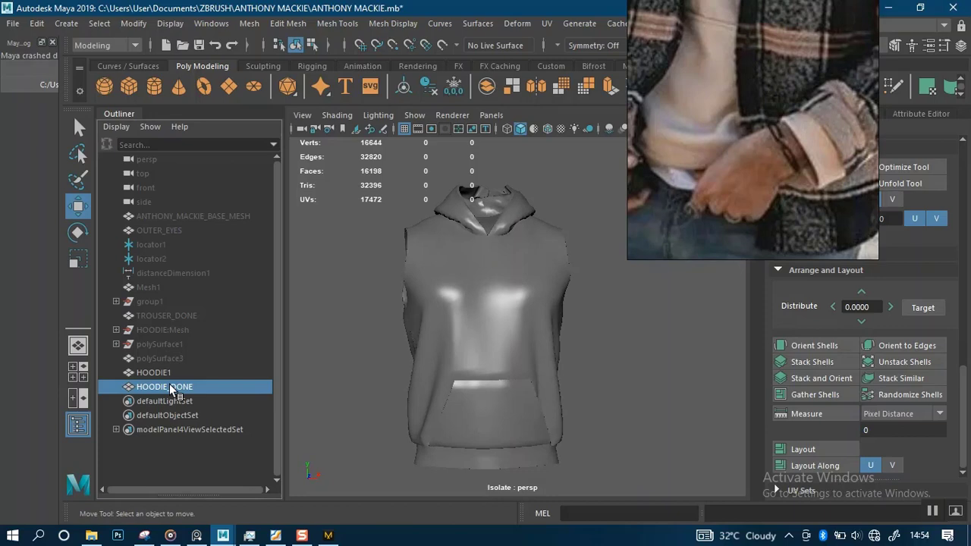
{"action": "left_click", "coordinate": [167, 316], "text": "ctrl"}
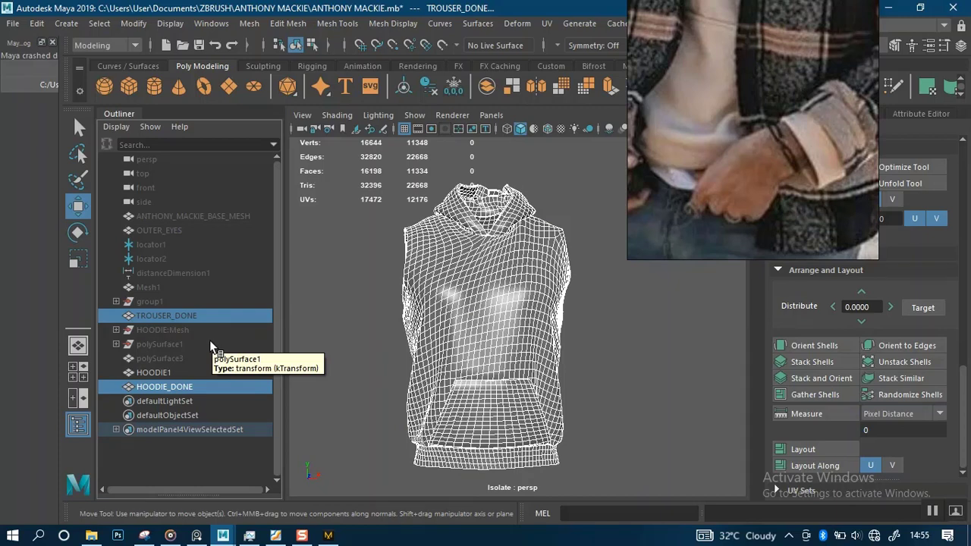
{"action": "key", "text": "ctrl+g"}
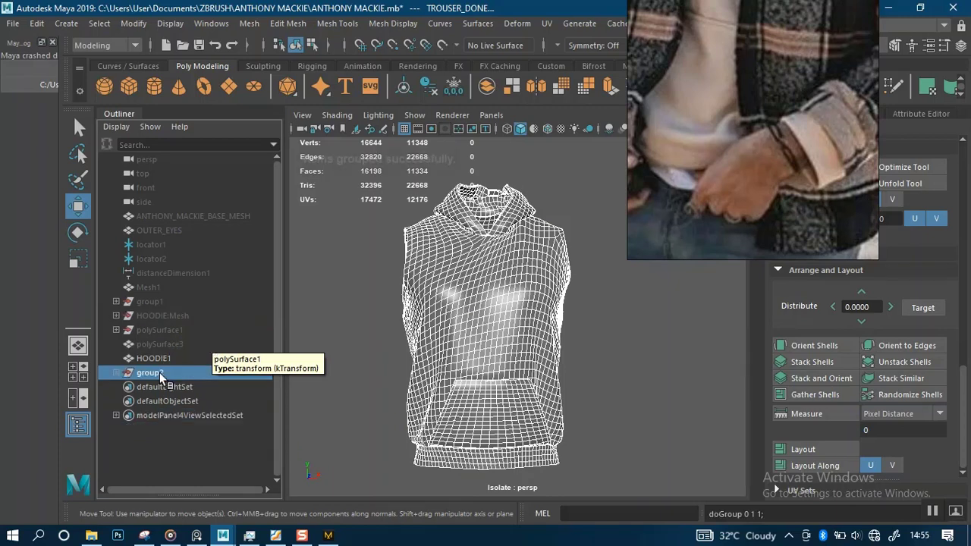
{"action": "double_click", "coordinate": [155, 373]}
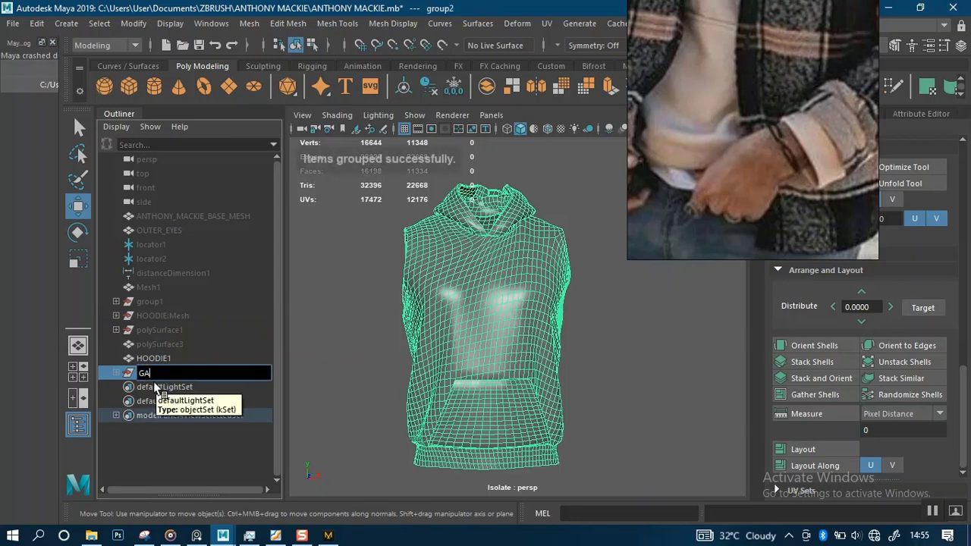
{"action": "type", "text": "GARMENT DONE"}
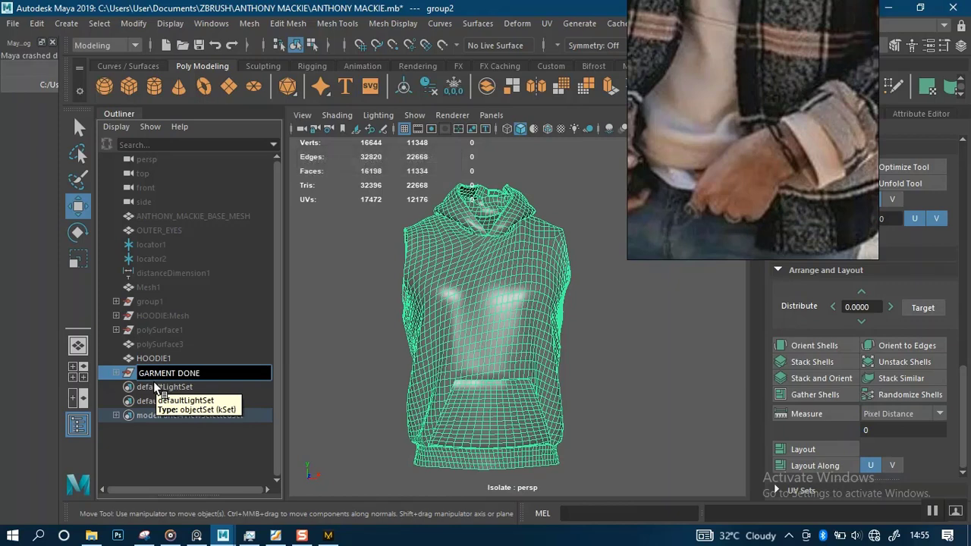
{"action": "key", "text": "Return"}
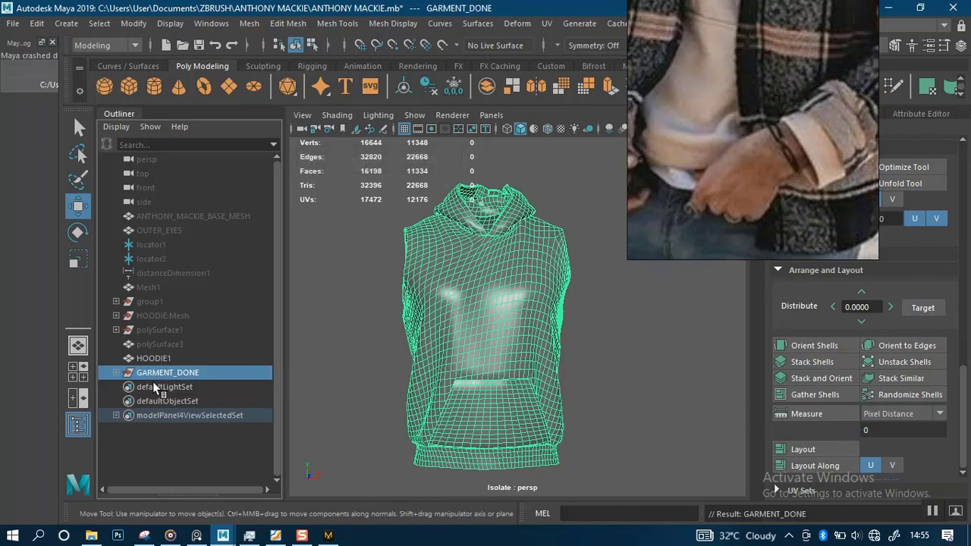
- Unhide the trouser object Mesh1 and turn off the isolated view so it shows with the hoodie
{"action": "left_click", "coordinate": [156, 360]}
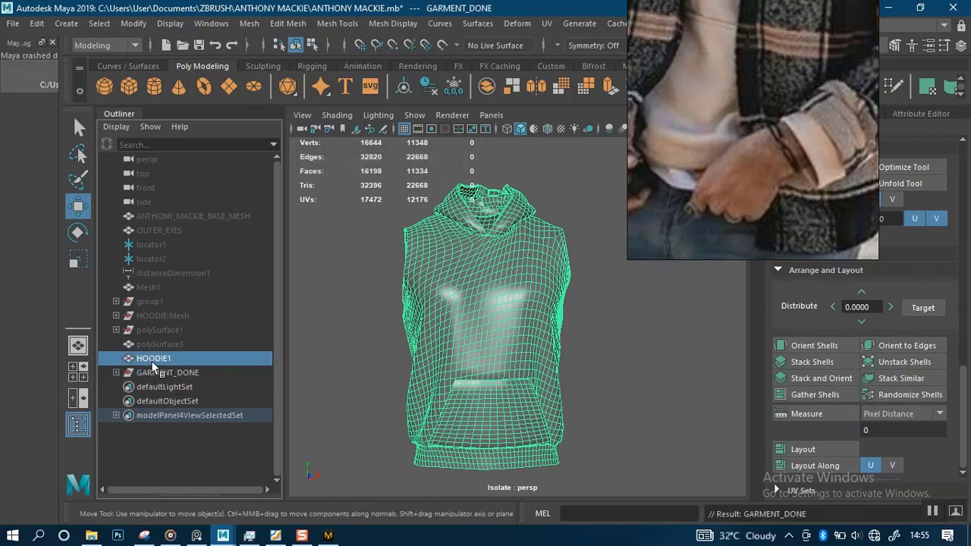
{"action": "left_click", "coordinate": [152, 362]}
{"action": "left_click", "coordinate": [151, 290]}
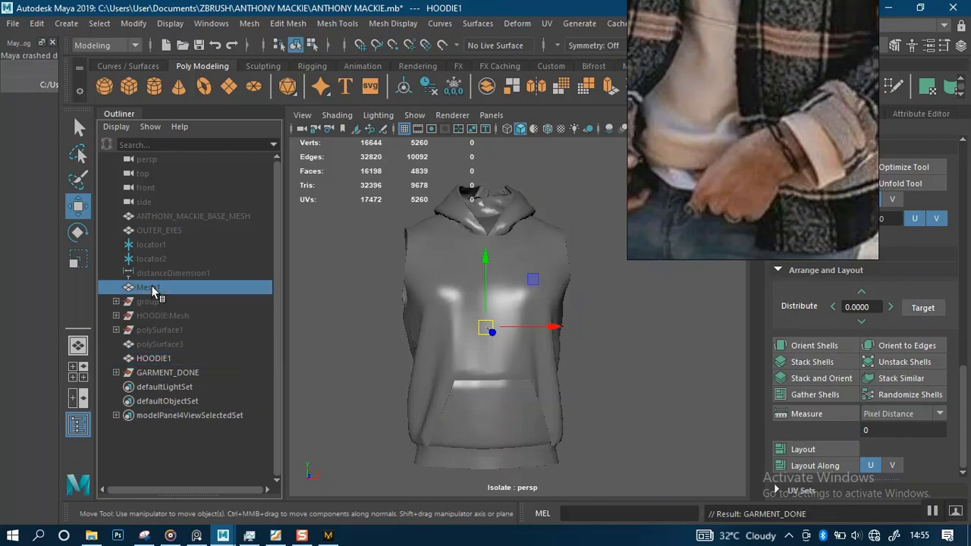
{"action": "key", "text": "shift+h"}
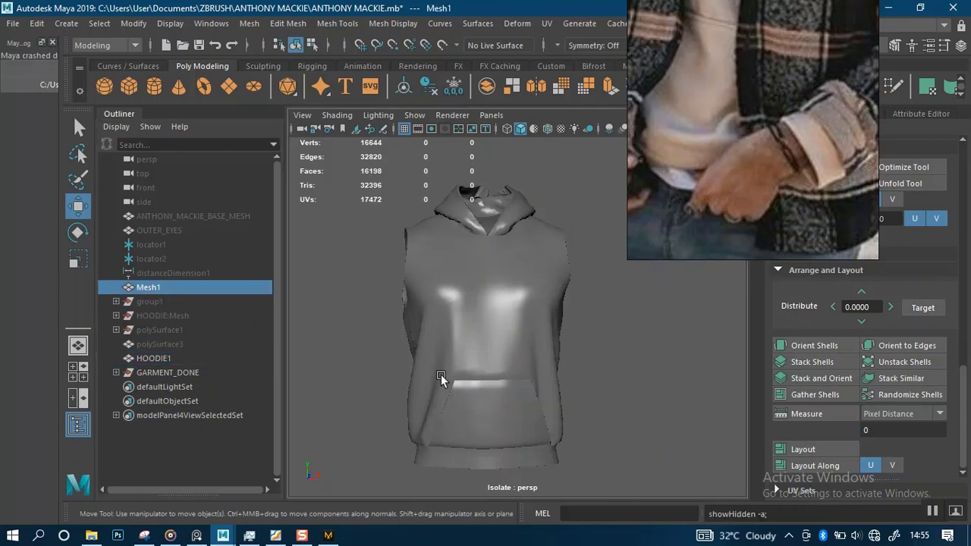
{"action": "scroll", "coordinate": [484, 382], "scroll_direction": "down", "scroll_amount": 7}
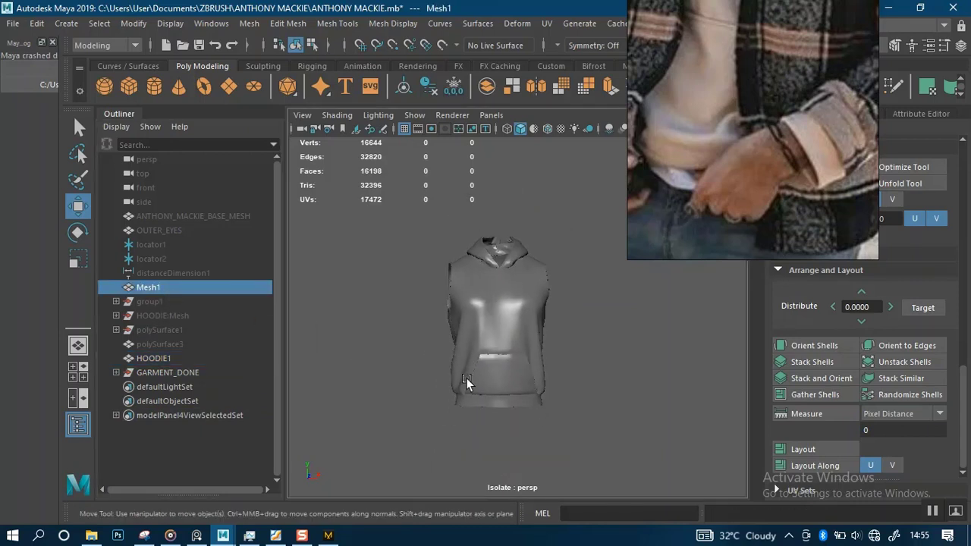
{"action": "middle_click_drag", "start_coordinate": [464, 376], "coordinate": [481, 294], "text": "alt"}
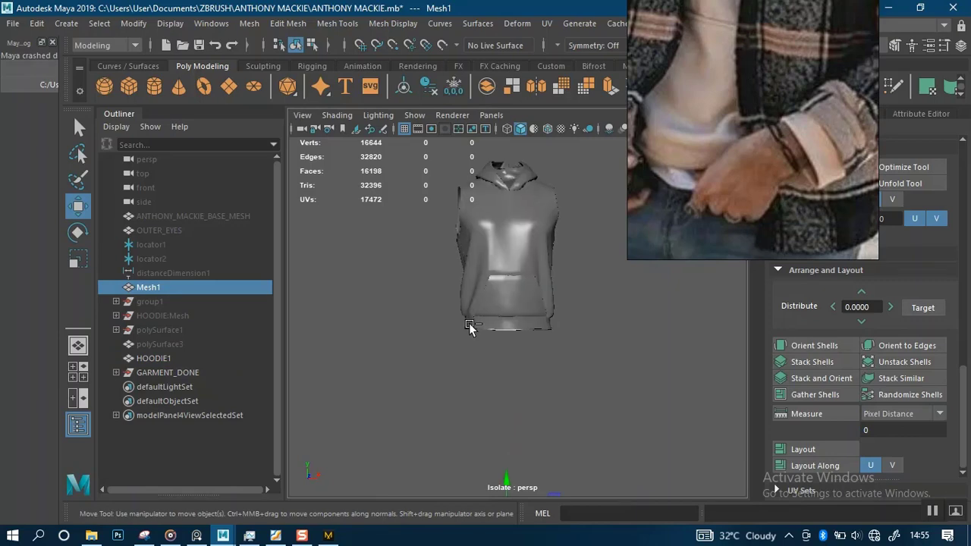
{"action": "key", "text": "ctrl+1"}
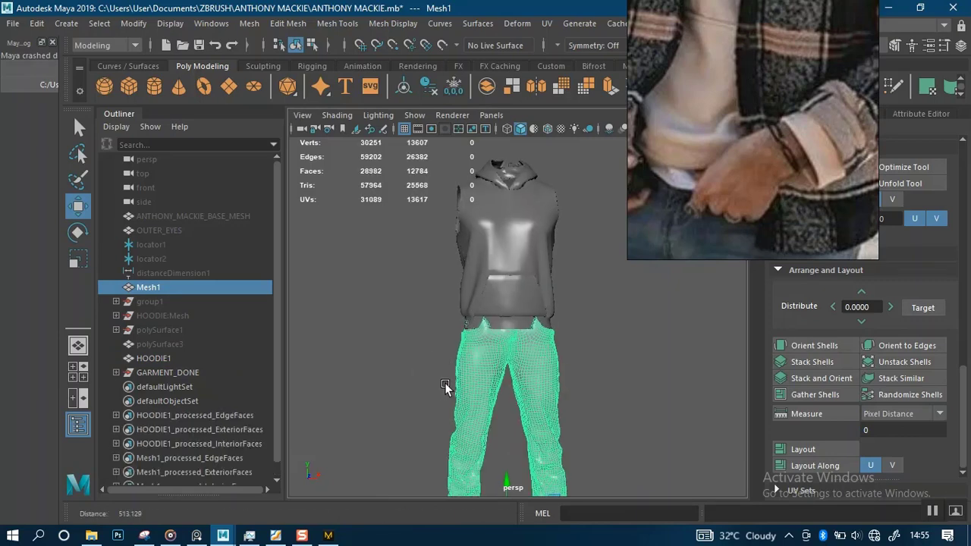
- Examine the trouser mesh from the waist down to the leg openings from several angles
{"action": "scroll", "coordinate": [445, 387], "scroll_direction": "up", "scroll_amount": 8}
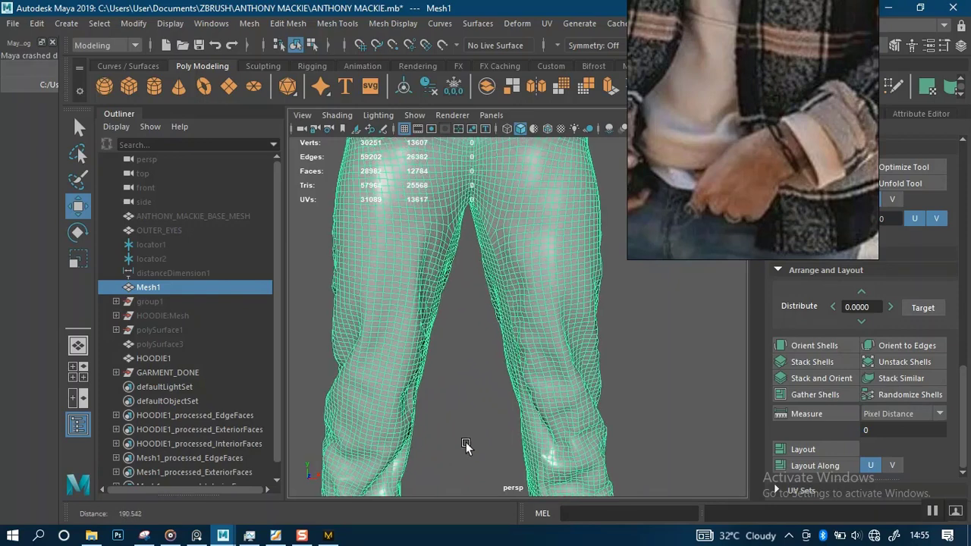
{"action": "scroll", "coordinate": [465, 444], "scroll_direction": "down", "scroll_amount": 3}
{"action": "middle_click_drag", "start_coordinate": [453, 379], "coordinate": [469, 397], "text": "alt"}
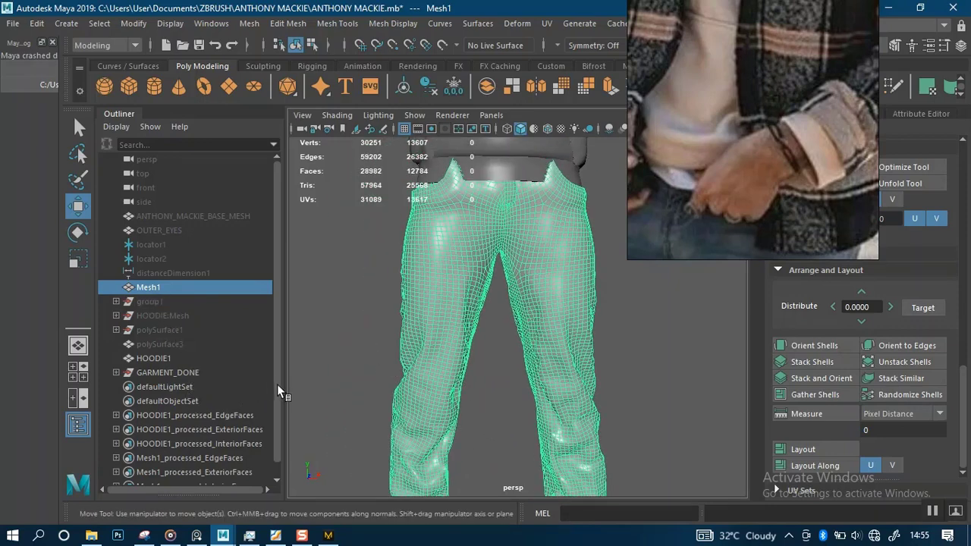
{"action": "scroll", "coordinate": [276, 415], "scroll_direction": "down", "scroll_amount": 1}
{"action": "left_click_drag", "start_coordinate": [522, 361], "coordinate": [490, 264], "text": "alt"}
{"action": "right_click_drag", "start_coordinate": [490, 265], "coordinate": [444, 432], "text": "alt"}
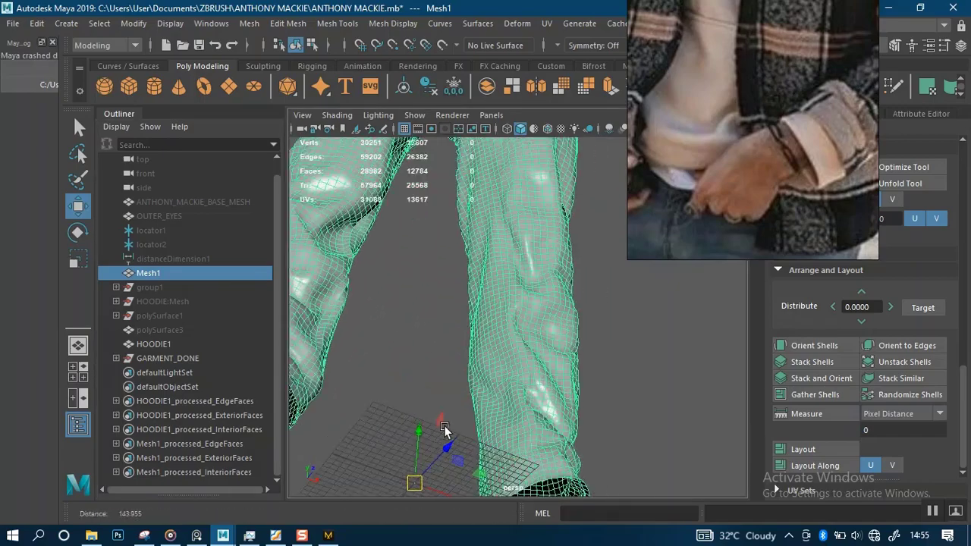
{"action": "middle_click_drag", "start_coordinate": [444, 432], "coordinate": [604, 327], "text": "alt"}
{"action": "left_click_drag", "start_coordinate": [604, 327], "coordinate": [500, 349], "text": "alt"}
{"action": "right_click_drag", "start_coordinate": [501, 349], "coordinate": [499, 290], "text": "alt"}
{"action": "middle_click_drag", "start_coordinate": [499, 290], "coordinate": [441, 504], "text": "alt"}
- Group Mesh1 and HOODIE1 together
{"action": "left_click", "coordinate": [161, 345]}
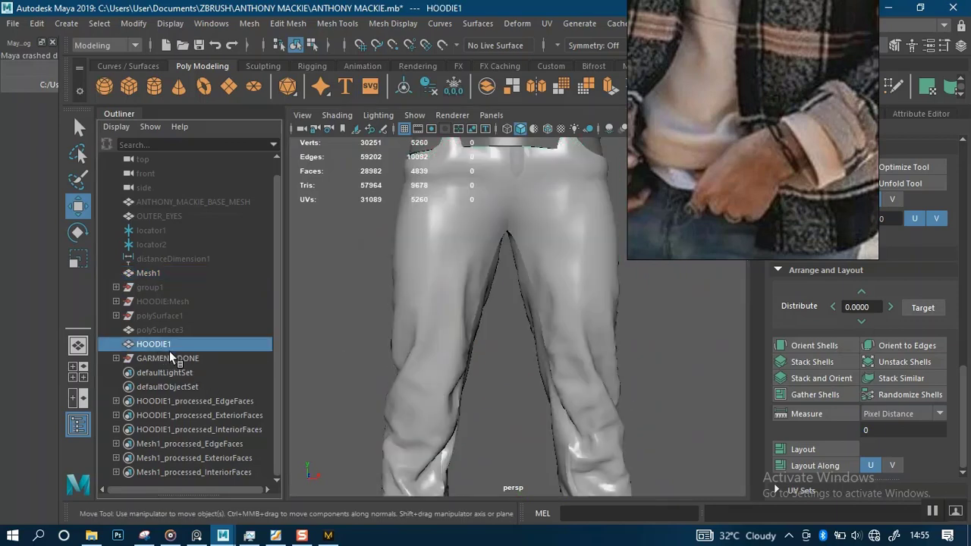
{"action": "left_click", "coordinate": [157, 274]}
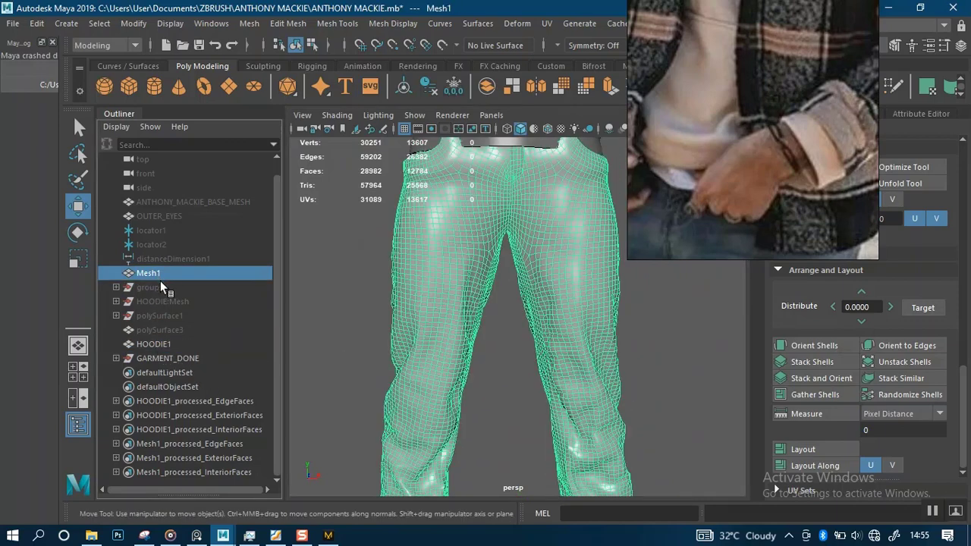
{"action": "left_click", "coordinate": [163, 346], "text": "ctrl"}
{"action": "key", "text": "ctrl+g"}
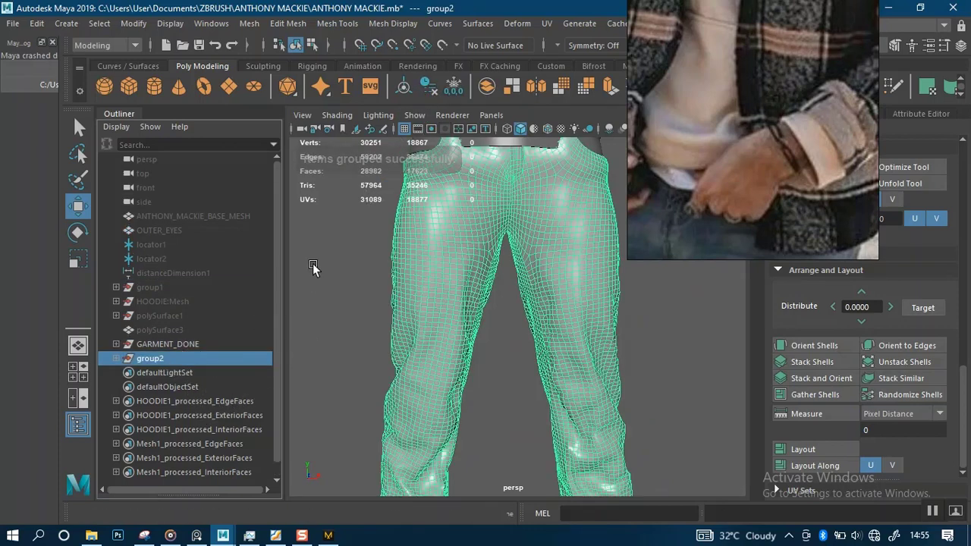
- Delete all the HOODIE1_processed and Mesh1_processed face sets, from HOODIE1_processed_EdgeFaces through Mesh1_processed_InteriorFaces
{"action": "left_click", "coordinate": [165, 401]}
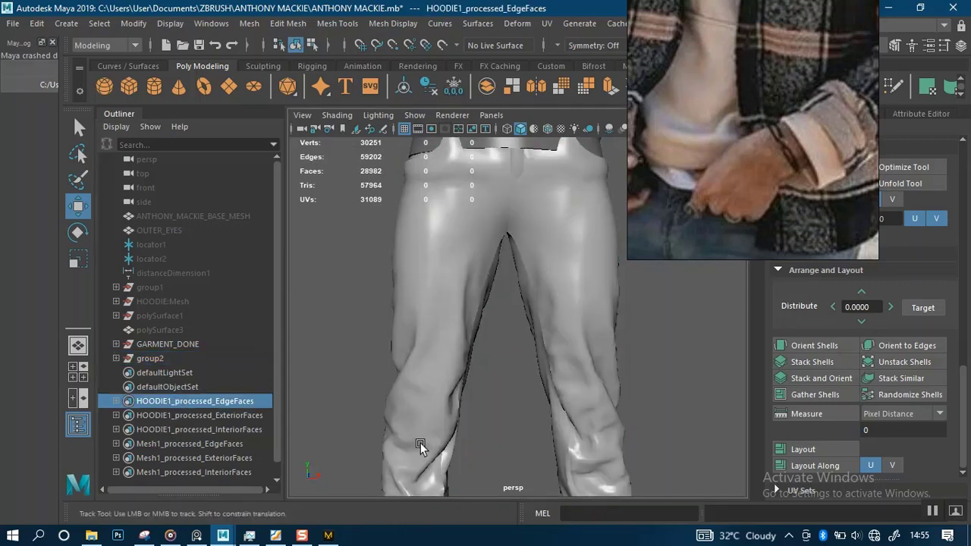
{"action": "middle_click_drag", "start_coordinate": [390, 260], "coordinate": [370, 373], "text": "alt"}
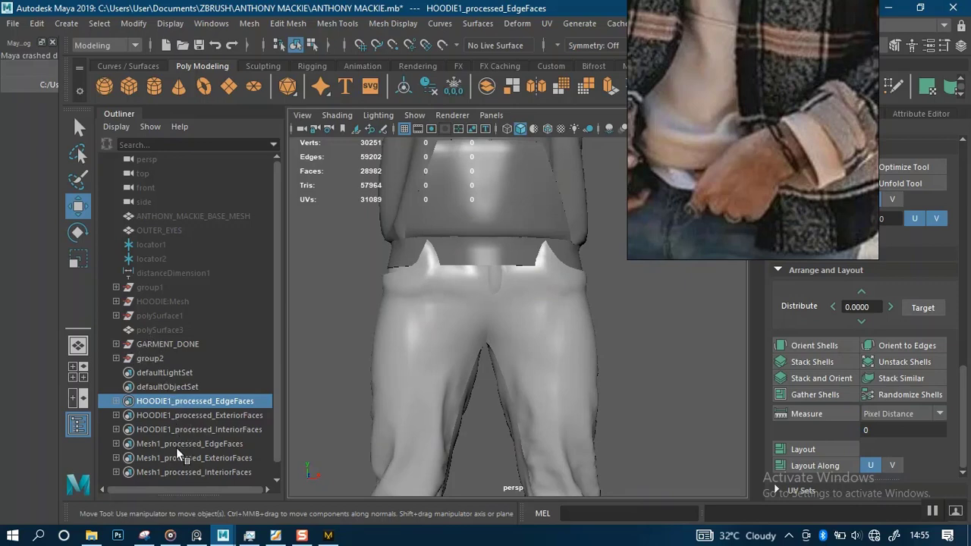
{"action": "left_click", "coordinate": [177, 473], "text": "shift"}
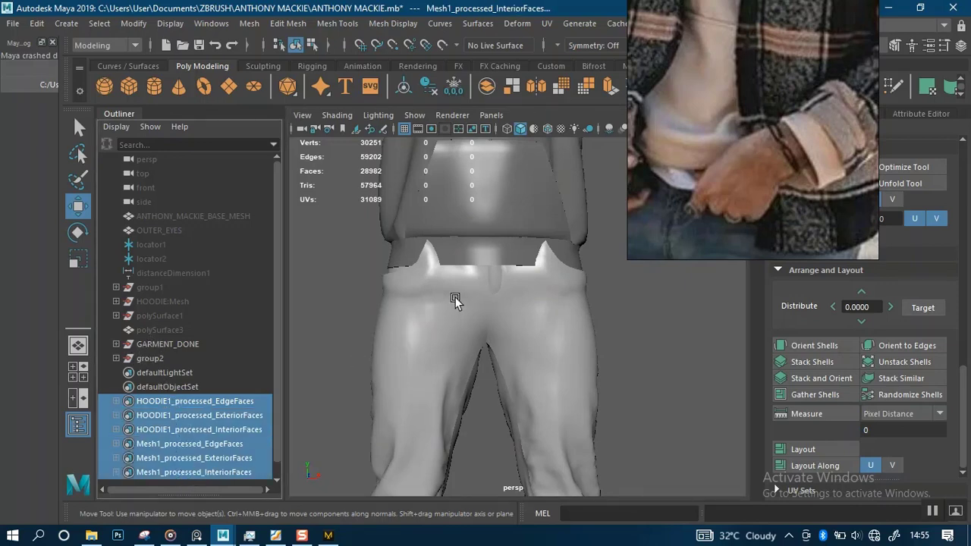
{"action": "middle_click_drag", "start_coordinate": [455, 299], "coordinate": [422, 351], "text": "alt"}
{"action": "left_click_drag", "start_coordinate": [423, 352], "coordinate": [513, 383], "text": "alt"}
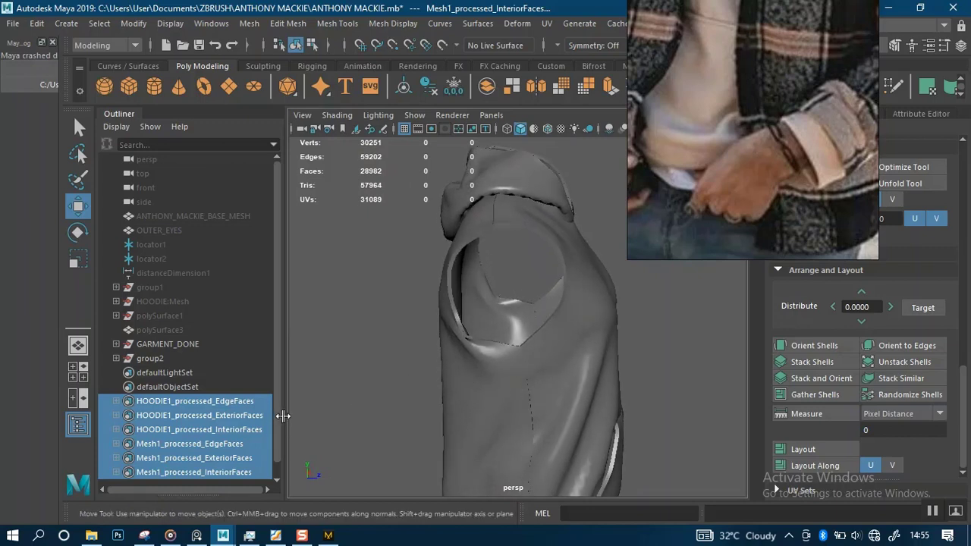
{"action": "key", "text": "Delete"}
{"action": "right_click_drag", "start_coordinate": [417, 337], "coordinate": [436, 356], "text": "alt"}
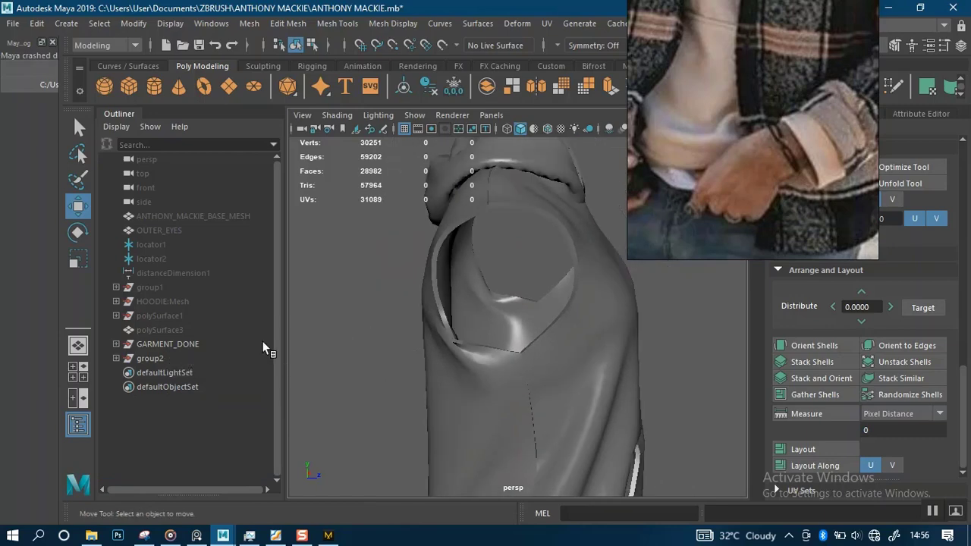
- Check the contents of the GARMENT_DONE group and hide the whole group
{"action": "left_click", "coordinate": [115, 343]}
{"action": "left_click", "coordinate": [176, 345]}
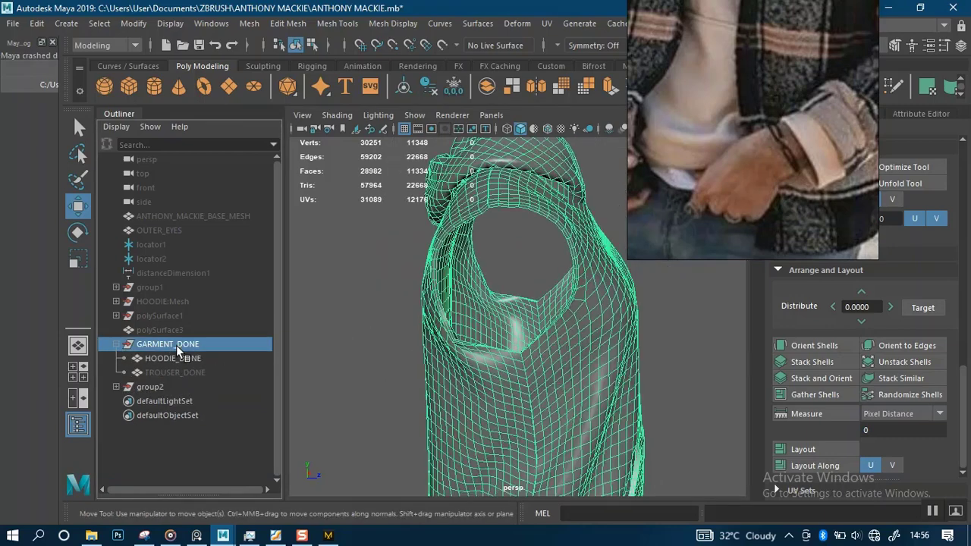
{"action": "key", "text": "ctrl+h"}
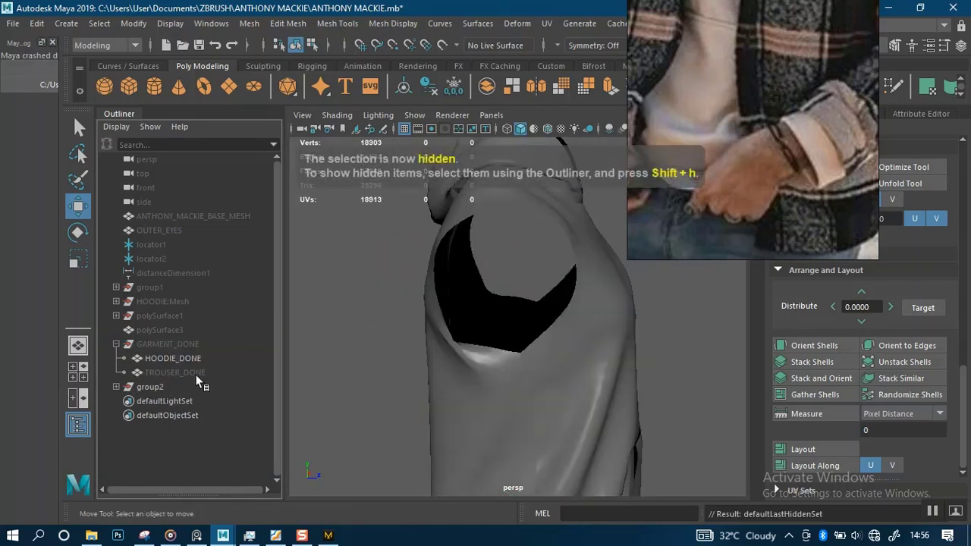
{"action": "left_click", "coordinate": [116, 344]}
{"action": "left_click_drag", "start_coordinate": [420, 358], "coordinate": [298, 337], "text": "alt"}
{"action": "left_click", "coordinate": [182, 343]}
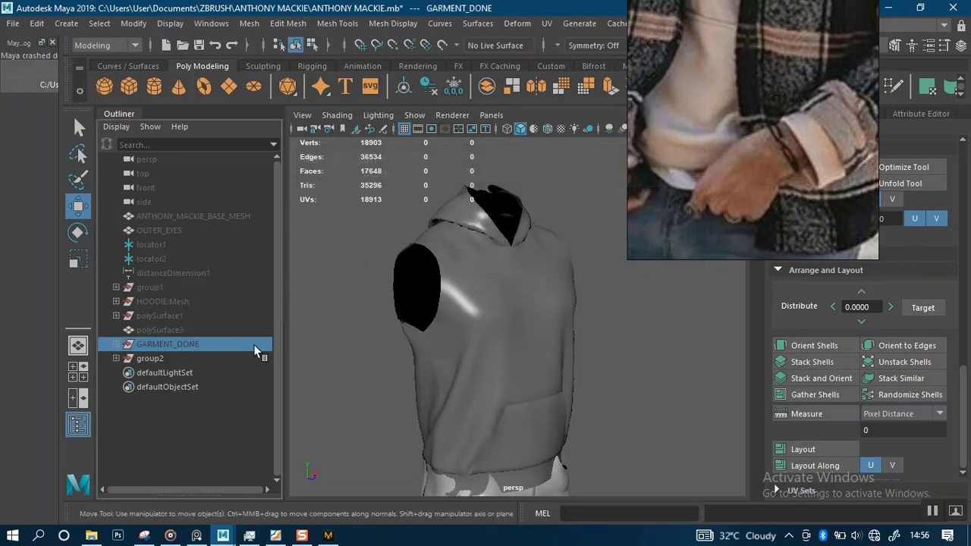
{"action": "left_click_drag", "start_coordinate": [371, 364], "coordinate": [359, 334], "text": "alt"}
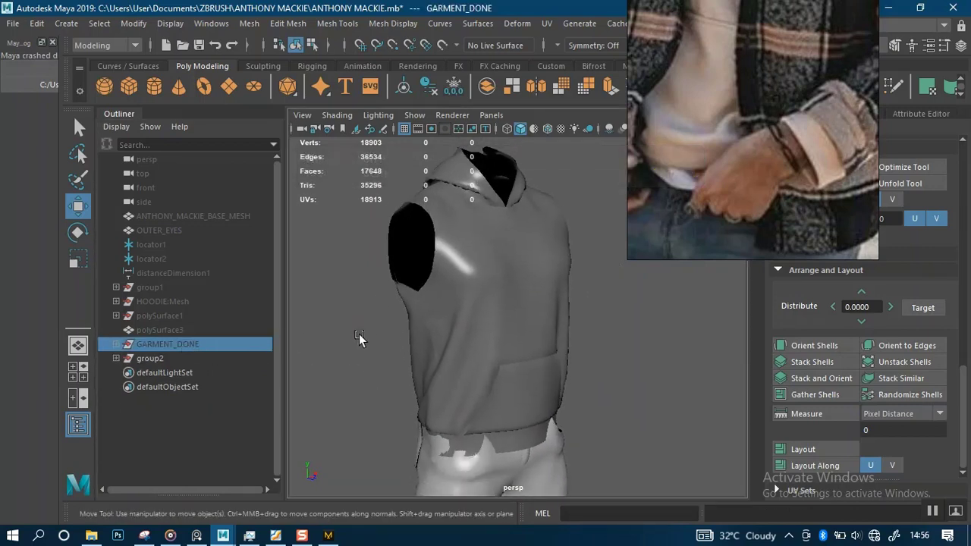
- Unhide TROUSER_DONE together with its parent group GARMENT_DONE, and hide the whole group again
{"action": "left_click", "coordinate": [117, 344]}
{"action": "left_click", "coordinate": [164, 357]}
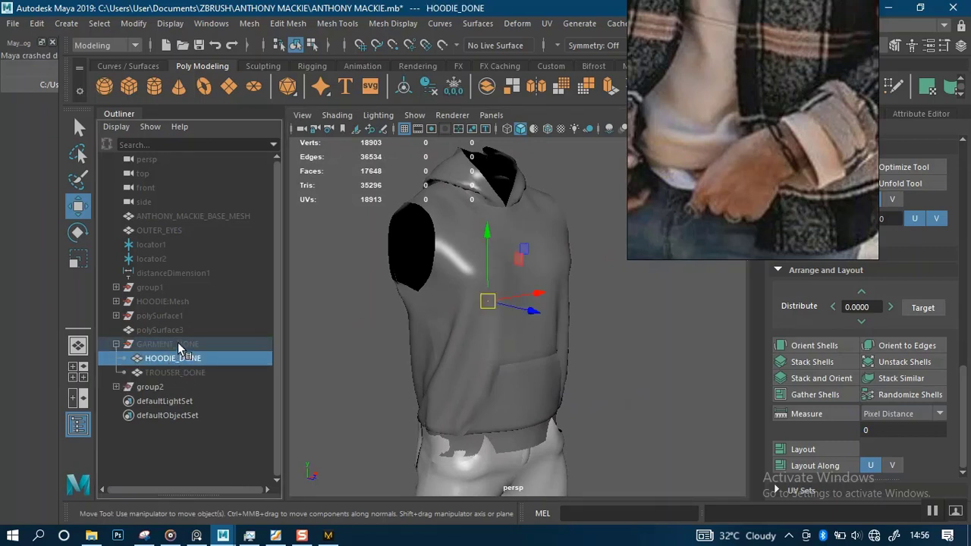
{"action": "left_click", "coordinate": [182, 373]}
{"action": "key", "text": "shift+h"}
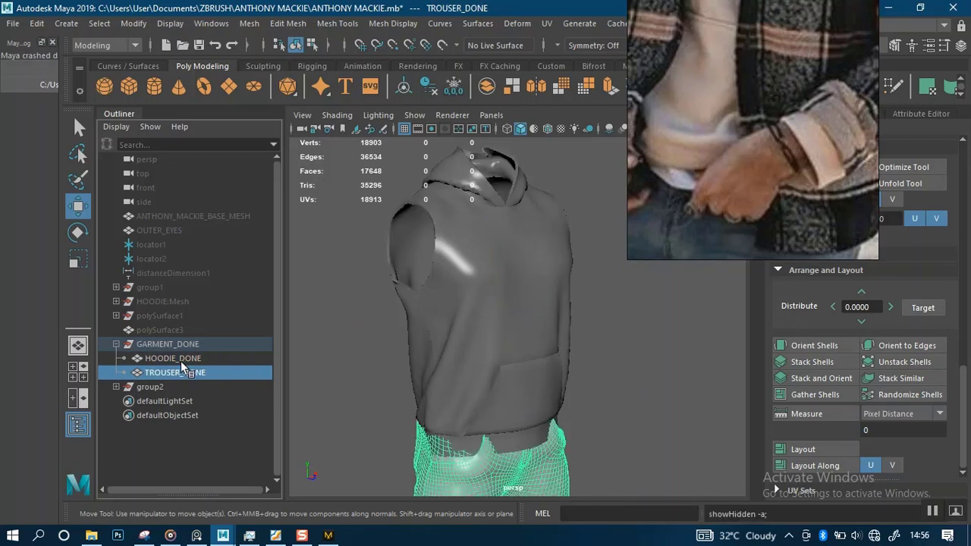
{"action": "left_click", "coordinate": [182, 346]}
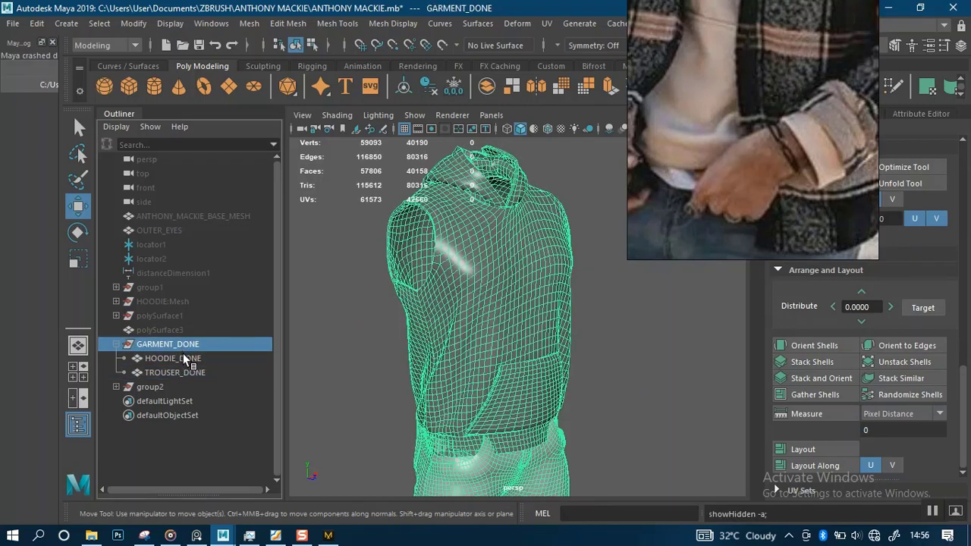
{"action": "key", "text": "ctrl+h"}
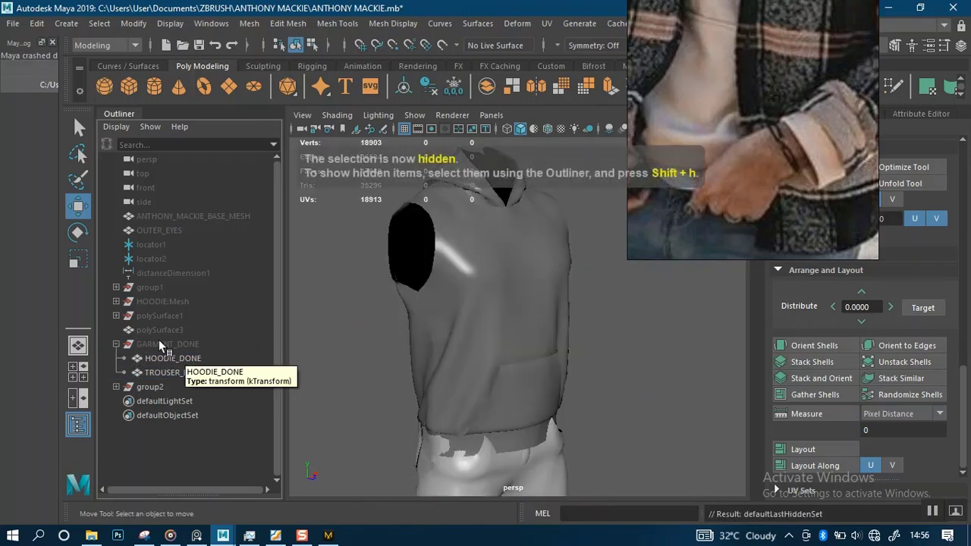
- Collapse the GARMENT_DONE group, rename group2 as GARMENT_TOPO_BASE and hide it
{"action": "left_click", "coordinate": [116, 344]}
{"action": "left_click", "coordinate": [116, 358]}
{"action": "left_click", "coordinate": [117, 358]}
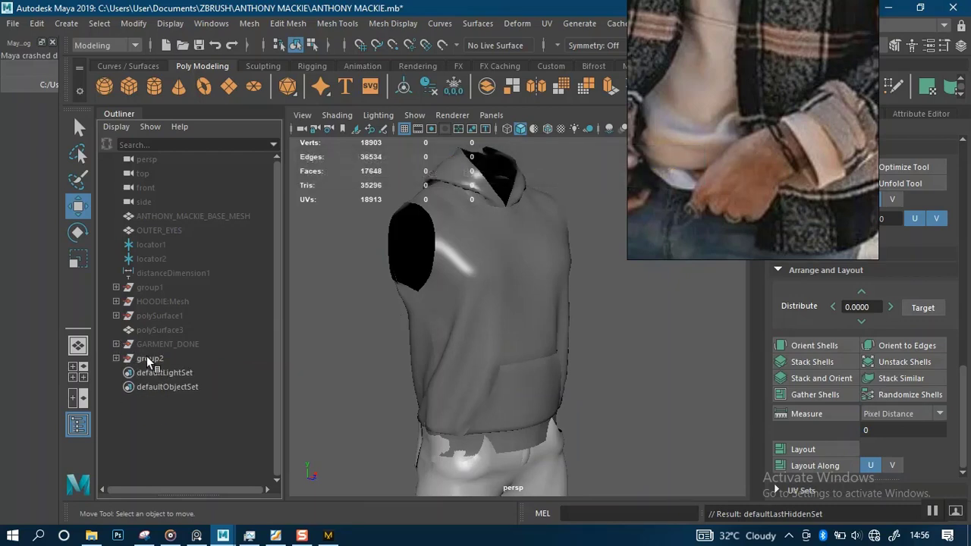
{"action": "left_click", "coordinate": [153, 356]}
{"action": "double_click", "coordinate": [172, 358]}
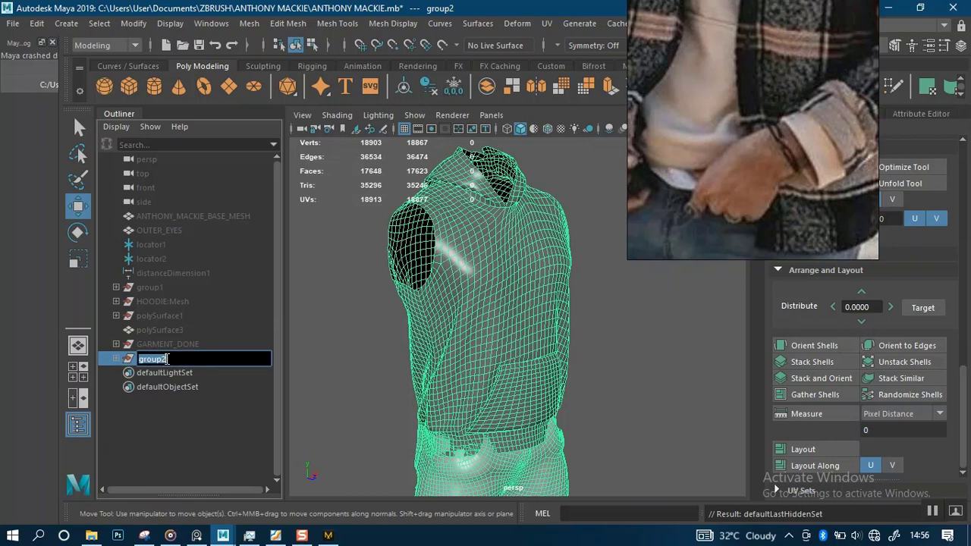
{"action": "type", "text": "d"}
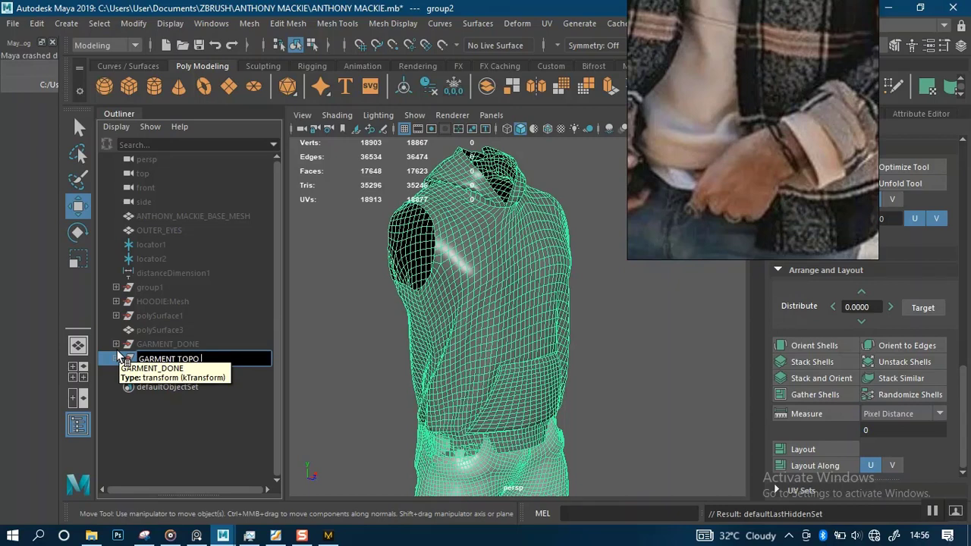
{"action": "key", "text": "Return"}
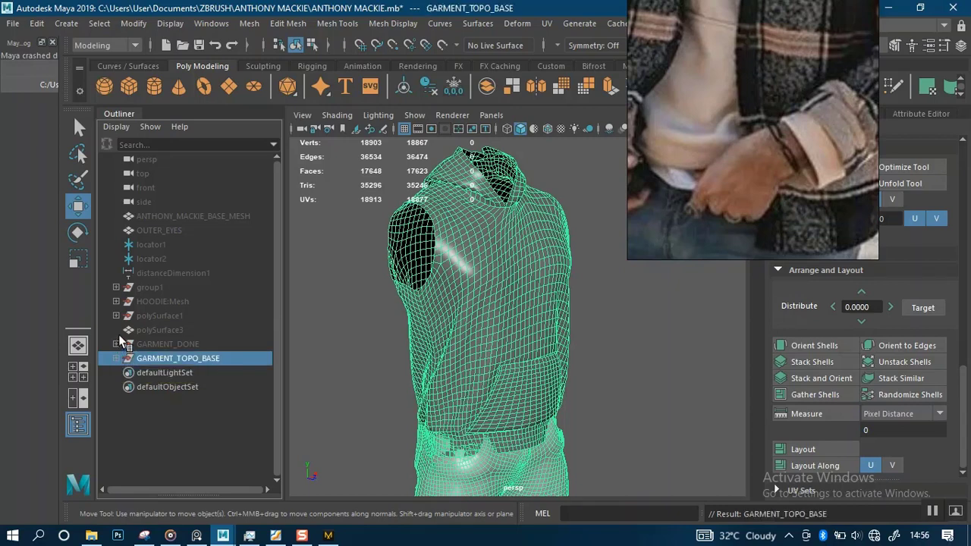
{"action": "key", "text": "ctrl+h"}
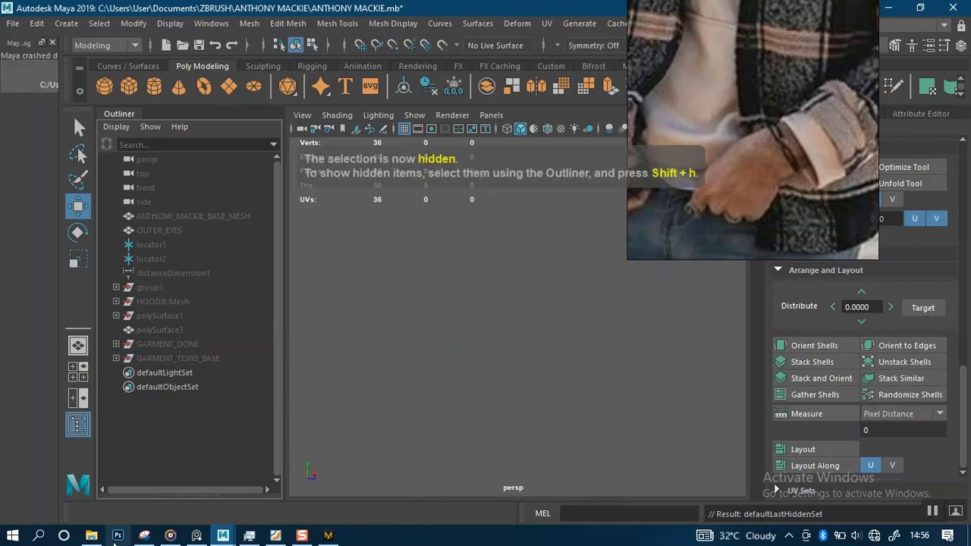
- Import ENGLISH SHIRT.obj from the MD EXPORTS folder into the Maya scene and save the scene
{"action": "mouse_move", "coordinate": [95, 536]}
{"action": "left_click", "coordinate": [99, 484]}
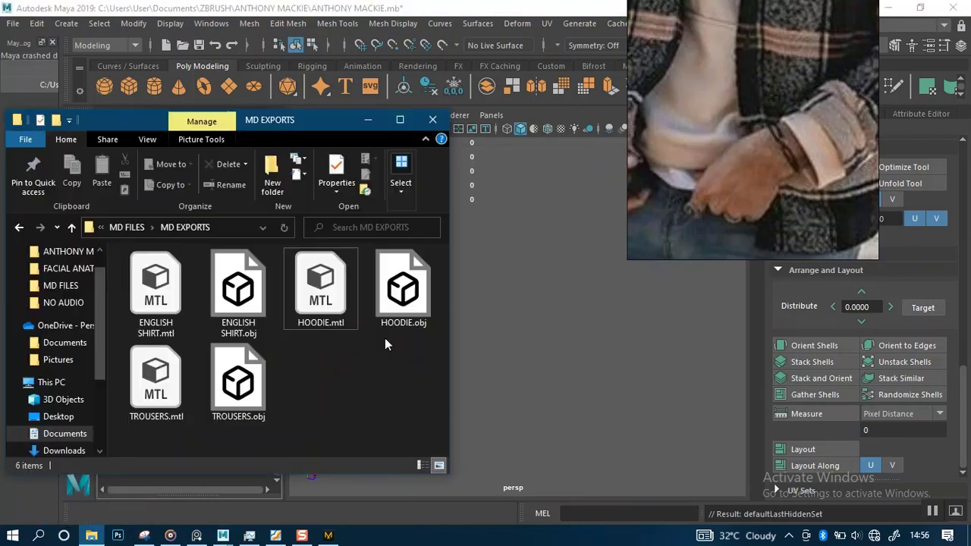
{"action": "left_click", "coordinate": [241, 296]}
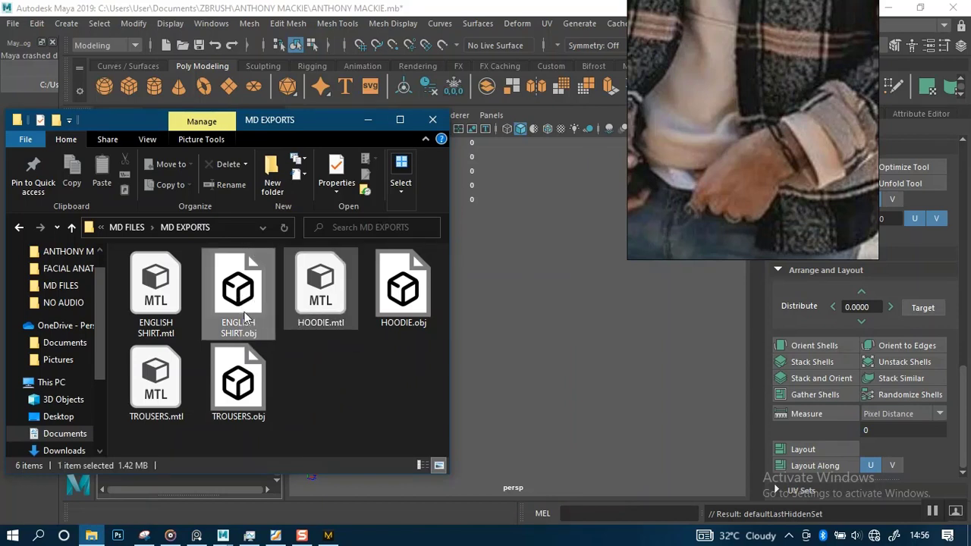
{"action": "left_click_drag", "start_coordinate": [241, 300], "coordinate": [587, 328]}
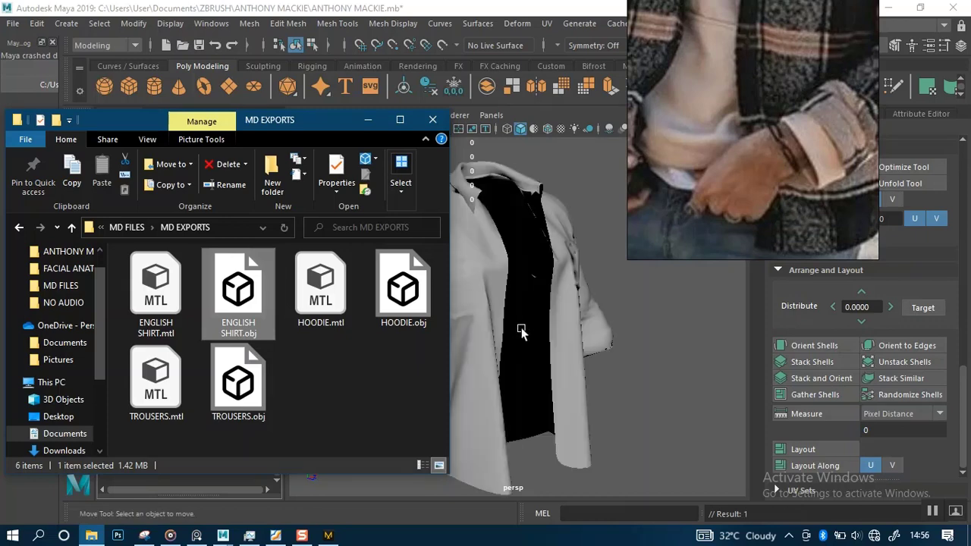
{"action": "left_click", "coordinate": [368, 120]}
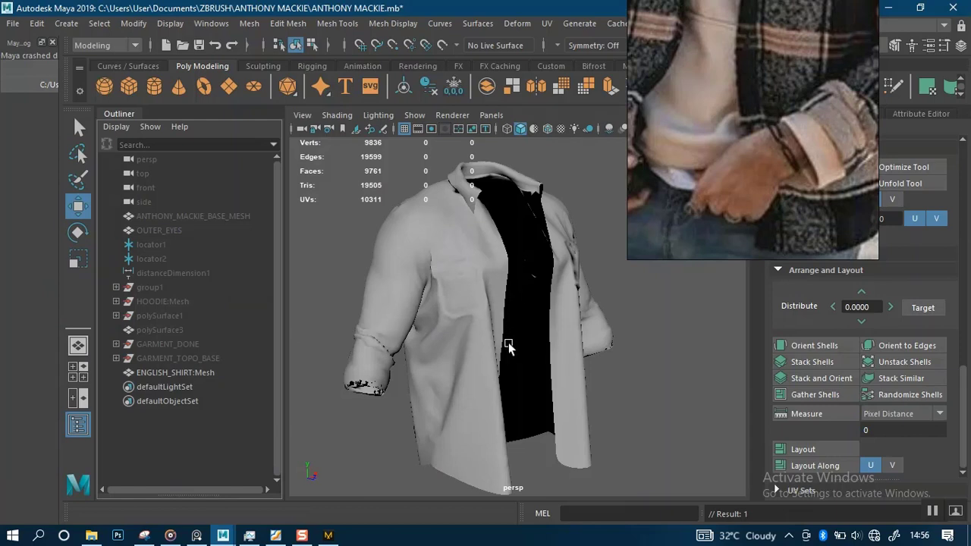
{"action": "left_click_drag", "start_coordinate": [507, 336], "coordinate": [479, 352], "text": "alt"}
{"action": "key", "text": "ctrl+s"}
- Examine the imported shirt's collar, shoulders and rolled sleeve cuffs, including its wireframe topology
{"action": "right_click_drag", "start_coordinate": [481, 350], "coordinate": [510, 379], "text": "alt"}
{"action": "left_click_drag", "start_coordinate": [510, 381], "coordinate": [556, 353], "text": "alt"}
{"action": "mouse_move", "coordinate": [455, 369]}
{"action": "left_mouse_down", "text": "alt"}
{"action": "mouse_move", "coordinate": [495, 328]}
{"action": "mouse_move", "coordinate": [446, 387]}
{"action": "mouse_move", "coordinate": [564, 350]}
{"action": "mouse_move", "coordinate": [475, 336]}
{"action": "mouse_move", "coordinate": [497, 348]}
{"action": "mouse_move", "coordinate": [443, 356]}
{"action": "left_mouse_up", "text": "alt"}
{"action": "right_click_drag", "start_coordinate": [443, 355], "coordinate": [522, 389], "text": "alt"}
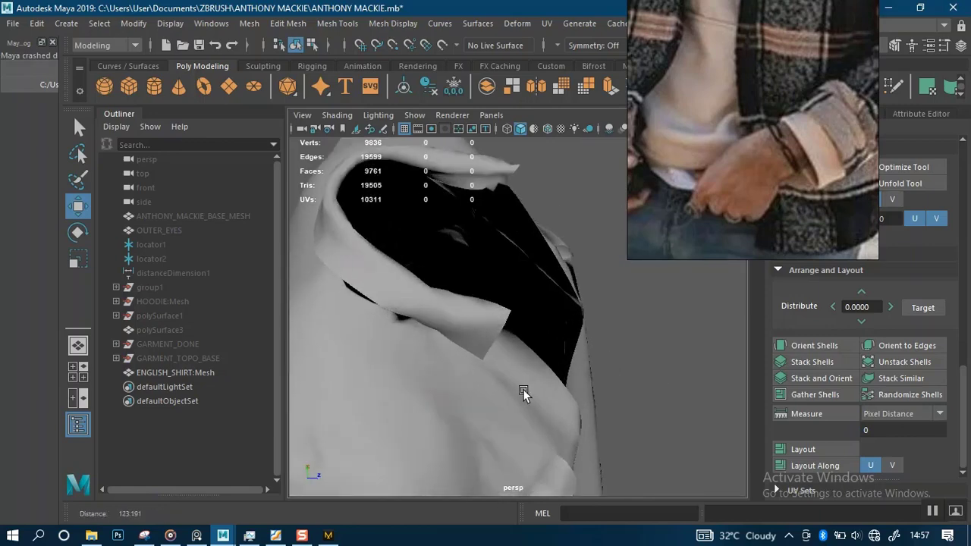
{"action": "left_click_drag", "start_coordinate": [522, 389], "coordinate": [481, 373], "text": "alt"}
{"action": "mouse_move", "coordinate": [480, 373]}
{"action": "right_mouse_down", "text": "alt"}
{"action": "mouse_move", "coordinate": [490, 376]}
{"action": "mouse_move", "coordinate": [488, 367]}
{"action": "right_mouse_up", "text": "alt"}
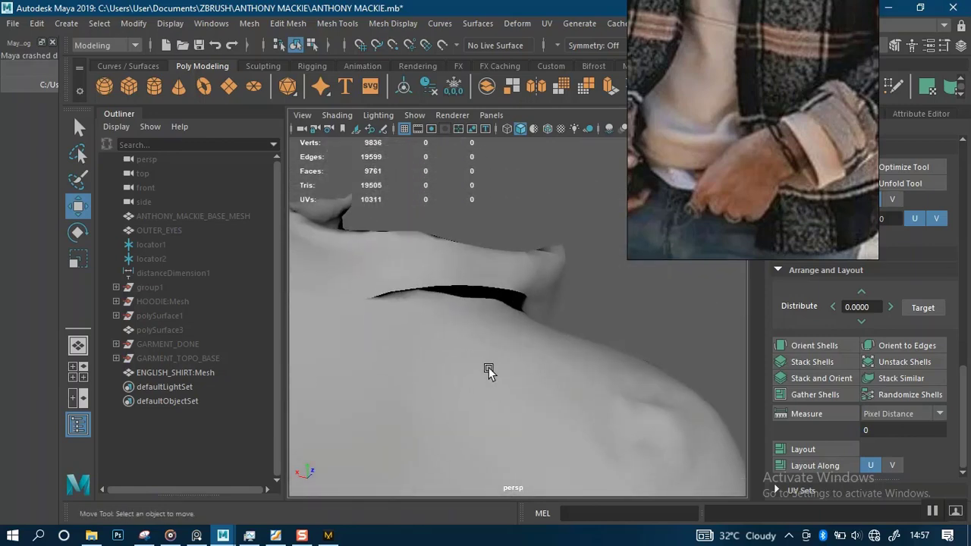
{"action": "left_click_drag", "start_coordinate": [489, 367], "coordinate": [448, 338], "text": "alt"}
{"action": "right_click_drag", "start_coordinate": [447, 338], "coordinate": [392, 330], "text": "alt"}
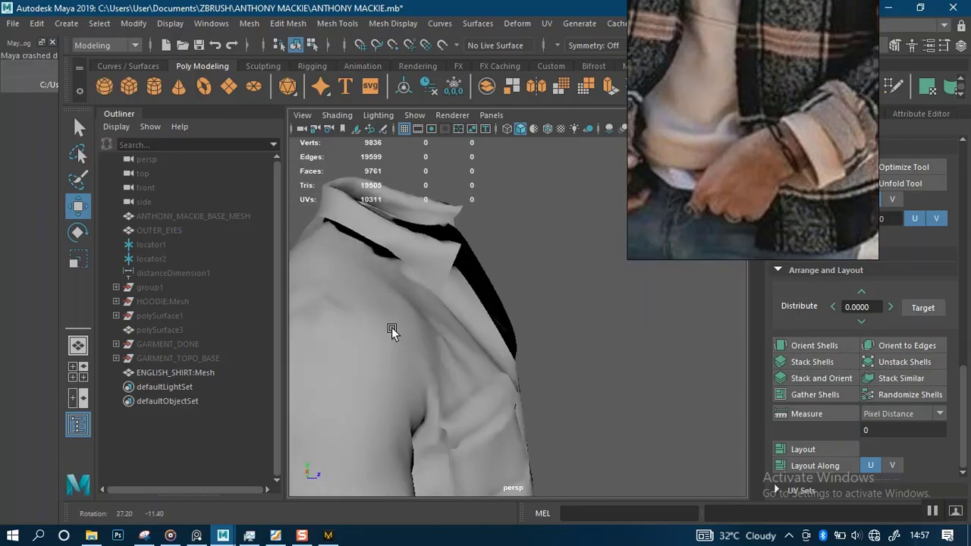
{"action": "left_click_drag", "start_coordinate": [392, 329], "coordinate": [502, 340], "text": "alt"}
{"action": "left_click", "coordinate": [452, 375]}
{"action": "right_click_drag", "start_coordinate": [503, 341], "coordinate": [529, 343], "text": "alt"}
{"action": "left_click_drag", "start_coordinate": [529, 343], "coordinate": [427, 395], "text": "alt"}
{"action": "left_click_drag", "start_coordinate": [430, 334], "coordinate": [406, 362], "text": "alt"}
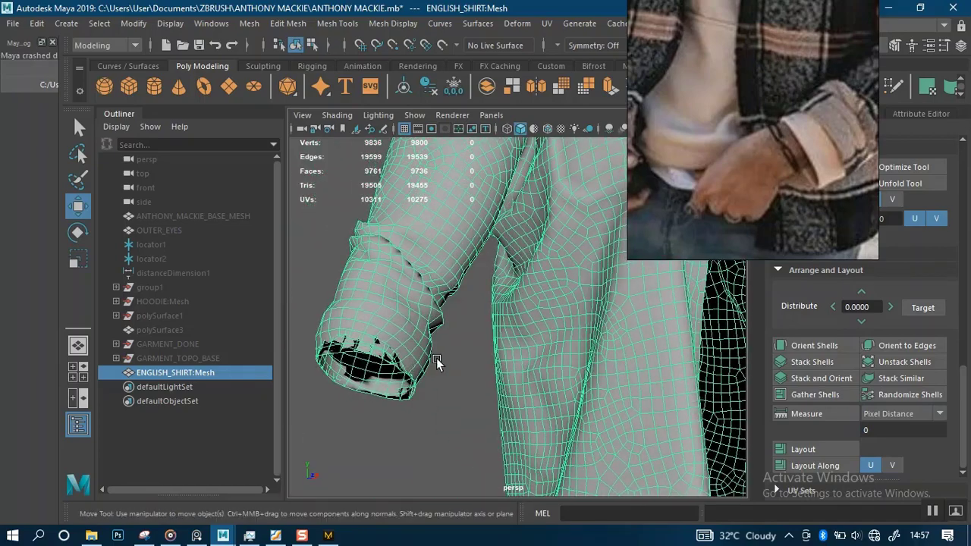
{"action": "scroll", "coordinate": [433, 361], "scroll_direction": "down", "scroll_amount": 5}
{"action": "left_click", "coordinate": [429, 397]}
{"action": "scroll", "coordinate": [486, 328], "scroll_direction": "down", "scroll_amount": 4}
{"action": "left_click_drag", "start_coordinate": [486, 328], "coordinate": [443, 364], "text": "alt"}
{"action": "scroll", "coordinate": [444, 364], "scroll_direction": "down", "scroll_amount": 3}
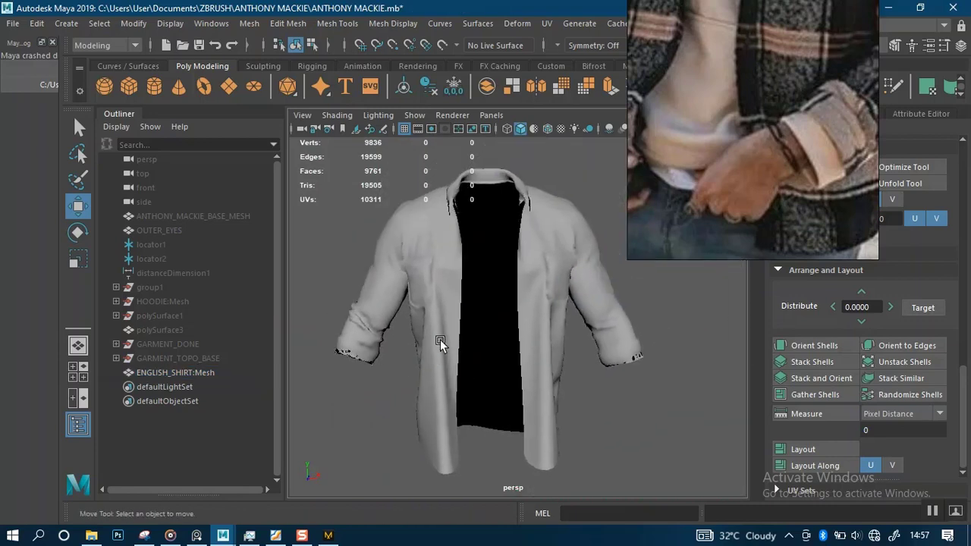
- Duplicate the ENGLISH_SHIRT:Mesh object and rename the copy ENGLISH SHIRT
{"action": "left_click", "coordinate": [460, 292]}
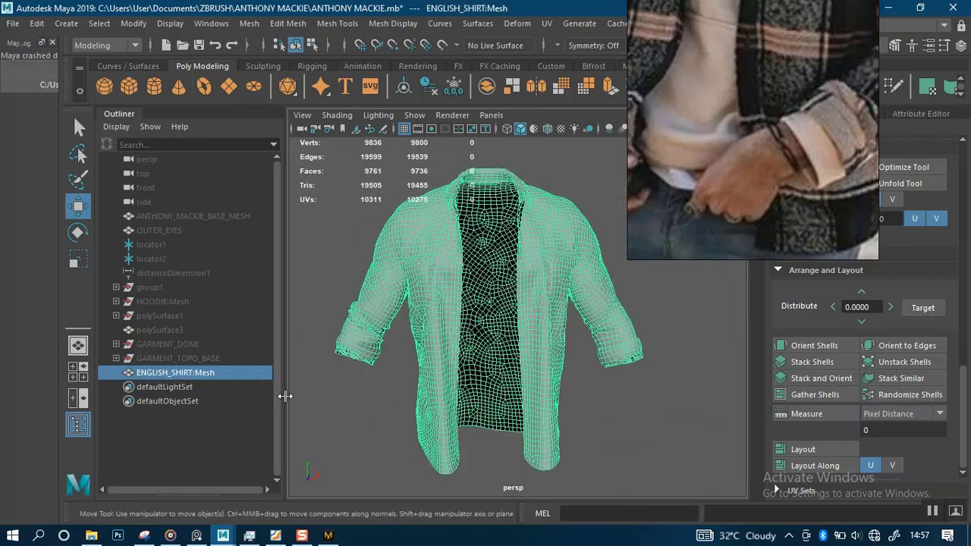
{"action": "key", "text": "ctrl+d"}
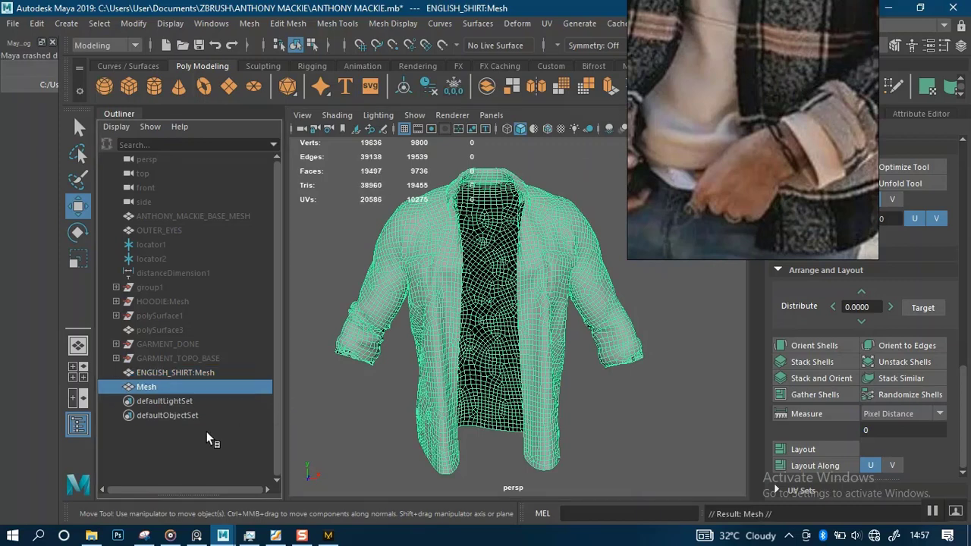
{"action": "left_click", "coordinate": [170, 373]}
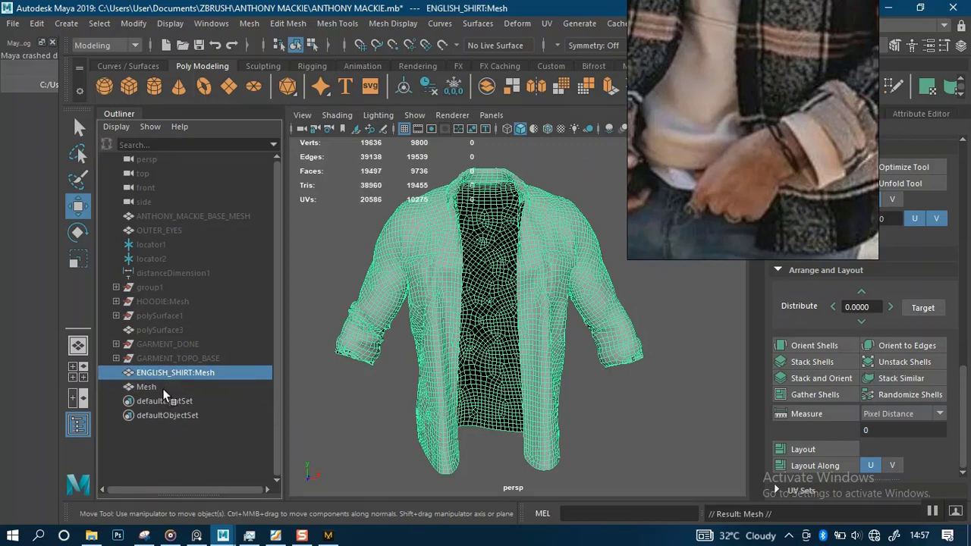
{"action": "left_click", "coordinate": [152, 386]}
{"action": "left_click", "coordinate": [172, 369]}
{"action": "double_click", "coordinate": [156, 388]}
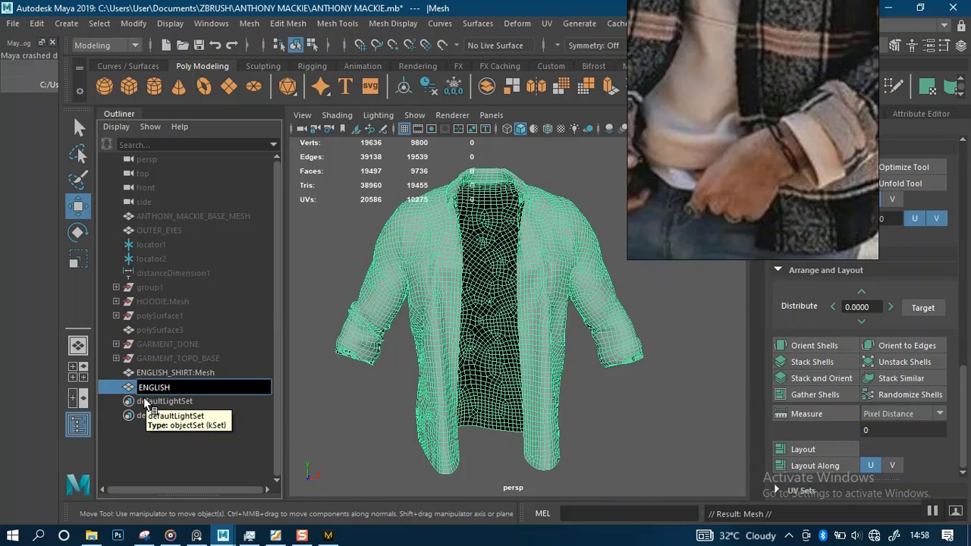
{"action": "type", "text": "SHIRT"}
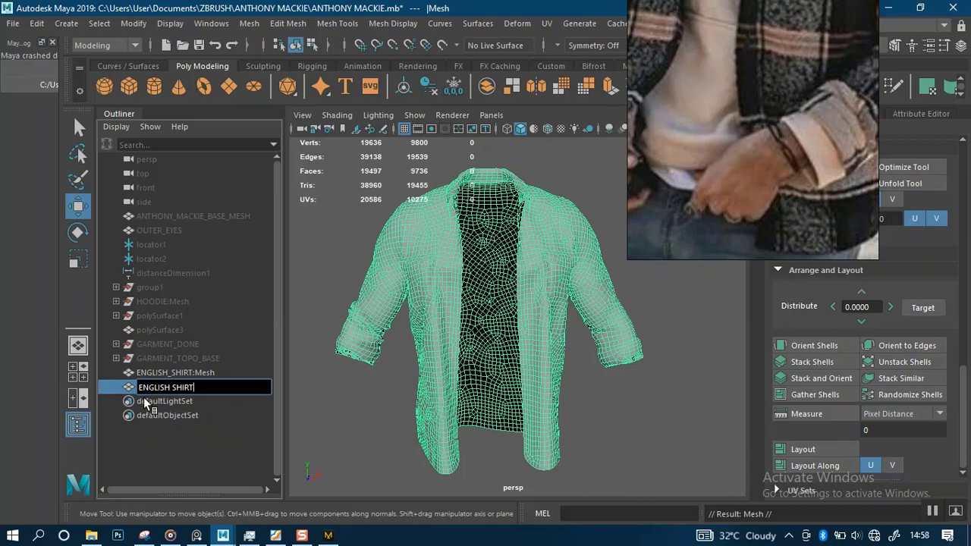
{"action": "key", "text": "Return"}
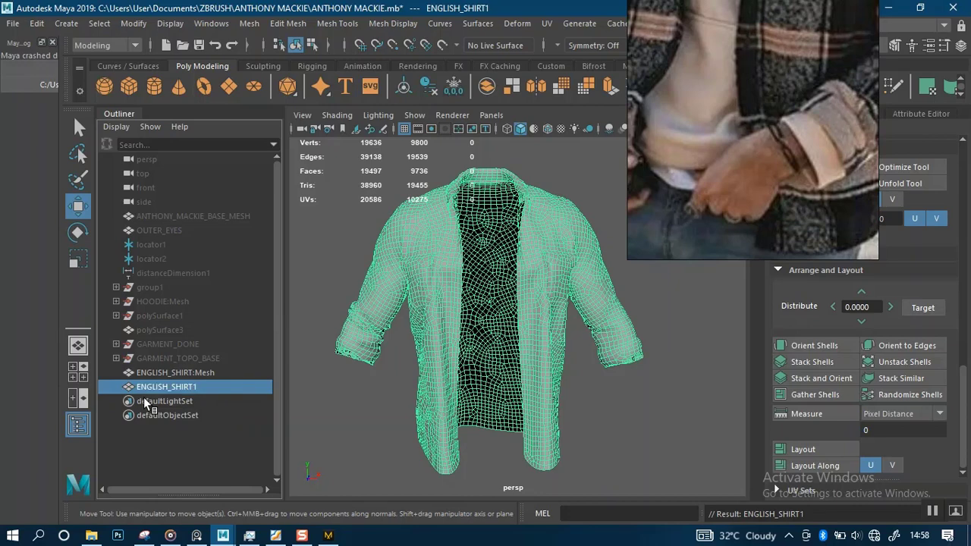
- Hide the original ENGLISH_SHIRT:Mesh, select the duplicated shirt and save the scene
{"action": "left_click", "coordinate": [169, 372]}
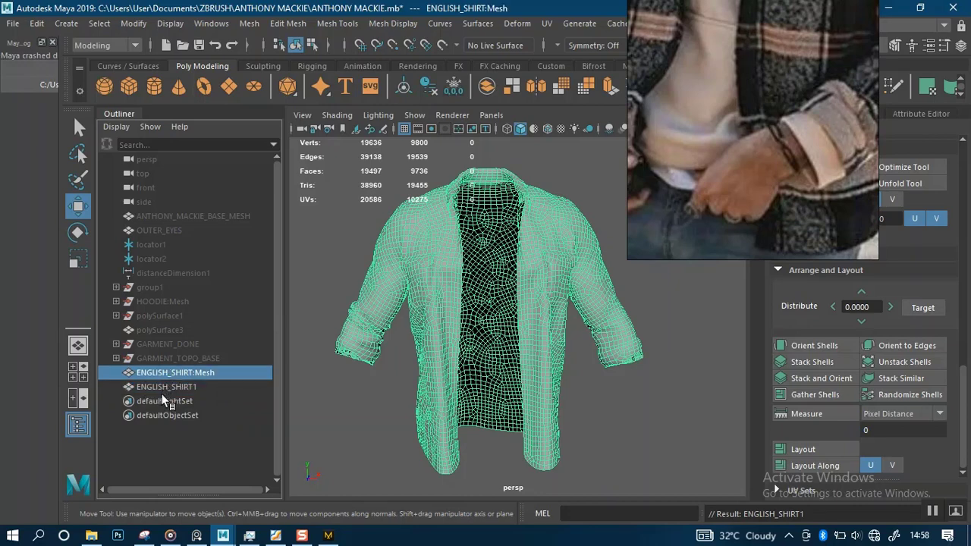
{"action": "key", "text": "ctrl+h"}
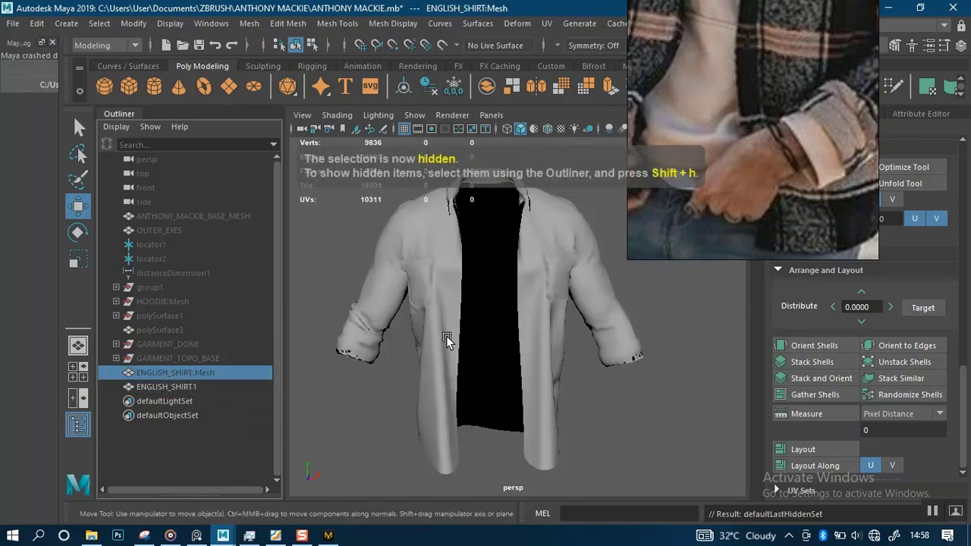
{"action": "left_click", "coordinate": [446, 334]}
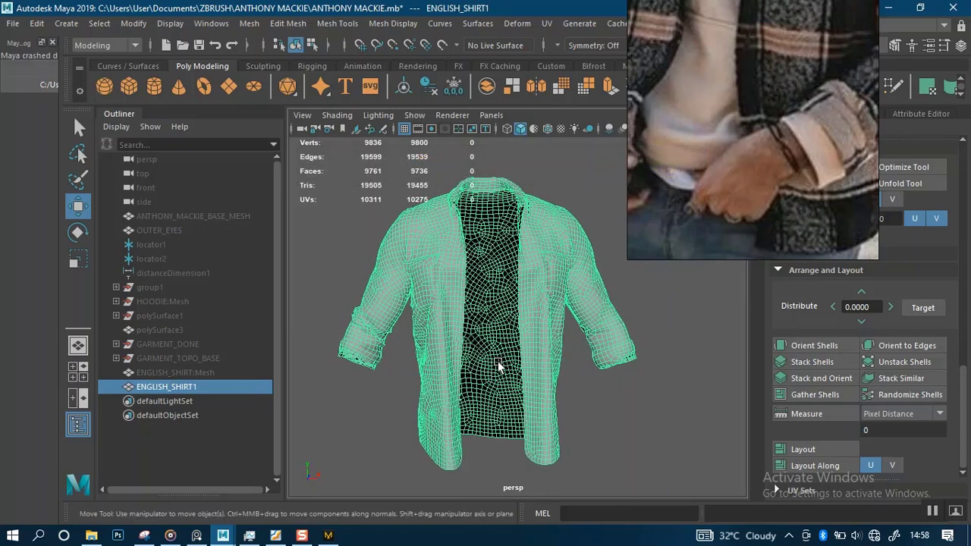
{"action": "key", "text": "ctrl+s"}
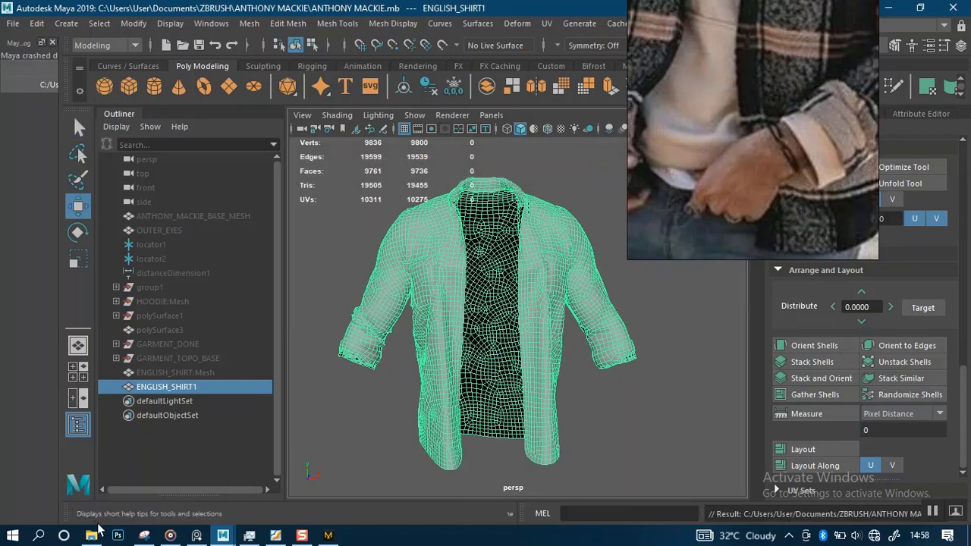
- Switch to File Explorer and delete the backup file ANTHONY MACKIE - Copy.mb from the ANTHONY MACKIE project folder
{"action": "left_click", "coordinate": [84, 470]}
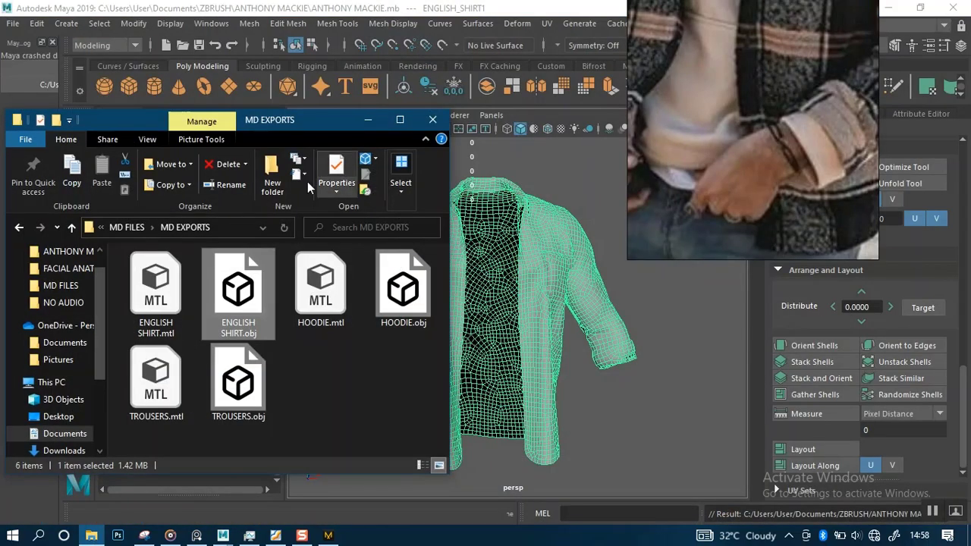
{"action": "left_click", "coordinate": [127, 227]}
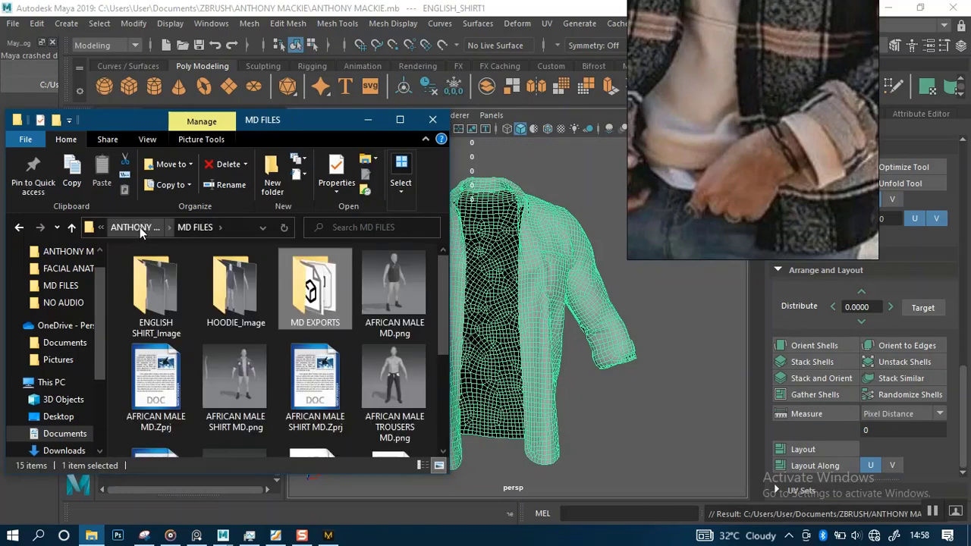
{"action": "left_click", "coordinate": [139, 226]}
{"action": "left_click", "coordinate": [409, 385]}
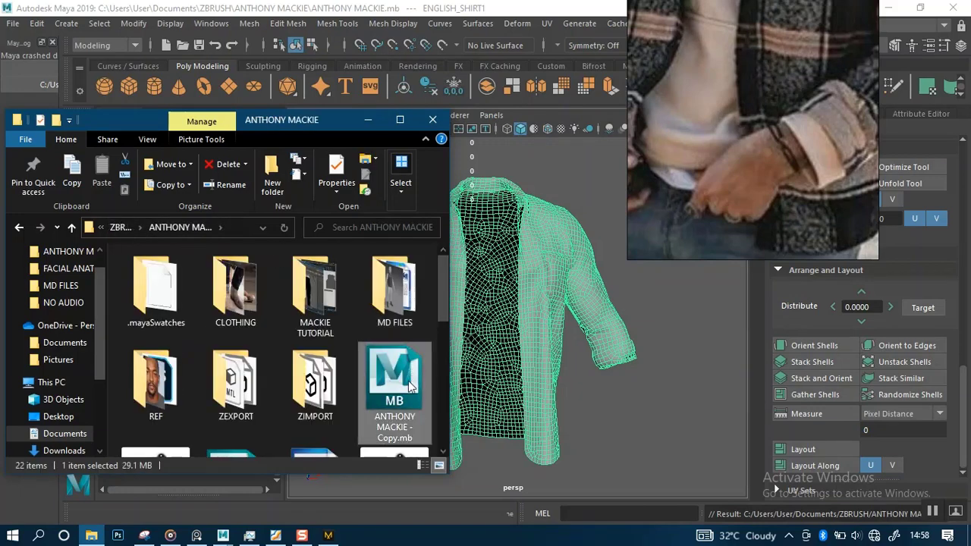
{"action": "key", "text": "Delete"}
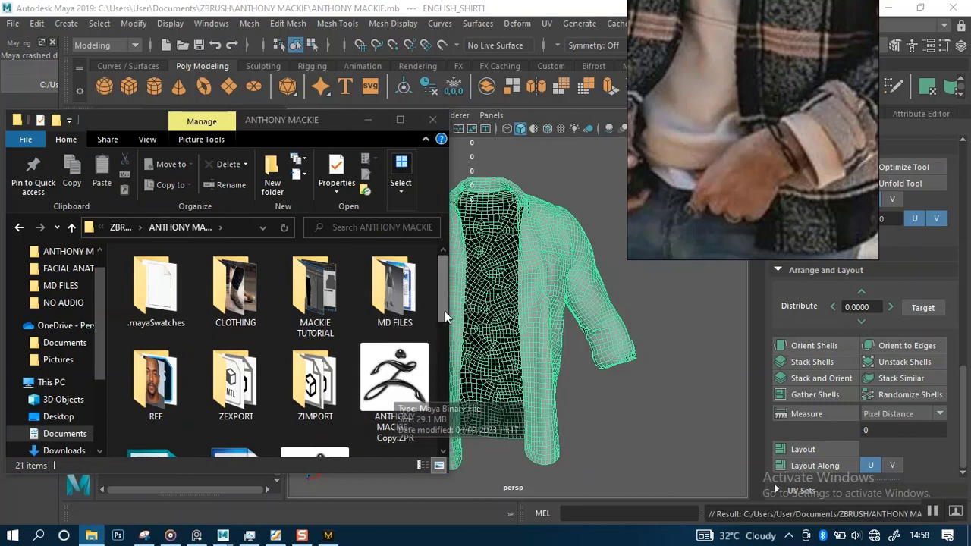
- Make a fresh backup copy of ANTHONY MACKIE.mb in the same folder and return to Maya
{"action": "left_click_drag", "start_coordinate": [445, 317], "coordinate": [445, 358]}
{"action": "left_click", "coordinate": [155, 361]}
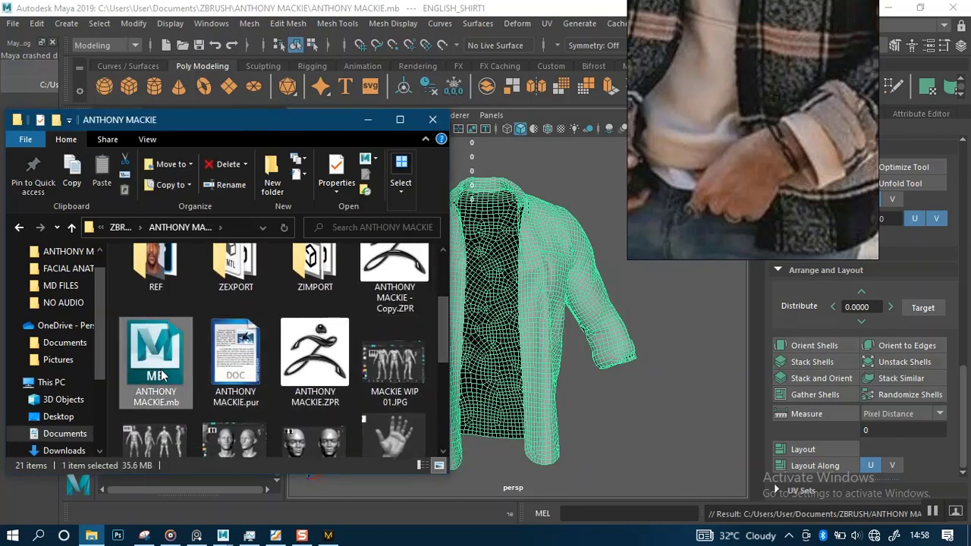
{"action": "left_click_drag", "start_coordinate": [161, 374], "coordinate": [330, 375], "text": "ctrl"}
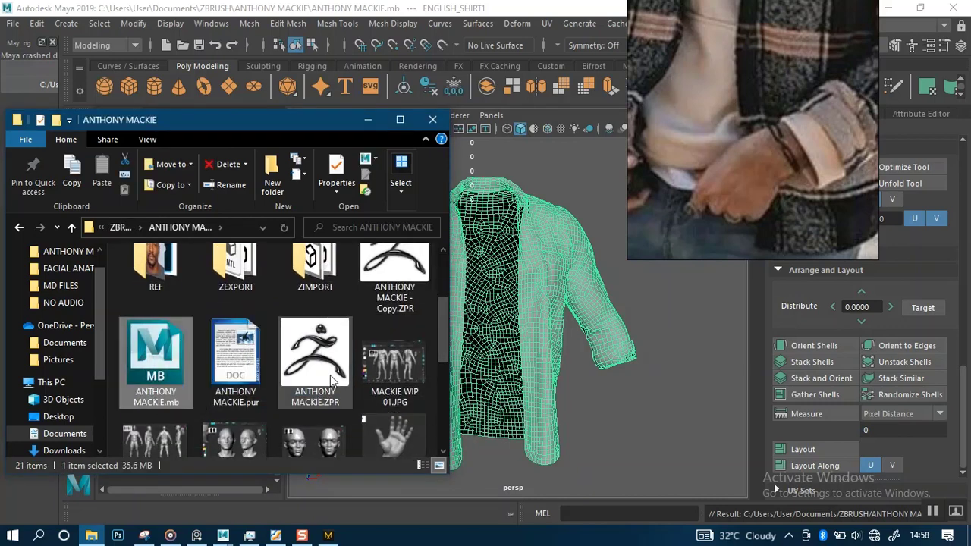
{"action": "left_click", "coordinate": [367, 119]}
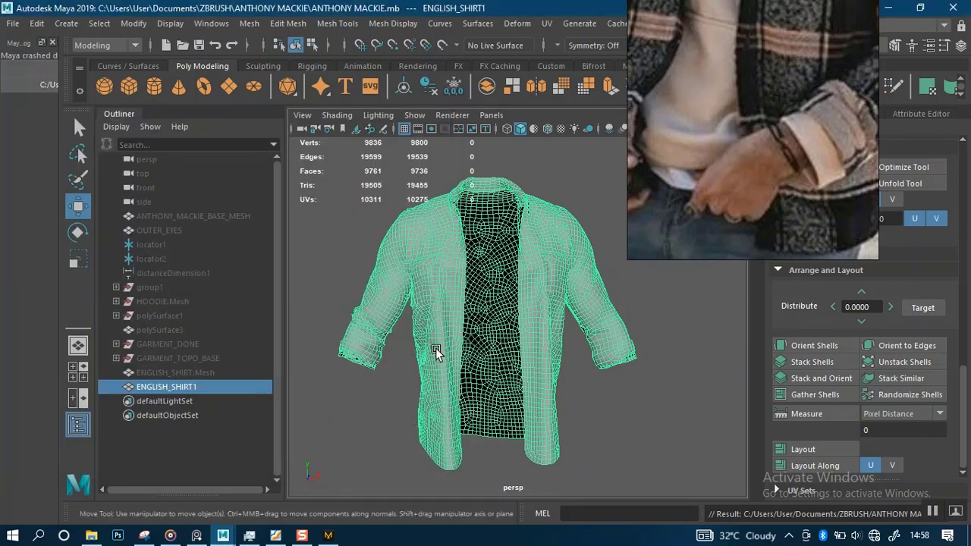
- Undock the Maya crash report window and move it out of the way of the workspace
{"action": "mouse_move", "coordinate": [436, 350]}
{"action": "right_mouse_down", "text": "alt"}
{"action": "mouse_move", "coordinate": [443, 373]}
{"action": "mouse_move", "coordinate": [436, 369]}
{"action": "right_mouse_up", "text": "alt"}
{"action": "middle_click_drag", "start_coordinate": [435, 369], "coordinate": [440, 376], "text": "alt"}
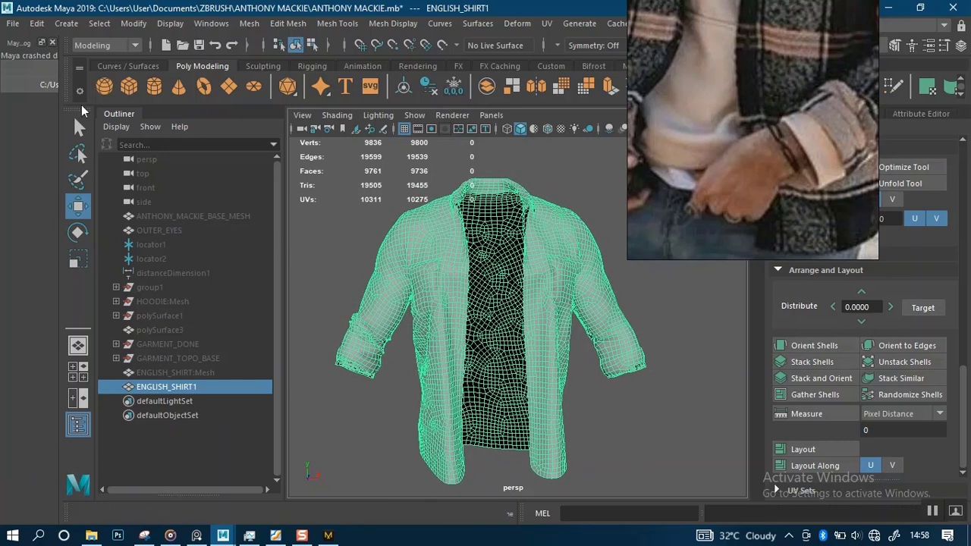
{"action": "left_click", "coordinate": [42, 42]}
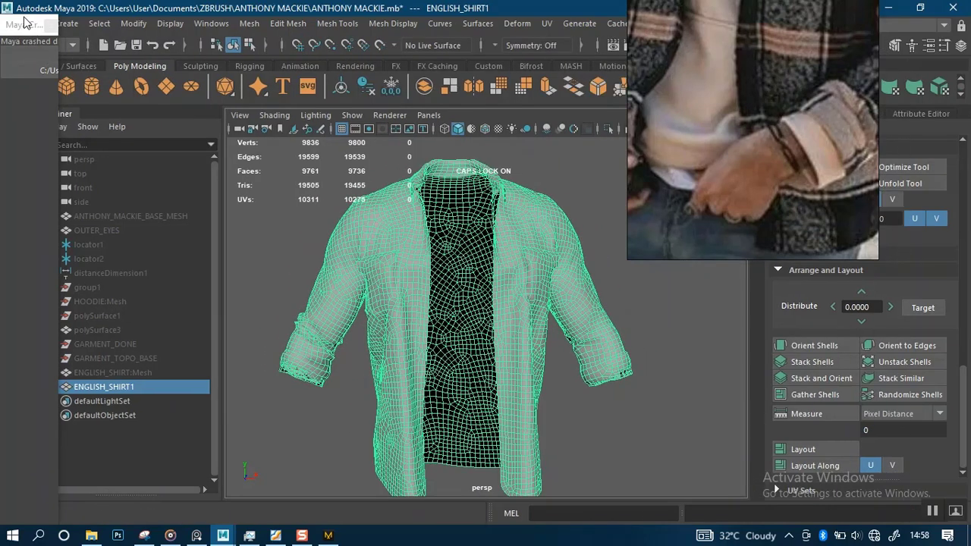
{"action": "left_click_drag", "start_coordinate": [23, 15], "coordinate": [25, 506]}
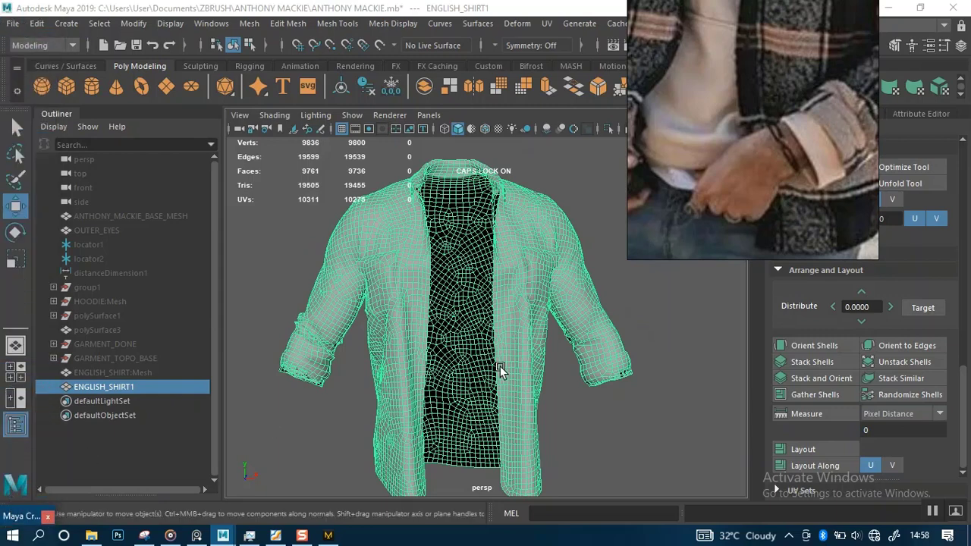
{"action": "scroll", "coordinate": [662, 414], "scroll_direction": "up", "scroll_amount": 1}
{"action": "scroll", "coordinate": [663, 414], "scroll_direction": "down", "scroll_amount": 2}
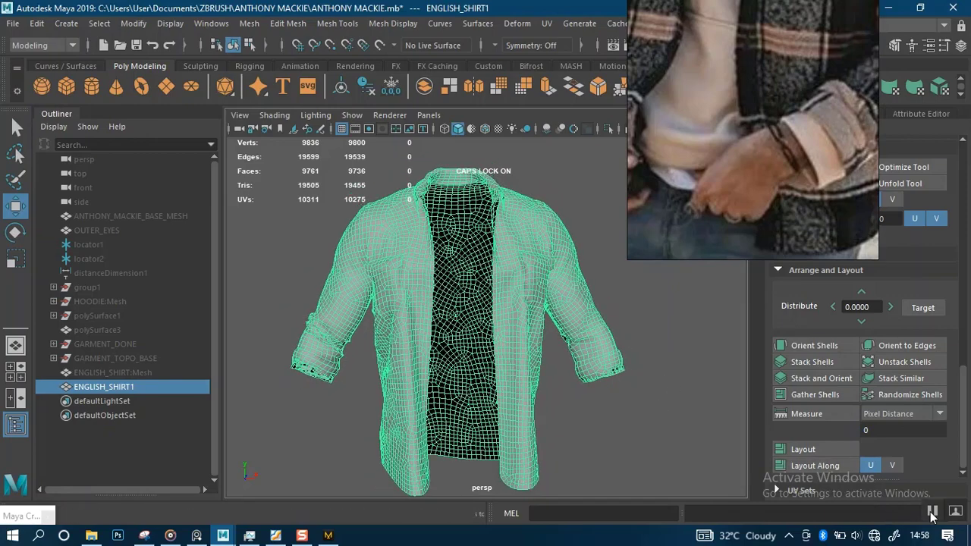
- Display the duplicated shirt's attributes and move the reference image clear of them
{"action": "left_click_drag", "start_coordinate": [574, 423], "coordinate": [562, 412], "text": "alt"}
{"action": "scroll", "coordinate": [540, 369], "scroll_direction": "down", "scroll_amount": 1}
{"action": "middle_click_drag", "start_coordinate": [526, 362], "coordinate": [522, 347], "text": "alt"}
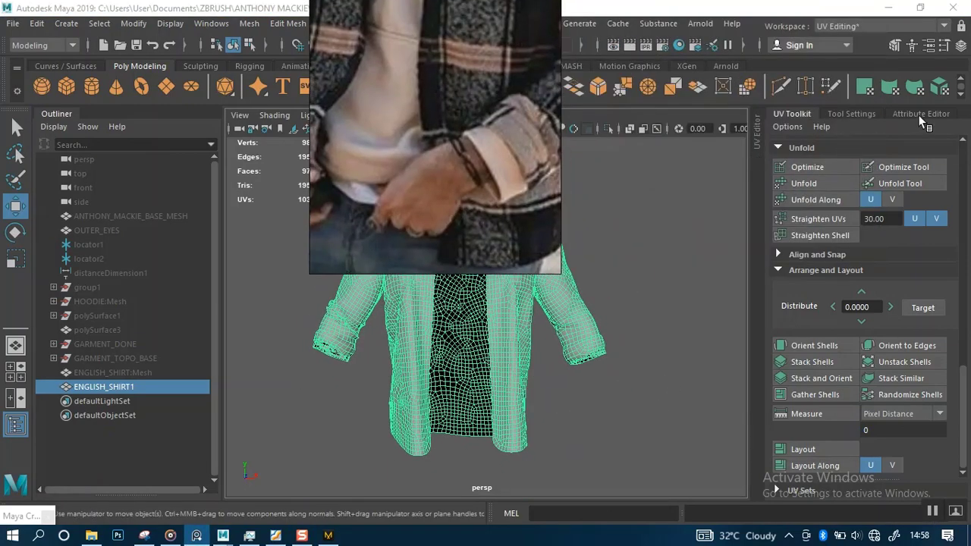
{"action": "left_click", "coordinate": [919, 114]}
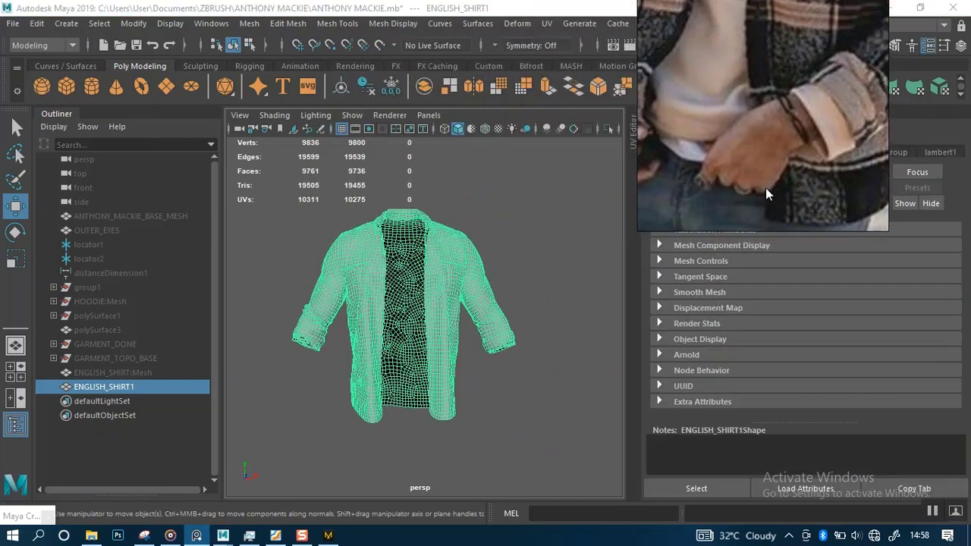
{"action": "right_click_drag", "start_coordinate": [766, 189], "coordinate": [102, 233]}
{"action": "scroll", "coordinate": [513, 334], "scroll_direction": "up", "scroll_amount": 1}
{"action": "middle_click_drag", "start_coordinate": [512, 337], "coordinate": [546, 344], "text": "alt"}
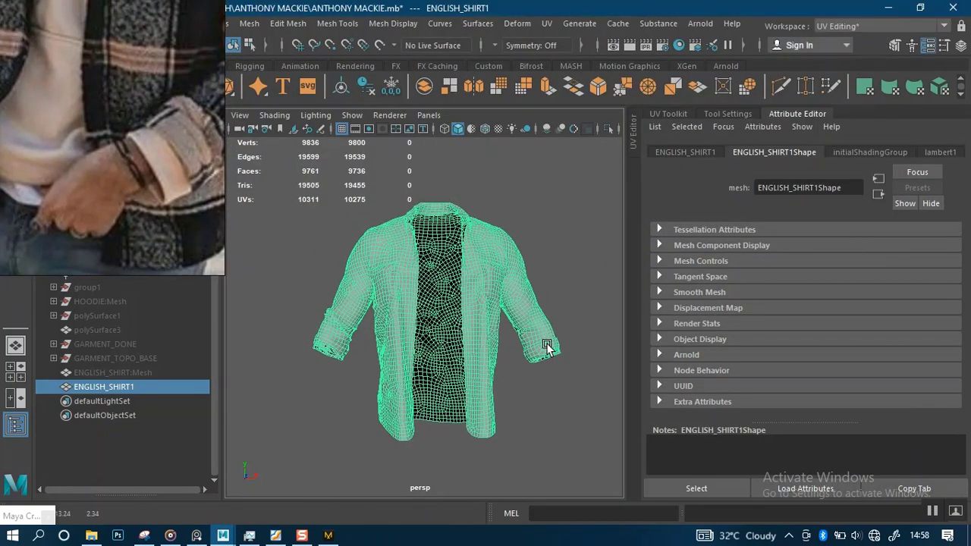
- Switch to the plugin's PDF guide, copy the command name jQuadrangulateCloth and return to Maya
{"action": "left_click", "coordinate": [277, 536]}
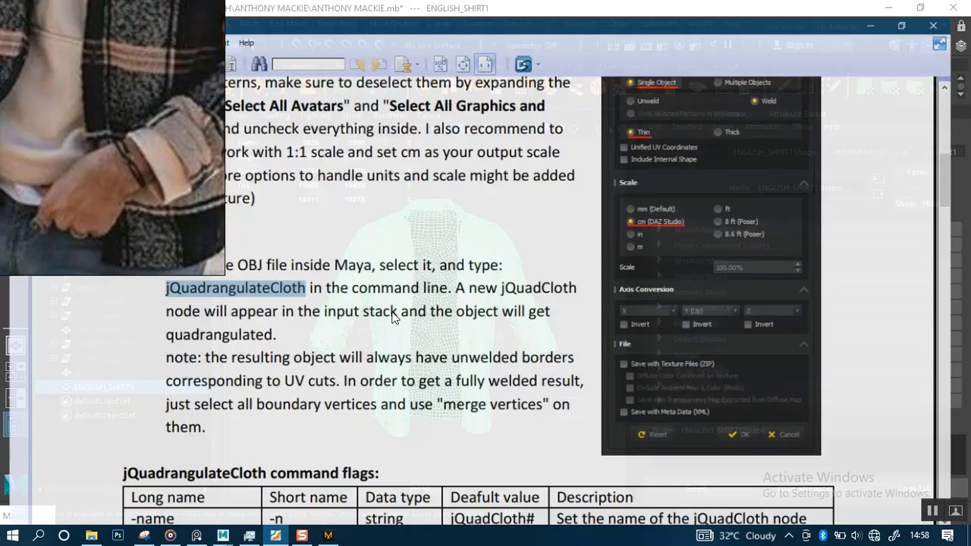
{"action": "right_click", "coordinate": [274, 281]}
{"action": "left_click", "coordinate": [331, 284]}
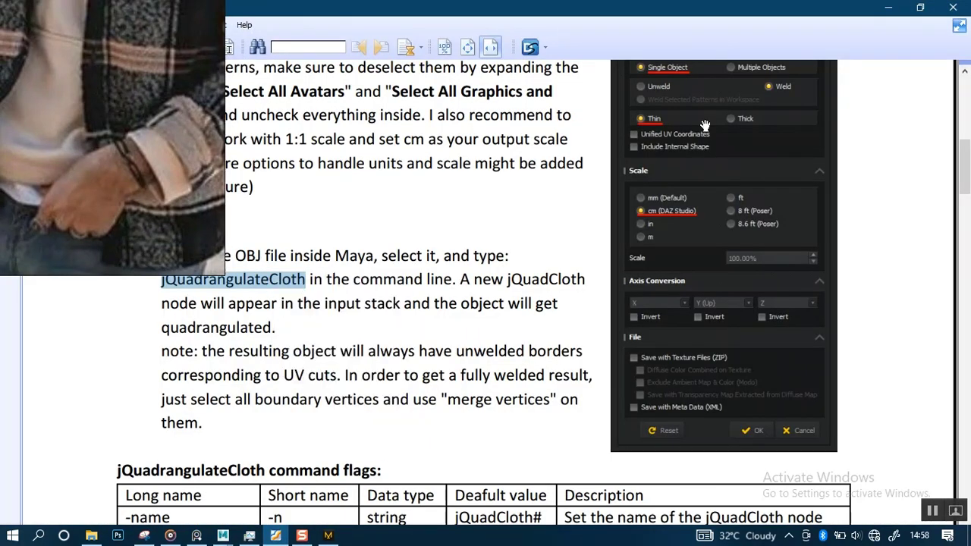
{"action": "left_click", "coordinate": [887, 15]}
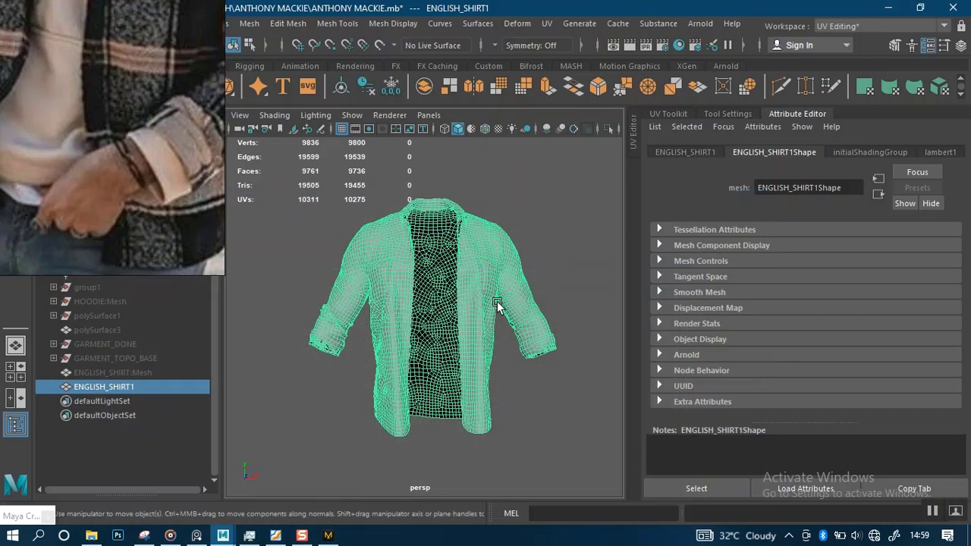
- Run the copied jQuadrangulateCloth command on ENGLISH_SHIRT1 from the MEL command line
{"action": "left_click", "coordinate": [564, 514]}
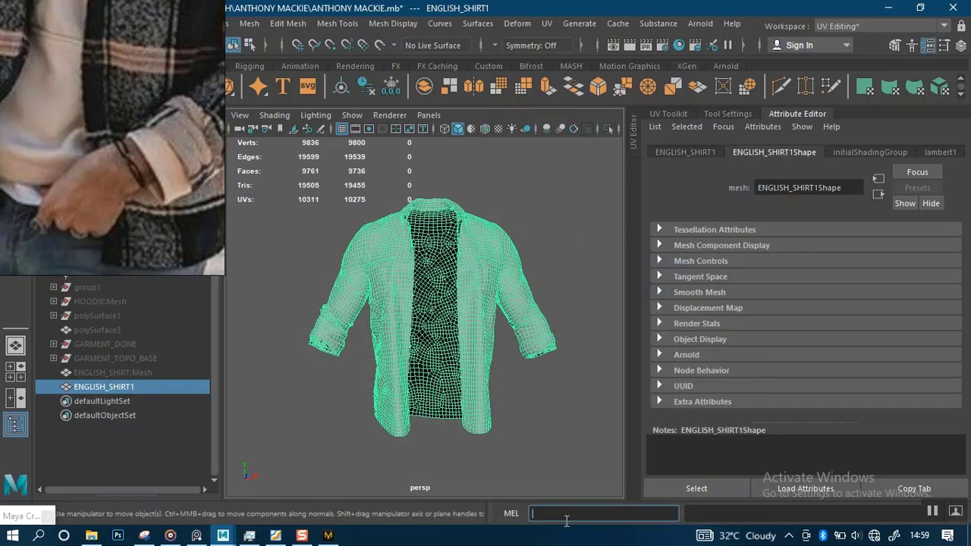
{"action": "key", "text": "ctrl+v"}
{"action": "key", "text": "Return"}
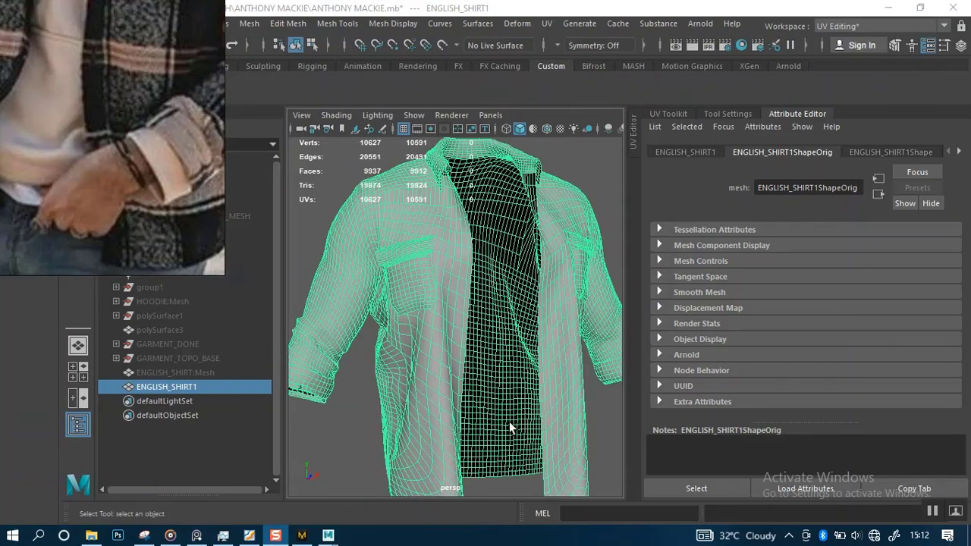
- Check the quadrangulated shirt's front, pockets and sleeves, and save the scene
{"action": "left_click_drag", "start_coordinate": [509, 422], "coordinate": [487, 342], "text": "alt"}
{"action": "middle_click_drag", "start_coordinate": [487, 343], "coordinate": [457, 326], "text": "alt"}
{"action": "right_click_drag", "start_coordinate": [457, 326], "coordinate": [498, 364], "text": "alt"}
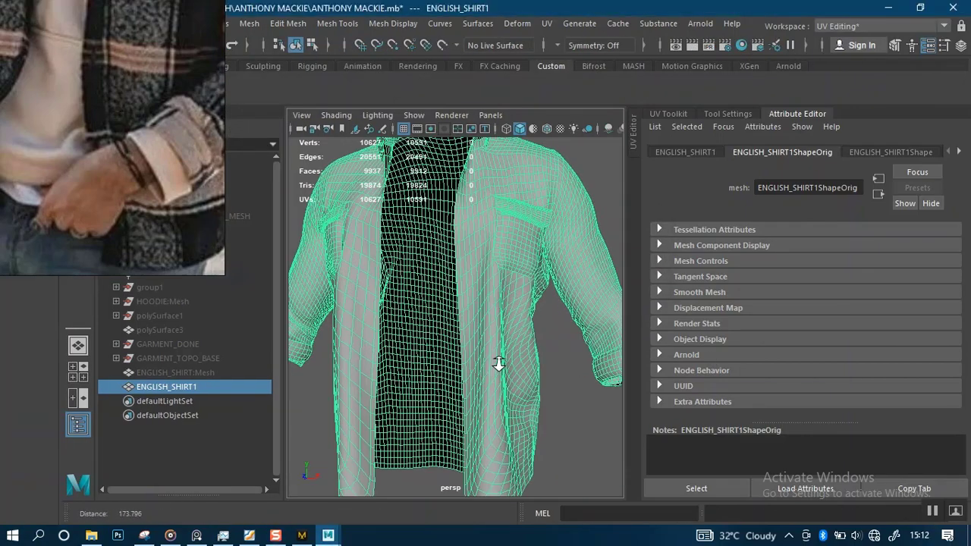
{"action": "left_click_drag", "start_coordinate": [499, 364], "coordinate": [533, 297], "text": "alt"}
{"action": "left_click_drag", "start_coordinate": [529, 347], "coordinate": [504, 324], "text": "alt"}
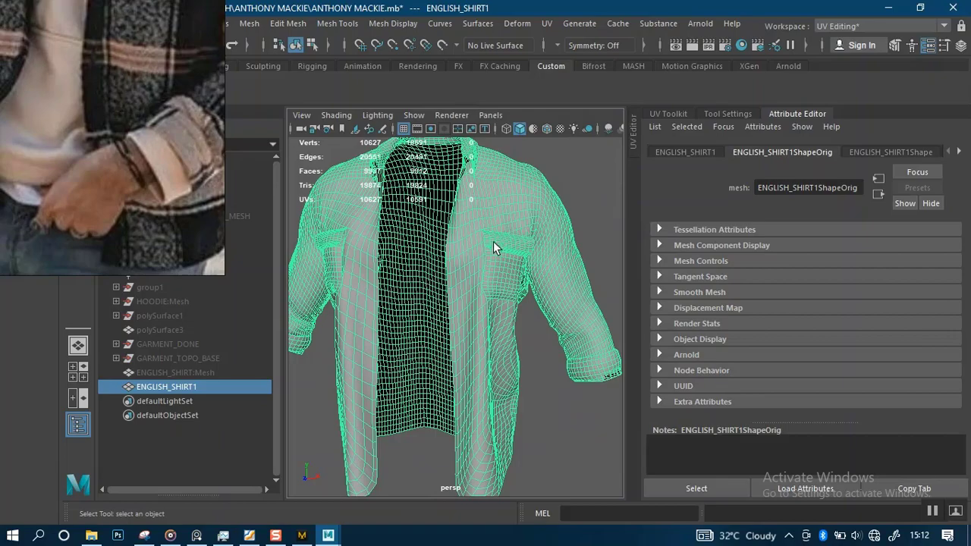
{"action": "middle_click_drag", "start_coordinate": [481, 252], "coordinate": [539, 267], "text": "alt"}
{"action": "mouse_move", "coordinate": [539, 267]}
{"action": "left_mouse_down", "text": "alt"}
{"action": "mouse_move", "coordinate": [511, 260]}
{"action": "mouse_move", "coordinate": [505, 295]}
{"action": "mouse_move", "coordinate": [498, 288]}
{"action": "mouse_move", "coordinate": [515, 258]}
{"action": "mouse_move", "coordinate": [522, 284]}
{"action": "mouse_move", "coordinate": [536, 279]}
{"action": "left_mouse_up", "text": "alt"}
{"action": "key", "text": "ctrl+s"}
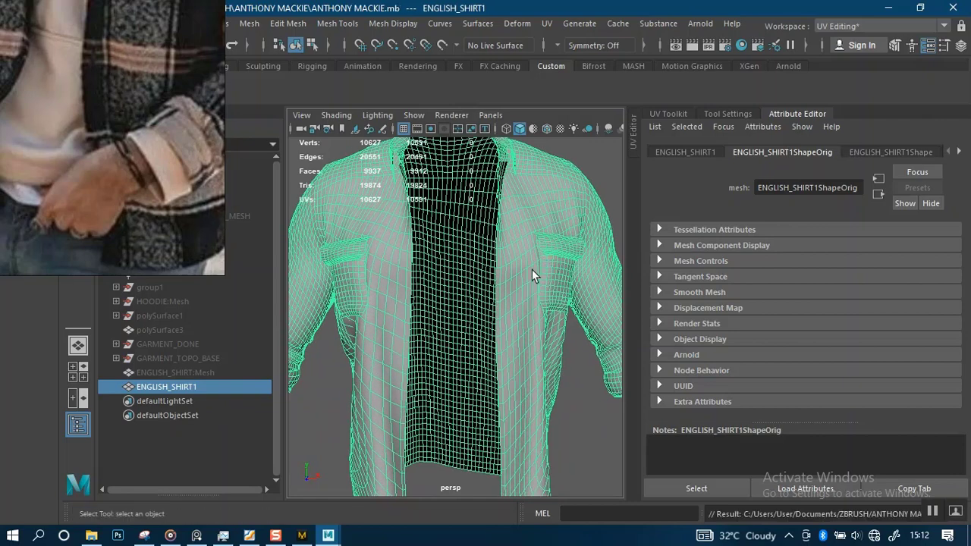
- Show the attributes of the shirt's jQuadCloth3 node
{"action": "left_click", "coordinate": [960, 154]}
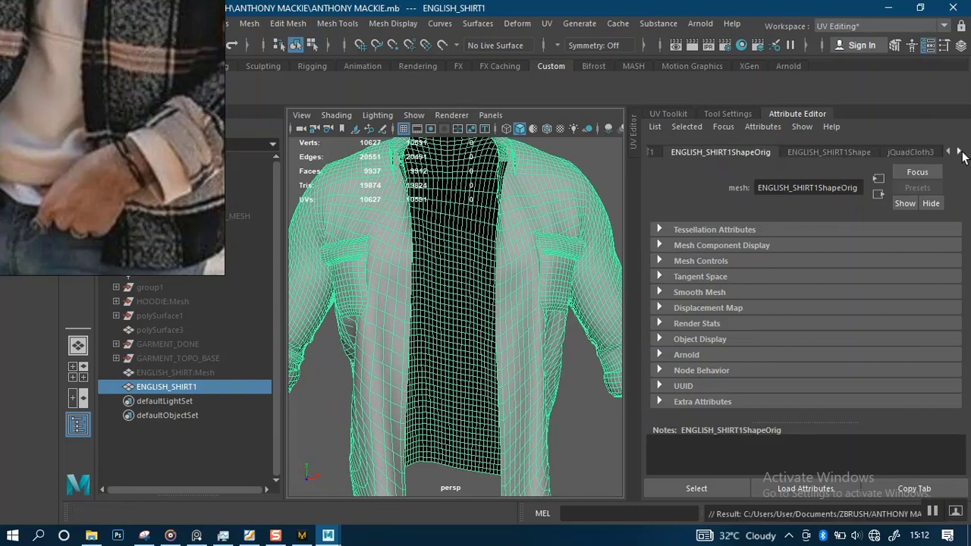
{"action": "left_click", "coordinate": [961, 154]}
{"action": "left_click", "coordinate": [779, 149]}
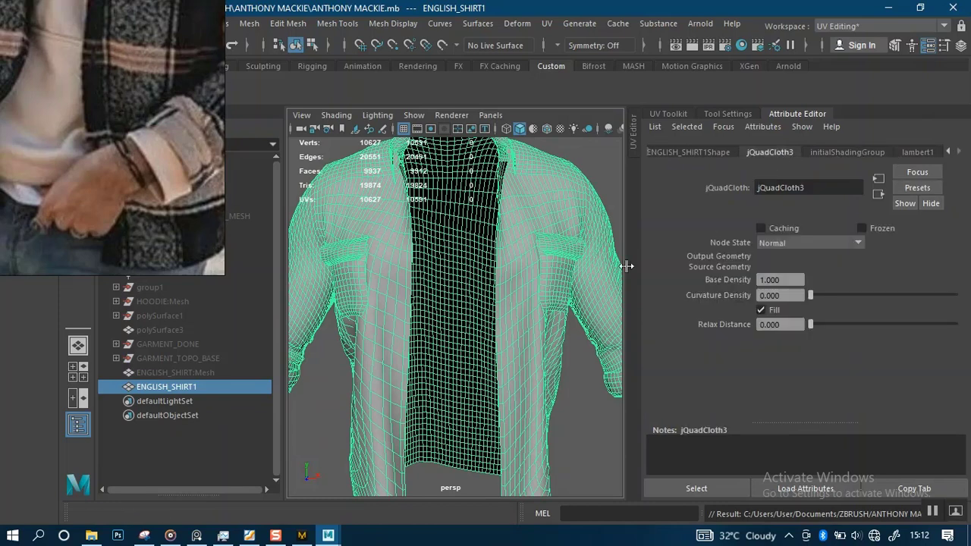
{"action": "right_click_drag", "start_coordinate": [526, 323], "coordinate": [508, 286], "text": "alt"}
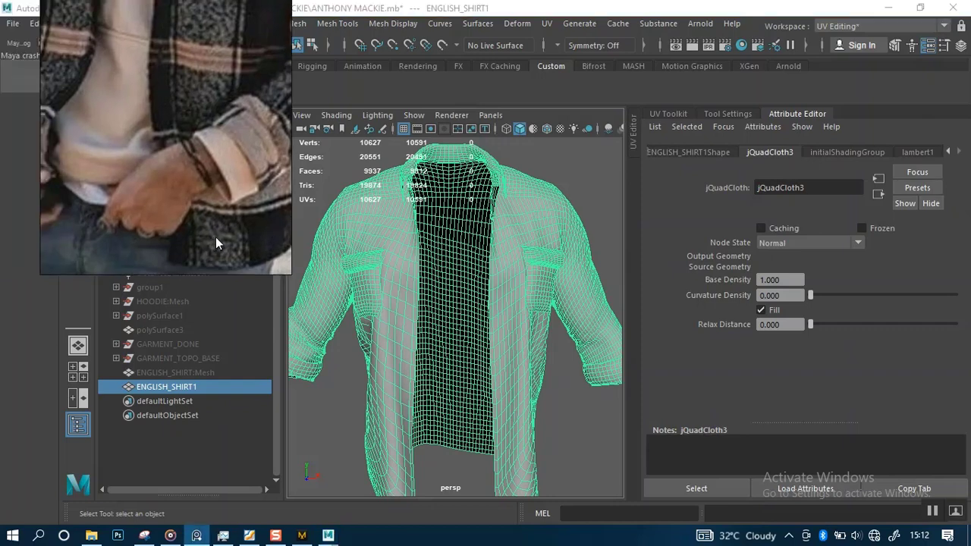
- Undock the Maya crash report window, move it clear of the workspace and save the scene
{"action": "left_click", "coordinate": [41, 42]}
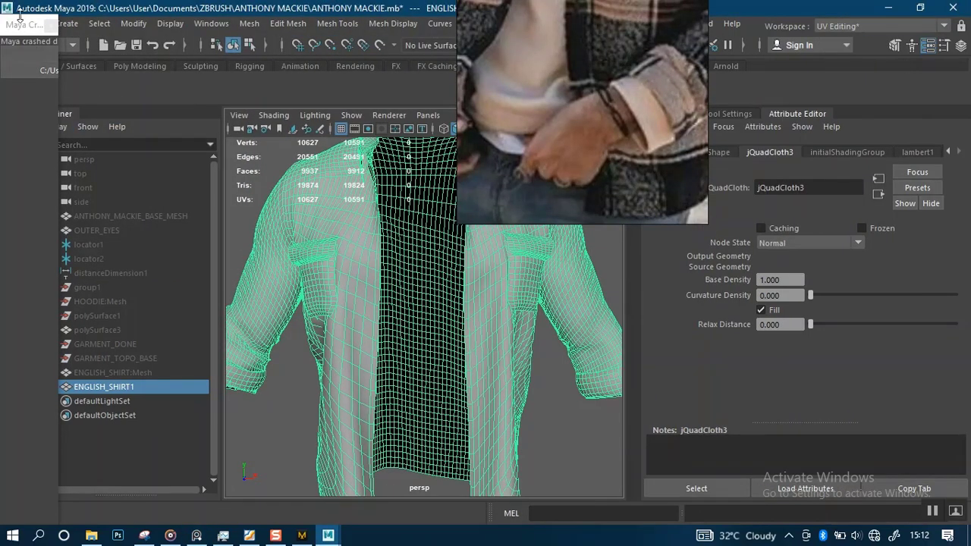
{"action": "left_click_drag", "start_coordinate": [20, 15], "coordinate": [20, 480]}
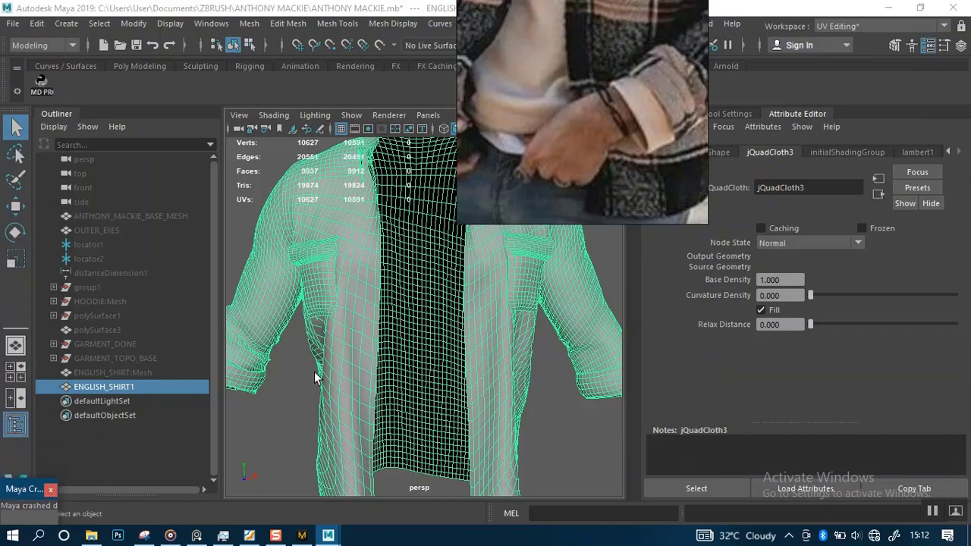
{"action": "scroll", "coordinate": [424, 378], "scroll_direction": "down", "scroll_amount": 3}
{"action": "left_click_drag", "start_coordinate": [487, 332], "coordinate": [520, 367], "text": "alt"}
{"action": "key", "text": "ctrl+s"}
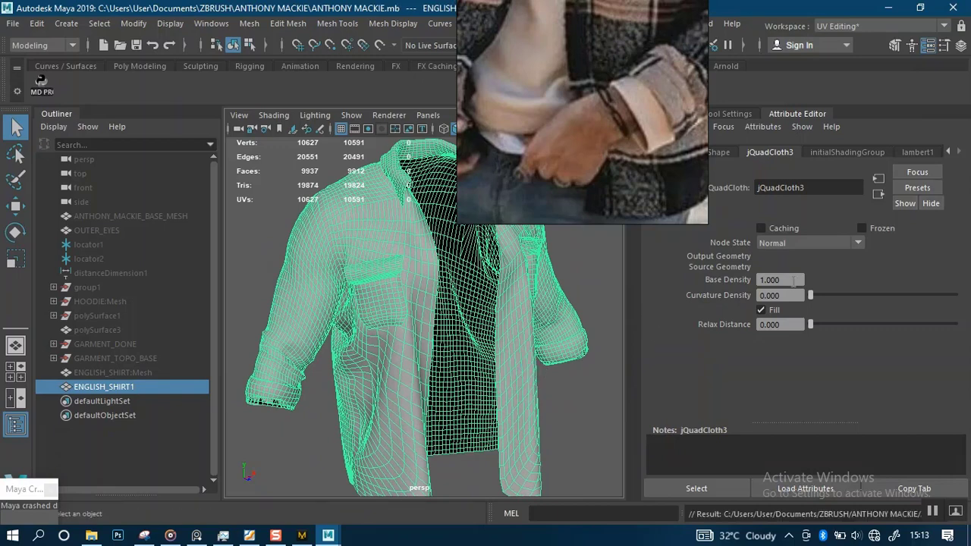
- Set the jQuadCloth3 node's Base Density to 0.7 and its Relax Distance to 200
{"action": "left_click", "coordinate": [793, 279]}
{"action": "key", "text": "Return"}
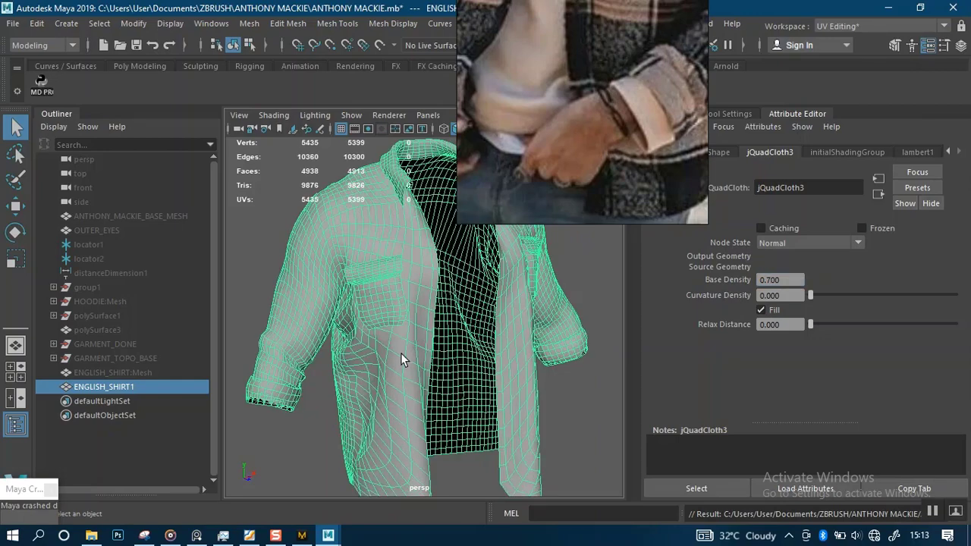
{"action": "scroll", "coordinate": [400, 352], "scroll_direction": "up", "scroll_amount": 2}
{"action": "left_click_drag", "start_coordinate": [378, 359], "coordinate": [429, 361], "text": "alt"}
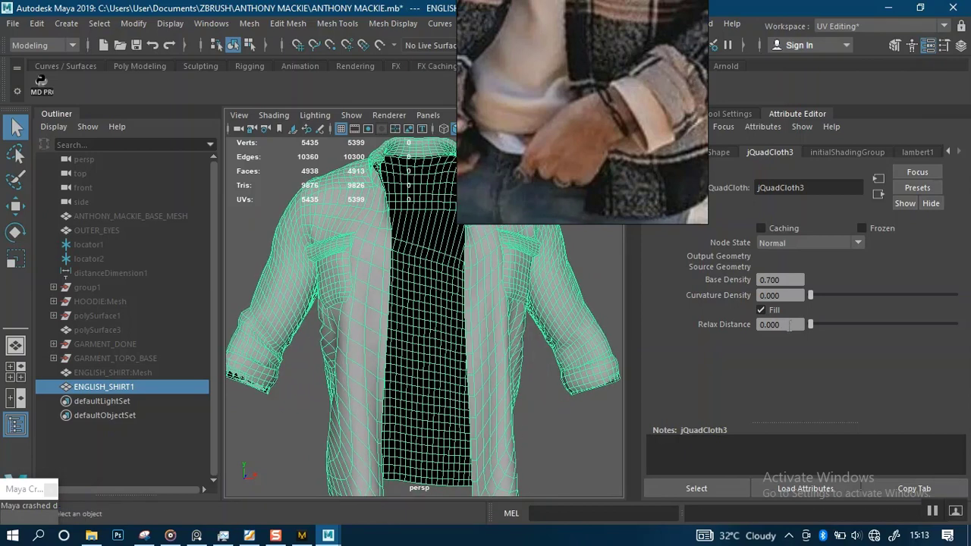
{"action": "left_click_drag", "start_coordinate": [790, 325], "coordinate": [734, 327]}
{"action": "type", "text": "200"}
{"action": "key", "text": "Return"}
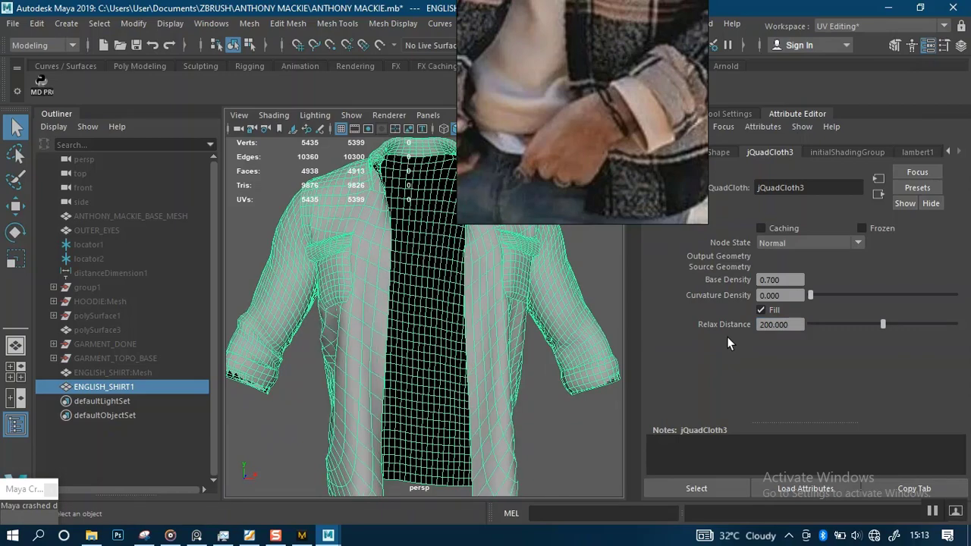
- Examine the relaxed shirt's edge flow around the pockets, front panels, hem and sleeves
{"action": "left_click_drag", "start_coordinate": [419, 342], "coordinate": [445, 310], "text": "alt"}
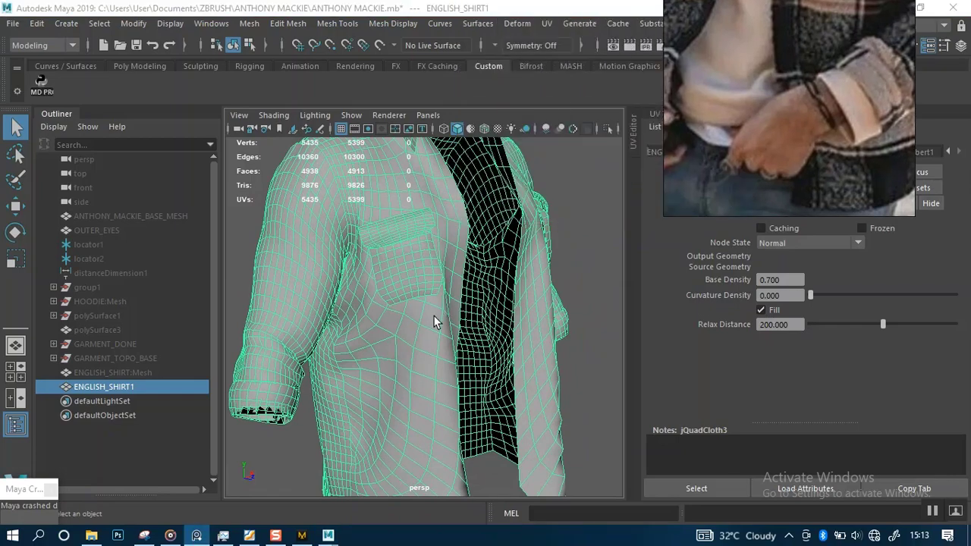
{"action": "left_click_drag", "start_coordinate": [423, 331], "coordinate": [455, 330], "text": "alt"}
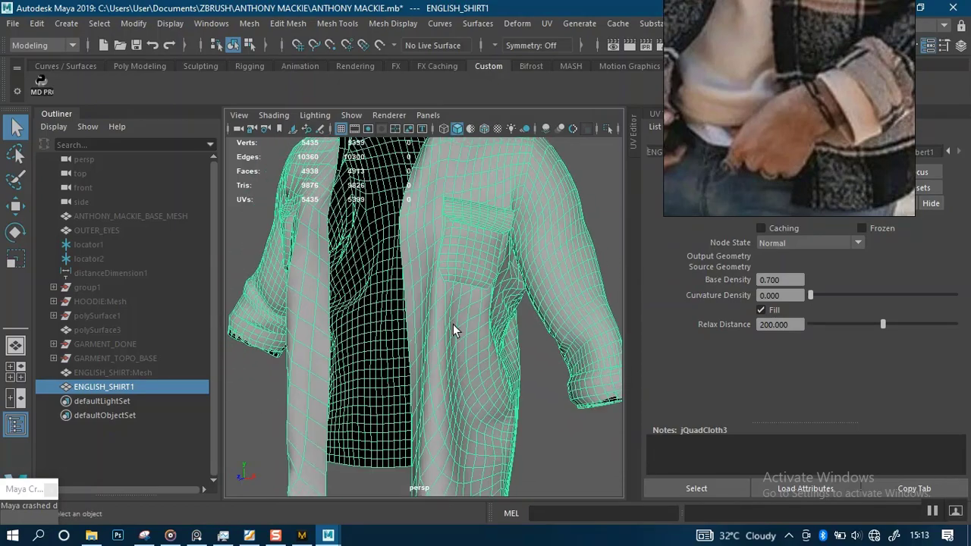
{"action": "middle_click_drag", "start_coordinate": [464, 269], "coordinate": [425, 333], "text": "alt"}
{"action": "right_click_drag", "start_coordinate": [424, 332], "coordinate": [430, 355], "text": "alt"}
{"action": "left_click_drag", "start_coordinate": [427, 319], "coordinate": [417, 301], "text": "alt"}
{"action": "middle_click_drag", "start_coordinate": [416, 301], "coordinate": [378, 386], "text": "alt"}
{"action": "left_click_drag", "start_coordinate": [378, 386], "coordinate": [392, 326], "text": "alt"}
{"action": "scroll", "coordinate": [390, 303], "scroll_direction": "down", "scroll_amount": 4}
{"action": "left_click_drag", "start_coordinate": [388, 281], "coordinate": [364, 294], "text": "alt"}
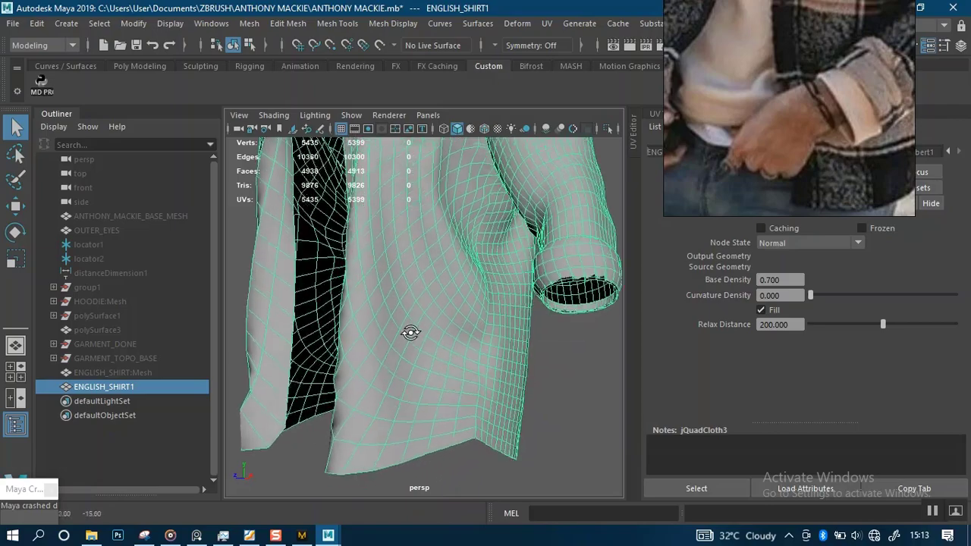
{"action": "left_click_drag", "start_coordinate": [410, 333], "coordinate": [396, 315], "text": "alt"}
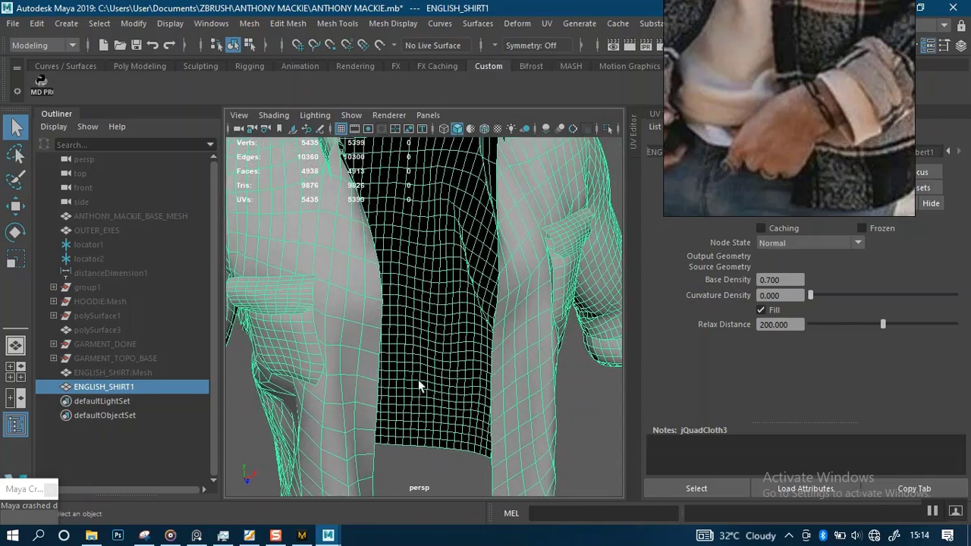
{"action": "left_click_drag", "start_coordinate": [419, 386], "coordinate": [440, 308], "text": "alt"}
{"action": "right_click_drag", "start_coordinate": [440, 308], "coordinate": [440, 349], "text": "alt"}
{"action": "left_click_drag", "start_coordinate": [439, 327], "coordinate": [448, 266], "text": "alt"}
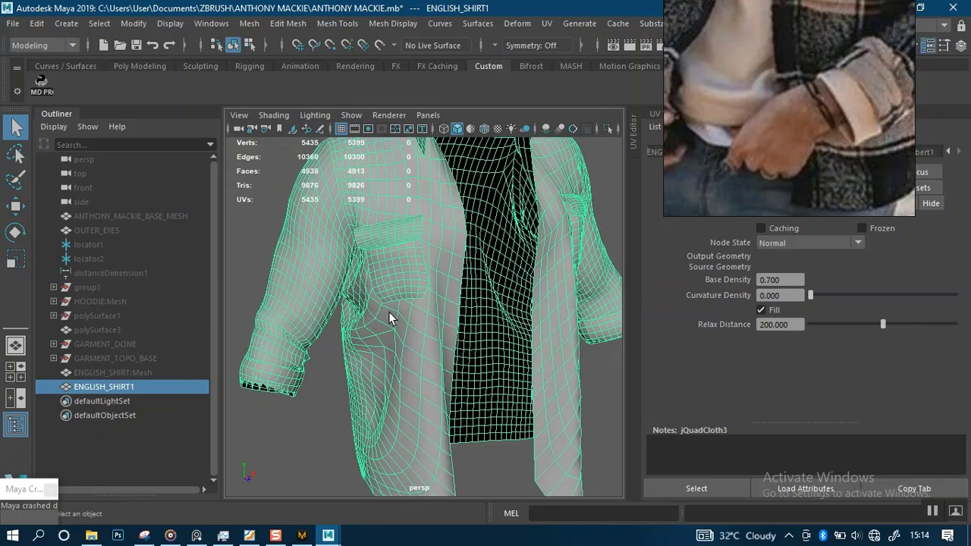
{"action": "left_click_drag", "start_coordinate": [389, 321], "coordinate": [472, 326], "text": "alt"}
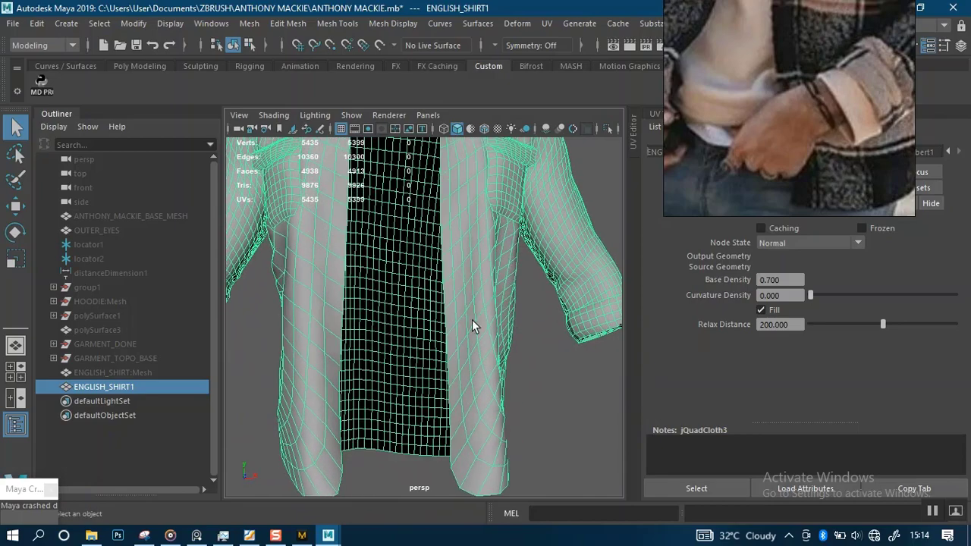
{"action": "mouse_move", "coordinate": [472, 325]}
{"action": "right_mouse_down", "text": "alt"}
{"action": "mouse_move", "coordinate": [468, 310]}
{"action": "mouse_move", "coordinate": [481, 341]}
{"action": "mouse_move", "coordinate": [485, 334]}
{"action": "right_mouse_up", "text": "alt"}
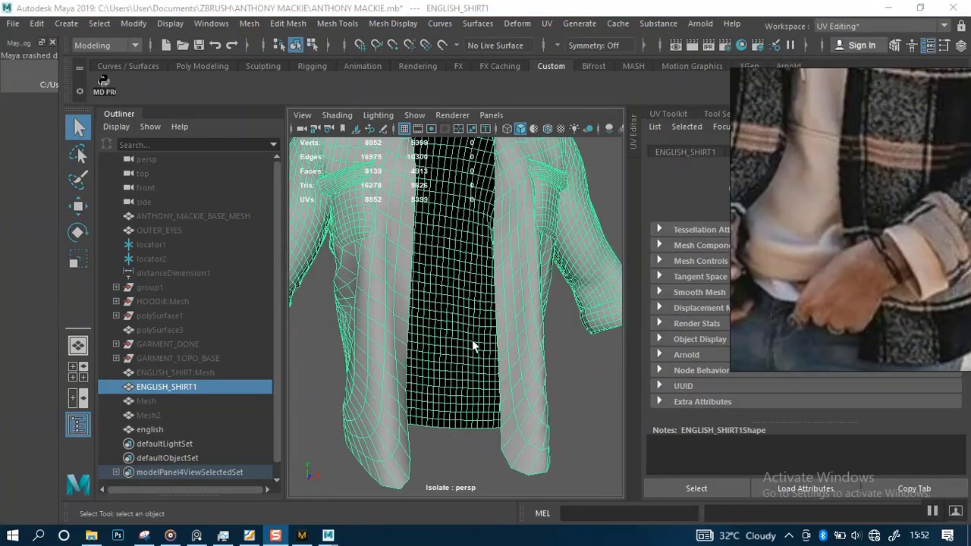
- Delete the extra meshes Mesh, Mesh2 and english from the scene
{"action": "left_click_drag", "start_coordinate": [472, 343], "coordinate": [451, 321], "text": "alt"}
{"action": "right_click_drag", "start_coordinate": [450, 321], "coordinate": [439, 298], "text": "alt"}
{"action": "left_click_drag", "start_coordinate": [439, 298], "coordinate": [431, 321], "text": "alt"}
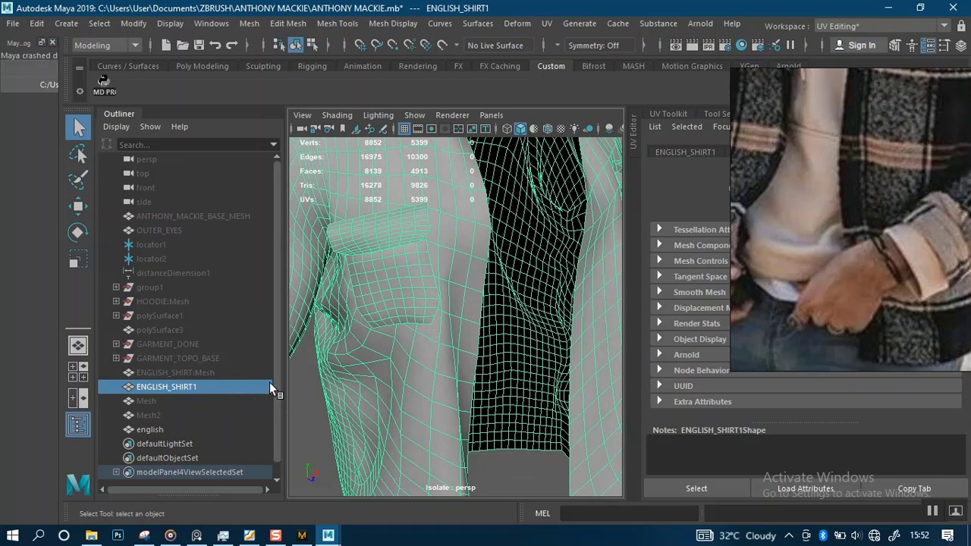
{"action": "left_click", "coordinate": [151, 429]}
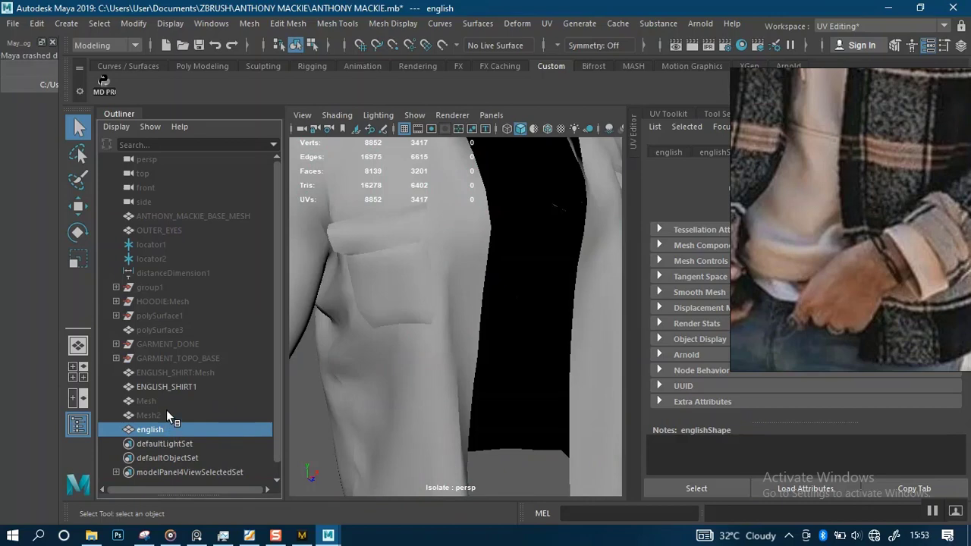
{"action": "left_click", "coordinate": [169, 401], "text": "shift"}
{"action": "key", "text": "Delete"}
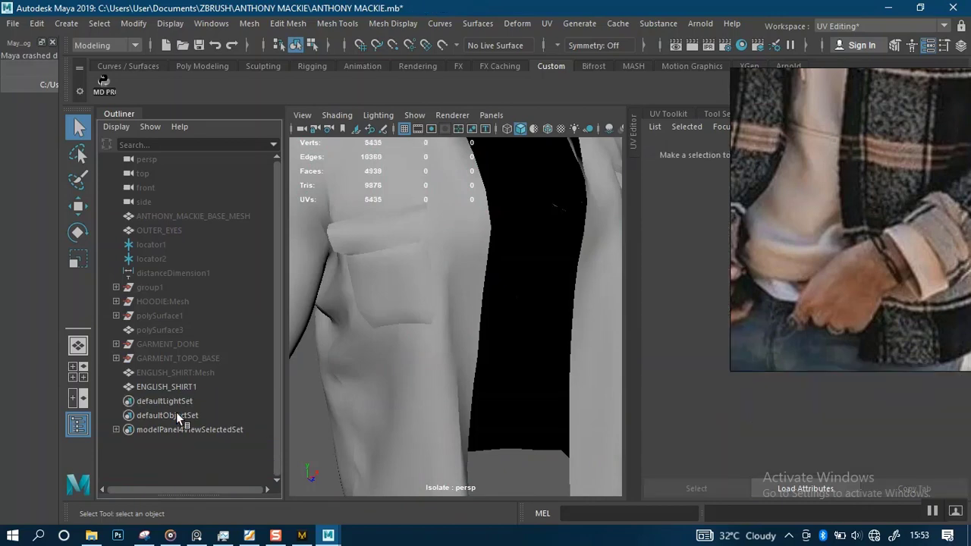
- Select ENGLISH_SHIRT1 and examine the topology of its lower front panels, side and hem
{"action": "right_click_drag", "start_coordinate": [448, 345], "coordinate": [437, 300], "text": "alt"}
{"action": "left_click", "coordinate": [492, 356]}
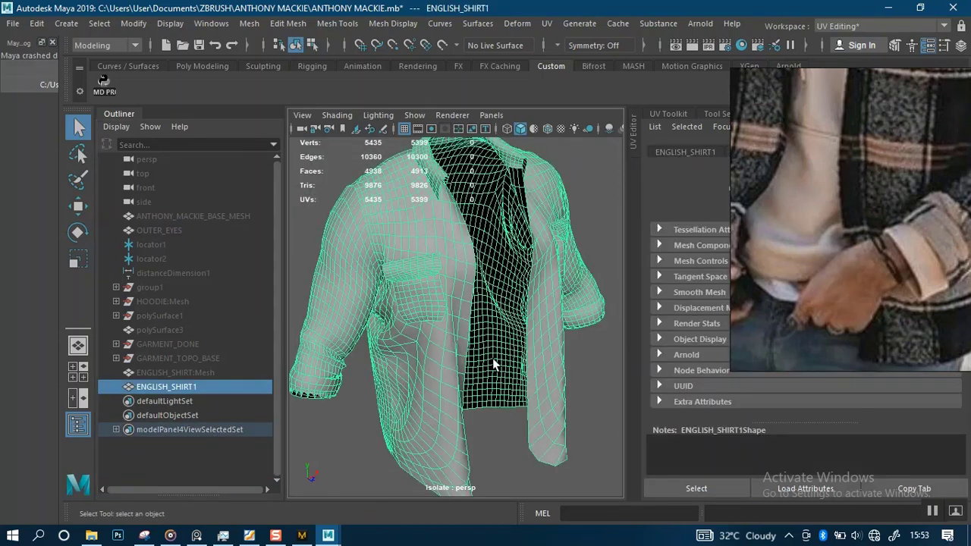
{"action": "left_click_drag", "start_coordinate": [492, 358], "coordinate": [435, 328], "text": "alt"}
{"action": "right_click_drag", "start_coordinate": [435, 328], "coordinate": [426, 348], "text": "alt"}
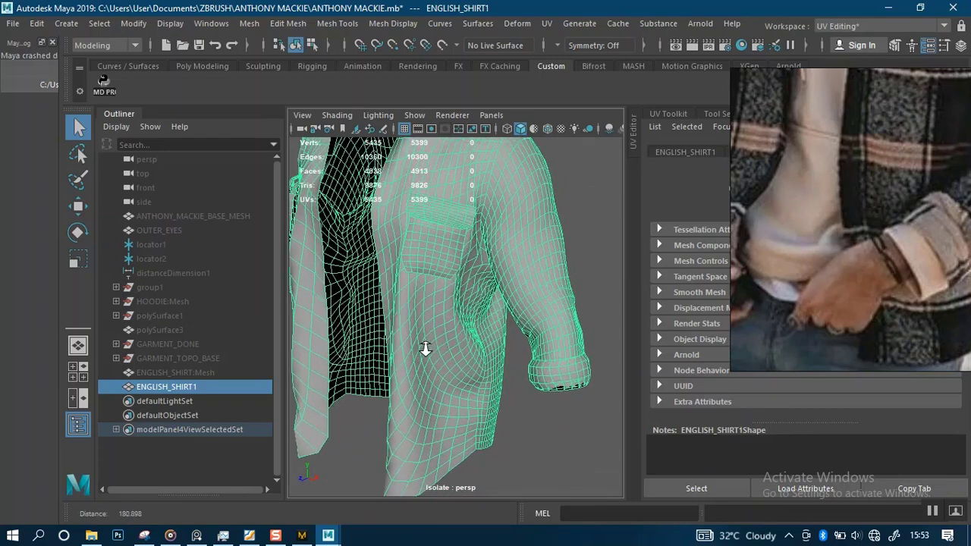
{"action": "left_click_drag", "start_coordinate": [425, 348], "coordinate": [351, 349], "text": "alt"}
{"action": "left_click_drag", "start_coordinate": [377, 346], "coordinate": [429, 334], "text": "alt"}
{"action": "right_click_drag", "start_coordinate": [428, 334], "coordinate": [430, 356], "text": "alt"}
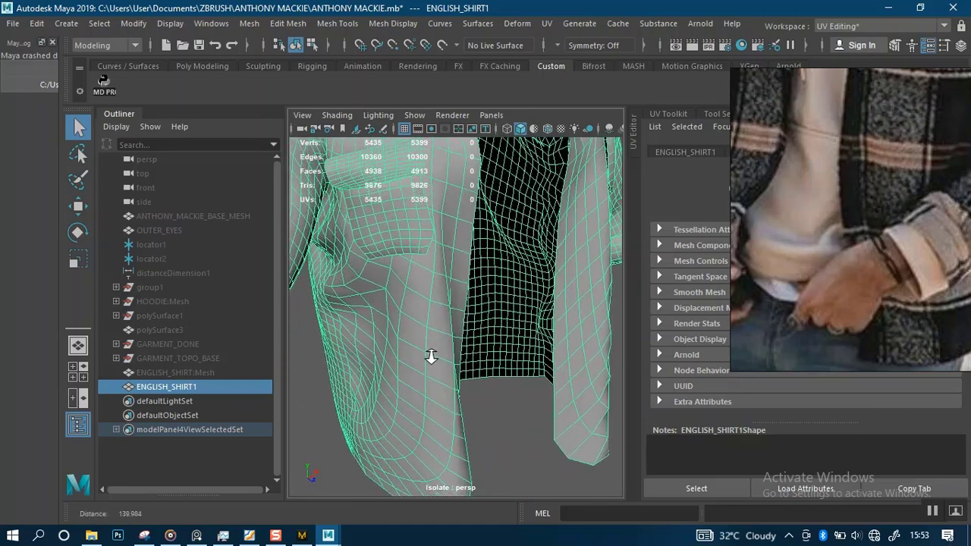
{"action": "left_click_drag", "start_coordinate": [421, 350], "coordinate": [418, 376], "text": "alt"}
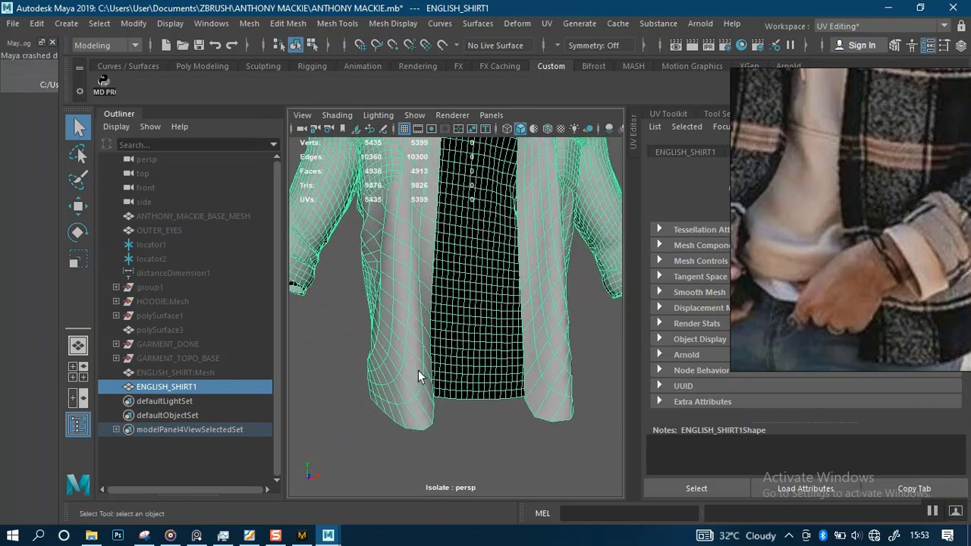
- Switch to Marvelous Designer and examine the rounded hem corners of the shirt's two front patterns against the reference photo
{"action": "left_click", "coordinate": [302, 536]}
{"action": "scroll", "coordinate": [240, 342], "scroll_direction": "up", "scroll_amount": 3}
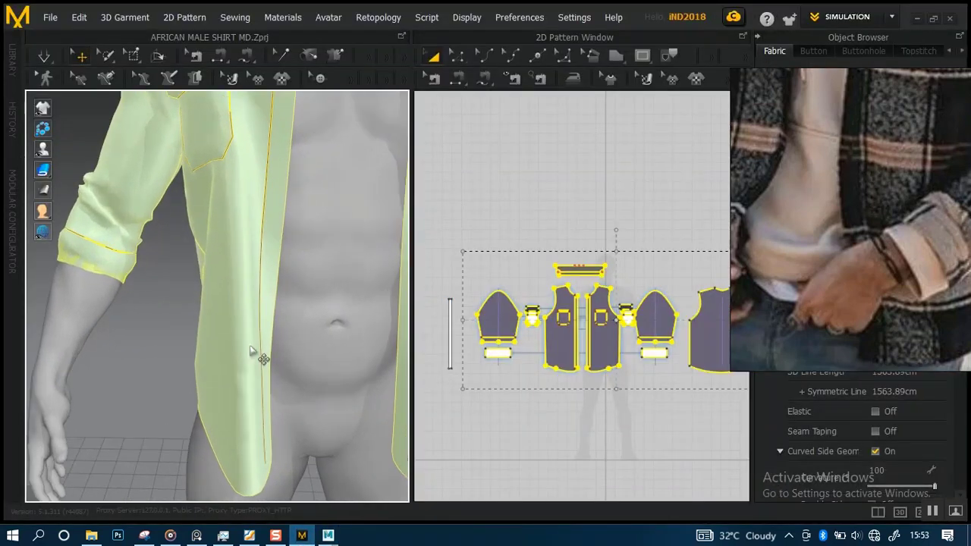
{"action": "right_click_drag", "start_coordinate": [261, 334], "coordinate": [303, 303]}
{"action": "scroll", "coordinate": [584, 338], "scroll_direction": "up", "scroll_amount": 6}
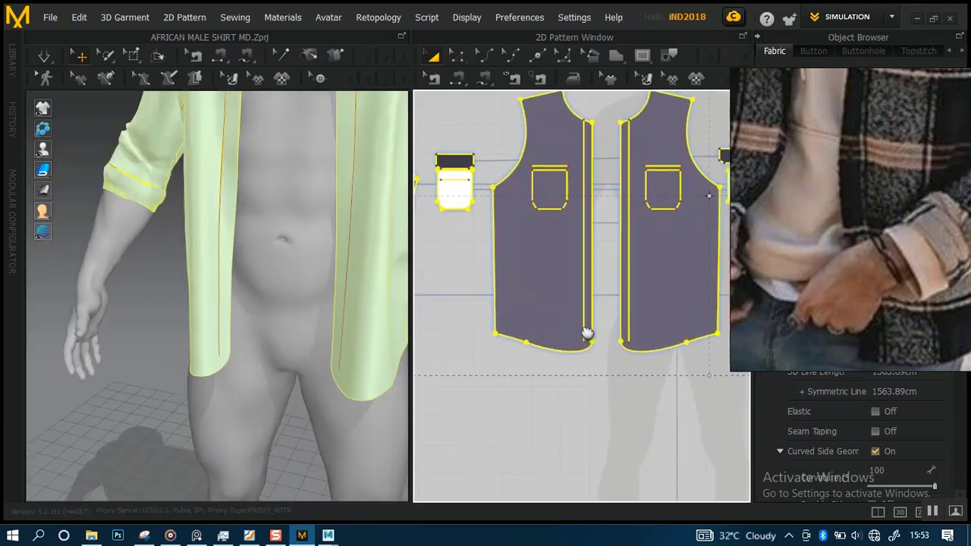
{"action": "scroll", "coordinate": [586, 338], "scroll_direction": "up", "scroll_amount": 4}
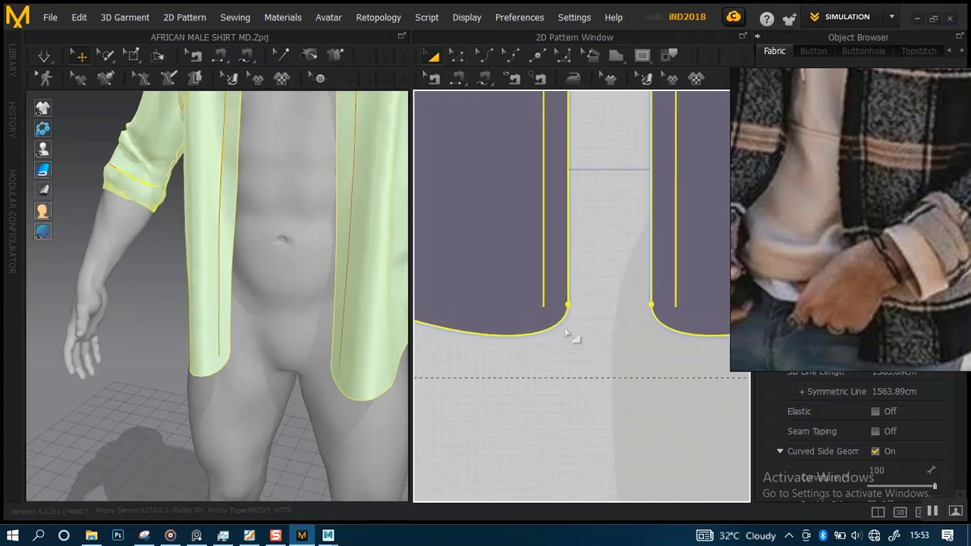
{"action": "scroll", "coordinate": [541, 314], "scroll_direction": "down", "scroll_amount": 5}
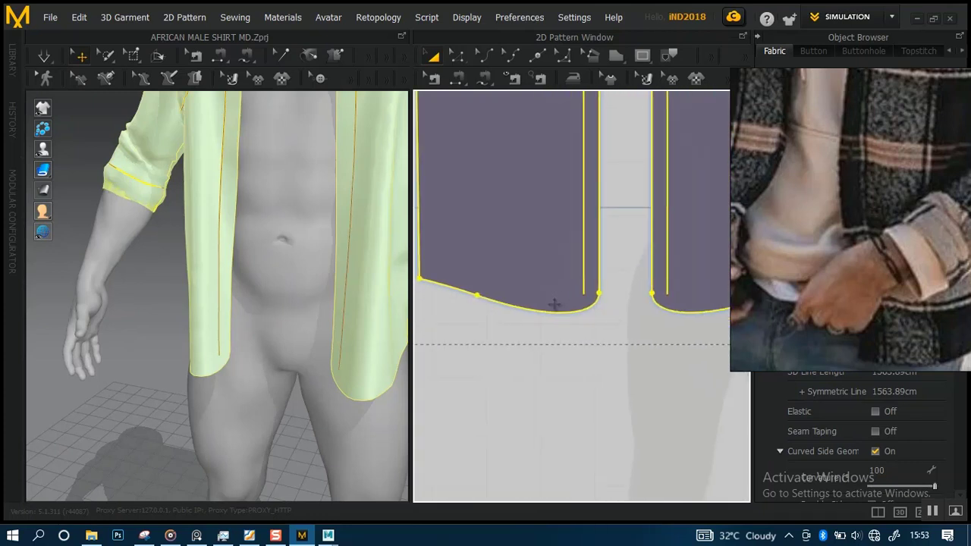
{"action": "left_click", "coordinate": [538, 365]}
{"action": "scroll", "coordinate": [554, 327], "scroll_direction": "up", "scroll_amount": 5}
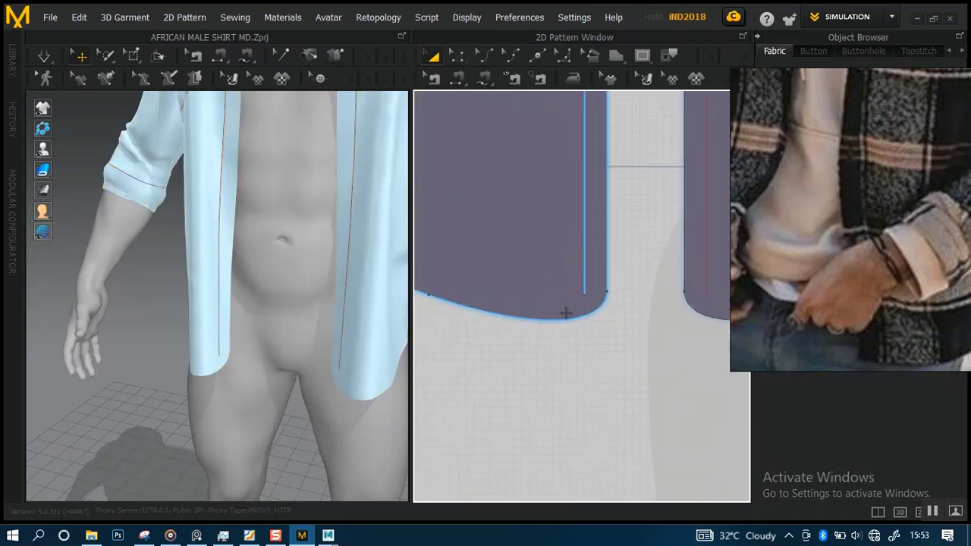
{"action": "middle_click_drag", "start_coordinate": [546, 332], "coordinate": [535, 329]}
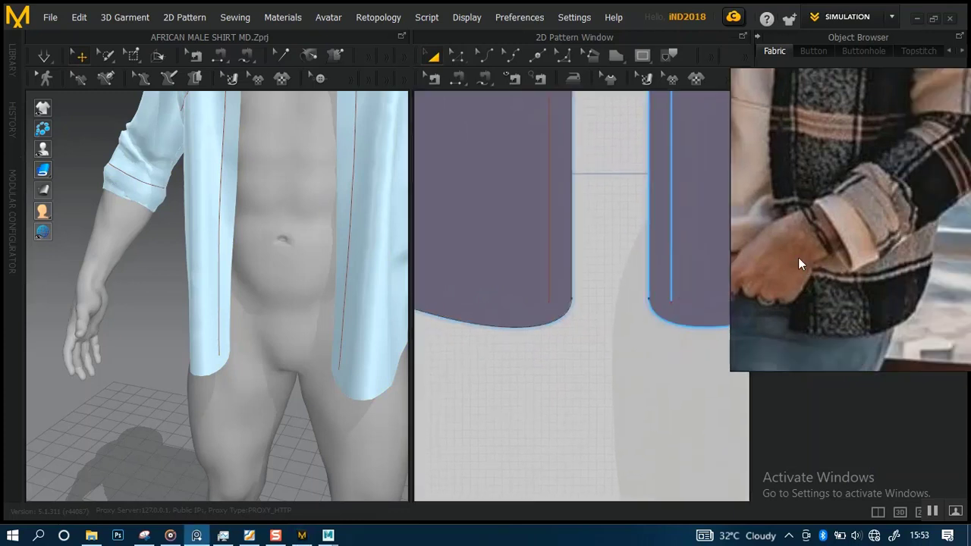
{"action": "scroll", "coordinate": [548, 260], "scroll_direction": "down", "scroll_amount": 2}
{"action": "middle_click_drag", "start_coordinate": [548, 260], "coordinate": [569, 296]}
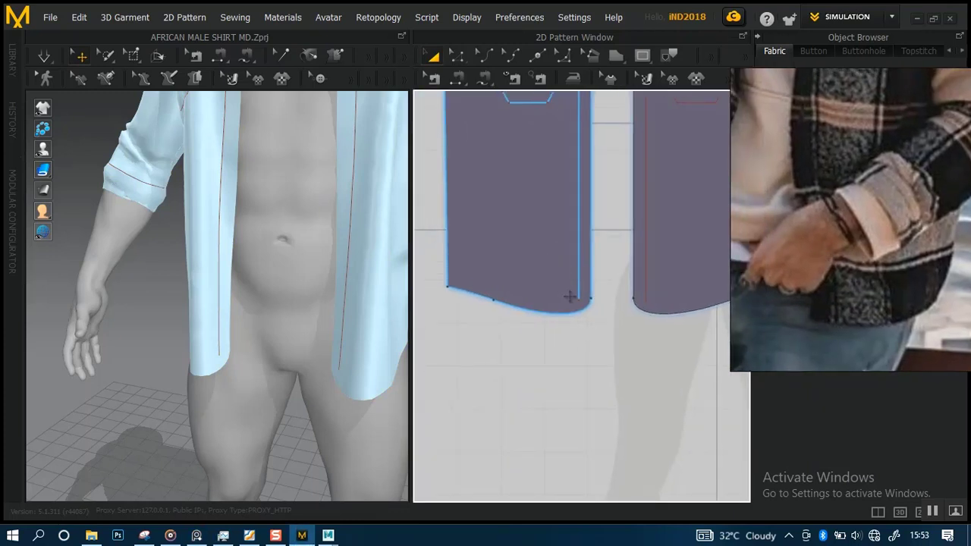
{"action": "scroll", "coordinate": [585, 306], "scroll_direction": "down", "scroll_amount": 4}
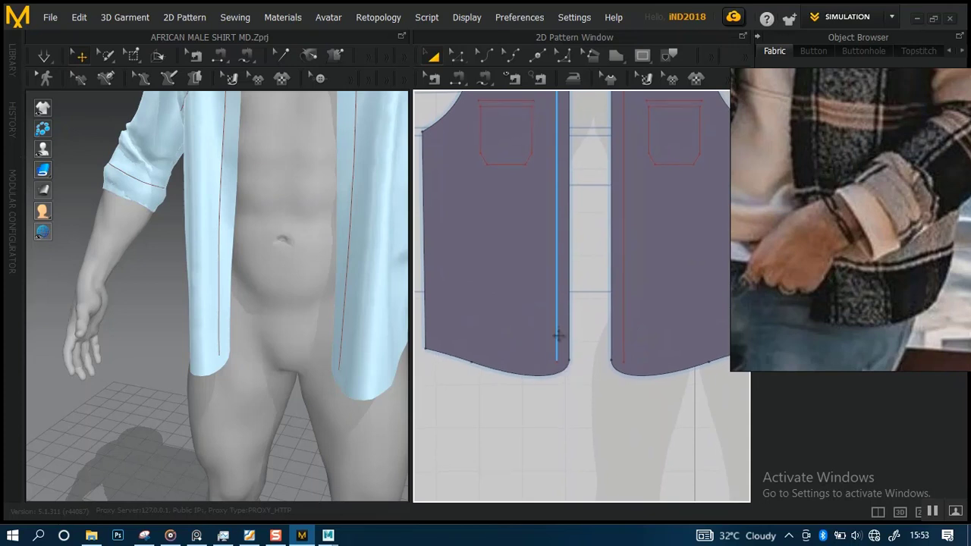
{"action": "scroll", "coordinate": [561, 307], "scroll_direction": "up", "scroll_amount": 4}
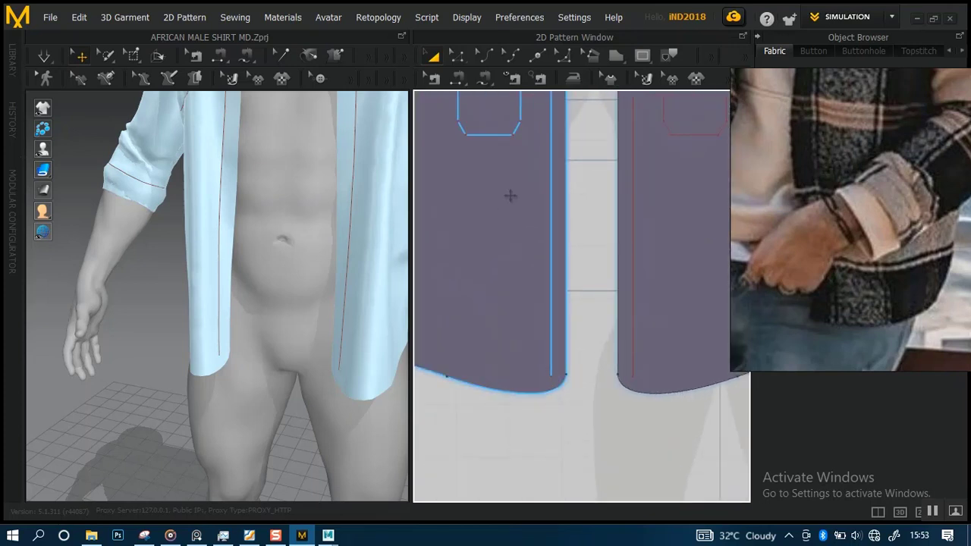
- Flatten the front pattern's curved bottom hem edge with Edit Curvature, leaving the segment about 23.2 cm long
{"action": "left_click", "coordinate": [512, 166]}
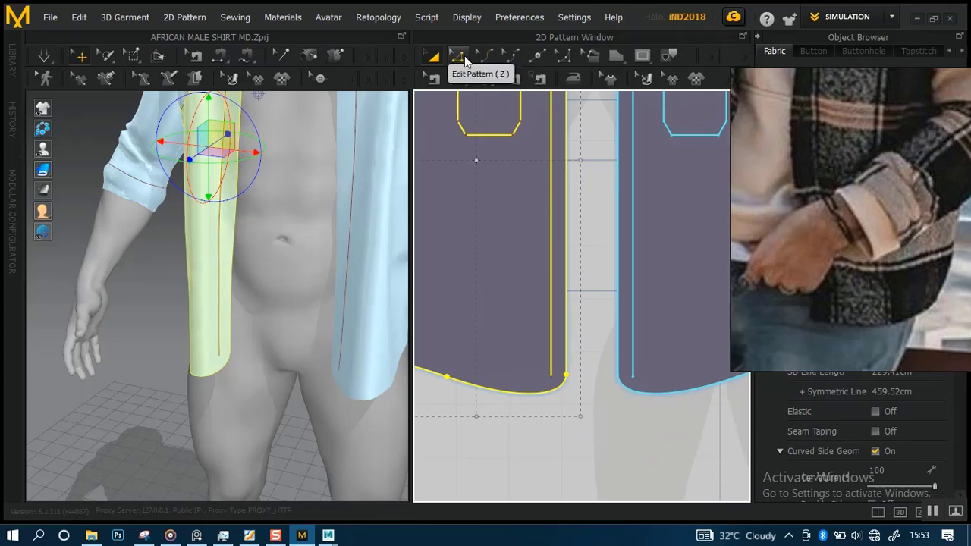
{"action": "left_click", "coordinate": [485, 55]}
{"action": "scroll", "coordinate": [568, 288], "scroll_direction": "up", "scroll_amount": 5}
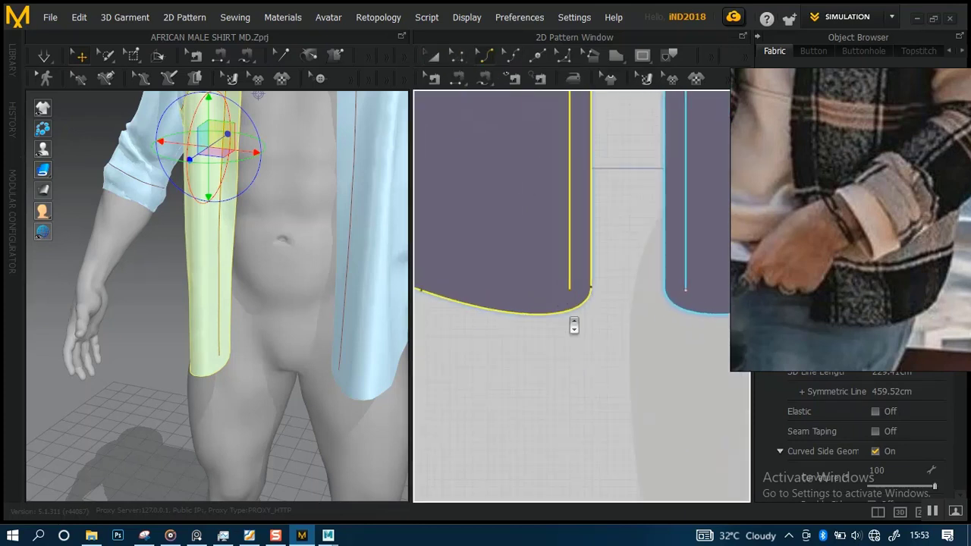
{"action": "left_click_drag", "start_coordinate": [565, 323], "coordinate": [550, 291]}
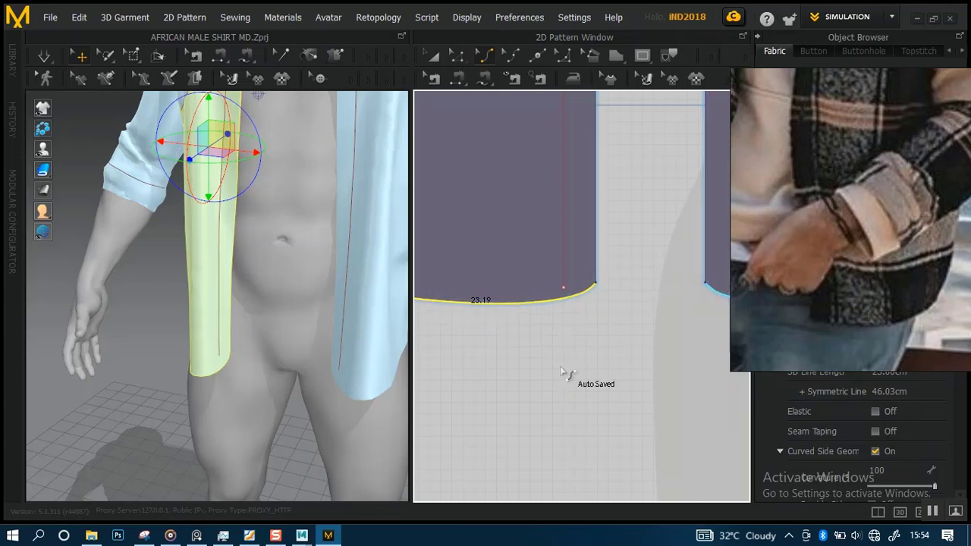
{"action": "scroll", "coordinate": [530, 327], "scroll_direction": "down", "scroll_amount": 4}
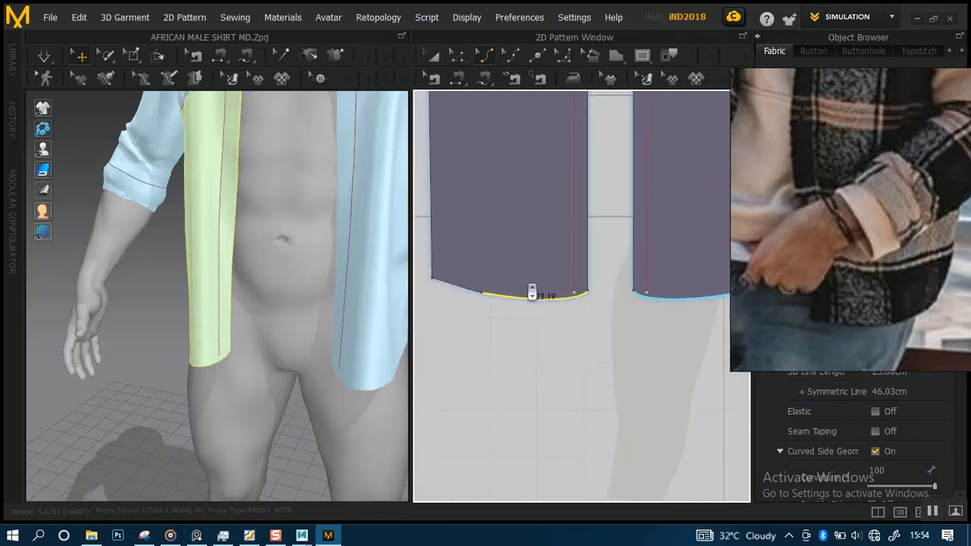
{"action": "scroll", "coordinate": [520, 323], "scroll_direction": "up", "scroll_amount": 5}
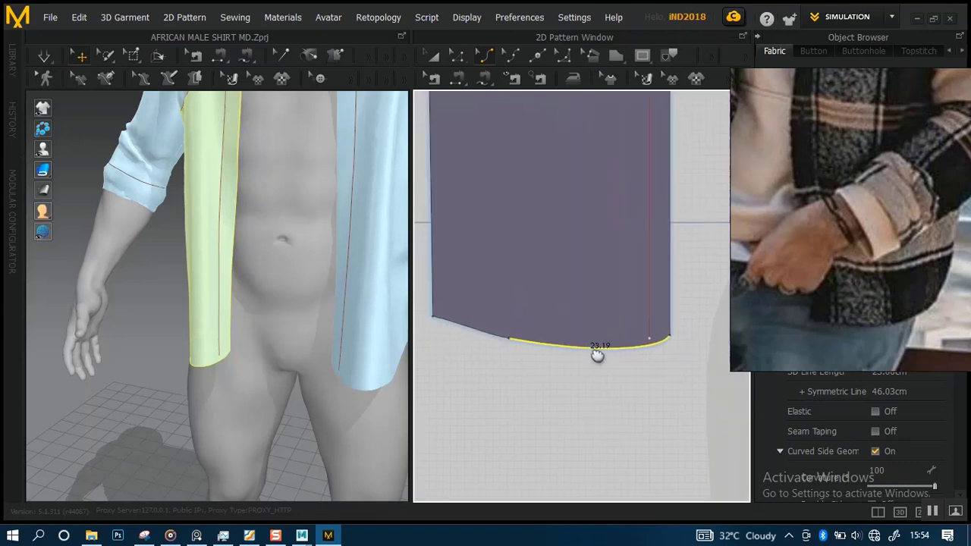
{"action": "scroll", "coordinate": [571, 440], "scroll_direction": "down", "scroll_amount": 2}
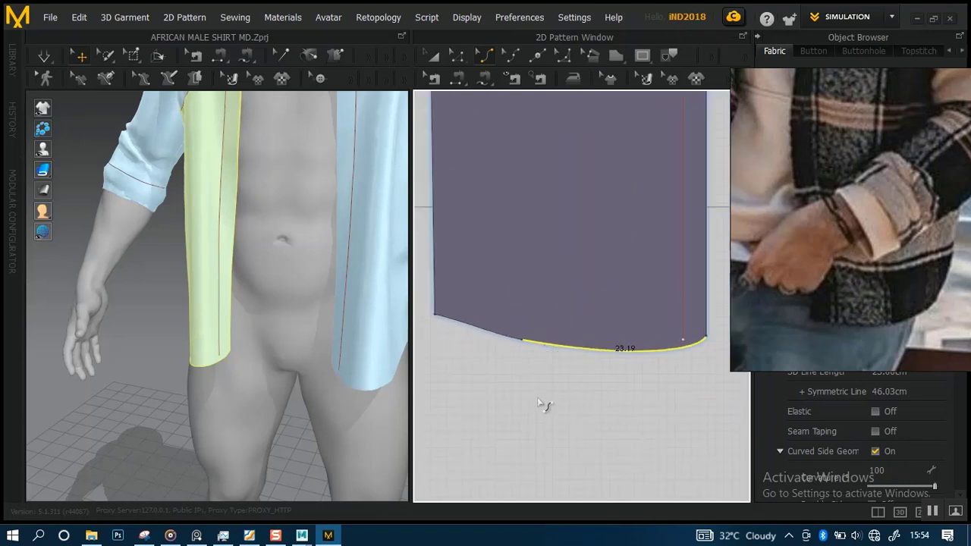
{"action": "scroll", "coordinate": [495, 332], "scroll_direction": "down", "scroll_amount": 2}
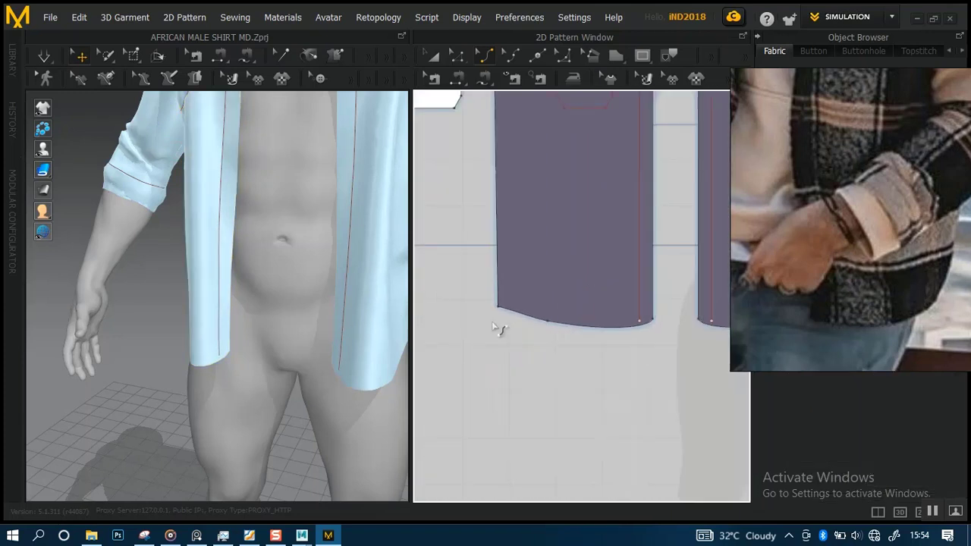
{"action": "scroll", "coordinate": [497, 327], "scroll_direction": "down", "scroll_amount": 4}
{"action": "scroll", "coordinate": [494, 330], "scroll_direction": "up", "scroll_amount": 3}
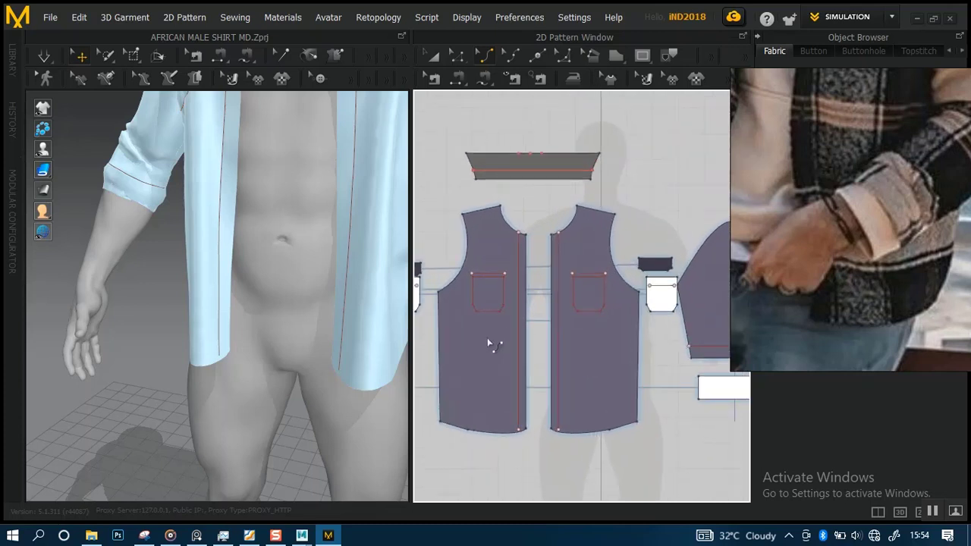
- Select both front body patterns of the shirt, leaving the pocket pieces out of the selection
{"action": "left_click", "coordinate": [433, 56]}
{"action": "left_click", "coordinate": [453, 328]}
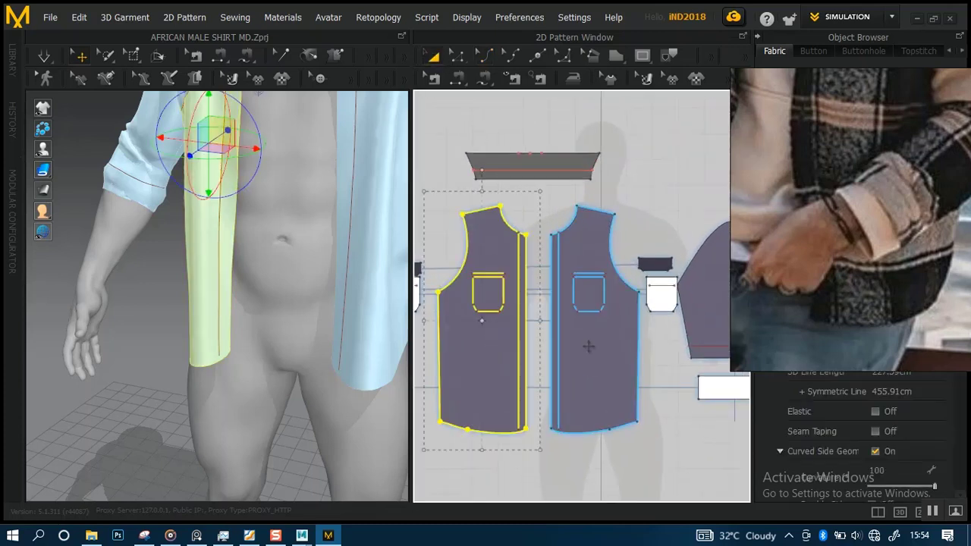
{"action": "left_click", "coordinate": [590, 350], "text": "shift"}
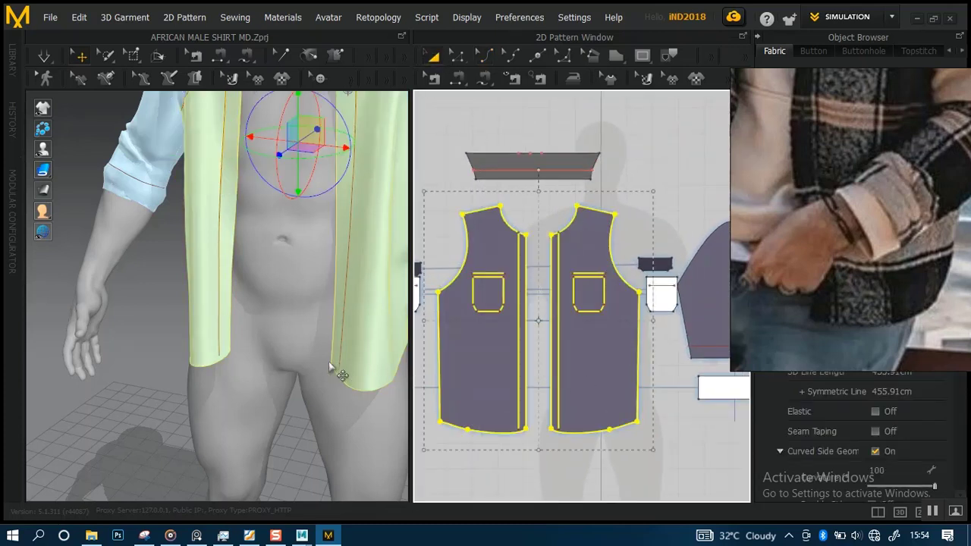
{"action": "scroll", "coordinate": [329, 367], "scroll_direction": "down", "scroll_amount": 3}
{"action": "middle_click_drag", "start_coordinate": [327, 330], "coordinate": [300, 417]}
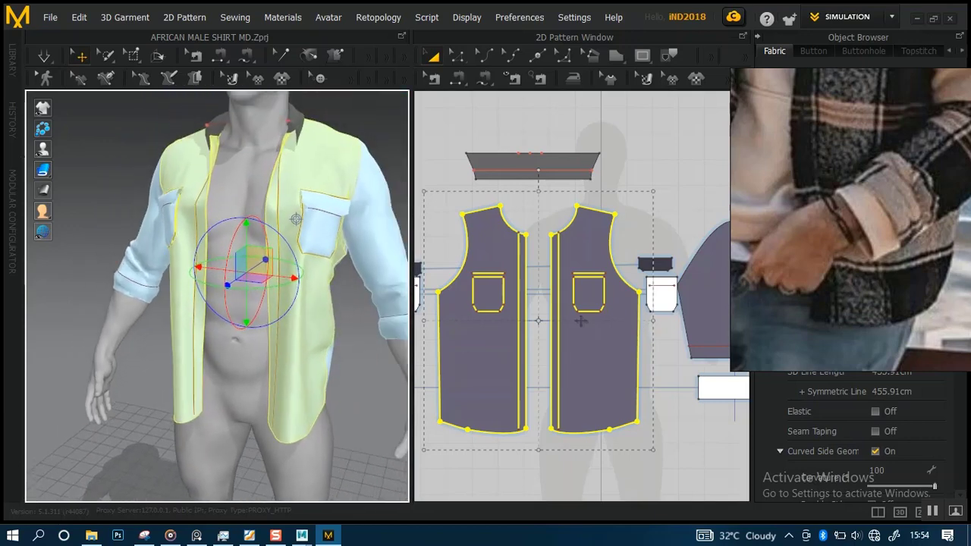
{"action": "middle_click_drag", "start_coordinate": [586, 312], "coordinate": [644, 304]}
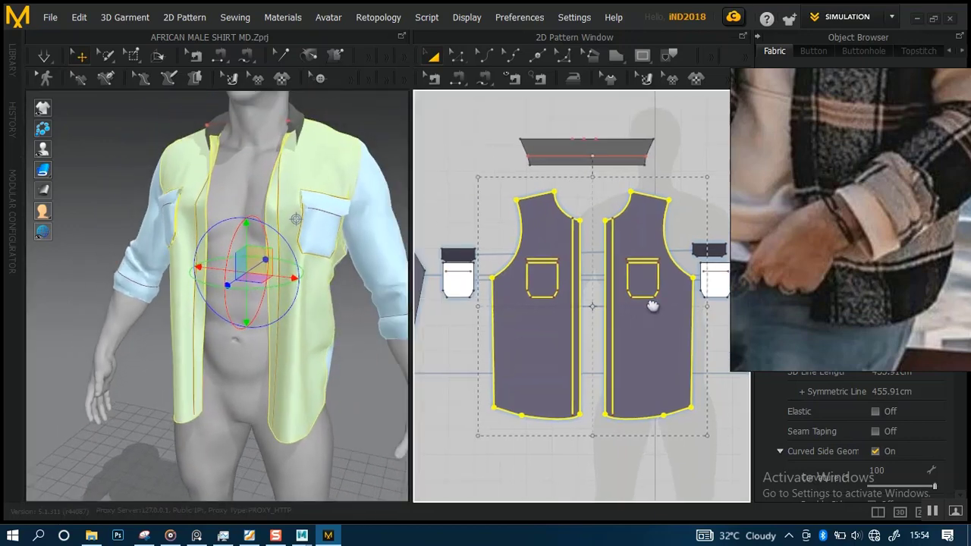
{"action": "left_click", "coordinate": [469, 282], "text": "shift"}
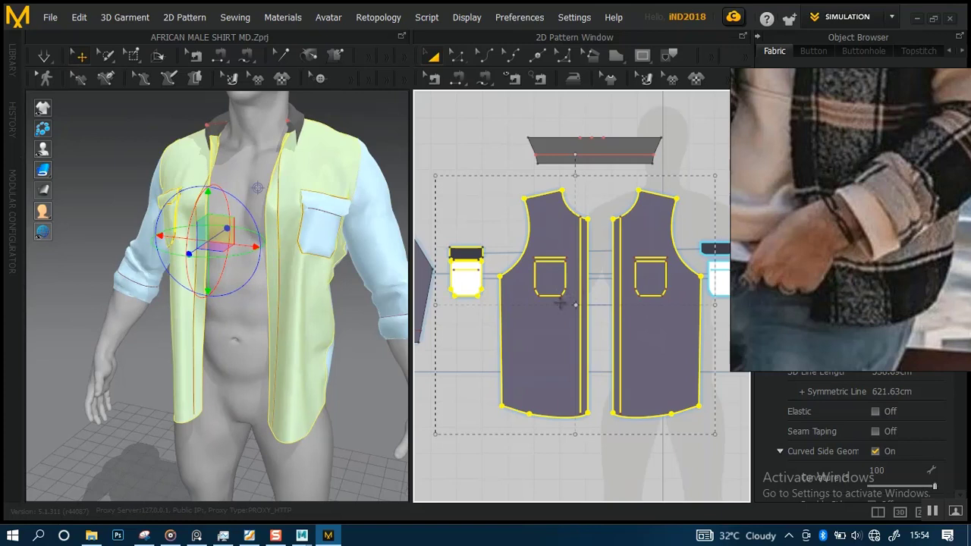
{"action": "middle_click_drag", "start_coordinate": [560, 304], "coordinate": [526, 307]}
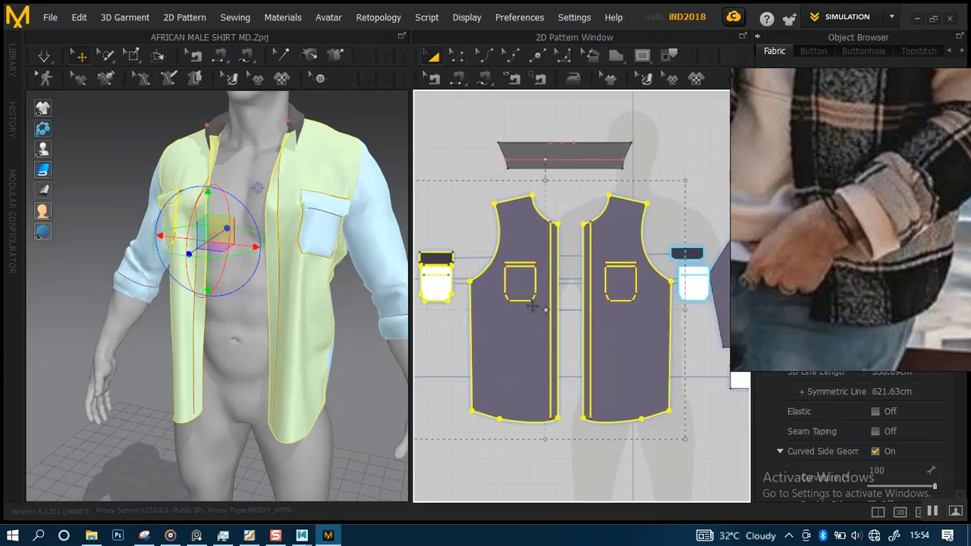
{"action": "left_click", "coordinate": [604, 340]}
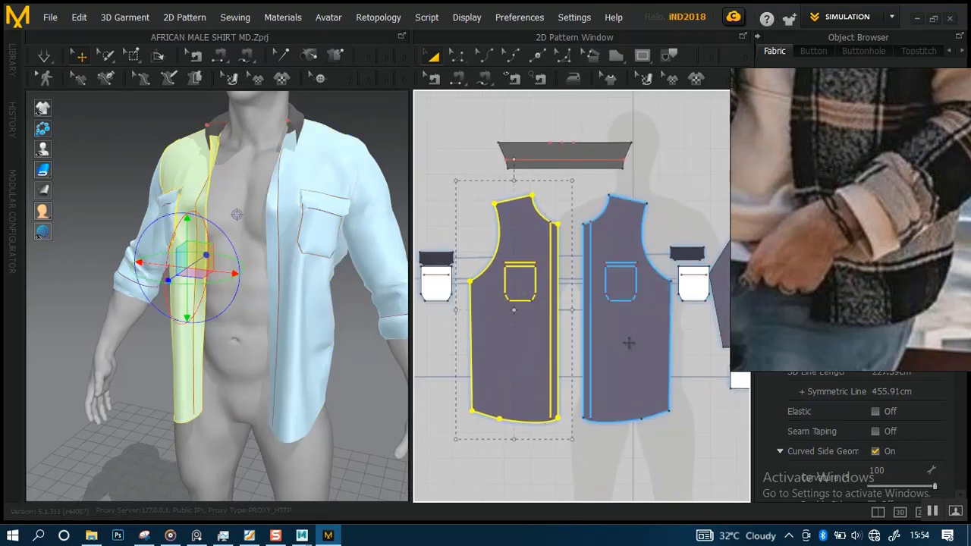
{"action": "right_click", "coordinate": [533, 322]}
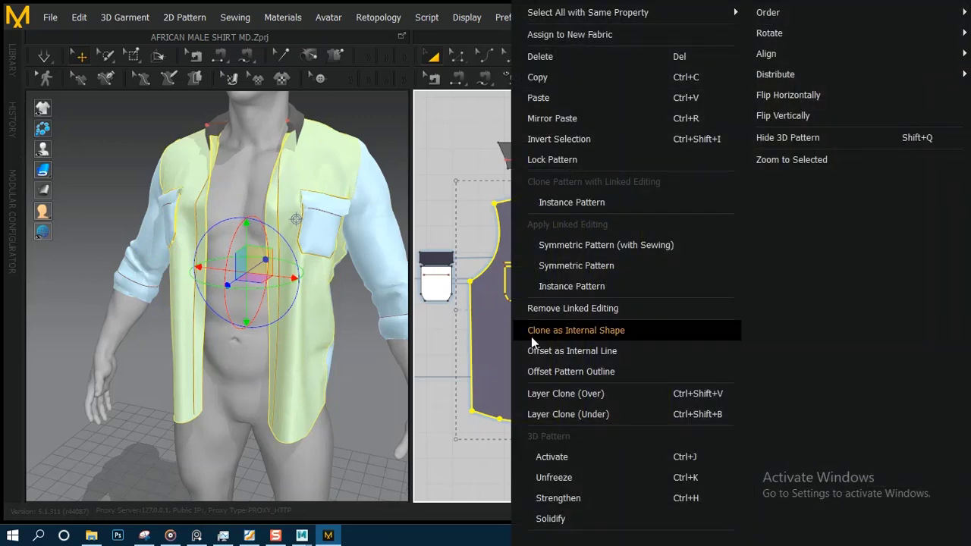
{"action": "left_click", "coordinate": [302, 379]}
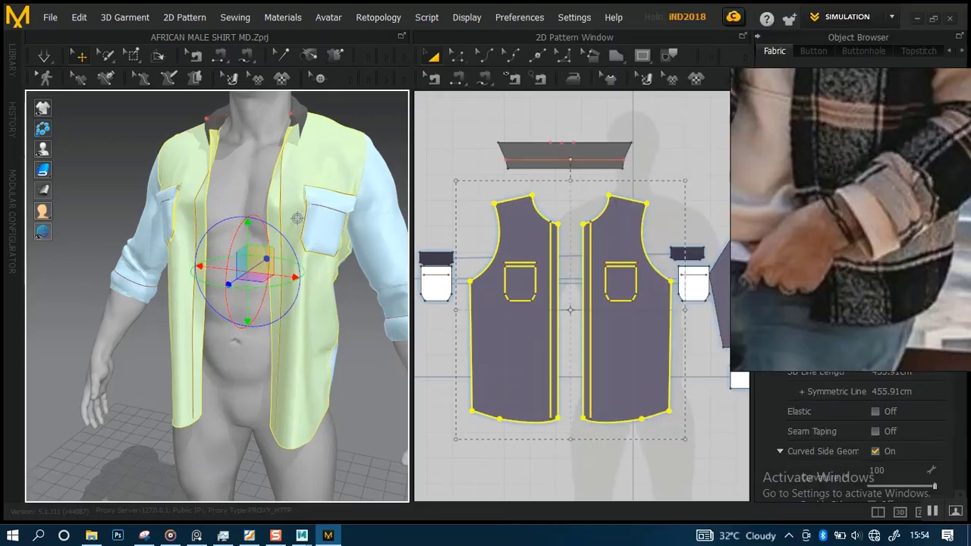
- Make a backup copy of the project file AFRICAN MALE SHIRT MD.Zprj in the MD FILES folder
{"action": "left_click", "coordinate": [91, 536]}
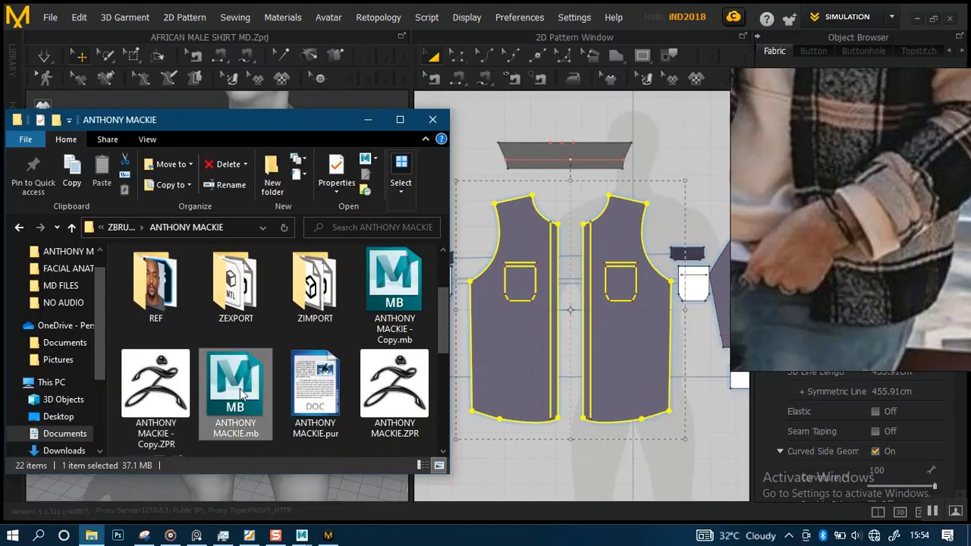
{"action": "scroll", "coordinate": [435, 323], "scroll_direction": "up", "scroll_amount": 2}
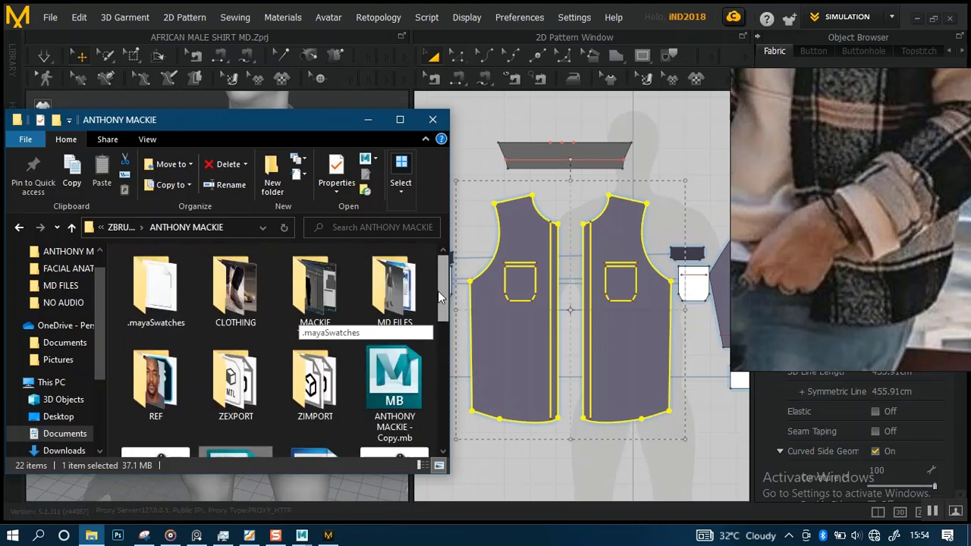
{"action": "left_click", "coordinate": [403, 298]}
{"action": "double_click", "coordinate": [403, 298]}
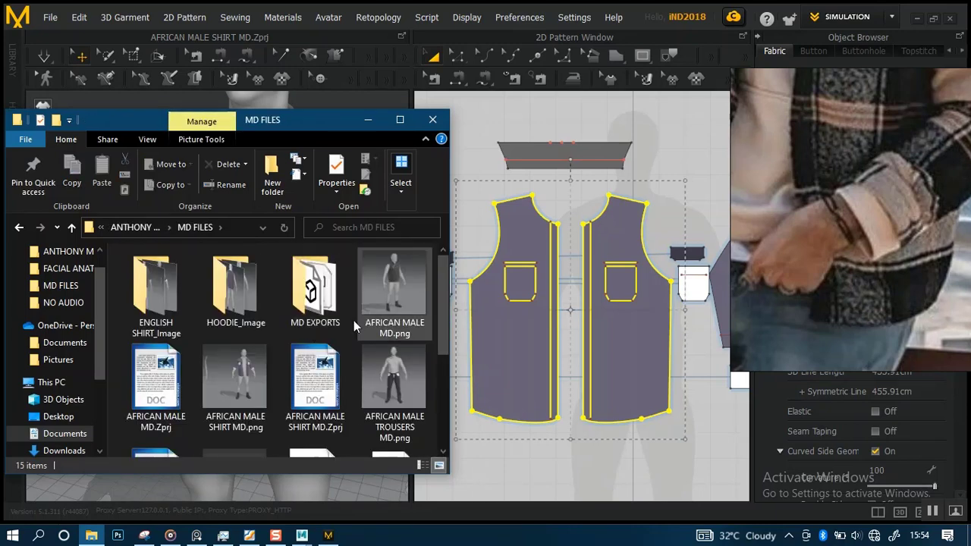
{"action": "left_click_drag", "start_coordinate": [439, 326], "coordinate": [444, 360]}
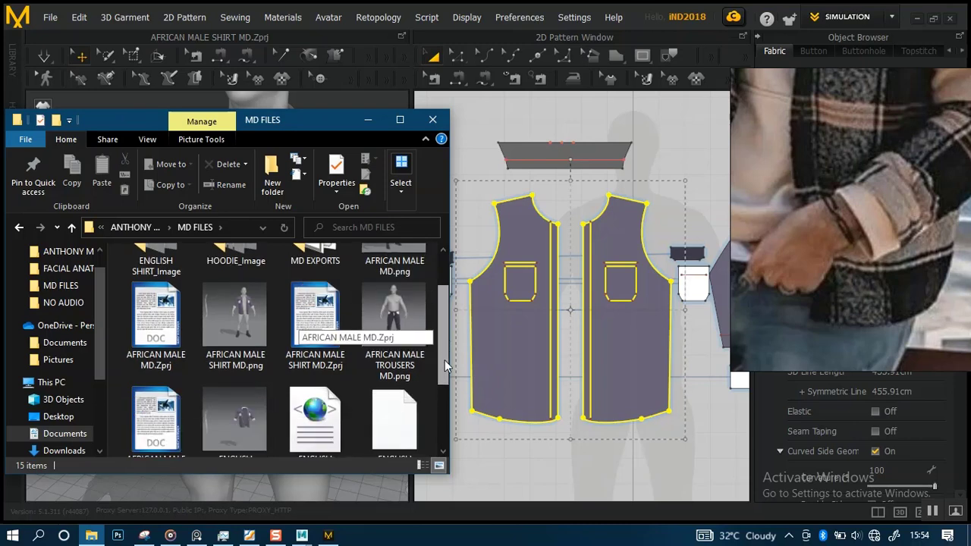
{"action": "left_click", "coordinate": [326, 335]}
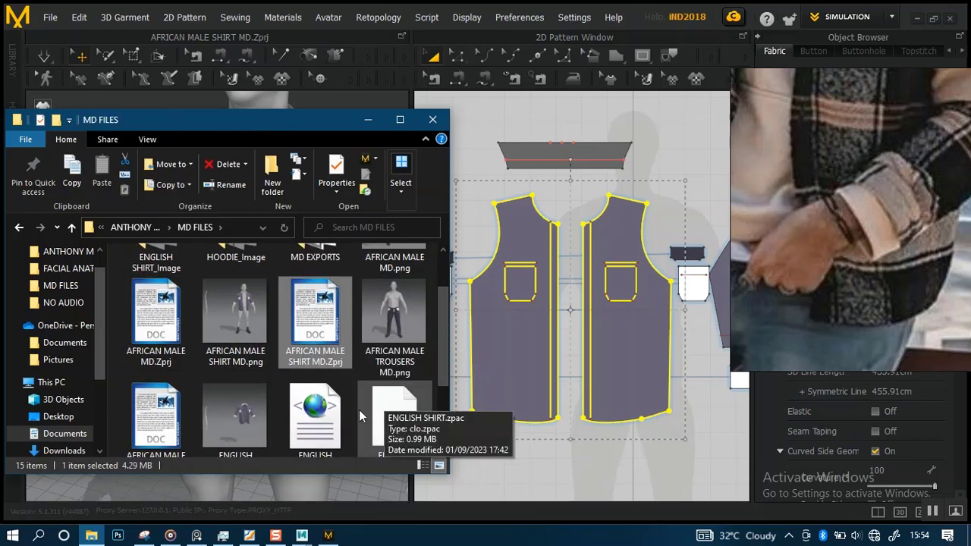
{"action": "left_click_drag", "start_coordinate": [314, 328], "coordinate": [368, 334]}
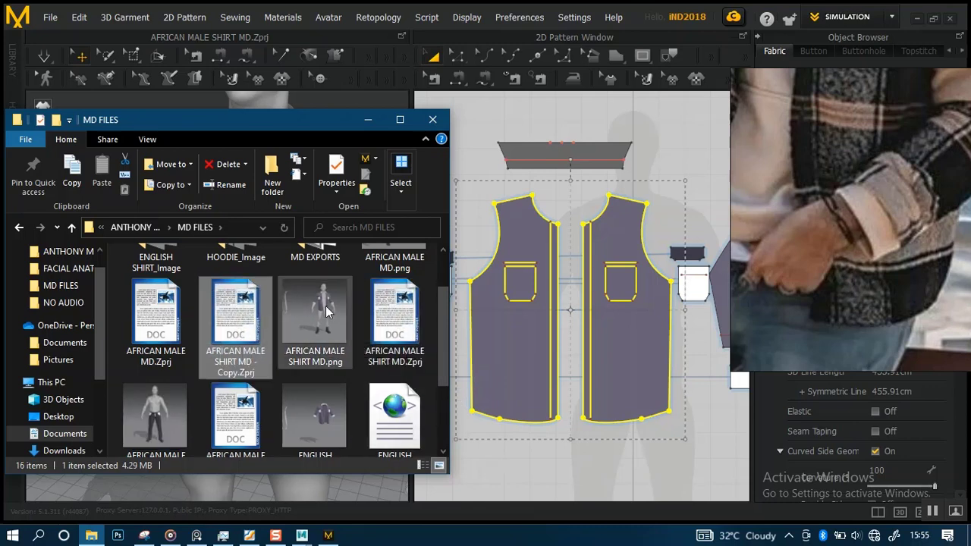
{"action": "left_click", "coordinate": [367, 121]}
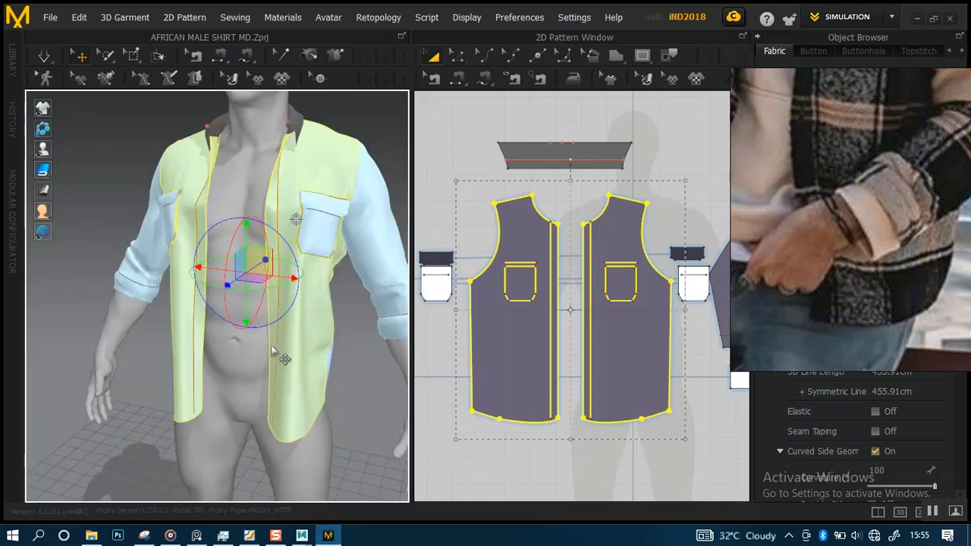
- Apply Solidify to the two selected front patterns
{"action": "right_click", "coordinate": [522, 322]}
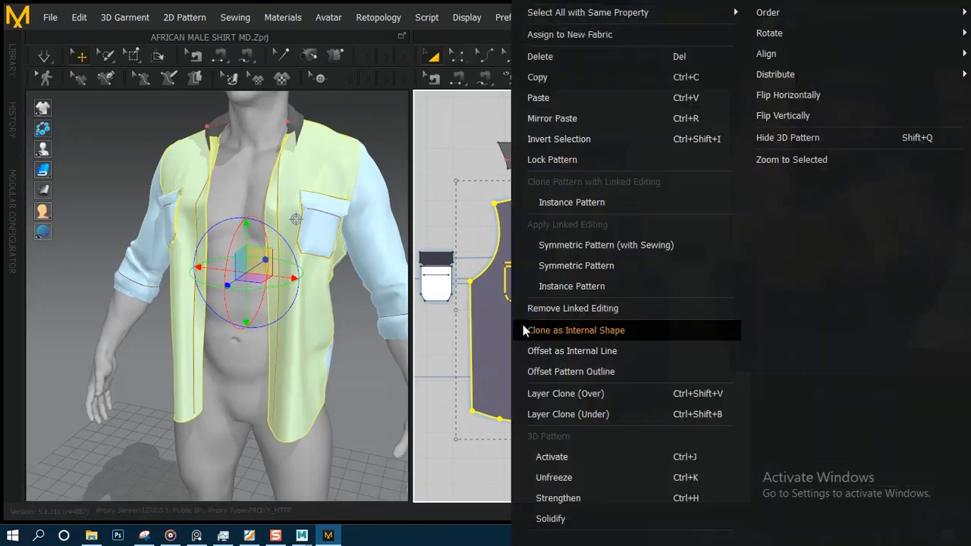
{"action": "left_click", "coordinate": [546, 513]}
{"action": "scroll", "coordinate": [295, 326], "scroll_direction": "up", "scroll_amount": 6}
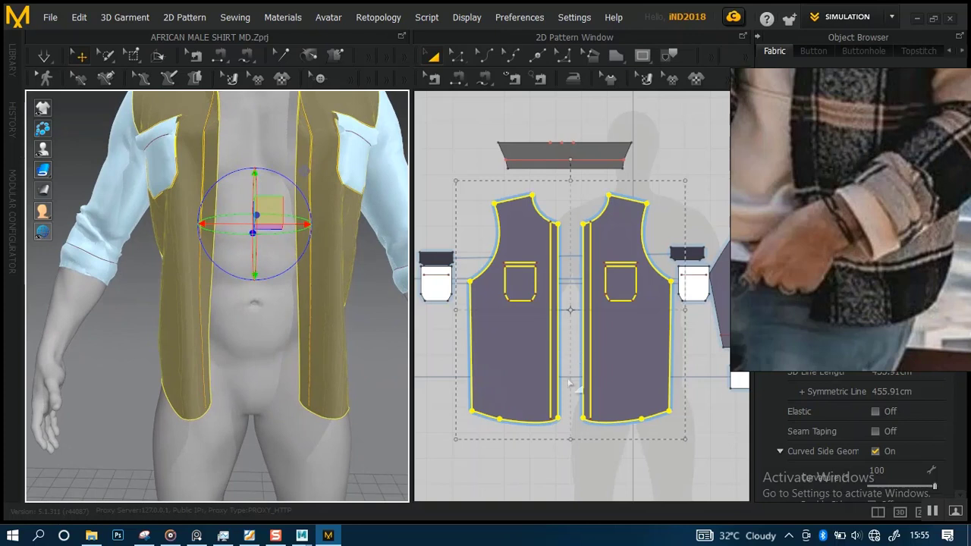
- Examine the curved bottom hem of the selected front patterns up close in the 2D pattern layout
{"action": "scroll", "coordinate": [569, 382], "scroll_direction": "up", "scroll_amount": 6}
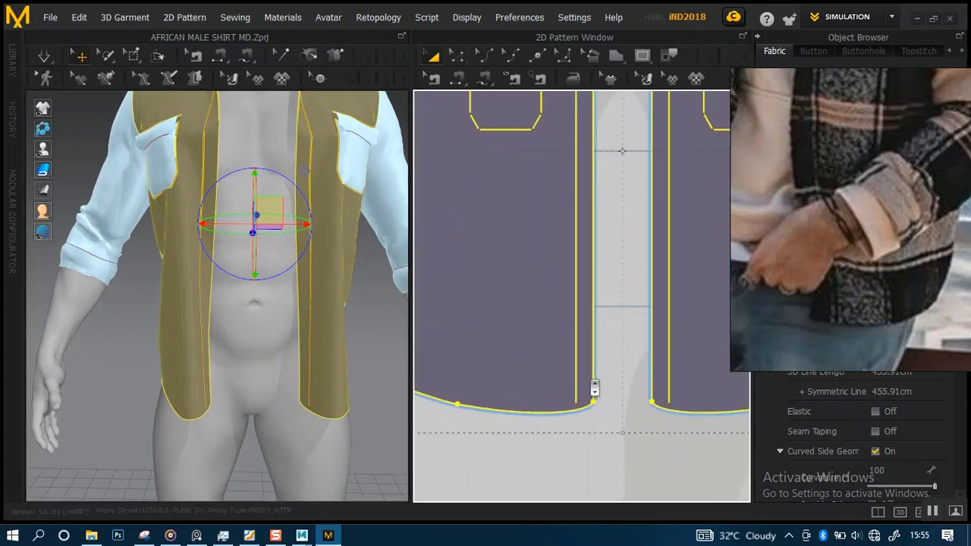
{"action": "scroll", "coordinate": [594, 388], "scroll_direction": "up", "scroll_amount": 1}
{"action": "middle_click_drag", "start_coordinate": [575, 356], "coordinate": [613, 278]}
{"action": "scroll", "coordinate": [589, 339], "scroll_direction": "up", "scroll_amount": 4}
{"action": "scroll", "coordinate": [589, 352], "scroll_direction": "down", "scroll_amount": 5}
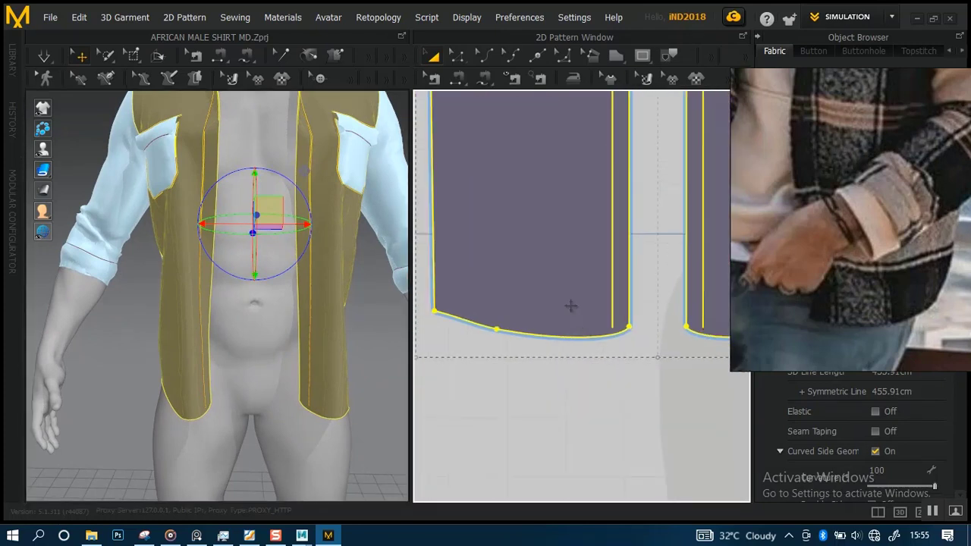
{"action": "middle_click_drag", "start_coordinate": [570, 305], "coordinate": [575, 314]}
{"action": "scroll", "coordinate": [543, 362], "scroll_direction": "up", "scroll_amount": 3}
{"action": "scroll", "coordinate": [543, 360], "scroll_direction": "down", "scroll_amount": 3}
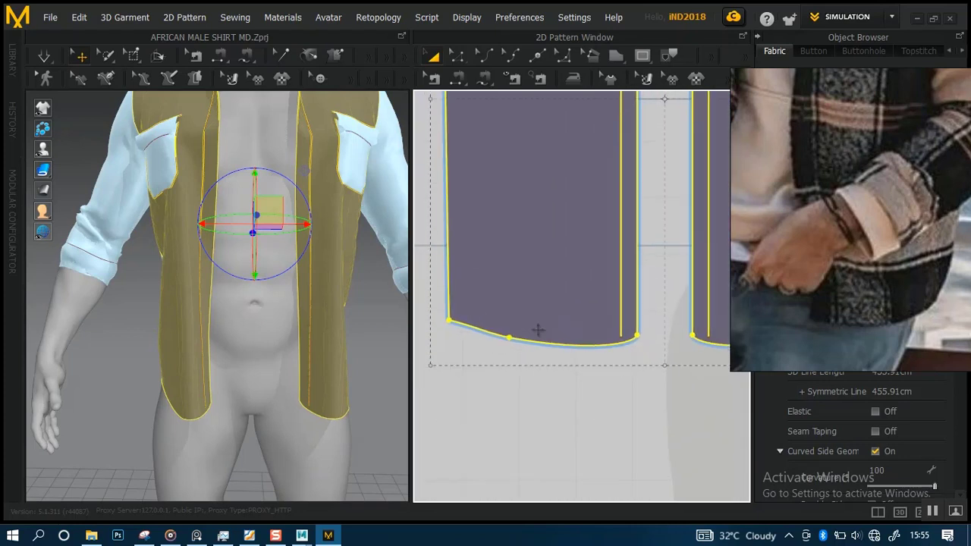
- Simulate the garment while pulling on the front panel beside the placket, then stop the simulation and clear the selection
{"action": "key", "text": "space"}
{"action": "left_click", "coordinate": [255, 347]}
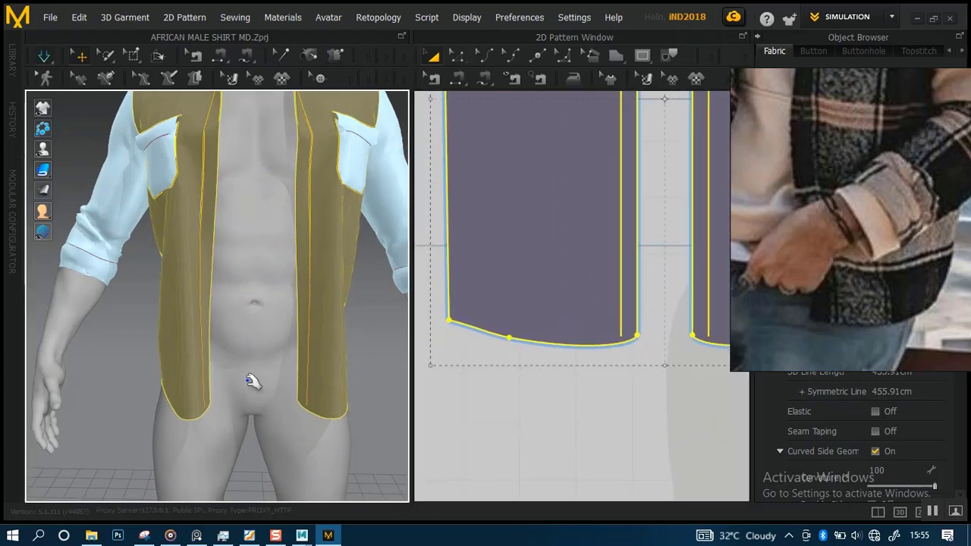
{"action": "right_click_drag", "start_coordinate": [252, 382], "coordinate": [220, 358]}
{"action": "left_click_drag", "start_coordinate": [241, 340], "coordinate": [231, 187]}
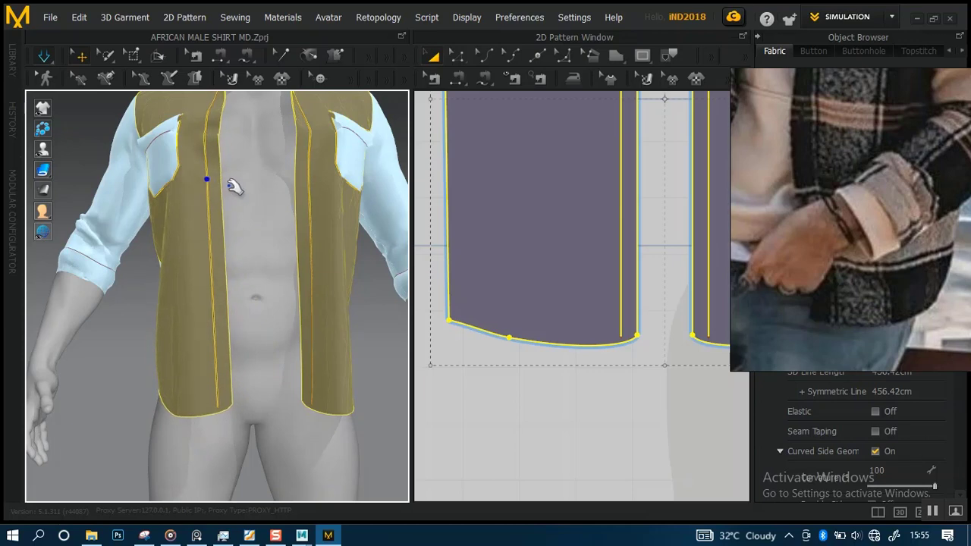
{"action": "left_click", "coordinate": [336, 357]}
{"action": "right_click_drag", "start_coordinate": [336, 357], "coordinate": [215, 336]}
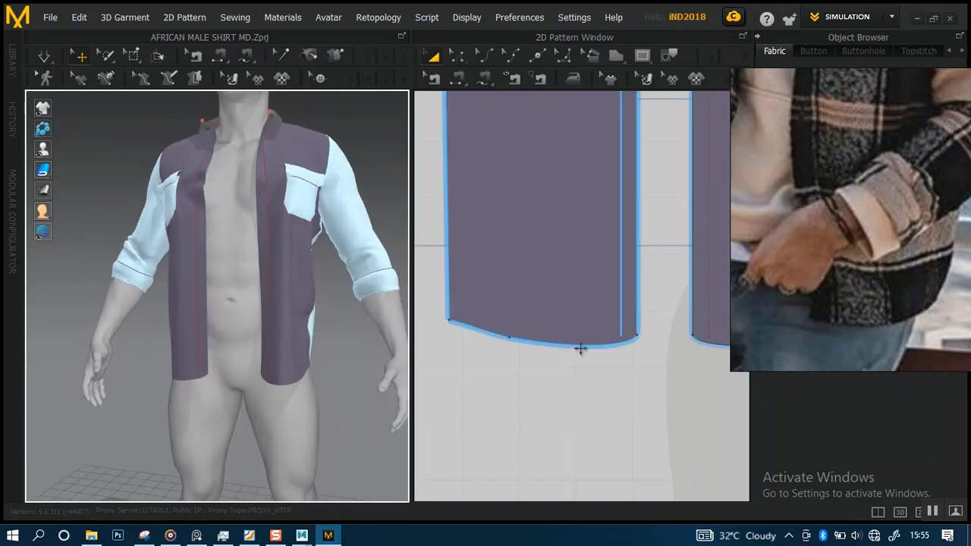
- Select the curve point on the front pattern's bottom hem with the Edit Pattern tool
{"action": "right_click_drag", "start_coordinate": [306, 322], "coordinate": [326, 325]}
{"action": "scroll", "coordinate": [618, 317], "scroll_direction": "down", "scroll_amount": 4}
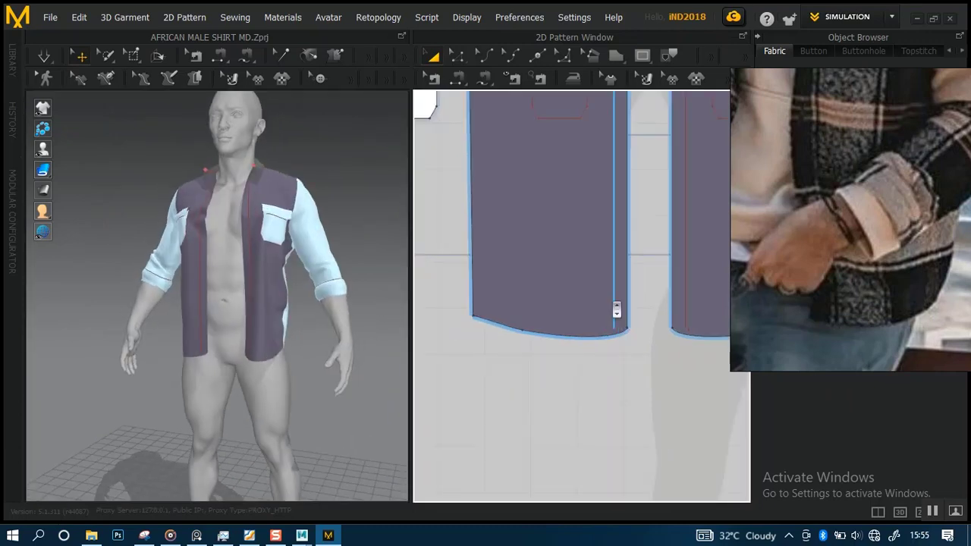
{"action": "scroll", "coordinate": [521, 303], "scroll_direction": "up", "scroll_amount": 6}
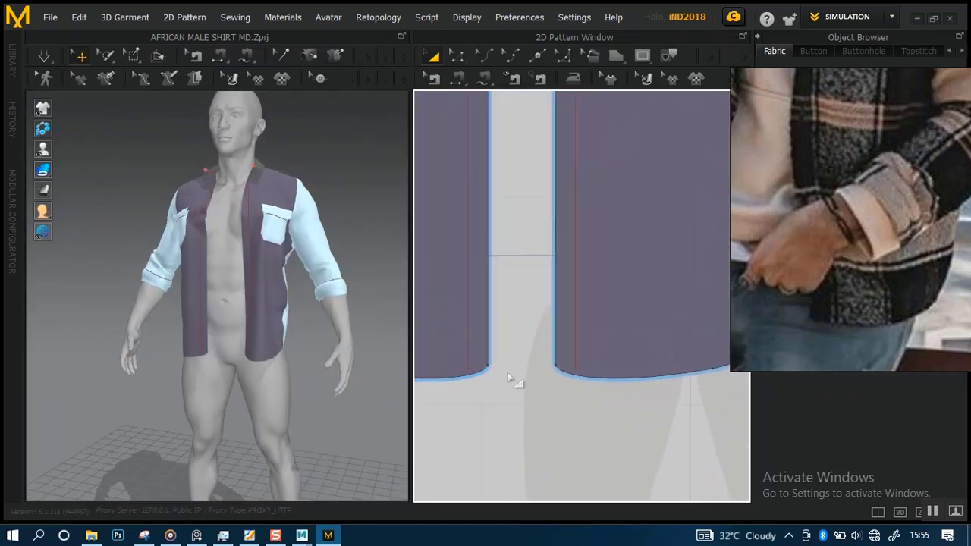
{"action": "middle_click_drag", "start_coordinate": [495, 364], "coordinate": [491, 333]}
{"action": "scroll", "coordinate": [519, 324], "scroll_direction": "up", "scroll_amount": 4}
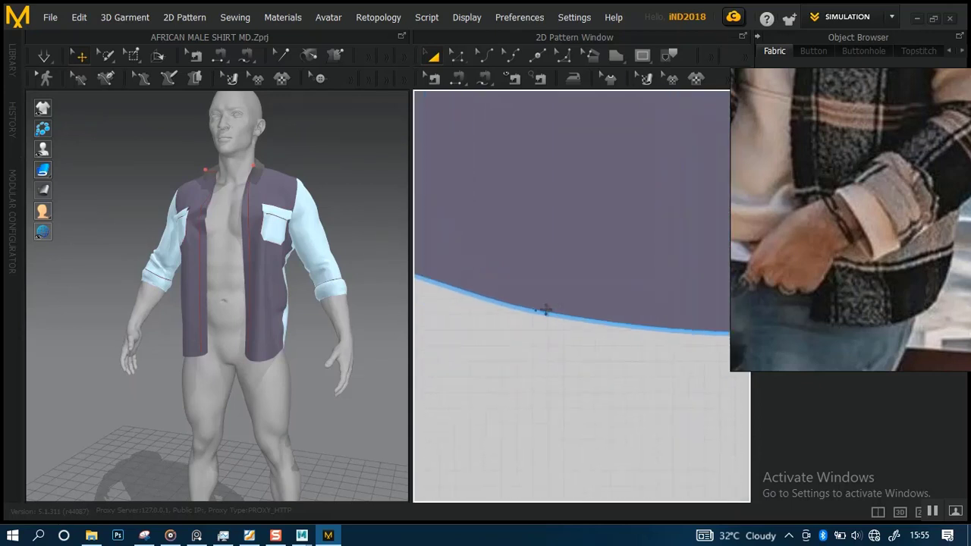
{"action": "scroll", "coordinate": [542, 310], "scroll_direction": "down", "scroll_amount": 2}
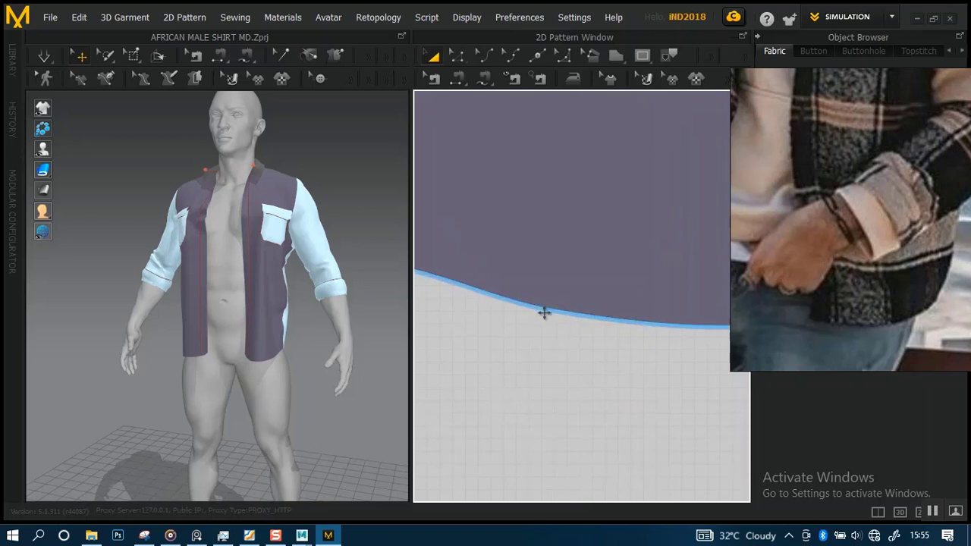
{"action": "left_click", "coordinate": [458, 56]}
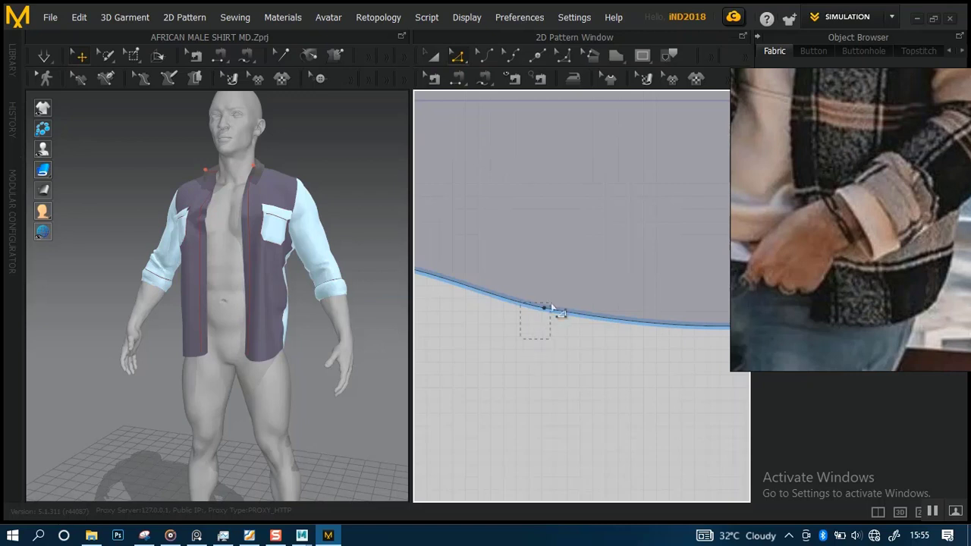
{"action": "left_click", "coordinate": [551, 307]}
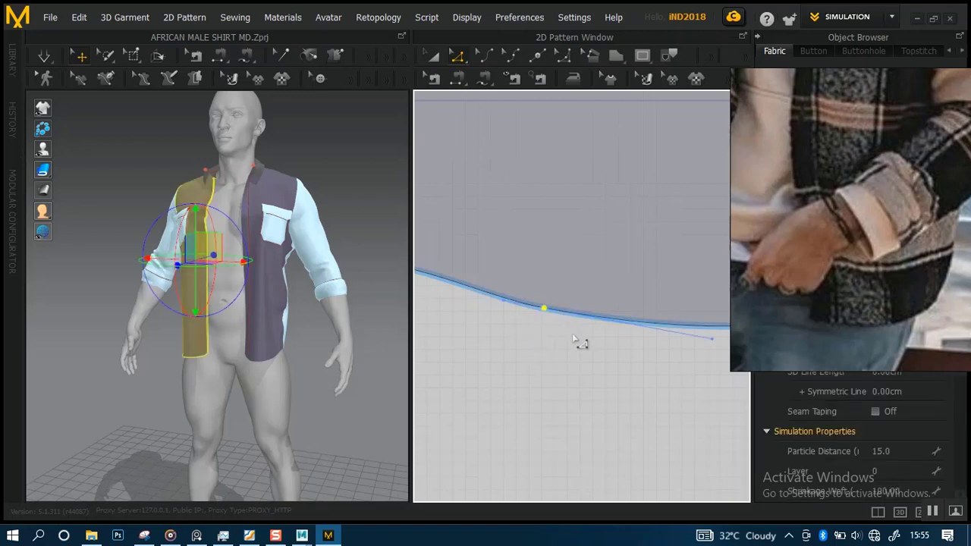
{"action": "scroll", "coordinate": [566, 251], "scroll_direction": "down", "scroll_amount": 3}
{"action": "scroll", "coordinate": [585, 299], "scroll_direction": "up", "scroll_amount": 4}
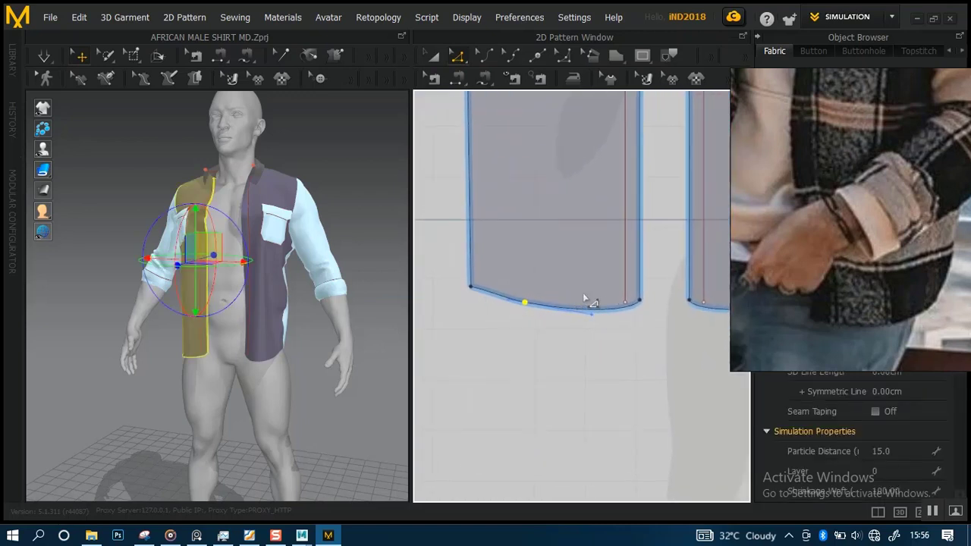
{"action": "right_click_drag", "start_coordinate": [633, 398], "coordinate": [632, 389], "text": "alt"}
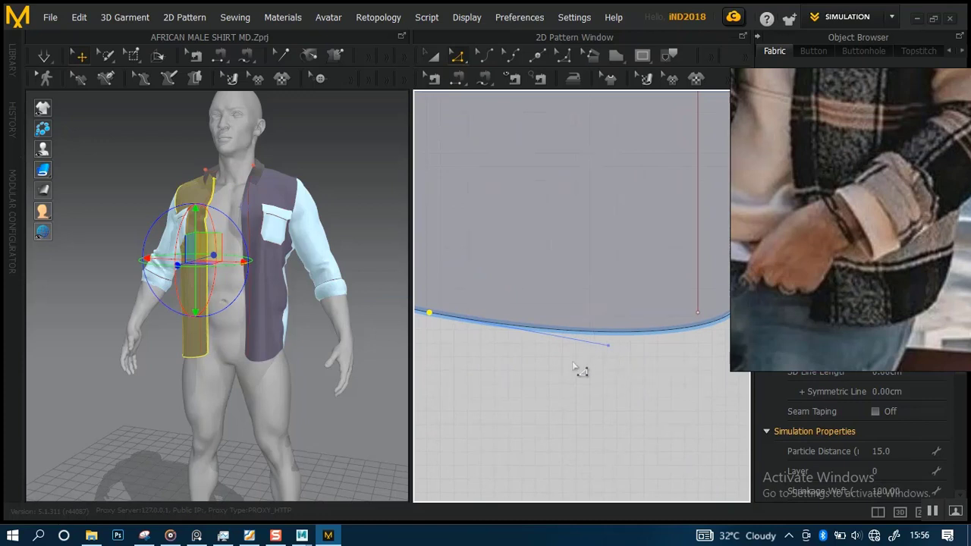
- Undo the curve edit on the front hem to compare it with the straight hem, then restore the curve
{"action": "key", "text": "ctrl+z"}
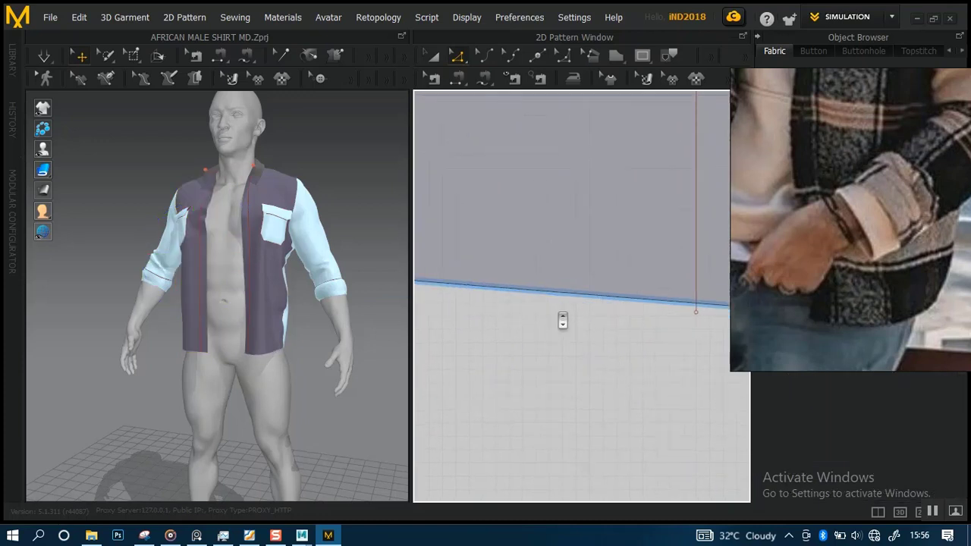
{"action": "scroll", "coordinate": [561, 319], "scroll_direction": "down", "scroll_amount": 3}
{"action": "right_click_drag", "start_coordinate": [581, 319], "coordinate": [561, 338]}
{"action": "middle_click_drag", "start_coordinate": [562, 339], "coordinate": [579, 350], "text": "alt"}
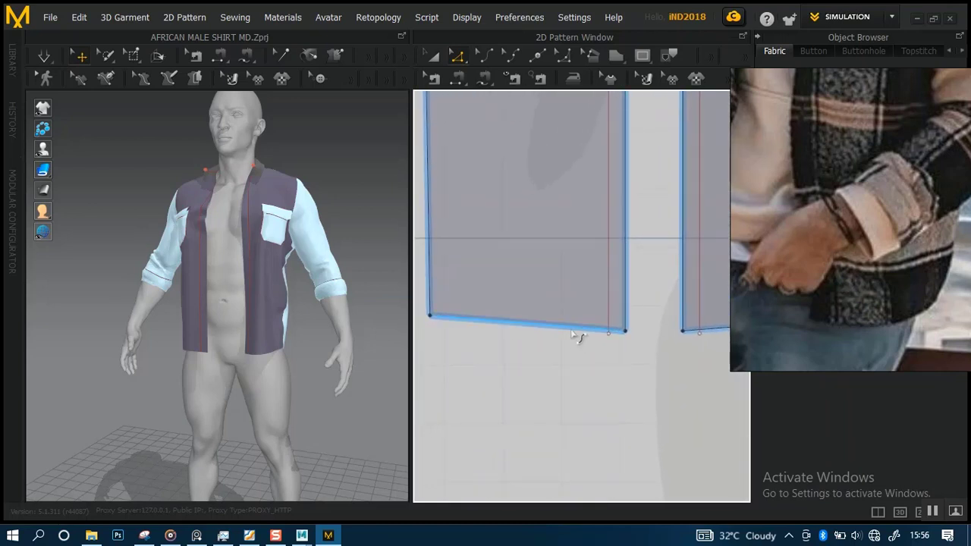
{"action": "right_click_drag", "start_coordinate": [574, 343], "coordinate": [580, 381], "text": "alt"}
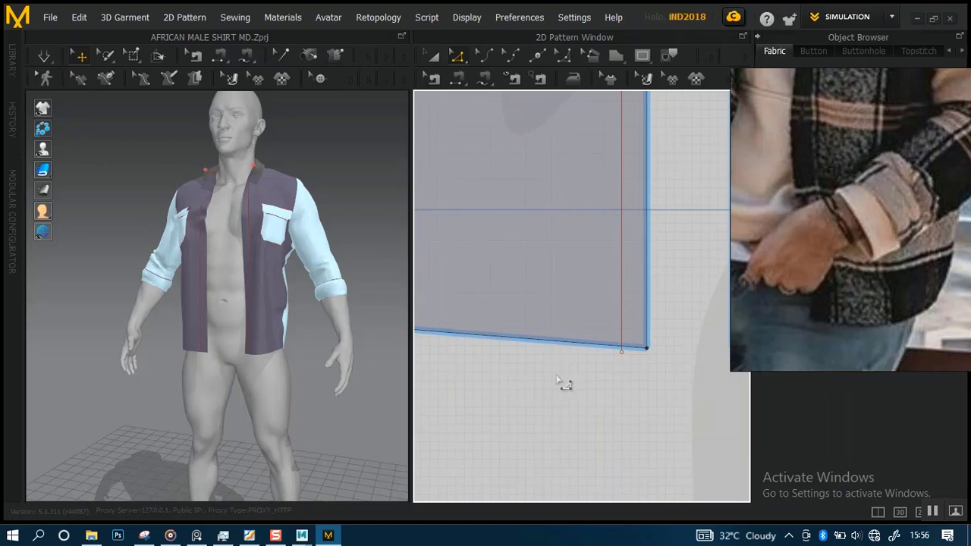
{"action": "key", "text": "ctrl+z"}
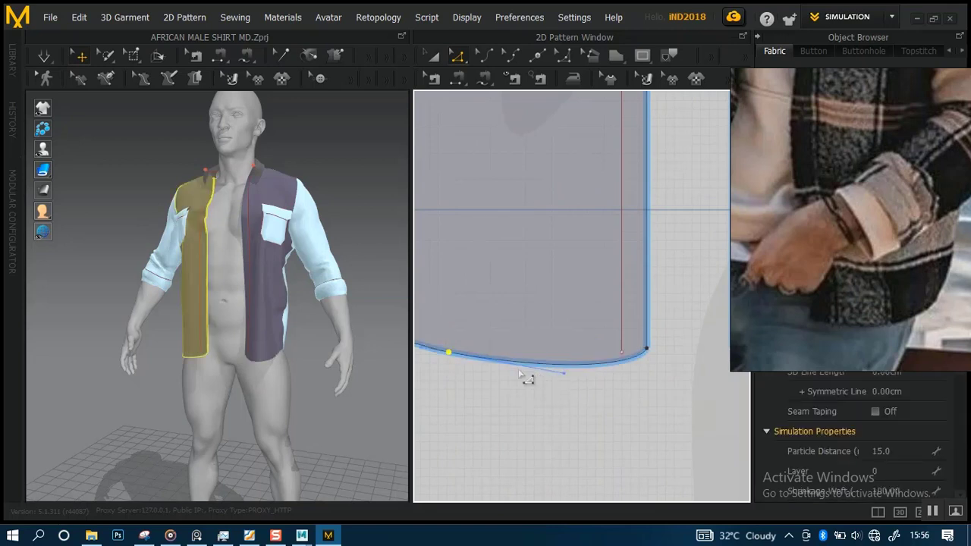
- Try to flatten the front pattern's long hem segment to about 23.0 cm by adjusting its curve handle
{"action": "middle_click_drag", "start_coordinate": [523, 377], "coordinate": [571, 369], "text": "alt"}
{"action": "right_click_drag", "start_coordinate": [597, 374], "coordinate": [610, 357], "text": "alt"}
{"action": "middle_click_drag", "start_coordinate": [607, 350], "coordinate": [593, 351]}
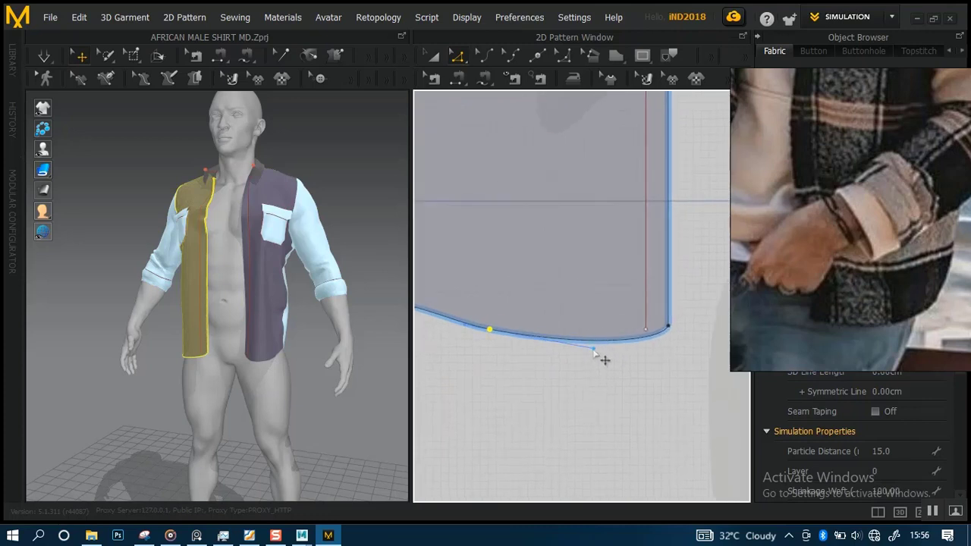
{"action": "left_click", "coordinate": [591, 340]}
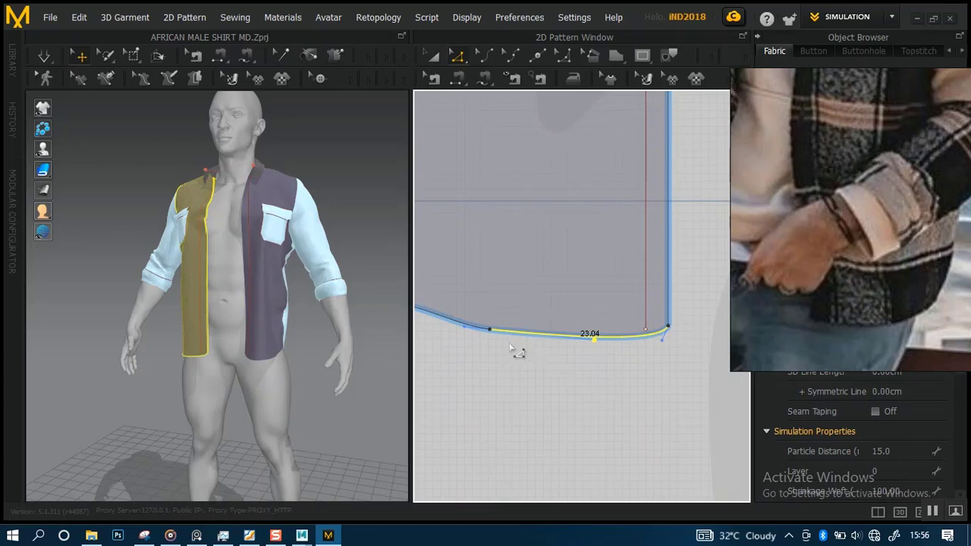
{"action": "key", "text": "ctrl+z"}
- Move the hem's curve point up and toward the side seam, making the long hem segment about 25.1 cm
{"action": "middle_click_drag", "start_coordinate": [510, 348], "coordinate": [615, 365]}
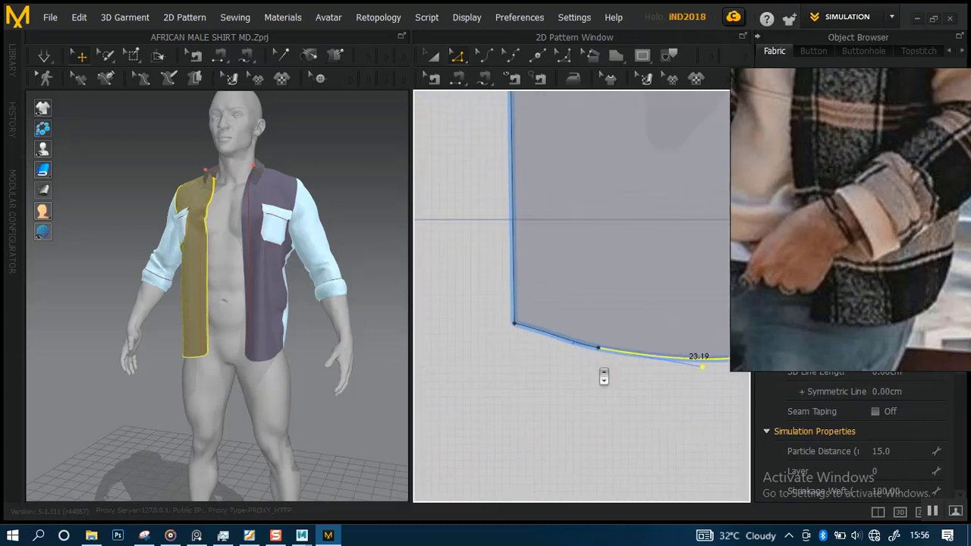
{"action": "scroll", "coordinate": [603, 375], "scroll_direction": "up", "scroll_amount": 2}
{"action": "left_click", "coordinate": [611, 379]}
{"action": "left_click", "coordinate": [611, 372]}
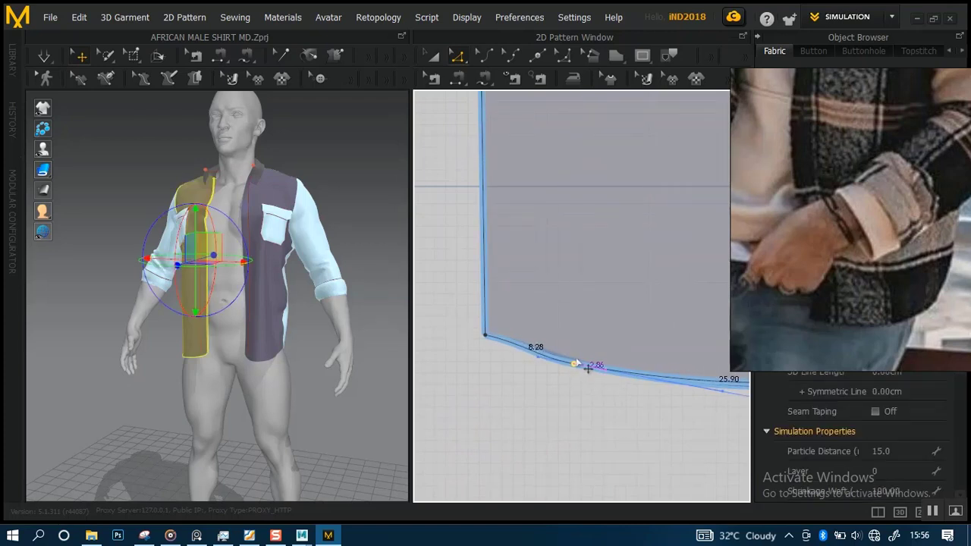
{"action": "left_click_drag", "start_coordinate": [587, 368], "coordinate": [593, 366]}
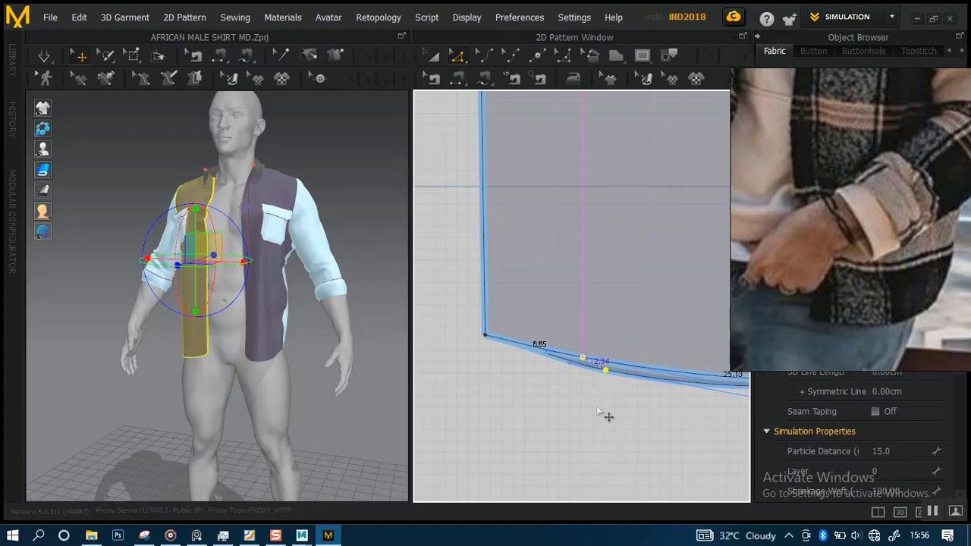
{"action": "left_click_drag", "start_coordinate": [596, 406], "coordinate": [596, 403]}
- Flatten the hem curve near the centre-front corner with its curve handle, leaving the segment about 24.9 cm long
{"action": "middle_click_drag", "start_coordinate": [628, 389], "coordinate": [546, 378]}
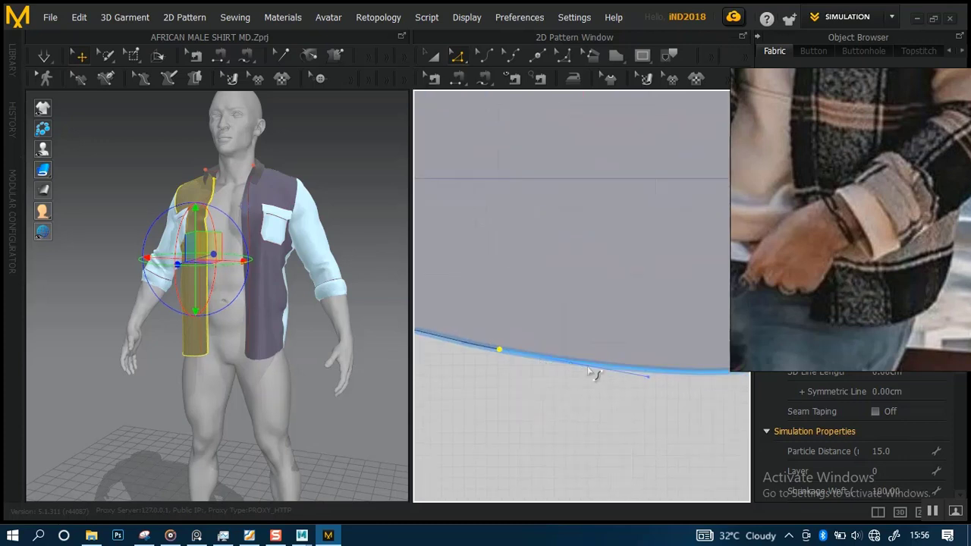
{"action": "scroll", "coordinate": [596, 374], "scroll_direction": "down", "scroll_amount": 4}
{"action": "middle_click_drag", "start_coordinate": [612, 354], "coordinate": [559, 345]}
{"action": "scroll", "coordinate": [619, 390], "scroll_direction": "up", "scroll_amount": 5}
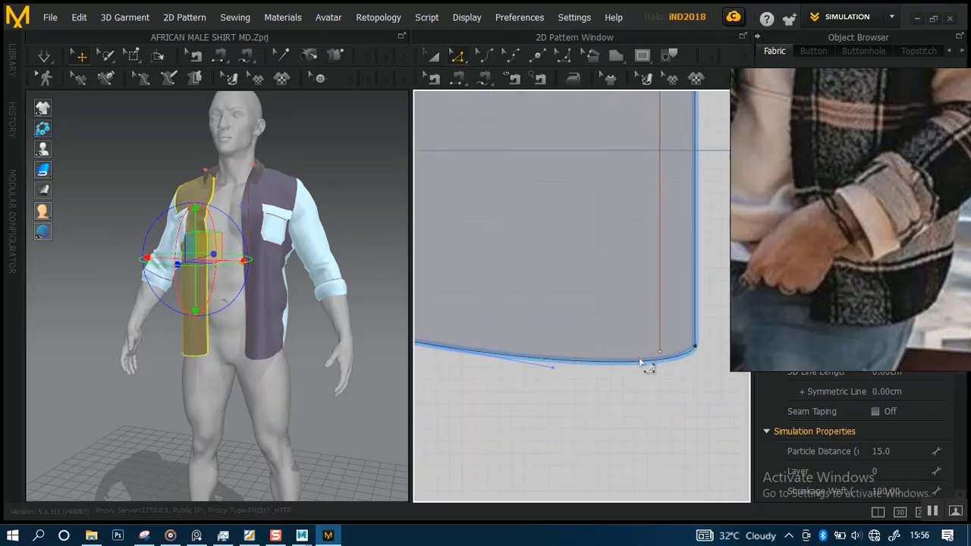
{"action": "left_click", "coordinate": [641, 366]}
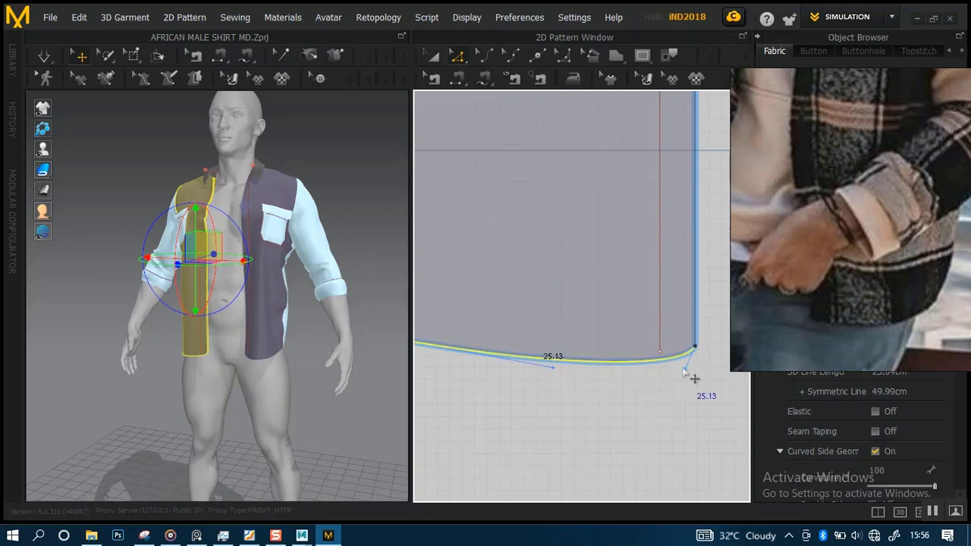
{"action": "left_click_drag", "start_coordinate": [685, 370], "coordinate": [678, 367]}
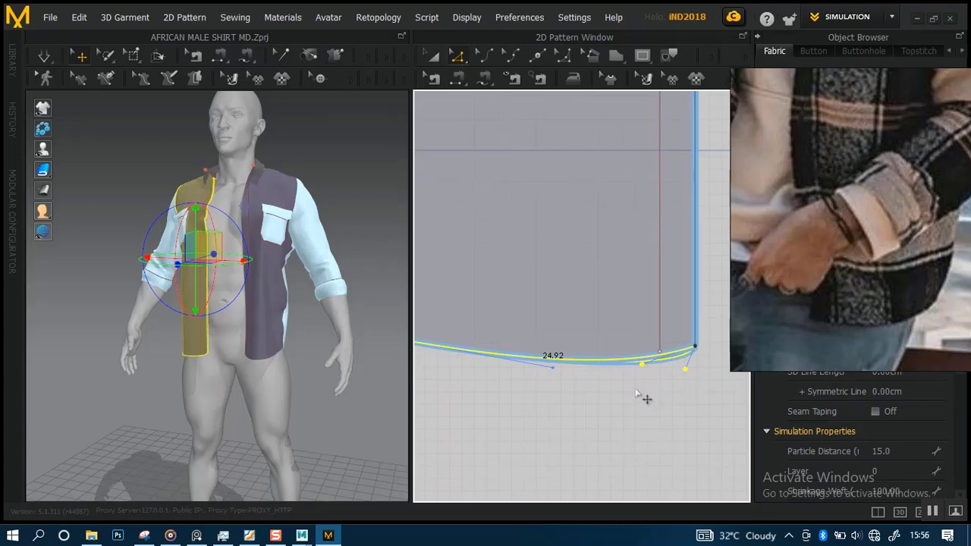
- Return to the Transform Pattern tool and clear the selection of the front pattern
{"action": "scroll", "coordinate": [622, 400], "scroll_direction": "down", "scroll_amount": 5}
{"action": "right_click_drag", "start_coordinate": [581, 310], "coordinate": [545, 348]}
{"action": "scroll", "coordinate": [314, 344], "scroll_direction": "up", "scroll_amount": 3}
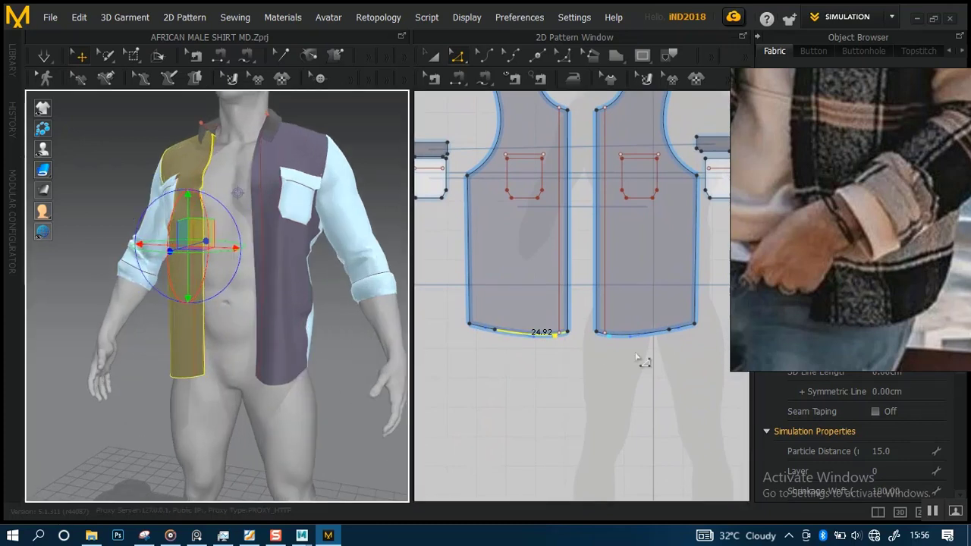
{"action": "scroll", "coordinate": [626, 390], "scroll_direction": "up", "scroll_amount": 2}
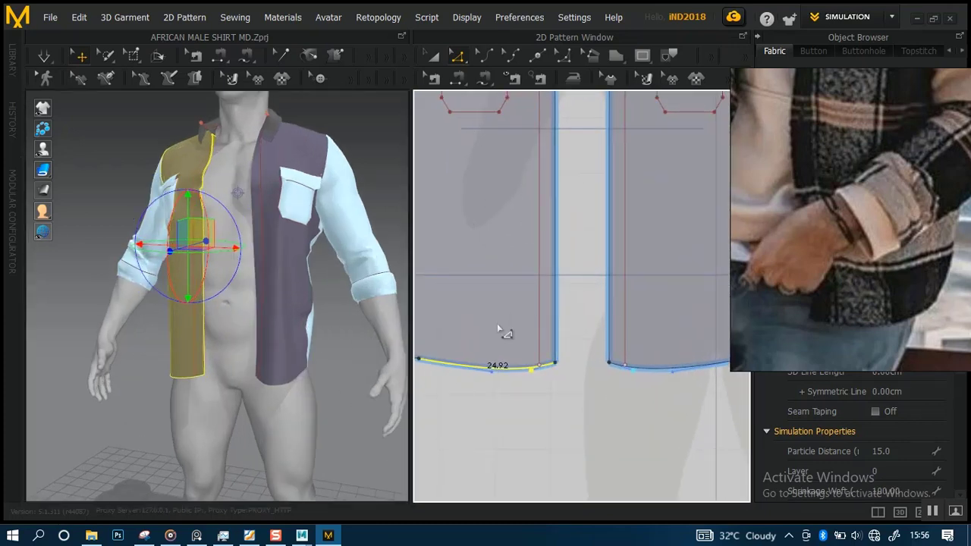
{"action": "left_click", "coordinate": [446, 59]}
{"action": "left_click", "coordinate": [574, 324]}
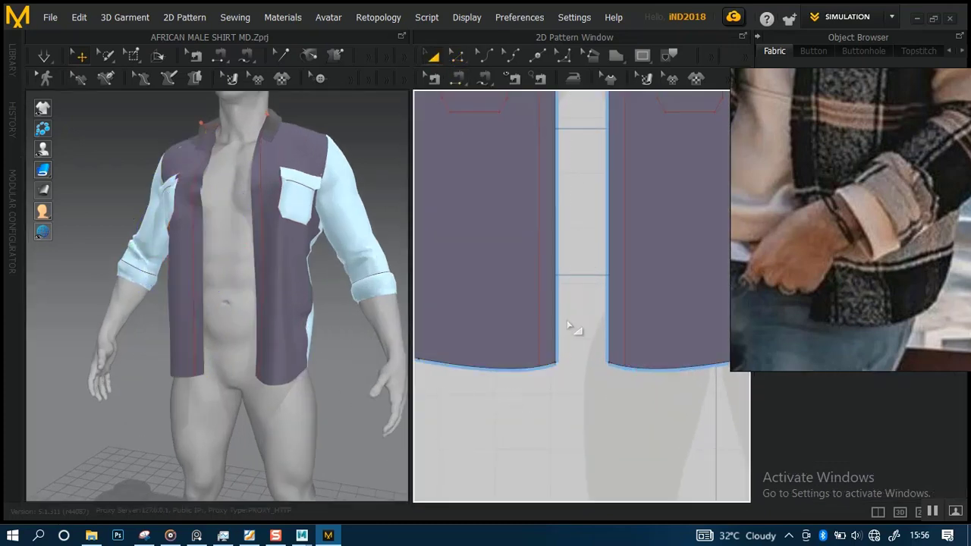
- Examine the reshaped front hem on the avatar from several angles and compare it with the 2D patterns
{"action": "mouse_move", "coordinate": [314, 330]}
{"action": "right_mouse_down"}
{"action": "mouse_move", "coordinate": [366, 325]}
{"action": "mouse_move", "coordinate": [312, 321]}
{"action": "right_mouse_up"}
{"action": "scroll", "coordinate": [269, 353], "scroll_direction": "up", "scroll_amount": 4}
{"action": "scroll", "coordinate": [280, 373], "scroll_direction": "up", "scroll_amount": 2}
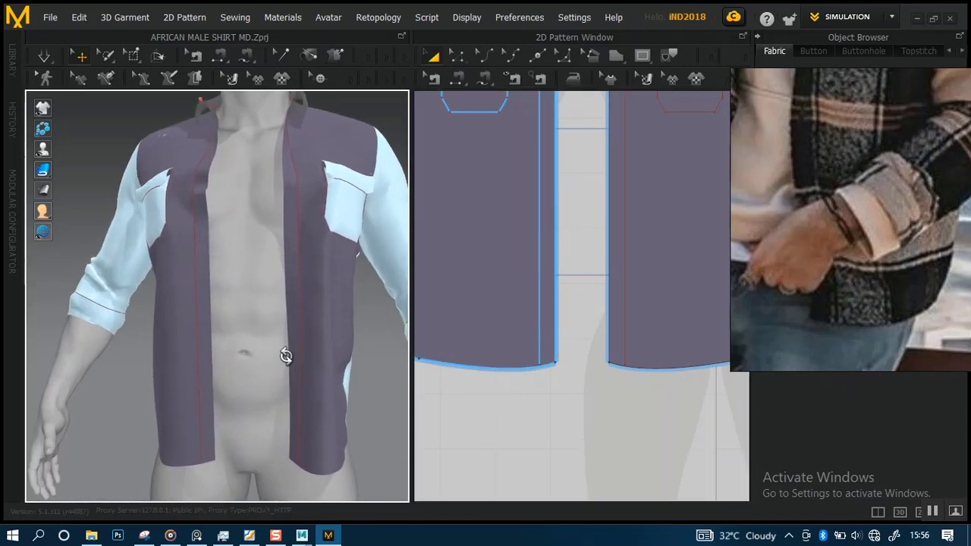
{"action": "mouse_move", "coordinate": [284, 353]}
{"action": "right_mouse_down"}
{"action": "mouse_move", "coordinate": [293, 384]}
{"action": "mouse_move", "coordinate": [299, 362]}
{"action": "mouse_move", "coordinate": [280, 341]}
{"action": "mouse_move", "coordinate": [234, 336]}
{"action": "mouse_move", "coordinate": [292, 353]}
{"action": "right_mouse_up"}
{"action": "scroll", "coordinate": [256, 321], "scroll_direction": "down", "scroll_amount": 3}
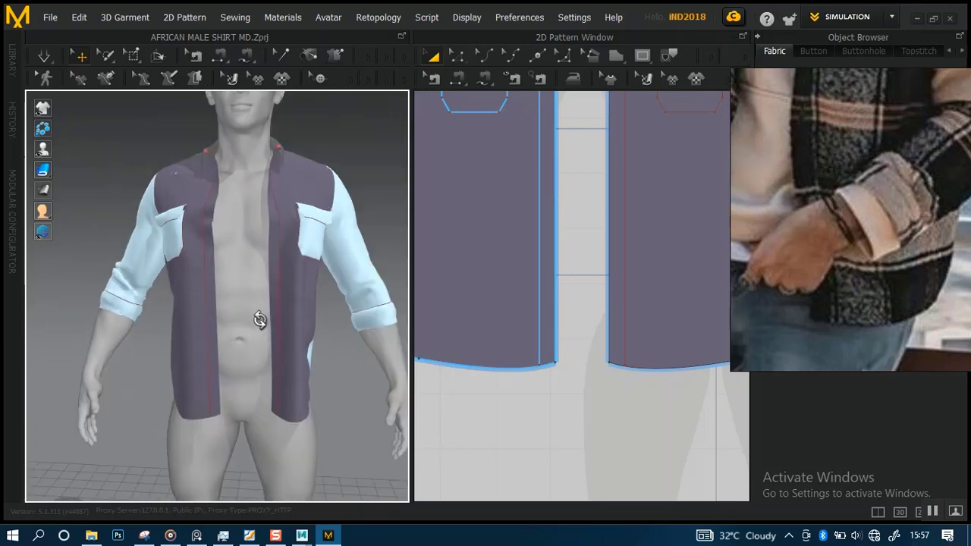
{"action": "mouse_move", "coordinate": [255, 321]}
{"action": "right_mouse_down"}
{"action": "mouse_move", "coordinate": [310, 321]}
{"action": "mouse_move", "coordinate": [263, 327]}
{"action": "mouse_move", "coordinate": [286, 344]}
{"action": "mouse_move", "coordinate": [233, 330]}
{"action": "mouse_move", "coordinate": [251, 325]}
{"action": "right_mouse_up"}
{"action": "scroll", "coordinate": [308, 374], "scroll_direction": "up", "scroll_amount": 3}
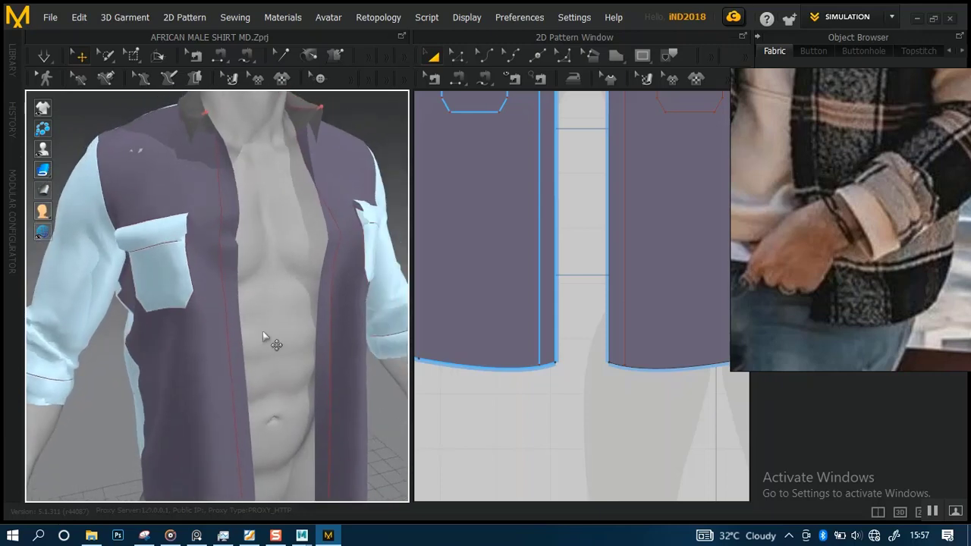
{"action": "scroll", "coordinate": [251, 325], "scroll_direction": "down", "scroll_amount": 3}
{"action": "right_click_drag", "start_coordinate": [251, 283], "coordinate": [223, 288]}
{"action": "scroll", "coordinate": [580, 288], "scroll_direction": "down", "scroll_amount": 4}
{"action": "scroll", "coordinate": [546, 288], "scroll_direction": "up", "scroll_amount": 5}
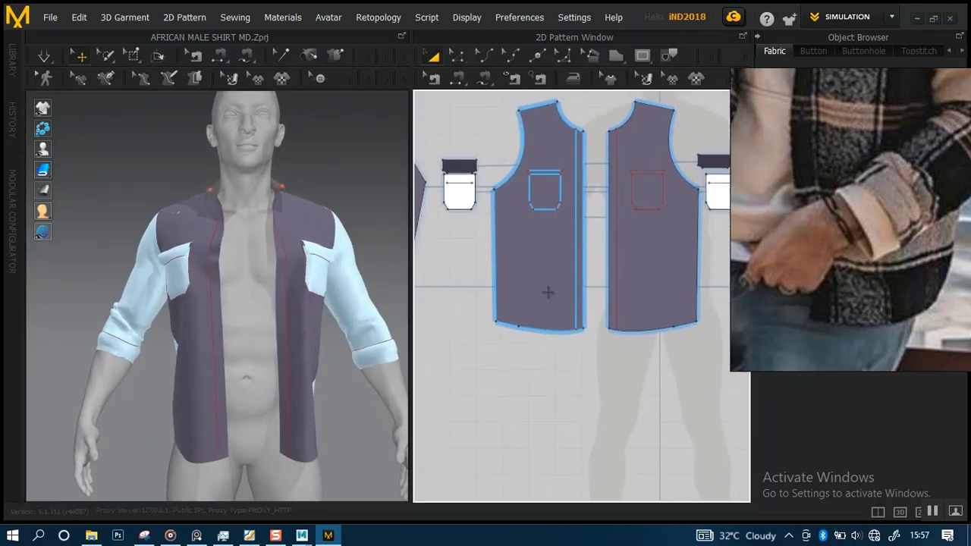
{"action": "right_click_drag", "start_coordinate": [226, 348], "coordinate": [275, 321]}
{"action": "scroll", "coordinate": [277, 332], "scroll_direction": "up", "scroll_amount": 3}
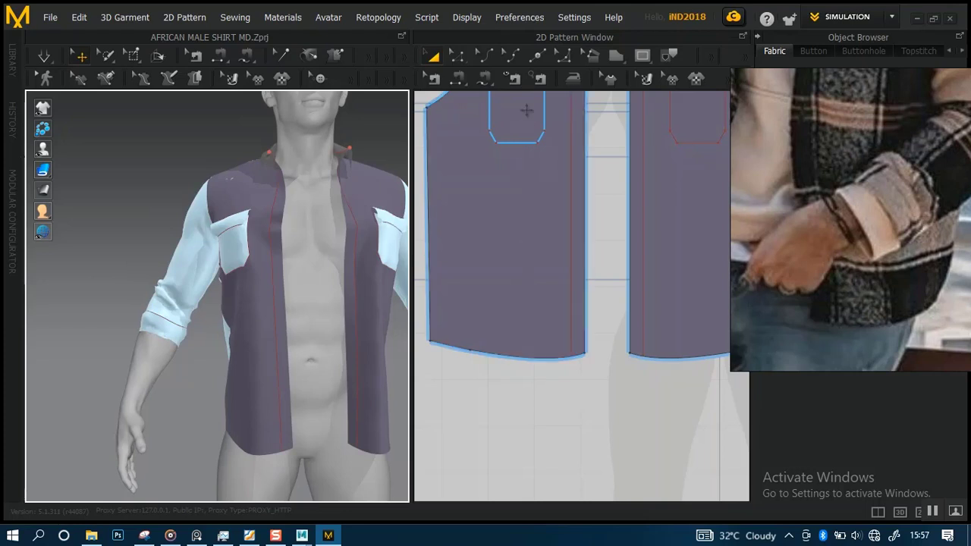
- Flatten the front hem's long curve segment to about 24.8 cm and pull the avatar's left front panel while the garment simulates
{"action": "left_click", "coordinate": [539, 356]}
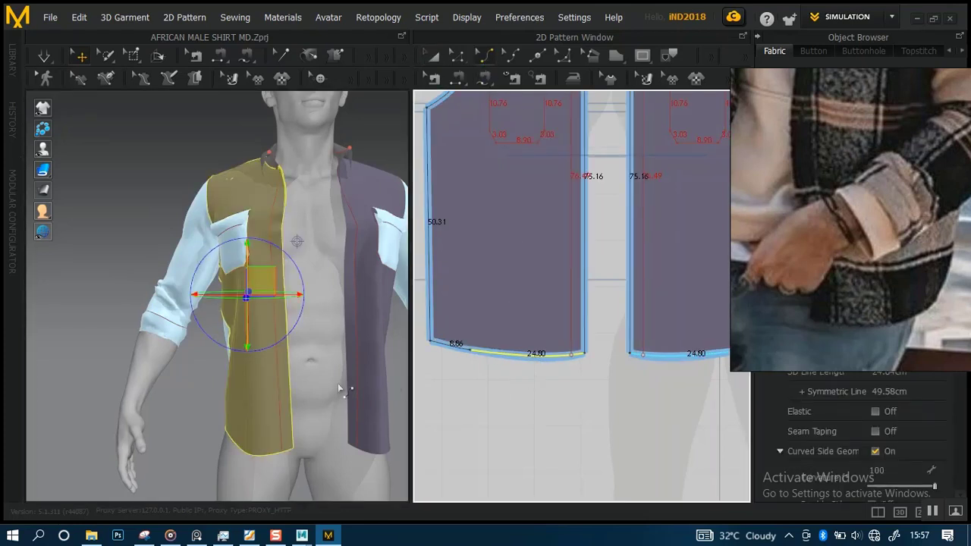
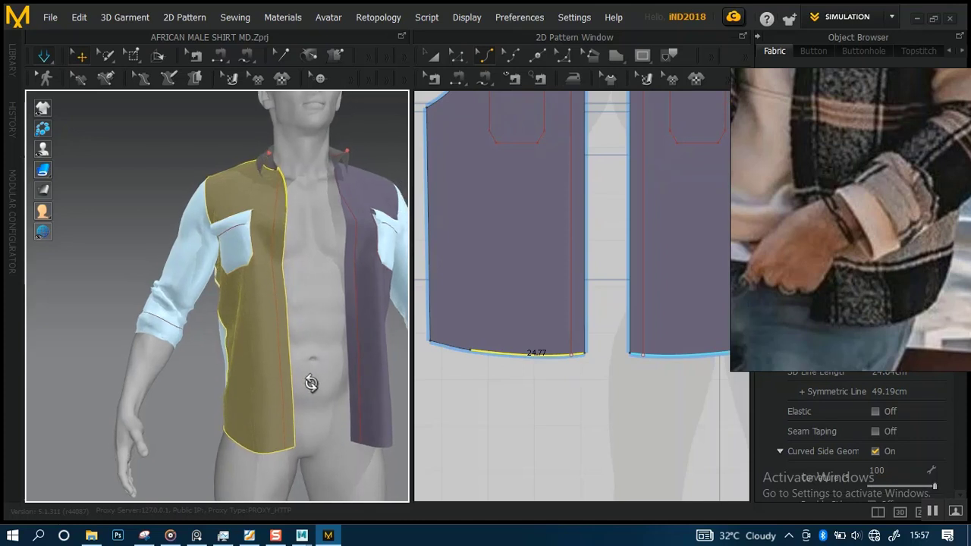
{"action": "right_click_drag", "start_coordinate": [307, 385], "coordinate": [256, 299]}
{"action": "left_click_drag", "start_coordinate": [252, 276], "coordinate": [295, 295]}
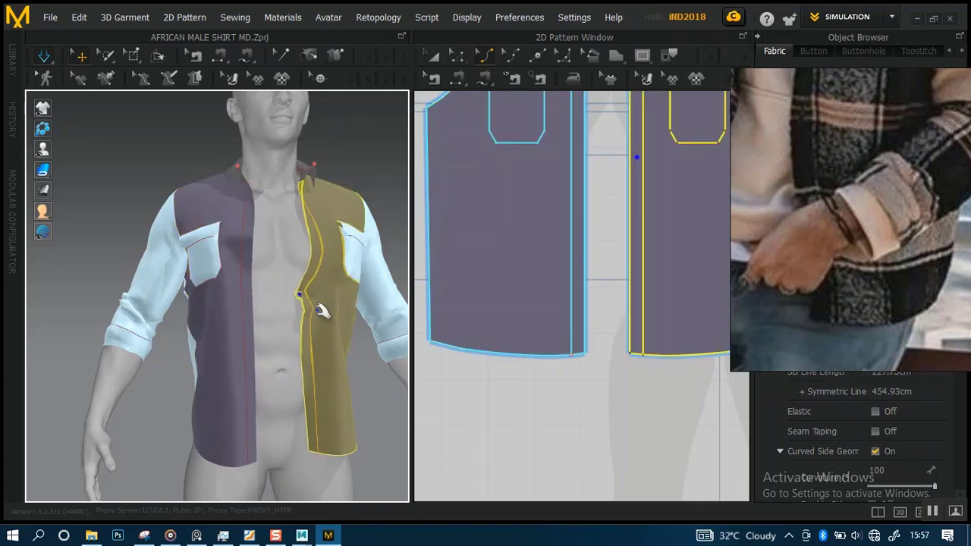
{"action": "right_click_drag", "start_coordinate": [331, 331], "coordinate": [304, 338]}
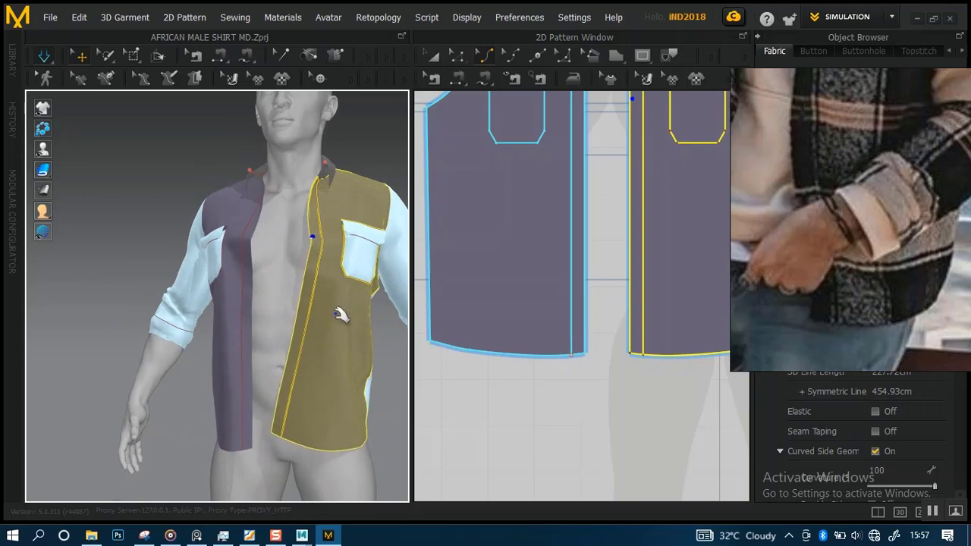
- Examine how the front panels and the reshaped hem fall on the avatar from the front and both sides
{"action": "right_click_drag", "start_coordinate": [298, 348], "coordinate": [317, 339]}
{"action": "middle_click_drag", "start_coordinate": [318, 339], "coordinate": [341, 313]}
{"action": "scroll", "coordinate": [319, 349], "scroll_direction": "up", "scroll_amount": 2}
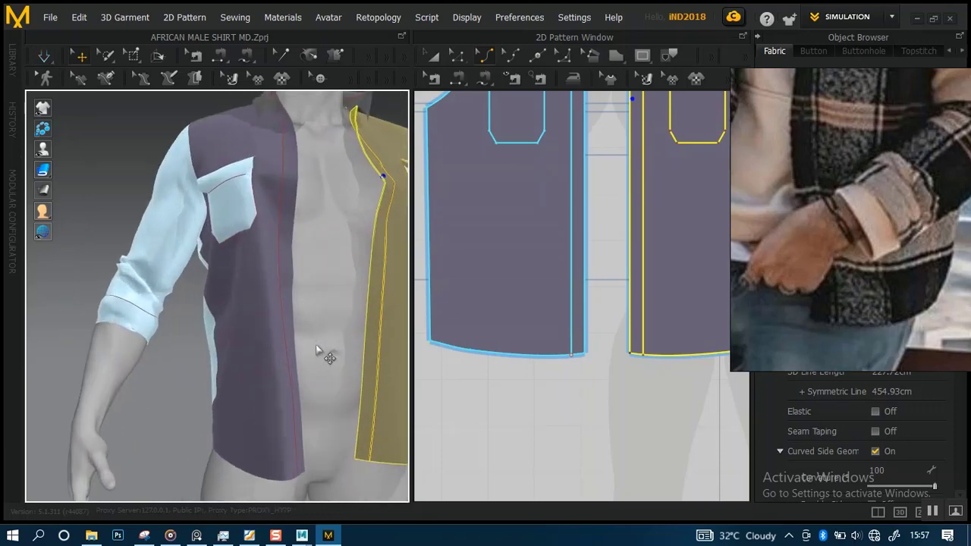
{"action": "right_click_drag", "start_coordinate": [319, 351], "coordinate": [254, 340]}
{"action": "middle_click_drag", "start_coordinate": [300, 340], "coordinate": [219, 386]}
{"action": "right_click_drag", "start_coordinate": [262, 352], "coordinate": [184, 347]}
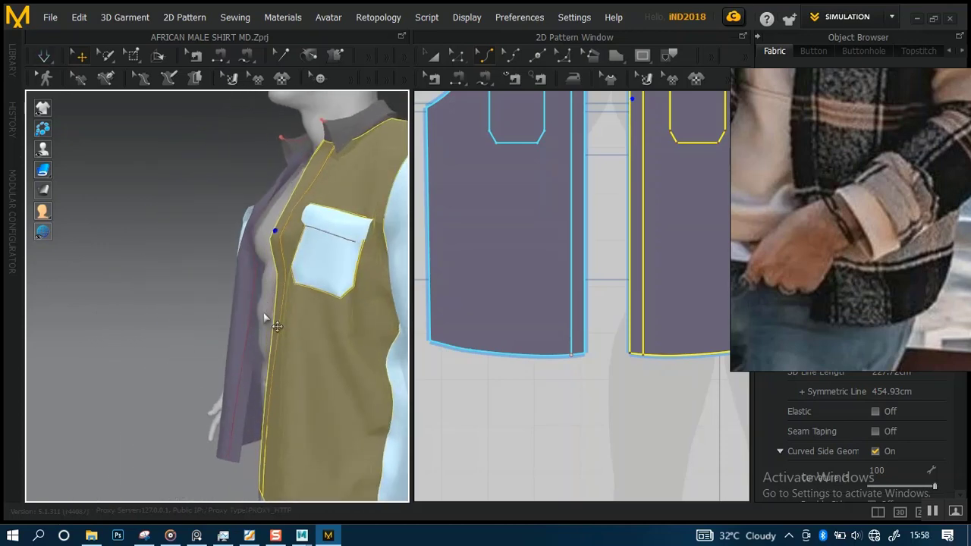
{"action": "right_click_drag", "start_coordinate": [265, 317], "coordinate": [326, 321]}
{"action": "middle_click_drag", "start_coordinate": [303, 329], "coordinate": [310, 320]}
{"action": "right_click_drag", "start_coordinate": [299, 319], "coordinate": [326, 326]}
{"action": "middle_click_drag", "start_coordinate": [315, 327], "coordinate": [315, 294]}
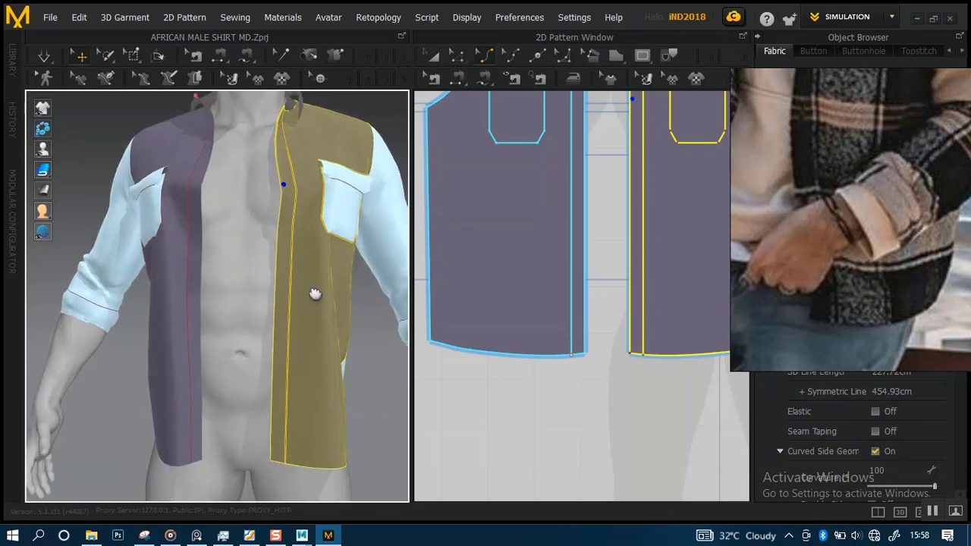
- Pull the avatar's left front panel toward centre front at its hem corner and midway up the opening edge during simulation
{"action": "right_click_drag", "start_coordinate": [314, 294], "coordinate": [285, 334]}
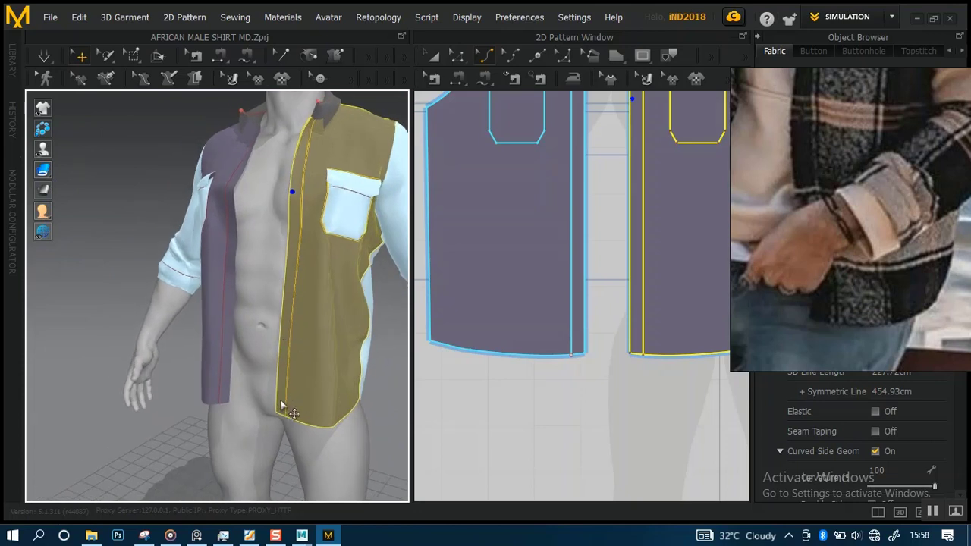
{"action": "left_click_drag", "start_coordinate": [282, 408], "coordinate": [265, 426]}
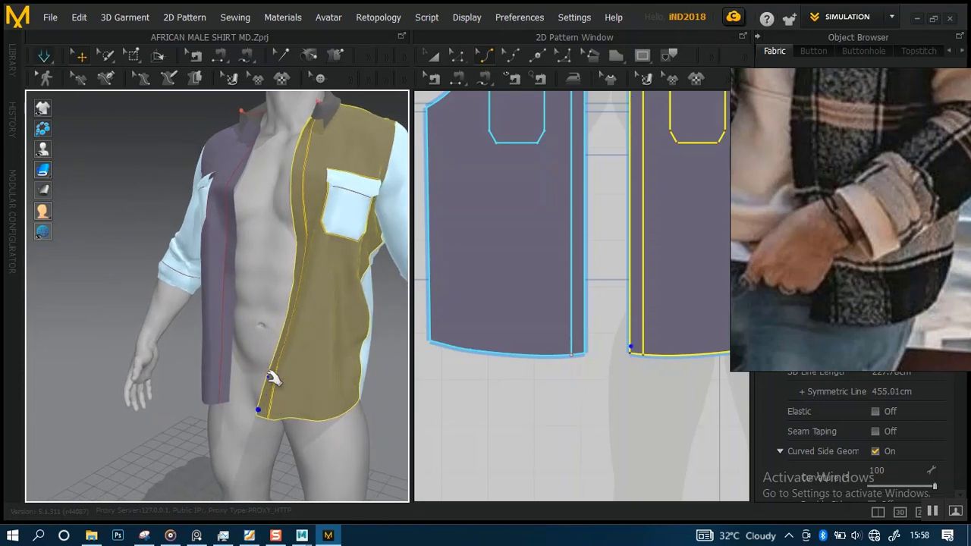
{"action": "left_click_drag", "start_coordinate": [297, 258], "coordinate": [285, 261]}
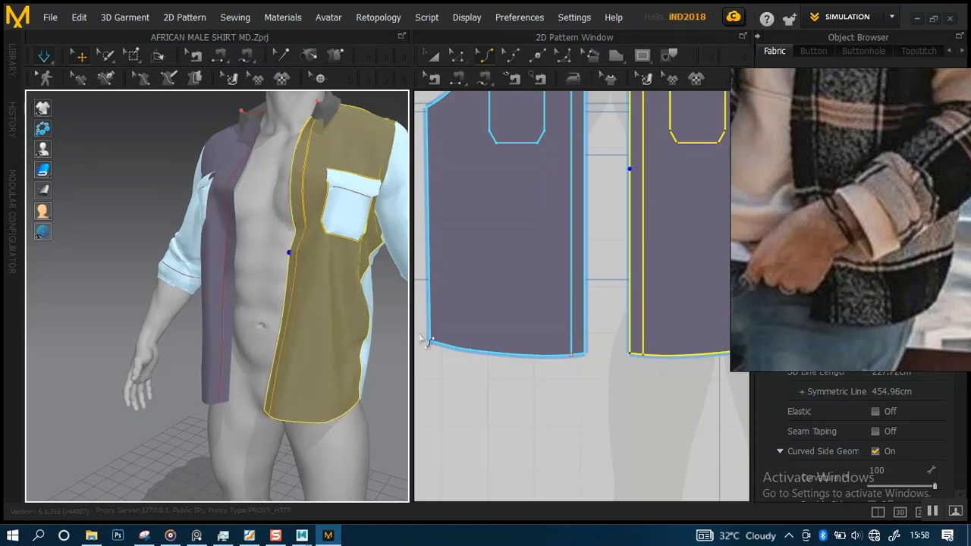
- Unfreeze both chest pockets together with their flaps and clear the selection
{"action": "middle_click_drag", "start_coordinate": [568, 349], "coordinate": [568, 483]}
{"action": "scroll", "coordinate": [538, 288], "scroll_direction": "down", "scroll_amount": 4}
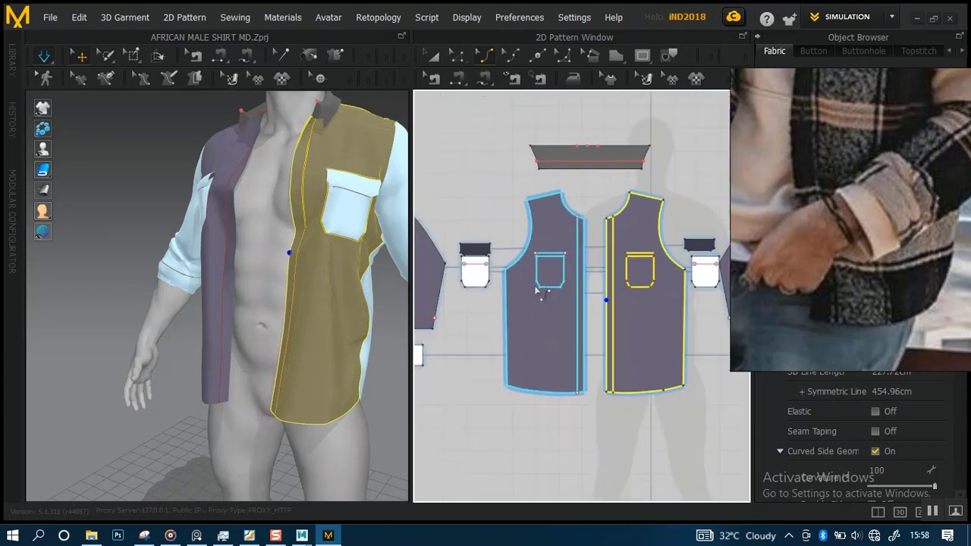
{"action": "middle_click_drag", "start_coordinate": [537, 288], "coordinate": [580, 290]}
{"action": "scroll", "coordinate": [514, 244], "scroll_direction": "up", "scroll_amount": 2}
{"action": "left_click", "coordinate": [514, 241]}
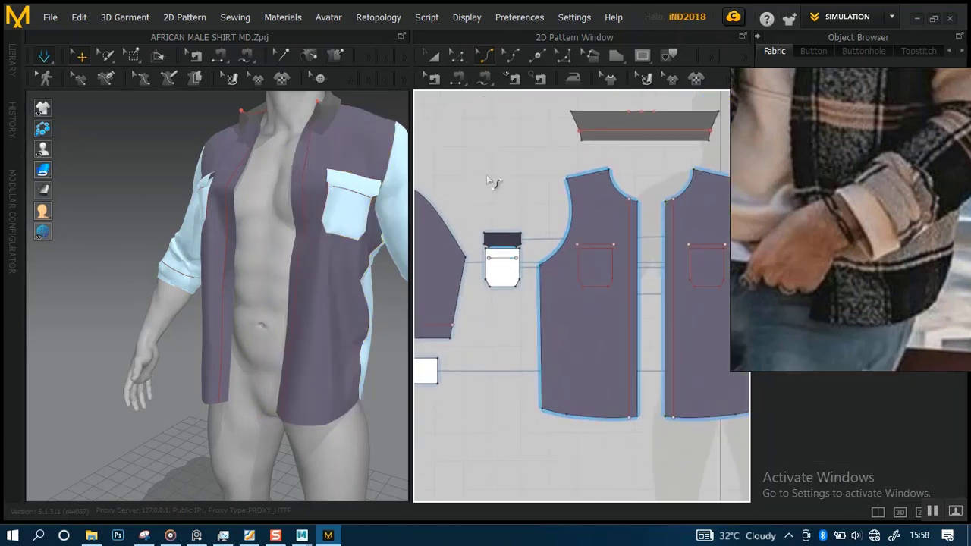
{"action": "left_click", "coordinate": [502, 259]}
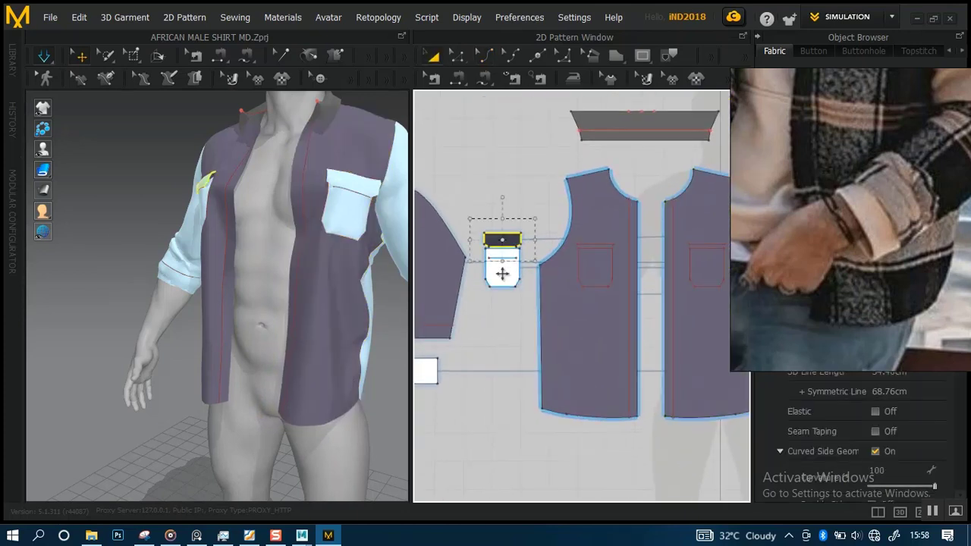
{"action": "scroll", "coordinate": [549, 282], "scroll_direction": "down", "scroll_amount": 1}
{"action": "middle_click_drag", "start_coordinate": [523, 297], "coordinate": [435, 307]}
{"action": "left_click", "coordinate": [661, 282]}
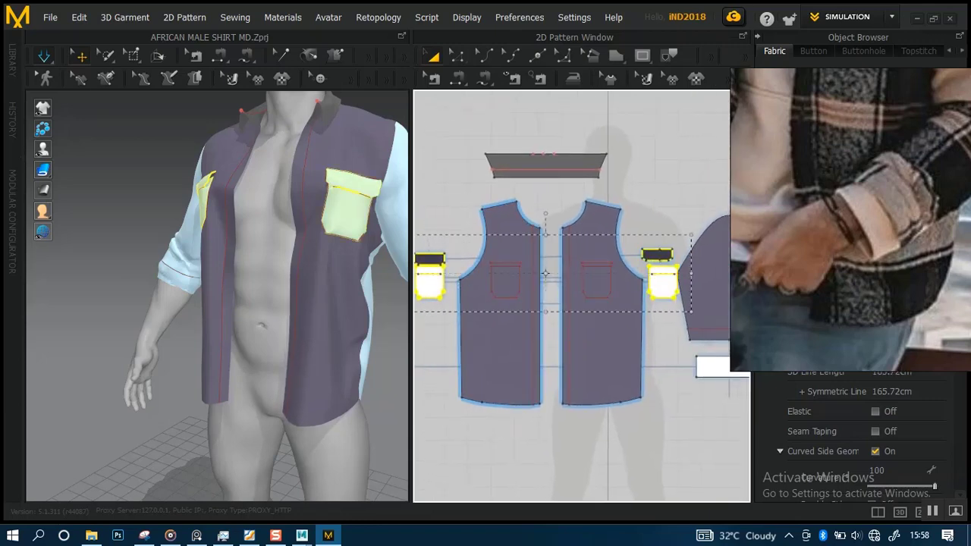
{"action": "right_click", "coordinate": [659, 284]}
{"action": "left_click", "coordinate": [560, 455]}
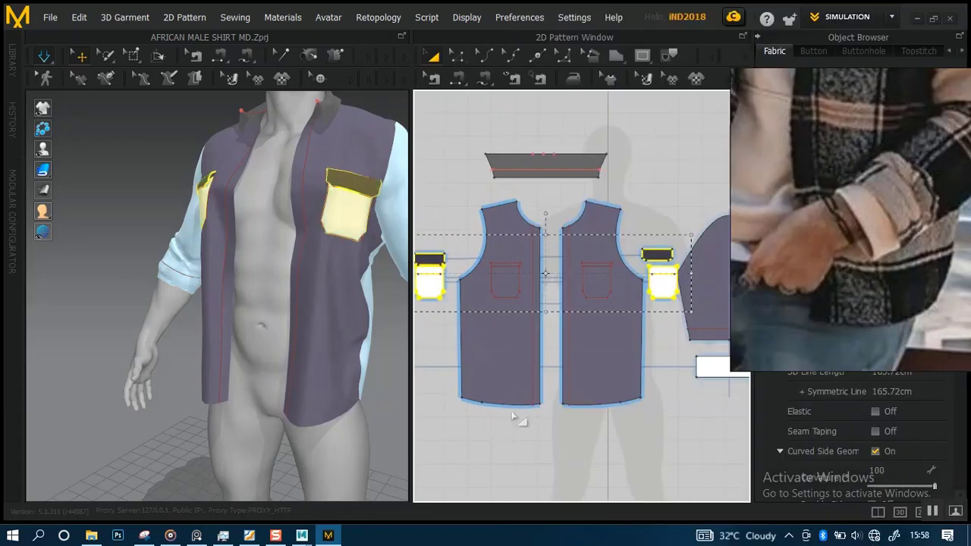
{"action": "left_click", "coordinate": [288, 324]}
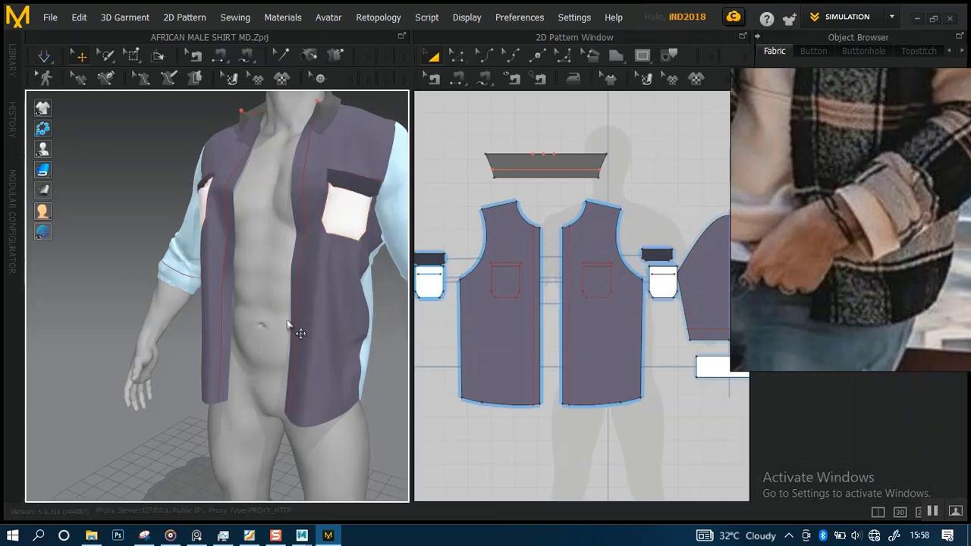
- Simulate the garment and pull the avatar's left front opening edge down and toward centre front around waist height
{"action": "scroll", "coordinate": [268, 320], "scroll_direction": "up", "scroll_amount": 3}
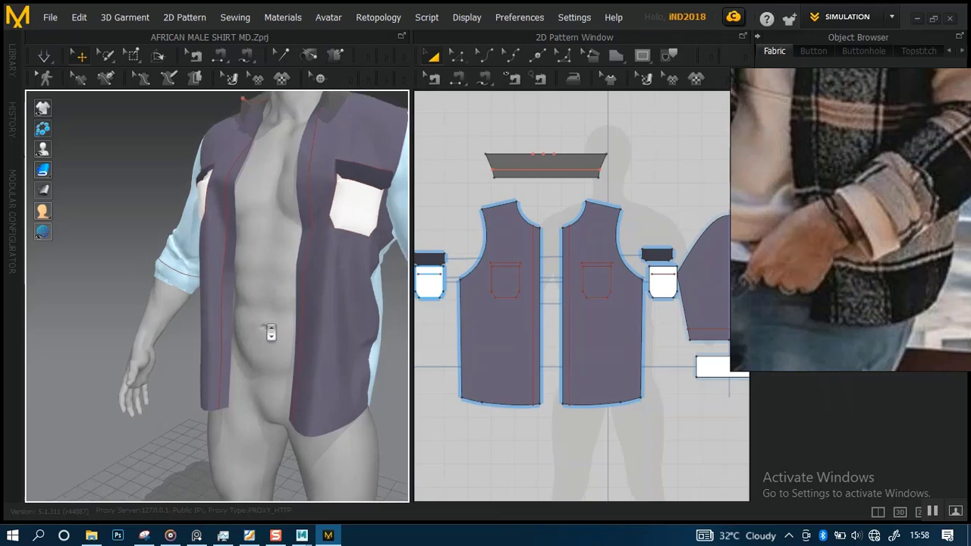
{"action": "middle_click_drag", "start_coordinate": [297, 308], "coordinate": [270, 304]}
{"action": "left_click", "coordinate": [258, 247]}
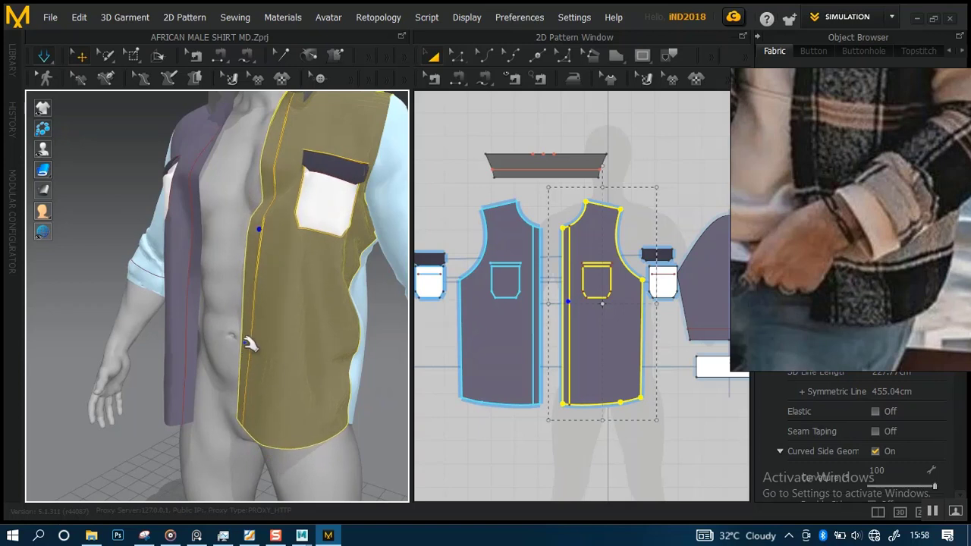
{"action": "left_click_drag", "start_coordinate": [260, 200], "coordinate": [243, 305]}
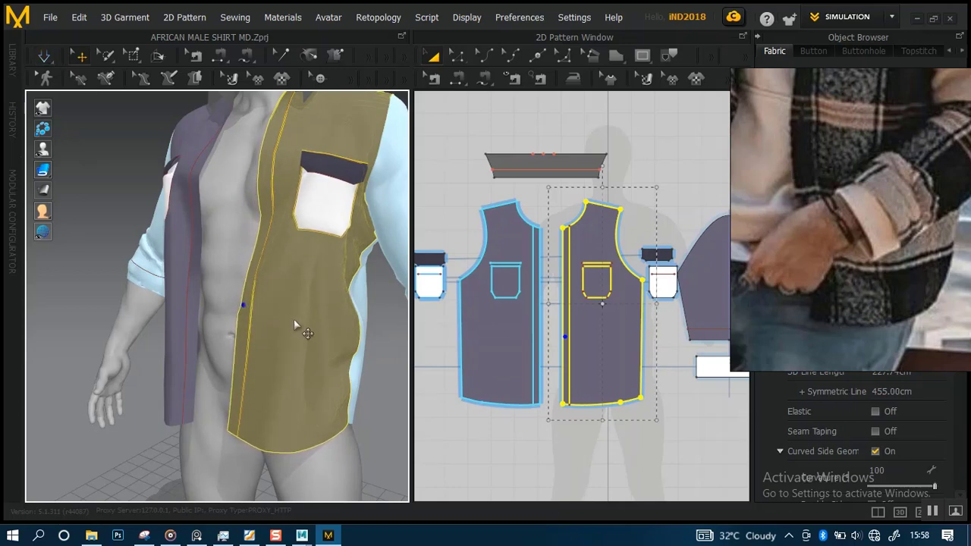
- Adjust the drape of the avatar's left front by pulling its placket beside the chest pocket, checking it from both sides
{"action": "right_click_drag", "start_coordinate": [295, 323], "coordinate": [364, 325]}
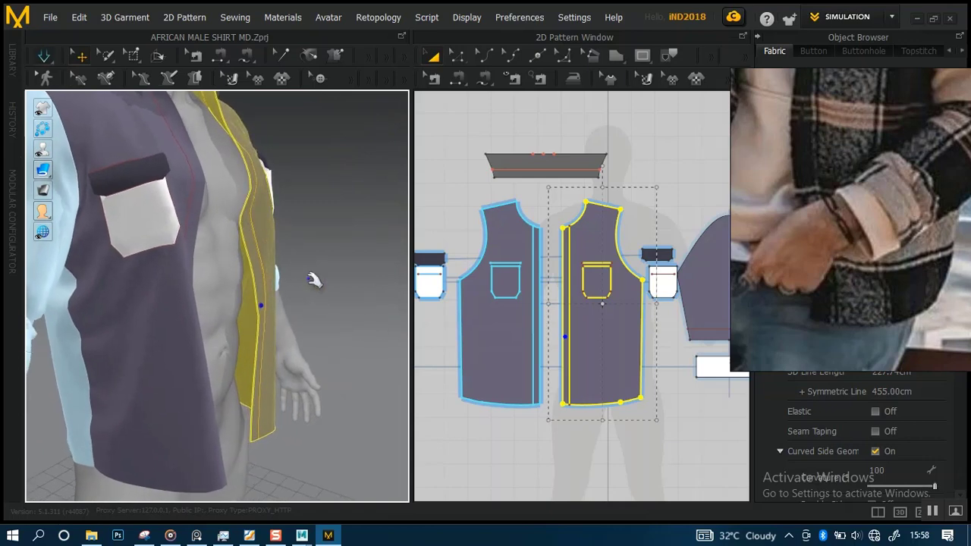
{"action": "left_click", "coordinate": [313, 306]}
{"action": "right_click_drag", "start_coordinate": [302, 304], "coordinate": [368, 245]}
{"action": "left_click", "coordinate": [349, 266]}
{"action": "right_click_drag", "start_coordinate": [244, 302], "coordinate": [219, 258]}
{"action": "scroll", "coordinate": [238, 321], "scroll_direction": "up", "scroll_amount": 2}
{"action": "left_click", "coordinate": [195, 263]}
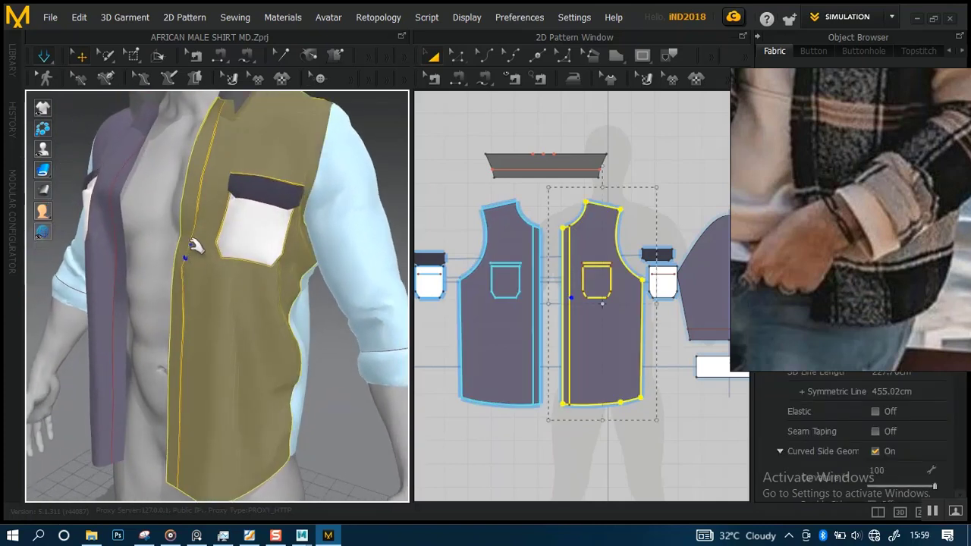
{"action": "left_click_drag", "start_coordinate": [196, 246], "coordinate": [186, 247]}
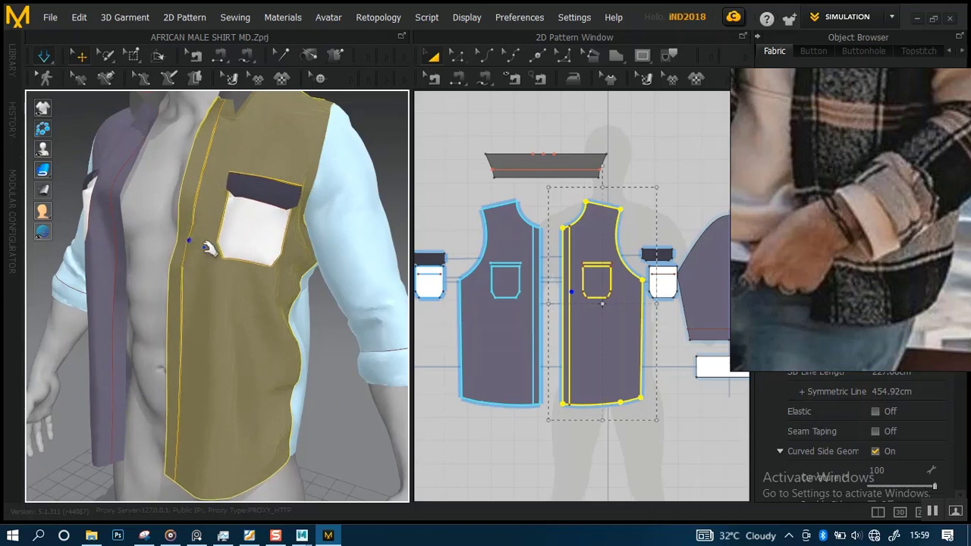
- Pull the avatar's left placket slightly outward below the chest and again farther down toward the hem
{"action": "right_click_drag", "start_coordinate": [209, 249], "coordinate": [183, 240]}
{"action": "left_click_drag", "start_coordinate": [175, 242], "coordinate": [165, 238]}
{"action": "left_click_drag", "start_coordinate": [170, 282], "coordinate": [167, 361]}
{"action": "right_click_drag", "start_coordinate": [260, 320], "coordinate": [208, 319]}
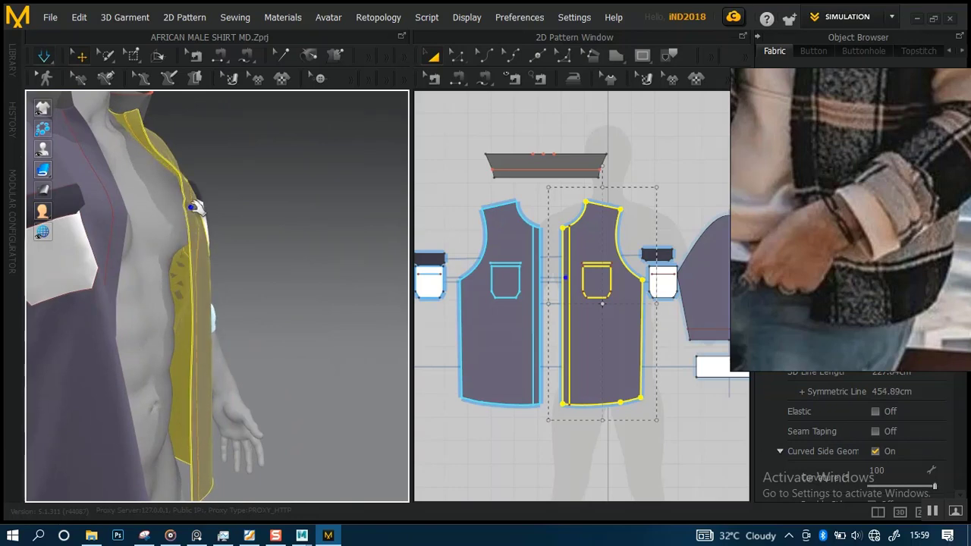
{"action": "right_click_drag", "start_coordinate": [228, 252], "coordinate": [217, 329]}
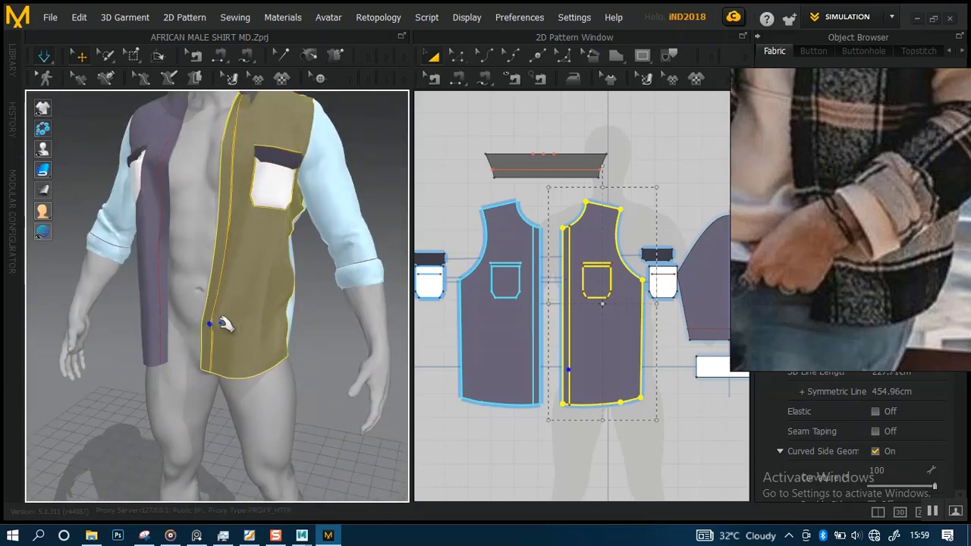
- Pull the avatar's left front toward the side seam above waist height and inspect its drape from the side
{"action": "mouse_move", "coordinate": [277, 310]}
{"action": "right_mouse_down"}
{"action": "mouse_move", "coordinate": [308, 314]}
{"action": "mouse_move", "coordinate": [271, 300]}
{"action": "right_mouse_up"}
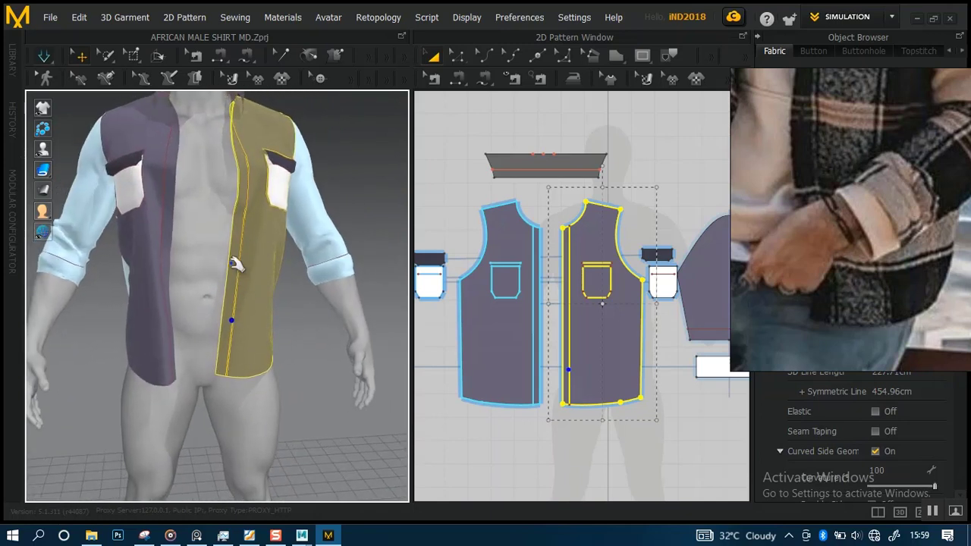
{"action": "left_click_drag", "start_coordinate": [233, 264], "coordinate": [247, 245]}
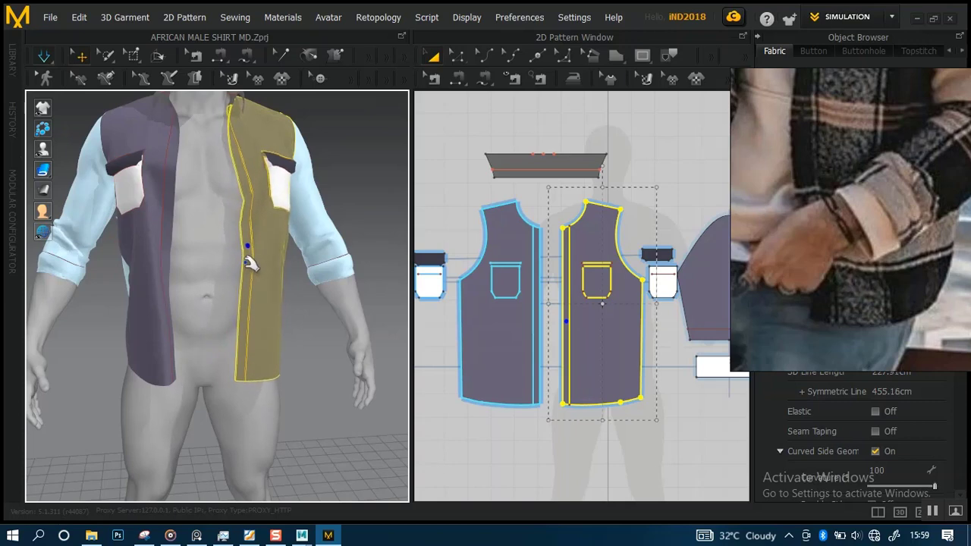
{"action": "right_click_drag", "start_coordinate": [266, 273], "coordinate": [201, 288]}
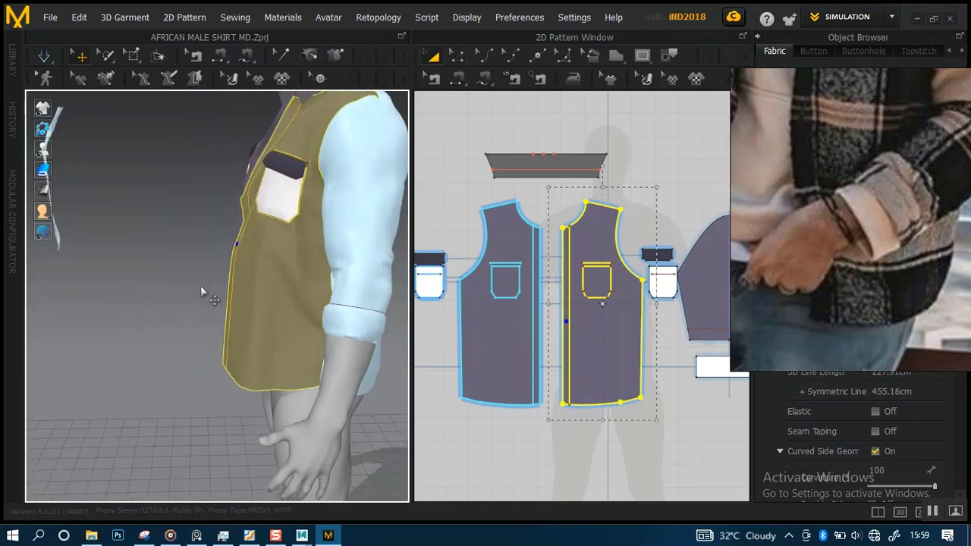
{"action": "right_click_drag", "start_coordinate": [260, 278], "coordinate": [249, 328]}
{"action": "scroll", "coordinate": [314, 374], "scroll_direction": "up", "scroll_amount": 3}
{"action": "middle_click_drag", "start_coordinate": [250, 327], "coordinate": [283, 260]}
{"action": "right_click_drag", "start_coordinate": [254, 304], "coordinate": [236, 304]}
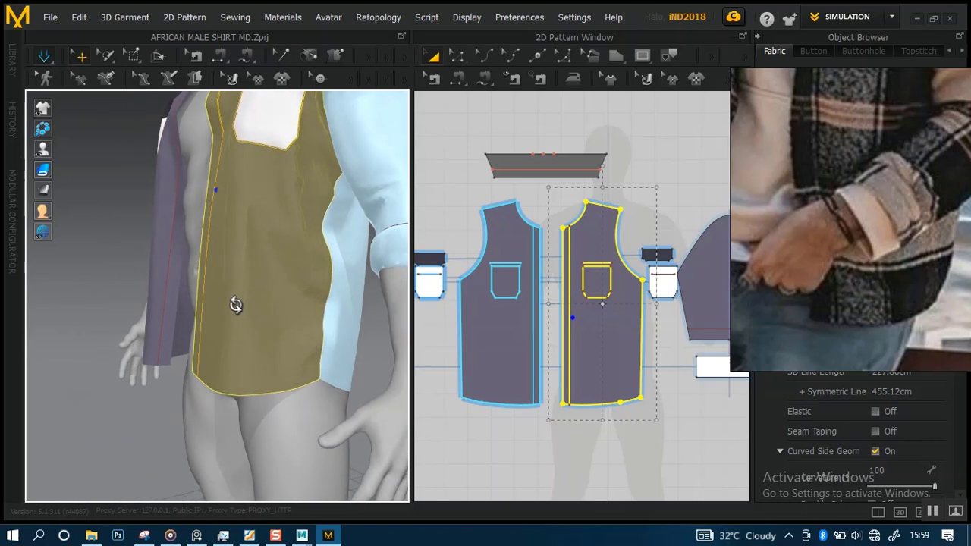
- Check the avatar's left front hem up close and pull the placket near waist height toward centre front
{"action": "middle_click_drag", "start_coordinate": [287, 321], "coordinate": [284, 294]}
{"action": "scroll", "coordinate": [295, 334], "scroll_direction": "up", "scroll_amount": 3}
{"action": "right_click_drag", "start_coordinate": [282, 324], "coordinate": [407, 341]}
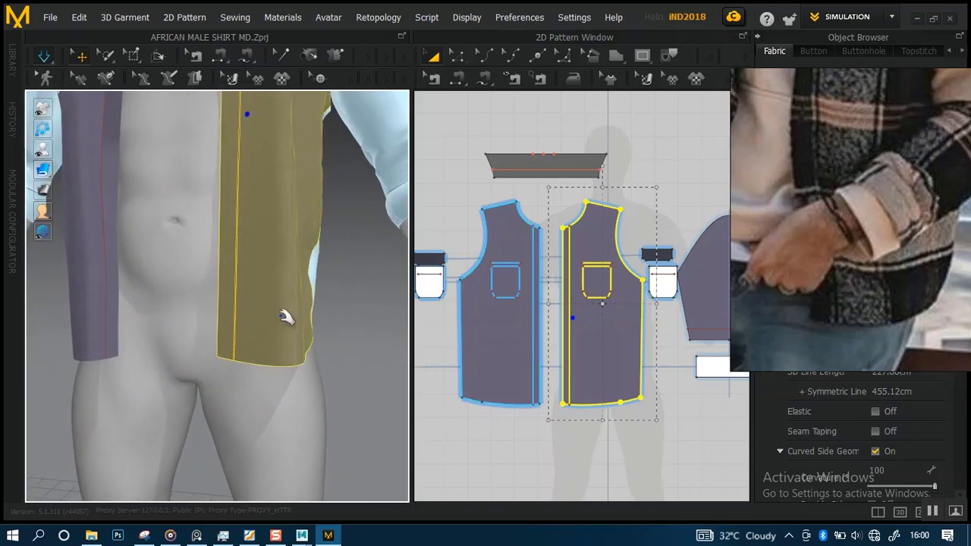
{"action": "right_click_drag", "start_coordinate": [310, 340], "coordinate": [248, 305]}
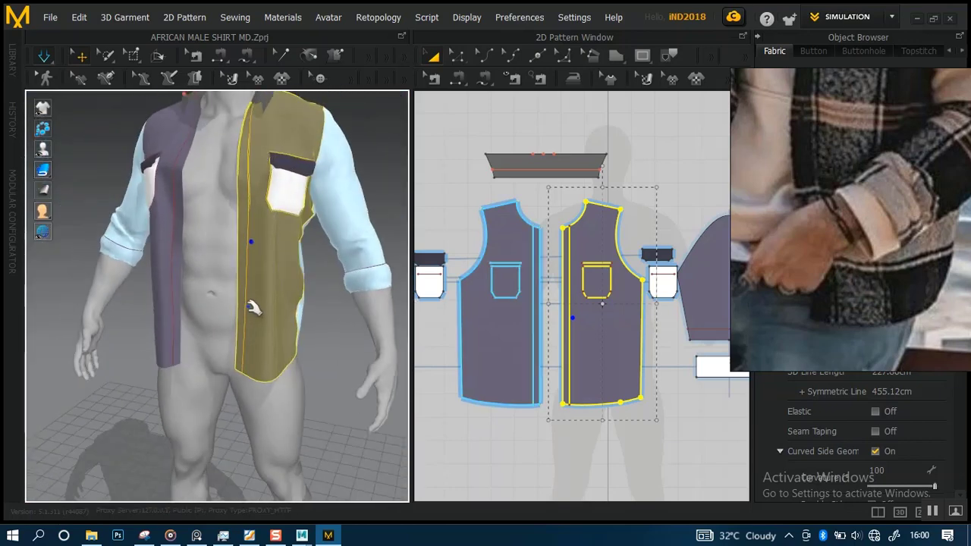
{"action": "left_click_drag", "start_coordinate": [252, 307], "coordinate": [241, 313]}
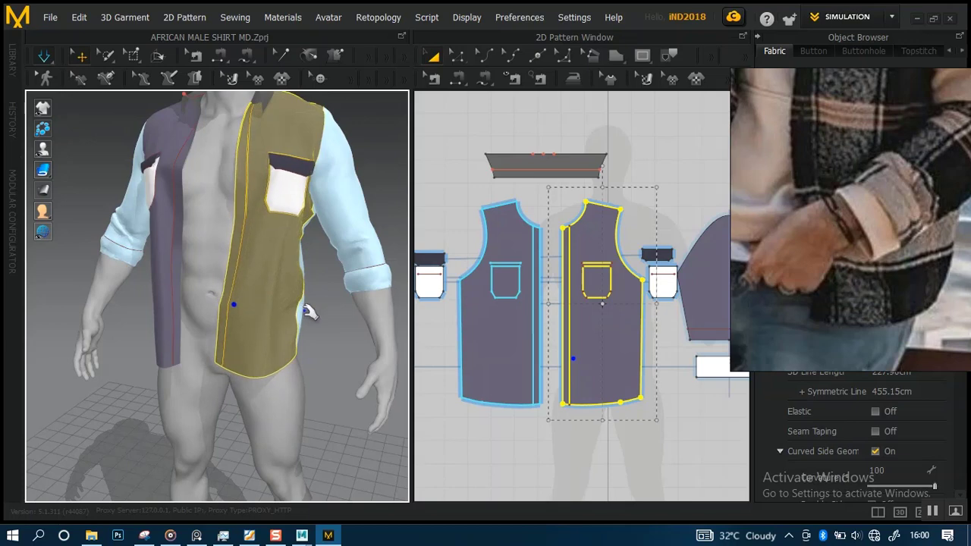
- Freeze the avatar's left front pattern in its current drape and clear the selection
{"action": "right_click", "coordinate": [619, 324]}
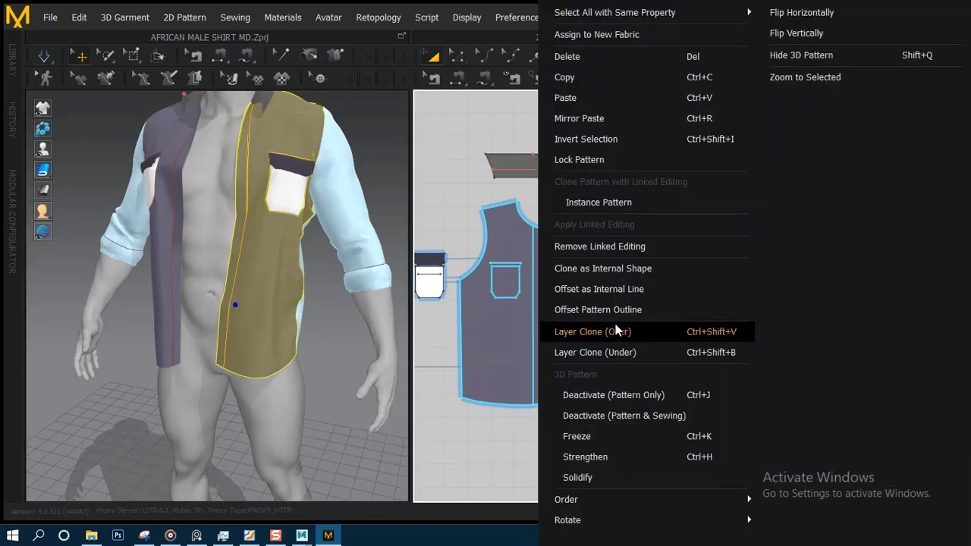
{"action": "left_click", "coordinate": [603, 434]}
{"action": "middle_click_drag", "start_coordinate": [311, 329], "coordinate": [311, 393]}
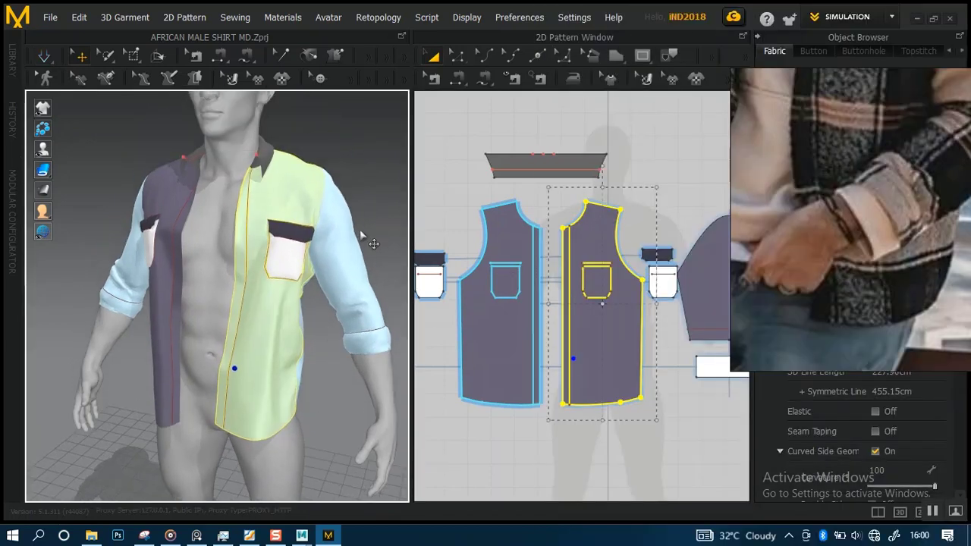
{"action": "left_click", "coordinate": [359, 229]}
- Simulate the garment and pull the avatar's right front placket at waist and chest height so its opening edge drapes evenly
{"action": "right_click_drag", "start_coordinate": [318, 281], "coordinate": [296, 313]}
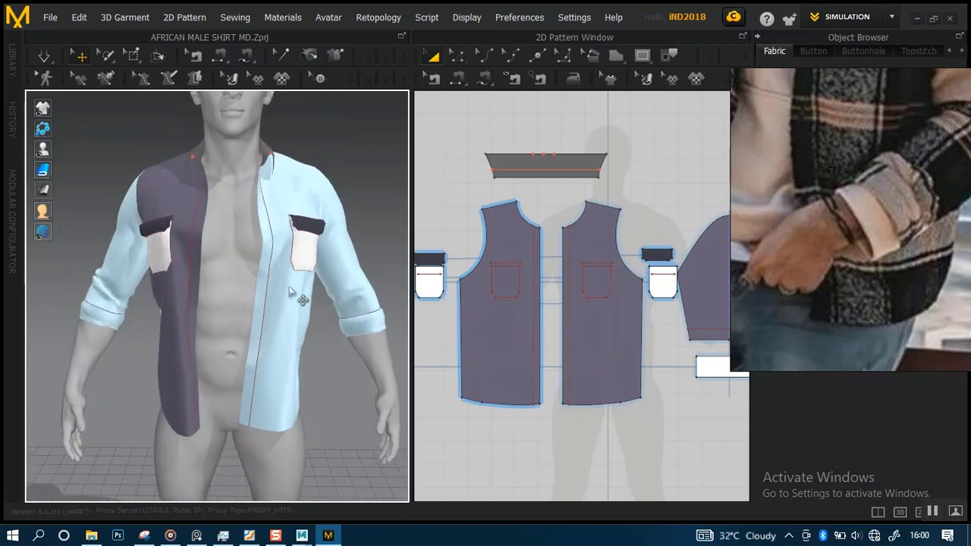
{"action": "right_click_drag", "start_coordinate": [216, 322], "coordinate": [211, 312]}
{"action": "left_click", "coordinate": [220, 301]}
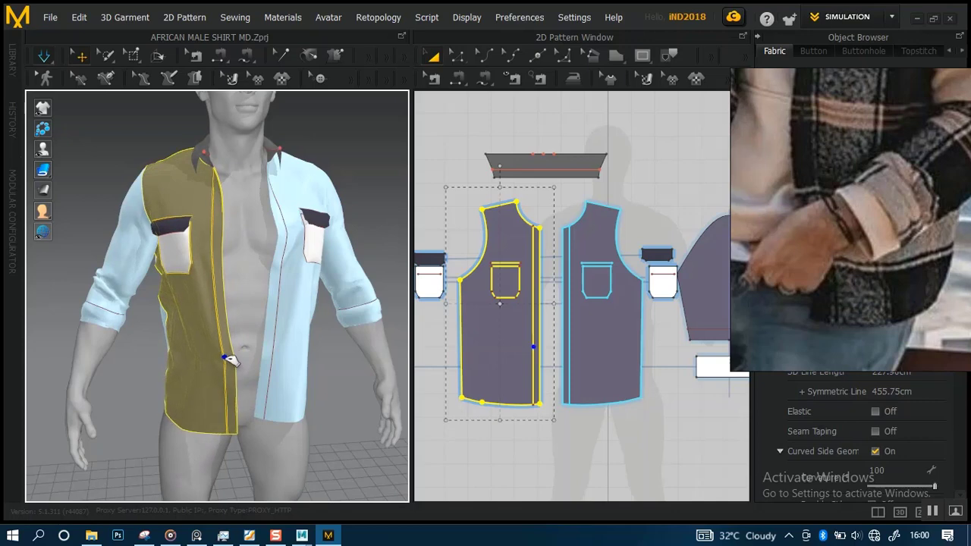
{"action": "right_click_drag", "start_coordinate": [266, 358], "coordinate": [372, 325]}
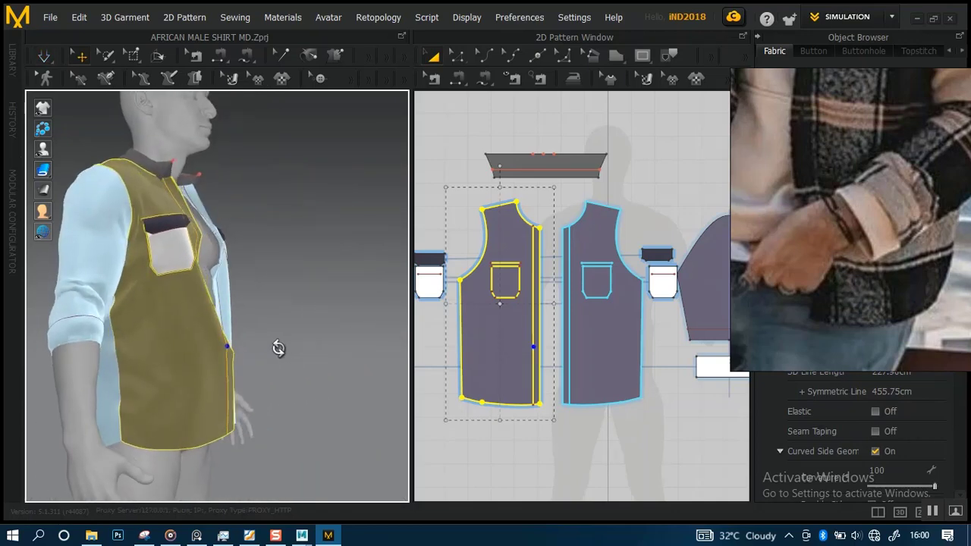
{"action": "right_click_drag", "start_coordinate": [279, 349], "coordinate": [220, 349]}
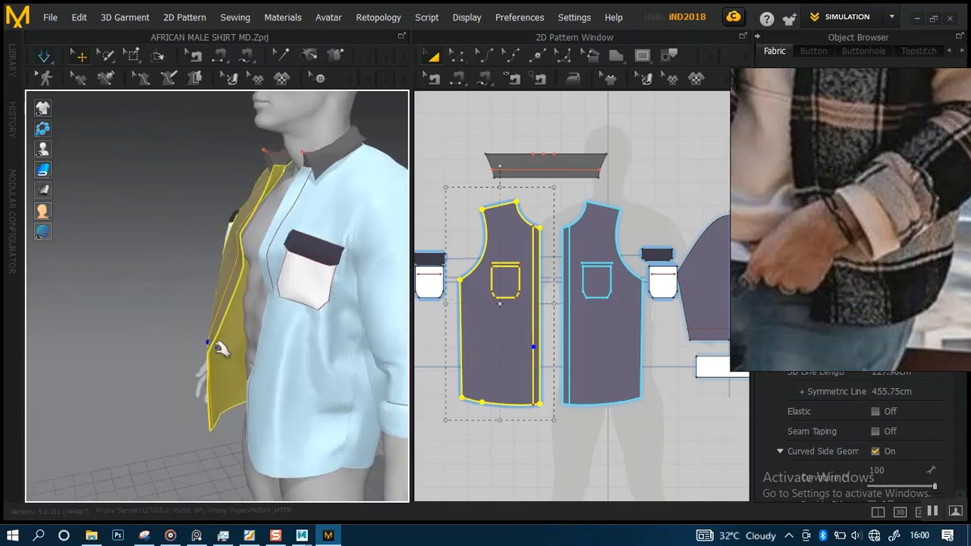
{"action": "mouse_move", "coordinate": [284, 346]}
{"action": "right_mouse_down"}
{"action": "mouse_move", "coordinate": [290, 332]}
{"action": "mouse_move", "coordinate": [300, 359]}
{"action": "mouse_move", "coordinate": [277, 321]}
{"action": "mouse_move", "coordinate": [287, 329]}
{"action": "right_mouse_up"}
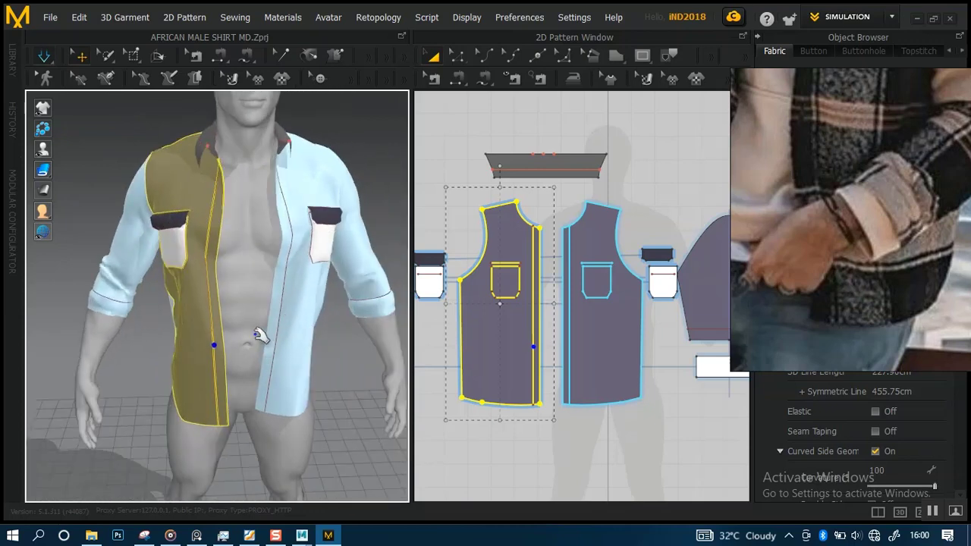
{"action": "left_click_drag", "start_coordinate": [228, 263], "coordinate": [229, 261]}
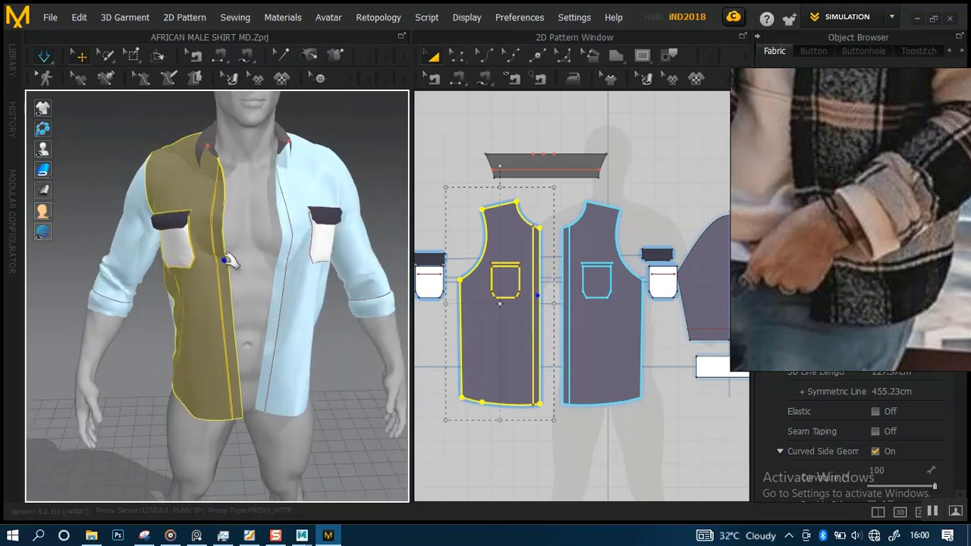
- Pull the placket of the avatar's right front panel into a straighter drape at several points while the simulation runs
{"action": "right_click_drag", "start_coordinate": [243, 266], "coordinate": [225, 227]}
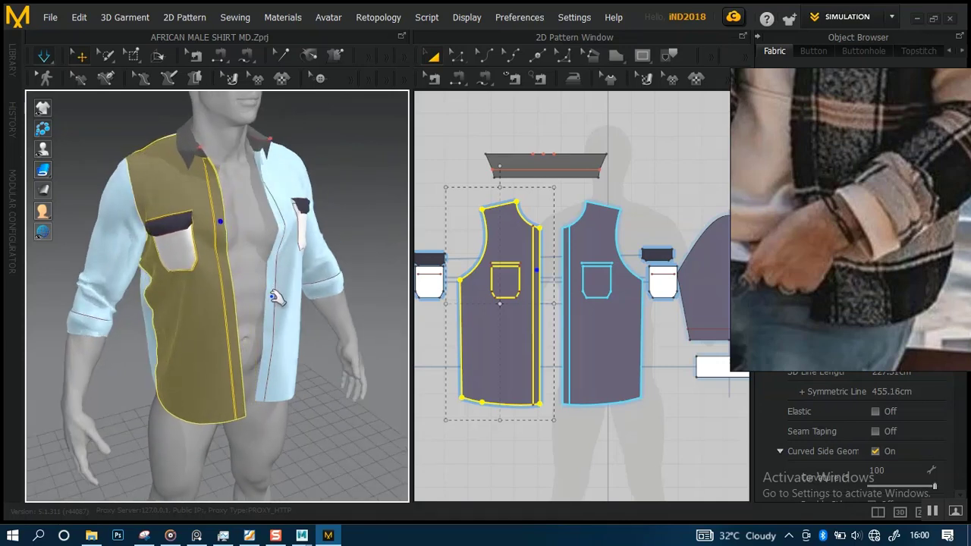
{"action": "mouse_move", "coordinate": [288, 303]}
{"action": "right_mouse_down"}
{"action": "mouse_move", "coordinate": [245, 329]}
{"action": "mouse_move", "coordinate": [184, 316]}
{"action": "mouse_move", "coordinate": [283, 325]}
{"action": "mouse_move", "coordinate": [268, 327]}
{"action": "mouse_move", "coordinate": [353, 306]}
{"action": "mouse_move", "coordinate": [289, 278]}
{"action": "mouse_move", "coordinate": [232, 278]}
{"action": "mouse_move", "coordinate": [275, 290]}
{"action": "right_mouse_up"}
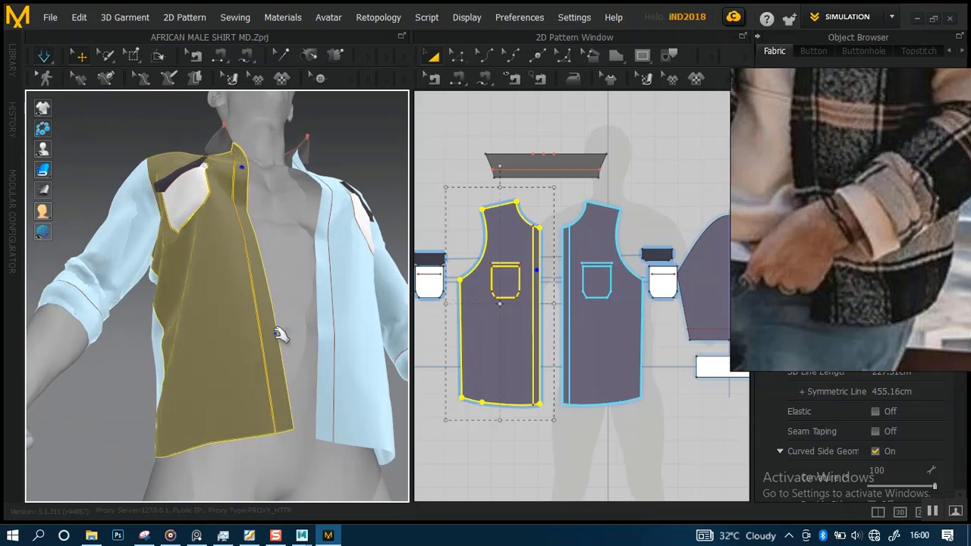
{"action": "right_click_drag", "start_coordinate": [290, 370], "coordinate": [255, 398]}
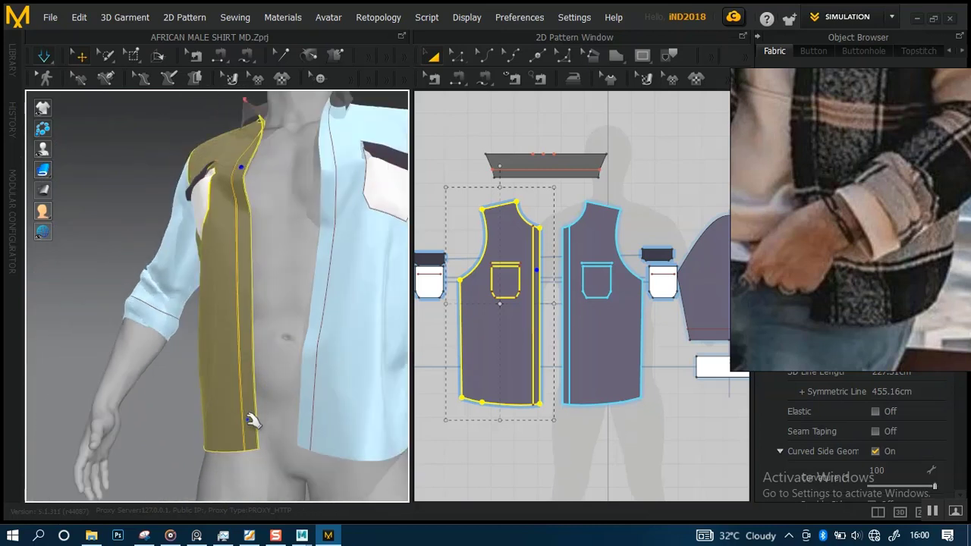
{"action": "left_click_drag", "start_coordinate": [253, 438], "coordinate": [253, 434]}
{"action": "right_click_drag", "start_coordinate": [296, 361], "coordinate": [309, 333]}
{"action": "middle_click_drag", "start_coordinate": [308, 333], "coordinate": [321, 335]}
{"action": "right_click_drag", "start_coordinate": [321, 335], "coordinate": [280, 319]}
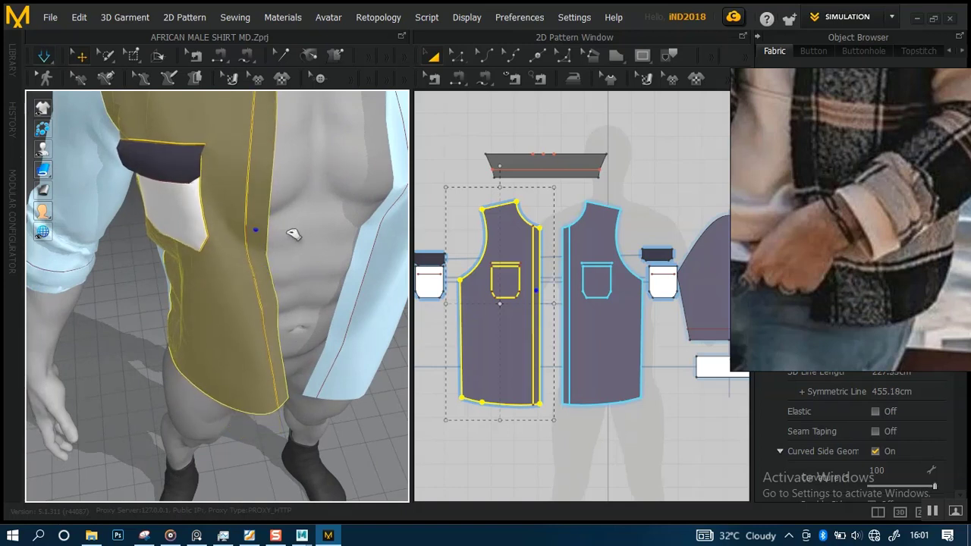
{"action": "left_click_drag", "start_coordinate": [286, 229], "coordinate": [270, 329]}
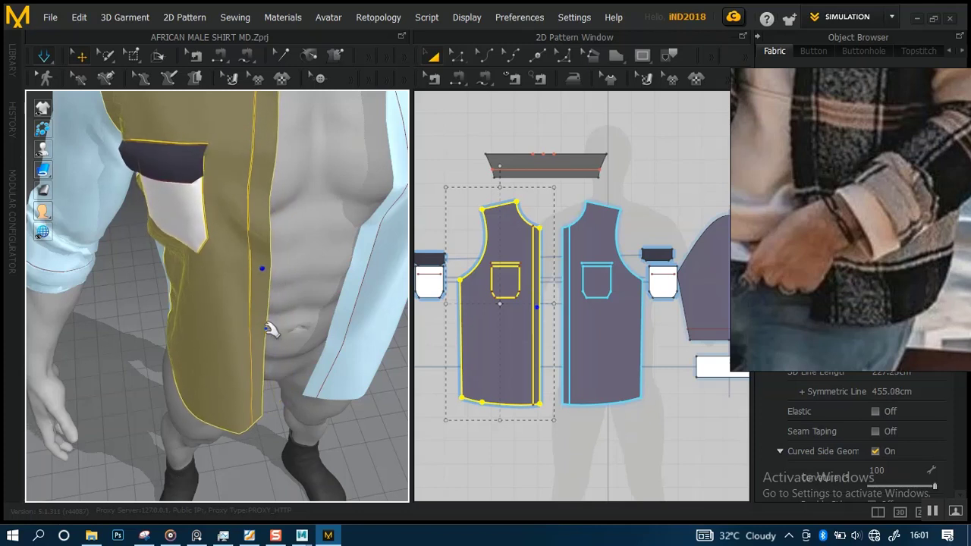
{"action": "left_click_drag", "start_coordinate": [276, 371], "coordinate": [281, 363]}
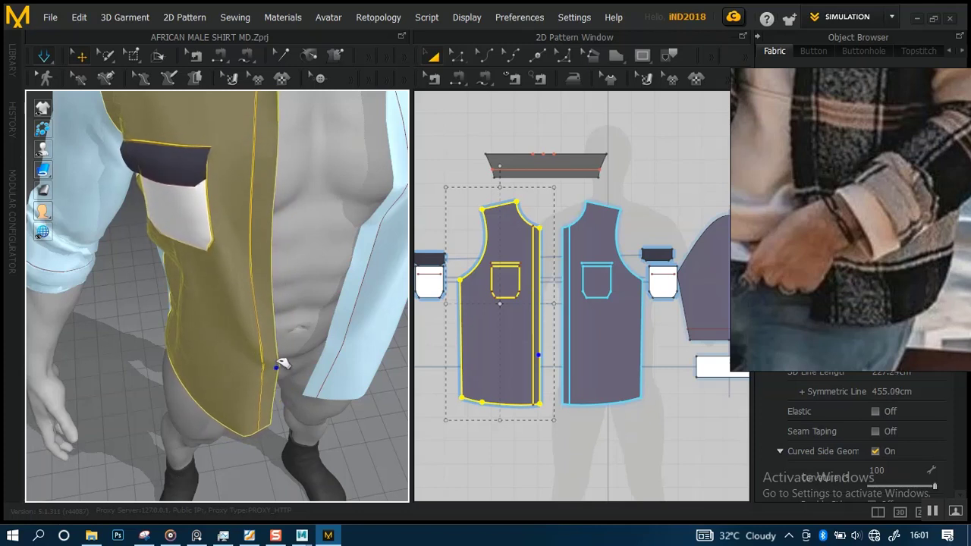
{"action": "right_click_drag", "start_coordinate": [271, 353], "coordinate": [254, 347]}
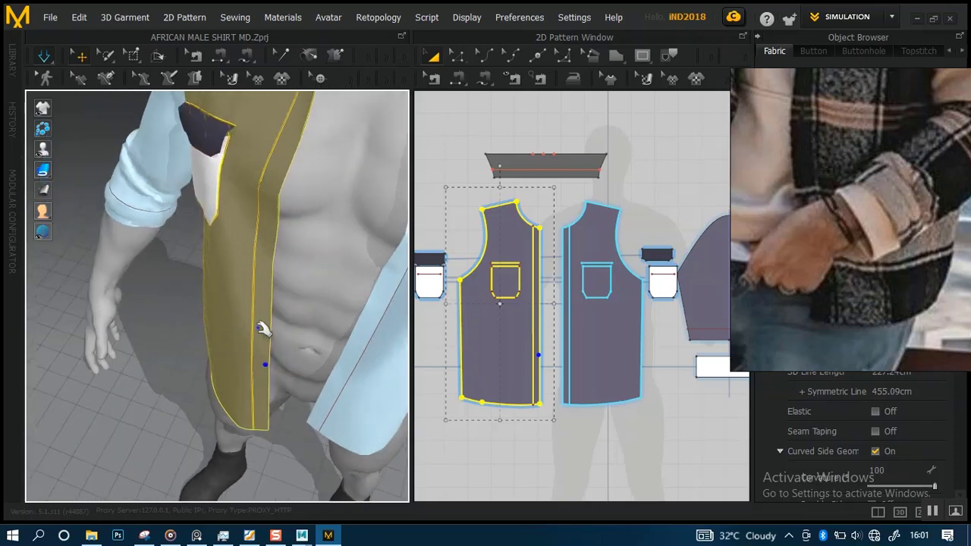
{"action": "mouse_move", "coordinate": [262, 327]}
{"action": "left_mouse_down"}
{"action": "mouse_move", "coordinate": [262, 283]}
{"action": "mouse_move", "coordinate": [277, 273]}
{"action": "mouse_move", "coordinate": [277, 285]}
{"action": "left_mouse_up"}
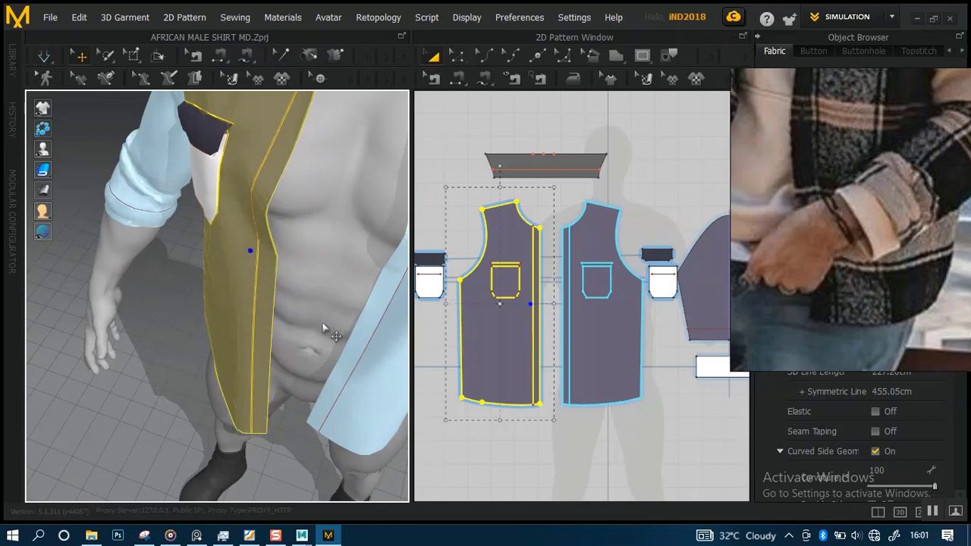
- Freeze the front panel on the avatar's right side
{"action": "scroll", "coordinate": [323, 326], "scroll_direction": "down", "scroll_amount": 4}
{"action": "right_click_drag", "start_coordinate": [328, 291], "coordinate": [277, 298]}
{"action": "left_click", "coordinate": [358, 208]}
{"action": "scroll", "coordinate": [254, 330], "scroll_direction": "up", "scroll_amount": 5}
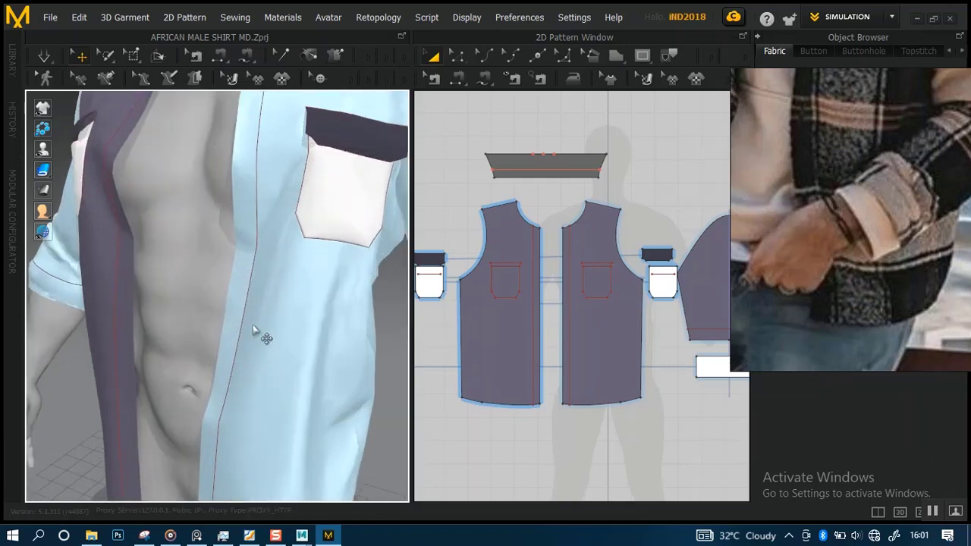
{"action": "right_click_drag", "start_coordinate": [254, 330], "coordinate": [304, 315]}
{"action": "scroll", "coordinate": [345, 336], "scroll_direction": "down", "scroll_amount": 4}
{"action": "left_click", "coordinate": [504, 317]}
{"action": "right_click", "coordinate": [505, 319]}
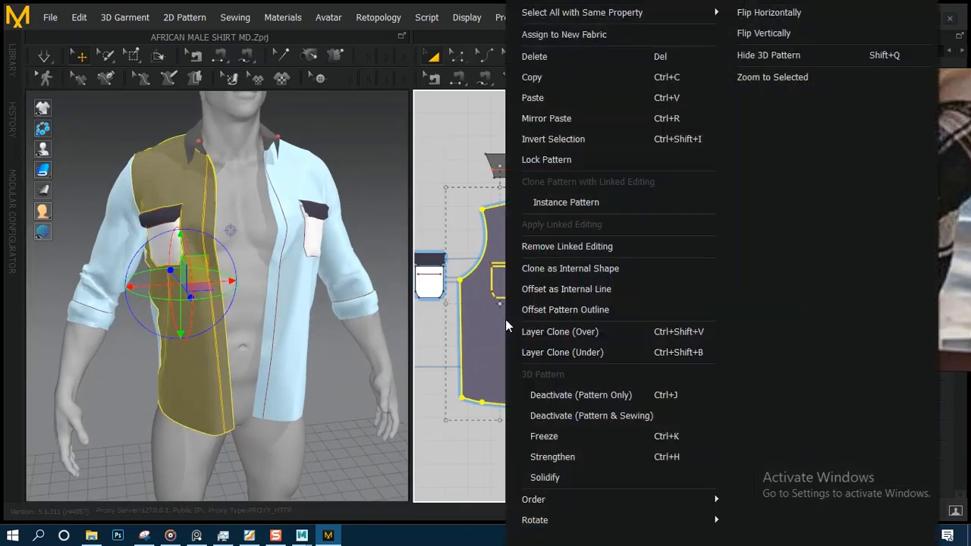
{"action": "left_click", "coordinate": [541, 435]}
- Activate the frozen front panel on the avatar's left side
{"action": "right_click_drag", "start_coordinate": [292, 314], "coordinate": [362, 206]}
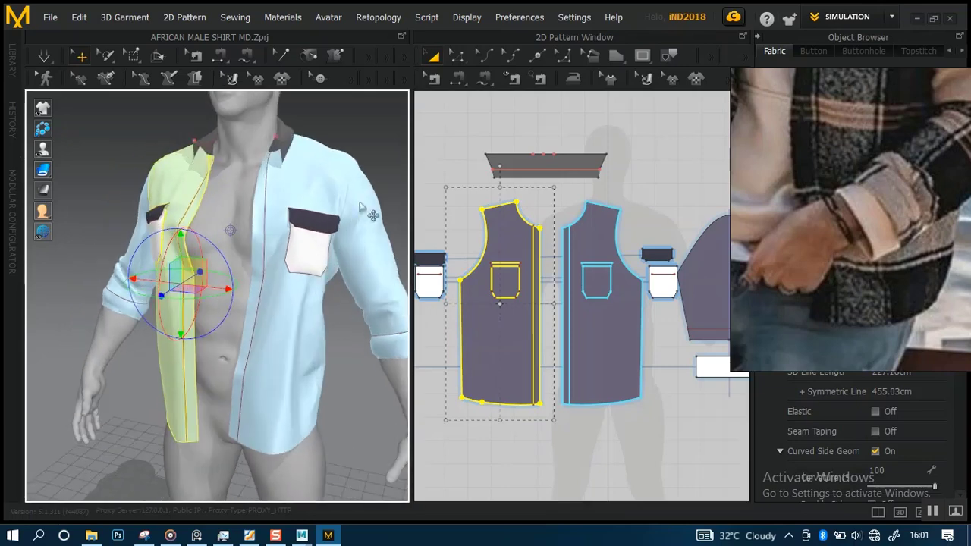
{"action": "left_click", "coordinate": [340, 320]}
{"action": "right_click_drag", "start_coordinate": [338, 321], "coordinate": [294, 331]}
{"action": "left_click", "coordinate": [296, 336]}
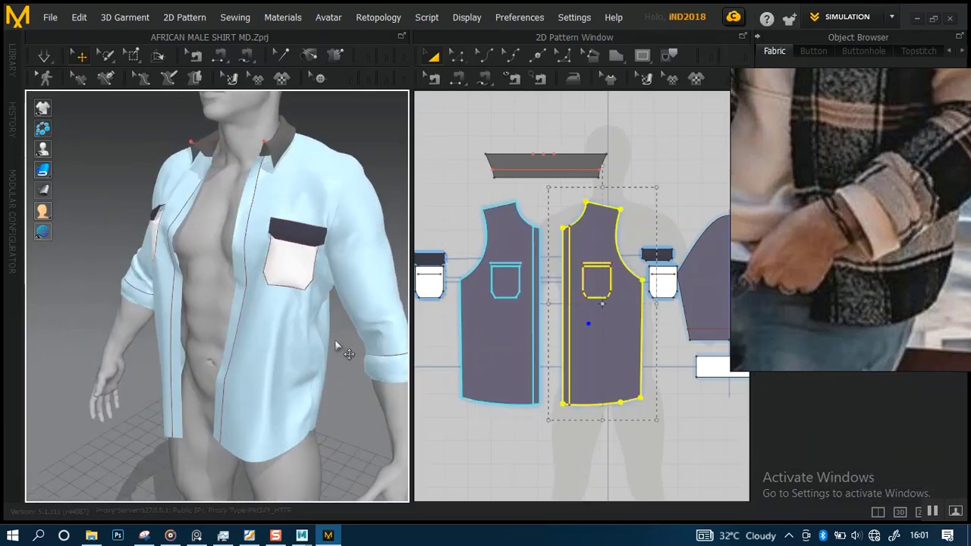
{"action": "right_click", "coordinate": [601, 322]}
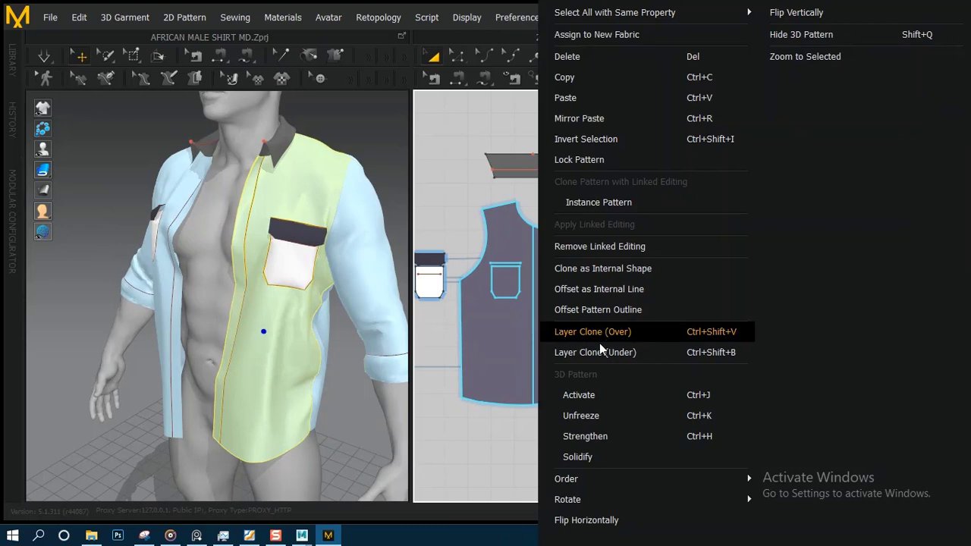
{"action": "left_click", "coordinate": [591, 395]}
{"action": "right_click_drag", "start_coordinate": [302, 365], "coordinate": [304, 359]}
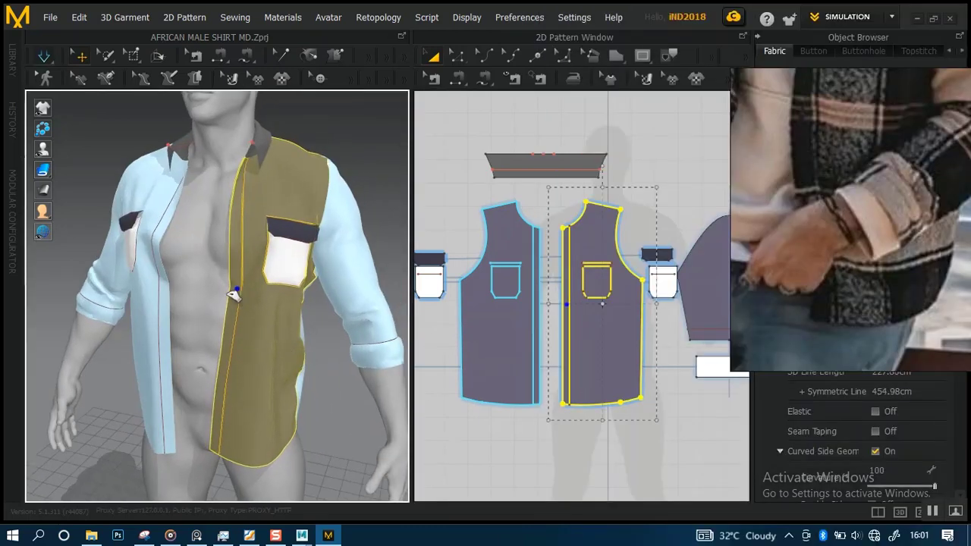
- Pull the placket edge of the avatar's left front panel into place during simulation, then stop the simulation
{"action": "left_click_drag", "start_coordinate": [234, 296], "coordinate": [227, 298]}
{"action": "right_click_drag", "start_coordinate": [301, 319], "coordinate": [222, 282]}
{"action": "left_click_drag", "start_coordinate": [218, 276], "coordinate": [199, 281]}
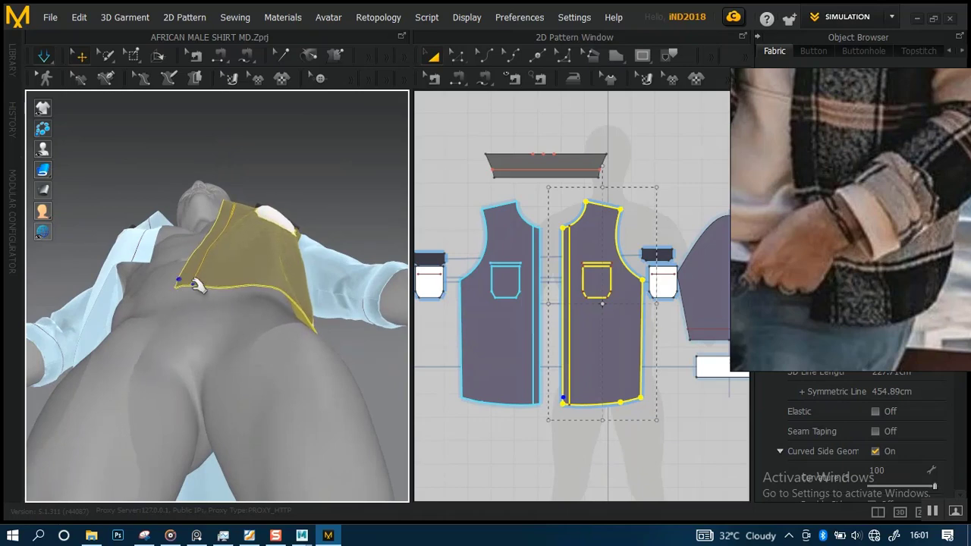
{"action": "right_click_drag", "start_coordinate": [314, 288], "coordinate": [339, 343]}
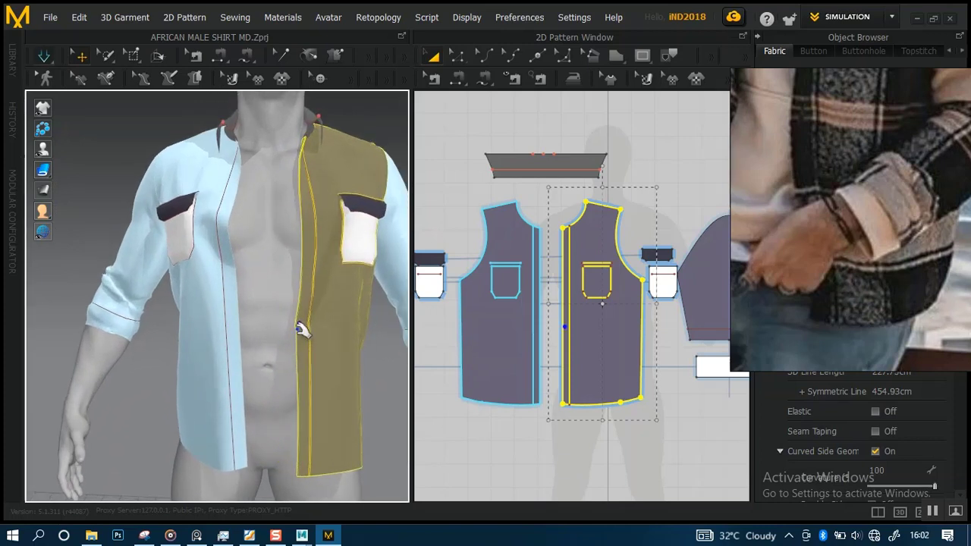
{"action": "left_click_drag", "start_coordinate": [306, 321], "coordinate": [305, 316]}
{"action": "key", "text": "space"}
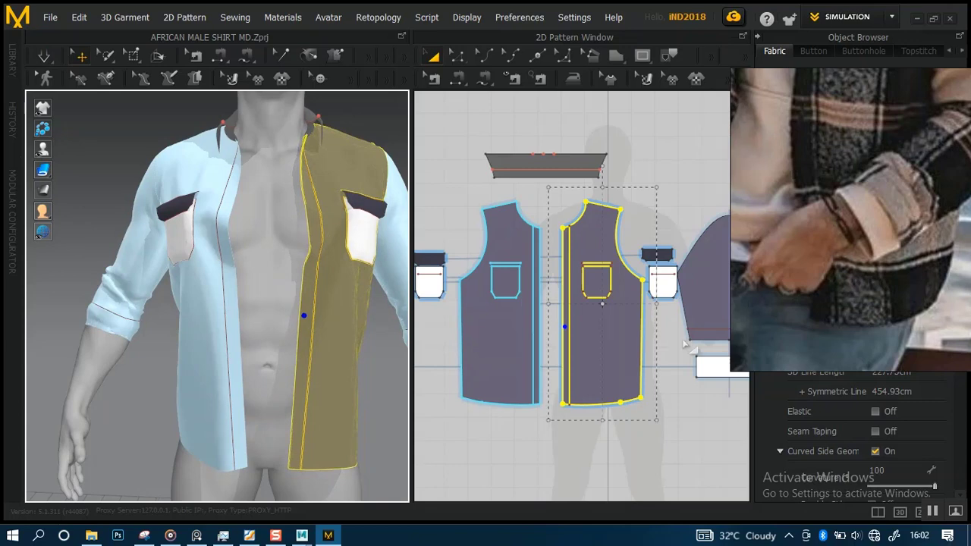
- Set the physical property preset of the SHIRT fabric to Silk_Chiffon
{"action": "left_click", "coordinate": [665, 205]}
{"action": "left_click", "coordinate": [613, 334]}
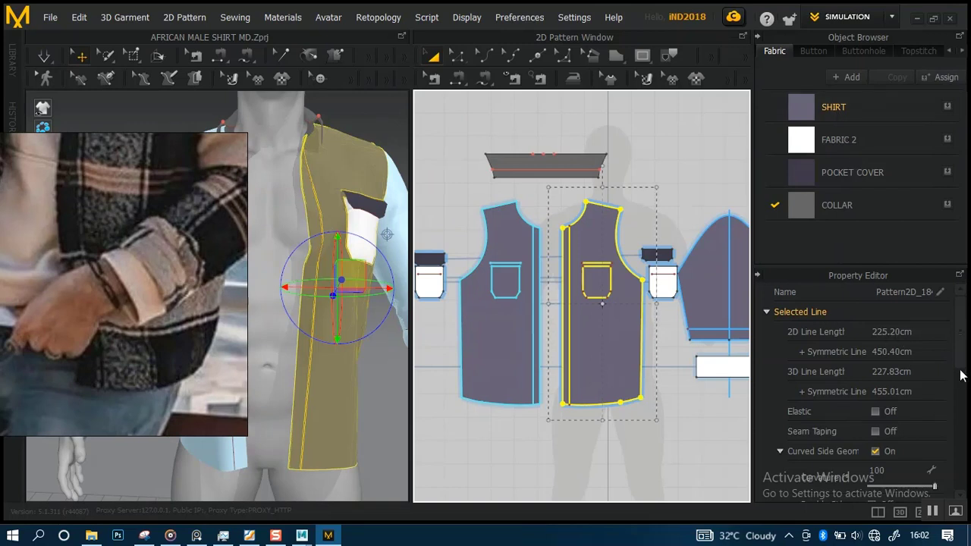
{"action": "left_click_drag", "start_coordinate": [966, 350], "coordinate": [951, 482]}
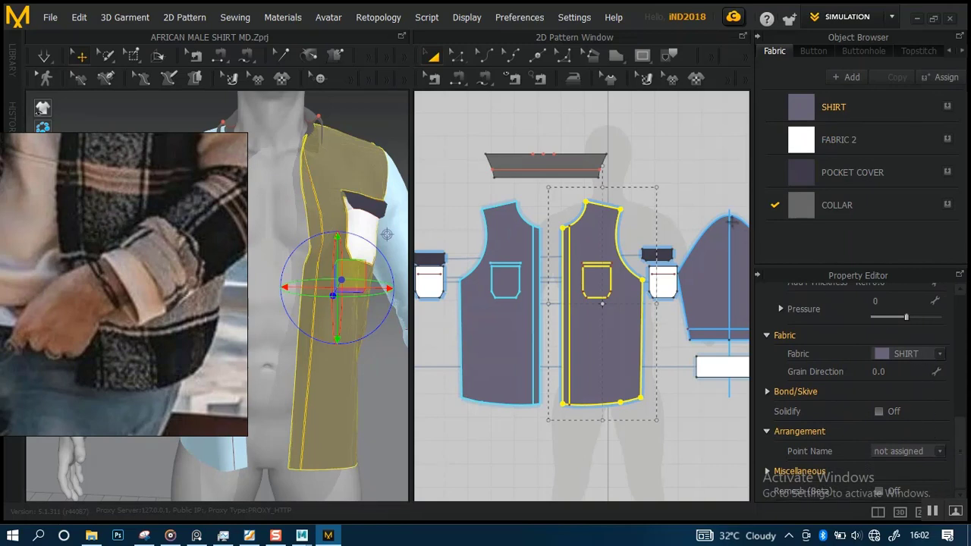
{"action": "left_click", "coordinate": [692, 120]}
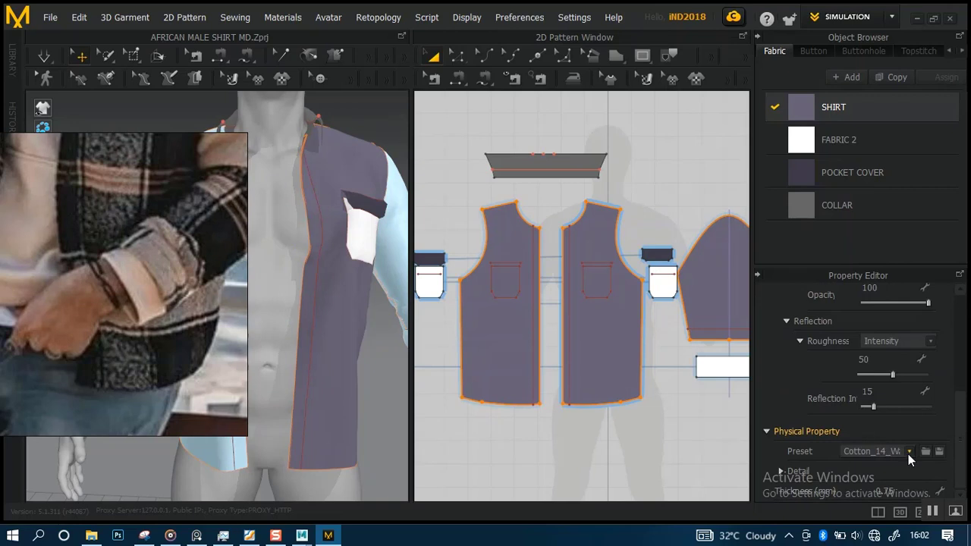
{"action": "left_click", "coordinate": [908, 452]}
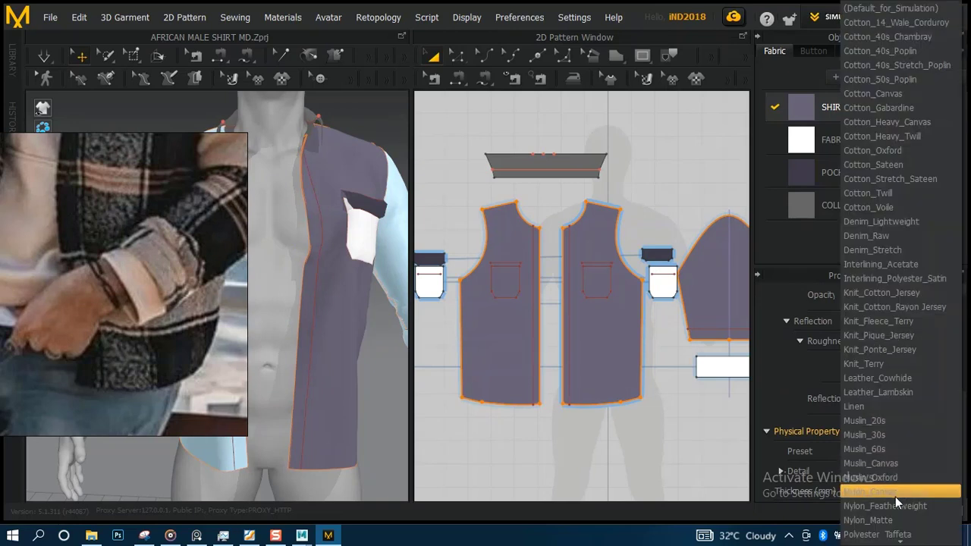
{"action": "scroll", "coordinate": [885, 501], "scroll_direction": "down", "scroll_amount": 5}
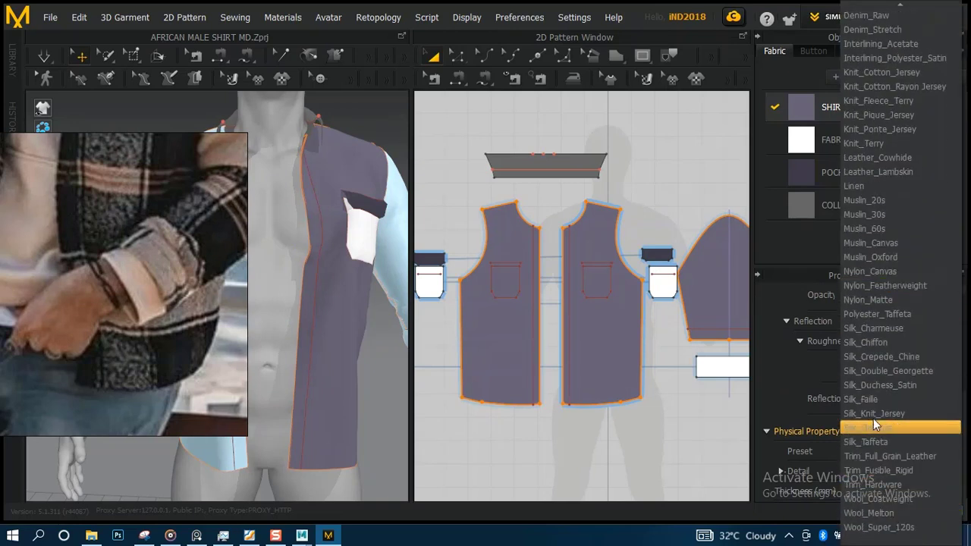
{"action": "left_click", "coordinate": [872, 342]}
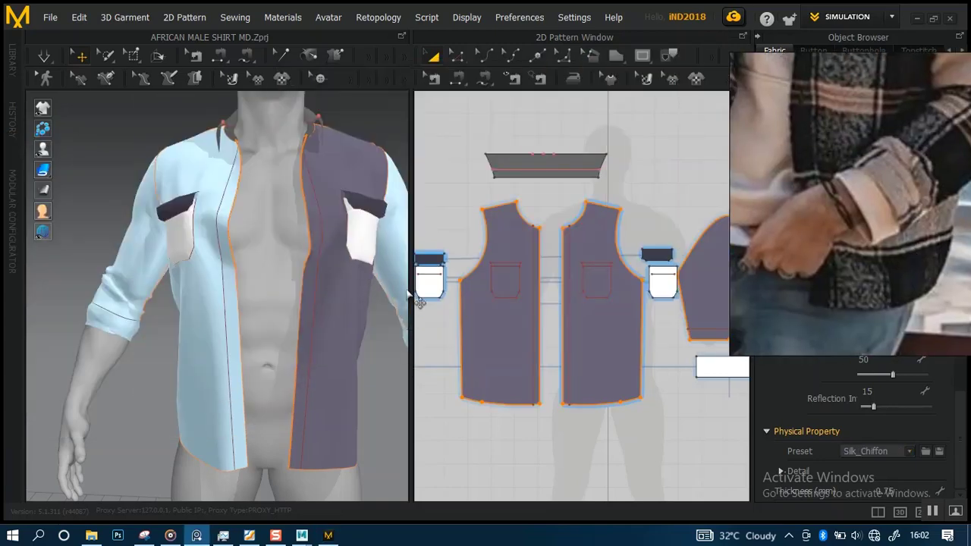
- Undo the shift of the avatar's left front panel and restart the simulation with the new fabric
{"action": "mouse_move", "coordinate": [300, 367]}
{"action": "right_mouse_down"}
{"action": "mouse_move", "coordinate": [232, 357]}
{"action": "mouse_move", "coordinate": [304, 362]}
{"action": "right_mouse_up"}
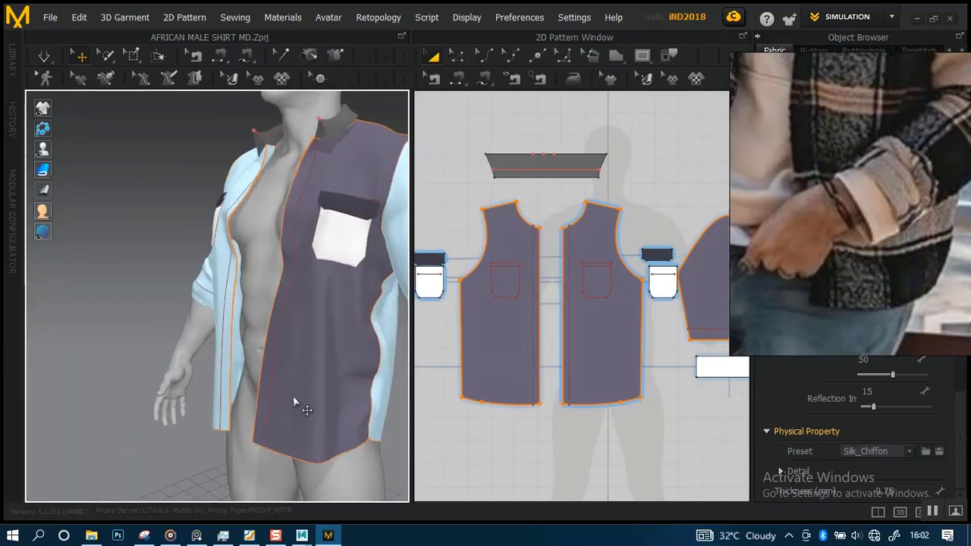
{"action": "scroll", "coordinate": [302, 375], "scroll_direction": "up", "scroll_amount": 2}
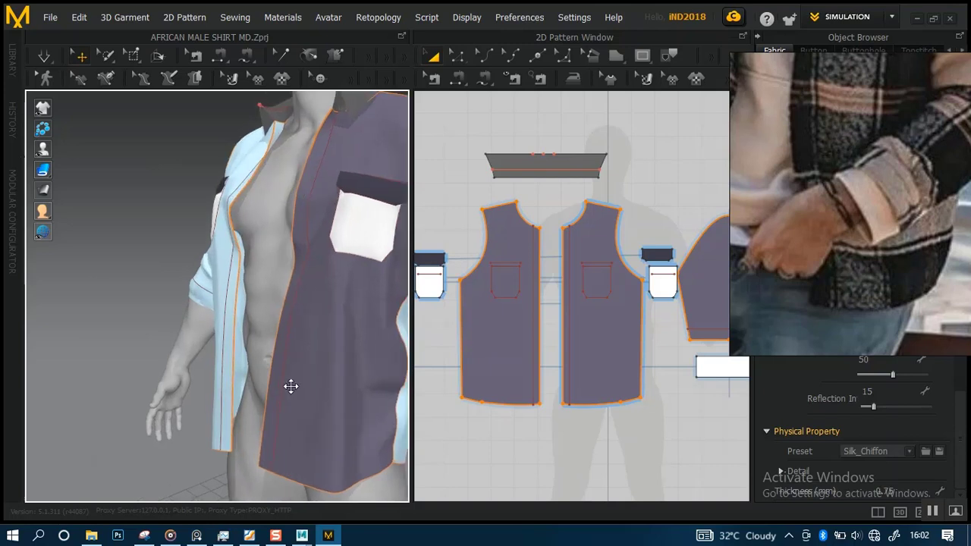
{"action": "left_click", "coordinate": [290, 386]}
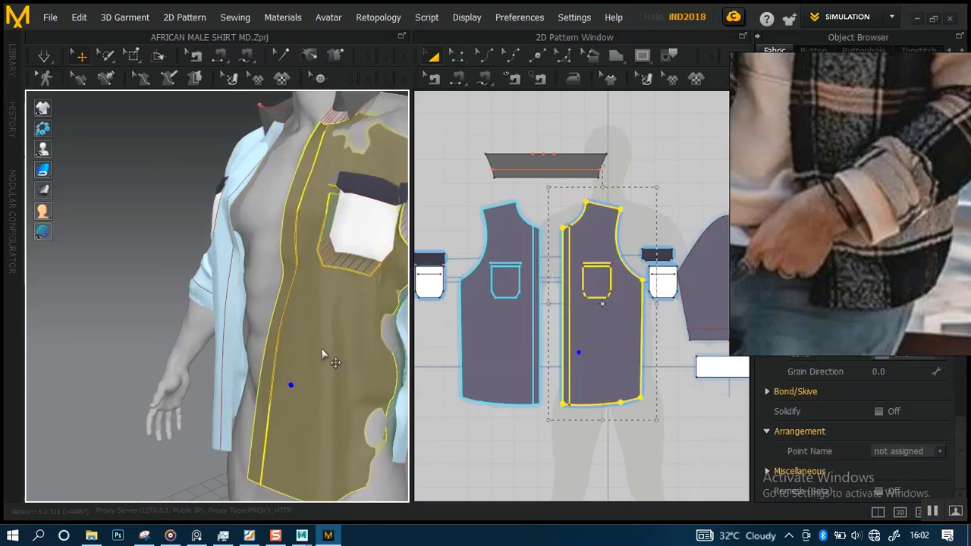
{"action": "key", "text": "ctrl+z"}
{"action": "key", "text": "space"}
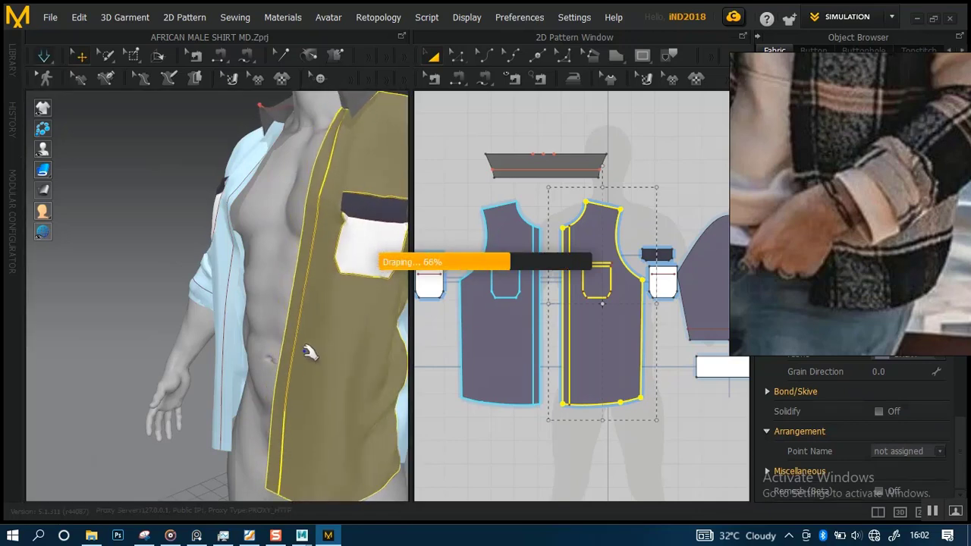
- Examine the drape of the avatar's left front panel and its placket up close and from several angles
{"action": "right_click_drag", "start_coordinate": [311, 312], "coordinate": [367, 313]}
{"action": "scroll", "coordinate": [277, 310], "scroll_direction": "up", "scroll_amount": 5}
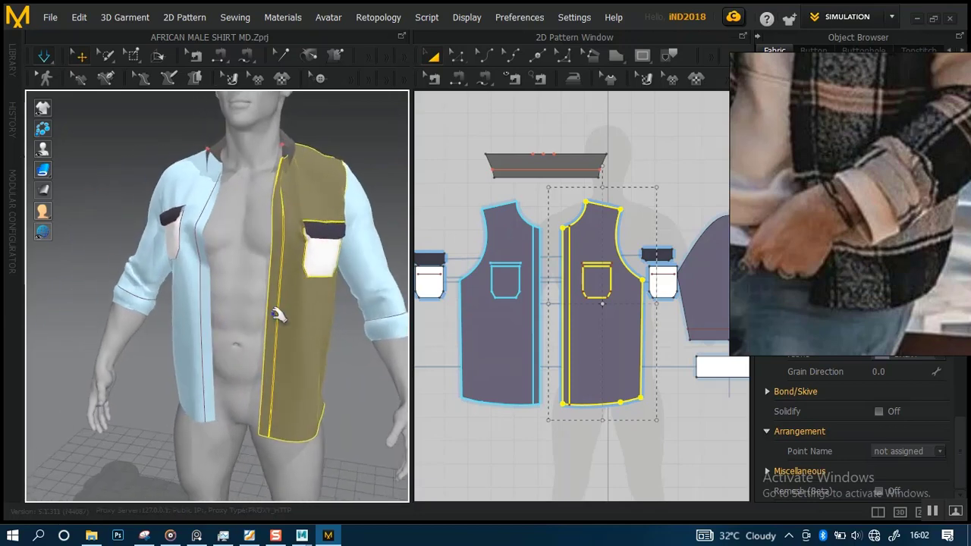
{"action": "middle_click_drag", "start_coordinate": [269, 313], "coordinate": [273, 220]}
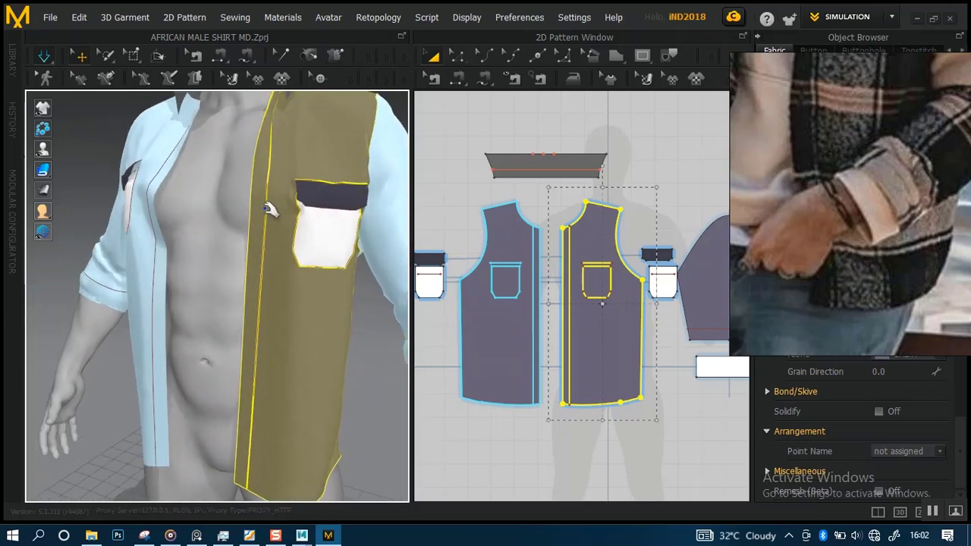
{"action": "right_click_drag", "start_coordinate": [260, 206], "coordinate": [325, 300]}
{"action": "scroll", "coordinate": [323, 303], "scroll_direction": "down", "scroll_amount": 4}
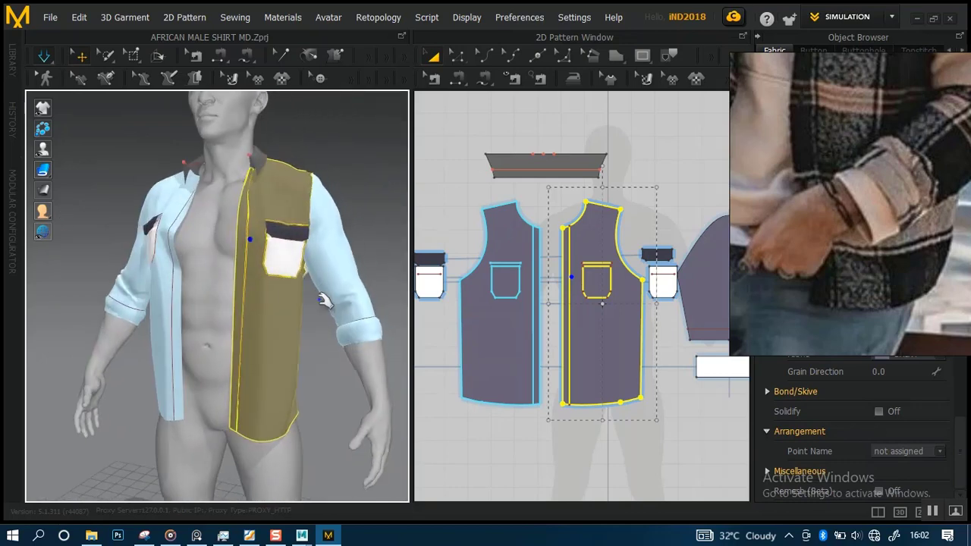
{"action": "scroll", "coordinate": [307, 326], "scroll_direction": "up", "scroll_amount": 3}
{"action": "right_click_drag", "start_coordinate": [293, 333], "coordinate": [359, 331]}
{"action": "middle_click_drag", "start_coordinate": [306, 337], "coordinate": [297, 294]}
{"action": "mouse_move", "coordinate": [294, 311]}
{"action": "right_mouse_down"}
{"action": "mouse_move", "coordinate": [214, 325]}
{"action": "mouse_move", "coordinate": [310, 321]}
{"action": "mouse_move", "coordinate": [295, 303]}
{"action": "mouse_move", "coordinate": [191, 304]}
{"action": "mouse_move", "coordinate": [280, 344]}
{"action": "mouse_move", "coordinate": [258, 333]}
{"action": "mouse_move", "coordinate": [297, 289]}
{"action": "mouse_move", "coordinate": [397, 323]}
{"action": "right_mouse_up"}
{"action": "right_click_drag", "start_coordinate": [258, 321], "coordinate": [338, 317]}
{"action": "mouse_move", "coordinate": [223, 336]}
{"action": "right_mouse_down"}
{"action": "mouse_move", "coordinate": [268, 319]}
{"action": "mouse_move", "coordinate": [259, 293]}
{"action": "mouse_move", "coordinate": [342, 310]}
{"action": "mouse_move", "coordinate": [242, 321]}
{"action": "mouse_move", "coordinate": [277, 303]}
{"action": "right_mouse_up"}
{"action": "scroll", "coordinate": [282, 324], "scroll_direction": "down", "scroll_amount": 2}
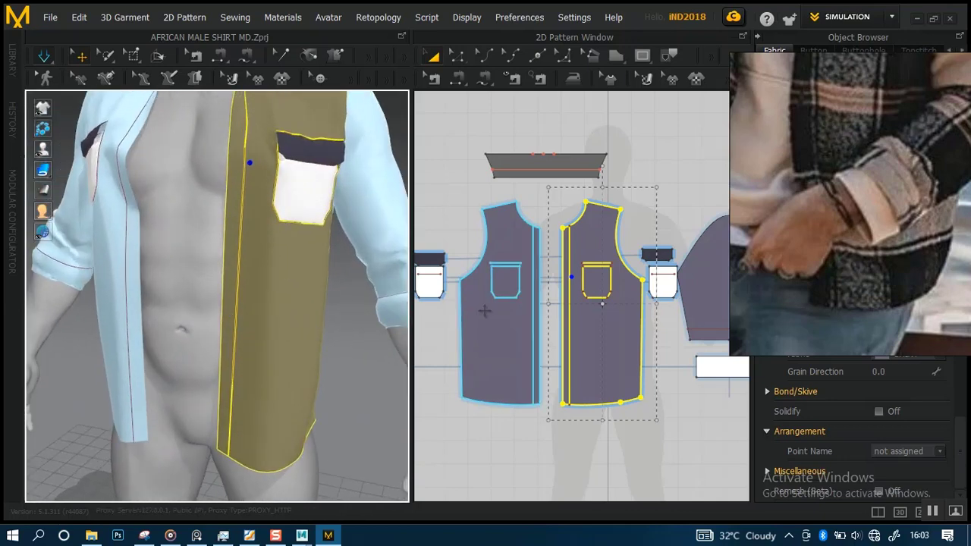
- Activate the frozen front panel on the avatar's right side
{"action": "left_click", "coordinate": [507, 332]}
{"action": "right_click", "coordinate": [504, 345]}
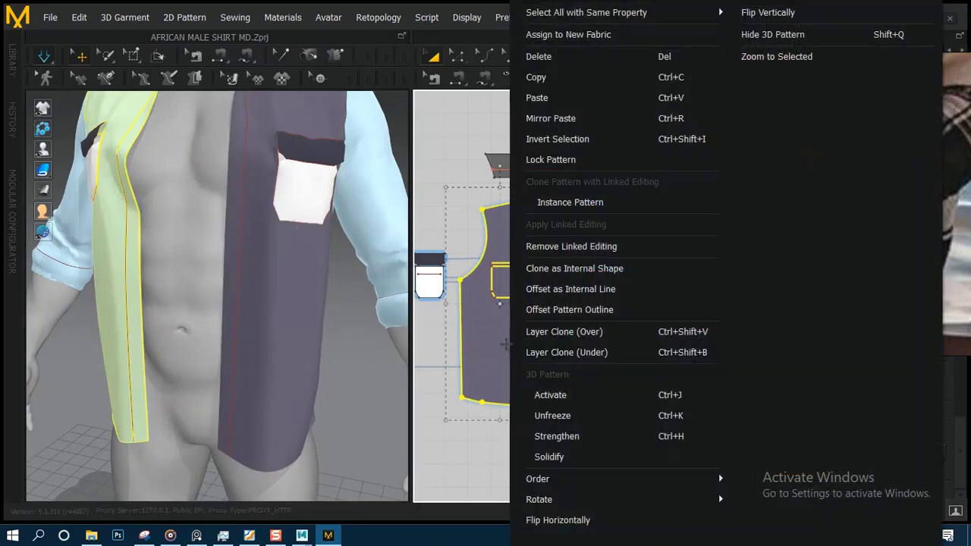
{"action": "left_click", "coordinate": [562, 395]}
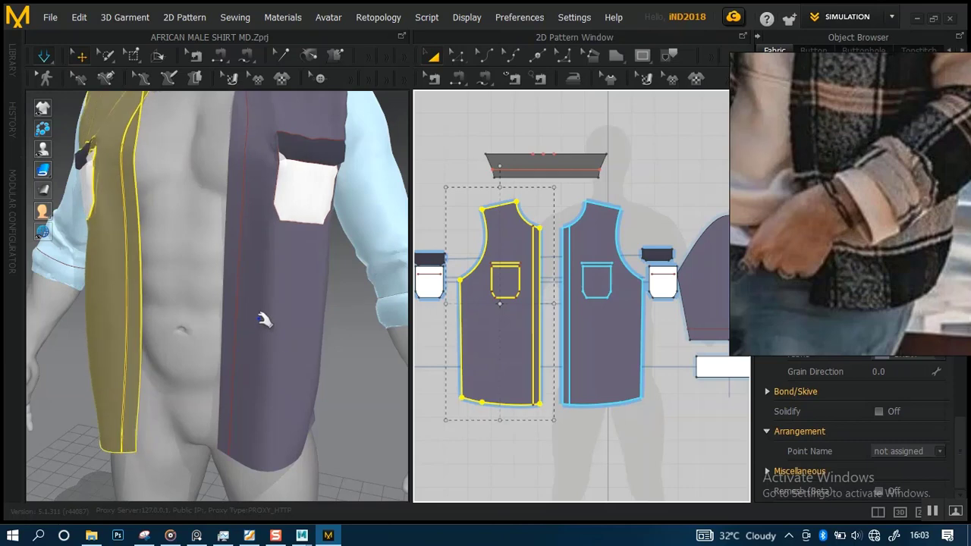
- Adjust the right front panel's placket during simulation, stop the simulation and deselect the panel
{"action": "scroll", "coordinate": [273, 311], "scroll_direction": "down", "scroll_amount": 4}
{"action": "right_click_drag", "start_coordinate": [259, 295], "coordinate": [258, 269]}
{"action": "mouse_move", "coordinate": [214, 240]}
{"action": "left_mouse_down"}
{"action": "mouse_move", "coordinate": [212, 200]}
{"action": "mouse_move", "coordinate": [207, 254]}
{"action": "left_mouse_up"}
{"action": "right_click_drag", "start_coordinate": [315, 338], "coordinate": [279, 265]}
{"action": "scroll", "coordinate": [279, 266], "scroll_direction": "down", "scroll_amount": 2}
{"action": "middle_click_drag", "start_coordinate": [335, 209], "coordinate": [314, 244]}
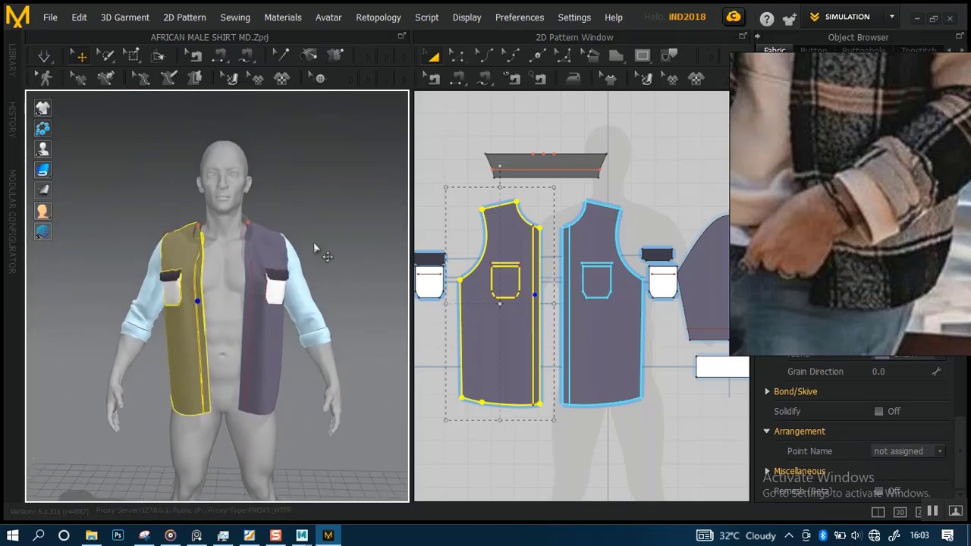
{"action": "right_click_drag", "start_coordinate": [279, 255], "coordinate": [378, 249]}
{"action": "left_click", "coordinate": [307, 234]}
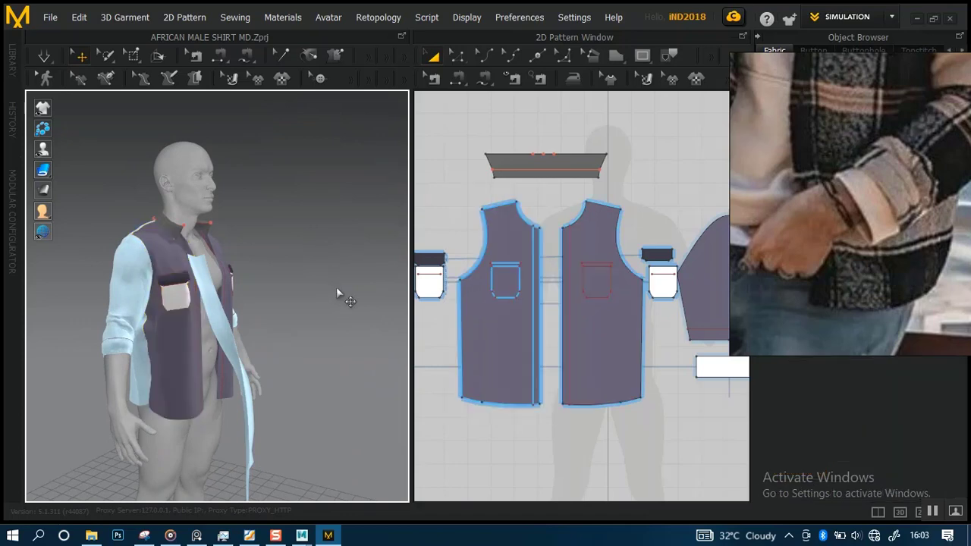
- Check the draped shirt and select its collar, front, back, sleeve, cuff and pocket pattern pieces, leaving out the narrow strip
{"action": "right_click_drag", "start_coordinate": [336, 287], "coordinate": [313, 276]}
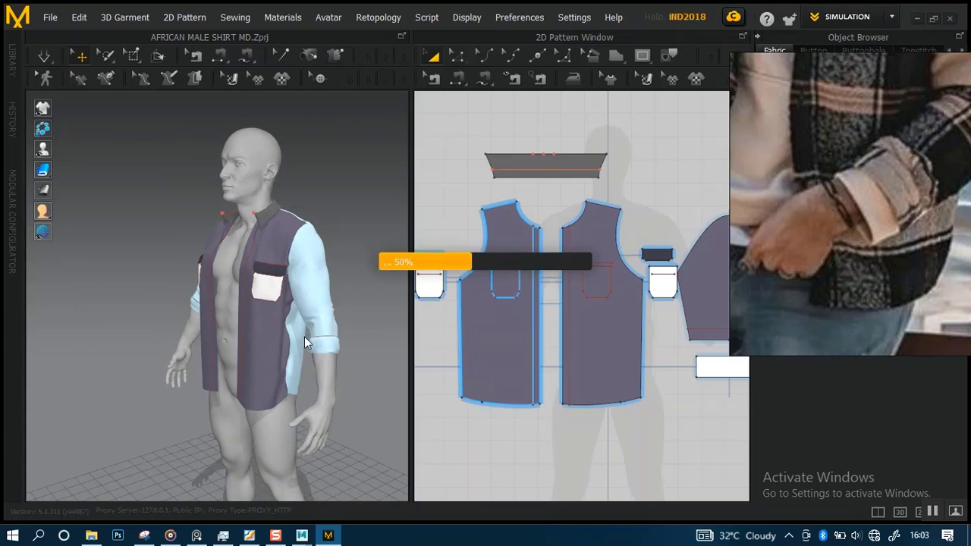
{"action": "scroll", "coordinate": [296, 391], "scroll_direction": "up", "scroll_amount": 5}
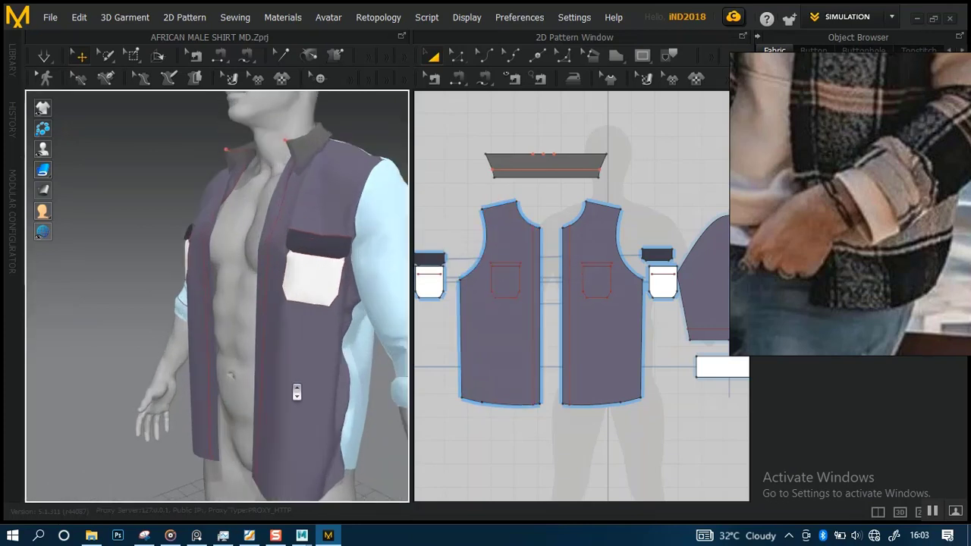
{"action": "right_click_drag", "start_coordinate": [296, 391], "coordinate": [260, 321]}
{"action": "scroll", "coordinate": [260, 321], "scroll_direction": "down", "scroll_amount": 5}
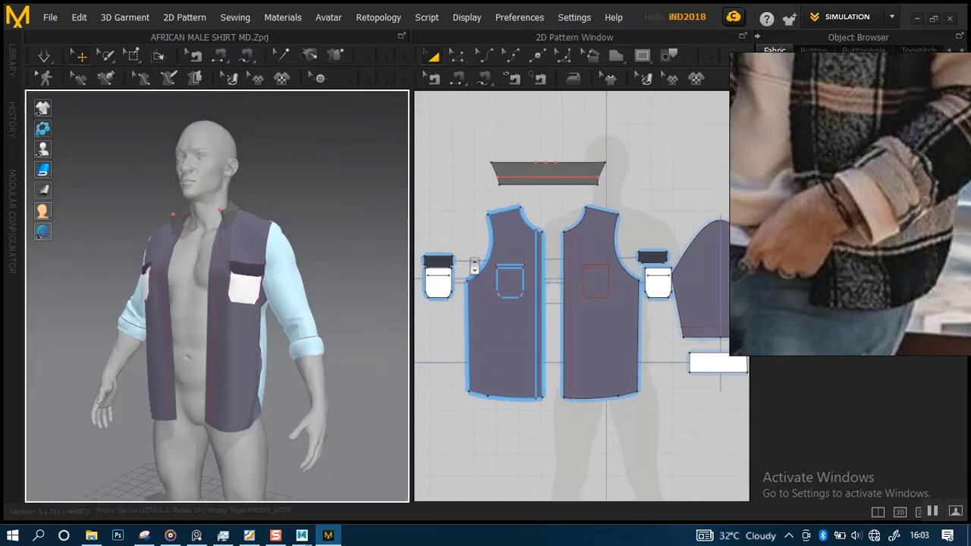
{"action": "scroll", "coordinate": [474, 265], "scroll_direction": "down", "scroll_amount": 5}
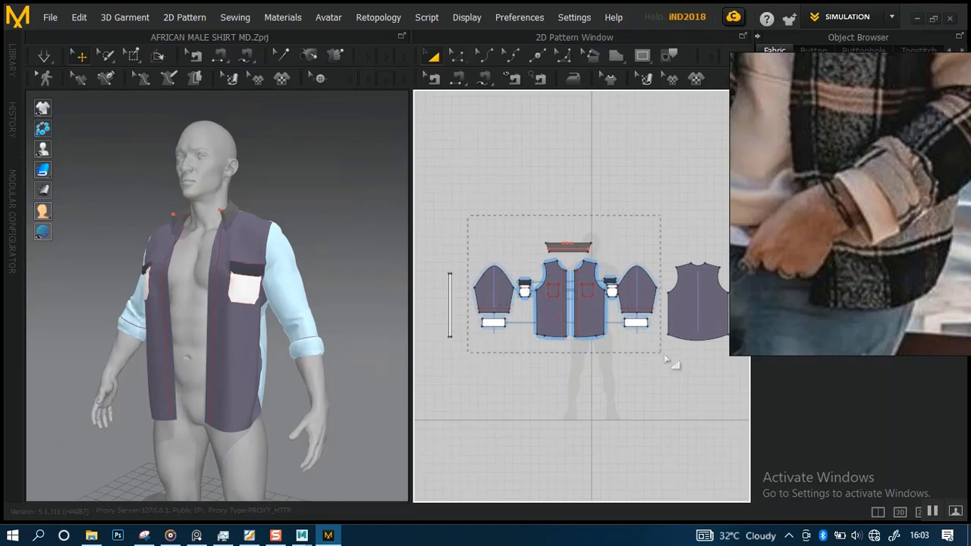
{"action": "left_click_drag", "start_coordinate": [616, 362], "coordinate": [508, 354]}
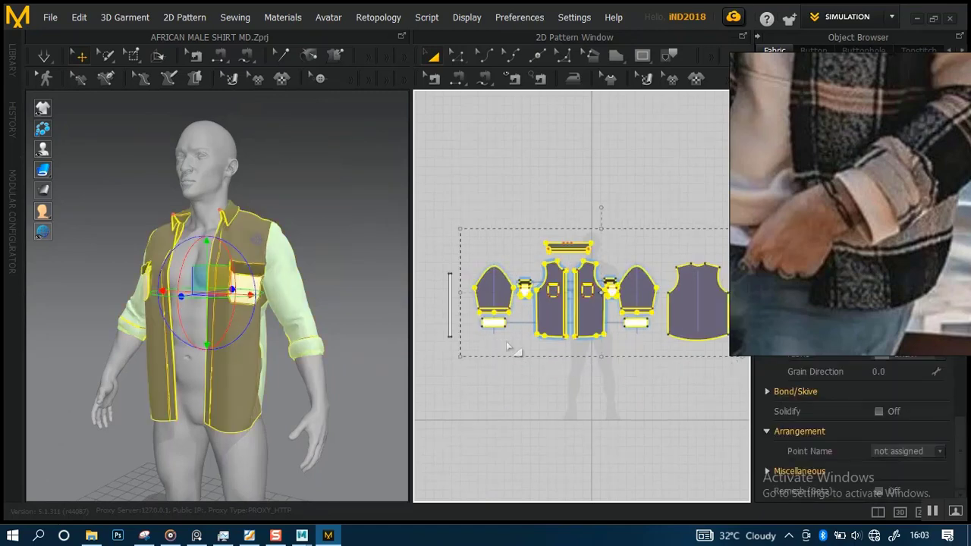
{"action": "scroll", "coordinate": [271, 303], "scroll_direction": "up", "scroll_amount": 5}
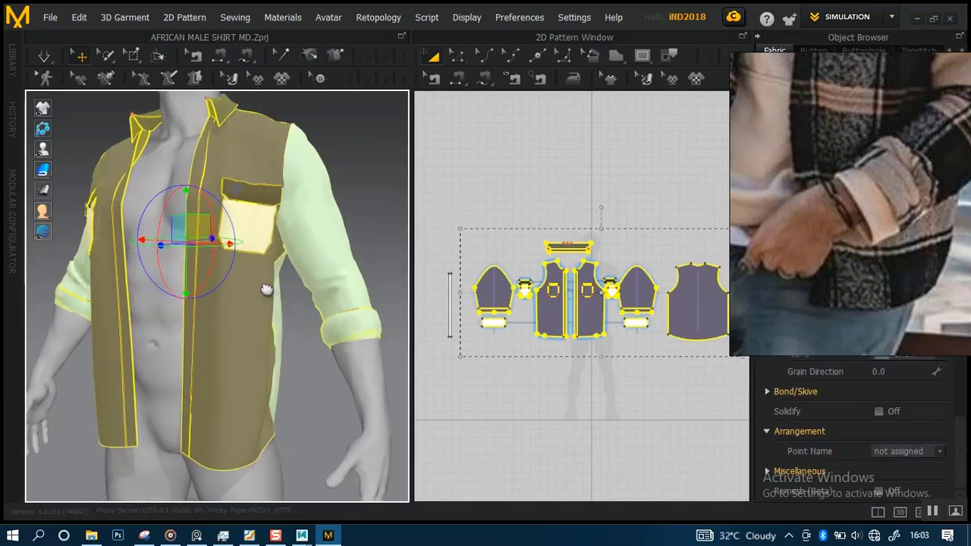
{"action": "mouse_move", "coordinate": [274, 305]}
{"action": "right_mouse_down"}
{"action": "mouse_move", "coordinate": [190, 293]}
{"action": "mouse_move", "coordinate": [350, 291]}
{"action": "mouse_move", "coordinate": [288, 293]}
{"action": "mouse_move", "coordinate": [284, 307]}
{"action": "right_mouse_up"}
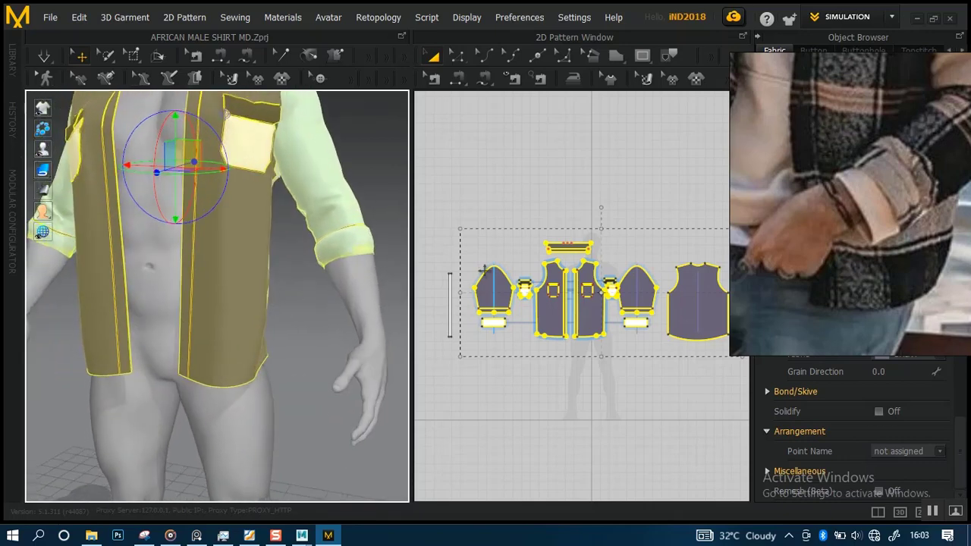
{"action": "scroll", "coordinate": [523, 319], "scroll_direction": "up", "scroll_amount": 2}
{"action": "right_click", "coordinate": [586, 322]}
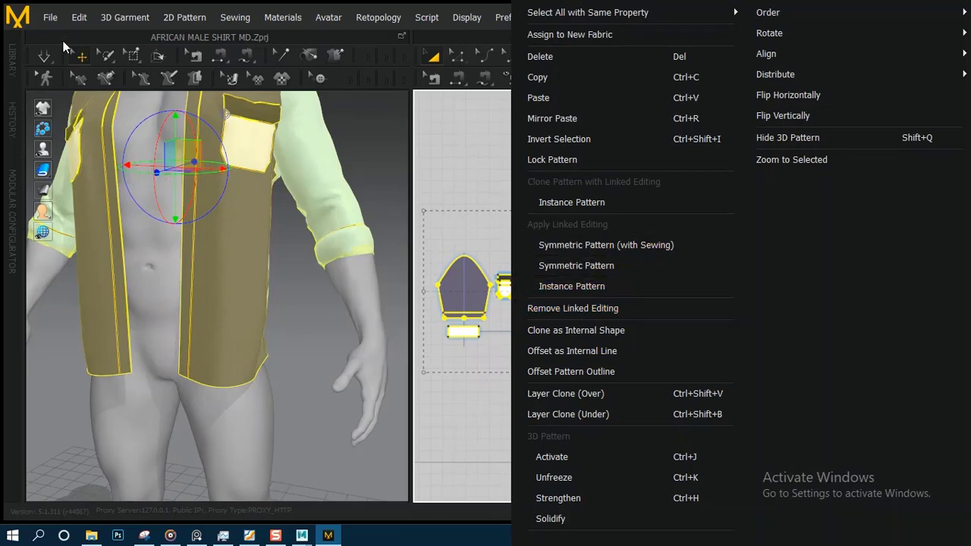
- Start an OBJ export of the selected patterns and take ENGLISH SHIRT.obj in MD EXPORTS as the base file name
{"action": "left_click", "coordinate": [50, 17]}
{"action": "mouse_move", "coordinate": [99, 206]}
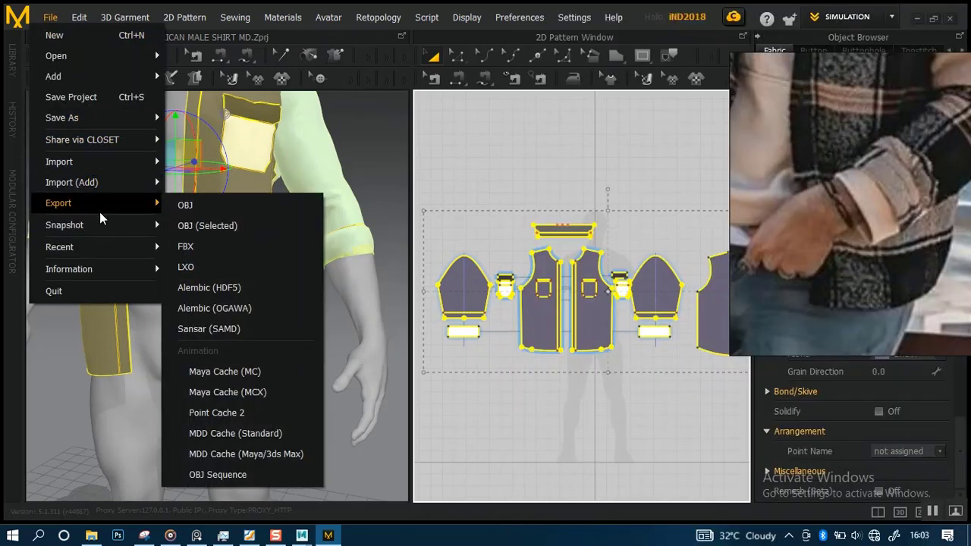
{"action": "left_click", "coordinate": [199, 224]}
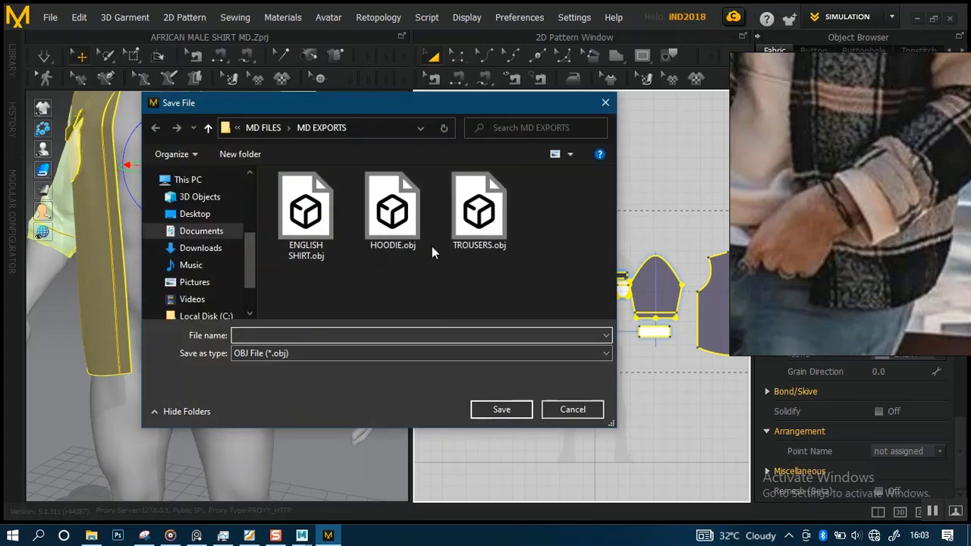
{"action": "left_click", "coordinate": [311, 231]}
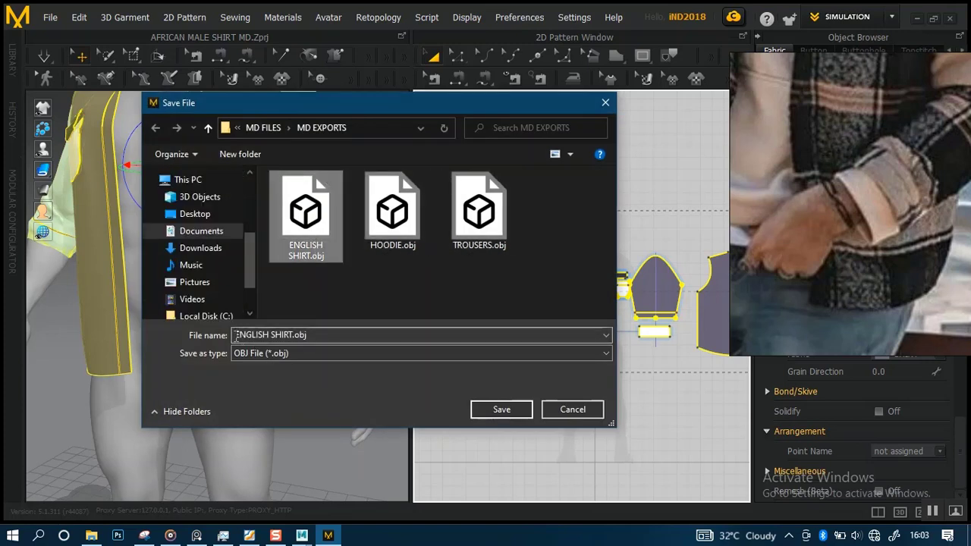
- Name the export file NEW ENGLISH SHIRT.obj and save it in the MD EXPORTS folder
{"action": "left_click", "coordinate": [236, 336]}
{"action": "left_click", "coordinate": [236, 337]}
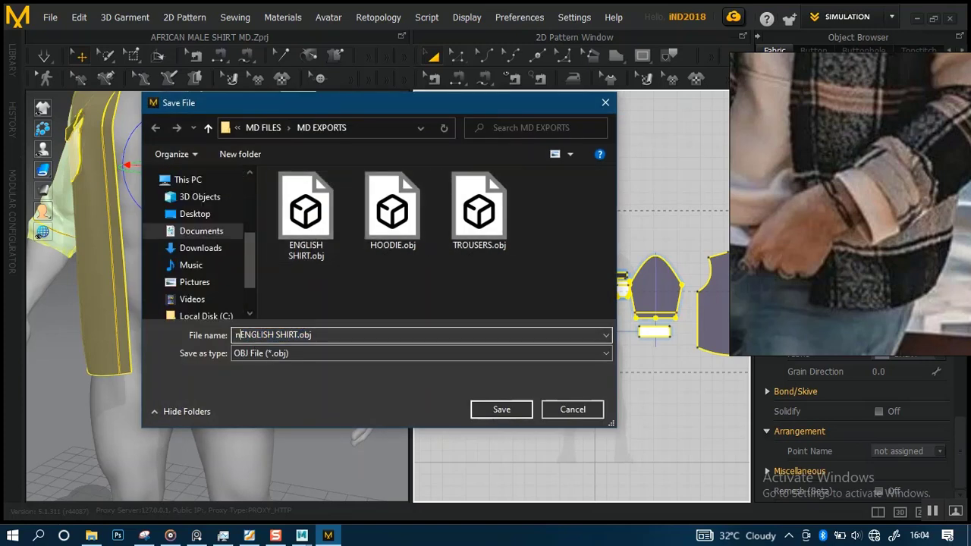
{"action": "type", "text": "new"}
{"action": "key", "text": "BackSpace"}
{"action": "key", "text": "BackSpace"}
{"action": "key", "text": "BackSpace"}
{"action": "key", "text": "BackSpace"}
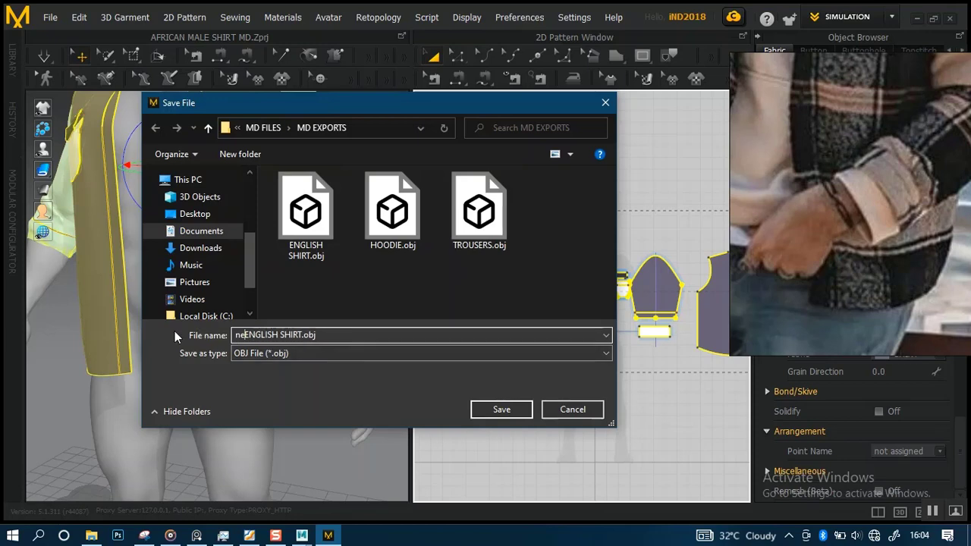
{"action": "type", "text": "NEW"}
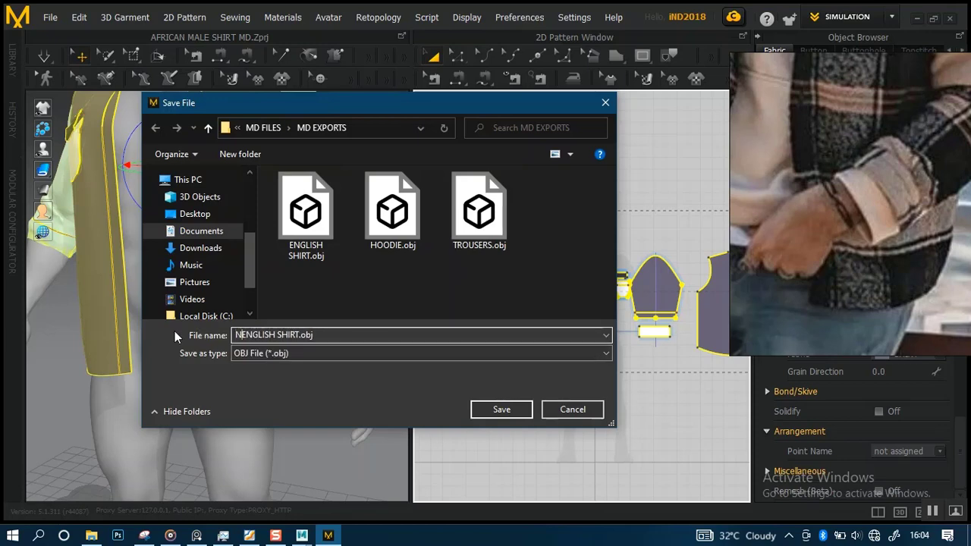
{"action": "key", "text": "Return"}
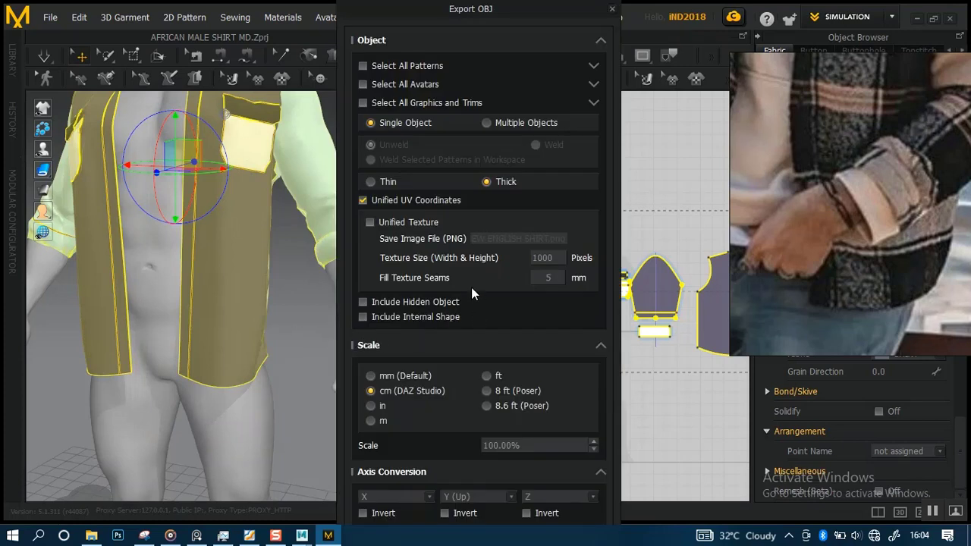
- Set the OBJ export to a thin, welded single object in centimetres and complete the export
{"action": "left_click", "coordinate": [371, 183]}
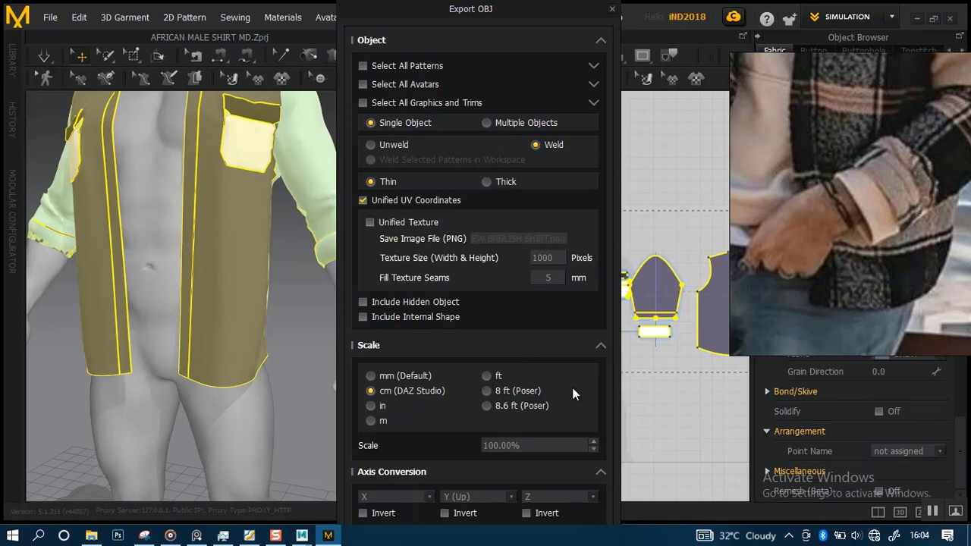
{"action": "left_click", "coordinate": [600, 346]}
{"action": "left_click", "coordinate": [596, 429]}
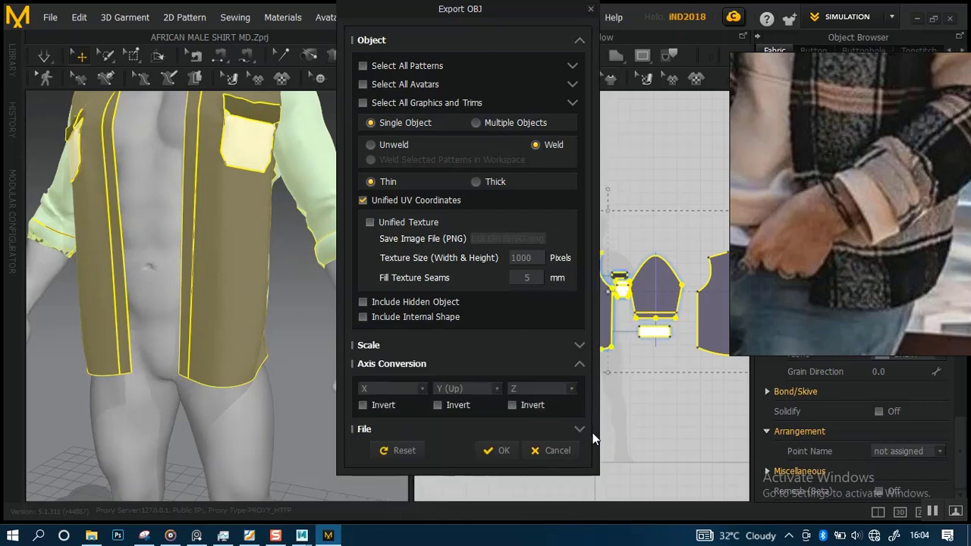
{"action": "left_click", "coordinate": [501, 450]}
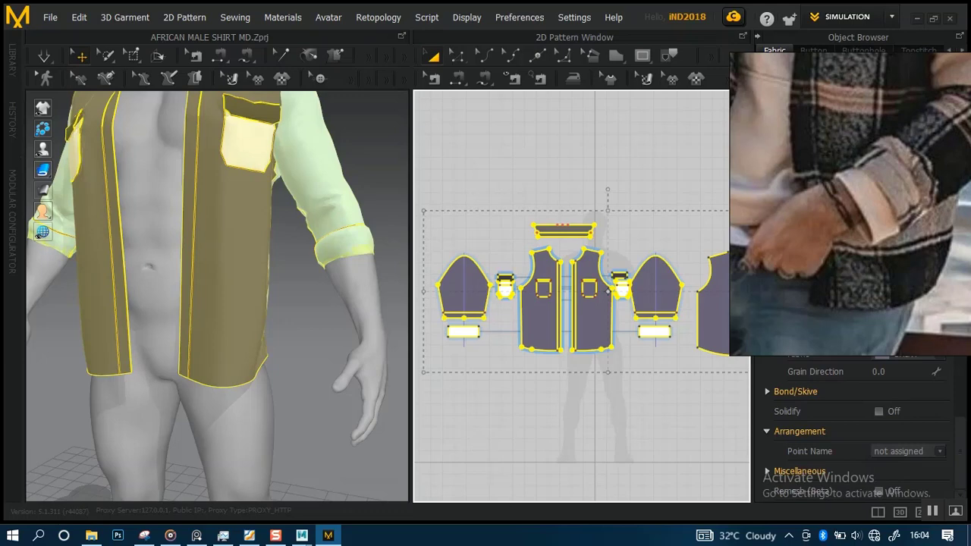
- Switch to Maya and hide the old ENGLISH_SHIRT1 mesh
{"action": "mouse_move", "coordinate": [302, 535]}
{"action": "left_click", "coordinate": [351, 481]}
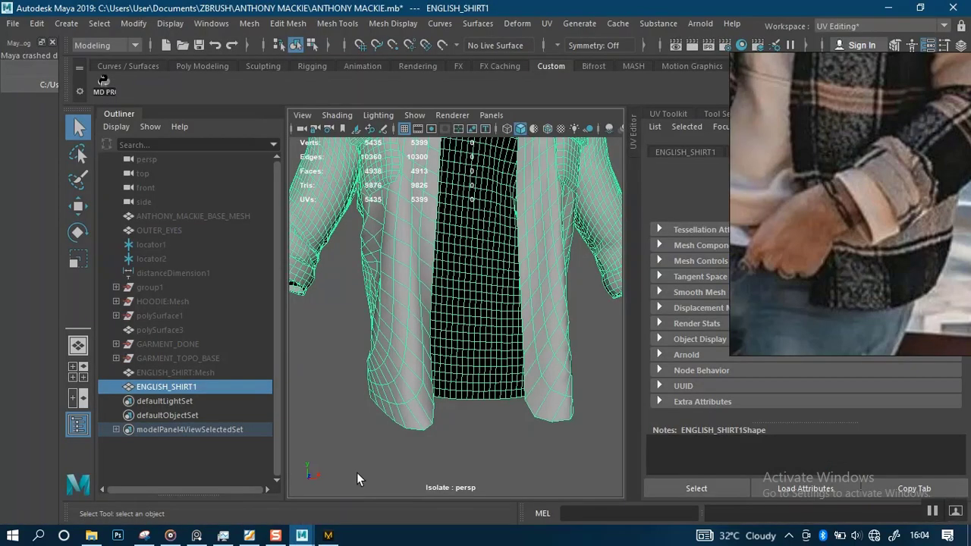
{"action": "key", "text": "ctrl+h"}
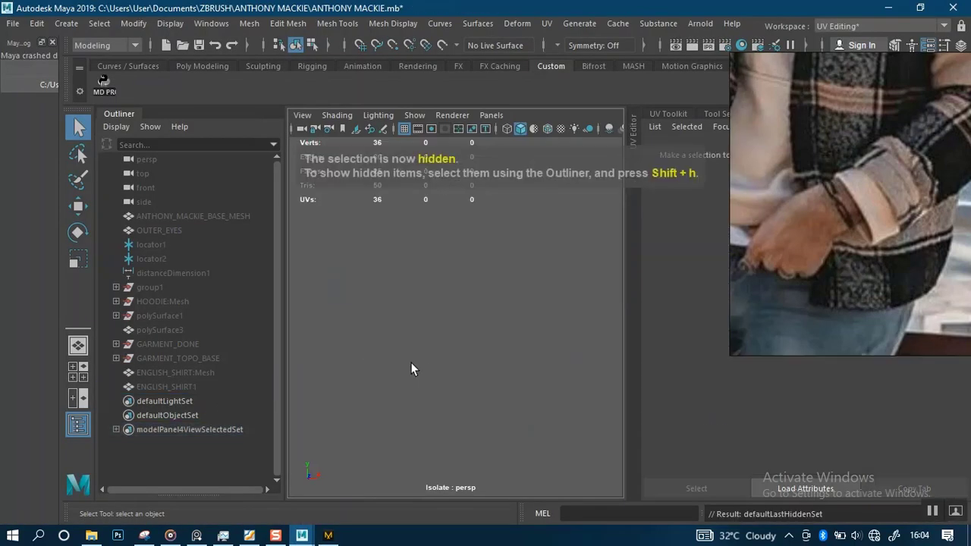
- Import NEW ENGLISH SHIRT.obj from the MD EXPORTS folder into the Maya scene and minimise the file window
{"action": "mouse_move", "coordinate": [91, 536]}
{"action": "left_click", "coordinate": [91, 477]}
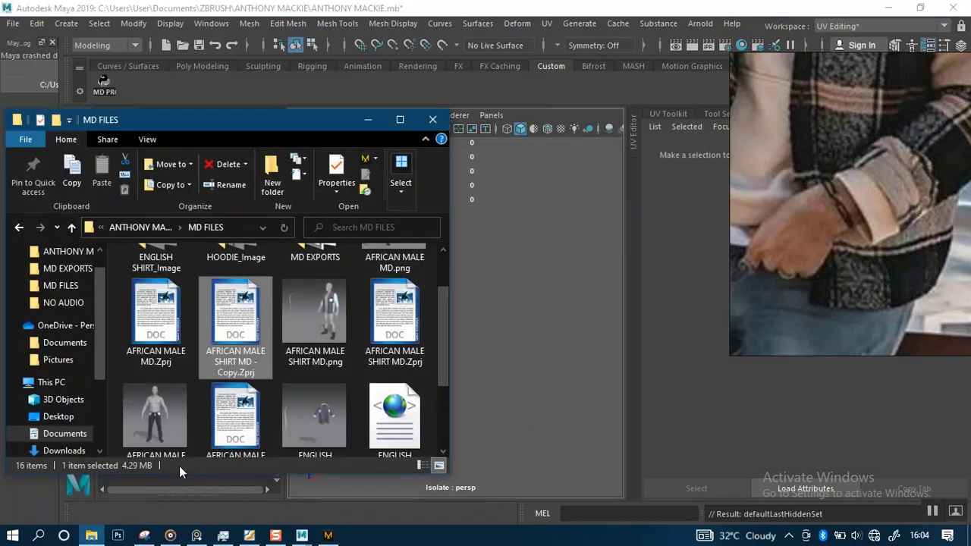
{"action": "double_click", "coordinate": [308, 295]}
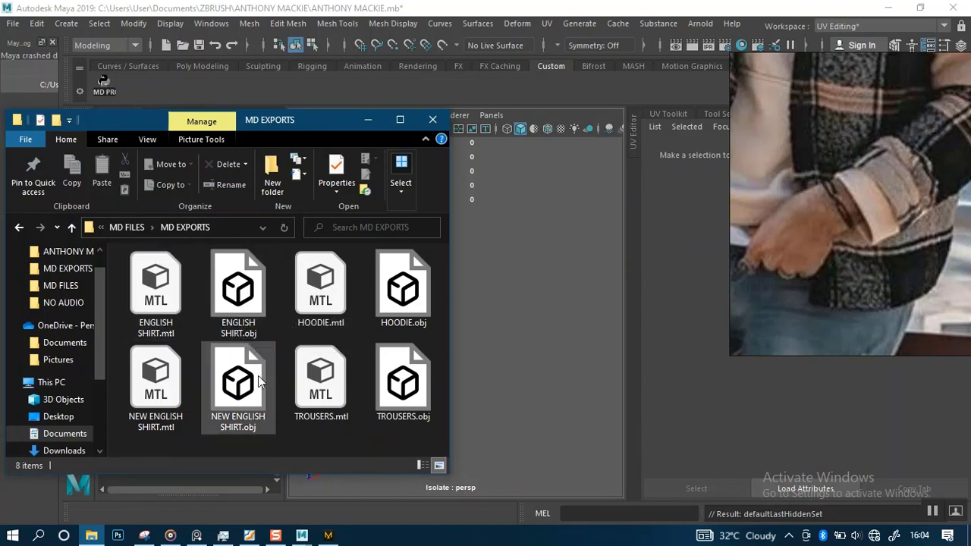
{"action": "left_click", "coordinate": [150, 407]}
{"action": "left_click", "coordinate": [238, 407]}
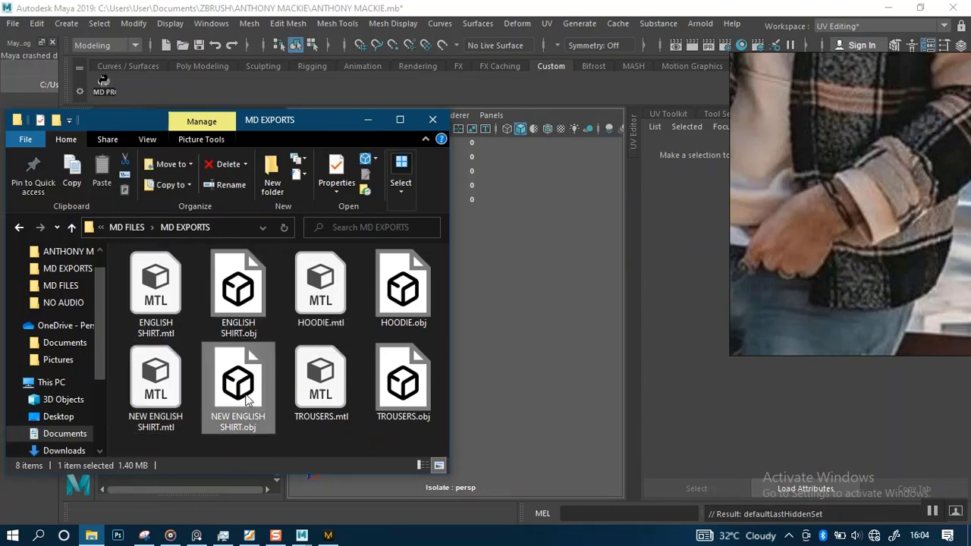
{"action": "left_click_drag", "start_coordinate": [246, 400], "coordinate": [490, 366]}
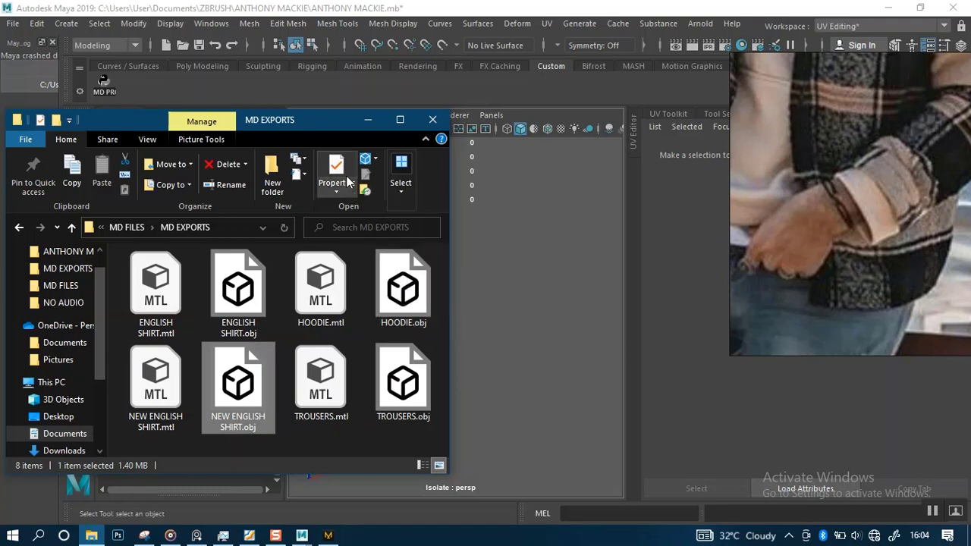
{"action": "left_click", "coordinate": [364, 127]}
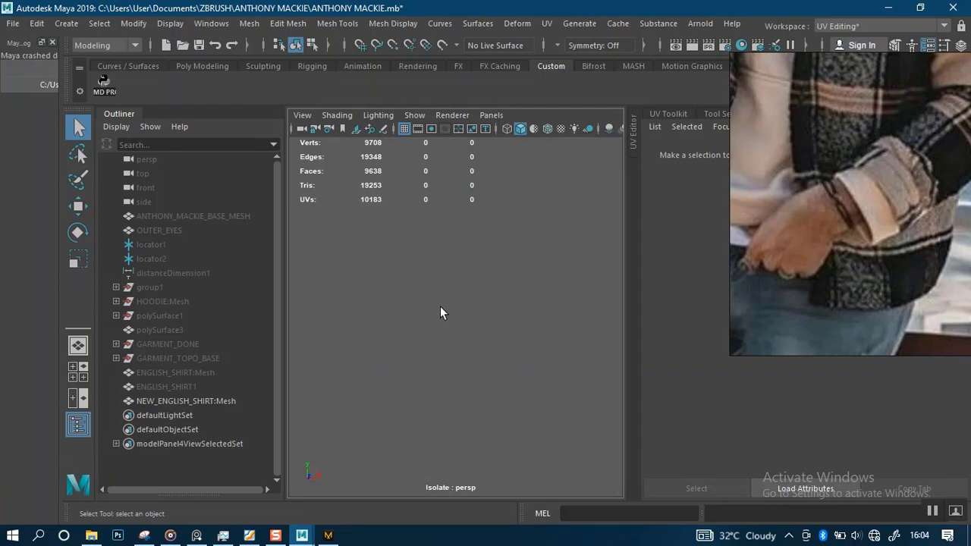
- Turn off view isolation to show the NEW_ENGLISH_SHIRT mesh and check its front up close
{"action": "left_click", "coordinate": [220, 402]}
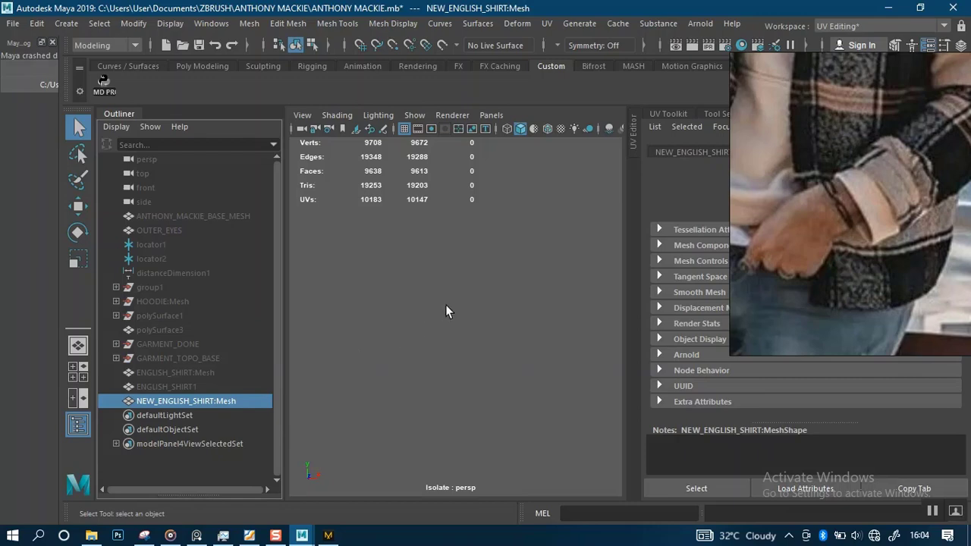
{"action": "key", "text": "ctrl+1"}
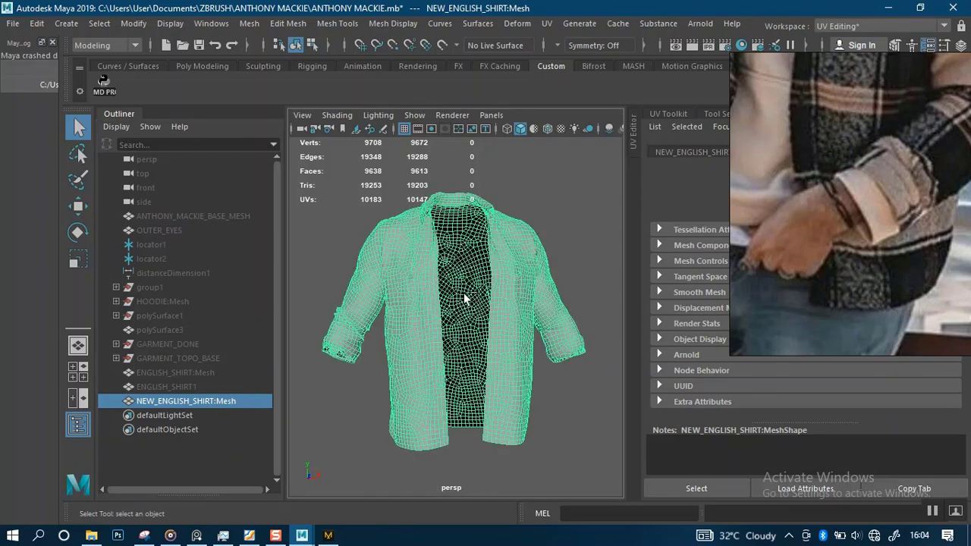
{"action": "left_click", "coordinate": [553, 234]}
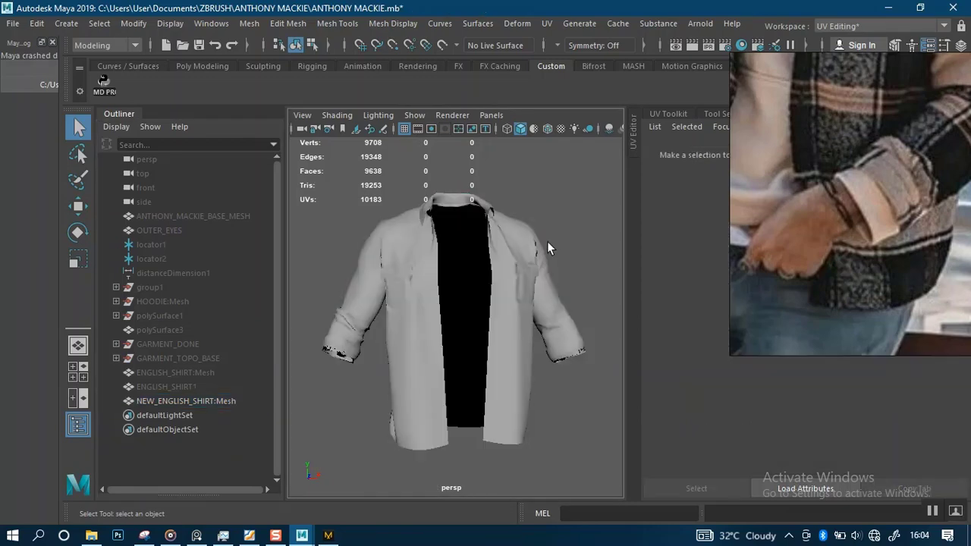
{"action": "scroll", "coordinate": [526, 281], "scroll_direction": "up", "scroll_amount": 3}
{"action": "left_click_drag", "start_coordinate": [441, 317], "coordinate": [459, 335], "text": "alt"}
{"action": "left_click", "coordinate": [523, 348]}
{"action": "left_click_drag", "start_coordinate": [524, 348], "coordinate": [598, 185], "text": "alt"}
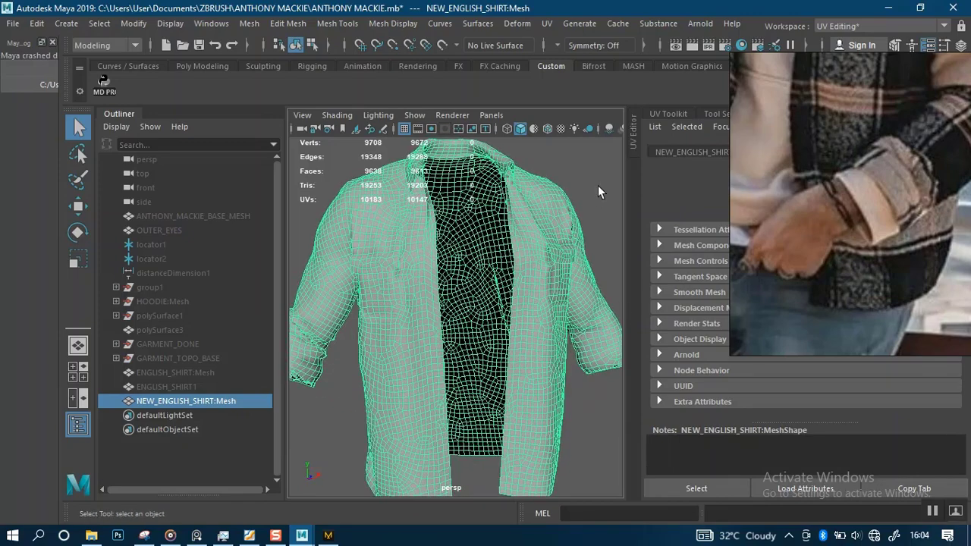
- Save the scene with the new shirt mesh selected and run the MEL command jQuadrangulateCloth on it
{"action": "left_click", "coordinate": [597, 185]}
{"action": "left_click", "coordinate": [555, 243]}
{"action": "key", "text": "ctrl+s"}
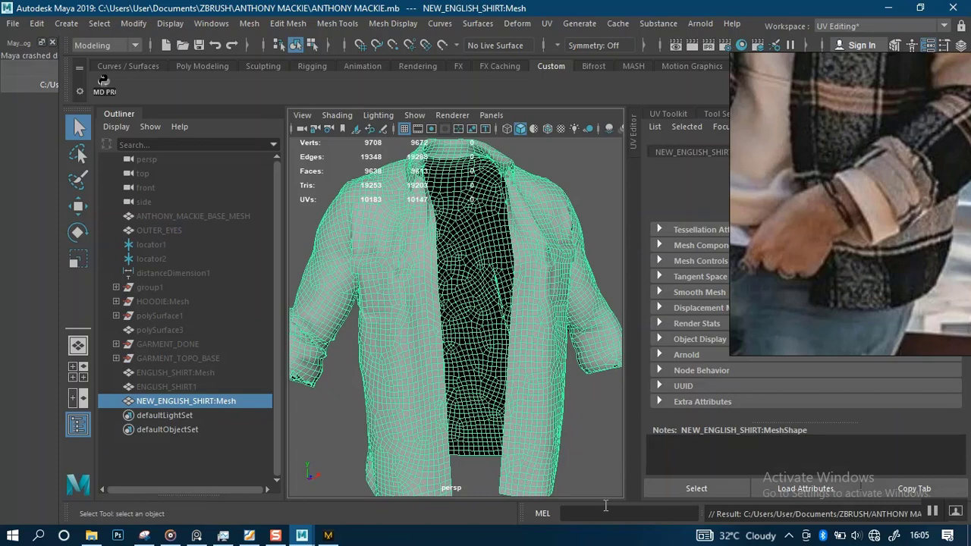
{"action": "type", "text": "jQuadrangulateCloth"}
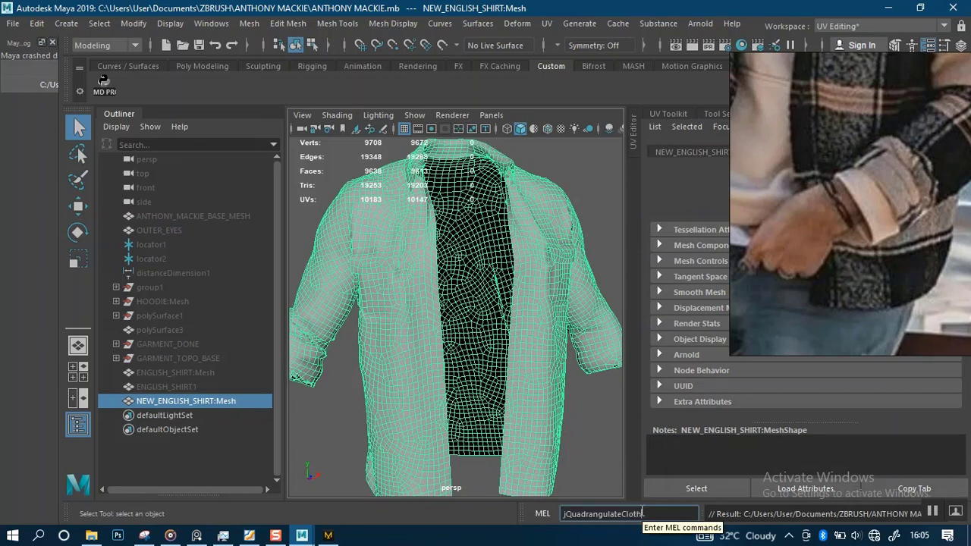
{"action": "key", "text": "Return"}
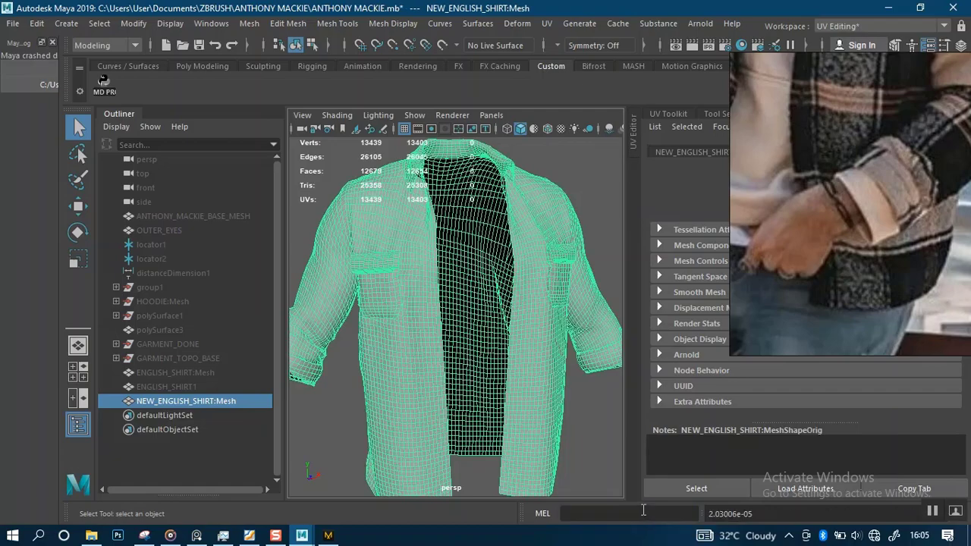
- Examine the quadrangulated shirt mesh from the back, front opening, pockets and sleeves
{"action": "left_click_drag", "start_coordinate": [461, 414], "coordinate": [478, 338], "text": "alt"}
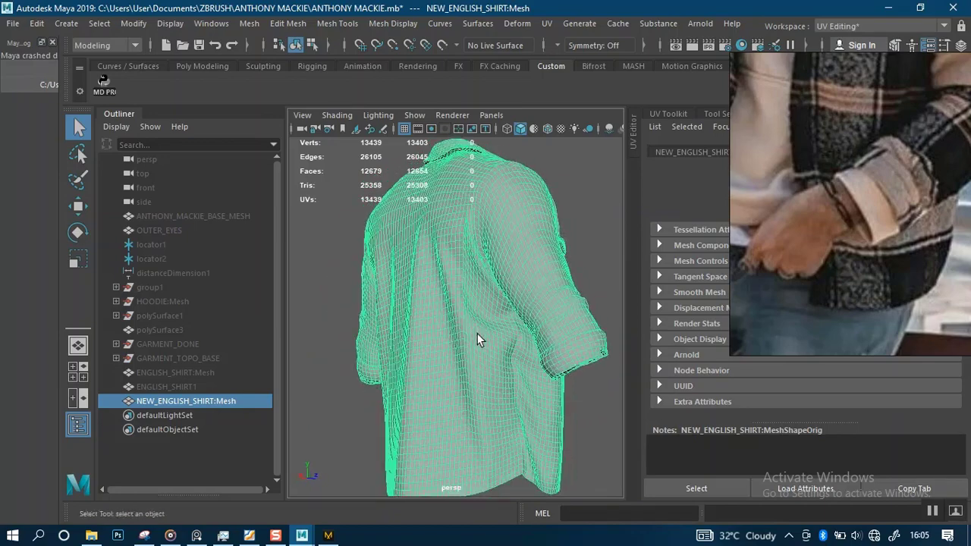
{"action": "middle_click_drag", "start_coordinate": [479, 338], "coordinate": [447, 323], "text": "alt"}
{"action": "mouse_move", "coordinate": [448, 323]}
{"action": "left_mouse_down", "text": "alt"}
{"action": "mouse_move", "coordinate": [445, 306]}
{"action": "mouse_move", "coordinate": [362, 295]}
{"action": "mouse_move", "coordinate": [485, 326]}
{"action": "mouse_move", "coordinate": [463, 329]}
{"action": "left_mouse_up", "text": "alt"}
{"action": "right_click_drag", "start_coordinate": [484, 326], "coordinate": [498, 368], "text": "alt"}
{"action": "left_click_drag", "start_coordinate": [498, 368], "coordinate": [409, 341], "text": "alt"}
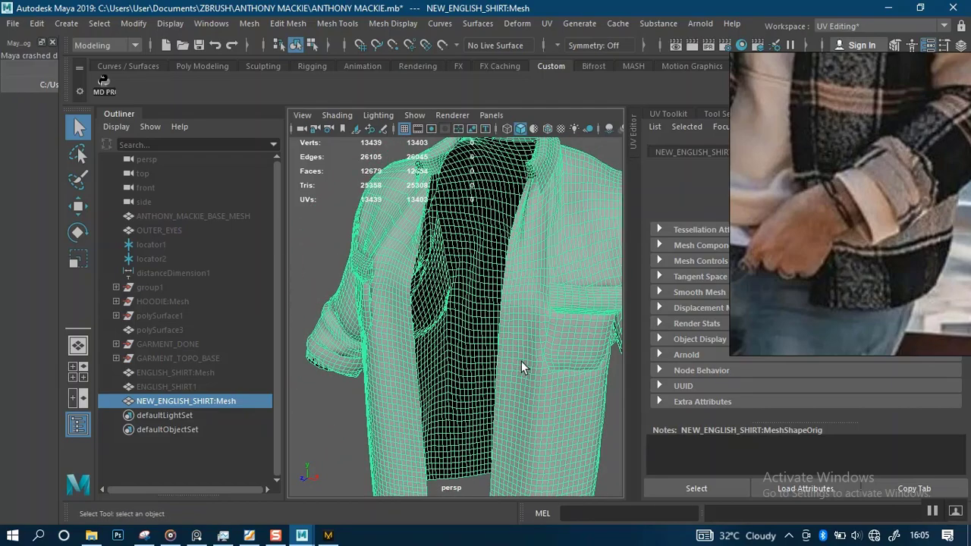
{"action": "left_click_drag", "start_coordinate": [521, 361], "coordinate": [554, 360], "text": "alt"}
{"action": "left_click_drag", "start_coordinate": [402, 343], "coordinate": [540, 329], "text": "alt"}
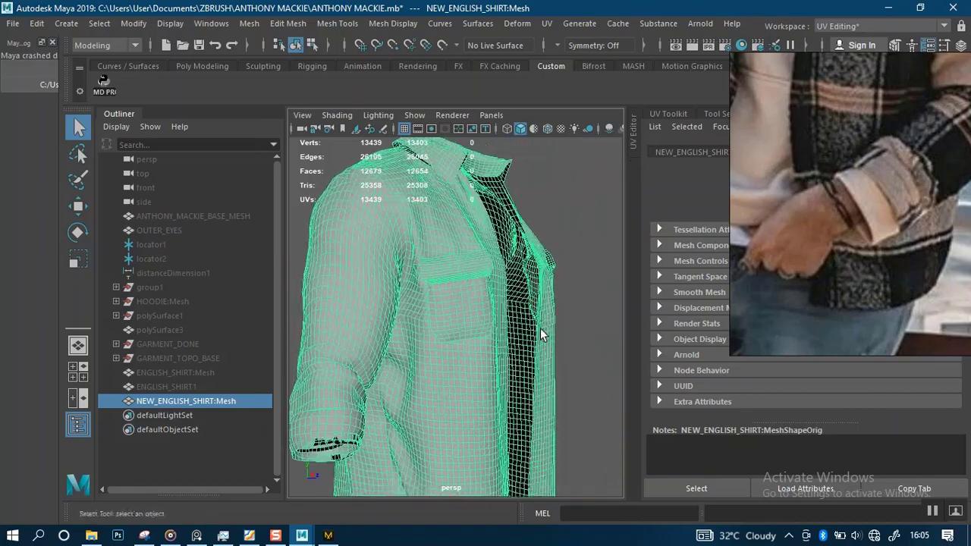
- Save the scene and move the floating reference photo off the Attribute Editor so it covers the Outliner instead
{"action": "left_click_drag", "start_coordinate": [478, 327], "coordinate": [422, 338], "text": "alt"}
{"action": "right_click_drag", "start_coordinate": [422, 337], "coordinate": [442, 320], "text": "alt"}
{"action": "left_click_drag", "start_coordinate": [442, 320], "coordinate": [459, 340], "text": "alt"}
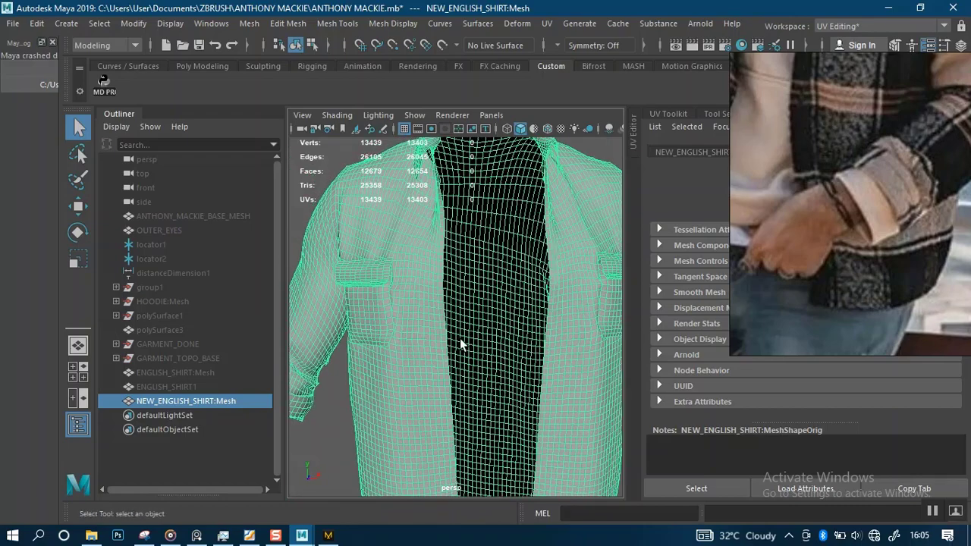
{"action": "right_click_drag", "start_coordinate": [459, 341], "coordinate": [484, 323], "text": "alt"}
{"action": "left_click_drag", "start_coordinate": [484, 323], "coordinate": [433, 364], "text": "alt"}
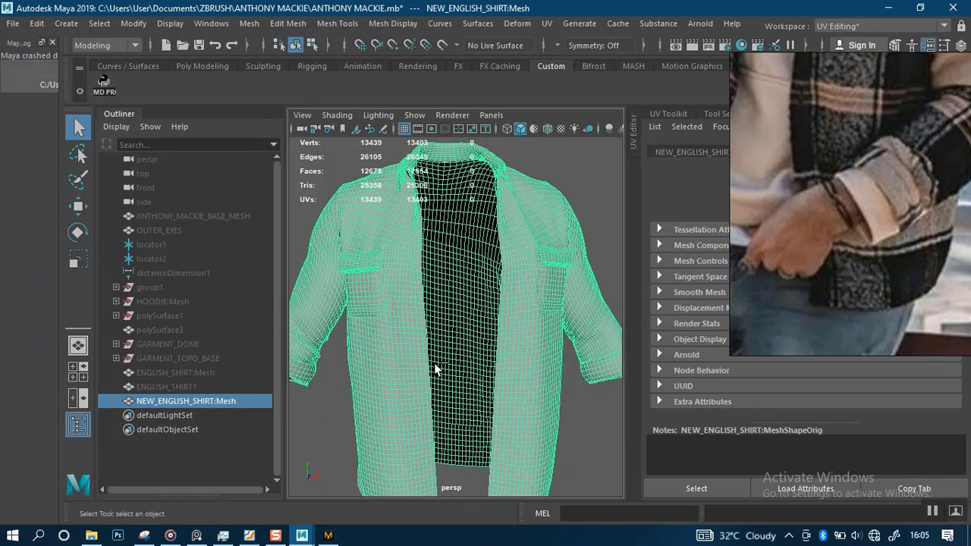
{"action": "key", "text": "ctrl+s"}
{"action": "left_click_drag", "start_coordinate": [773, 258], "coordinate": [67, 279]}
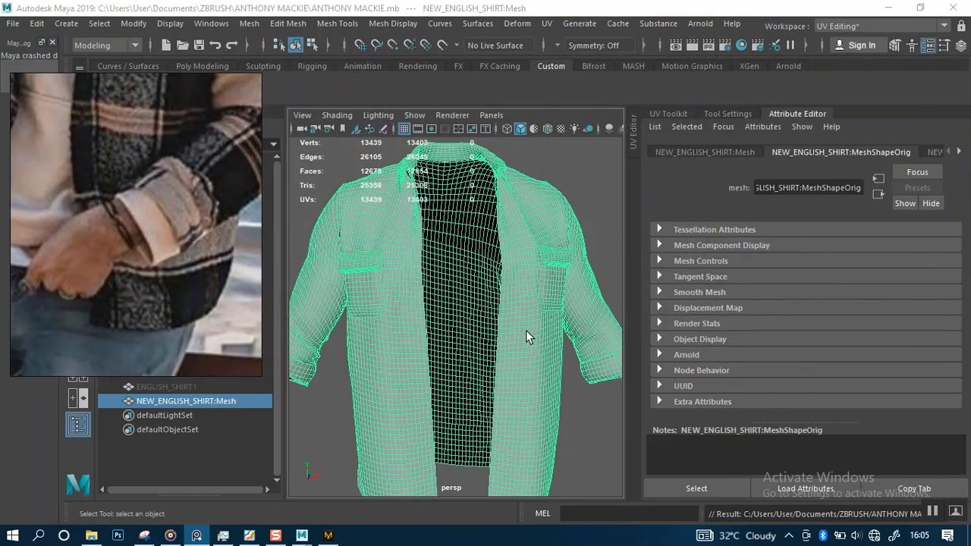
{"action": "left_click_drag", "start_coordinate": [525, 331], "coordinate": [528, 338], "text": "alt"}
{"action": "key", "text": "ctrl+s"}
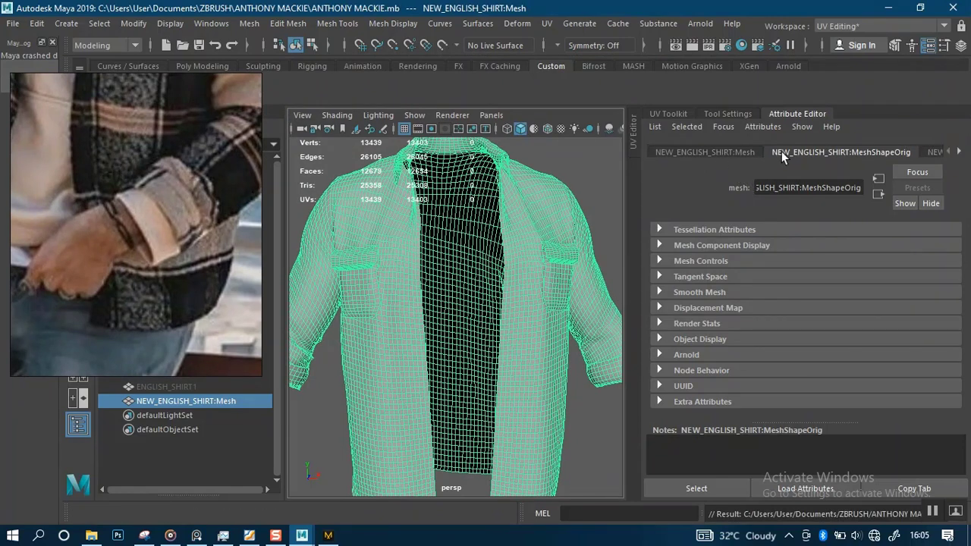
- Darken the colour of the shirt's lambert1 material to a deep grey and check the shirt's front with the mesh deselected
{"action": "left_click", "coordinate": [704, 151]}
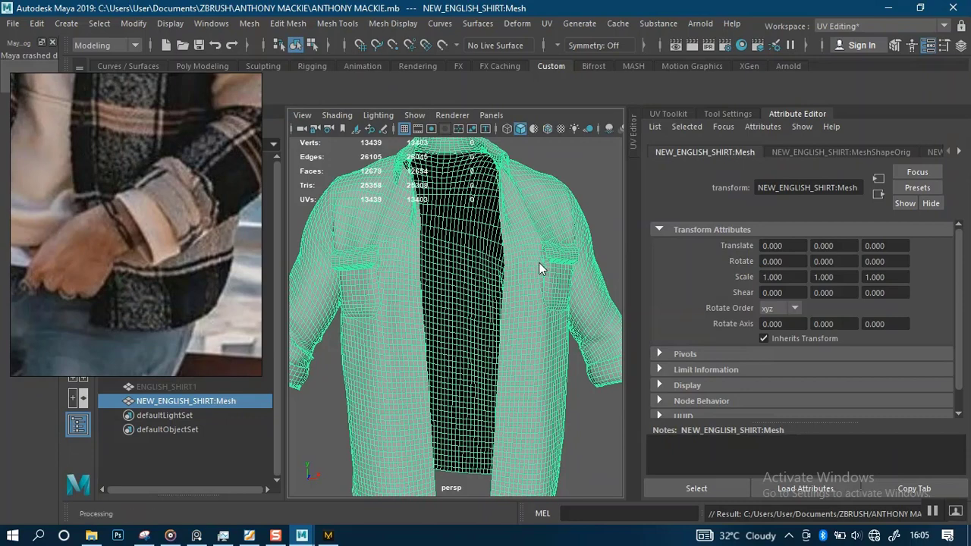
{"action": "right_click_drag", "start_coordinate": [538, 262], "coordinate": [537, 512]}
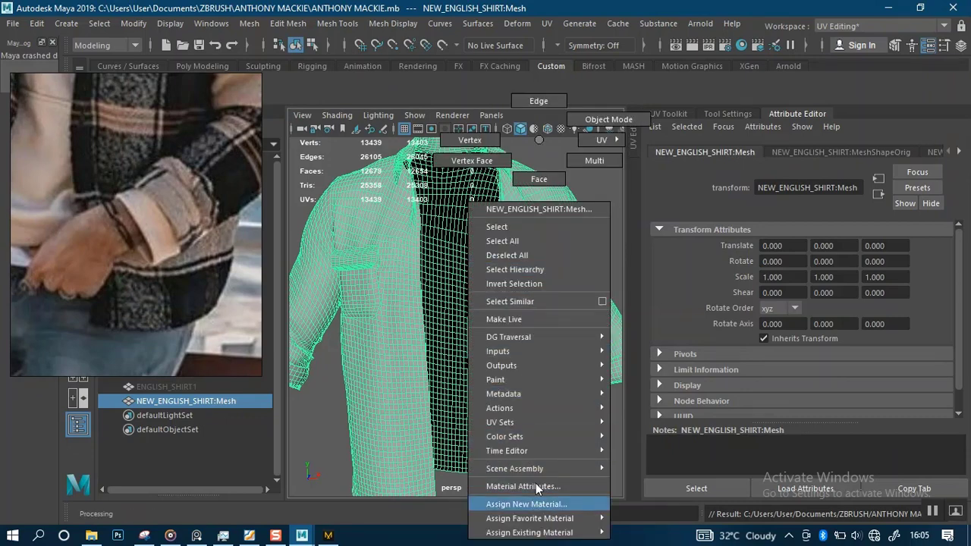
{"action": "right_click_drag", "start_coordinate": [536, 483], "coordinate": [774, 135]}
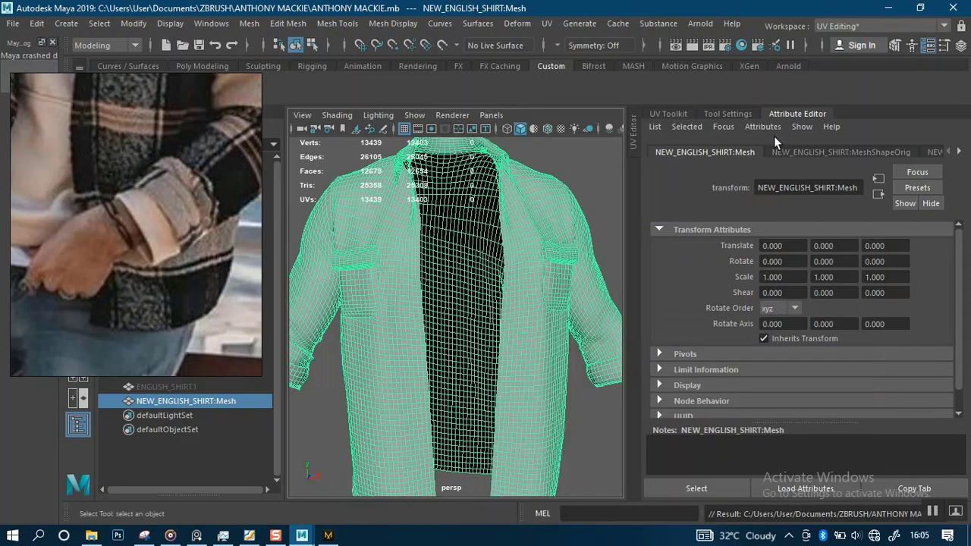
{"action": "left_click", "coordinate": [960, 153]}
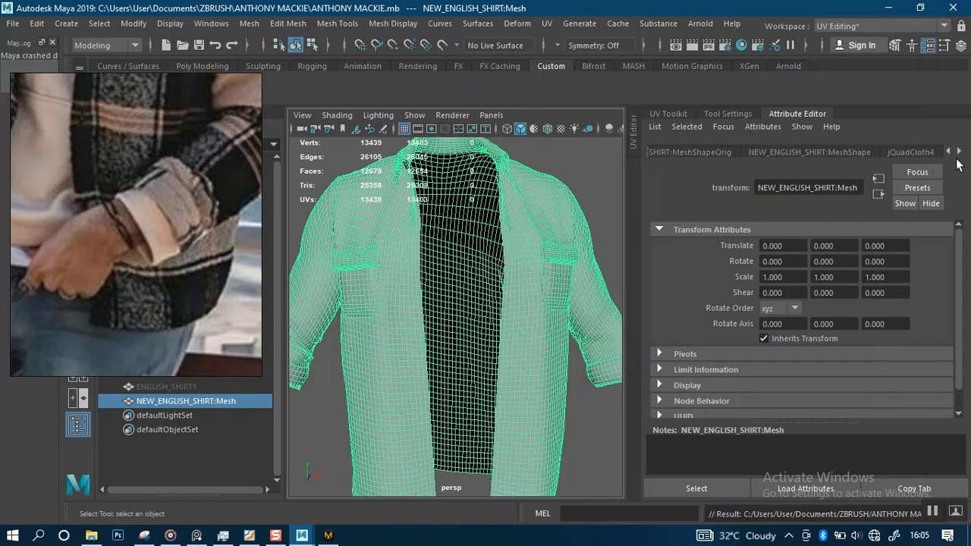
{"action": "left_click", "coordinate": [960, 152]}
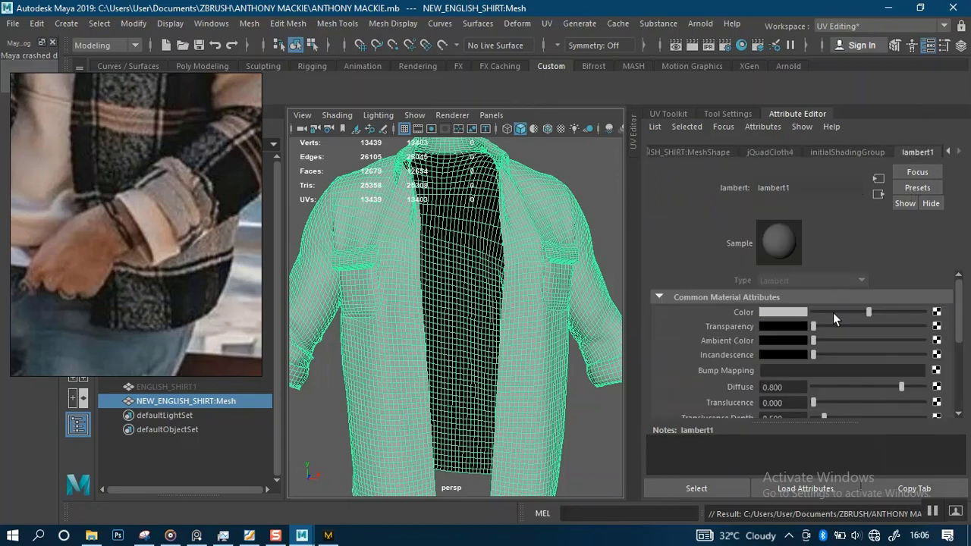
{"action": "left_click_drag", "start_coordinate": [869, 312], "coordinate": [824, 317]}
{"action": "right_click_drag", "start_coordinate": [605, 321], "coordinate": [487, 308], "text": "alt"}
{"action": "left_click_drag", "start_coordinate": [487, 308], "coordinate": [518, 294], "text": "alt"}
{"action": "right_click_drag", "start_coordinate": [518, 293], "coordinate": [492, 289], "text": "alt"}
{"action": "left_click", "coordinate": [568, 237]}
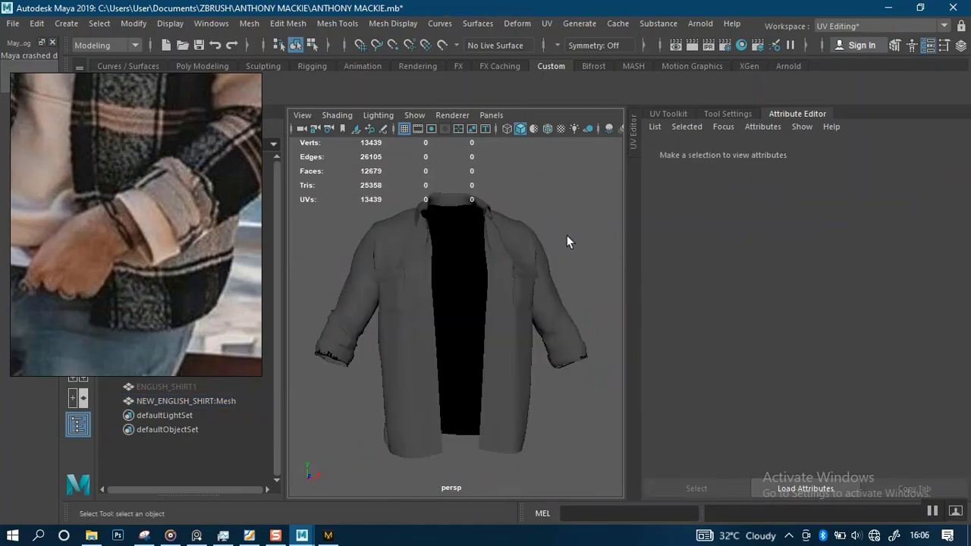
{"action": "left_click", "coordinate": [490, 292]}
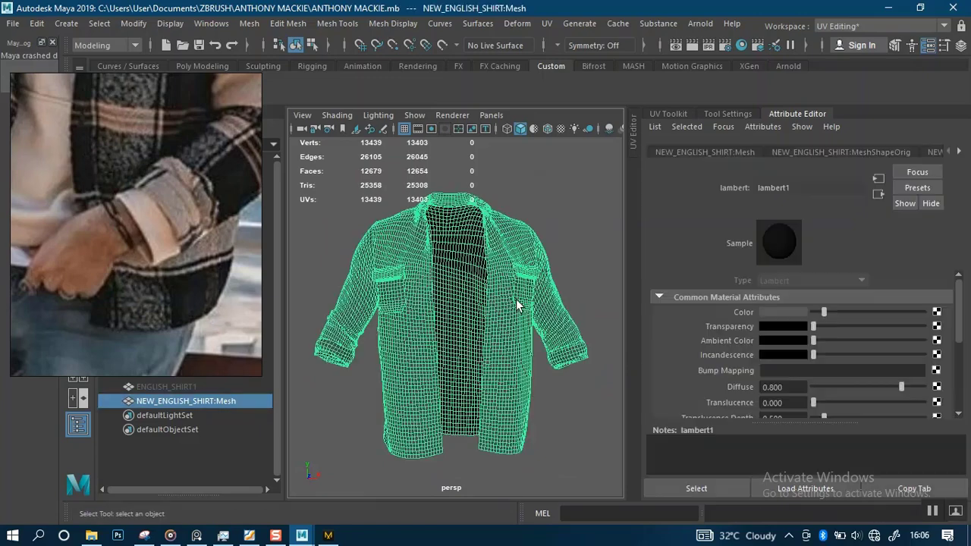
{"action": "right_click_drag", "start_coordinate": [490, 292], "coordinate": [520, 346], "text": "alt"}
- In the ANTHONY MACKIE folder, replace the backup ANTHONY MACKIE - Copy.mb with a fresh copy of ANTHONY MACKIE.mb and minimise the file window
{"action": "left_click", "coordinate": [91, 535]}
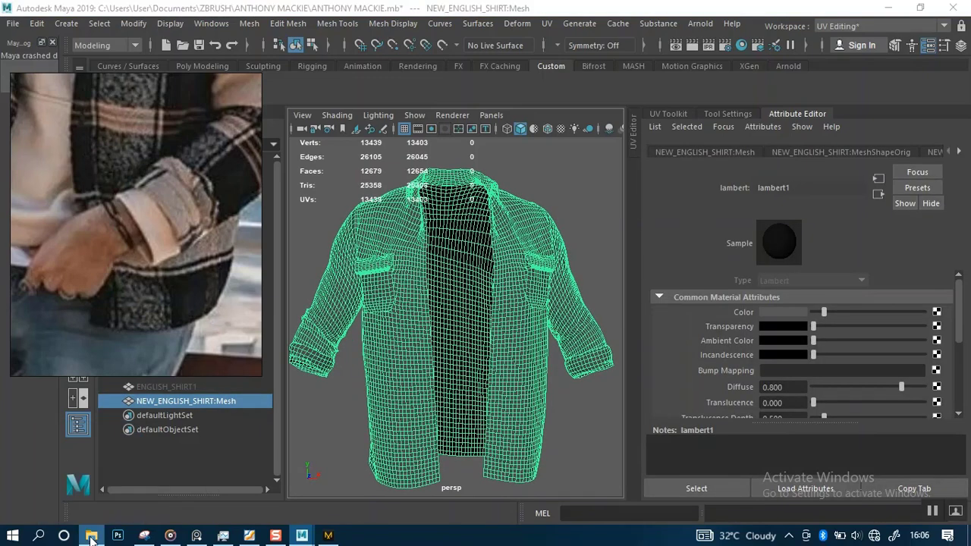
{"action": "left_click_drag", "start_coordinate": [295, 126], "coordinate": [571, 126]}
{"action": "left_click", "coordinate": [404, 226]}
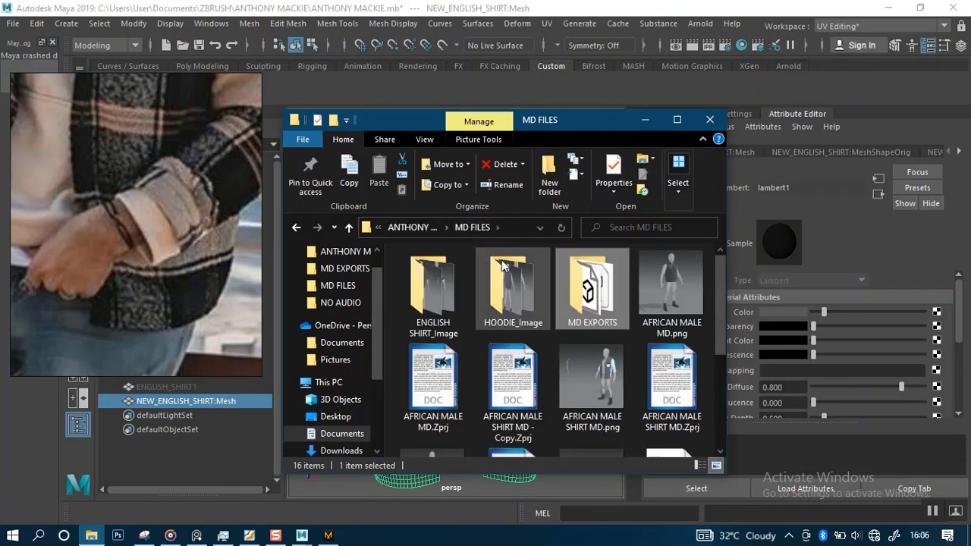
{"action": "left_click", "coordinate": [424, 228]}
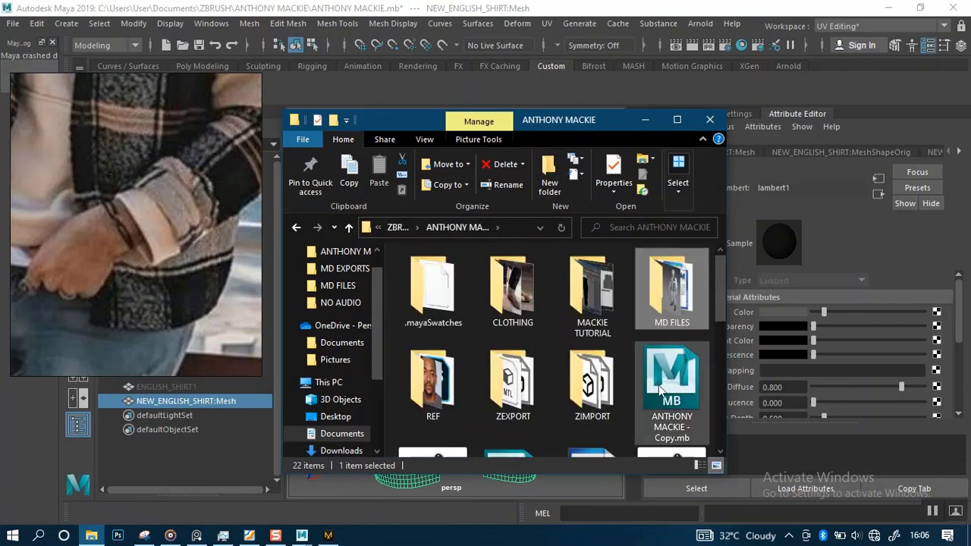
{"action": "left_click", "coordinate": [663, 390]}
{"action": "key", "text": "Delete"}
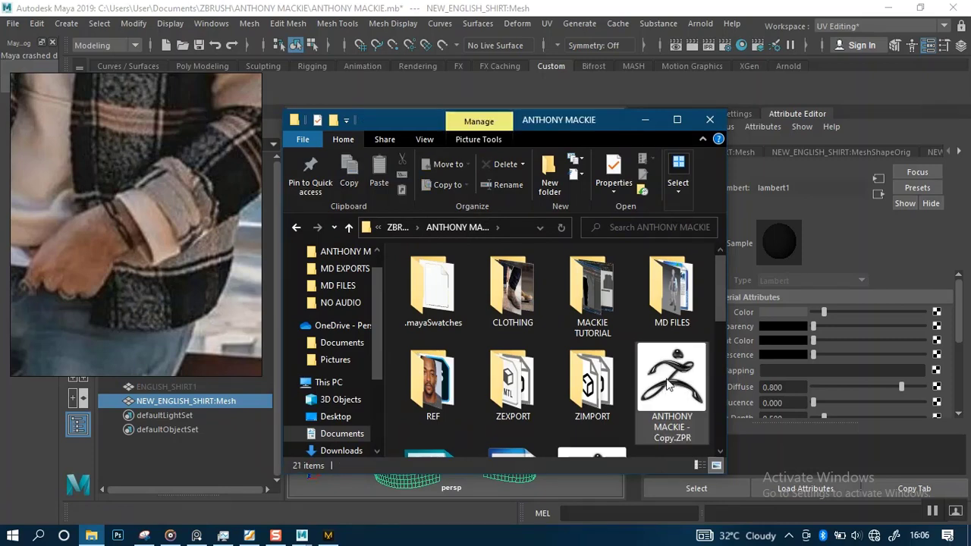
{"action": "scroll", "coordinate": [552, 403], "scroll_direction": "down", "scroll_amount": 2}
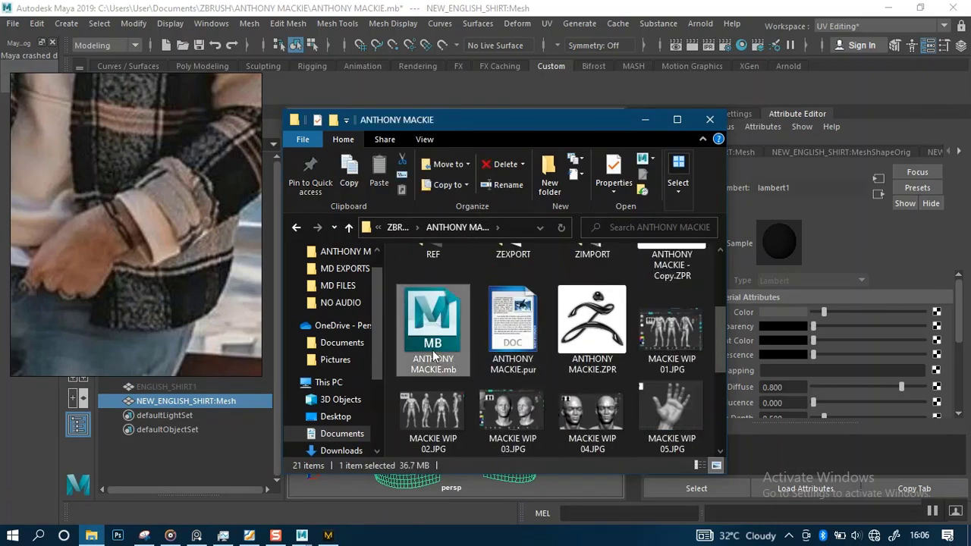
{"action": "left_click_drag", "start_coordinate": [452, 358], "coordinate": [550, 348], "text": "ctrl"}
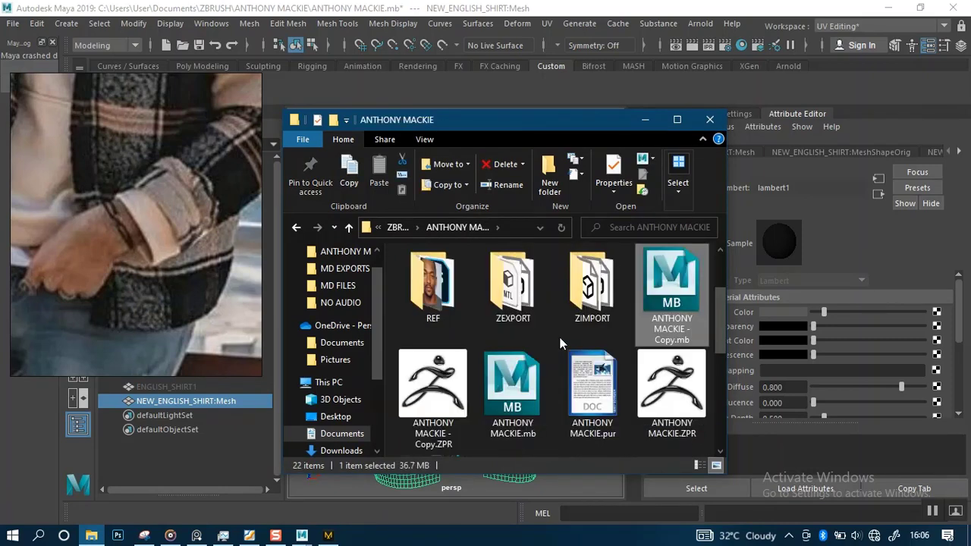
{"action": "left_click", "coordinate": [644, 120]}
- Set the shirt's jQuadCloth4 Base Density to 0.7, save the scene, and set its Relax Distance to 200
{"action": "scroll", "coordinate": [510, 318], "scroll_direction": "up", "scroll_amount": 3}
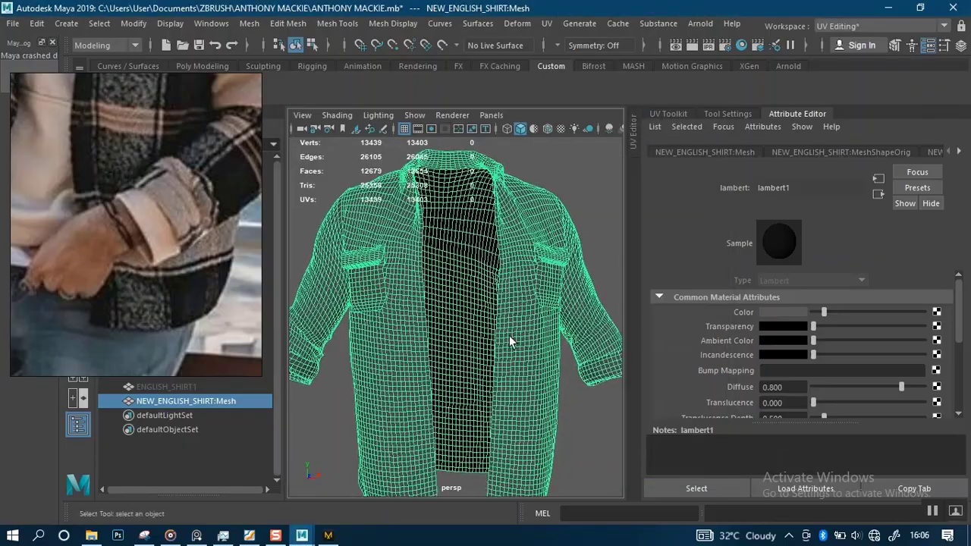
{"action": "left_click_drag", "start_coordinate": [511, 341], "coordinate": [444, 327], "text": "alt"}
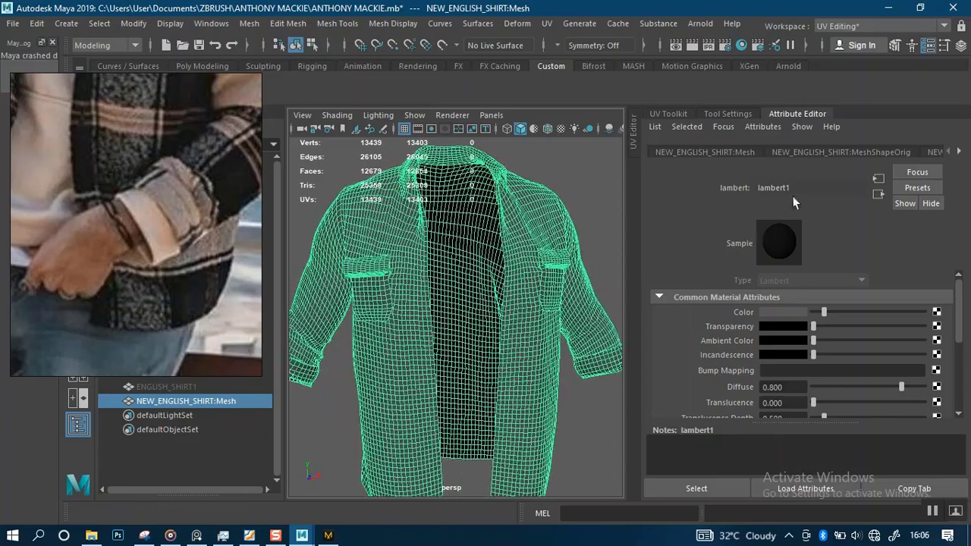
{"action": "left_click", "coordinate": [957, 152]}
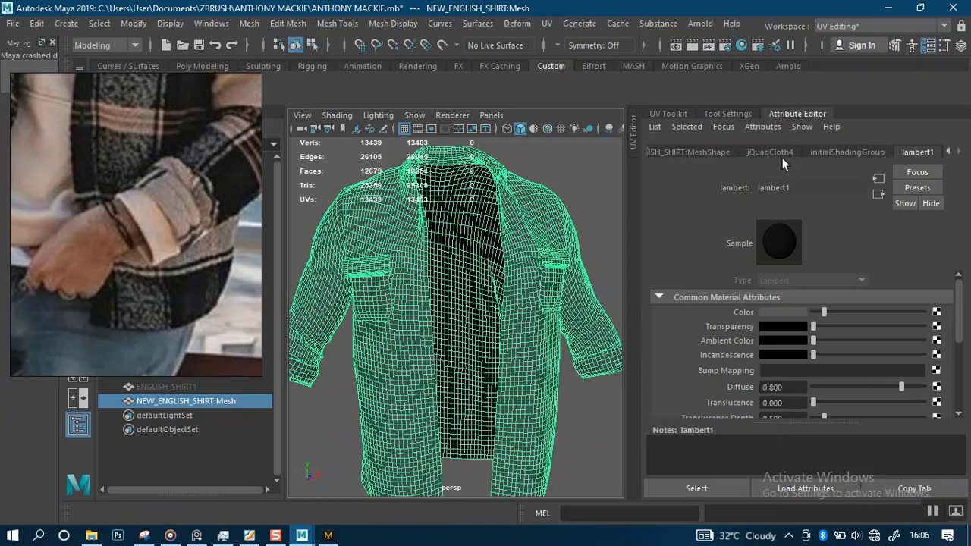
{"action": "left_click", "coordinate": [771, 152]}
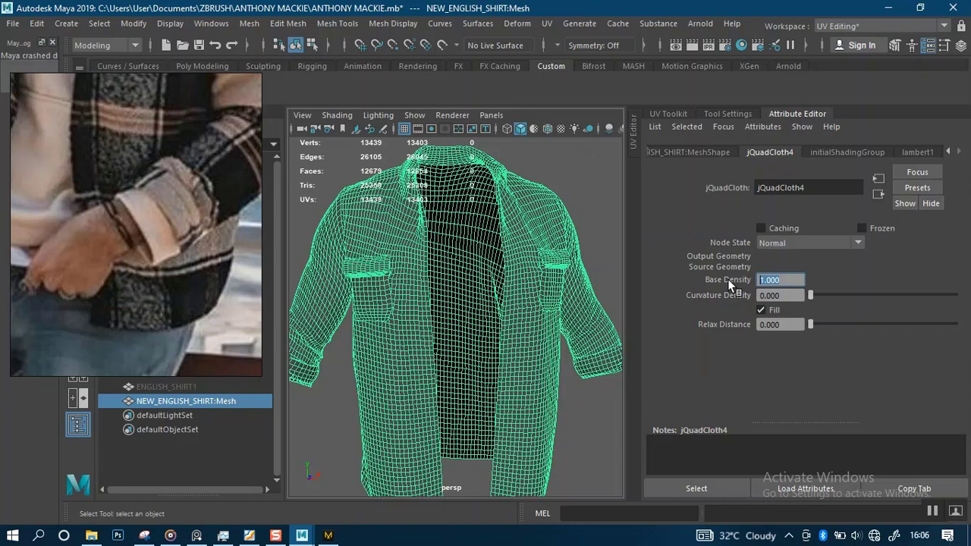
{"action": "type", "text": "0.7"}
{"action": "key", "text": "Return"}
{"action": "left_click_drag", "start_coordinate": [483, 302], "coordinate": [377, 303], "text": "alt"}
{"action": "key", "text": "ctrl+s"}
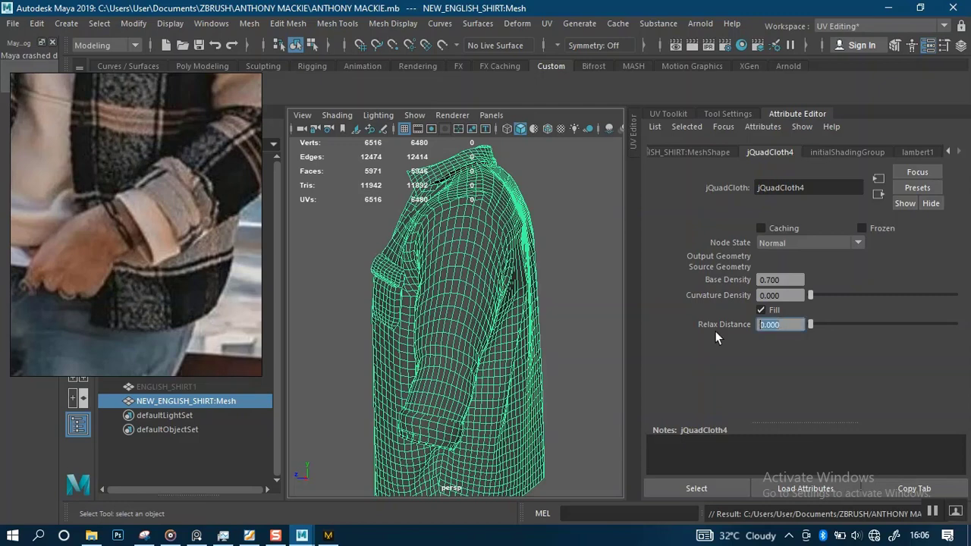
{"action": "type", "text": "200"}
{"action": "key", "text": "Return"}
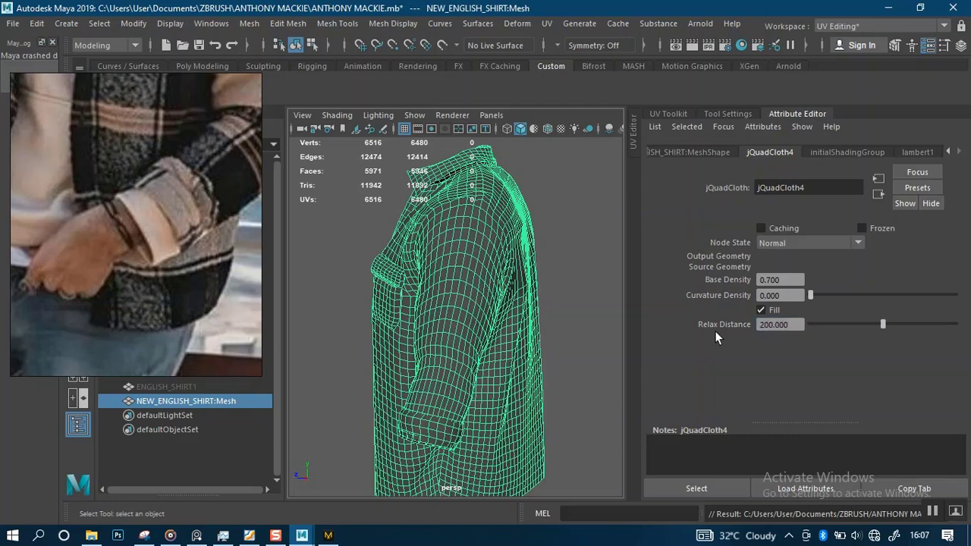
- Examine the edge flow of the lower-density shirt mesh at the front opening, pockets, sleeves and back
{"action": "left_click_drag", "start_coordinate": [518, 405], "coordinate": [545, 388], "text": "alt"}
{"action": "left_click_drag", "start_coordinate": [403, 351], "coordinate": [371, 309], "text": "alt"}
{"action": "scroll", "coordinate": [498, 385], "scroll_direction": "up", "scroll_amount": 5}
{"action": "scroll", "coordinate": [412, 331], "scroll_direction": "down", "scroll_amount": 5}
{"action": "left_click_drag", "start_coordinate": [488, 323], "coordinate": [360, 355], "text": "alt"}
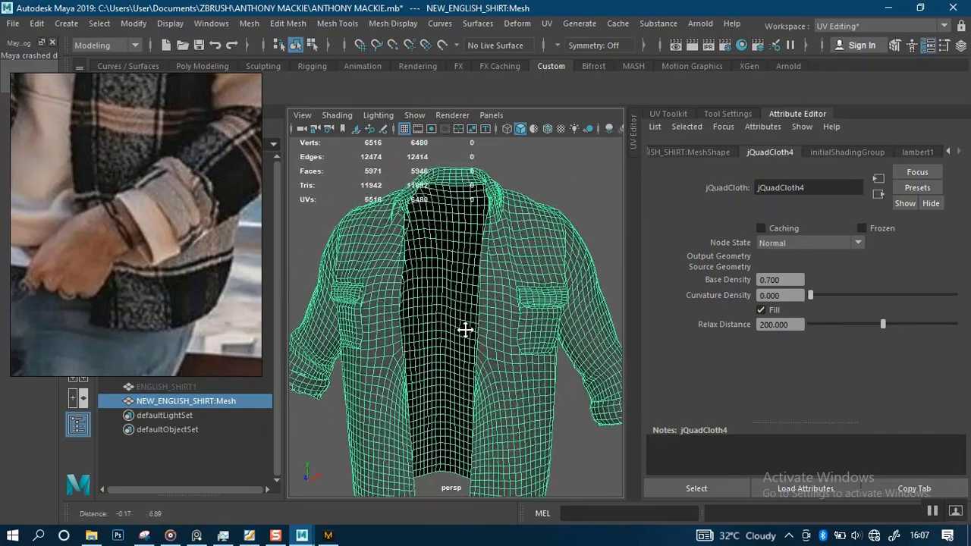
{"action": "right_click_drag", "start_coordinate": [472, 329], "coordinate": [485, 347], "text": "alt"}
{"action": "left_click_drag", "start_coordinate": [485, 346], "coordinate": [398, 319], "text": "alt"}
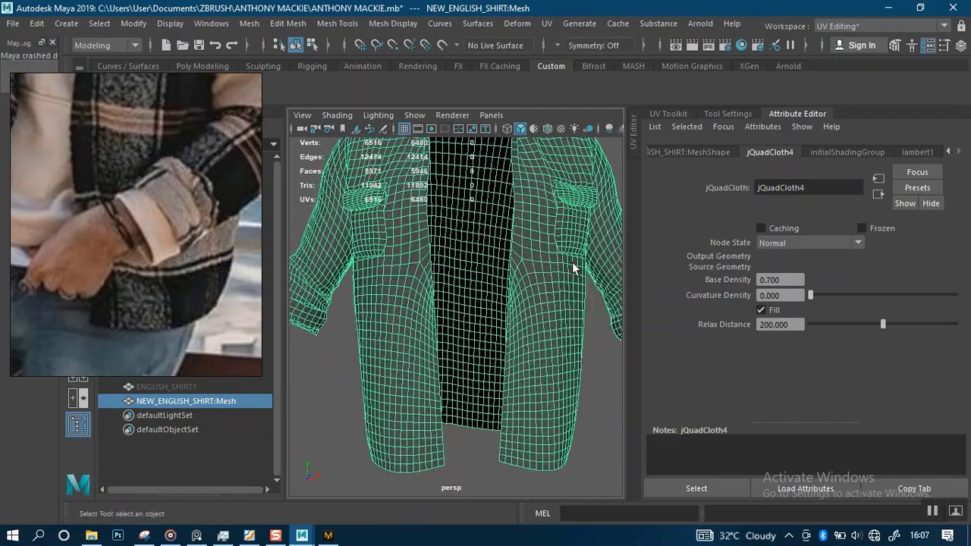
{"action": "left_click_drag", "start_coordinate": [574, 268], "coordinate": [511, 273], "text": "alt"}
{"action": "right_click_drag", "start_coordinate": [511, 273], "coordinate": [524, 327], "text": "alt"}
{"action": "mouse_move", "coordinate": [522, 327]}
{"action": "left_mouse_down", "text": "alt"}
{"action": "mouse_move", "coordinate": [473, 323]}
{"action": "mouse_move", "coordinate": [535, 321]}
{"action": "left_mouse_up", "text": "alt"}
{"action": "right_click_drag", "start_coordinate": [536, 321], "coordinate": [478, 302], "text": "alt"}
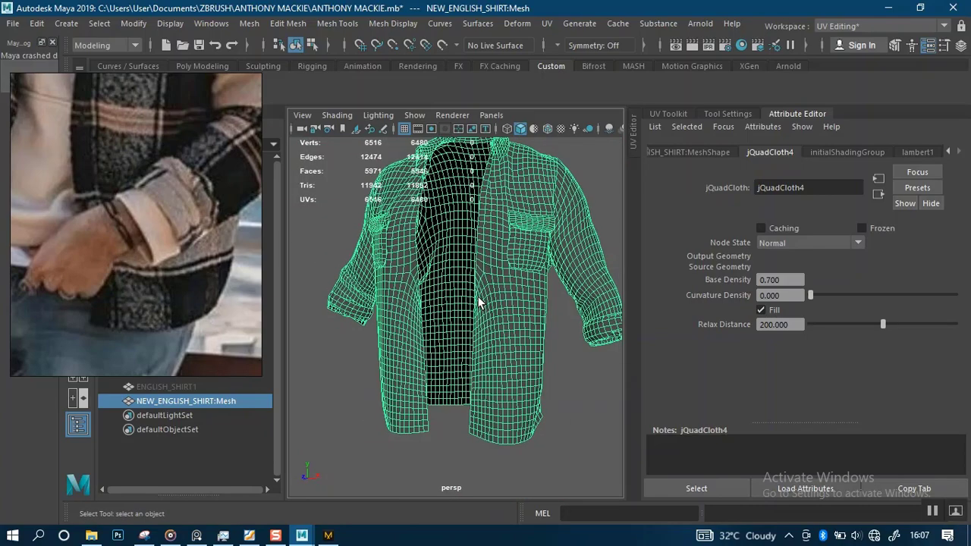
{"action": "left_click_drag", "start_coordinate": [478, 306], "coordinate": [516, 315], "text": "alt"}
{"action": "right_click_drag", "start_coordinate": [516, 315], "coordinate": [468, 345], "text": "alt"}
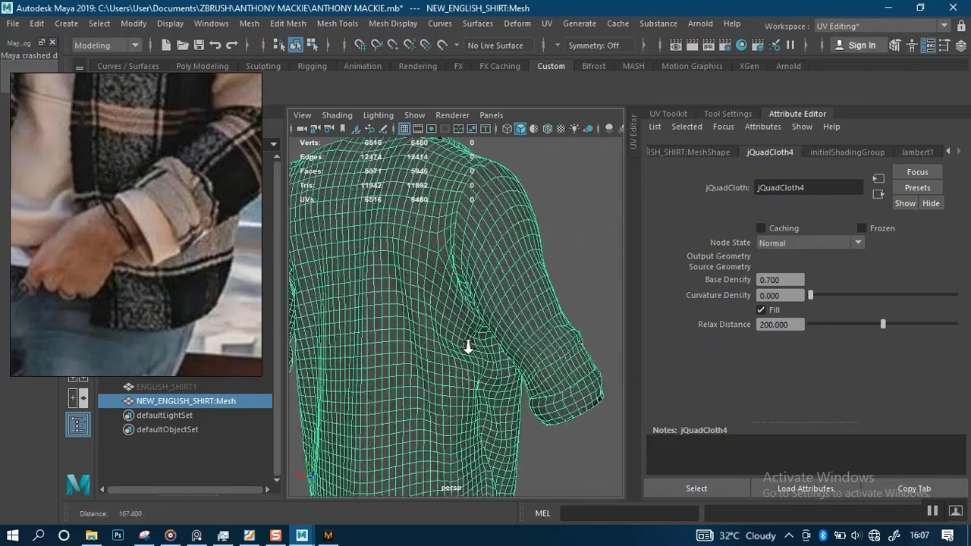
- Select every other horizontal edge loop across the lower back panel of the shirt and delete those edges
{"action": "middle_click_drag", "start_coordinate": [468, 345], "coordinate": [517, 243], "text": "alt"}
{"action": "right_click_drag", "start_coordinate": [516, 242], "coordinate": [464, 101], "text": "alt"}
{"action": "middle_click_drag", "start_coordinate": [471, 430], "coordinate": [451, 349], "text": "alt"}
{"action": "right_click_drag", "start_coordinate": [451, 349], "coordinate": [416, 381], "text": "alt"}
{"action": "left_click_drag", "start_coordinate": [417, 381], "coordinate": [463, 413], "text": "alt"}
{"action": "double_click", "coordinate": [486, 391]}
{"action": "left_click_drag", "start_coordinate": [470, 365], "coordinate": [474, 405], "text": "alt"}
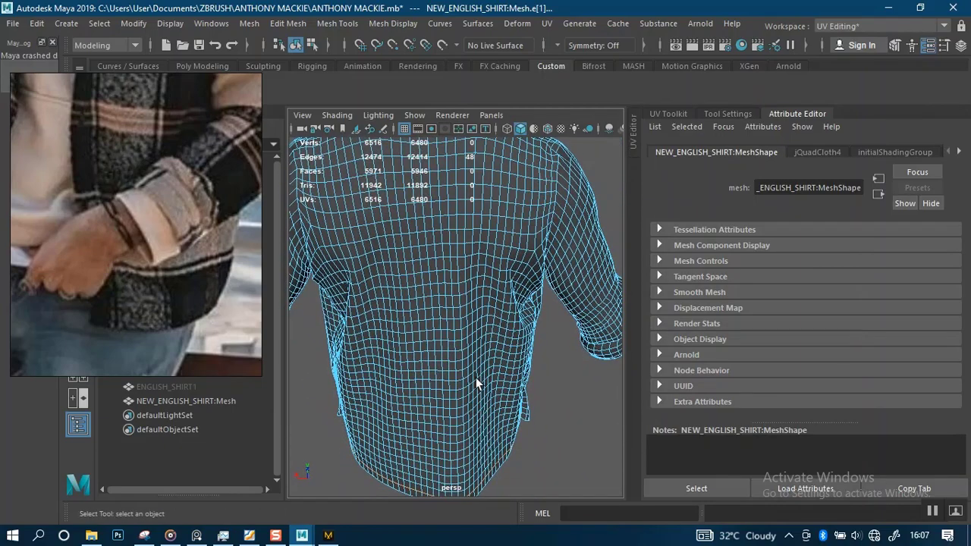
{"action": "middle_click_drag", "start_coordinate": [475, 405], "coordinate": [477, 452], "text": "alt"}
{"action": "left_click_drag", "start_coordinate": [477, 452], "coordinate": [444, 384], "text": "alt"}
{"action": "right_click_drag", "start_coordinate": [444, 384], "coordinate": [443, 429], "text": "alt"}
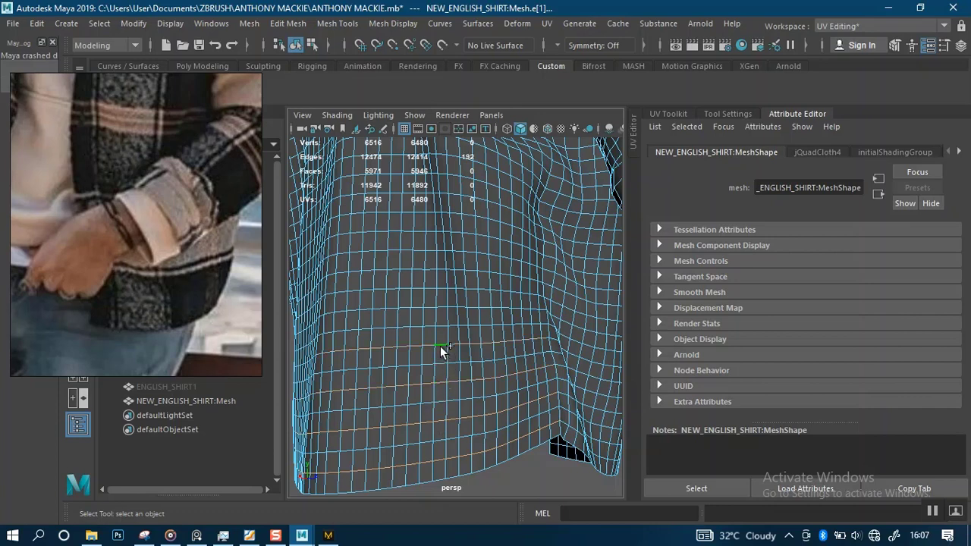
{"action": "left_click", "coordinate": [428, 267]}
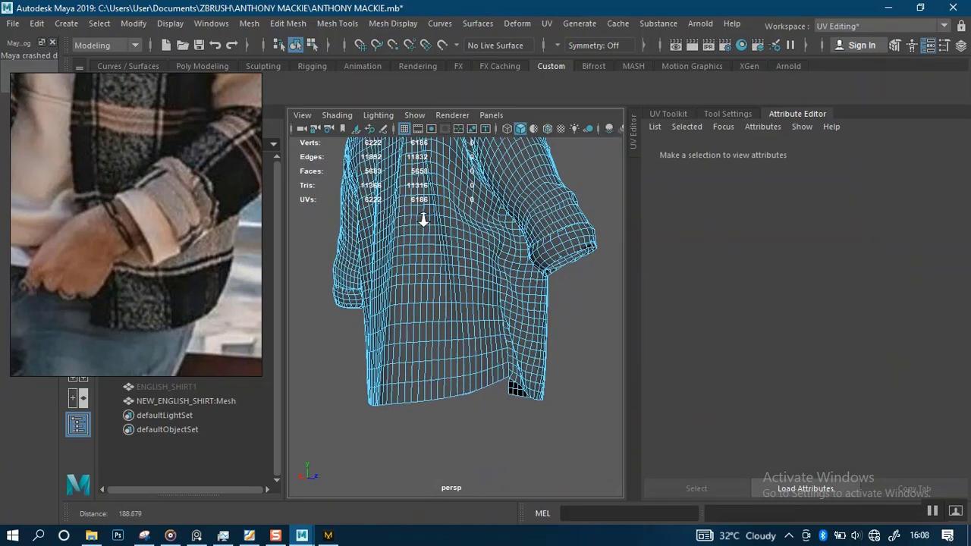
- Select every other horizontal edge loop across the lower part of one front panel of the shirt and delete those edges
{"action": "scroll", "coordinate": [446, 298], "scroll_direction": "down", "scroll_amount": 3}
{"action": "left_click_drag", "start_coordinate": [447, 302], "coordinate": [538, 329], "text": "alt"}
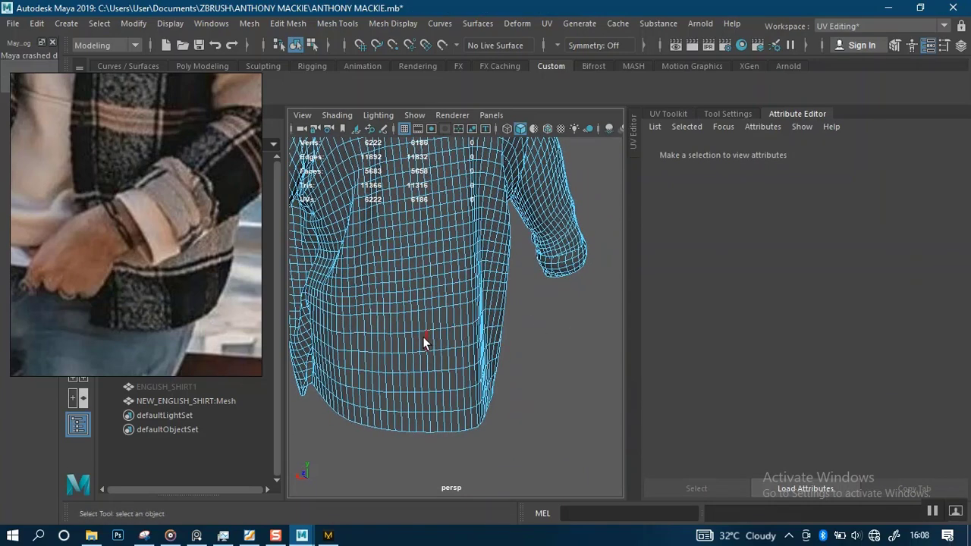
{"action": "left_click_drag", "start_coordinate": [424, 340], "coordinate": [447, 331], "text": "alt"}
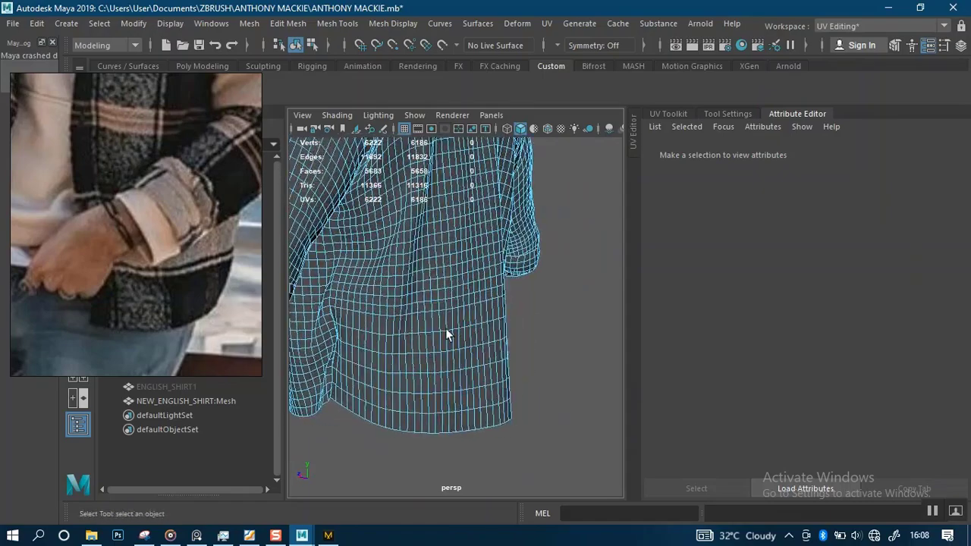
{"action": "middle_click_drag", "start_coordinate": [447, 331], "coordinate": [481, 397], "text": "alt"}
{"action": "left_click_drag", "start_coordinate": [480, 397], "coordinate": [468, 364], "text": "alt"}
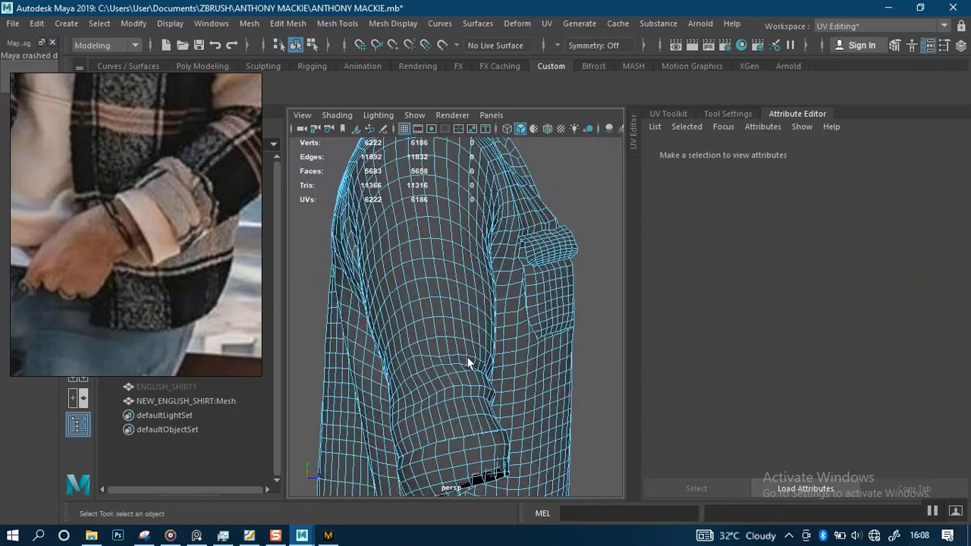
{"action": "mouse_move", "coordinate": [448, 275]}
{"action": "left_mouse_down", "text": "alt"}
{"action": "mouse_move", "coordinate": [511, 316]}
{"action": "mouse_move", "coordinate": [448, 294]}
{"action": "mouse_move", "coordinate": [490, 296]}
{"action": "mouse_move", "coordinate": [447, 277]}
{"action": "mouse_move", "coordinate": [475, 251]}
{"action": "mouse_move", "coordinate": [496, 340]}
{"action": "mouse_move", "coordinate": [442, 273]}
{"action": "mouse_move", "coordinate": [468, 260]}
{"action": "mouse_move", "coordinate": [461, 249]}
{"action": "mouse_move", "coordinate": [464, 265]}
{"action": "left_mouse_up", "text": "alt"}
{"action": "middle_click_drag", "start_coordinate": [472, 345], "coordinate": [467, 258], "text": "alt"}
{"action": "right_click_drag", "start_coordinate": [468, 278], "coordinate": [489, 341], "text": "alt"}
{"action": "middle_click_drag", "start_coordinate": [489, 341], "coordinate": [510, 307], "text": "alt"}
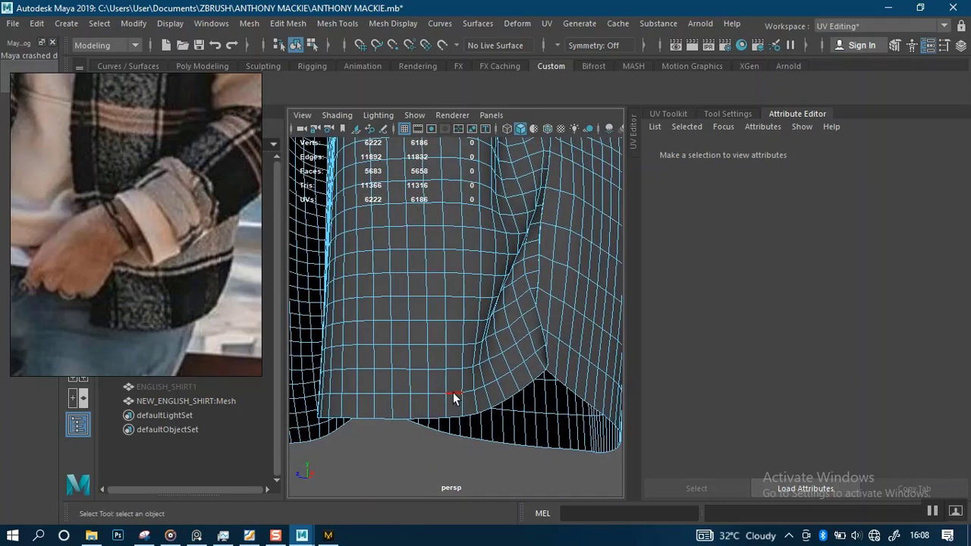
{"action": "left_click", "coordinate": [452, 392]}
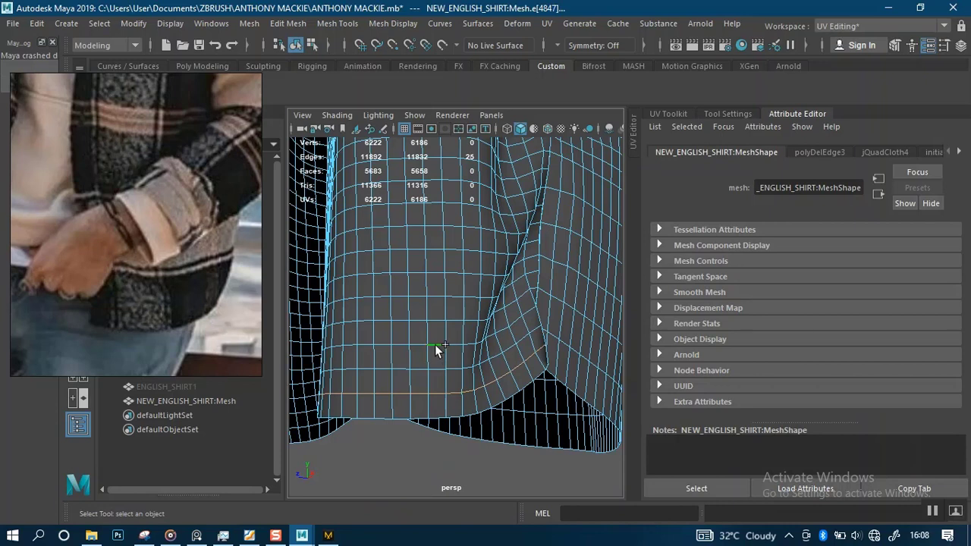
{"action": "double_click", "coordinate": [431, 298], "text": "shift"}
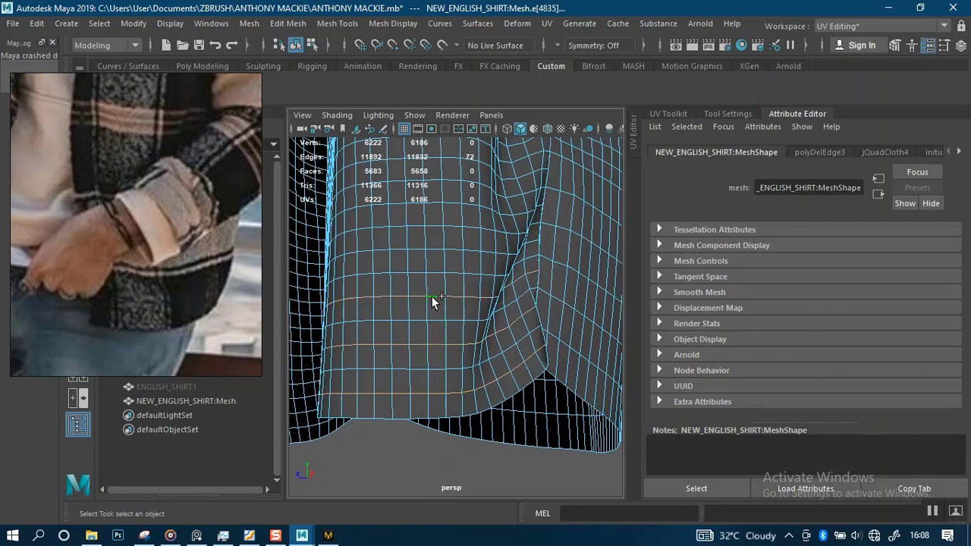
{"action": "double_click", "coordinate": [437, 248], "text": "shift"}
{"action": "key", "text": "Delete"}
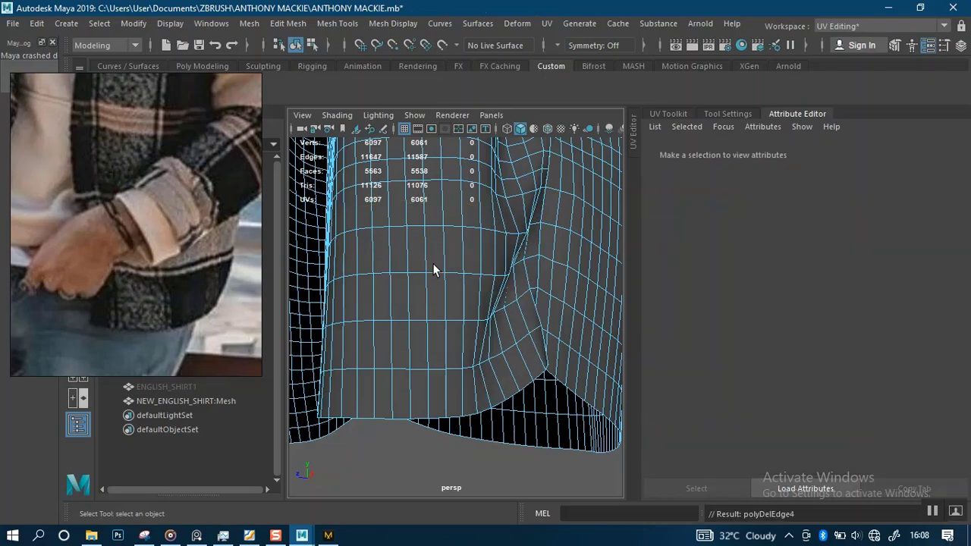
- Check the thinned front panel against the sleeve, pocket and back, and undo its edge deletion
{"action": "scroll", "coordinate": [439, 214], "scroll_direction": "down", "scroll_amount": 3}
{"action": "left_click_drag", "start_coordinate": [452, 290], "coordinate": [474, 312], "text": "alt"}
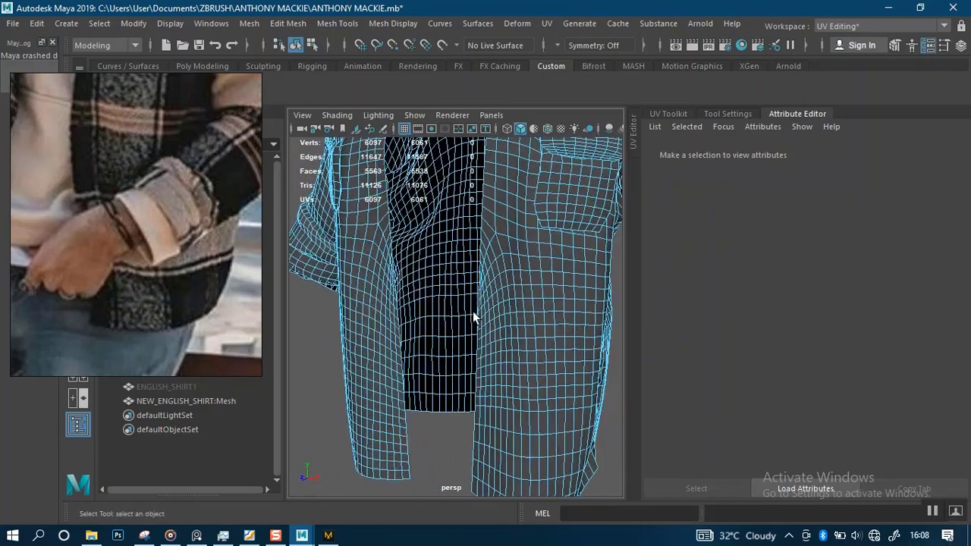
{"action": "middle_click_drag", "start_coordinate": [473, 312], "coordinate": [432, 387], "text": "alt"}
{"action": "scroll", "coordinate": [442, 332], "scroll_direction": "down", "scroll_amount": 2}
{"action": "left_click_drag", "start_coordinate": [442, 331], "coordinate": [417, 329], "text": "alt"}
{"action": "scroll", "coordinate": [465, 307], "scroll_direction": "down", "scroll_amount": 3}
{"action": "right_click_drag", "start_coordinate": [417, 329], "coordinate": [431, 359], "text": "alt"}
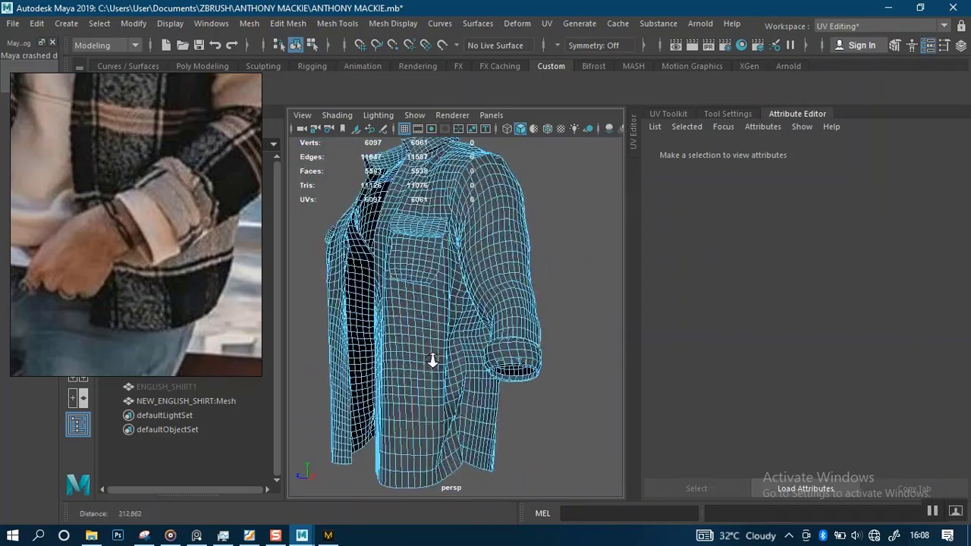
{"action": "left_click_drag", "start_coordinate": [432, 359], "coordinate": [495, 351], "text": "alt"}
{"action": "key", "text": "ctrl+z"}
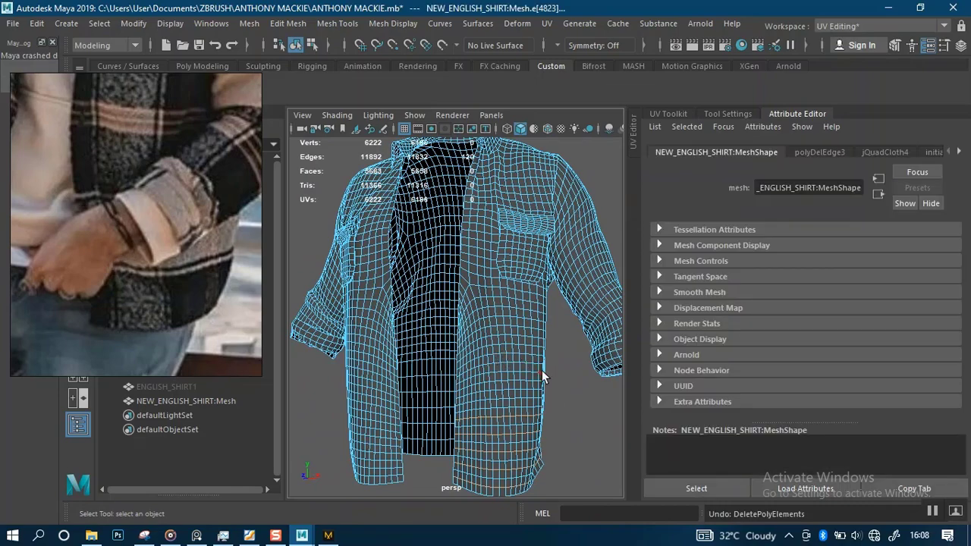
- Undo the earlier edge loop selections and the lower back panel's edge deletion, and save the scene with the denser mesh restored
{"action": "left_click_drag", "start_coordinate": [541, 370], "coordinate": [557, 380], "text": "alt"}
{"action": "middle_click_drag", "start_coordinate": [520, 378], "coordinate": [467, 353], "text": "alt"}
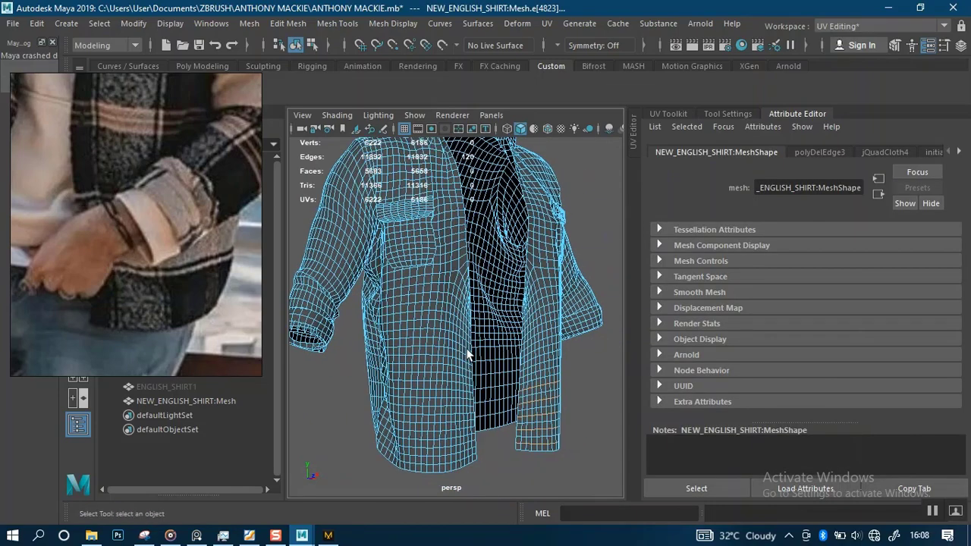
{"action": "right_click_drag", "start_coordinate": [468, 353], "coordinate": [493, 394], "text": "alt"}
{"action": "left_click_drag", "start_coordinate": [425, 373], "coordinate": [496, 367], "text": "alt"}
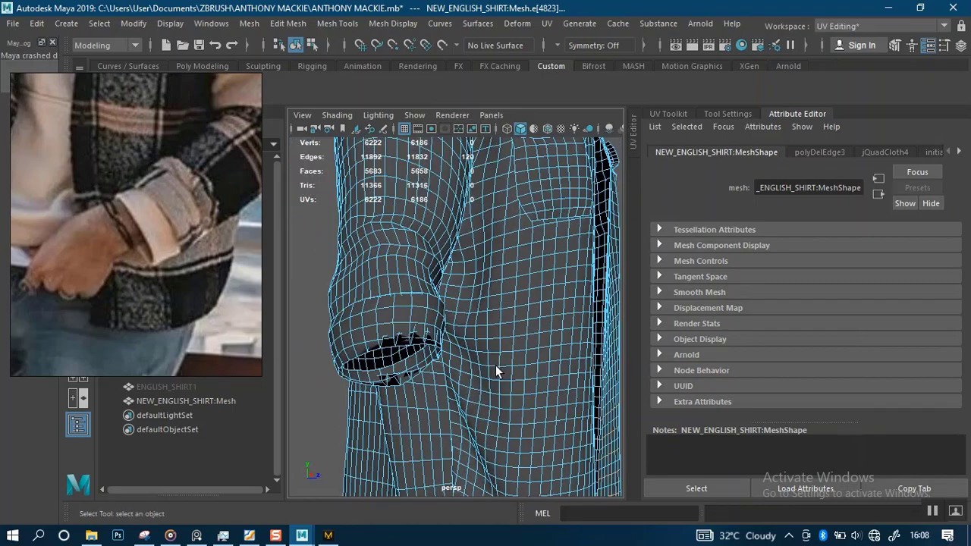
{"action": "left_click_drag", "start_coordinate": [395, 371], "coordinate": [505, 370], "text": "alt"}
{"action": "key", "text": "ctrl+z"}
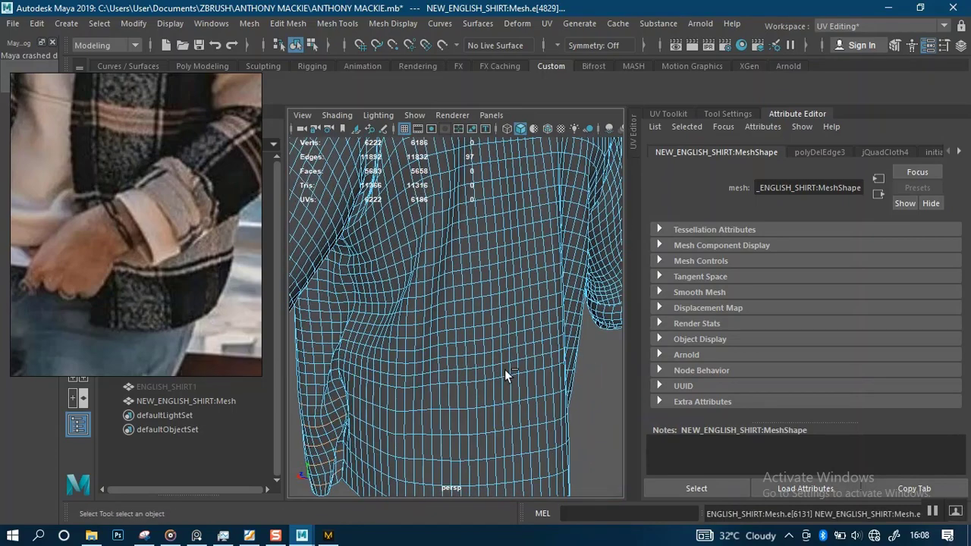
{"action": "key", "text": "ctrl+z"}
{"action": "key", "text": "ctrl+z"}
{"action": "key", "text": "ctrl+z"}
{"action": "key", "text": "ctrl+z"}
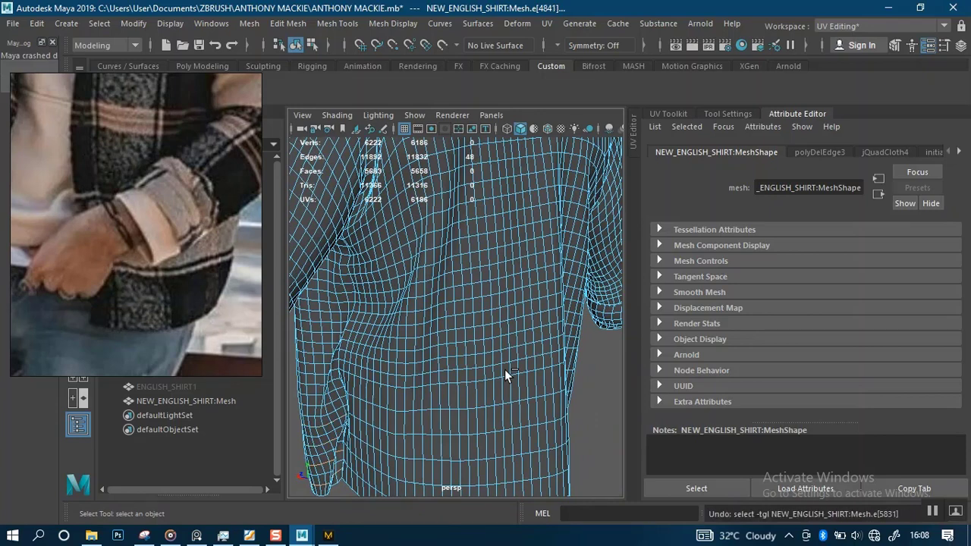
{"action": "key", "text": "ctrl+z"}
{"action": "key", "text": "ctrl+z"}
{"action": "key", "text": "ctrl+z"}
{"action": "key", "text": "ctrl+z"}
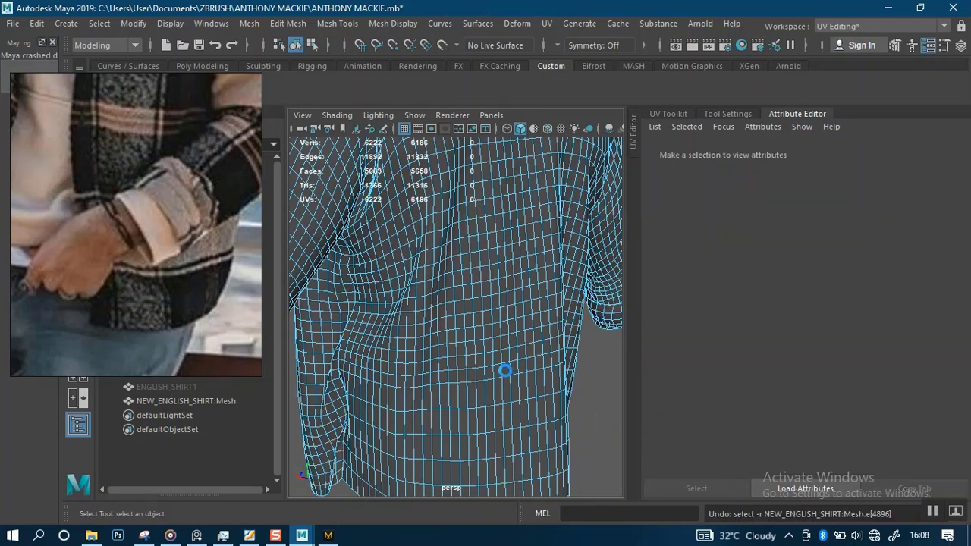
{"action": "key", "text": "ctrl+z"}
{"action": "left_click", "coordinate": [585, 409]}
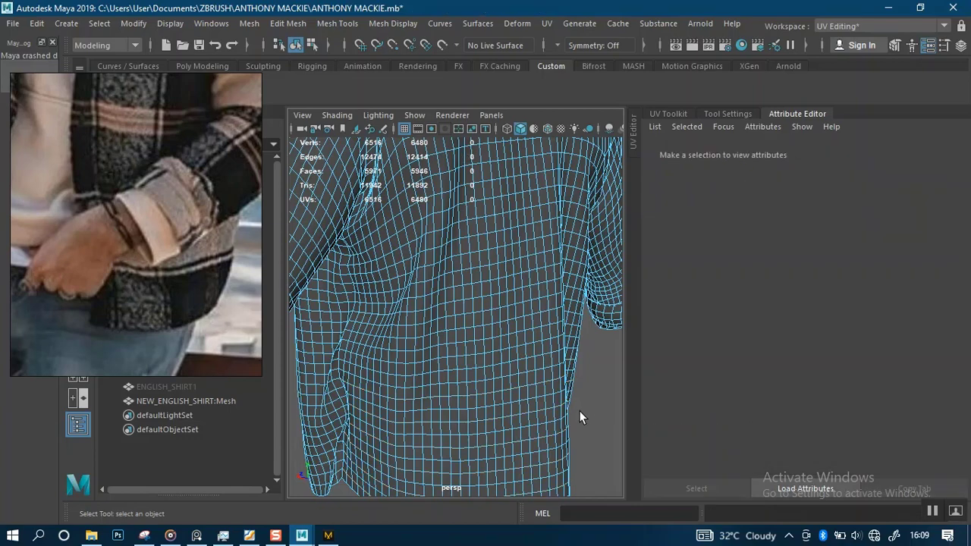
{"action": "key", "text": "f"}
{"action": "key", "text": "ctrl+s"}
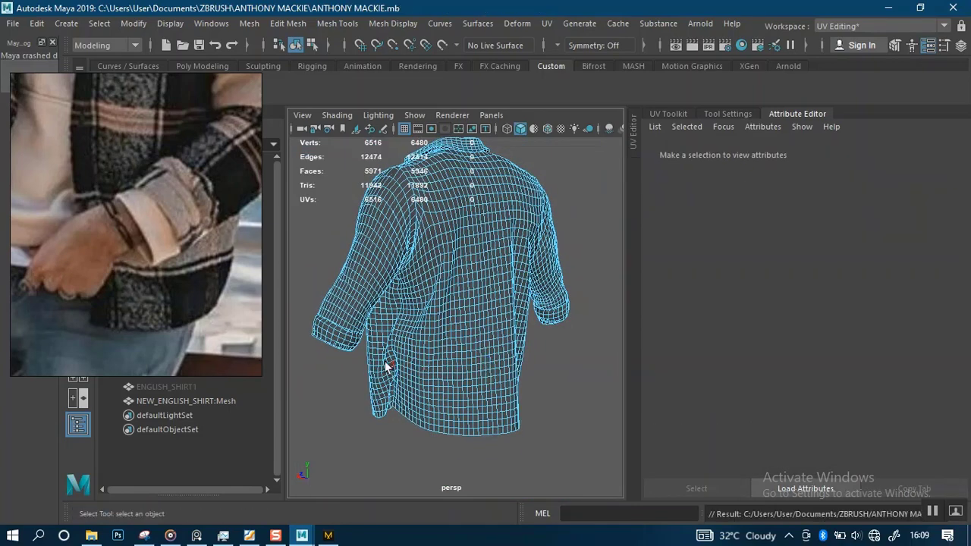
- Examine the shirt's edge flow around the collar, shoulders, pockets, front opening and upper back
{"action": "middle_click_drag", "start_coordinate": [426, 280], "coordinate": [416, 384], "text": "alt"}
{"action": "scroll", "coordinate": [417, 291], "scroll_direction": "up", "scroll_amount": 5}
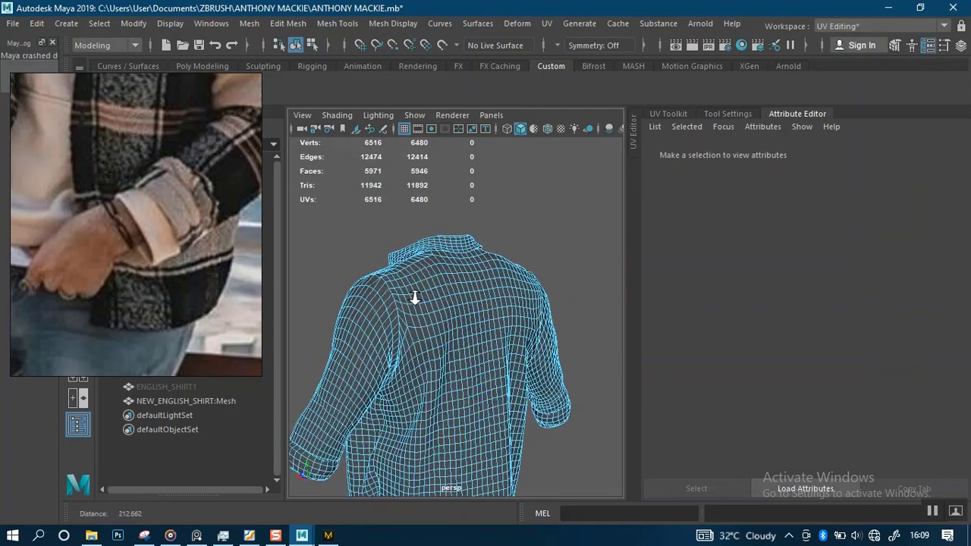
{"action": "left_click_drag", "start_coordinate": [397, 247], "coordinate": [417, 182], "text": "alt"}
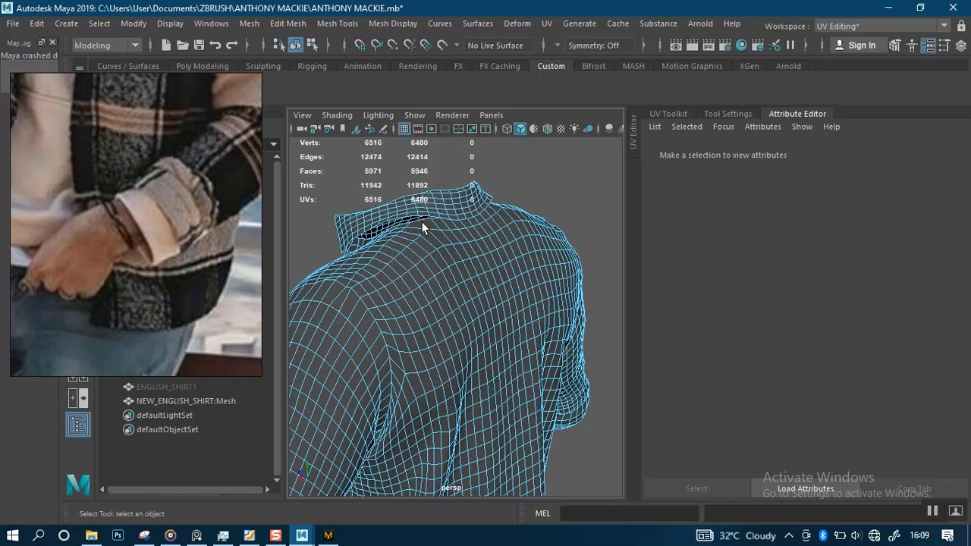
{"action": "left_click_drag", "start_coordinate": [381, 250], "coordinate": [493, 246], "text": "alt"}
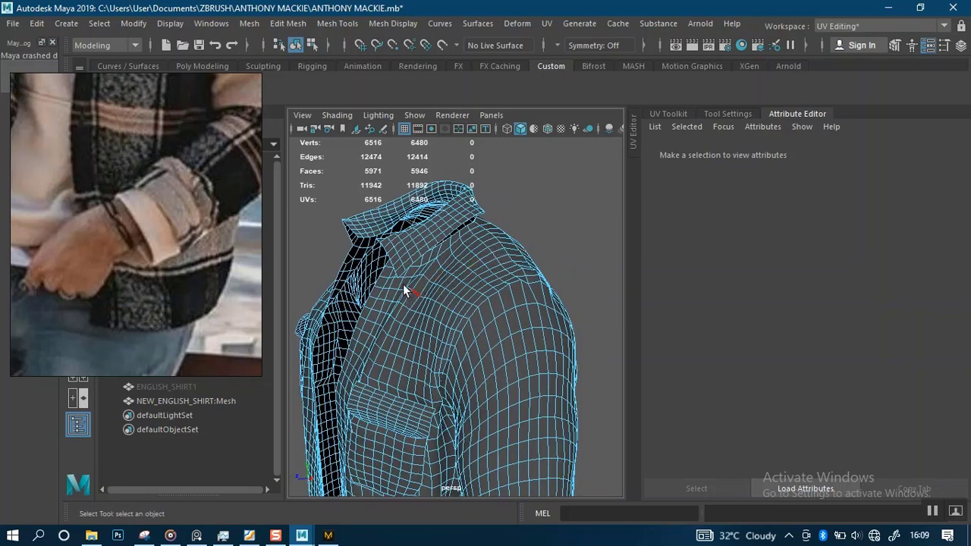
{"action": "left_click_drag", "start_coordinate": [402, 284], "coordinate": [473, 283], "text": "alt"}
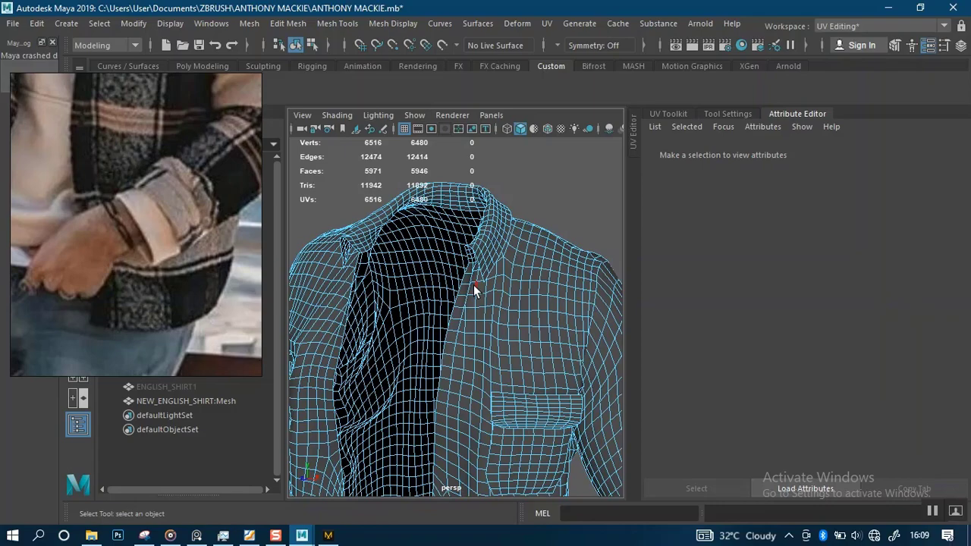
{"action": "left_click_drag", "start_coordinate": [427, 303], "coordinate": [569, 299], "text": "alt"}
{"action": "scroll", "coordinate": [415, 351], "scroll_direction": "down", "scroll_amount": 4}
{"action": "middle_click_drag", "start_coordinate": [411, 350], "coordinate": [421, 315], "text": "alt"}
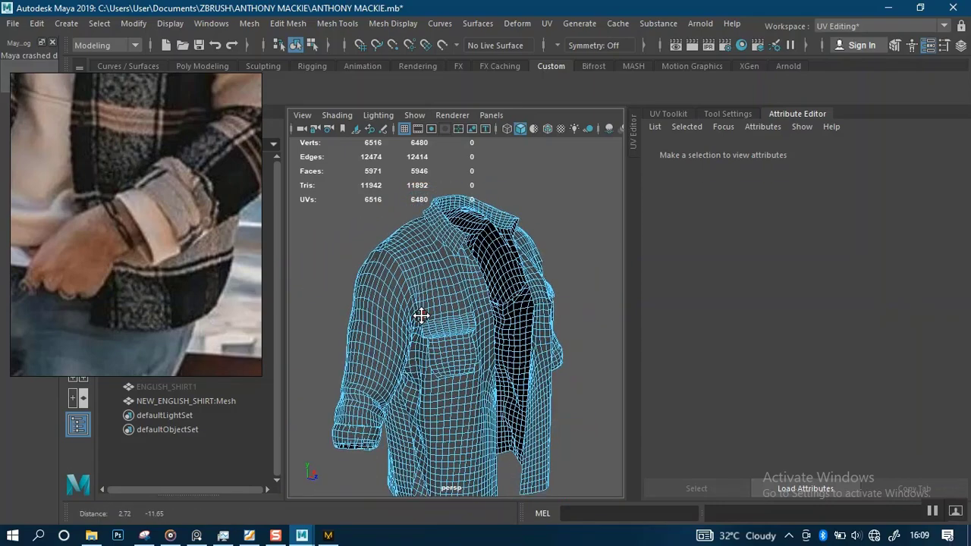
{"action": "scroll", "coordinate": [455, 326], "scroll_direction": "up", "scroll_amount": 6}
{"action": "mouse_move", "coordinate": [444, 369]}
{"action": "left_mouse_down", "text": "alt"}
{"action": "mouse_move", "coordinate": [443, 353]}
{"action": "mouse_move", "coordinate": [425, 358]}
{"action": "mouse_move", "coordinate": [421, 371]}
{"action": "mouse_move", "coordinate": [310, 369]}
{"action": "mouse_move", "coordinate": [553, 363]}
{"action": "mouse_move", "coordinate": [503, 353]}
{"action": "mouse_move", "coordinate": [514, 347]}
{"action": "mouse_move", "coordinate": [451, 369]}
{"action": "mouse_move", "coordinate": [446, 359]}
{"action": "left_mouse_up", "text": "alt"}
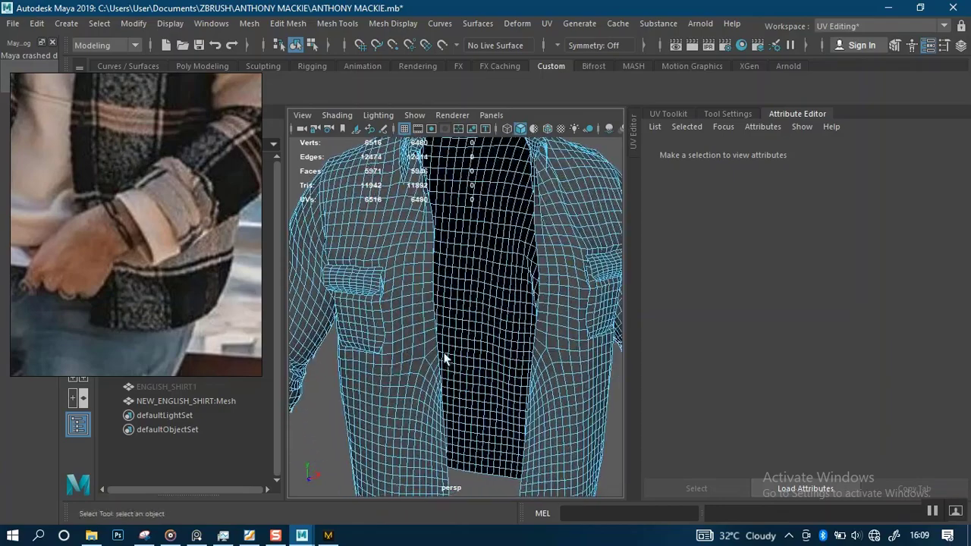
{"action": "right_click_drag", "start_coordinate": [445, 359], "coordinate": [423, 322], "text": "alt"}
{"action": "left_click_drag", "start_coordinate": [490, 359], "coordinate": [356, 342], "text": "alt"}
{"action": "left_click_drag", "start_coordinate": [464, 314], "coordinate": [426, 315], "text": "alt"}
{"action": "right_click_drag", "start_coordinate": [455, 316], "coordinate": [491, 316], "text": "alt"}
{"action": "left_click_drag", "start_coordinate": [491, 316], "coordinate": [401, 327], "text": "alt"}
- Leave edge selection for object mode and select the whole NEW_ENGLISH_SHIRT mesh
{"action": "right_click_drag", "start_coordinate": [494, 265], "coordinate": [545, 119]}
{"action": "left_click", "coordinate": [541, 261]}
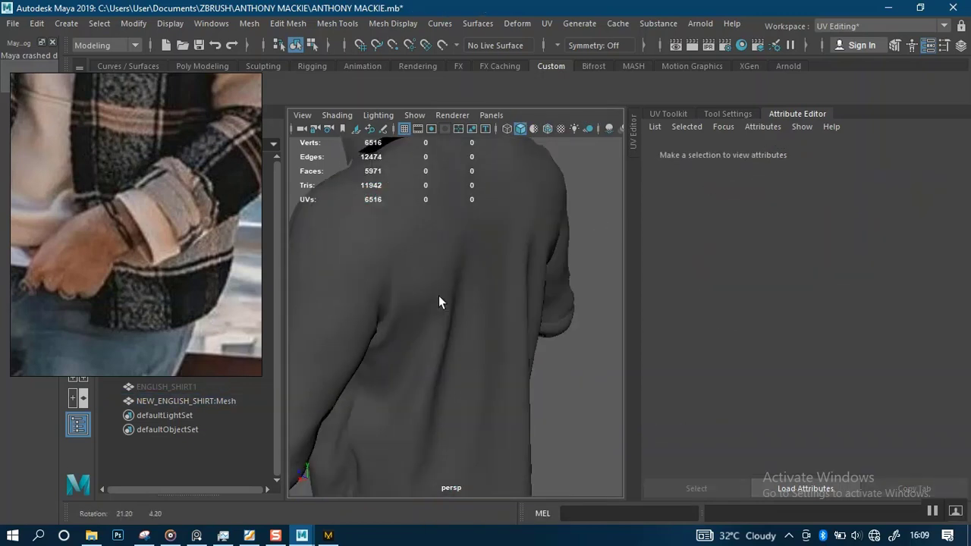
{"action": "left_click", "coordinate": [453, 297]}
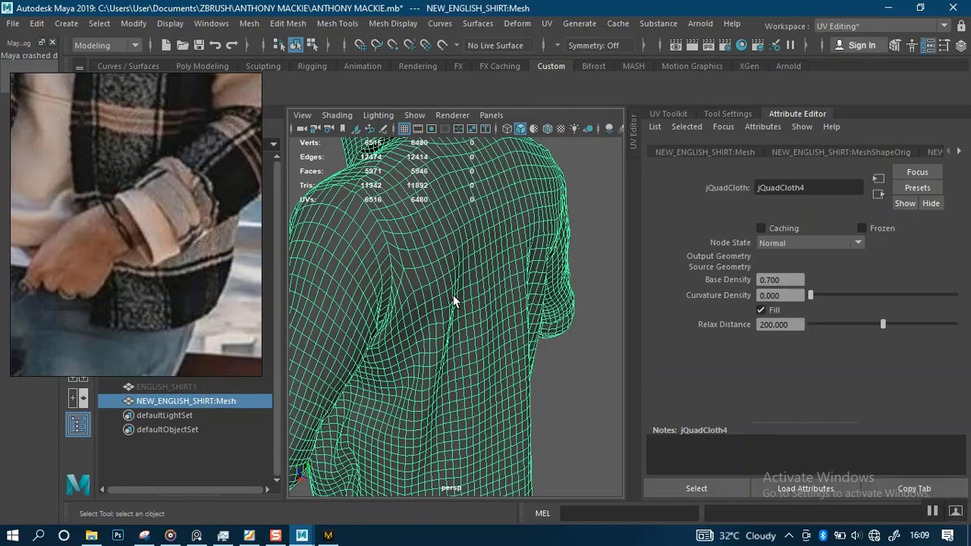
- Examine the selected shirt's quad layout across the back yoke, hem, front panels and pockets
{"action": "left_click_drag", "start_coordinate": [468, 308], "coordinate": [454, 365], "text": "alt"}
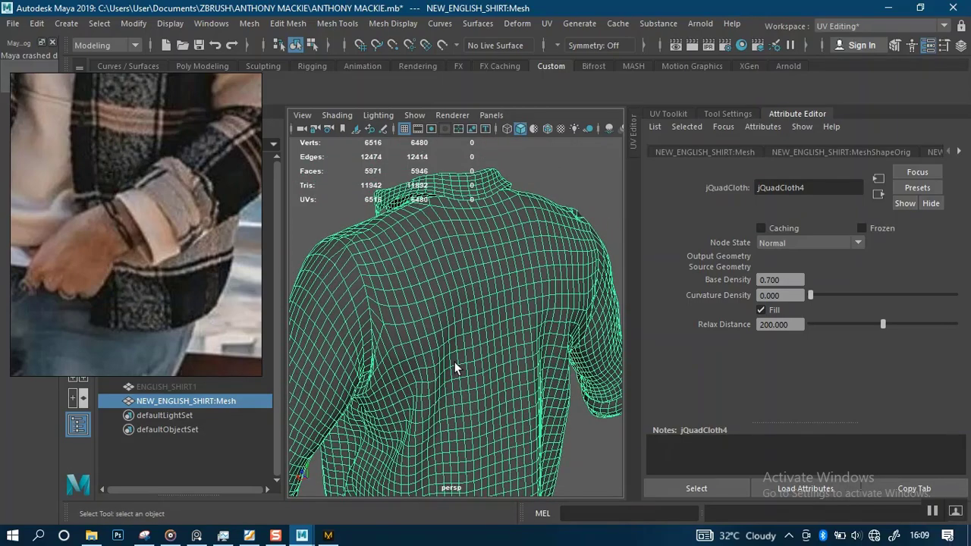
{"action": "right_click_drag", "start_coordinate": [454, 362], "coordinate": [463, 340], "text": "alt"}
{"action": "left_click_drag", "start_coordinate": [463, 340], "coordinate": [495, 325], "text": "alt"}
{"action": "right_click_drag", "start_coordinate": [496, 326], "coordinate": [468, 258], "text": "alt"}
{"action": "left_click_drag", "start_coordinate": [456, 326], "coordinate": [535, 311], "text": "alt"}
{"action": "middle_click_drag", "start_coordinate": [487, 362], "coordinate": [474, 300], "text": "alt"}
{"action": "right_click_drag", "start_coordinate": [474, 300], "coordinate": [477, 375], "text": "alt"}
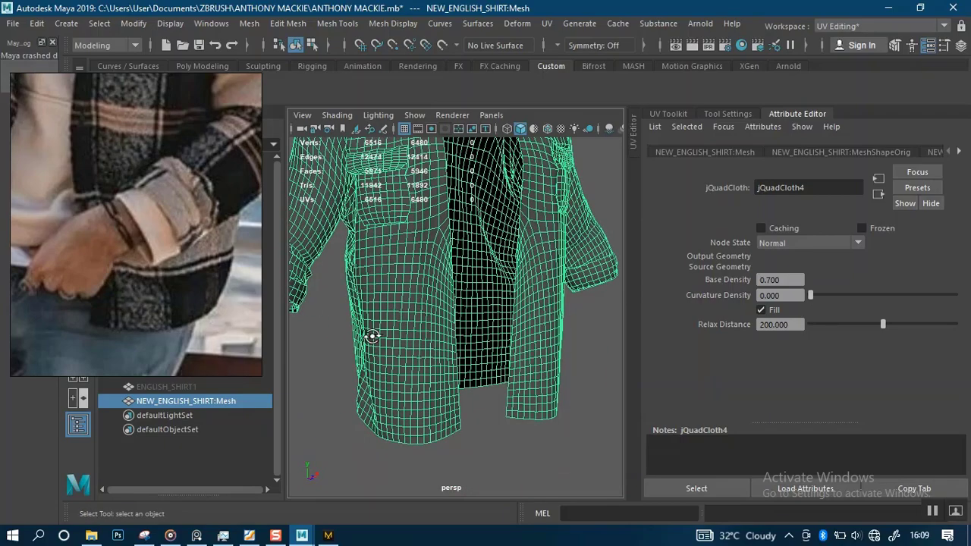
{"action": "mouse_move", "coordinate": [371, 336]}
{"action": "left_mouse_down", "text": "alt"}
{"action": "mouse_move", "coordinate": [574, 327]}
{"action": "mouse_move", "coordinate": [381, 332]}
{"action": "left_mouse_up", "text": "alt"}
{"action": "middle_click_drag", "start_coordinate": [384, 336], "coordinate": [394, 402], "text": "alt"}
{"action": "key", "text": "q"}
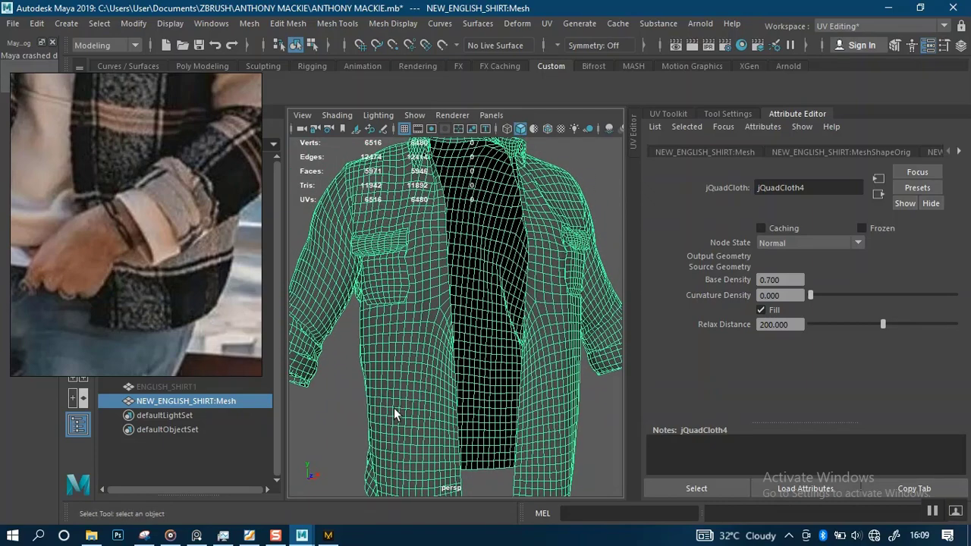
{"action": "left_click_drag", "start_coordinate": [386, 390], "coordinate": [432, 394], "text": "alt"}
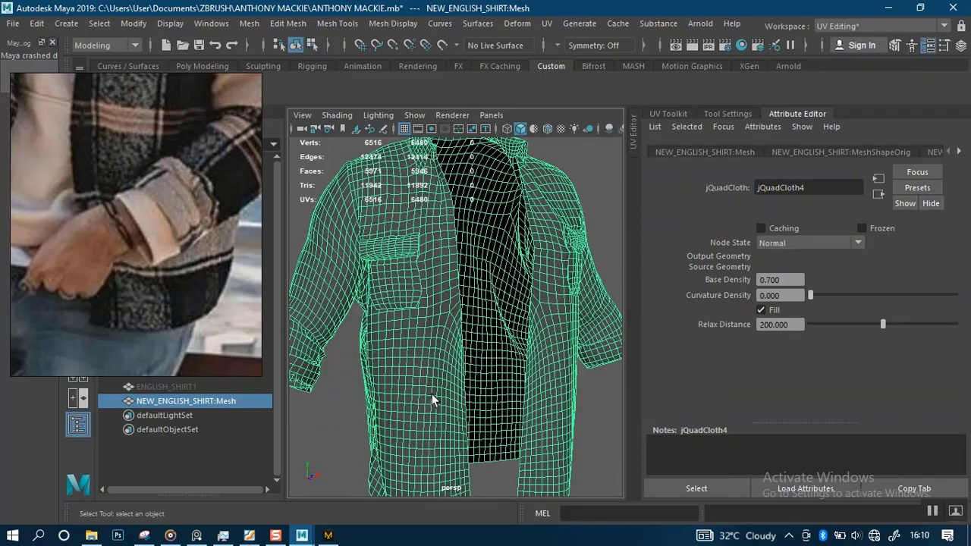
- Deselect the shirt to view its front in plain shading, and reselect the shirt mesh
{"action": "scroll", "coordinate": [431, 394], "scroll_direction": "down", "scroll_amount": 5}
{"action": "left_click", "coordinate": [543, 428]}
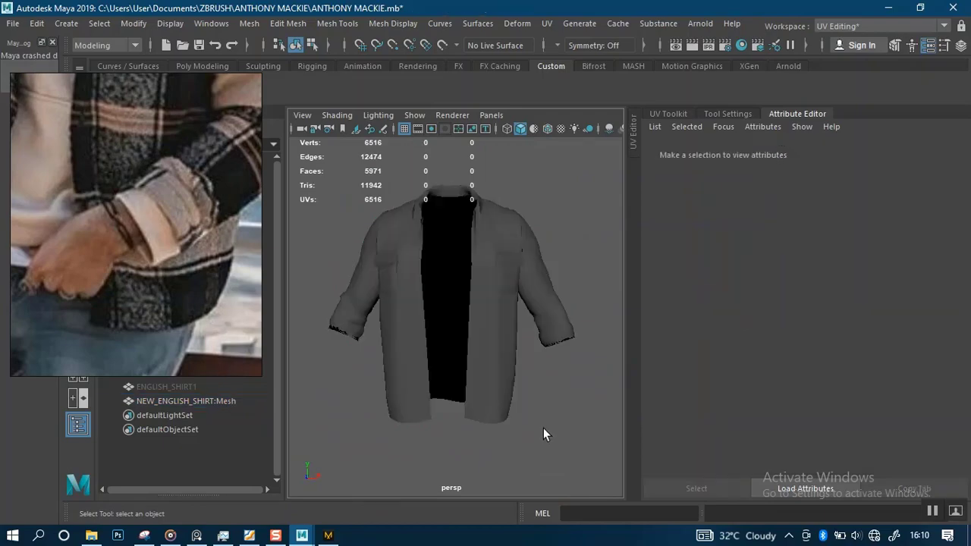
{"action": "scroll", "coordinate": [527, 410], "scroll_direction": "up", "scroll_amount": 4}
{"action": "left_click_drag", "start_coordinate": [523, 405], "coordinate": [475, 386], "text": "alt"}
{"action": "left_click", "coordinate": [476, 386]}
- Inspect the wireframe on the lower back, sleeve cuff and side hem, and compare it with the plain shaded back view
{"action": "left_click_drag", "start_coordinate": [534, 423], "coordinate": [449, 402], "text": "alt"}
{"action": "middle_click_drag", "start_coordinate": [448, 402], "coordinate": [438, 373], "text": "alt"}
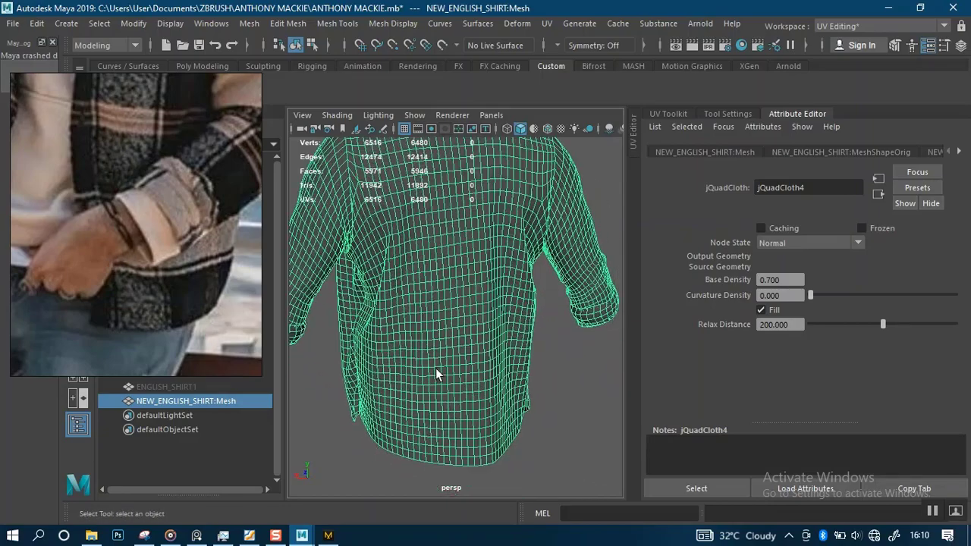
{"action": "mouse_move", "coordinate": [438, 372]}
{"action": "right_mouse_down", "text": "alt"}
{"action": "mouse_move", "coordinate": [457, 417]}
{"action": "mouse_move", "coordinate": [431, 364]}
{"action": "right_mouse_up", "text": "alt"}
{"action": "left_click_drag", "start_coordinate": [402, 368], "coordinate": [455, 345], "text": "alt"}
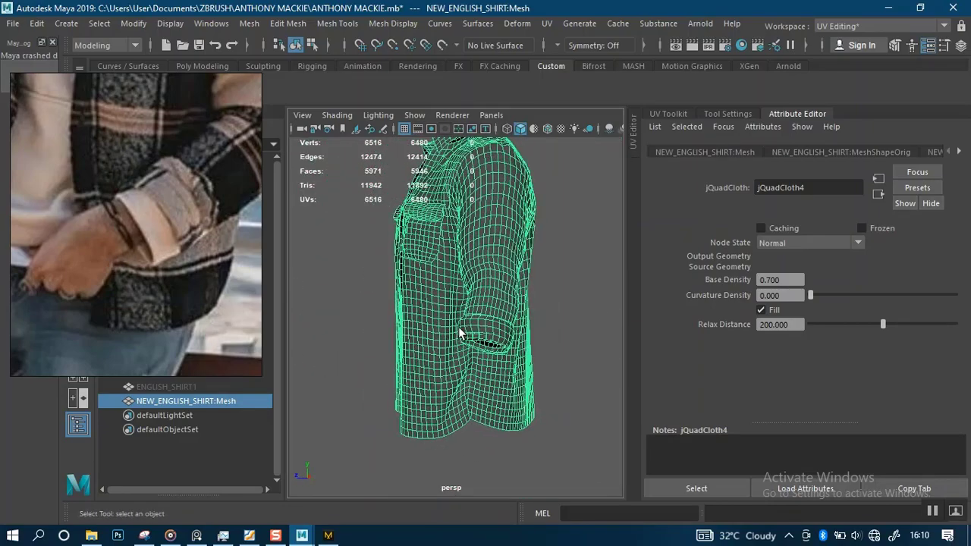
{"action": "right_click_drag", "start_coordinate": [462, 331], "coordinate": [481, 299], "text": "alt"}
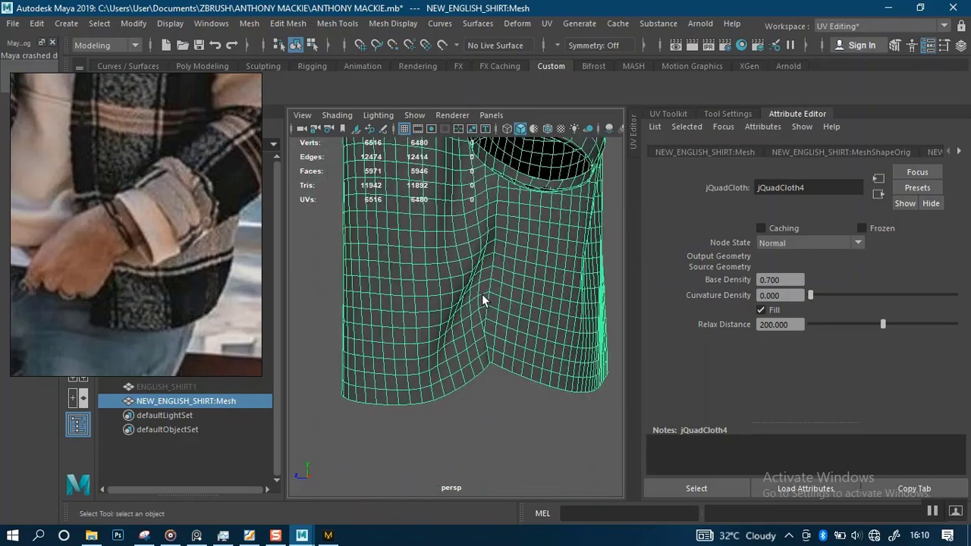
{"action": "left_click_drag", "start_coordinate": [481, 299], "coordinate": [403, 347], "text": "alt"}
{"action": "right_click_drag", "start_coordinate": [403, 347], "coordinate": [494, 126], "text": "alt"}
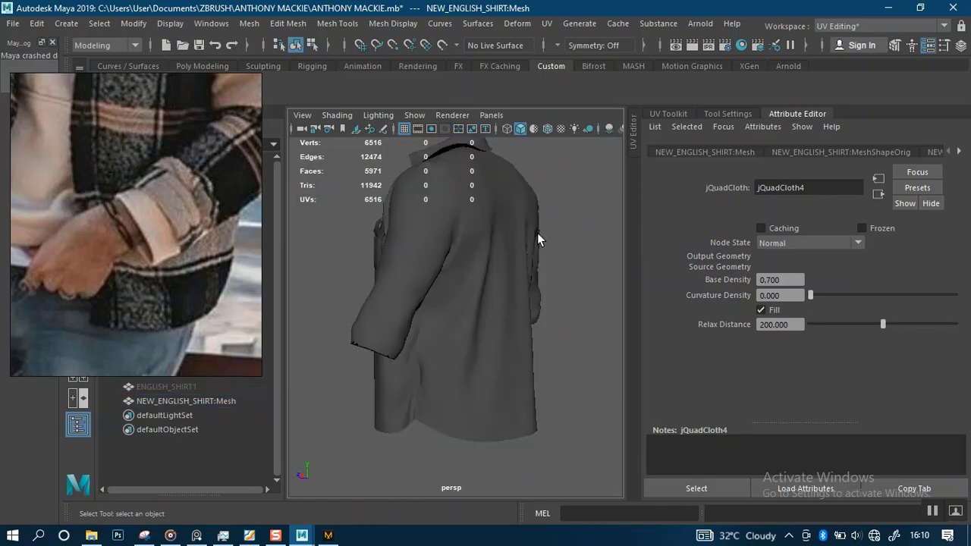
{"action": "left_click", "coordinate": [492, 310]}
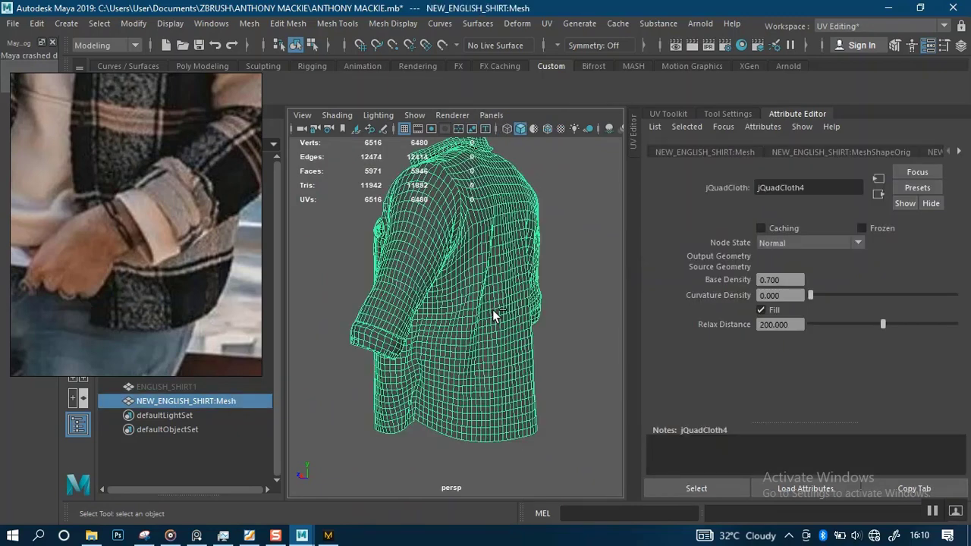
- Duplicate the shirt mesh, hide the original NEW_ENGLISH_SHIRT:Mesh and select the copy
{"action": "key", "text": "ctrl+d"}
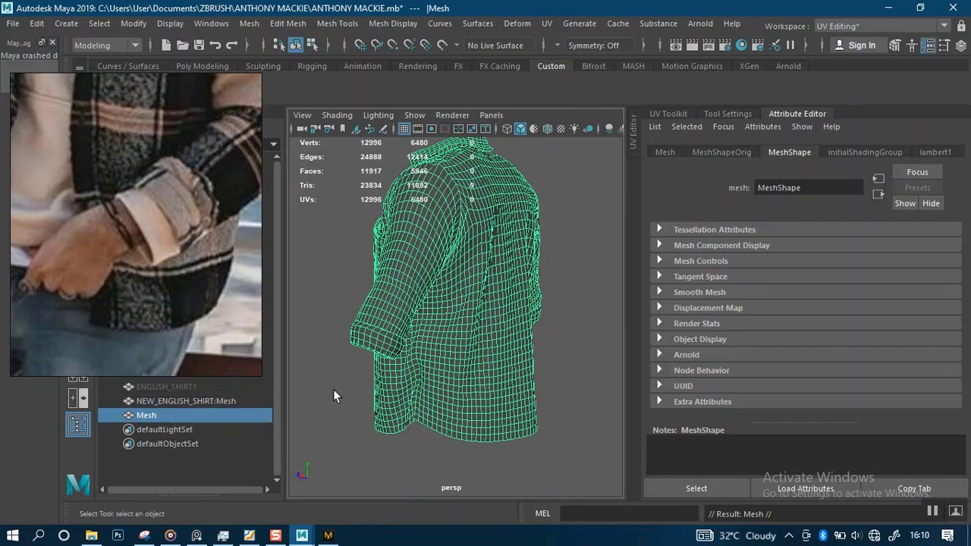
{"action": "left_click", "coordinate": [201, 402]}
{"action": "key", "text": "ctrl+h"}
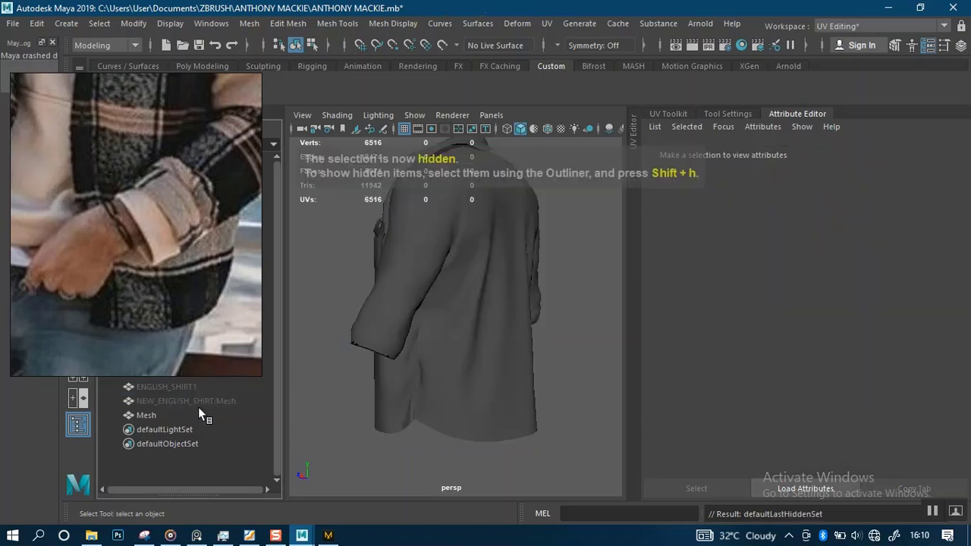
{"action": "left_click", "coordinate": [147, 416]}
- In edge selection mode, select every other horizontal edge loop on the wearer's left front panel, starting just above the hem
{"action": "left_click_drag", "start_coordinate": [496, 306], "coordinate": [442, 314], "text": "alt"}
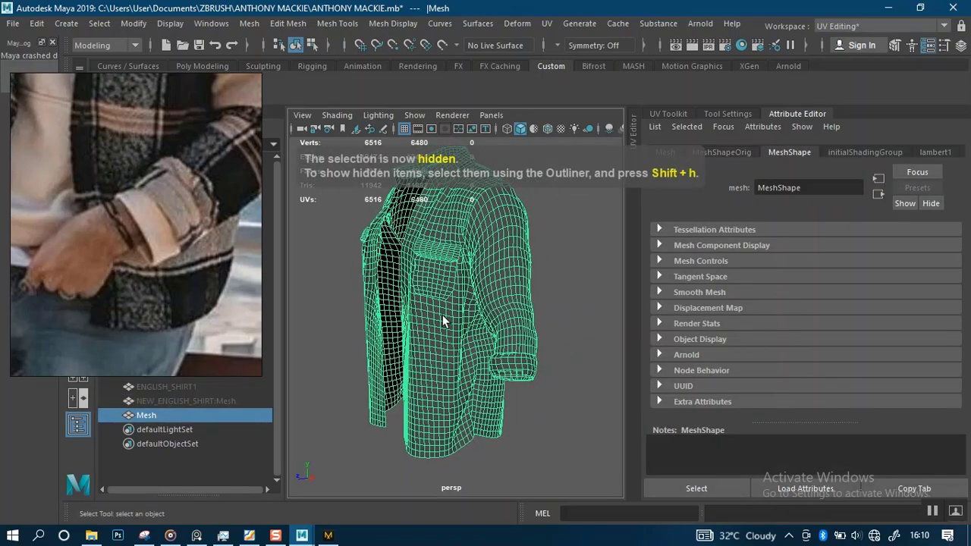
{"action": "right_click_drag", "start_coordinate": [442, 314], "coordinate": [472, 364], "text": "alt"}
{"action": "left_click_drag", "start_coordinate": [471, 364], "coordinate": [544, 329], "text": "alt"}
{"action": "middle_click_drag", "start_coordinate": [544, 330], "coordinate": [466, 281], "text": "alt"}
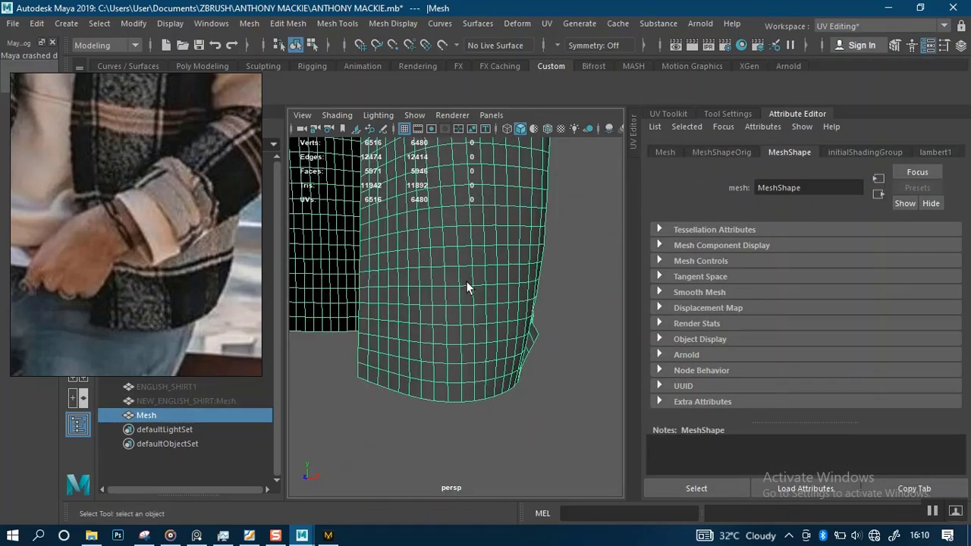
{"action": "left_click_drag", "start_coordinate": [466, 281], "coordinate": [447, 352], "text": "alt"}
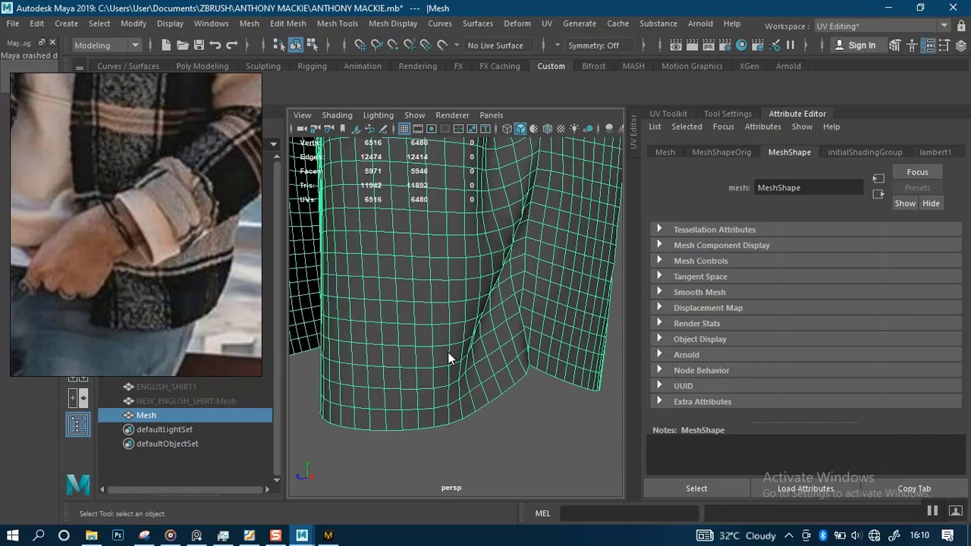
{"action": "right_click_drag", "start_coordinate": [447, 352], "coordinate": [460, 101]}
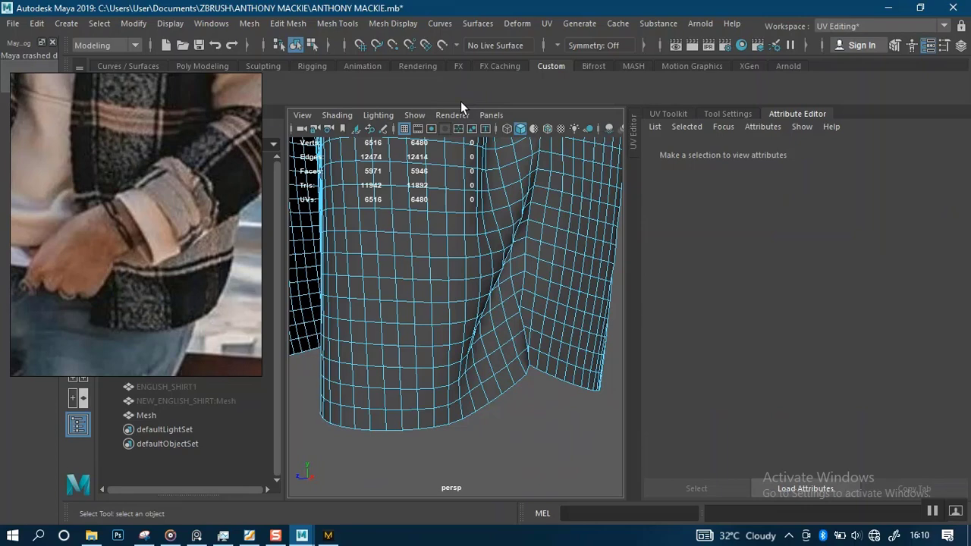
{"action": "left_click_drag", "start_coordinate": [403, 412], "coordinate": [466, 372], "text": "alt"}
{"action": "double_click", "coordinate": [453, 375]}
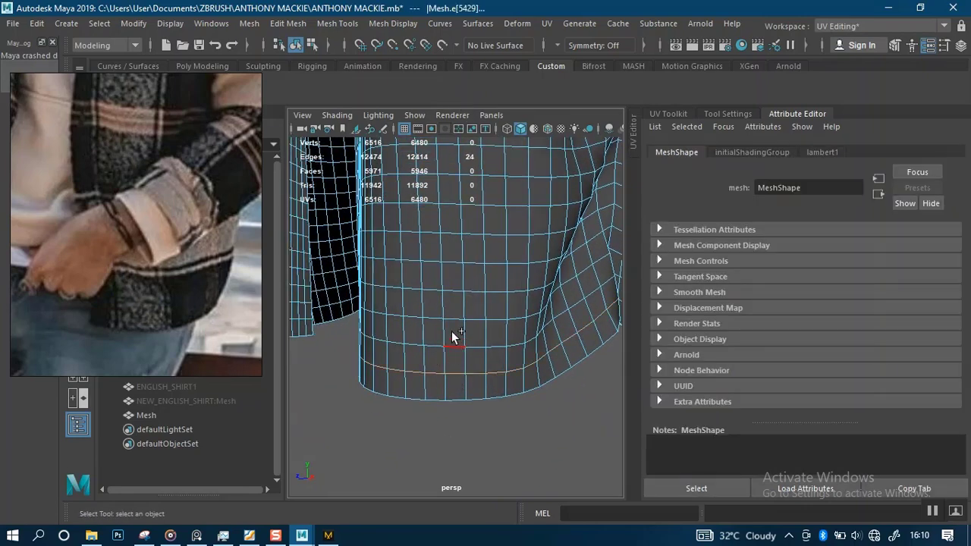
{"action": "double_click", "coordinate": [451, 320], "text": "shift"}
{"action": "double_click", "coordinate": [455, 263], "text": "shift"}
{"action": "double_click", "coordinate": [452, 207], "text": "shift"}
- Add every other horizontal edge loop up the wearer's left front panel to the selection, as far as the pocket's lower edge
{"action": "middle_click_drag", "start_coordinate": [463, 289], "coordinate": [473, 362], "text": "alt"}
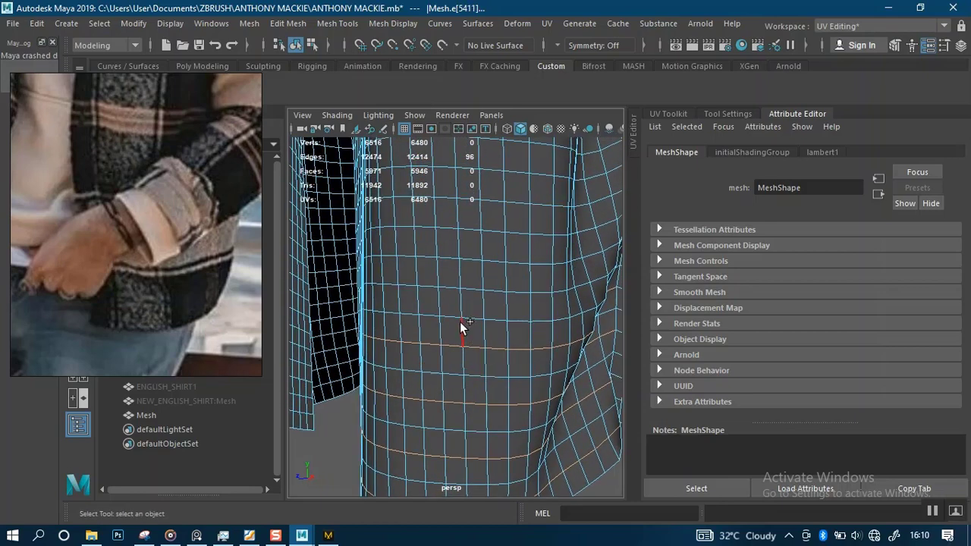
{"action": "double_click", "coordinate": [449, 288], "text": "shift"}
{"action": "double_click", "coordinate": [444, 228], "text": "shift"}
{"action": "double_click", "coordinate": [443, 171], "text": "shift"}
{"action": "middle_click_drag", "start_coordinate": [441, 267], "coordinate": [445, 403], "text": "alt"}
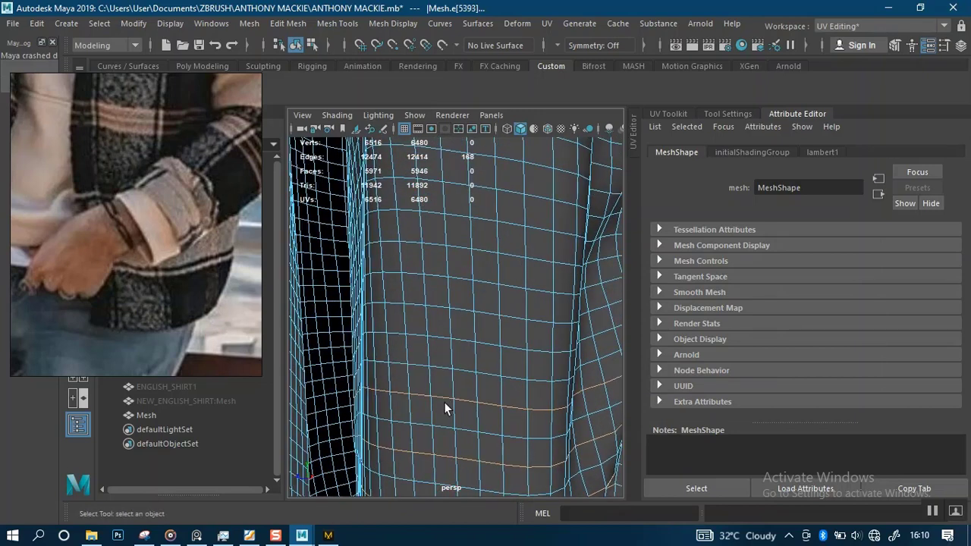
{"action": "double_click", "coordinate": [444, 340], "text": "shift"}
{"action": "double_click", "coordinate": [433, 275], "text": "shift"}
{"action": "double_click", "coordinate": [435, 213], "text": "shift"}
{"action": "middle_click_drag", "start_coordinate": [433, 229], "coordinate": [450, 406], "text": "alt"}
{"action": "double_click", "coordinate": [418, 351], "text": "shift"}
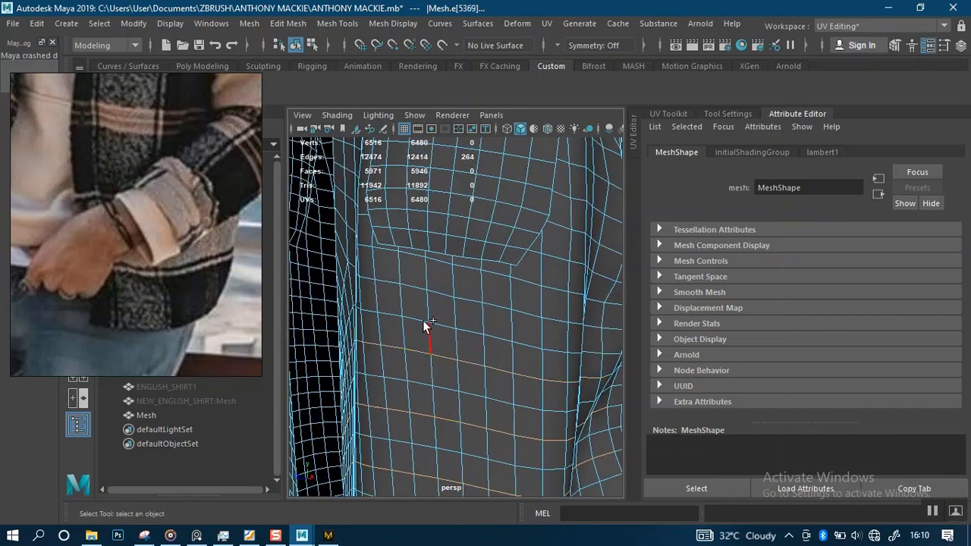
{"action": "double_click", "coordinate": [417, 301], "text": "shift"}
- Extend the selection with alternate edge loops between the chest pocket and the armhole, up past the pocket flap
{"action": "left_click_drag", "start_coordinate": [466, 339], "coordinate": [445, 347], "text": "alt"}
{"action": "double_click", "coordinate": [446, 286], "text": "shift"}
{"action": "double_click", "coordinate": [451, 232], "text": "shift"}
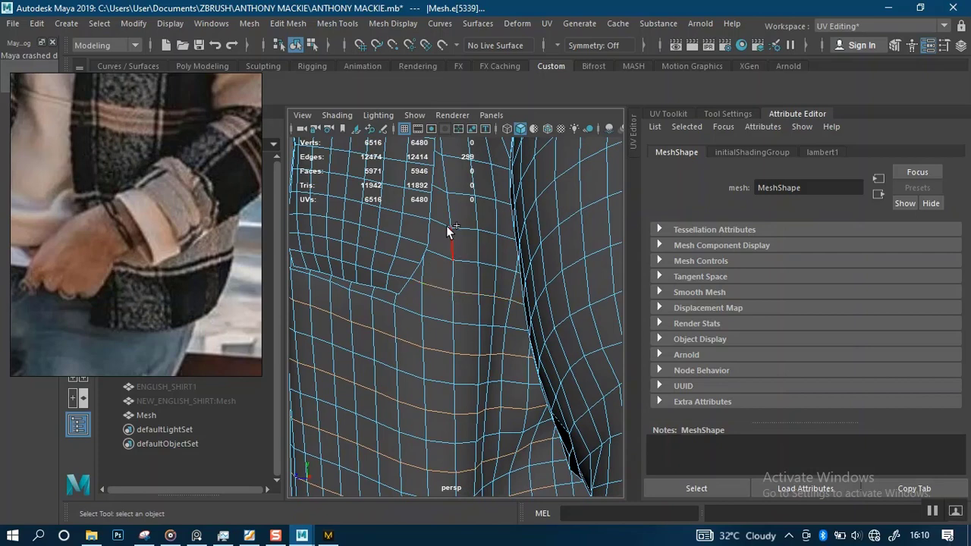
{"action": "left_click_drag", "start_coordinate": [471, 263], "coordinate": [455, 361], "text": "alt"}
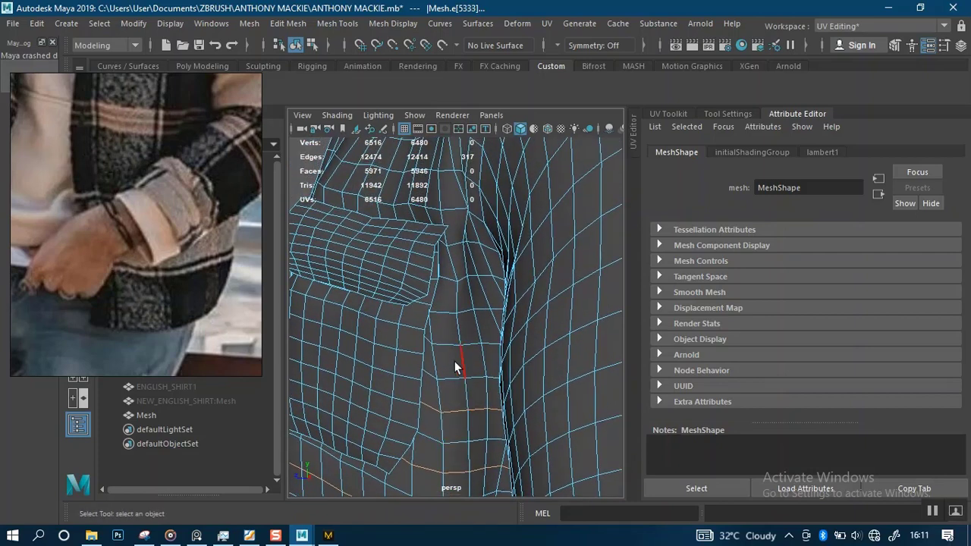
{"action": "double_click", "coordinate": [447, 347], "text": "shift"}
{"action": "double_click", "coordinate": [443, 282], "text": "shift"}
{"action": "double_click", "coordinate": [445, 211], "text": "shift"}
{"action": "left_click_drag", "start_coordinate": [453, 287], "coordinate": [449, 430], "text": "alt"}
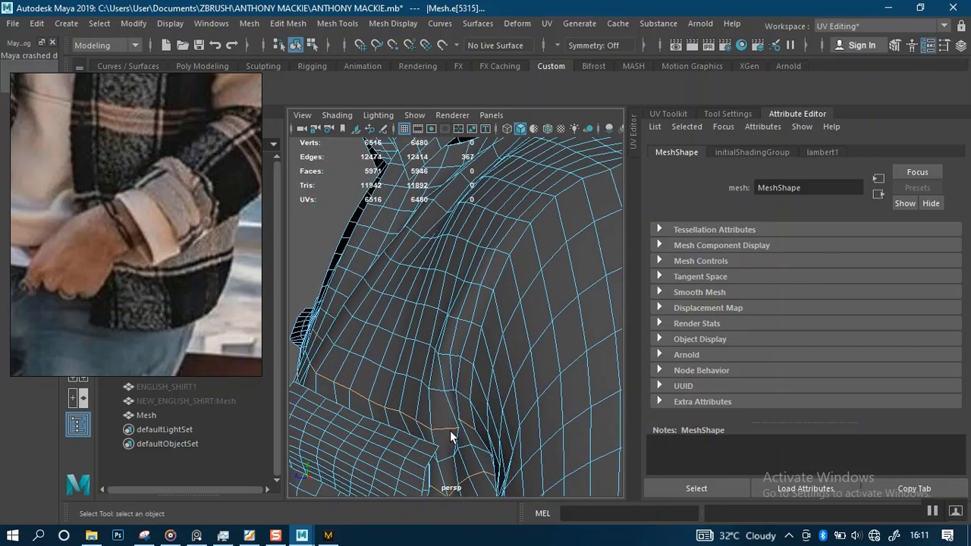
- Add alternate edge loops across the upper chest and shoulder to the selection, and delete all selected loops with their vertices
{"action": "double_click", "coordinate": [417, 343], "text": "shift"}
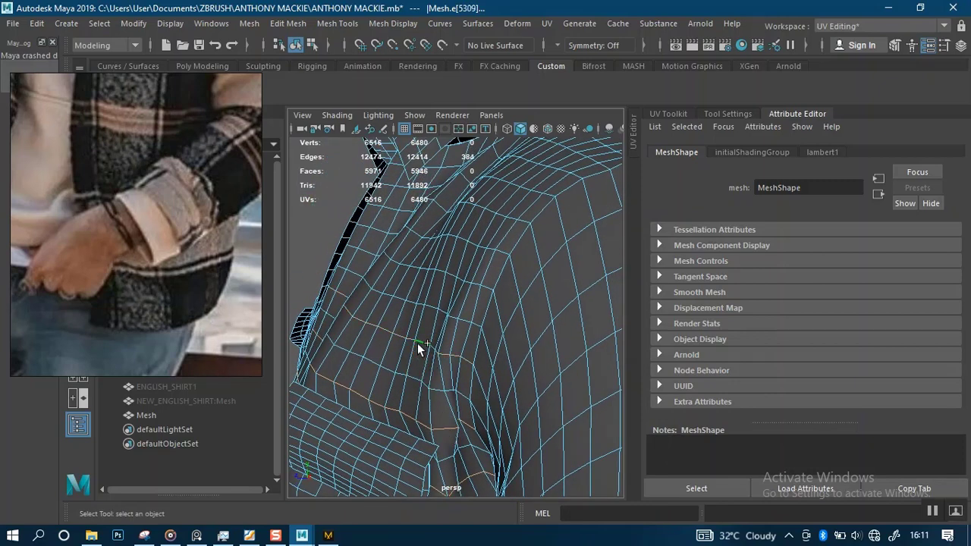
{"action": "double_click", "coordinate": [437, 271], "text": "shift"}
{"action": "middle_click_drag", "start_coordinate": [439, 331], "coordinate": [419, 410], "text": "alt"}
{"action": "left_click_drag", "start_coordinate": [418, 410], "coordinate": [439, 412], "text": "alt"}
{"action": "middle_click_drag", "start_coordinate": [440, 411], "coordinate": [440, 361], "text": "alt"}
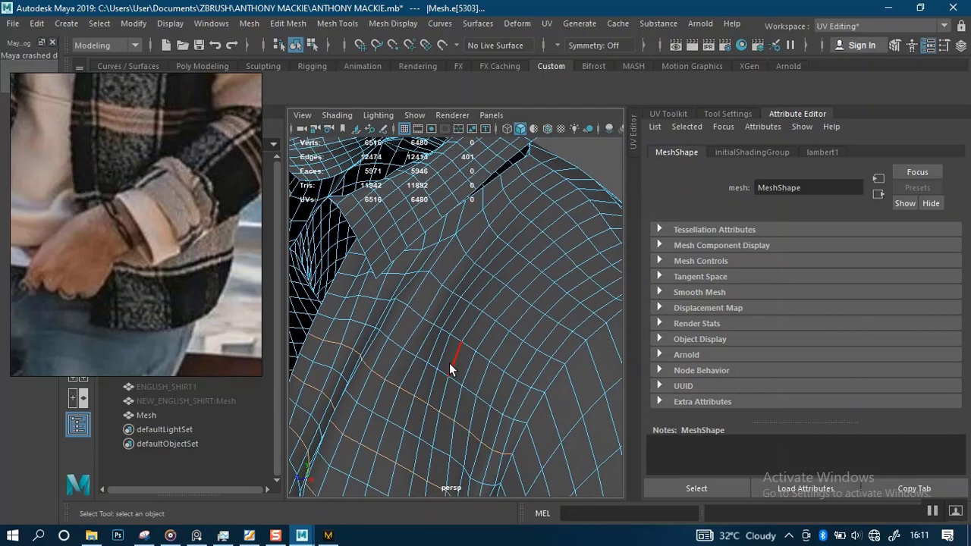
{"action": "double_click", "coordinate": [469, 344], "text": "shift"}
{"action": "double_click", "coordinate": [563, 241], "text": "shift"}
{"action": "left_click_drag", "start_coordinate": [537, 311], "coordinate": [475, 353], "text": "alt"}
{"action": "right_click_drag", "start_coordinate": [474, 353], "coordinate": [455, 328], "text": "alt"}
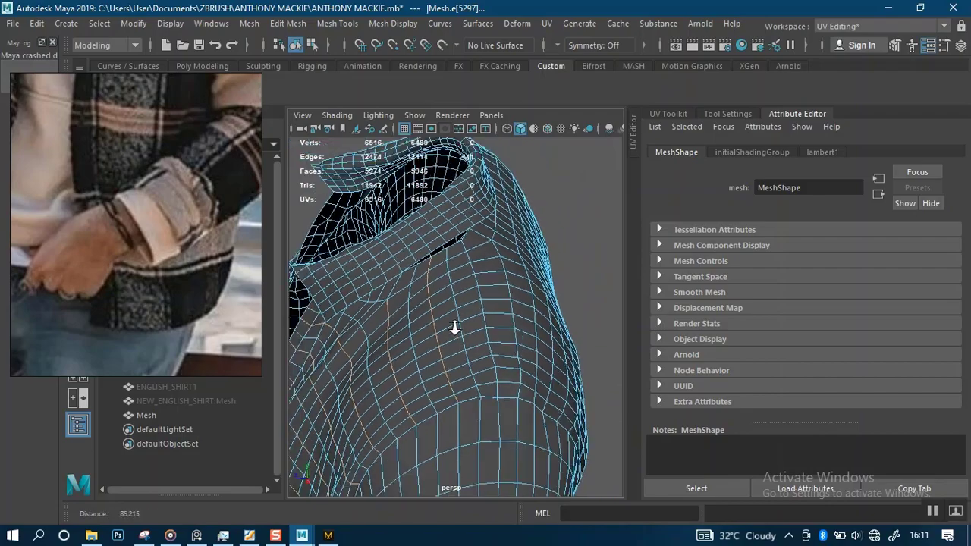
{"action": "left_click_drag", "start_coordinate": [455, 328], "coordinate": [471, 290], "text": "alt"}
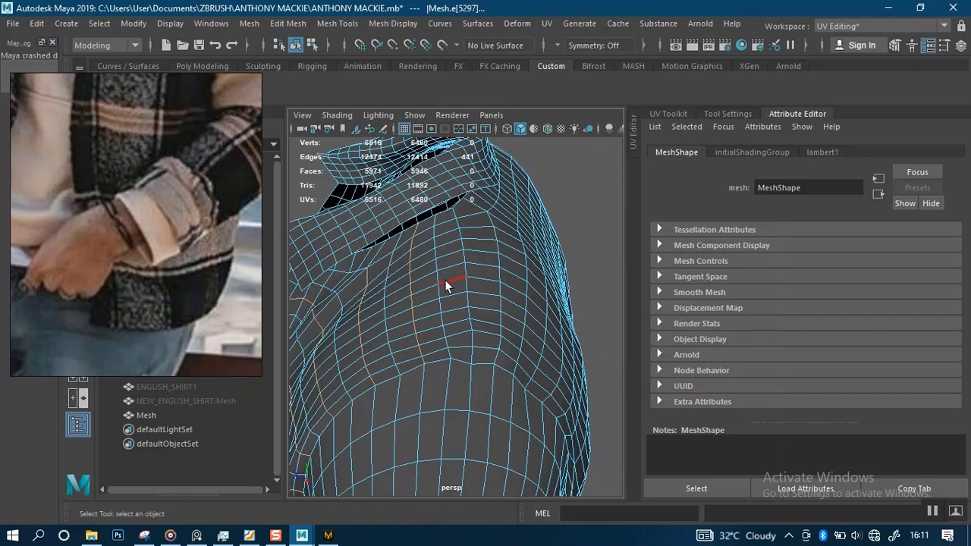
{"action": "key", "text": "ctrl+Delete"}
- Select the first four alternate horizontal edge loops above the hem on the wearer's right front panel
{"action": "right_click_drag", "start_coordinate": [506, 339], "coordinate": [478, 301], "text": "alt"}
{"action": "left_click_drag", "start_coordinate": [479, 440], "coordinate": [596, 379], "text": "alt"}
{"action": "middle_click_drag", "start_coordinate": [410, 426], "coordinate": [386, 309], "text": "alt"}
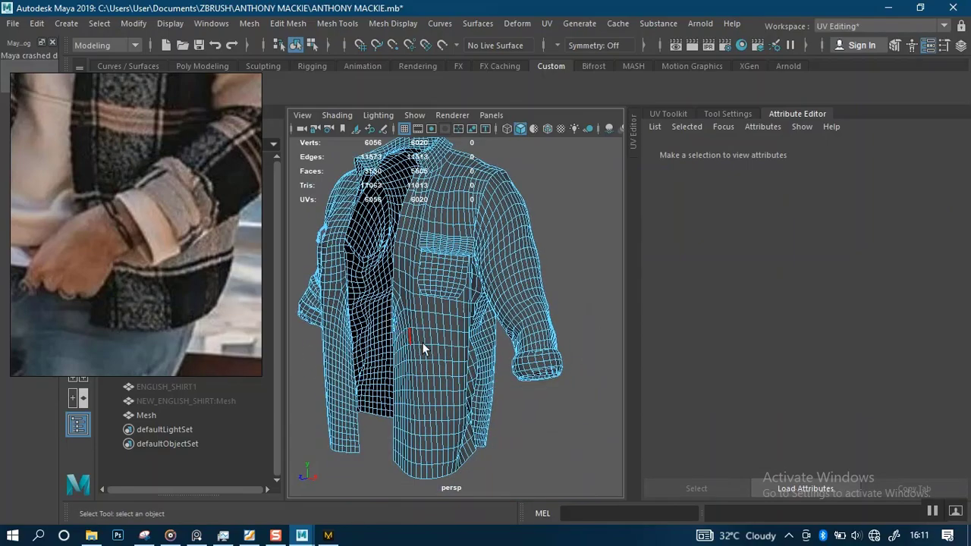
{"action": "right_click_drag", "start_coordinate": [422, 342], "coordinate": [455, 416], "text": "alt"}
{"action": "left_click_drag", "start_coordinate": [455, 416], "coordinate": [411, 386], "text": "alt"}
{"action": "right_click_drag", "start_coordinate": [411, 387], "coordinate": [414, 338], "text": "alt"}
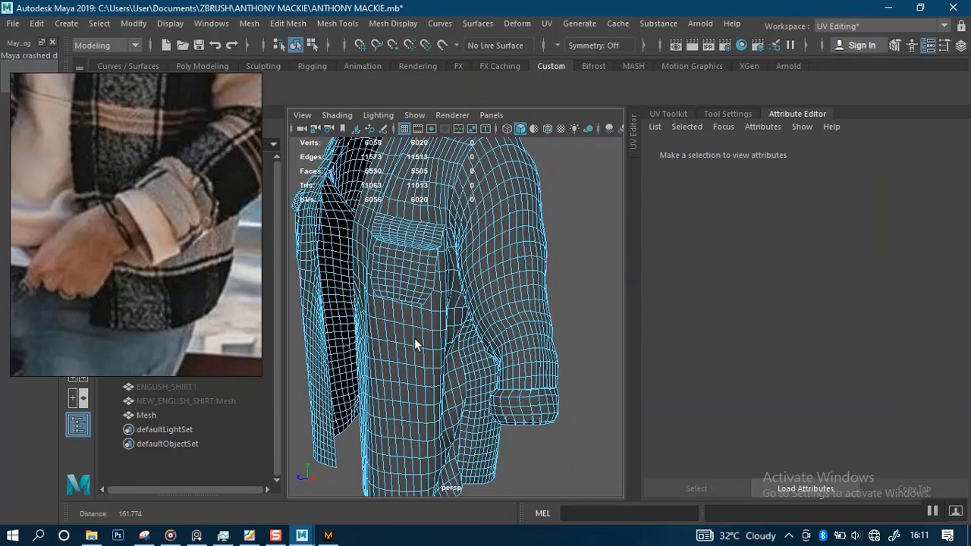
{"action": "left_click_drag", "start_coordinate": [414, 339], "coordinate": [505, 277], "text": "alt"}
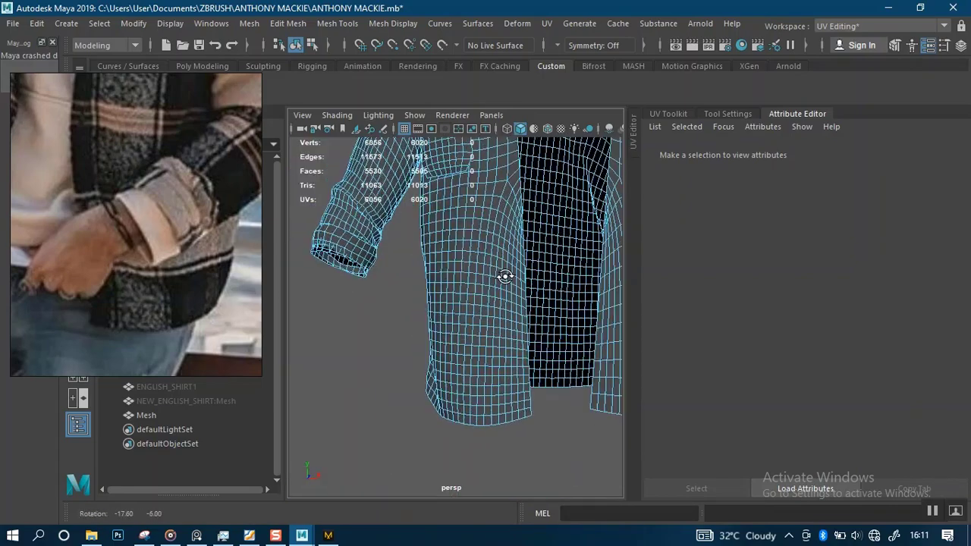
{"action": "middle_click_drag", "start_coordinate": [505, 277], "coordinate": [464, 215], "text": "alt"}
{"action": "right_click_drag", "start_coordinate": [464, 215], "coordinate": [460, 366], "text": "alt"}
{"action": "middle_click_drag", "start_coordinate": [460, 366], "coordinate": [398, 371], "text": "alt"}
{"action": "double_click", "coordinate": [395, 370]}
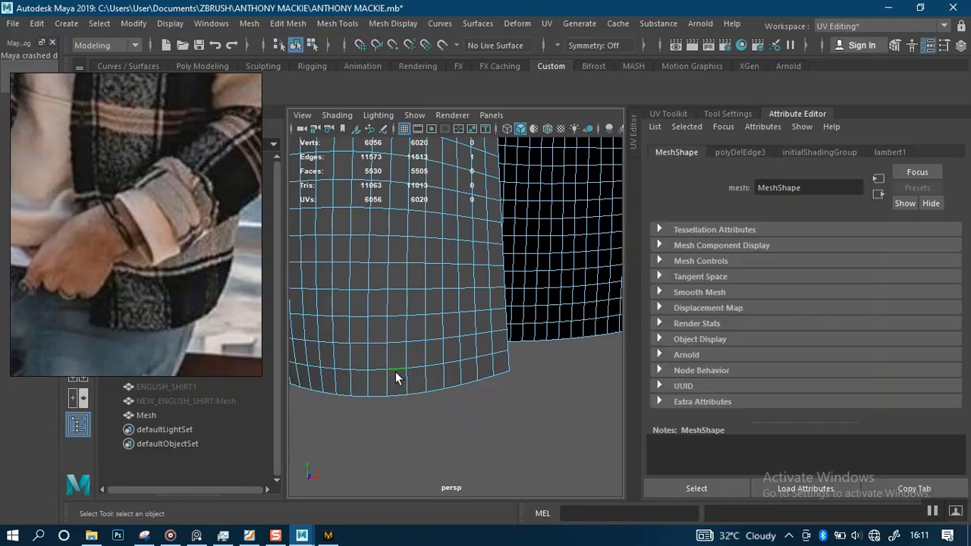
{"action": "double_click", "coordinate": [396, 317], "text": "shift"}
{"action": "double_click", "coordinate": [401, 267], "text": "shift"}
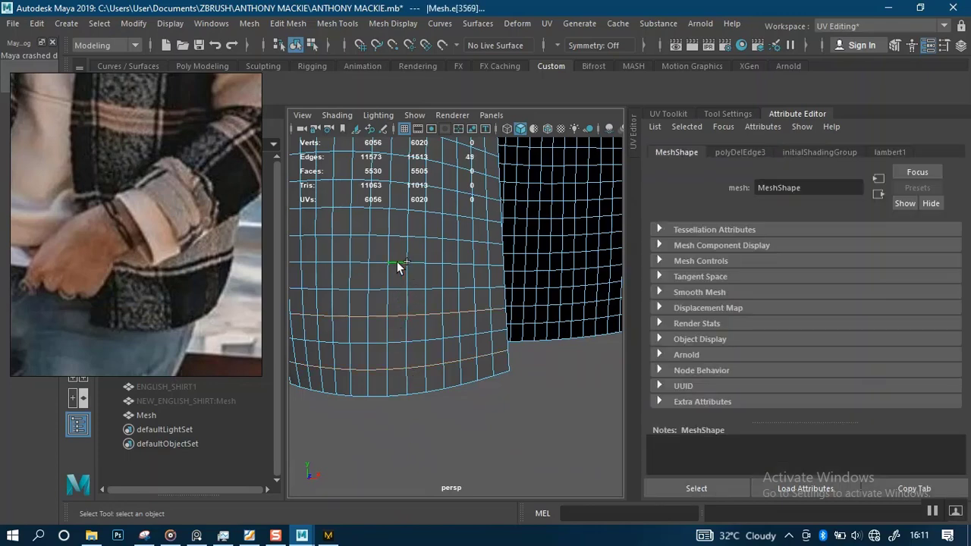
{"action": "double_click", "coordinate": [398, 218], "text": "shift"}
- Add every other horizontal edge loop up the wearer's right front panel to the selection, stopping below the pocket
{"action": "scroll", "coordinate": [403, 466], "scroll_direction": "up", "scroll_amount": 3}
{"action": "double_click", "coordinate": [394, 374], "text": "shift"}
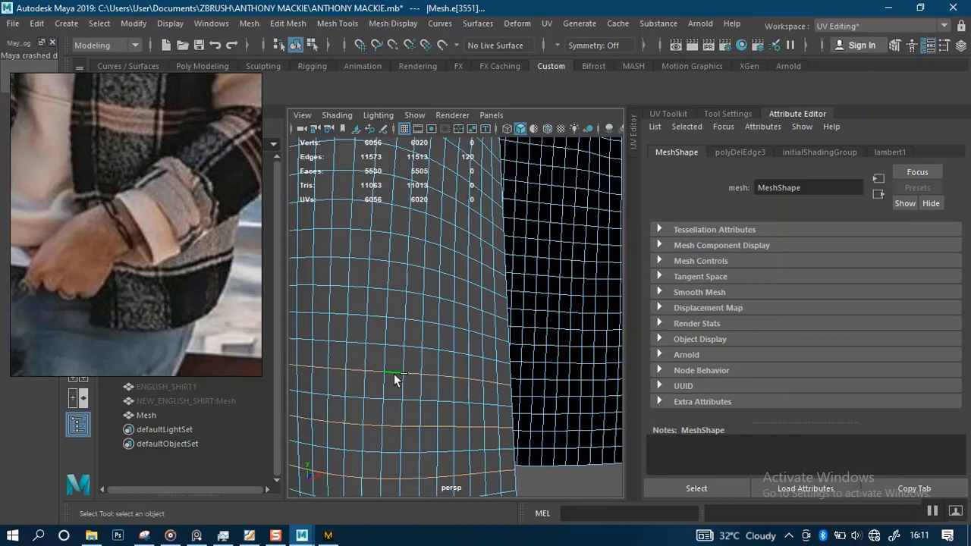
{"action": "double_click", "coordinate": [395, 318], "text": "shift"}
{"action": "double_click", "coordinate": [398, 265], "text": "shift"}
{"action": "double_click", "coordinate": [401, 206], "text": "shift"}
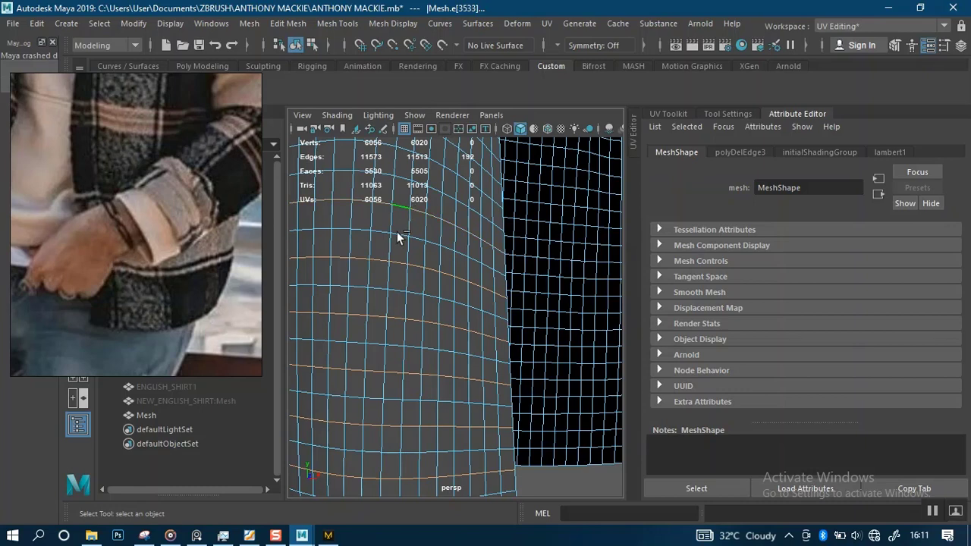
{"action": "left_click_drag", "start_coordinate": [397, 237], "coordinate": [404, 392], "text": "alt"}
{"action": "double_click", "coordinate": [390, 337], "text": "shift"}
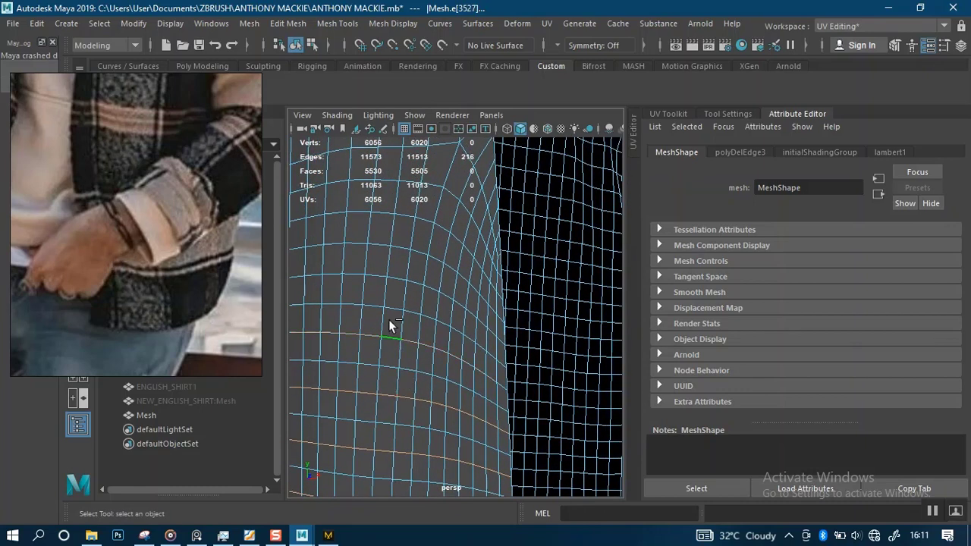
{"action": "double_click", "coordinate": [393, 279], "text": "shift"}
{"action": "double_click", "coordinate": [402, 215], "text": "shift"}
{"action": "middle_click_drag", "start_coordinate": [403, 277], "coordinate": [419, 448], "text": "alt"}
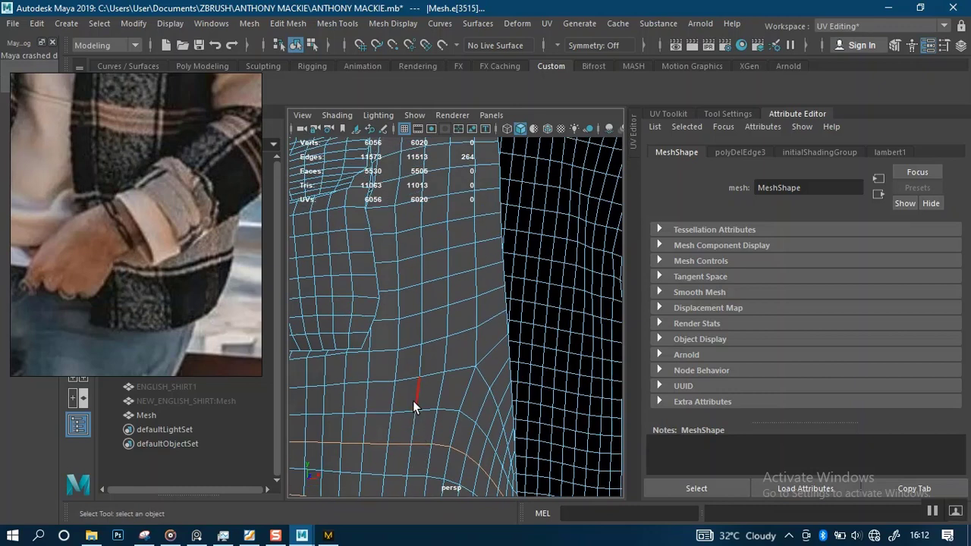
{"action": "double_click", "coordinate": [407, 377], "text": "shift"}
{"action": "key", "text": "ctrl+z"}
{"action": "key", "text": "ctrl+z"}
{"action": "key", "text": "ctrl+z"}
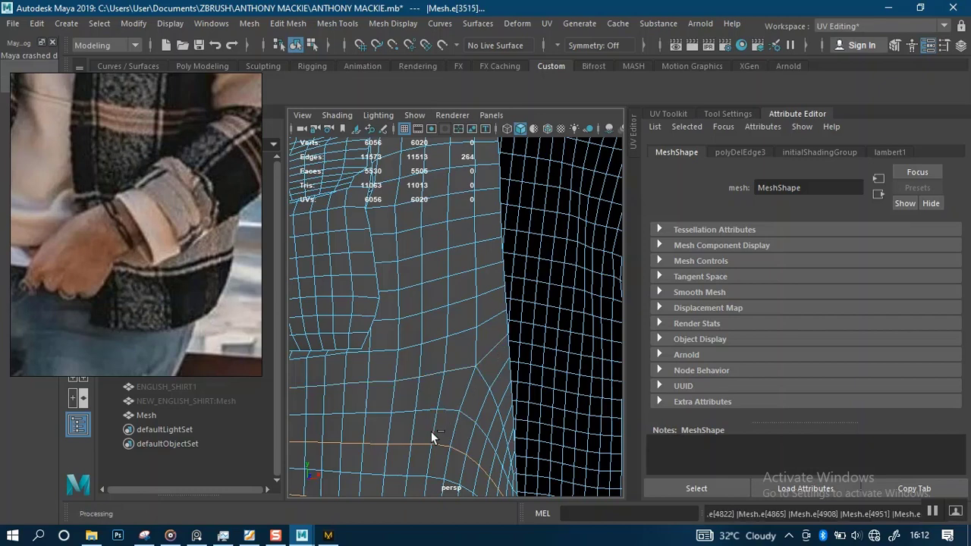
{"action": "middle_click_drag", "start_coordinate": [415, 462], "coordinate": [431, 345], "text": "alt"}
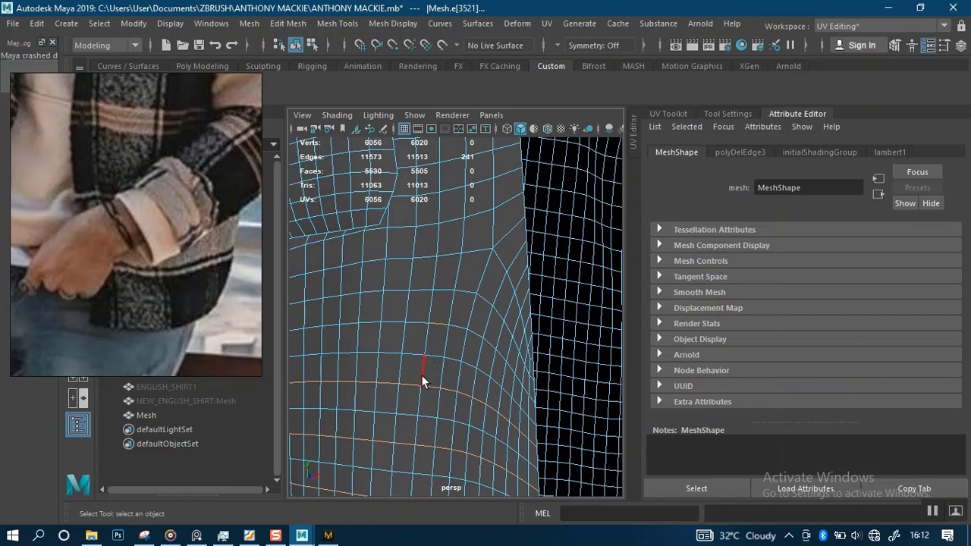
{"action": "double_click", "coordinate": [417, 323], "text": "shift"}
- Delete the selected alternate edge loops from the wearer's right front panel
{"action": "middle_click_drag", "start_coordinate": [448, 342], "coordinate": [455, 460], "text": "alt"}
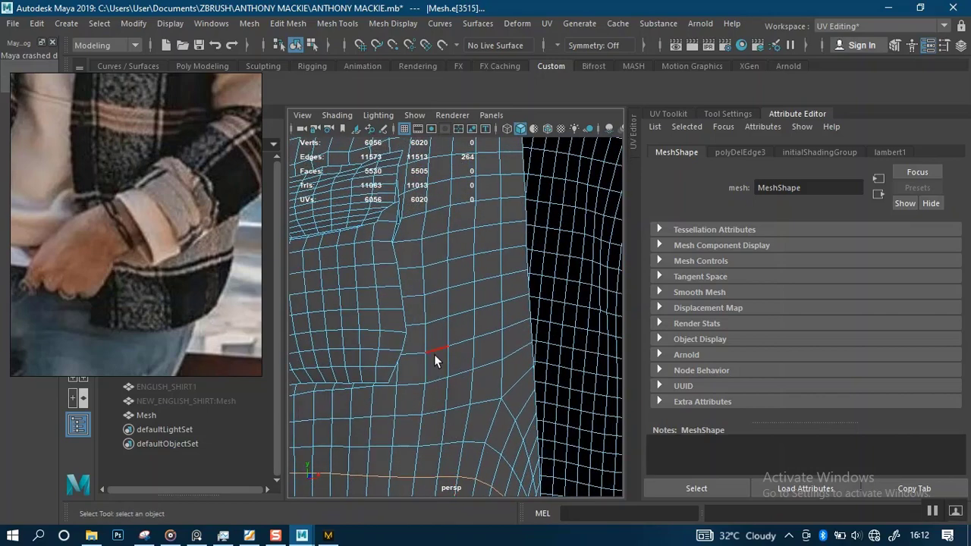
{"action": "right_click_drag", "start_coordinate": [426, 451], "coordinate": [423, 431], "text": "alt"}
{"action": "key", "text": "Delete"}
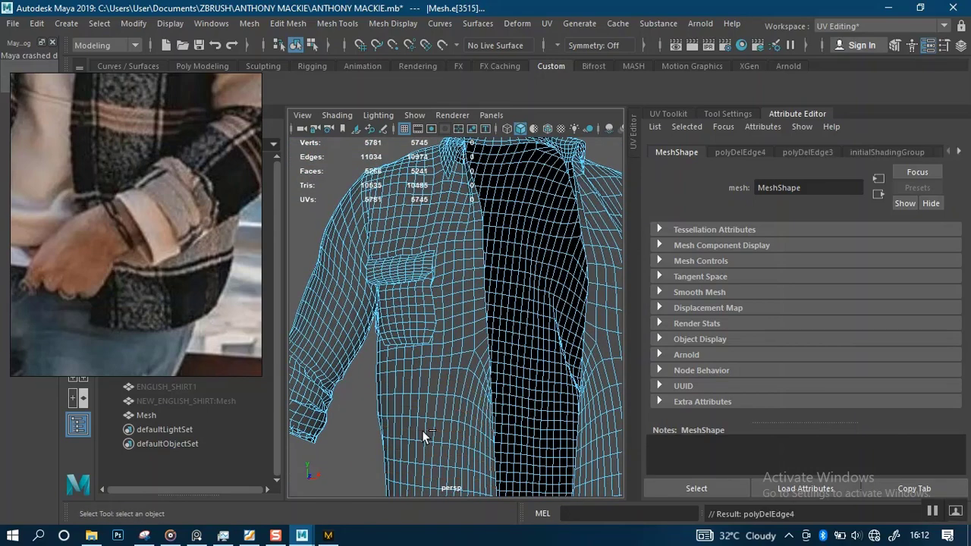
- Select every other horizontal edge loop on the wearer's right front panel, from the pocket's bottom edge up to the flap
{"action": "right_click_drag", "start_coordinate": [422, 435], "coordinate": [451, 395], "text": "alt"}
{"action": "scroll", "coordinate": [452, 395], "scroll_direction": "up", "scroll_amount": 10}
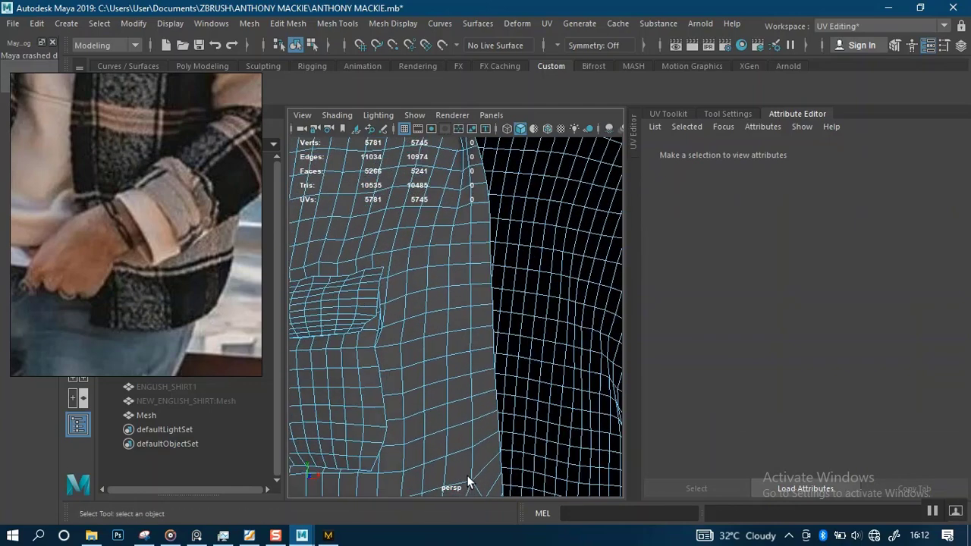
{"action": "double_click", "coordinate": [451, 384]}
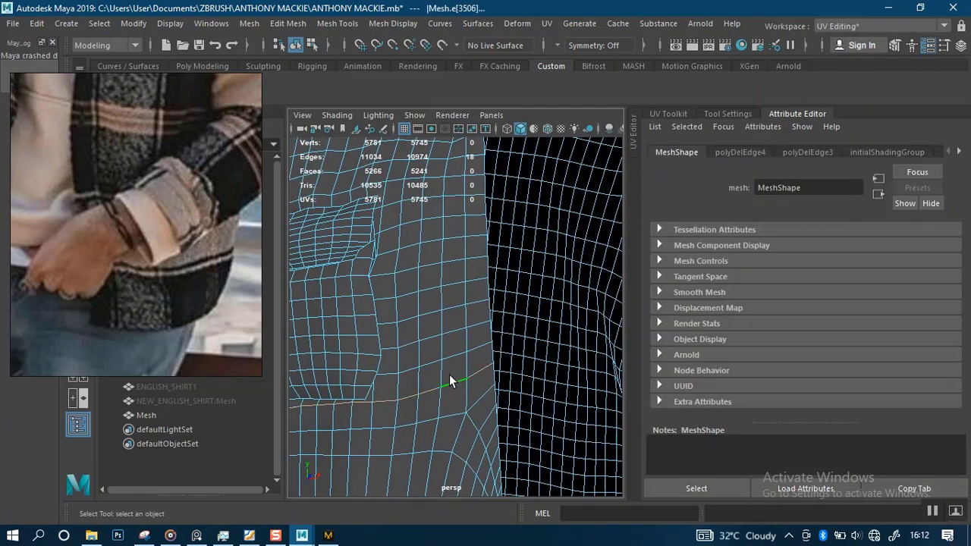
{"action": "double_click", "coordinate": [426, 343], "text": "shift"}
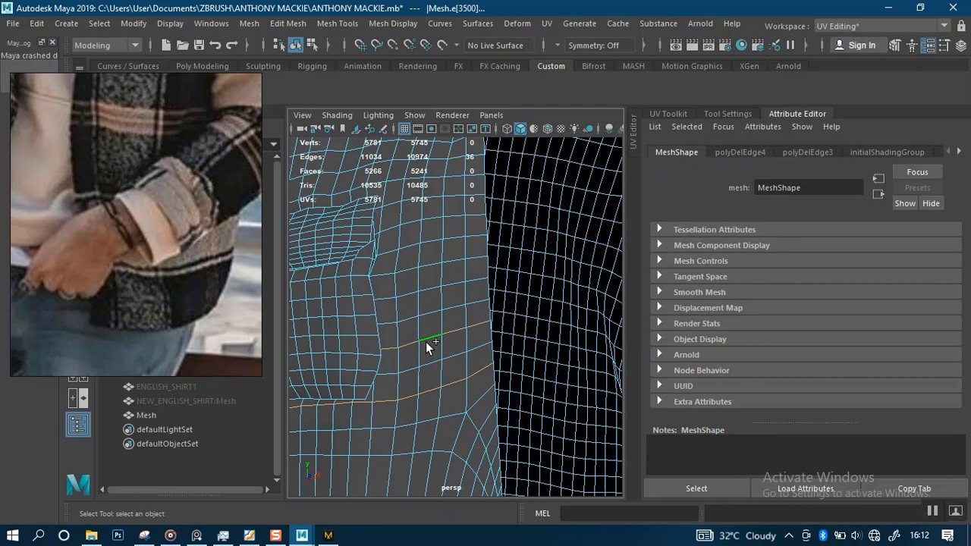
{"action": "double_click", "coordinate": [430, 289], "text": "shift"}
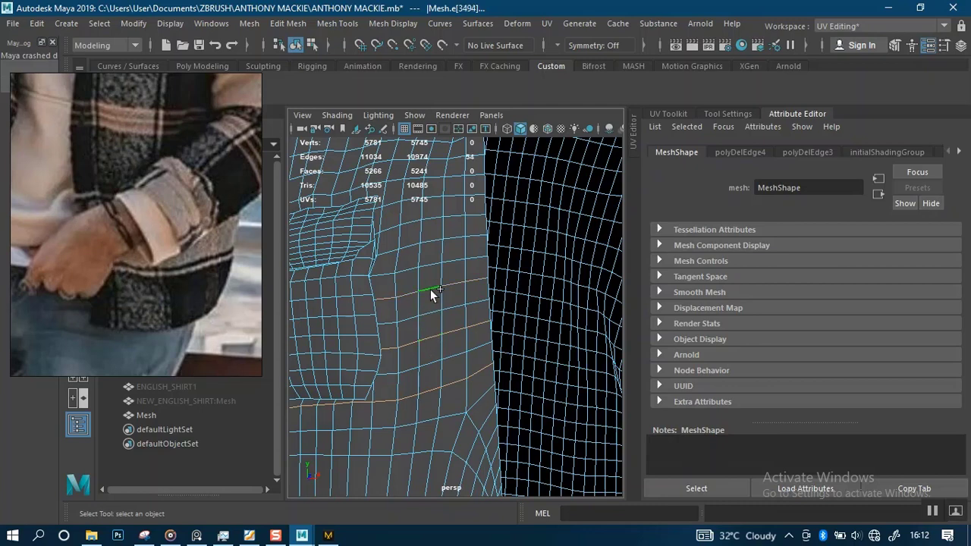
{"action": "double_click", "coordinate": [430, 197], "text": "shift"}
- Add alternate horizontal edge loops from above the pocket flap to the shoulder, and delete the selected loops with their vertices
{"action": "left_click_drag", "start_coordinate": [420, 258], "coordinate": [418, 395], "text": "alt"}
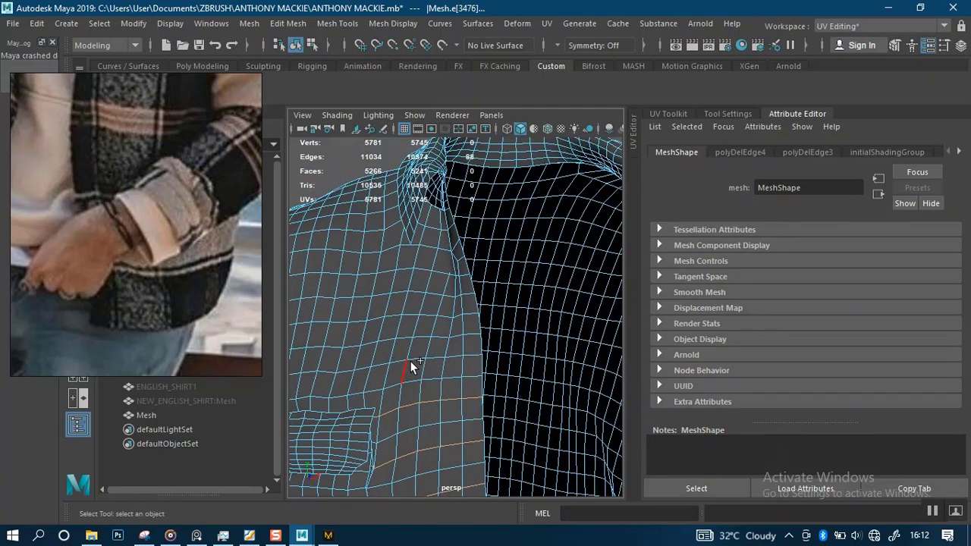
{"action": "double_click", "coordinate": [410, 361], "text": "shift"}
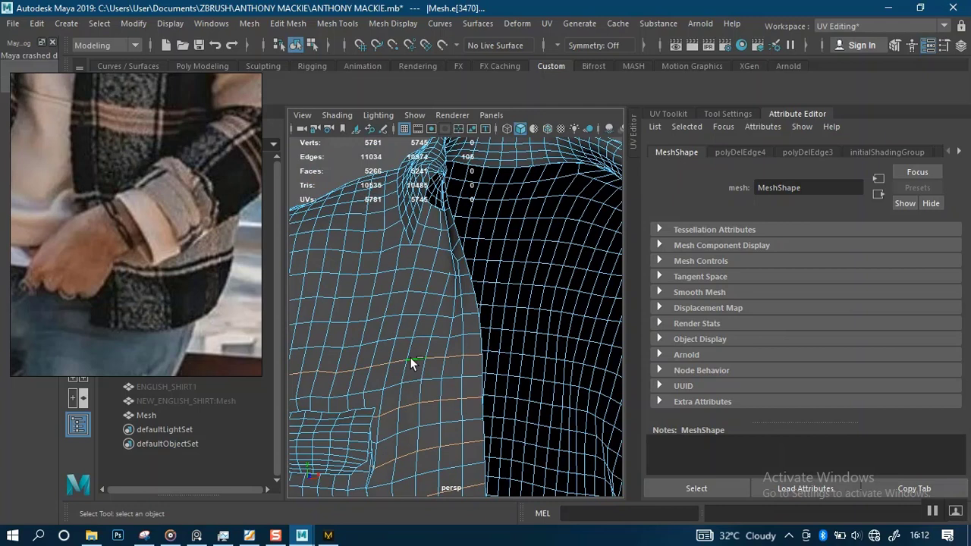
{"action": "double_click", "coordinate": [408, 314], "text": "shift"}
{"action": "double_click", "coordinate": [388, 269], "text": "shift"}
{"action": "double_click", "coordinate": [373, 233], "text": "shift"}
{"action": "left_click_drag", "start_coordinate": [380, 318], "coordinate": [423, 318], "text": "alt"}
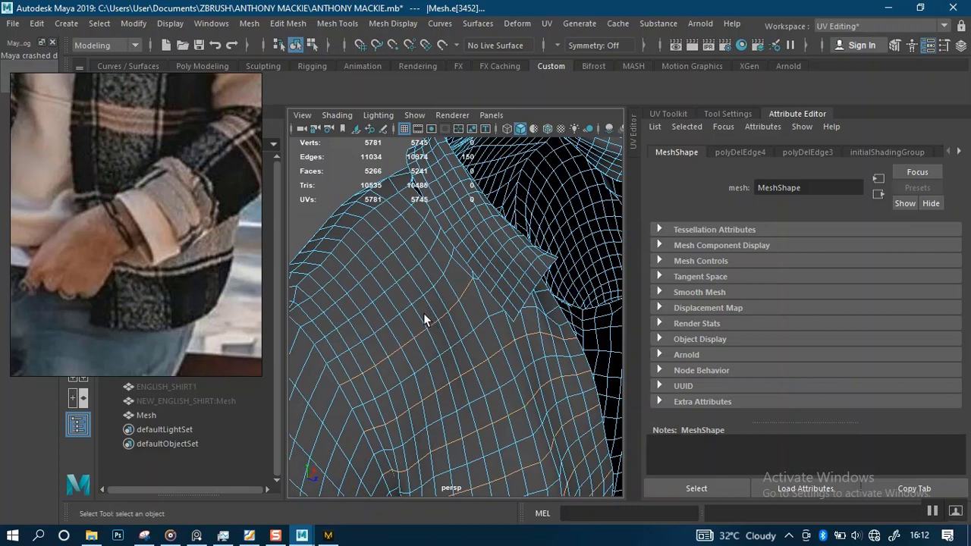
{"action": "double_click", "coordinate": [374, 294], "text": "shift"}
{"action": "left_click_drag", "start_coordinate": [383, 302], "coordinate": [421, 300], "text": "alt"}
{"action": "key", "text": "Delete"}
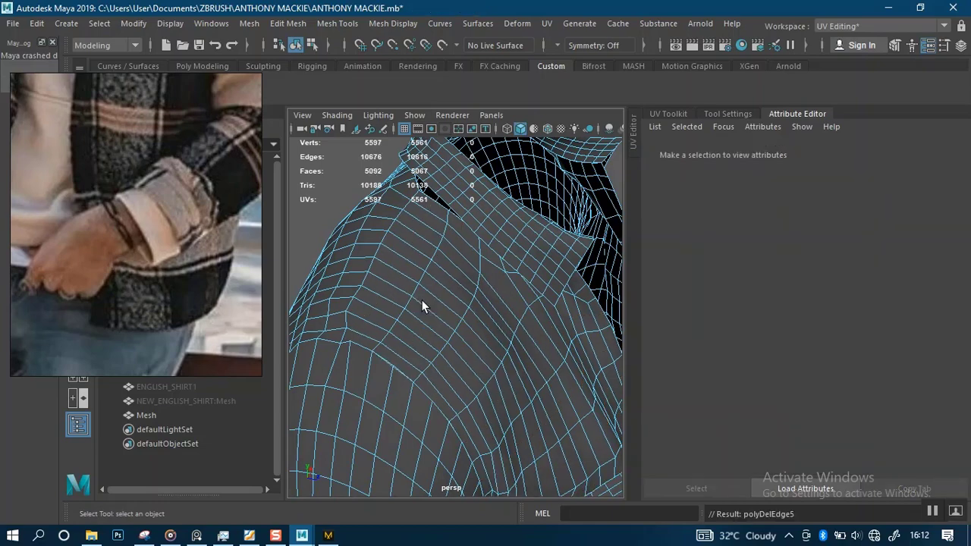
- Examine the edge flow around the wearer's right chest pocket, its flap and the surrounding front panel
{"action": "key", "text": "f"}
{"action": "left_click_drag", "start_coordinate": [492, 352], "coordinate": [514, 280], "text": "alt"}
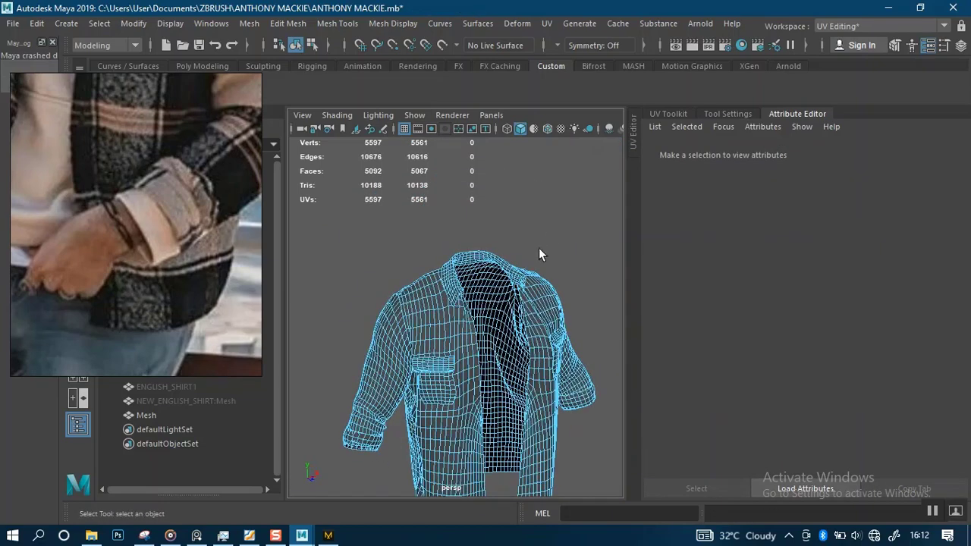
{"action": "middle_click_drag", "start_coordinate": [445, 341], "coordinate": [387, 270], "text": "alt"}
{"action": "right_click_drag", "start_coordinate": [387, 270], "coordinate": [427, 321], "text": "alt"}
{"action": "middle_click_drag", "start_coordinate": [355, 304], "coordinate": [456, 281], "text": "alt"}
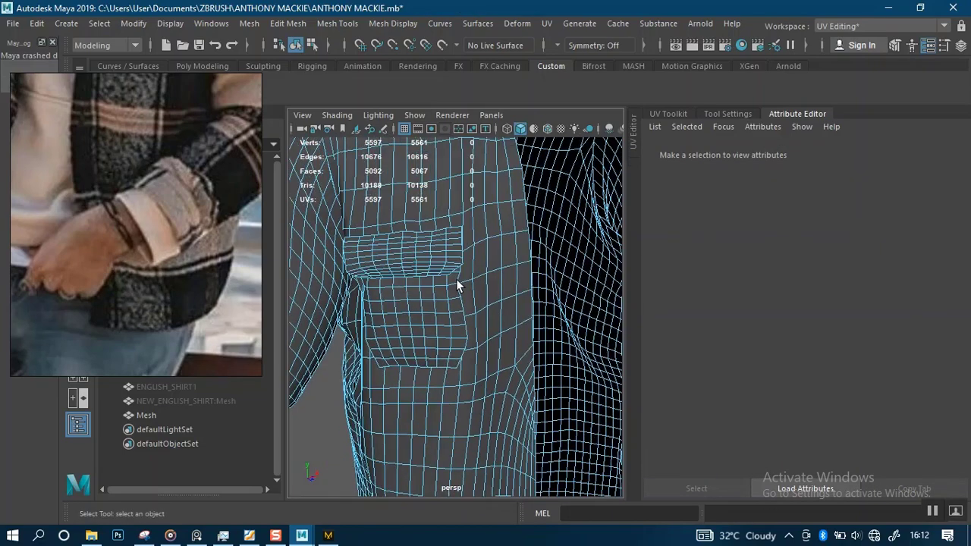
{"action": "right_click_drag", "start_coordinate": [456, 281], "coordinate": [438, 293], "text": "alt"}
{"action": "middle_click_drag", "start_coordinate": [438, 292], "coordinate": [476, 363], "text": "alt"}
{"action": "right_click_drag", "start_coordinate": [450, 318], "coordinate": [467, 336], "text": "alt"}
{"action": "left_click_drag", "start_coordinate": [468, 336], "coordinate": [485, 326], "text": "alt"}
{"action": "right_click_drag", "start_coordinate": [485, 326], "coordinate": [478, 370], "text": "alt"}
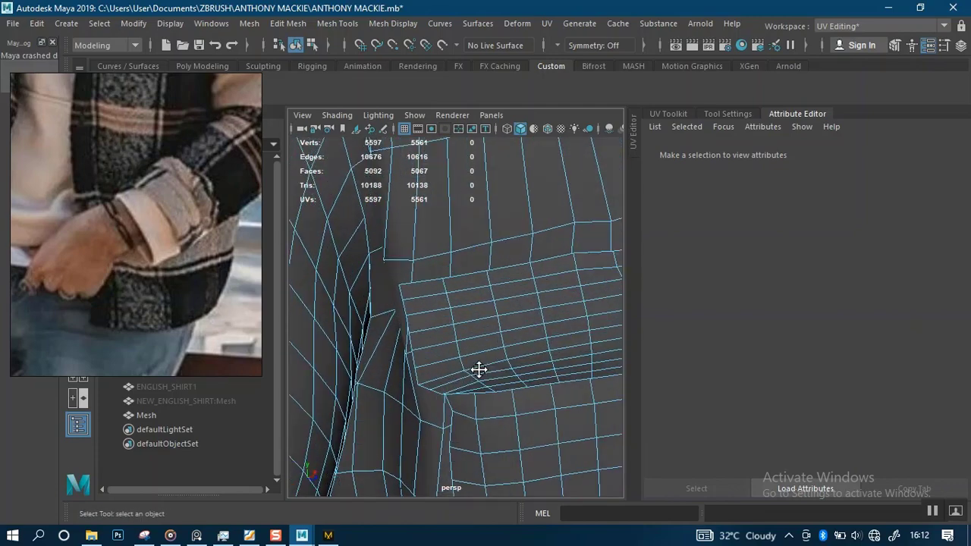
{"action": "middle_click_drag", "start_coordinate": [479, 370], "coordinate": [455, 346], "text": "alt"}
{"action": "left_click_drag", "start_coordinate": [403, 346], "coordinate": [414, 315], "text": "alt"}
{"action": "middle_click_drag", "start_coordinate": [414, 314], "coordinate": [372, 405], "text": "alt"}
{"action": "left_click_drag", "start_coordinate": [372, 405], "coordinate": [401, 399], "text": "alt"}
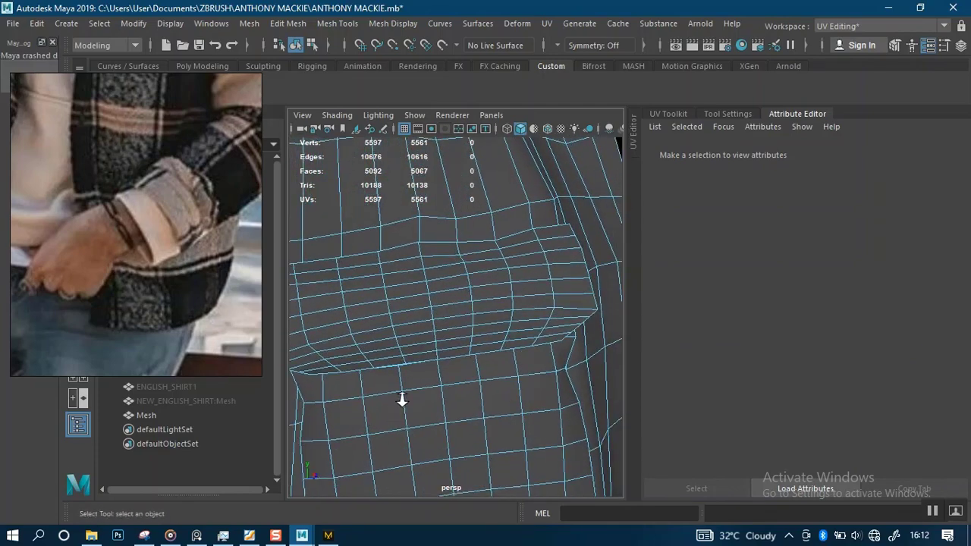
{"action": "right_click_drag", "start_coordinate": [402, 399], "coordinate": [448, 393], "text": "alt"}
{"action": "middle_click_drag", "start_coordinate": [448, 392], "coordinate": [441, 360], "text": "alt"}
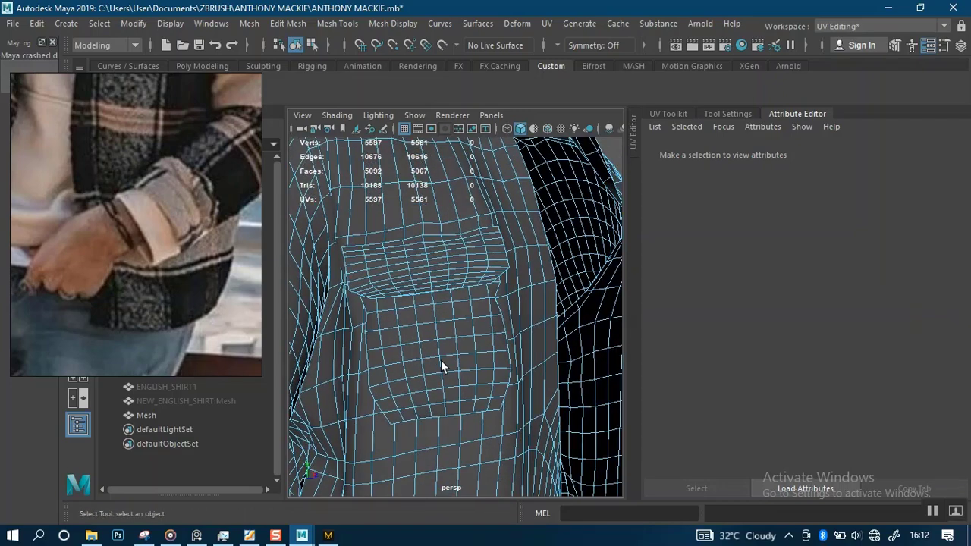
{"action": "left_click_drag", "start_coordinate": [437, 398], "coordinate": [476, 347], "text": "alt"}
{"action": "right_click_drag", "start_coordinate": [477, 346], "coordinate": [394, 330], "text": "alt"}
{"action": "left_click_drag", "start_coordinate": [456, 347], "coordinate": [408, 341], "text": "alt"}
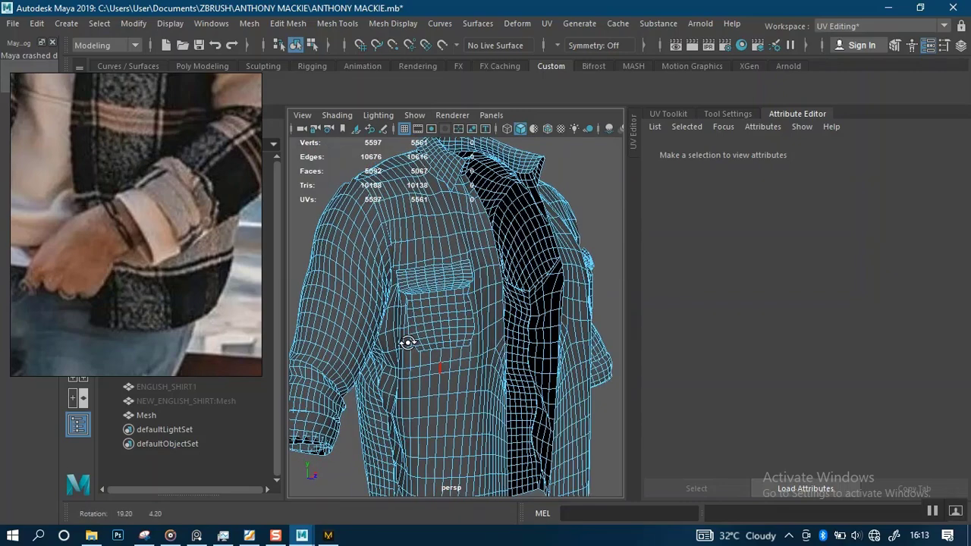
- Try to delete alternate vertical edge loops from the wearer's right chest pocket, and undo the deletion
{"action": "right_click_drag", "start_coordinate": [407, 340], "coordinate": [438, 433], "text": "alt"}
{"action": "middle_click_drag", "start_coordinate": [438, 433], "coordinate": [457, 362], "text": "alt"}
{"action": "right_click_drag", "start_coordinate": [457, 361], "coordinate": [482, 378], "text": "alt"}
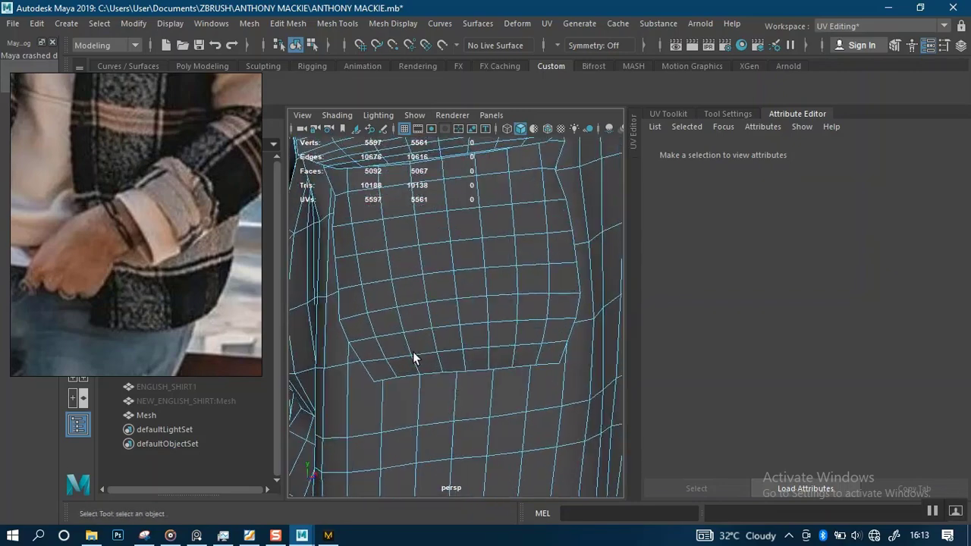
{"action": "double_click", "coordinate": [377, 338]}
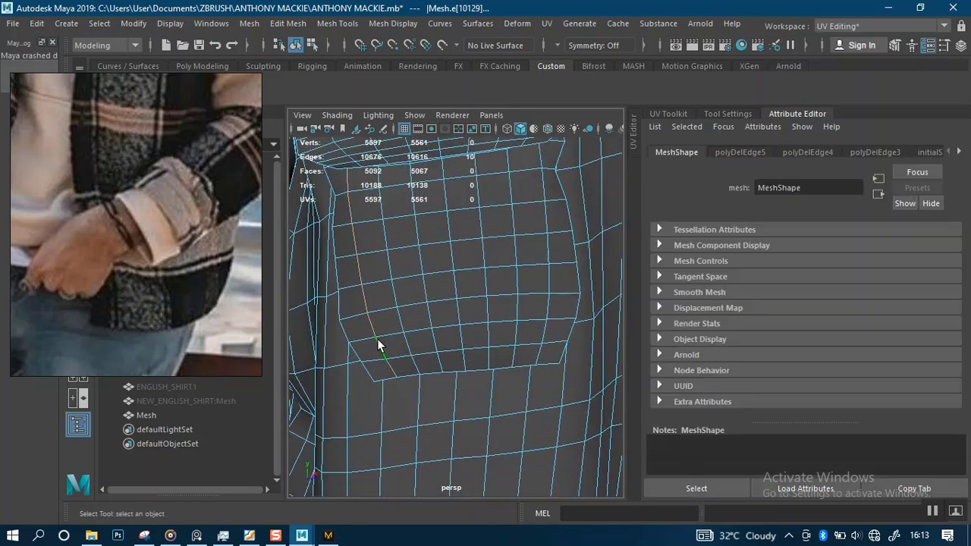
{"action": "double_click", "coordinate": [489, 335], "text": "shift"}
{"action": "double_click", "coordinate": [533, 331], "text": "shift"}
{"action": "key", "text": "Delete"}
{"action": "right_click_drag", "start_coordinate": [535, 336], "coordinate": [522, 240], "text": "alt"}
{"action": "key", "text": "ctrl+z"}
- Select every other crosswise edge loop on the collar, from the wearer's left collar point up towards the back of the neck
{"action": "right_click_drag", "start_coordinate": [477, 328], "coordinate": [454, 286], "text": "alt"}
{"action": "middle_click_drag", "start_coordinate": [453, 286], "coordinate": [452, 386], "text": "alt"}
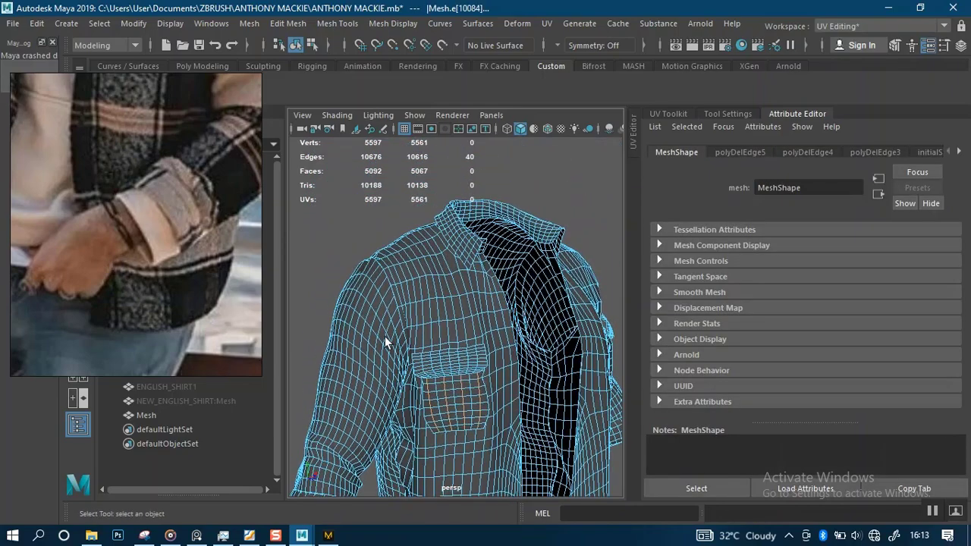
{"action": "left_click_drag", "start_coordinate": [385, 342], "coordinate": [306, 362], "text": "alt"}
{"action": "left_click_drag", "start_coordinate": [485, 314], "coordinate": [455, 389], "text": "alt"}
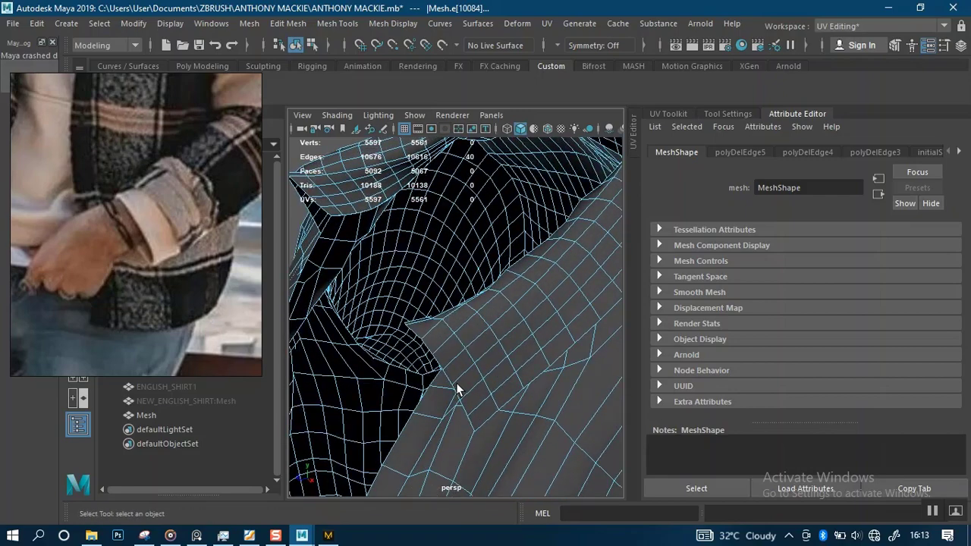
{"action": "double_click", "coordinate": [470, 351]}
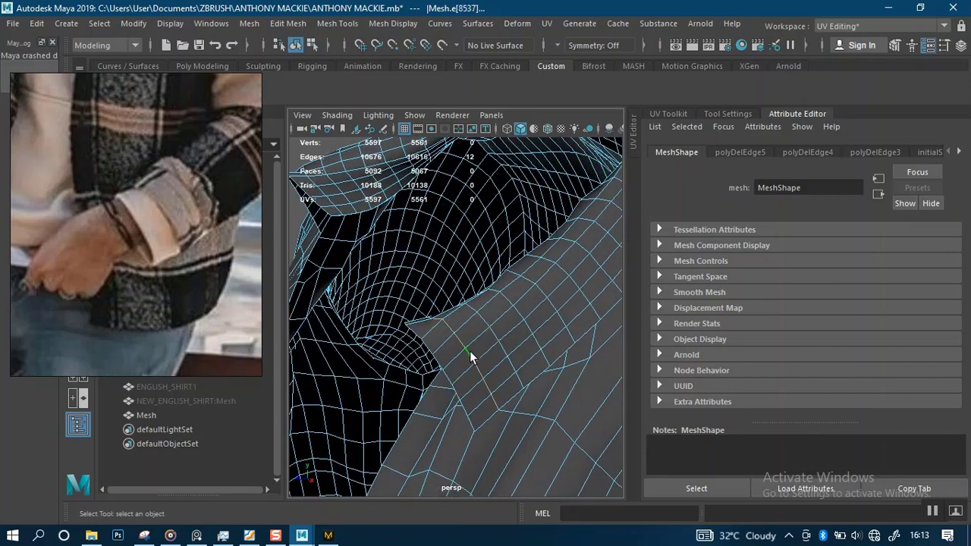
{"action": "double_click", "coordinate": [523, 311], "text": "shift"}
{"action": "double_click", "coordinate": [557, 272], "text": "shift"}
{"action": "left_click_drag", "start_coordinate": [524, 366], "coordinate": [422, 394], "text": "alt"}
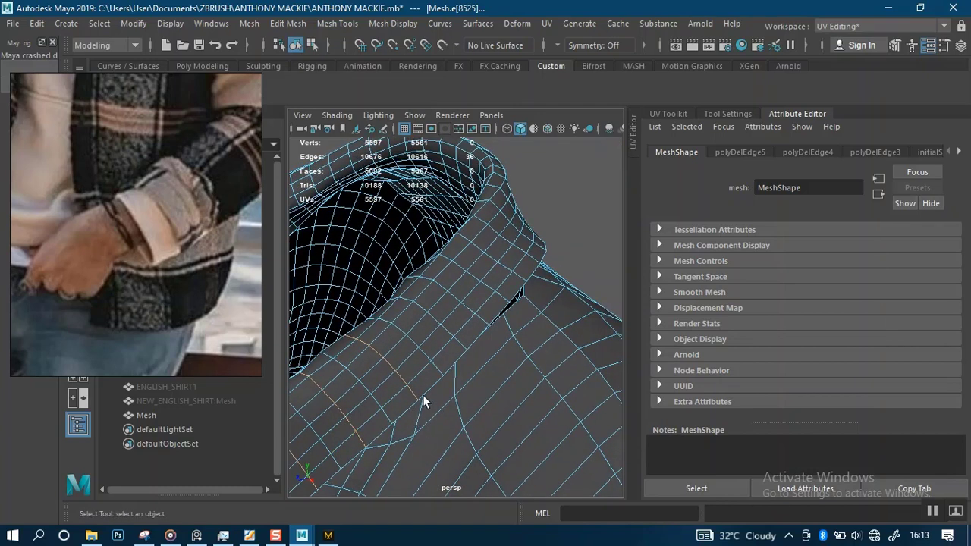
{"action": "double_click", "coordinate": [420, 305], "text": "shift"}
{"action": "double_click", "coordinate": [458, 262], "text": "shift"}
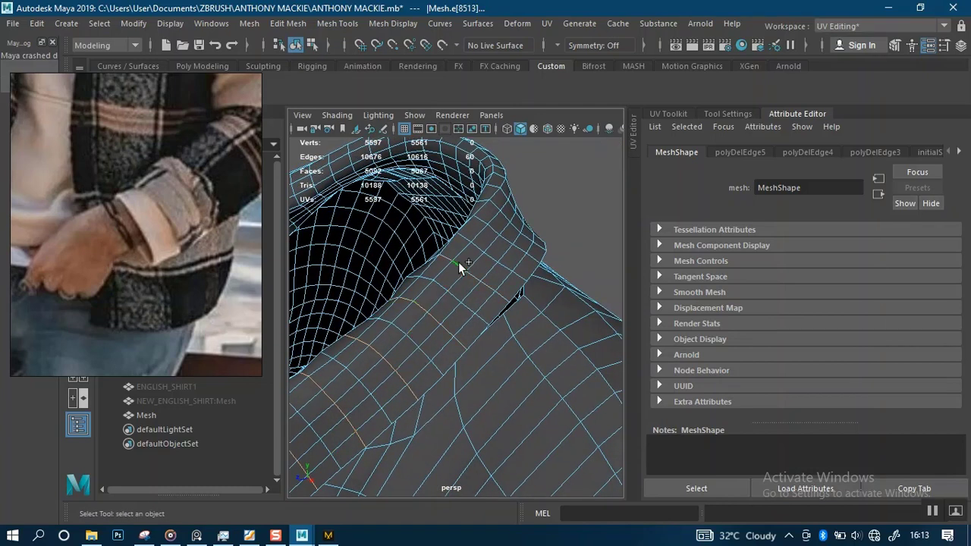
{"action": "double_click", "coordinate": [492, 234], "text": "shift"}
- Add every other crosswise edge loop around the back of the collar to the selection
{"action": "left_click_drag", "start_coordinate": [492, 231], "coordinate": [497, 331], "text": "alt"}
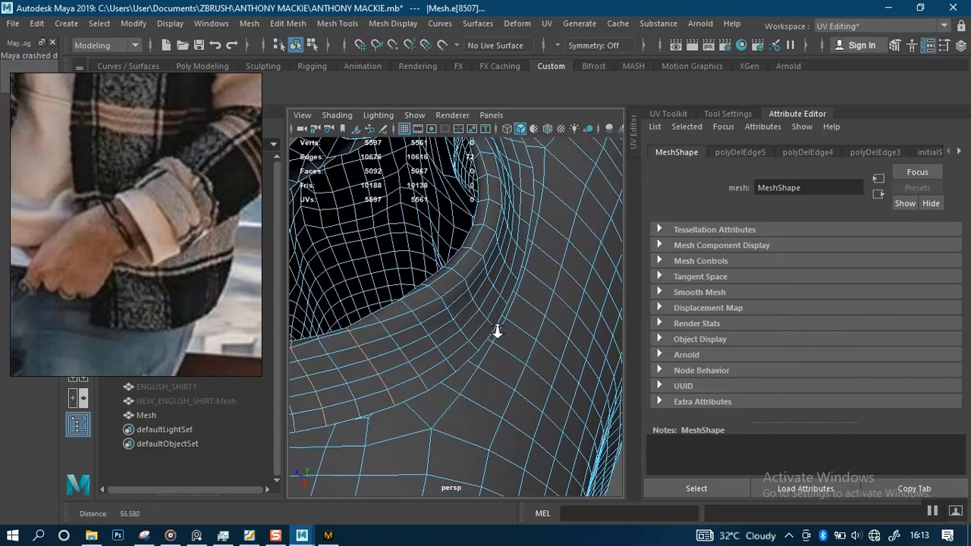
{"action": "double_click", "coordinate": [421, 328], "text": "shift"}
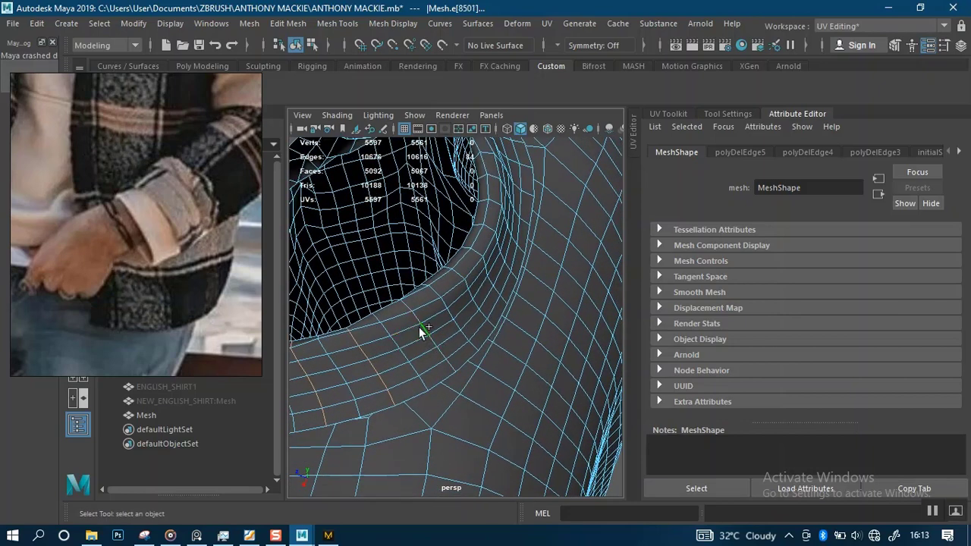
{"action": "double_click", "coordinate": [469, 290], "text": "shift"}
{"action": "double_click", "coordinate": [490, 227], "text": "shift"}
{"action": "left_click_drag", "start_coordinate": [492, 243], "coordinate": [472, 411], "text": "alt"}
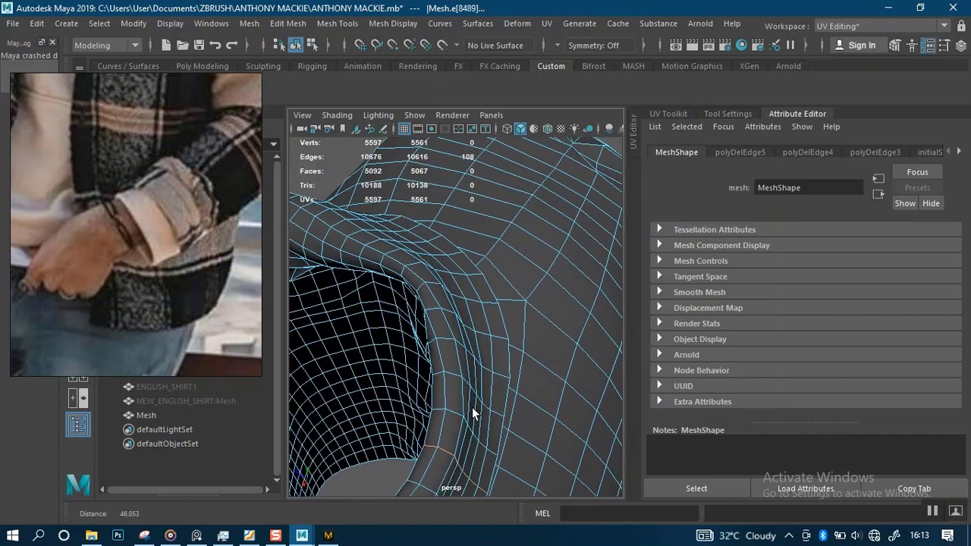
{"action": "double_click", "coordinate": [451, 375], "text": "shift"}
{"action": "double_click", "coordinate": [436, 308], "text": "shift"}
{"action": "double_click", "coordinate": [402, 266], "text": "shift"}
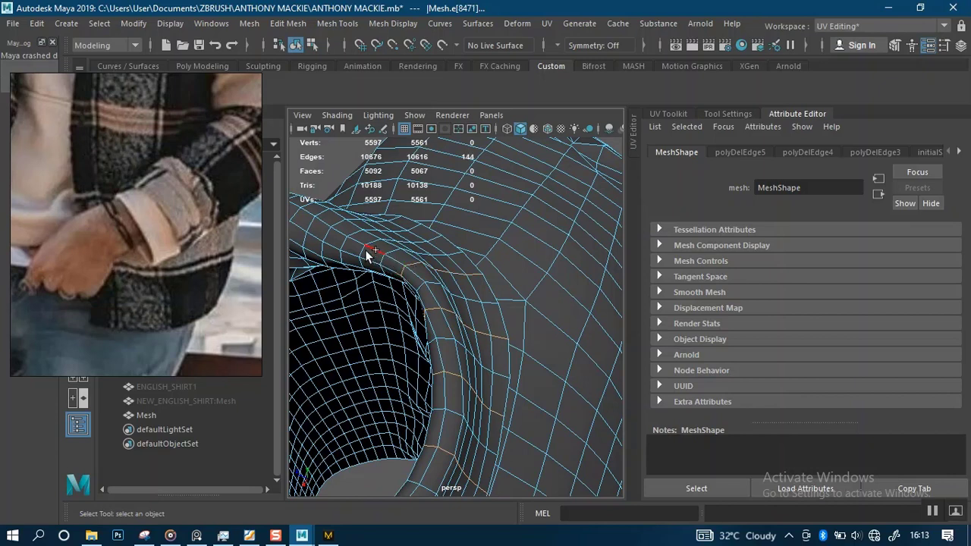
- Add the remaining alternate edge loops up to the collar's far end, and delete all selected collar loops with their vertices
{"action": "double_click", "coordinate": [442, 321], "text": "shift"}
{"action": "left_click_drag", "start_coordinate": [442, 320], "coordinate": [475, 348], "text": "alt"}
{"action": "double_click", "coordinate": [432, 314], "text": "shift"}
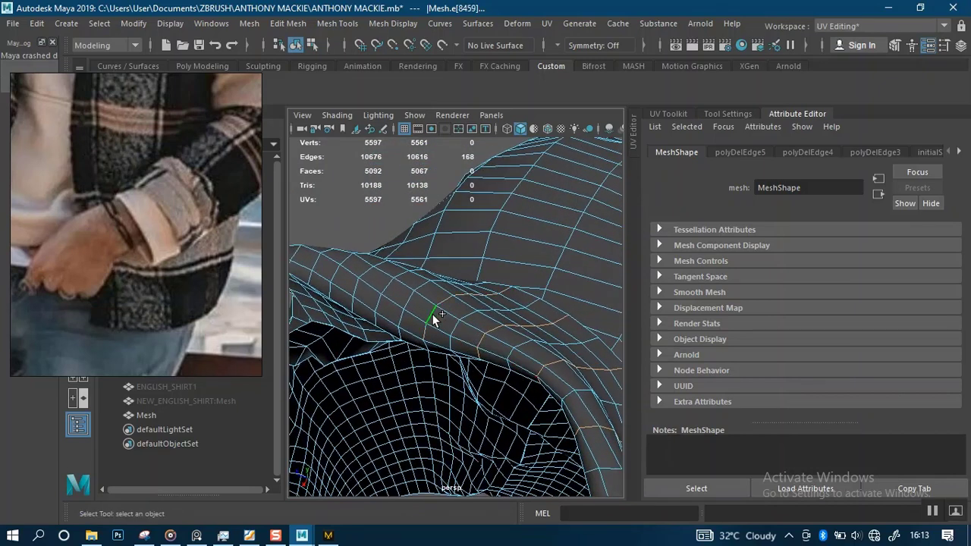
{"action": "double_click", "coordinate": [339, 271], "text": "shift"}
{"action": "left_click_drag", "start_coordinate": [338, 271], "coordinate": [480, 331], "text": "alt"}
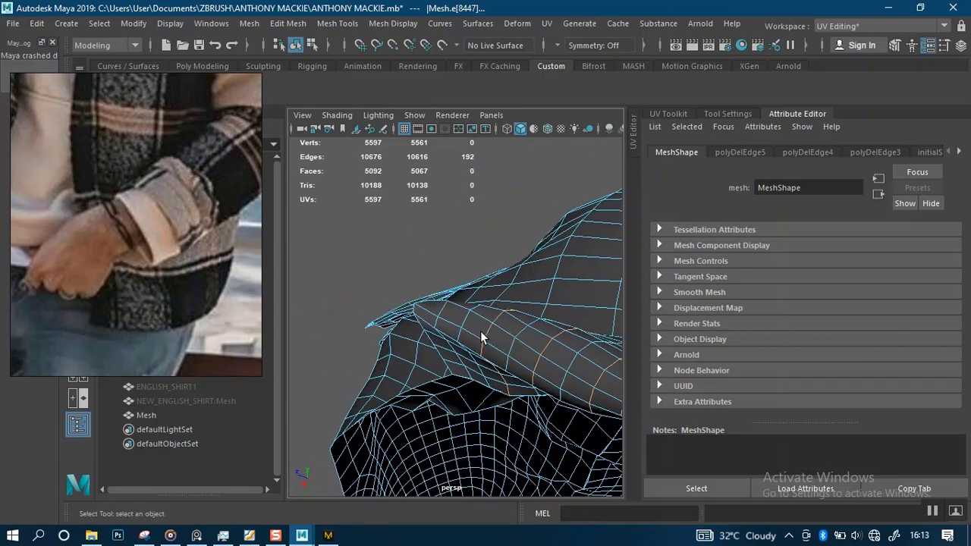
{"action": "double_click", "coordinate": [444, 311], "text": "shift"}
{"action": "key", "text": "ctrl+Delete"}
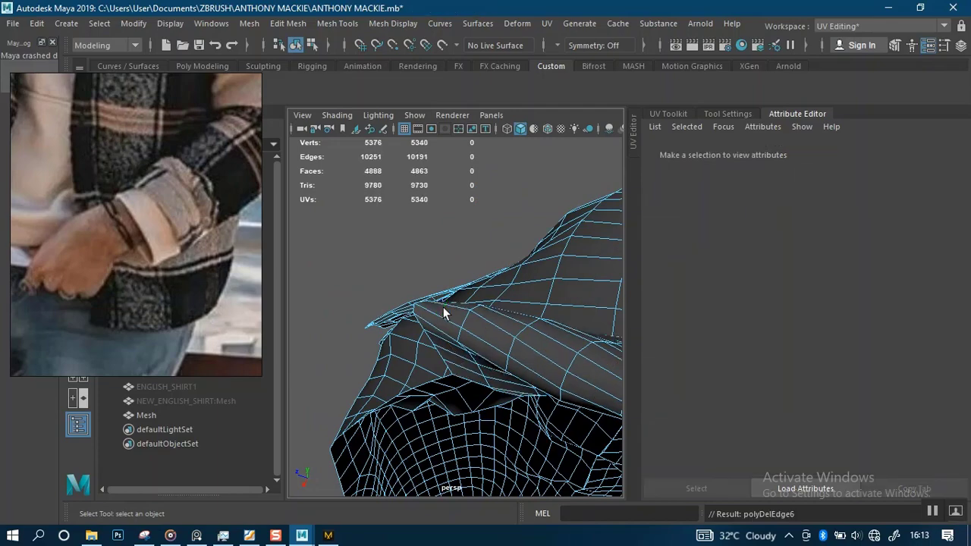
- Select the first three alternate lengthwise edge loops on the back of the wearer's left sleeve cuff
{"action": "key", "text": "f"}
{"action": "left_click_drag", "start_coordinate": [371, 167], "coordinate": [514, 234], "text": "alt"}
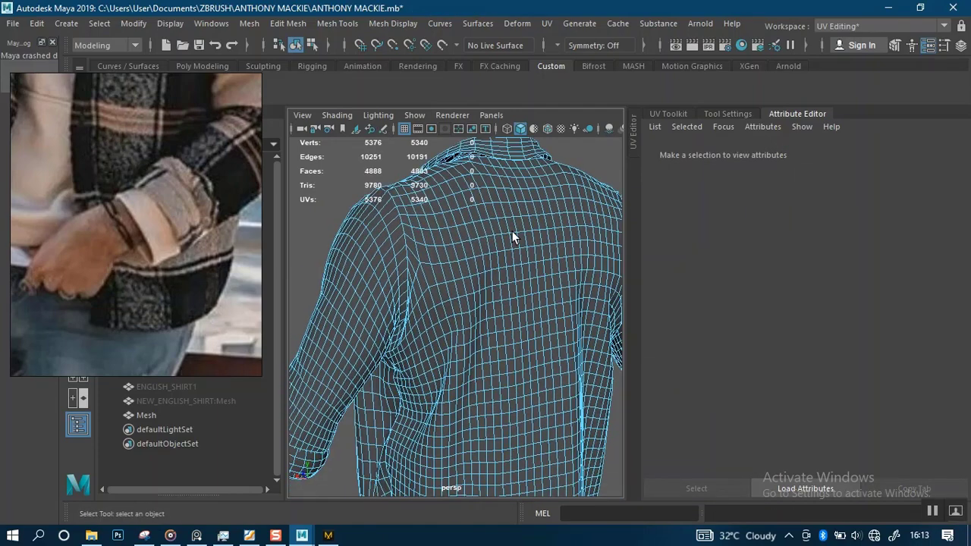
{"action": "left_click_drag", "start_coordinate": [406, 374], "coordinate": [495, 328], "text": "alt"}
{"action": "right_click_drag", "start_coordinate": [495, 329], "coordinate": [462, 347], "text": "alt"}
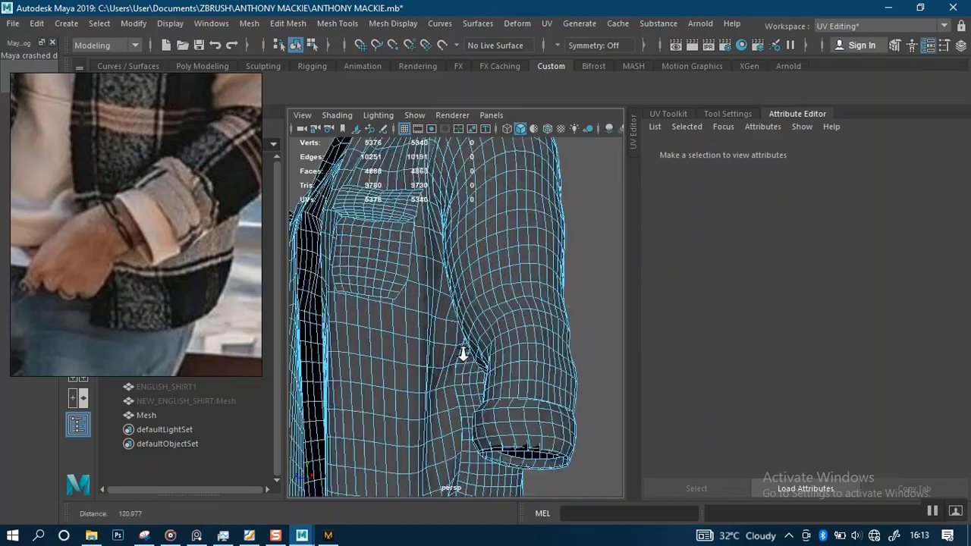
{"action": "left_click_drag", "start_coordinate": [462, 347], "coordinate": [450, 298], "text": "alt"}
{"action": "left_click", "coordinate": [414, 319]}
{"action": "mouse_move", "coordinate": [434, 339]}
{"action": "left_mouse_down", "text": "alt"}
{"action": "mouse_move", "coordinate": [326, 322]}
{"action": "mouse_move", "coordinate": [493, 326]}
{"action": "mouse_move", "coordinate": [480, 318]}
{"action": "mouse_move", "coordinate": [450, 340]}
{"action": "left_mouse_up", "text": "alt"}
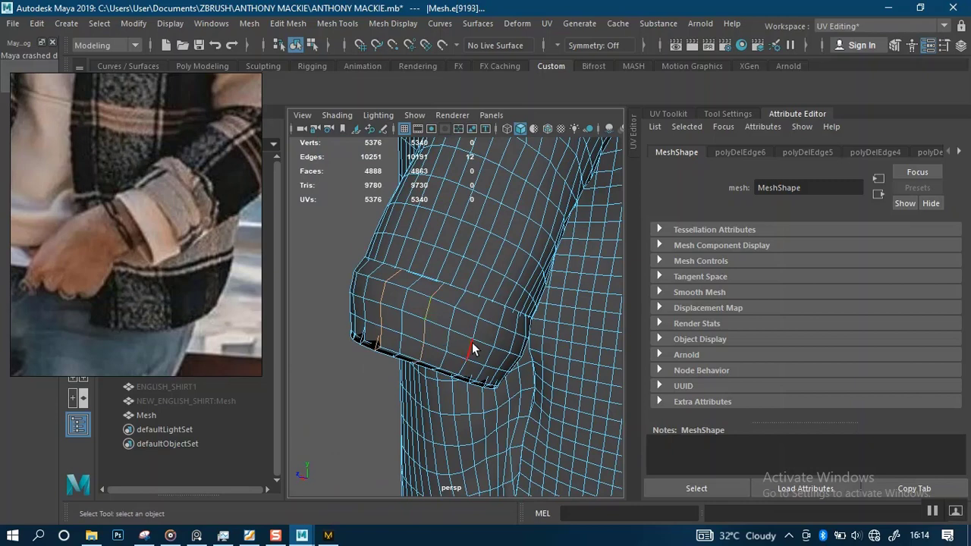
{"action": "double_click", "coordinate": [471, 329], "text": "shift"}
- Add every other lengthwise edge loop around the inner side of the wearer's left cuff to the selection
{"action": "left_click_drag", "start_coordinate": [468, 343], "coordinate": [405, 317], "text": "alt"}
{"action": "middle_click_drag", "start_coordinate": [405, 317], "coordinate": [472, 269], "text": "alt"}
{"action": "right_click_drag", "start_coordinate": [472, 270], "coordinate": [435, 281], "text": "alt"}
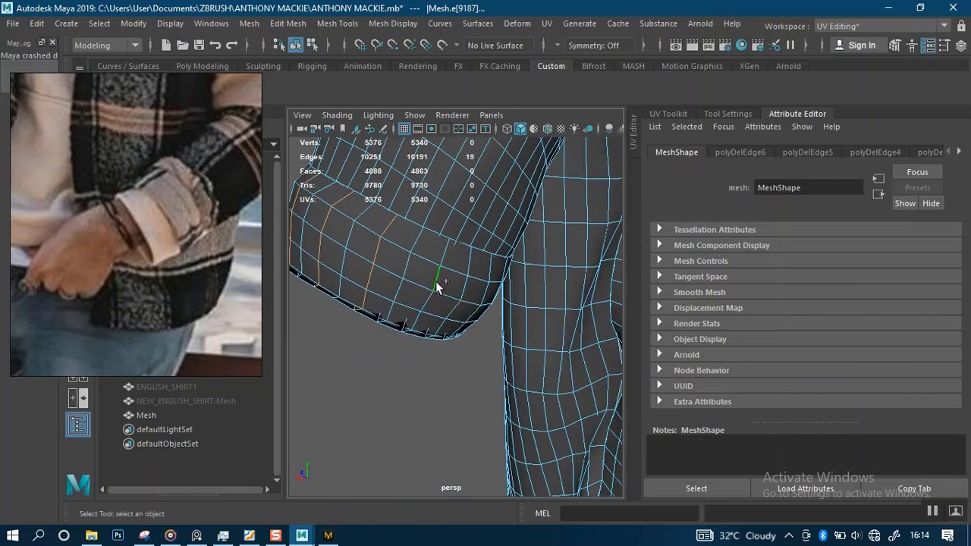
{"action": "double_click", "coordinate": [435, 281], "text": "shift"}
{"action": "double_click", "coordinate": [487, 292], "text": "shift"}
{"action": "left_click_drag", "start_coordinate": [487, 293], "coordinate": [409, 234], "text": "alt"}
{"action": "middle_click_drag", "start_coordinate": [409, 234], "coordinate": [432, 285], "text": "alt"}
{"action": "left_click_drag", "start_coordinate": [432, 286], "coordinate": [262, 294], "text": "alt"}
{"action": "double_click", "coordinate": [406, 273], "text": "shift"}
{"action": "left_click", "coordinate": [432, 275], "text": "shift"}
{"action": "double_click", "coordinate": [432, 274], "text": "shift"}
- Add alternate lengthwise edge loops across the front of the wearer's left cuff to the selection, correcting stray picks
{"action": "left_click_drag", "start_coordinate": [367, 297], "coordinate": [293, 296], "text": "alt"}
{"action": "scroll", "coordinate": [458, 295], "scroll_direction": "up", "scroll_amount": 2}
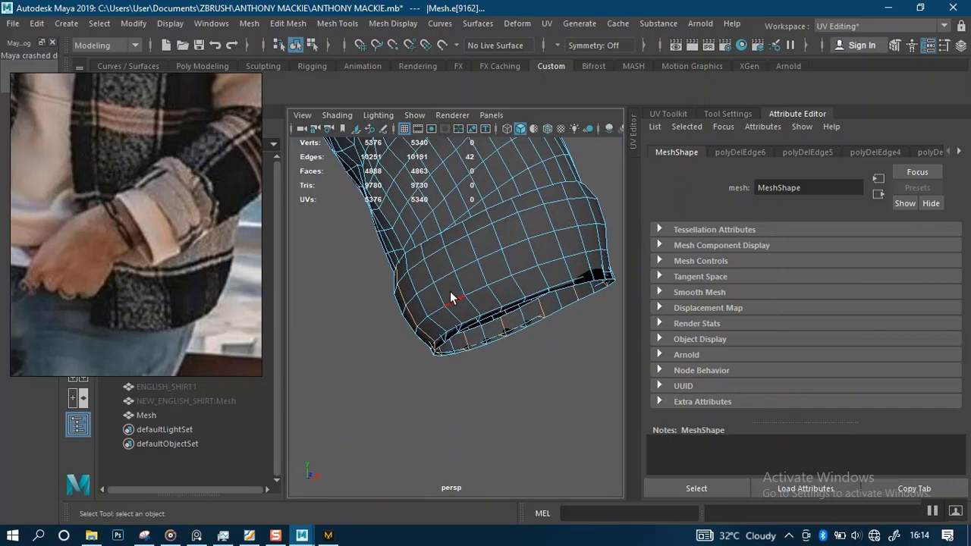
{"action": "double_click", "coordinate": [479, 273], "text": "shift"}
{"action": "double_click", "coordinate": [535, 252], "text": "shift"}
{"action": "key", "text": "ctrl+z"}
{"action": "key", "text": "ctrl+z"}
{"action": "key", "text": "ctrl+z"}
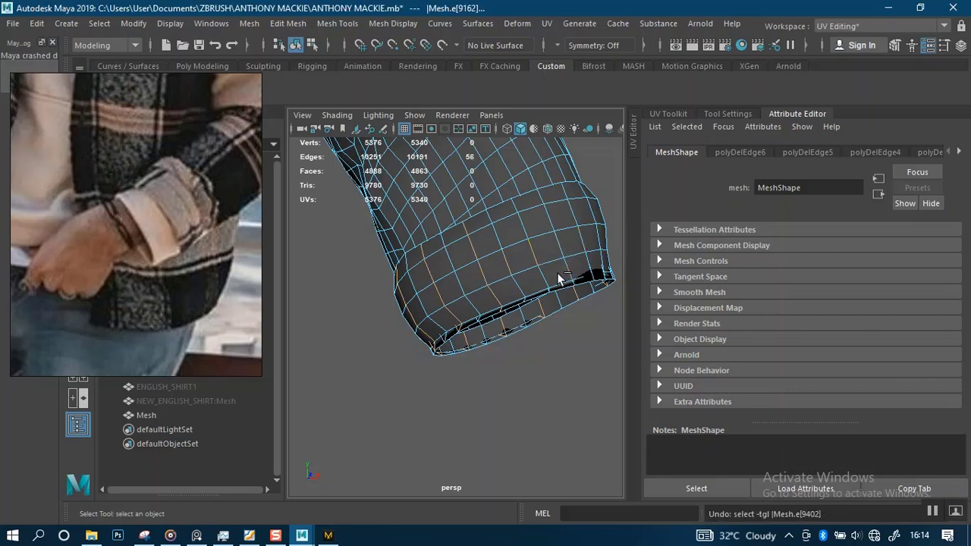
{"action": "left_click", "coordinate": [499, 264], "text": "shift"}
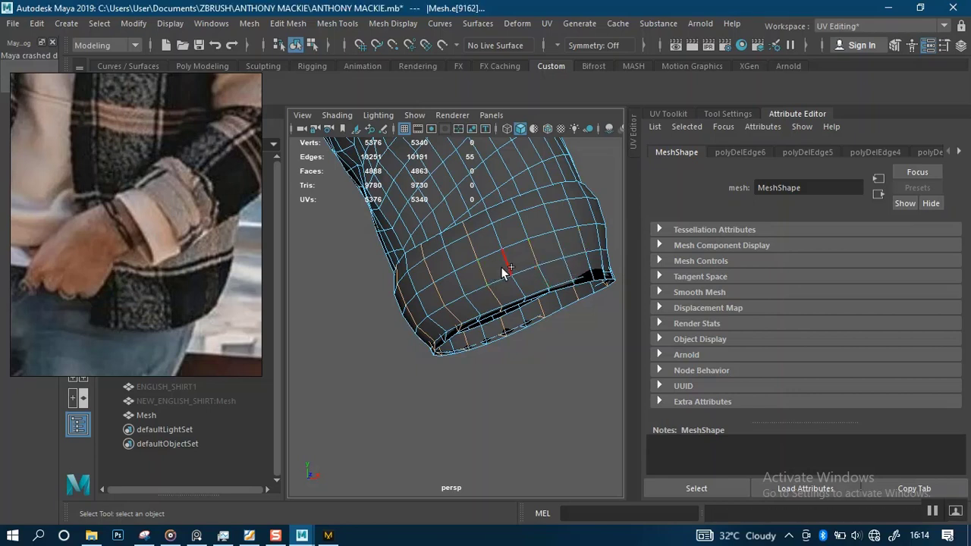
{"action": "key", "text": "ctrl+z"}
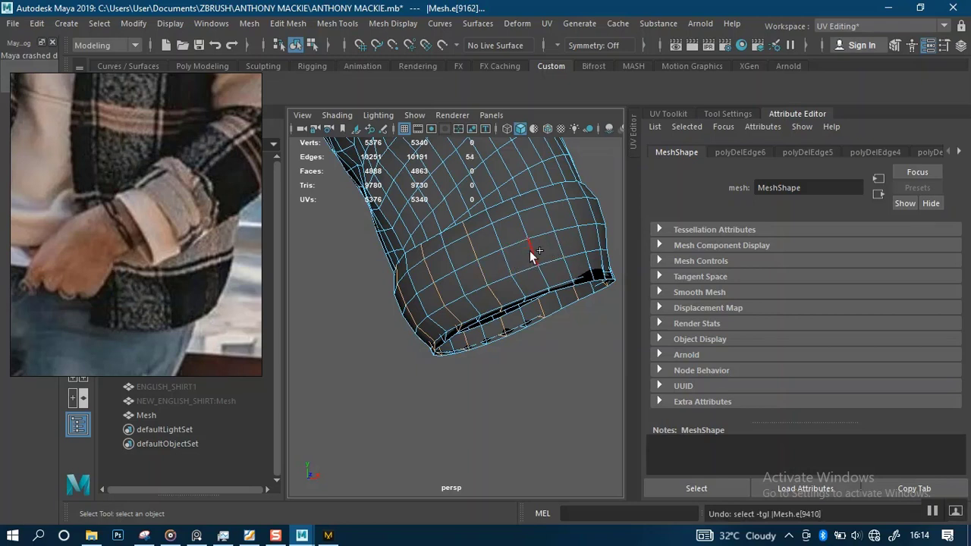
{"action": "key", "text": "ctrl+z"}
{"action": "left_click", "coordinate": [523, 222], "text": "shift"}
{"action": "left_click", "coordinate": [532, 253], "text": "shift"}
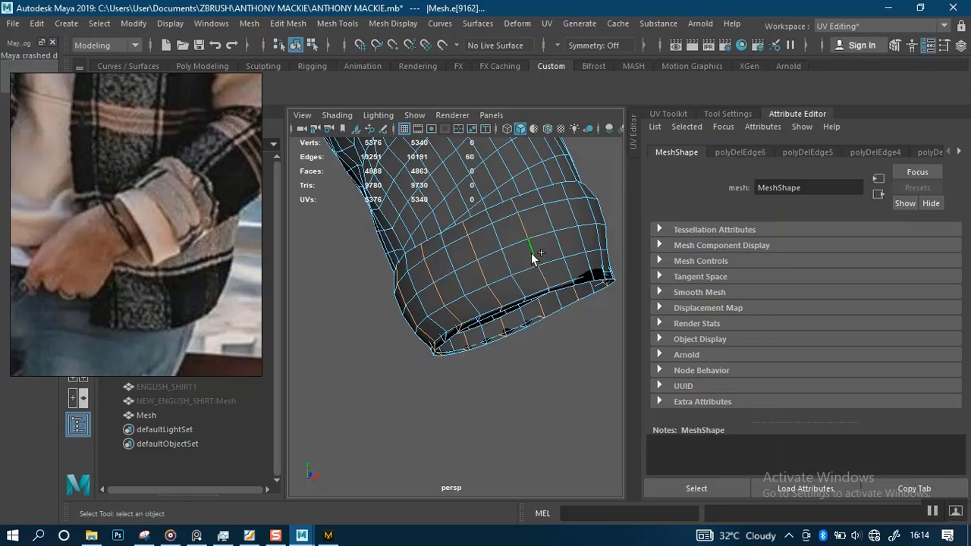
- Add the remaining alternate lengthwise loops on the outer side of the left cuff, and delete all selected cuff loops with their vertices
{"action": "scroll", "coordinate": [557, 279], "scroll_direction": "up", "scroll_amount": 5}
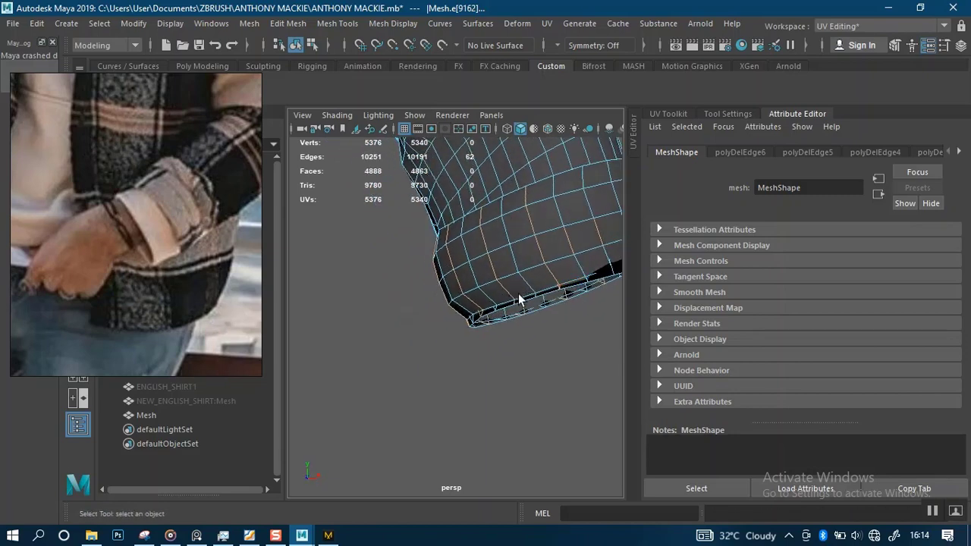
{"action": "key", "text": "ctrl+z"}
{"action": "middle_click_drag", "start_coordinate": [549, 258], "coordinate": [458, 310], "text": "alt"}
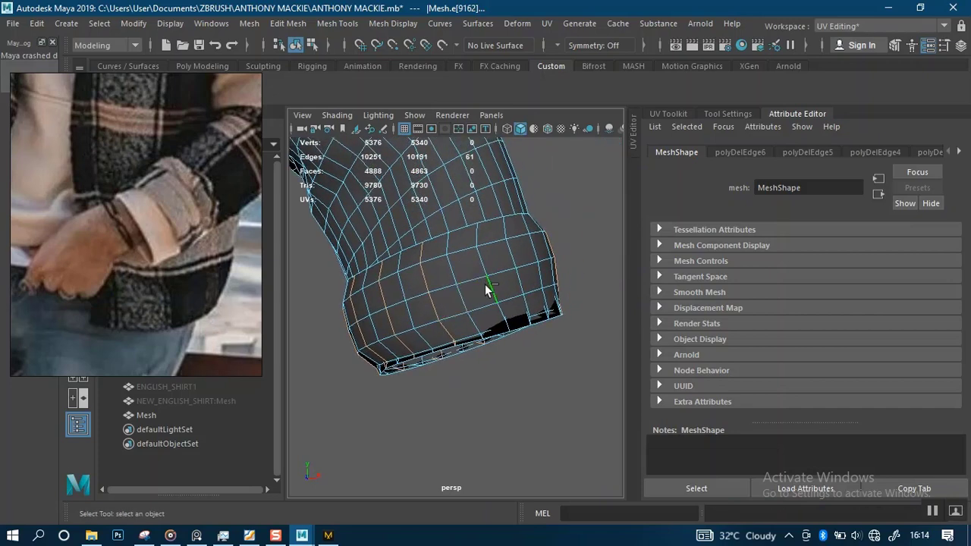
{"action": "left_click", "coordinate": [486, 286], "text": "ctrl"}
{"action": "left_click_drag", "start_coordinate": [531, 303], "coordinate": [458, 313], "text": "alt"}
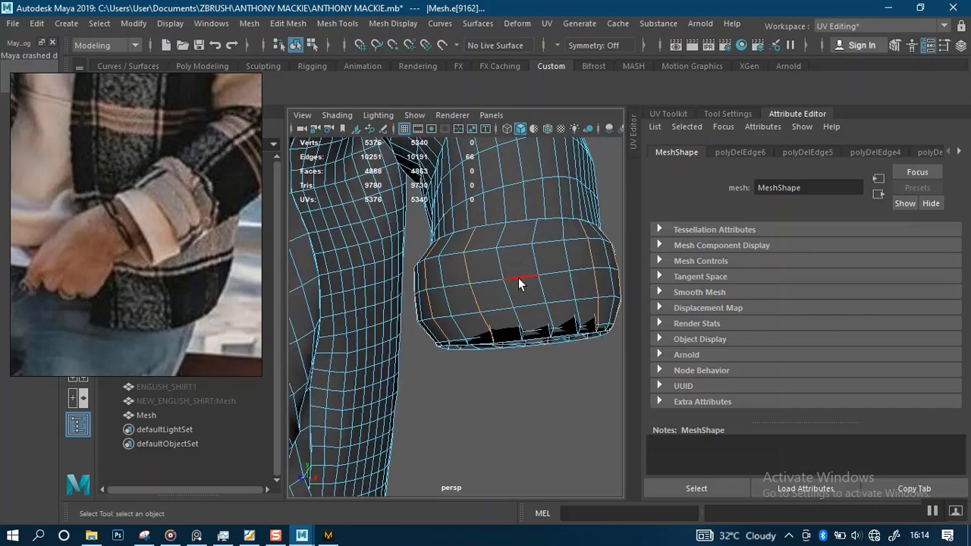
{"action": "double_click", "coordinate": [539, 289], "text": "shift"}
{"action": "key", "text": "ctrl+Delete"}
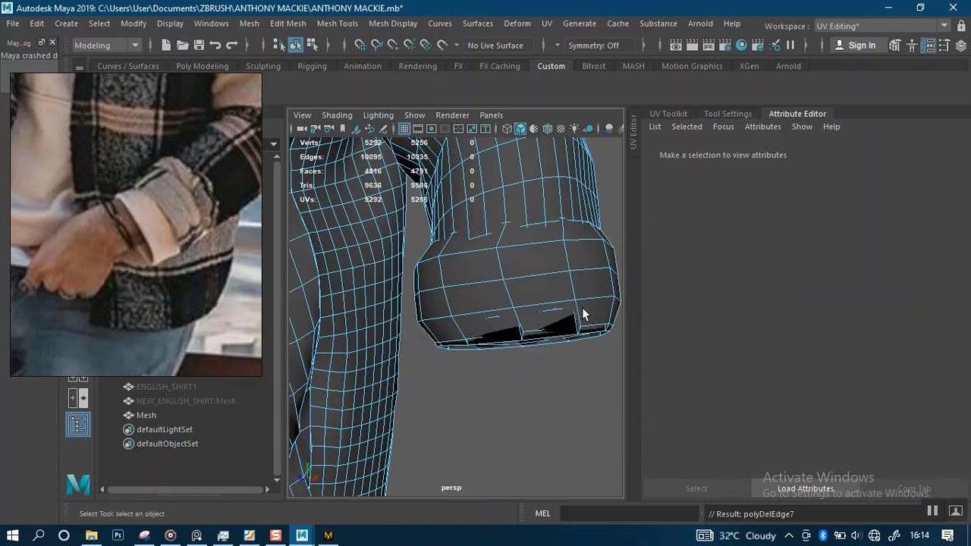
- Check the reduced left cuff from several sides, undo the deletion of its edge loops, and clear the selection
{"action": "right_click_drag", "start_coordinate": [582, 308], "coordinate": [484, 207], "text": "alt"}
{"action": "left_click_drag", "start_coordinate": [465, 320], "coordinate": [364, 322], "text": "alt"}
{"action": "right_click_drag", "start_coordinate": [458, 272], "coordinate": [497, 334], "text": "alt"}
{"action": "left_click_drag", "start_coordinate": [470, 344], "coordinate": [433, 379], "text": "alt"}
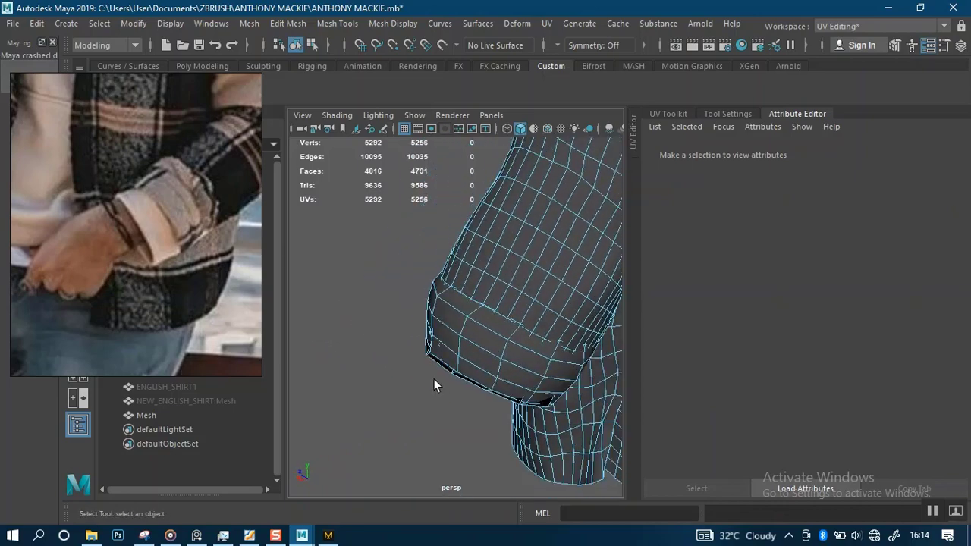
{"action": "right_click_drag", "start_coordinate": [433, 379], "coordinate": [377, 313], "text": "alt"}
{"action": "left_click_drag", "start_coordinate": [379, 315], "coordinate": [567, 302], "text": "alt"}
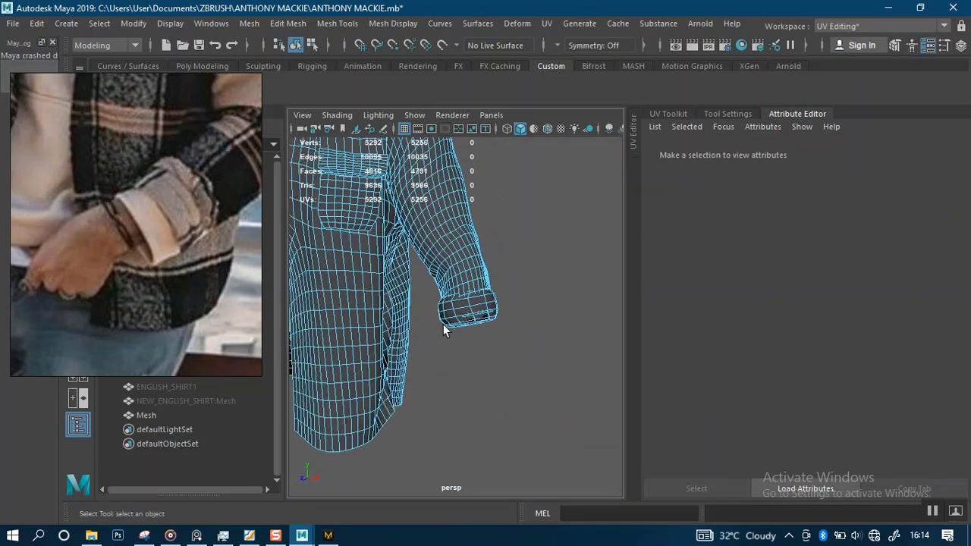
{"action": "left_click_drag", "start_coordinate": [443, 324], "coordinate": [534, 364], "text": "alt"}
{"action": "key", "text": "ctrl+z"}
{"action": "left_click", "coordinate": [544, 395]}
{"action": "middle_click_drag", "start_coordinate": [543, 340], "coordinate": [415, 401], "text": "alt"}
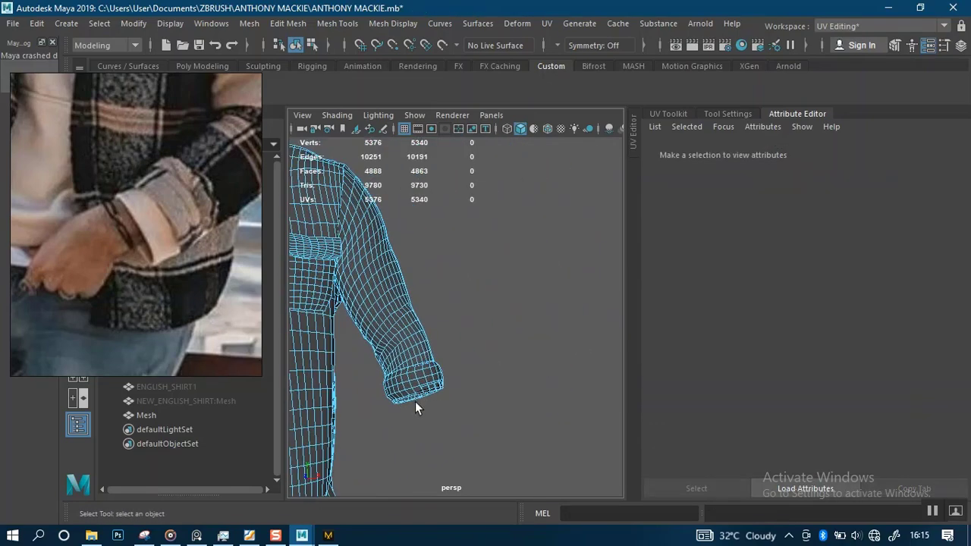
- Select every other lengthwise edge loop around the outer side of the wearer's left sleeve, between shoulder and cuff
{"action": "right_click_drag", "start_coordinate": [415, 402], "coordinate": [468, 432], "text": "alt"}
{"action": "left_click_drag", "start_coordinate": [469, 432], "coordinate": [412, 328], "text": "alt"}
{"action": "middle_click_drag", "start_coordinate": [412, 328], "coordinate": [329, 525], "text": "alt"}
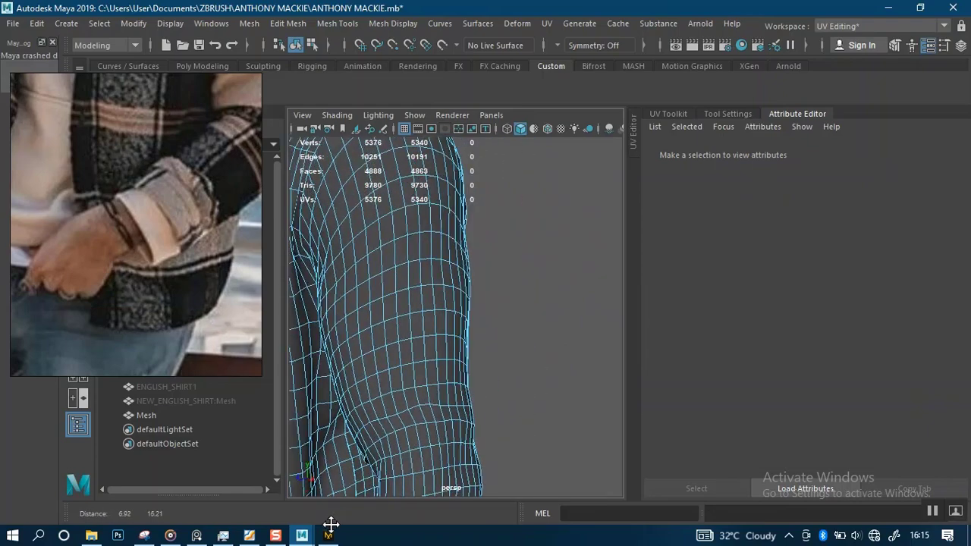
{"action": "double_click", "coordinate": [405, 403]}
{"action": "left_click_drag", "start_coordinate": [409, 403], "coordinate": [470, 345], "text": "alt"}
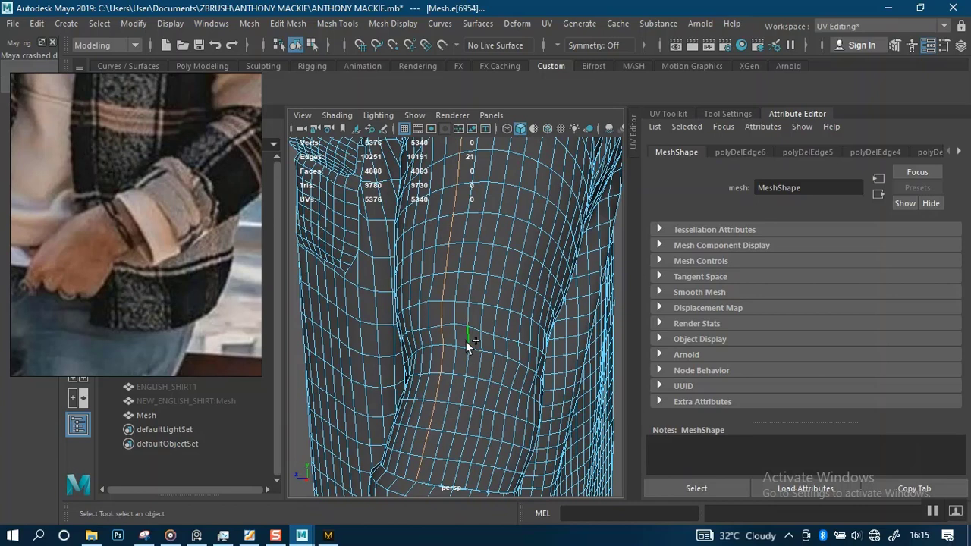
{"action": "double_click", "coordinate": [466, 340], "text": "shift"}
{"action": "double_click", "coordinate": [510, 380], "text": "shift"}
{"action": "left_click_drag", "start_coordinate": [546, 410], "coordinate": [436, 348], "text": "alt"}
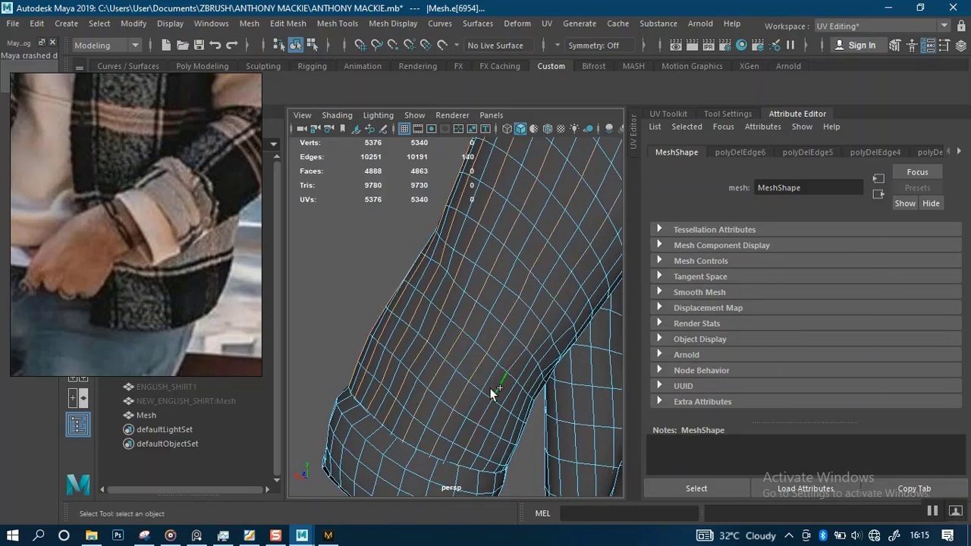
- Add every other lengthwise edge loop on the back and underside of the left sleeve to the selection
{"action": "left_click_drag", "start_coordinate": [546, 392], "coordinate": [432, 307], "text": "alt"}
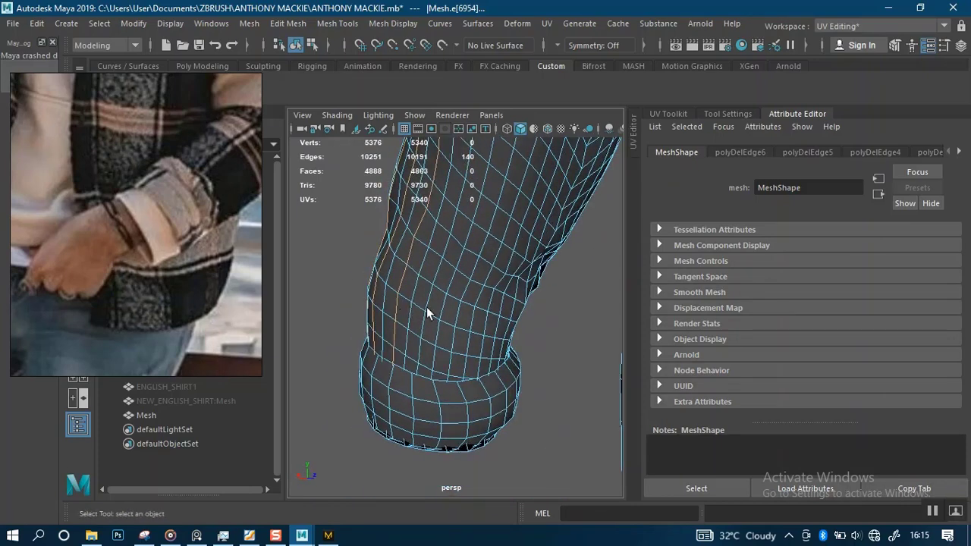
{"action": "left_click", "coordinate": [431, 298], "text": "shift"}
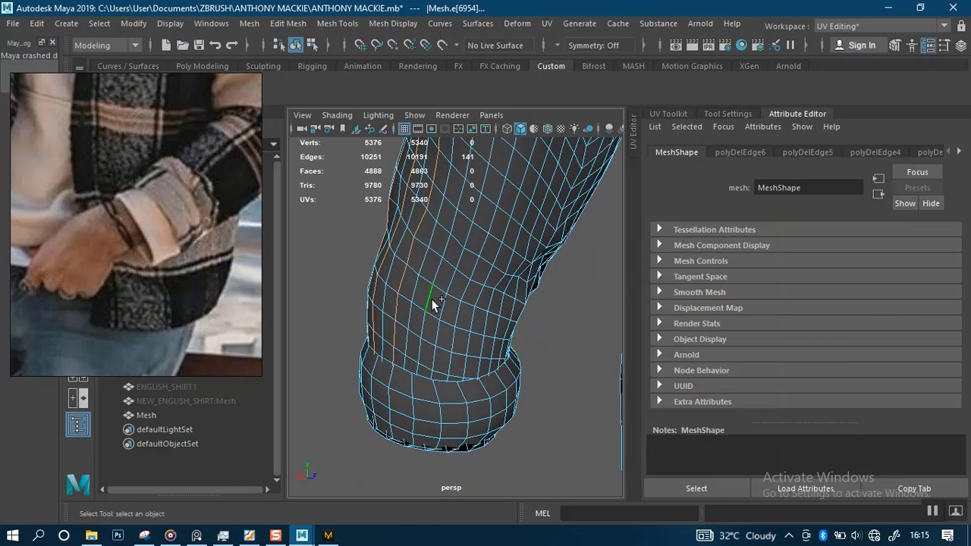
{"action": "double_click", "coordinate": [491, 300], "text": "shift"}
{"action": "left_click_drag", "start_coordinate": [489, 301], "coordinate": [451, 322], "text": "alt"}
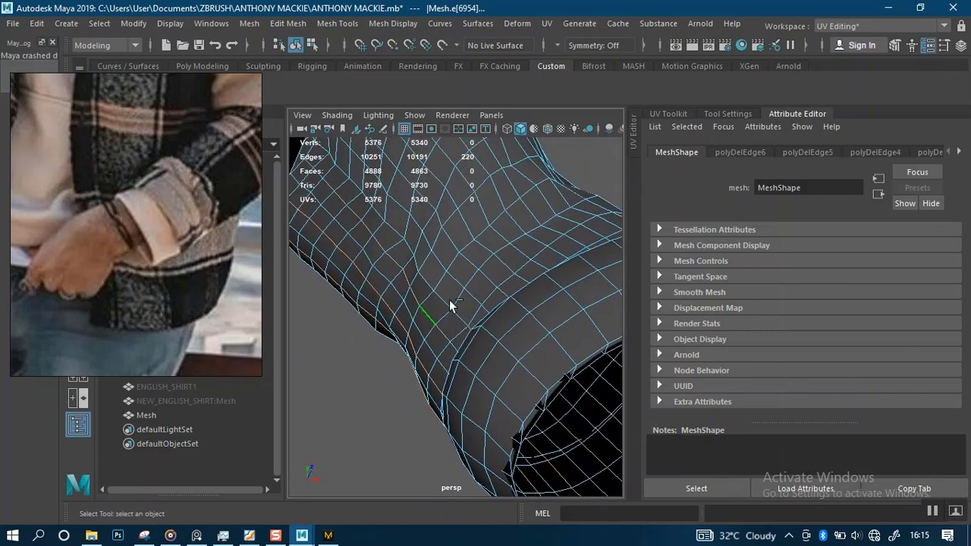
{"action": "double_click", "coordinate": [464, 279], "text": "shift"}
{"action": "double_click", "coordinate": [540, 237], "text": "shift"}
{"action": "left_click_drag", "start_coordinate": [565, 220], "coordinate": [480, 308], "text": "alt"}
- Add the remaining alternate lengthwise loops on the front of the left sleeve, and delete all selected sleeve loops with their vertices
{"action": "double_click", "coordinate": [476, 304], "text": "shift"}
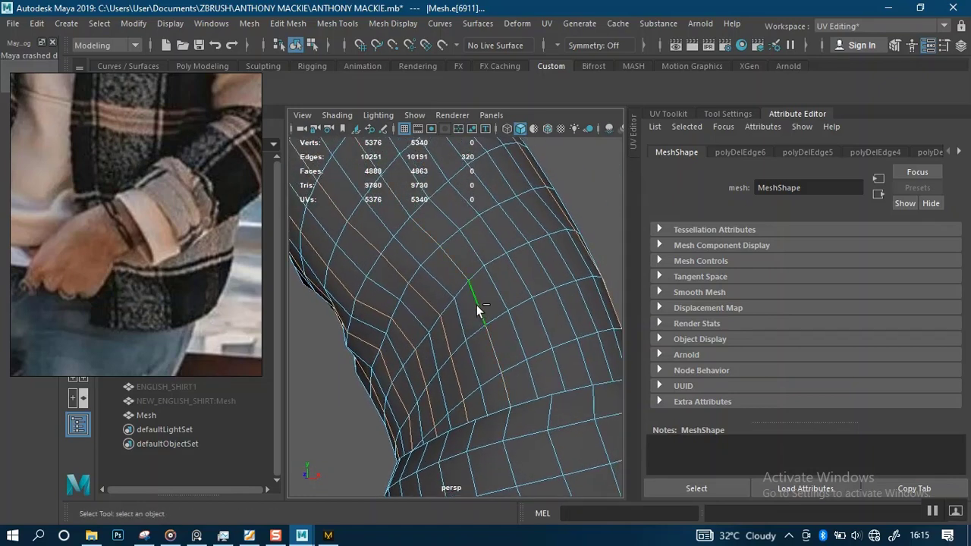
{"action": "double_click", "coordinate": [527, 287], "text": "shift"}
{"action": "double_click", "coordinate": [570, 269], "text": "shift"}
{"action": "left_click_drag", "start_coordinate": [564, 315], "coordinate": [460, 311], "text": "alt"}
{"action": "key", "text": "ctrl+Delete"}
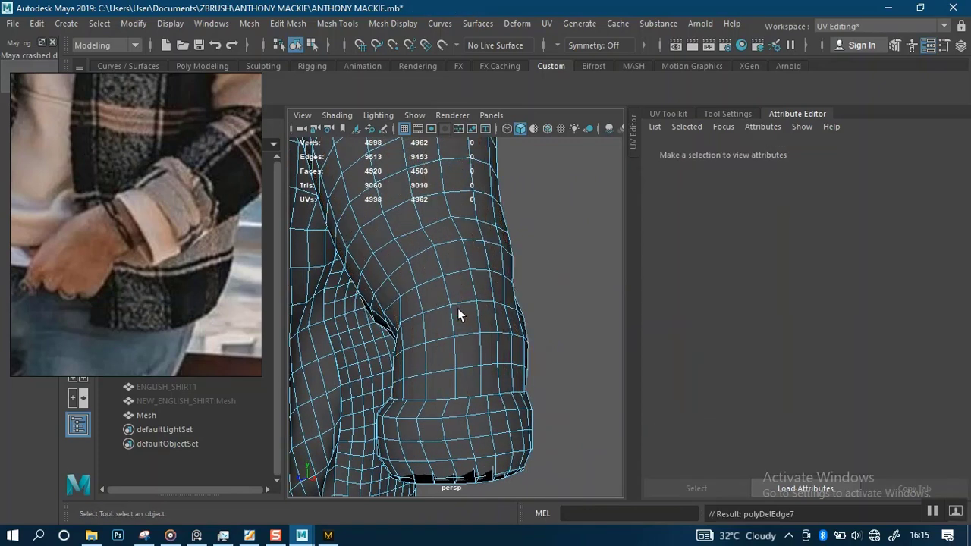
- Select the first three alternate lengthwise edge loops on the outer side of the wearer's right sleeve
{"action": "scroll", "coordinate": [478, 329], "scroll_direction": "down", "scroll_amount": 5}
{"action": "middle_click_drag", "start_coordinate": [481, 332], "coordinate": [513, 441], "text": "alt"}
{"action": "left_click_drag", "start_coordinate": [512, 439], "coordinate": [402, 313], "text": "alt"}
{"action": "middle_click_drag", "start_coordinate": [402, 313], "coordinate": [483, 299], "text": "alt"}
{"action": "scroll", "coordinate": [473, 341], "scroll_direction": "up", "scroll_amount": 5}
{"action": "left_click_drag", "start_coordinate": [470, 383], "coordinate": [502, 392], "text": "alt"}
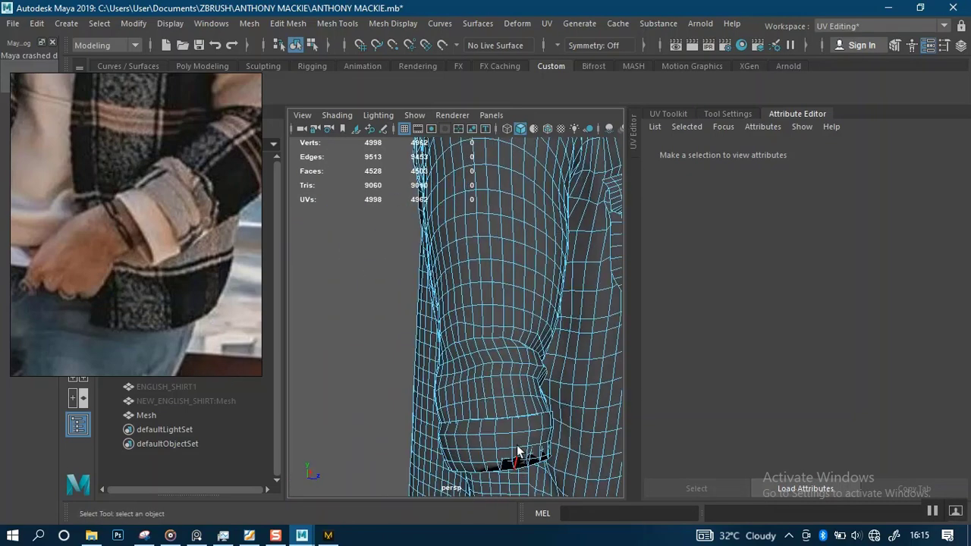
{"action": "middle_click_drag", "start_coordinate": [515, 450], "coordinate": [496, 354], "text": "alt"}
{"action": "scroll", "coordinate": [496, 354], "scroll_direction": "up", "scroll_amount": 1}
{"action": "scroll", "coordinate": [496, 353], "scroll_direction": "up", "scroll_amount": 5}
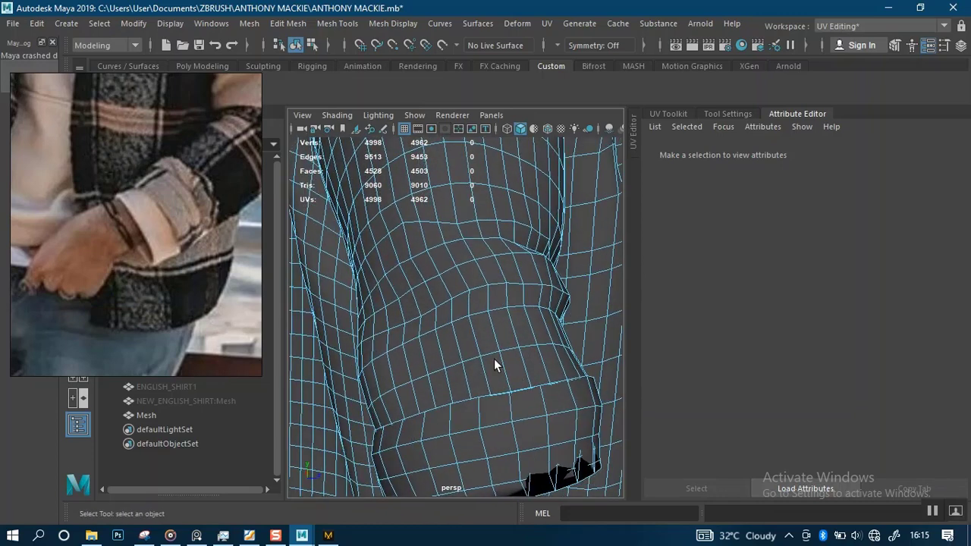
{"action": "double_click", "coordinate": [463, 351]}
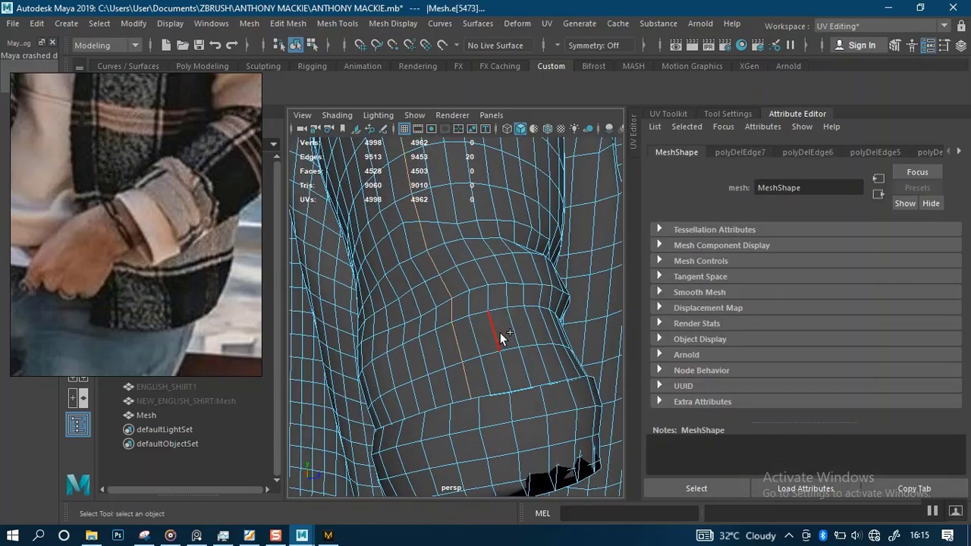
{"action": "double_click", "coordinate": [500, 336], "text": "shift"}
{"action": "double_click", "coordinate": [527, 332], "text": "shift"}
- Add the next three alternate lengthwise edge loops toward the front of the right sleeve to the selection
{"action": "left_click_drag", "start_coordinate": [533, 339], "coordinate": [466, 343], "text": "alt"}
{"action": "middle_click_drag", "start_coordinate": [466, 344], "coordinate": [405, 338], "text": "alt"}
{"action": "double_click", "coordinate": [410, 337], "text": "shift"}
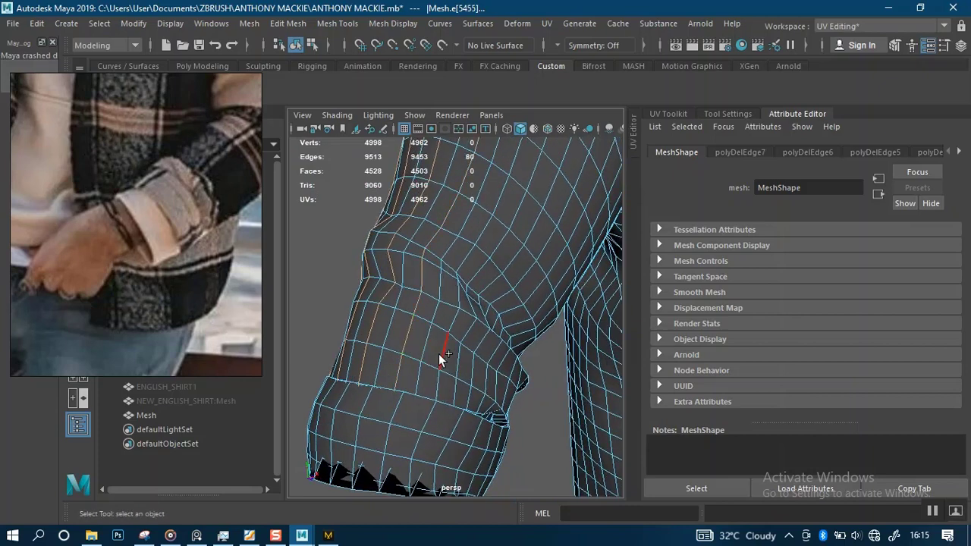
{"action": "double_click", "coordinate": [440, 351], "text": "shift"}
{"action": "double_click", "coordinate": [470, 362], "text": "shift"}
{"action": "left_click_drag", "start_coordinate": [493, 358], "coordinate": [426, 359], "text": "alt"}
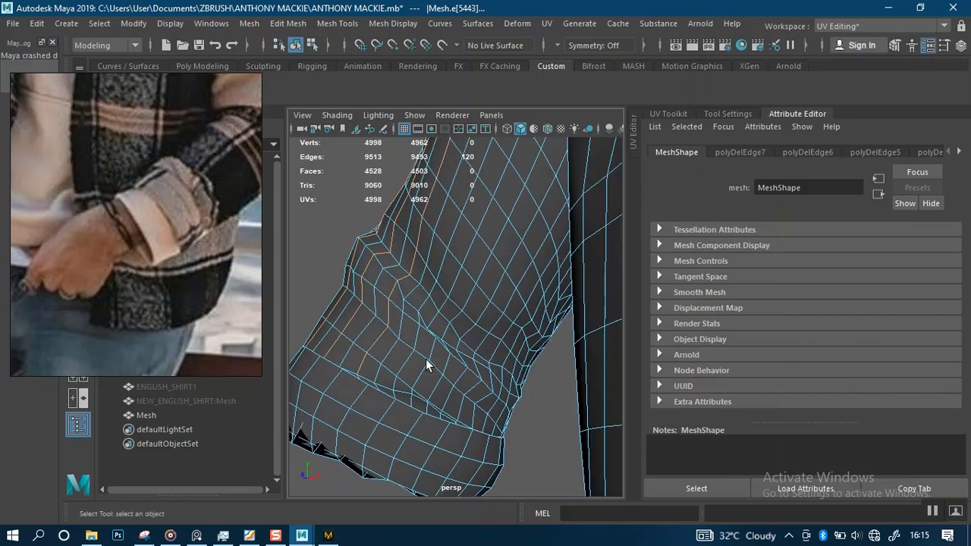
- Add every other lengthwise edge loop through the inner elbow folds and underside of the right sleeve to the selection
{"action": "double_click", "coordinate": [408, 358], "text": "shift"}
{"action": "double_click", "coordinate": [463, 392], "text": "shift"}
{"action": "double_click", "coordinate": [461, 405], "text": "shift"}
{"action": "left_click_drag", "start_coordinate": [510, 394], "coordinate": [473, 291], "text": "alt"}
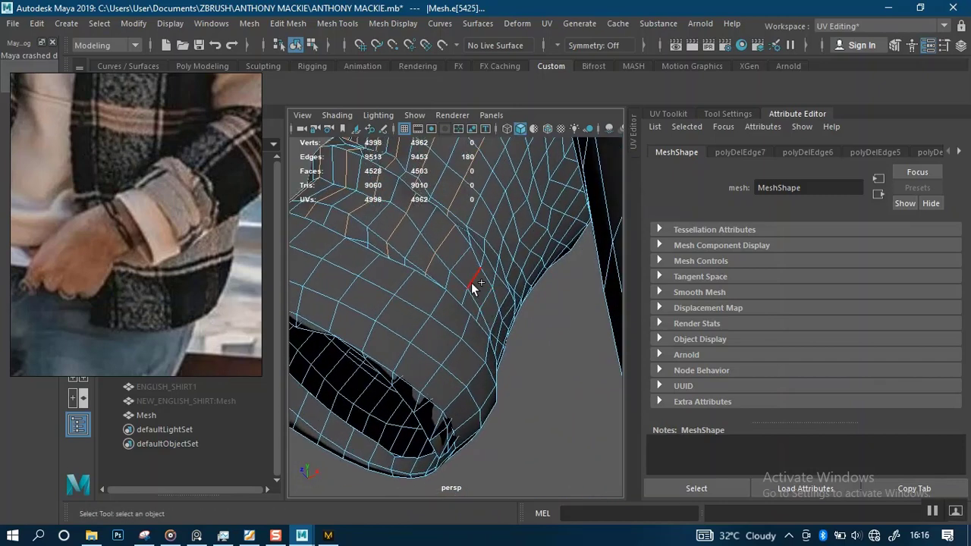
{"action": "double_click", "coordinate": [471, 282], "text": "shift"}
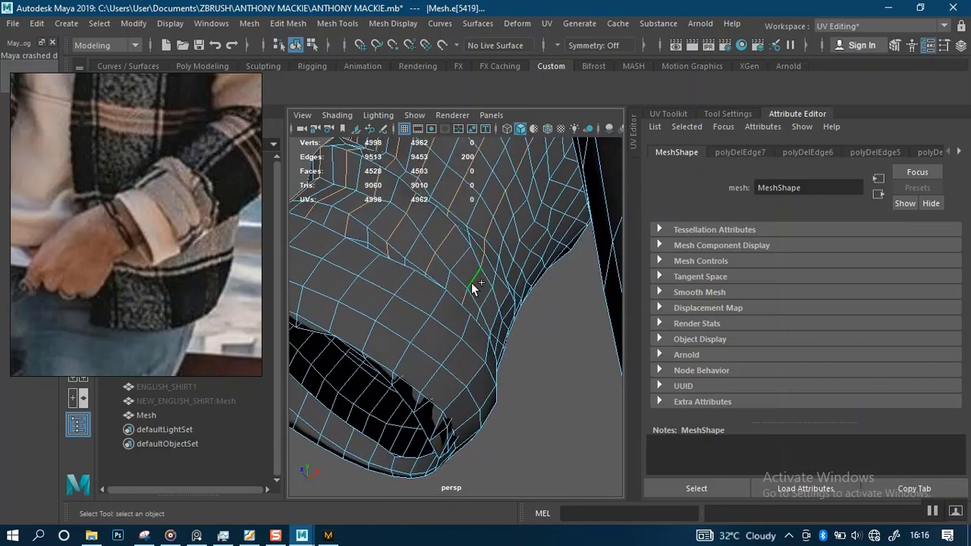
{"action": "double_click", "coordinate": [494, 326], "text": "shift"}
{"action": "left_click_drag", "start_coordinate": [507, 325], "coordinate": [470, 372], "text": "alt"}
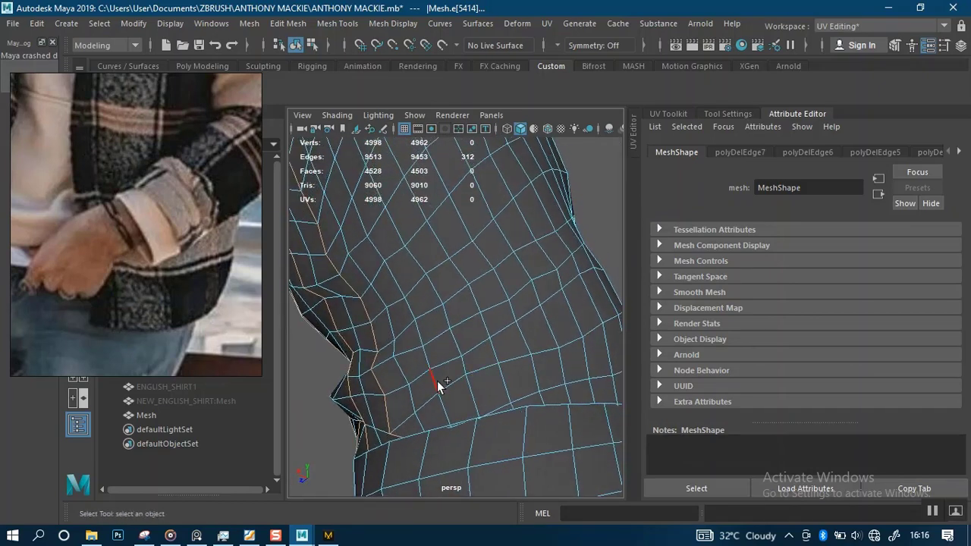
- Add alternate lengthwise edge loops from the inner side toward the back of the right sleeve to the selection
{"action": "double_click", "coordinate": [488, 350], "text": "shift"}
{"action": "left_click_drag", "start_coordinate": [553, 390], "coordinate": [513, 384], "text": "alt"}
{"action": "left_click", "coordinate": [523, 320], "text": "shift"}
{"action": "double_click", "coordinate": [523, 319], "text": "shift"}
{"action": "left_click_drag", "start_coordinate": [549, 342], "coordinate": [497, 345], "text": "alt"}
{"action": "double_click", "coordinate": [495, 342], "text": "shift"}
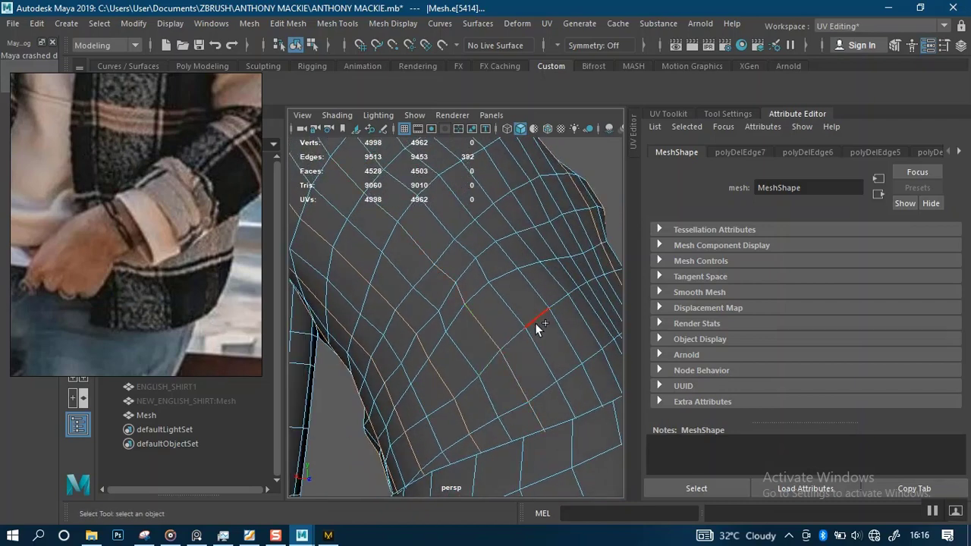
- Add the last alternate lengthwise loops on the back of the right sleeve, and delete all selected sleeve loops with their vertices
{"action": "double_click", "coordinate": [557, 323], "text": "shift"}
{"action": "left_click_drag", "start_coordinate": [559, 369], "coordinate": [510, 322], "text": "alt"}
{"action": "double_click", "coordinate": [526, 372], "text": "shift"}
{"action": "double_click", "coordinate": [555, 356], "text": "shift"}
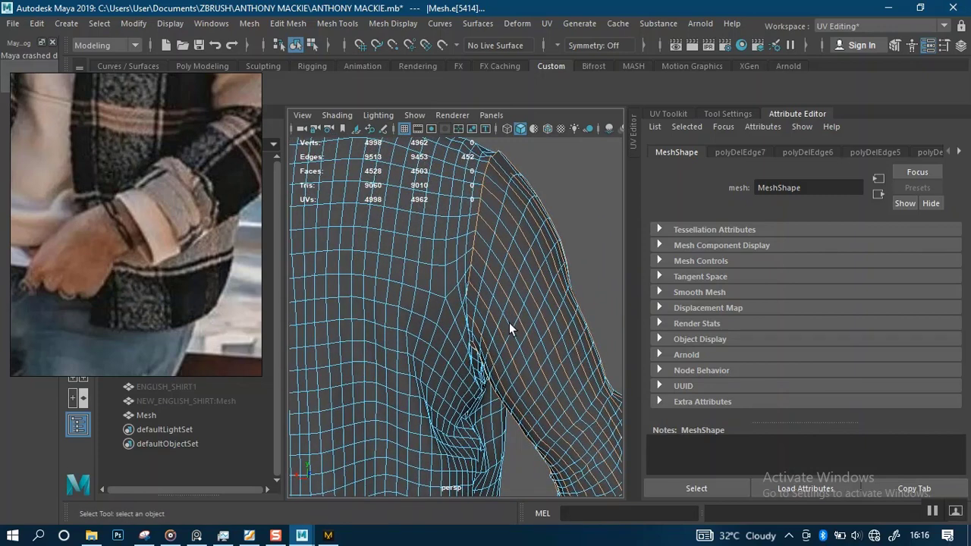
{"action": "left_click_drag", "start_coordinate": [418, 340], "coordinate": [450, 355], "text": "alt"}
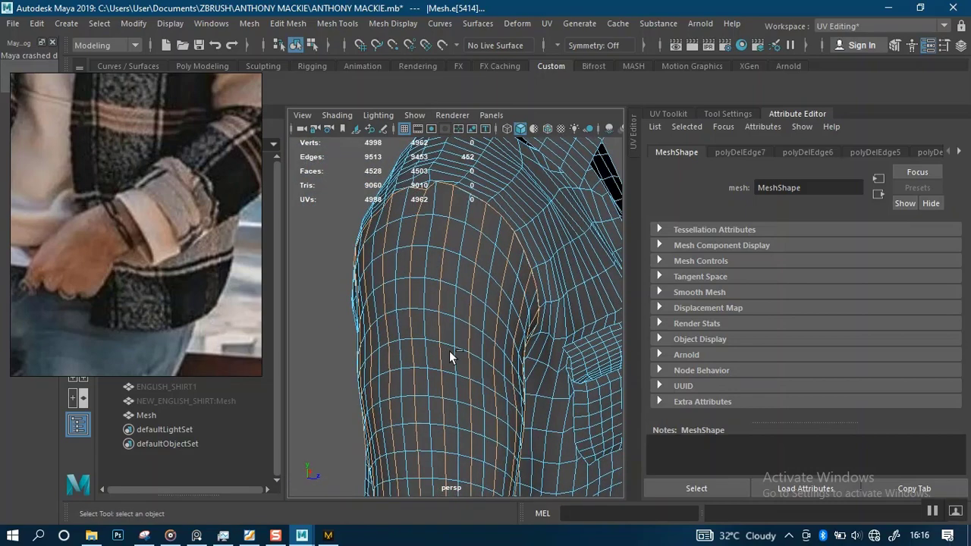
{"action": "key", "text": "ctrl+Delete"}
- Examine the mesh density of the shirt's sleeves, front panels and back
{"action": "scroll", "coordinate": [455, 337], "scroll_direction": "down", "scroll_amount": 5}
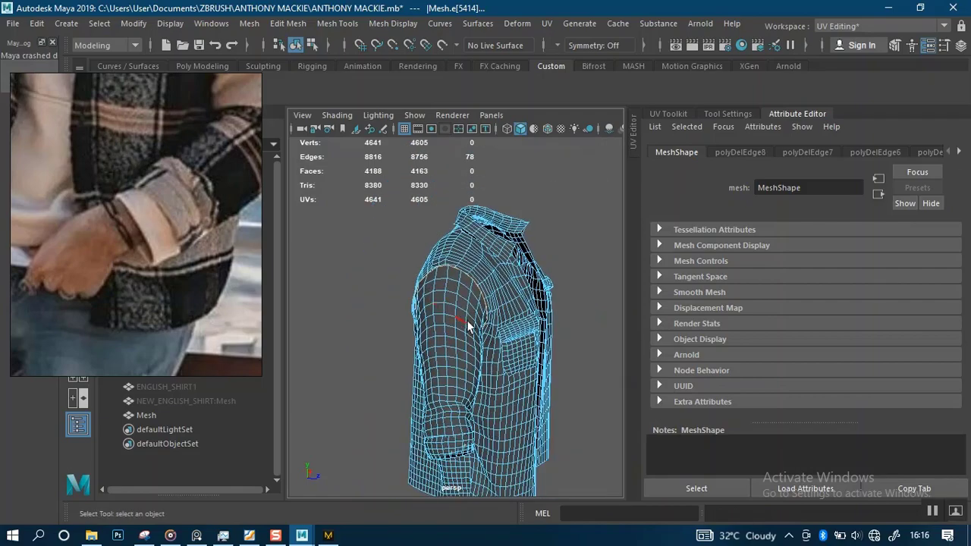
{"action": "mouse_move", "coordinate": [467, 324]}
{"action": "left_mouse_down", "text": "alt"}
{"action": "mouse_move", "coordinate": [455, 334]}
{"action": "mouse_move", "coordinate": [479, 331]}
{"action": "left_mouse_up", "text": "alt"}
{"action": "right_click_drag", "start_coordinate": [431, 301], "coordinate": [399, 319], "text": "alt"}
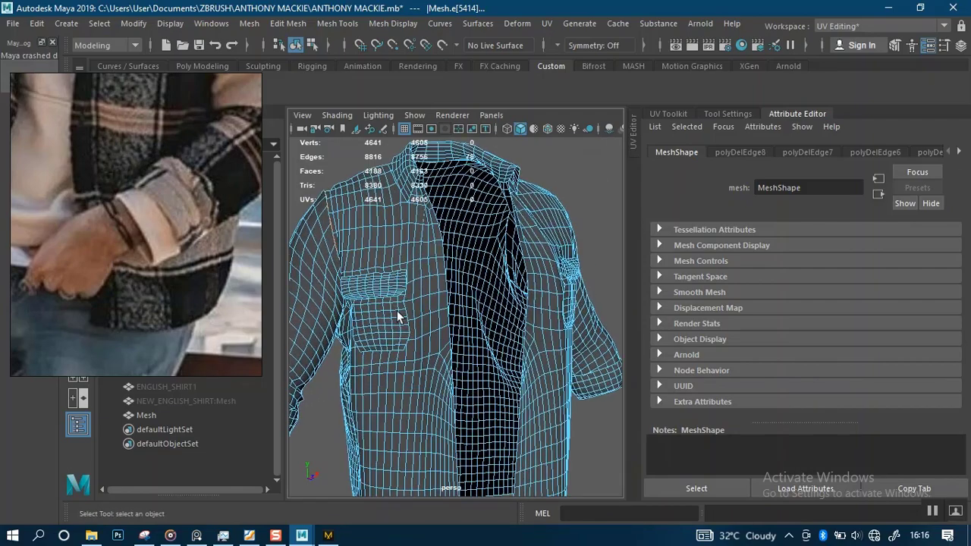
{"action": "left_click_drag", "start_coordinate": [399, 318], "coordinate": [482, 324], "text": "alt"}
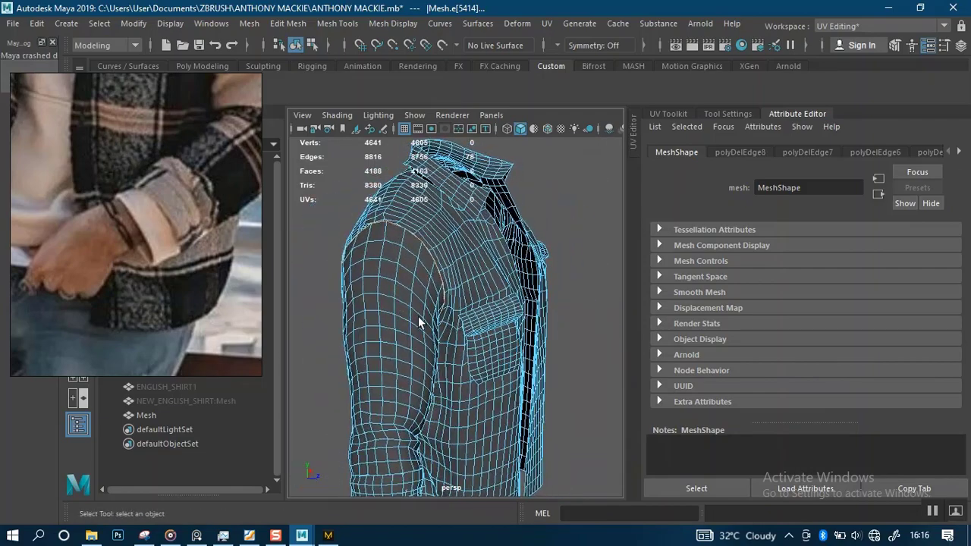
{"action": "left_click_drag", "start_coordinate": [379, 319], "coordinate": [516, 329], "text": "alt"}
{"action": "middle_click_drag", "start_coordinate": [517, 326], "coordinate": [478, 282], "text": "alt"}
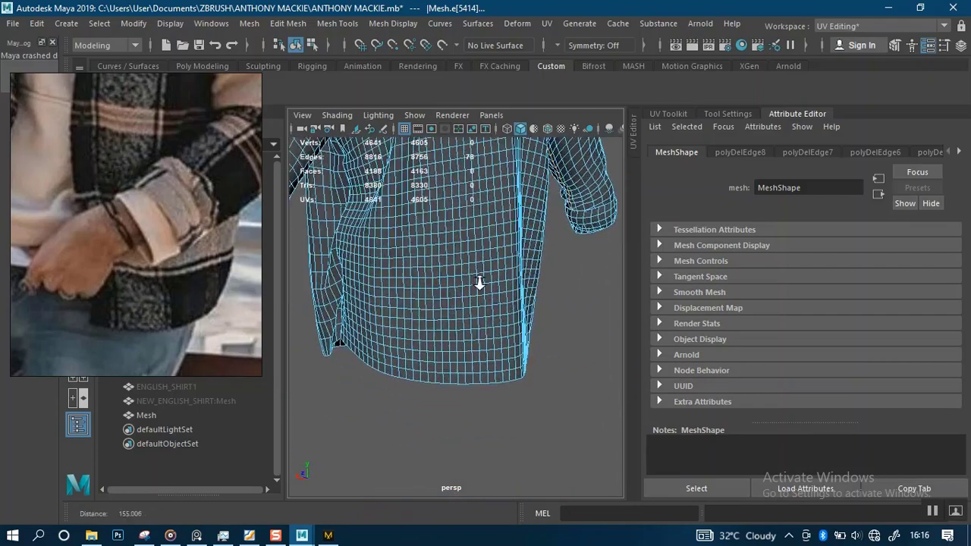
- Select alternate crosswise edge loops on the shirt's lower back panel, working upward from just above the hem
{"action": "right_click_drag", "start_coordinate": [479, 281], "coordinate": [457, 344], "text": "alt"}
{"action": "left_click_drag", "start_coordinate": [456, 344], "coordinate": [487, 367], "text": "alt"}
{"action": "middle_click_drag", "start_coordinate": [487, 367], "coordinate": [457, 329], "text": "alt"}
{"action": "left_click_drag", "start_coordinate": [457, 329], "coordinate": [517, 327], "text": "alt"}
{"action": "middle_click_drag", "start_coordinate": [517, 327], "coordinate": [515, 357], "text": "alt"}
{"action": "right_click_drag", "start_coordinate": [516, 358], "coordinate": [479, 379], "text": "alt"}
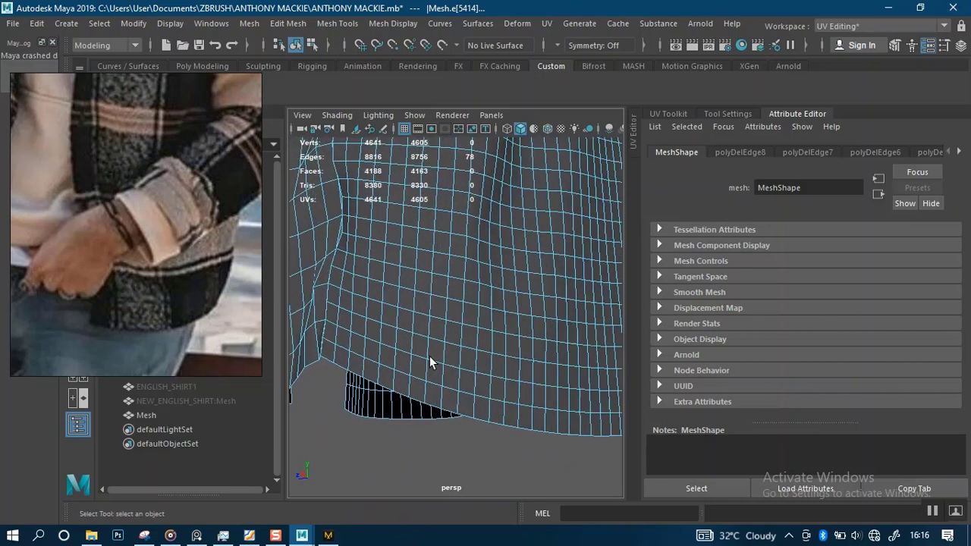
{"action": "left_click_drag", "start_coordinate": [381, 339], "coordinate": [346, 353], "text": "alt"}
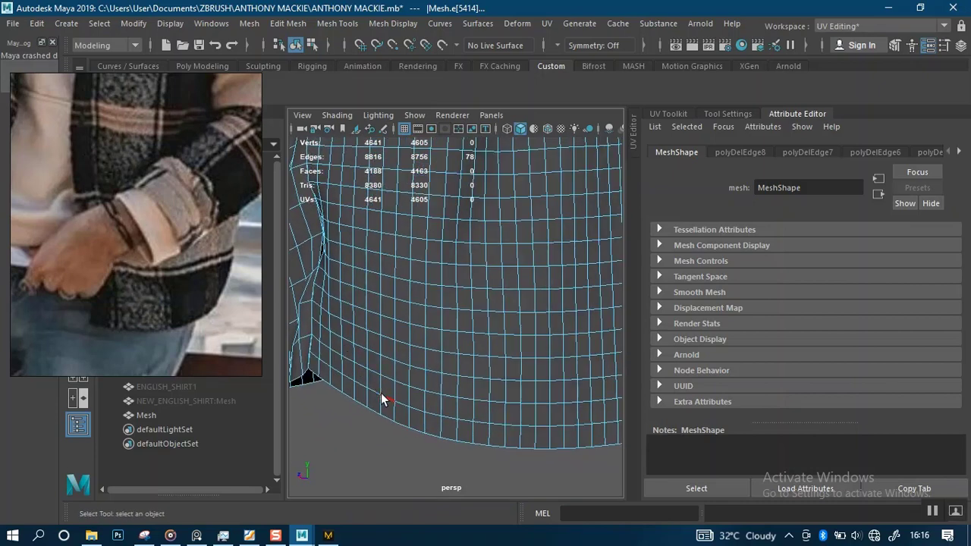
{"action": "double_click", "coordinate": [387, 361], "text": "shift"}
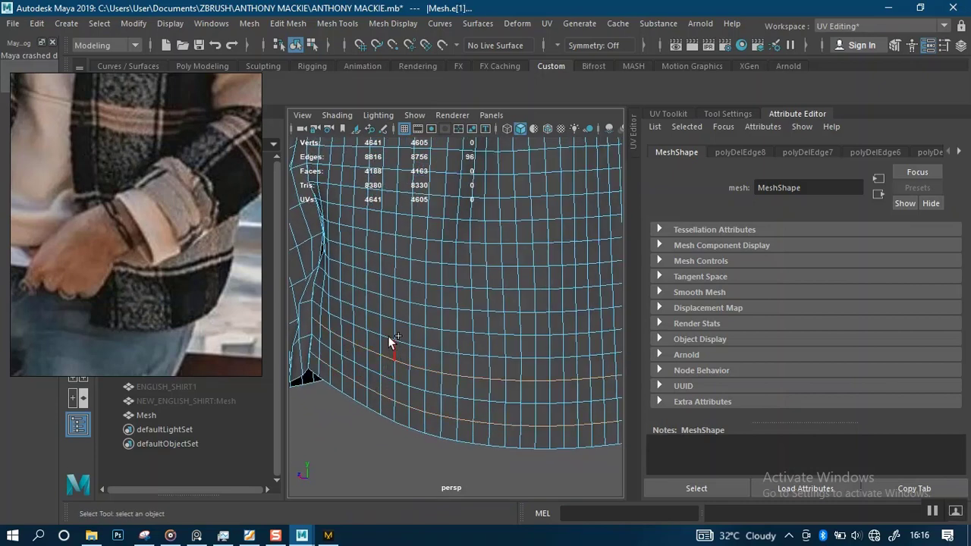
{"action": "double_click", "coordinate": [388, 274], "text": "shift"}
{"action": "double_click", "coordinate": [389, 244], "text": "shift"}
- Add every other crosswise edge loop through the middle of the back up to armhole level to the selection
{"action": "middle_click_drag", "start_coordinate": [422, 292], "coordinate": [499, 389], "text": "alt"}
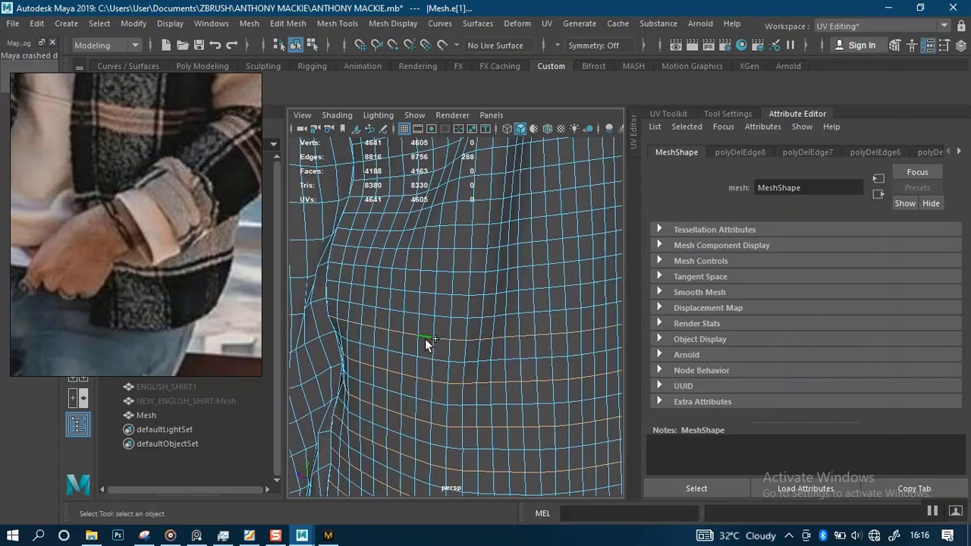
{"action": "double_click", "coordinate": [437, 246], "text": "shift"}
{"action": "double_click", "coordinate": [436, 204], "text": "shift"}
{"action": "middle_click_drag", "start_coordinate": [508, 260], "coordinate": [497, 419], "text": "alt"}
{"action": "left_click_drag", "start_coordinate": [493, 419], "coordinate": [421, 409], "text": "alt"}
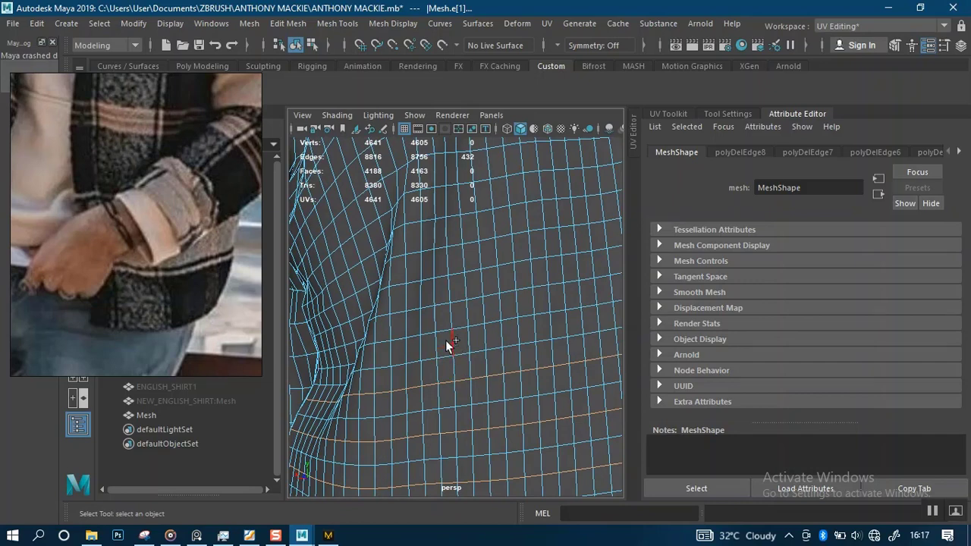
{"action": "double_click", "coordinate": [443, 276], "text": "shift"}
{"action": "double_click", "coordinate": [453, 220], "text": "shift"}
{"action": "middle_click_drag", "start_coordinate": [506, 290], "coordinate": [501, 418], "text": "alt"}
{"action": "left_click_drag", "start_coordinate": [500, 418], "coordinate": [448, 409], "text": "alt"}
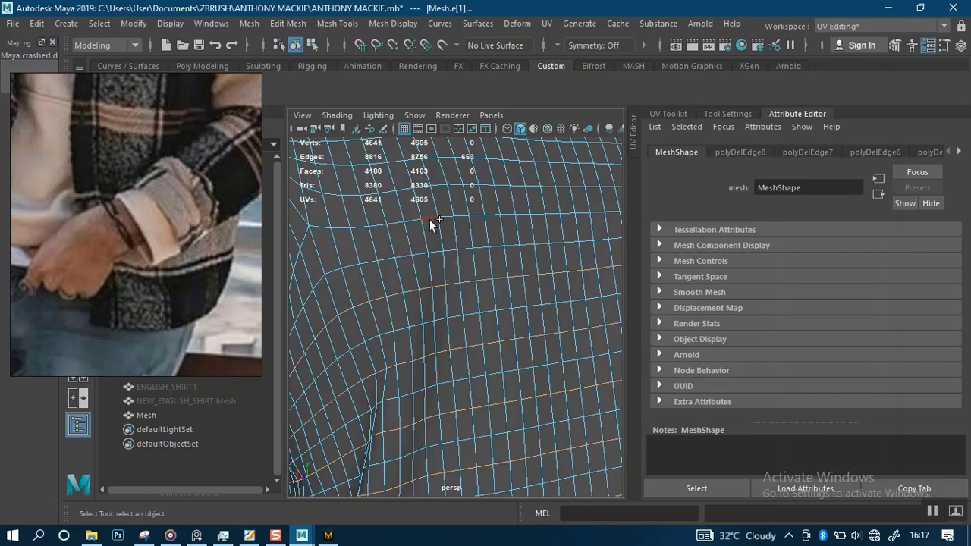
- Try to extend the alternate crosswise loop selection over the upper back toward the shoulders
{"action": "middle_click_drag", "start_coordinate": [461, 299], "coordinate": [470, 394], "text": "alt"}
{"action": "left_click_drag", "start_coordinate": [470, 396], "coordinate": [452, 348], "text": "alt"}
{"action": "right_click_drag", "start_coordinate": [473, 350], "coordinate": [497, 352], "text": "alt"}
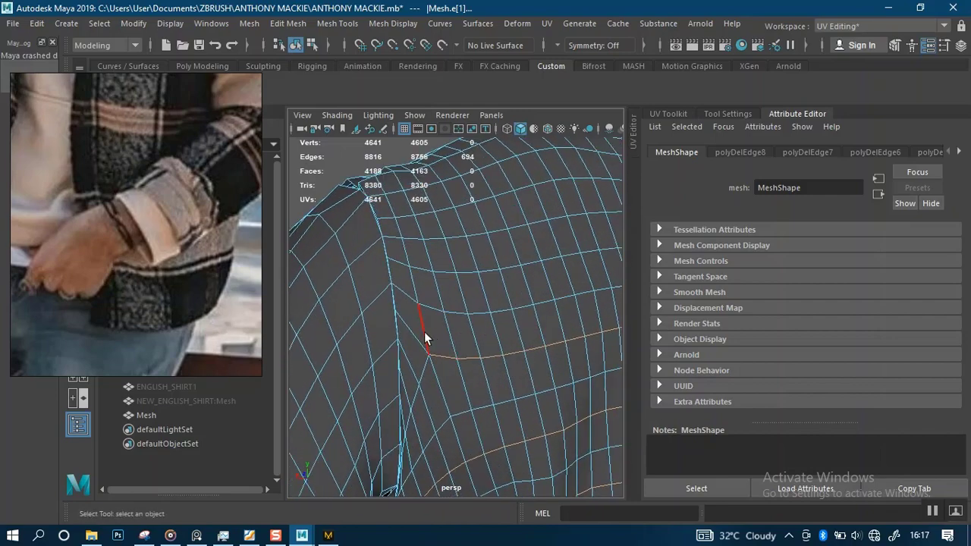
{"action": "right_click_drag", "start_coordinate": [535, 395], "coordinate": [356, 354], "text": "alt"}
{"action": "left_click_drag", "start_coordinate": [356, 354], "coordinate": [408, 340], "text": "alt"}
{"action": "right_click_drag", "start_coordinate": [408, 339], "coordinate": [412, 393], "text": "alt"}
{"action": "left_click_drag", "start_coordinate": [413, 392], "coordinate": [470, 360], "text": "alt"}
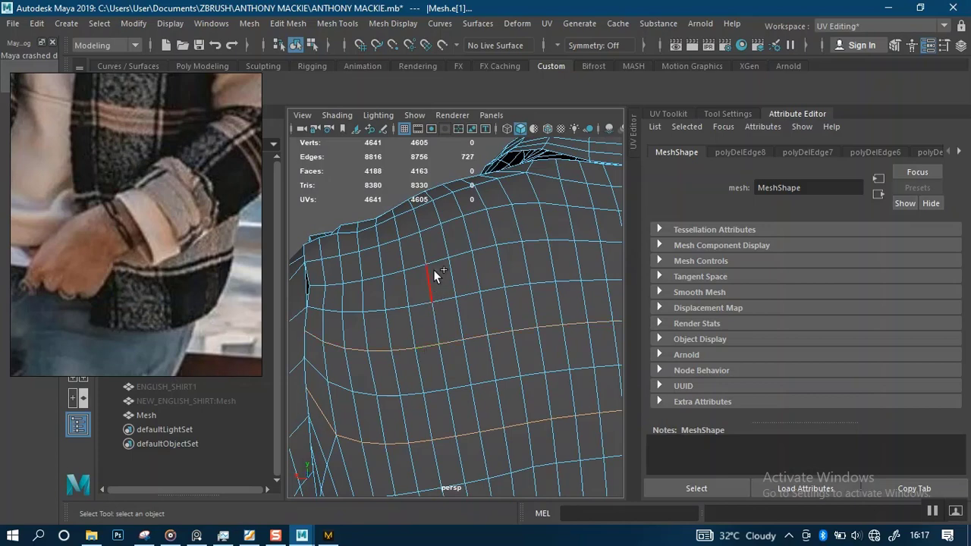
{"action": "left_click_drag", "start_coordinate": [472, 316], "coordinate": [566, 306], "text": "alt"}
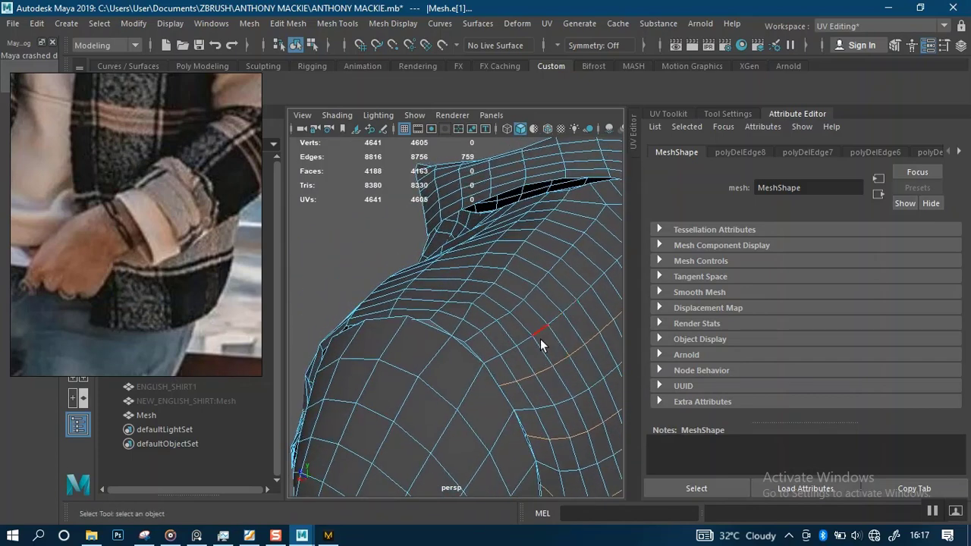
{"action": "left_click_drag", "start_coordinate": [539, 338], "coordinate": [513, 289], "text": "alt"}
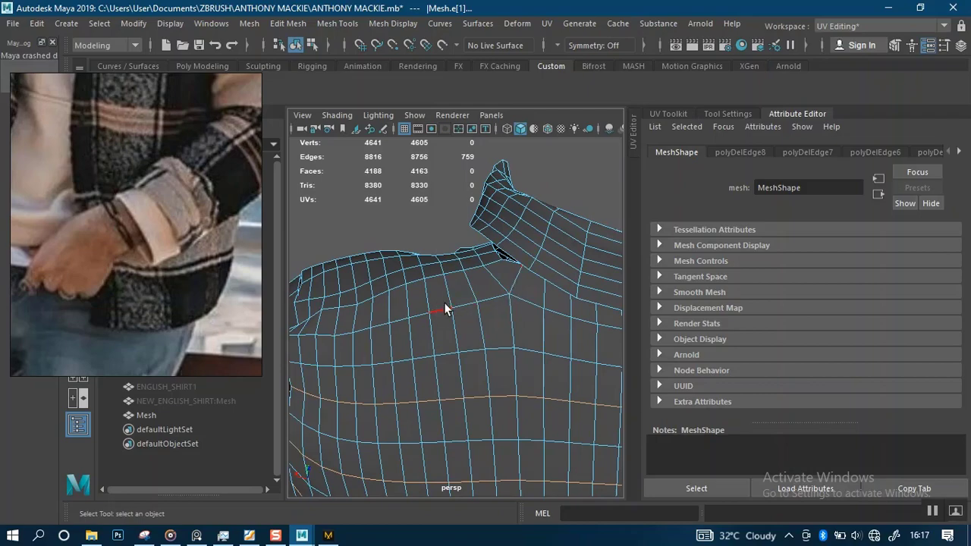
- Undo the selection of the three upper-back loops, keeping only the loops below them selected
{"action": "scroll", "coordinate": [494, 349], "scroll_direction": "down", "scroll_amount": 3}
{"action": "left_click_drag", "start_coordinate": [439, 350], "coordinate": [466, 311], "text": "alt"}
{"action": "middle_click_drag", "start_coordinate": [467, 307], "coordinate": [464, 255], "text": "alt"}
{"action": "left_click_drag", "start_coordinate": [464, 256], "coordinate": [472, 282], "text": "alt"}
{"action": "middle_click_drag", "start_coordinate": [471, 283], "coordinate": [468, 267], "text": "alt"}
{"action": "left_click_drag", "start_coordinate": [468, 267], "coordinate": [445, 343], "text": "alt"}
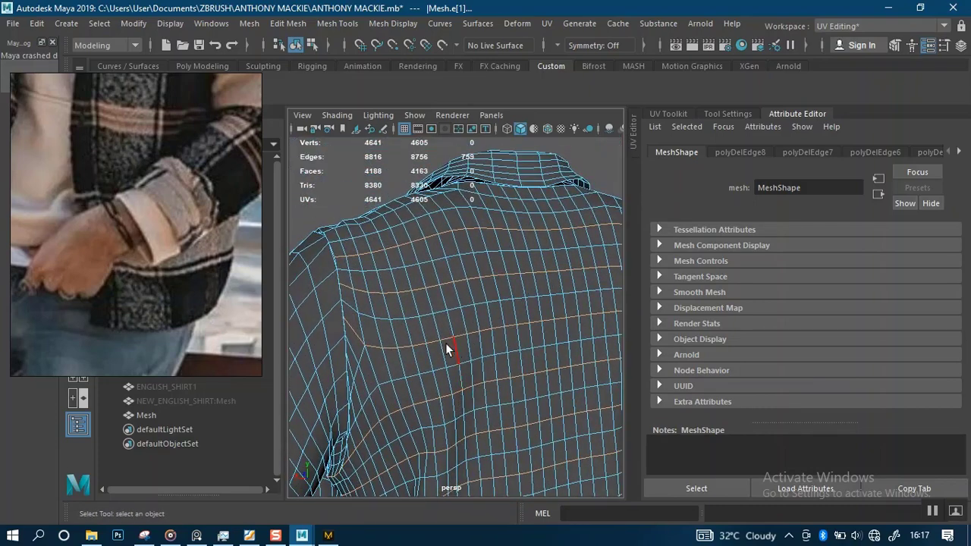
{"action": "key", "text": "ctrl+z"}
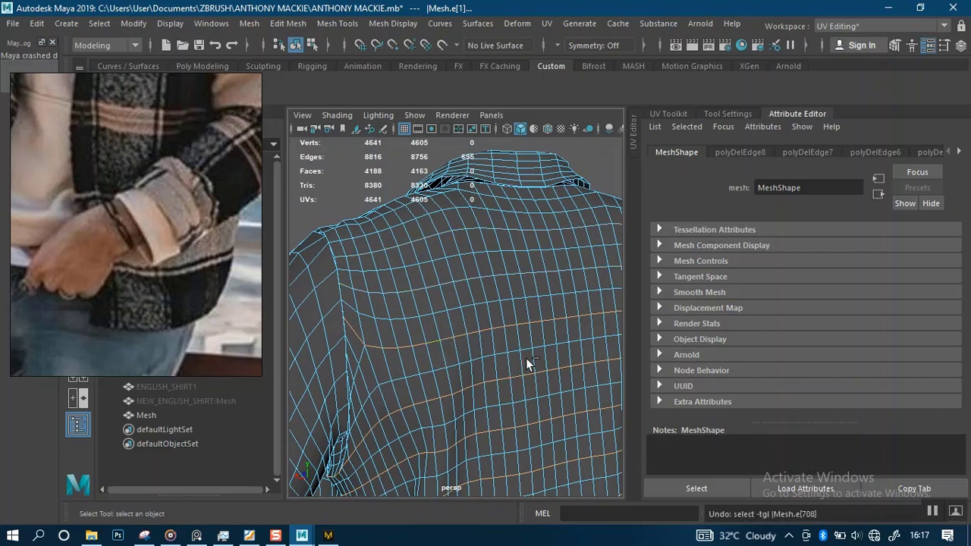
{"action": "key", "text": "ctrl+z"}
{"action": "key", "text": "ctrl+z"}
- Try deleting the selected back-panel loops with their vertices, and undo the deletion
{"action": "scroll", "coordinate": [470, 364], "scroll_direction": "down", "scroll_amount": 4}
{"action": "middle_click_drag", "start_coordinate": [450, 357], "coordinate": [447, 333], "text": "alt"}
{"action": "key", "text": "ctrl+Delete"}
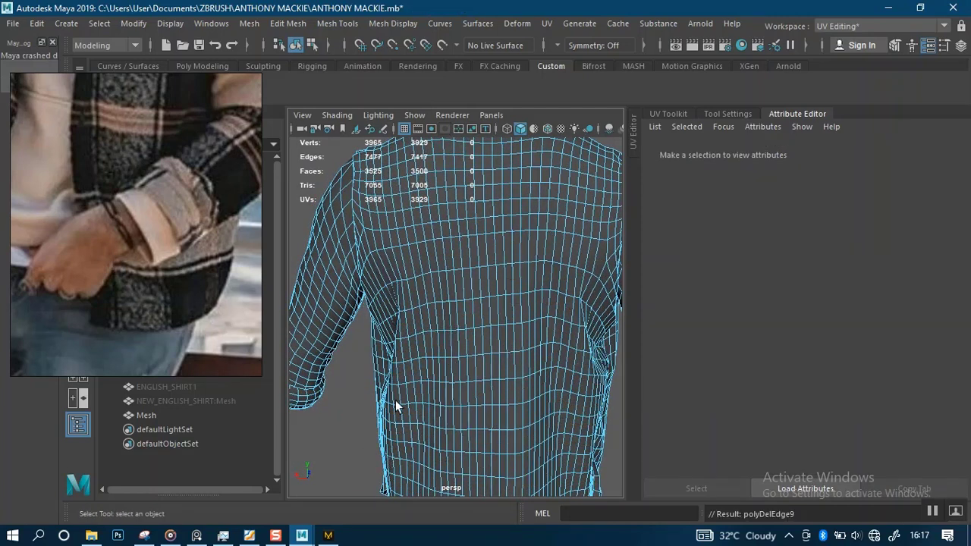
{"action": "left_click_drag", "start_coordinate": [429, 351], "coordinate": [491, 337], "text": "alt"}
{"action": "key", "text": "ctrl+z"}
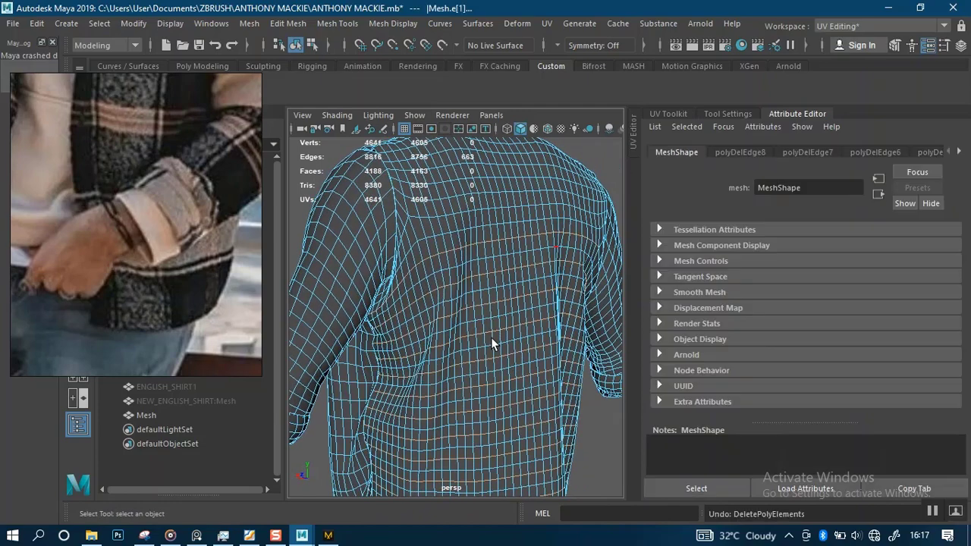
- Deselect the topmost selected loop near the armholes, and delete the other selected back loops with their vertices
{"action": "scroll", "coordinate": [465, 336], "scroll_direction": "up", "scroll_amount": 5}
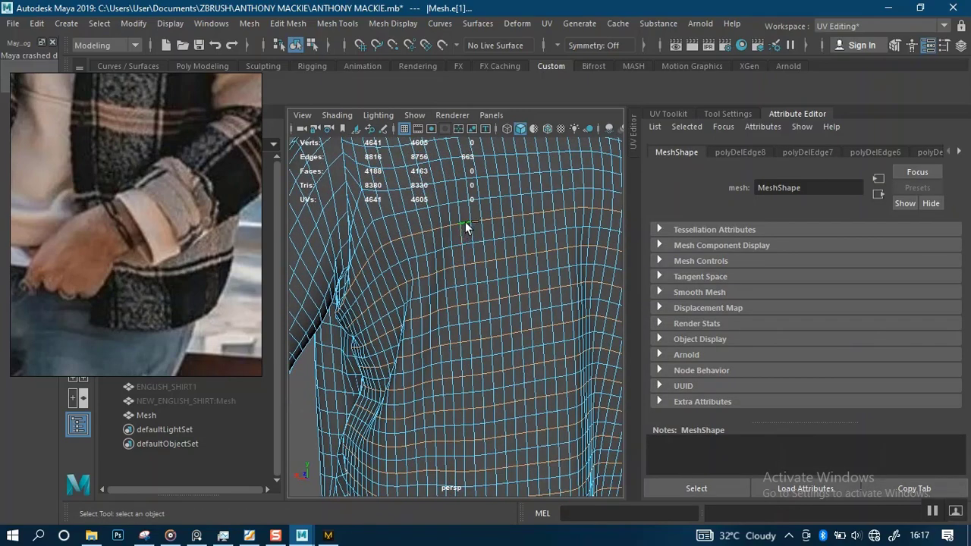
{"action": "double_click", "coordinate": [465, 221], "text": "ctrl"}
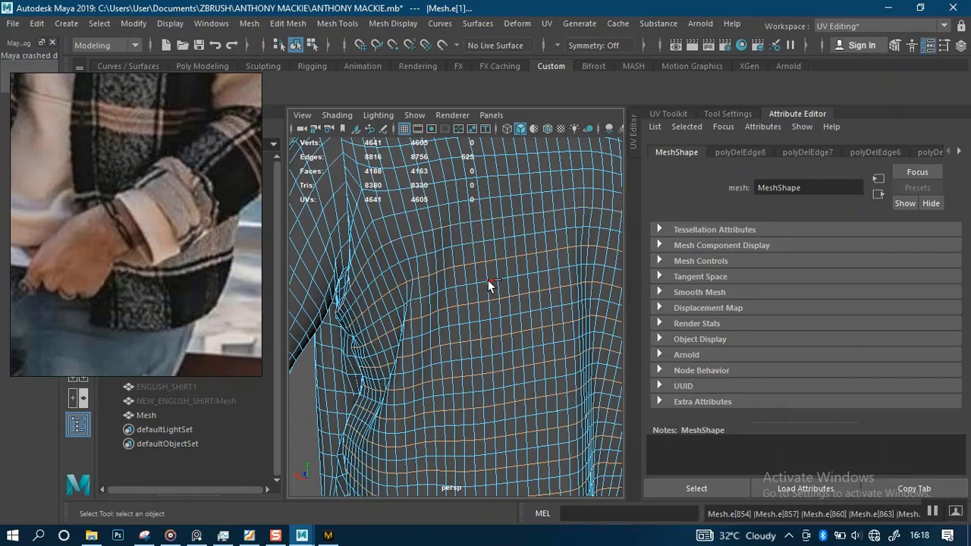
{"action": "key", "text": "ctrl+Delete"}
{"action": "scroll", "coordinate": [487, 280], "scroll_direction": "down", "scroll_amount": 10}
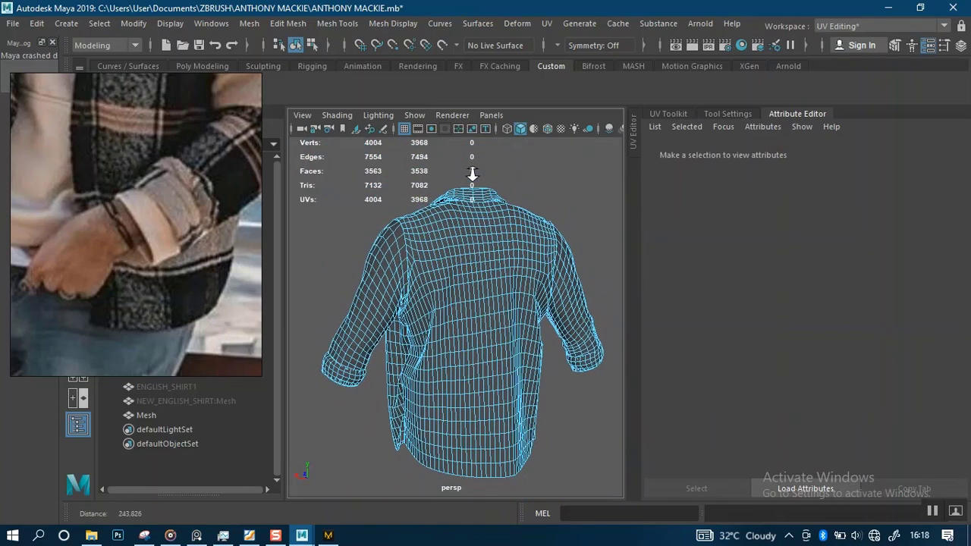
- Examine the crosswise and lengthwise mesh density of the back panel from the hem to the collar
{"action": "left_click_drag", "start_coordinate": [509, 318], "coordinate": [459, 322], "text": "alt"}
{"action": "middle_click_drag", "start_coordinate": [458, 325], "coordinate": [426, 348], "text": "alt"}
{"action": "right_click_drag", "start_coordinate": [426, 349], "coordinate": [458, 413], "text": "alt"}
{"action": "left_click_drag", "start_coordinate": [415, 416], "coordinate": [435, 385], "text": "alt"}
{"action": "middle_click_drag", "start_coordinate": [452, 347], "coordinate": [497, 414], "text": "alt"}
{"action": "right_click_drag", "start_coordinate": [485, 341], "coordinate": [507, 399], "text": "alt"}
{"action": "middle_click_drag", "start_coordinate": [501, 376], "coordinate": [501, 410], "text": "alt"}
{"action": "middle_click_drag", "start_coordinate": [487, 360], "coordinate": [478, 302], "text": "alt"}
{"action": "right_click_drag", "start_coordinate": [478, 306], "coordinate": [428, 259], "text": "alt"}
{"action": "left_click_drag", "start_coordinate": [490, 248], "coordinate": [432, 349], "text": "alt"}
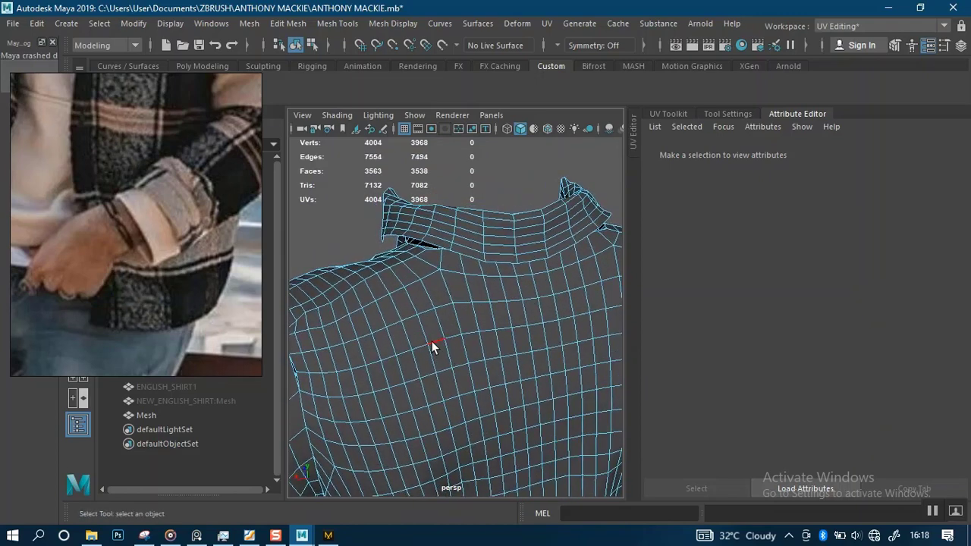
- Try deleting two alternate crosswise loops on the upper back below the collar, and undo the deletion
{"action": "double_click", "coordinate": [433, 342]}
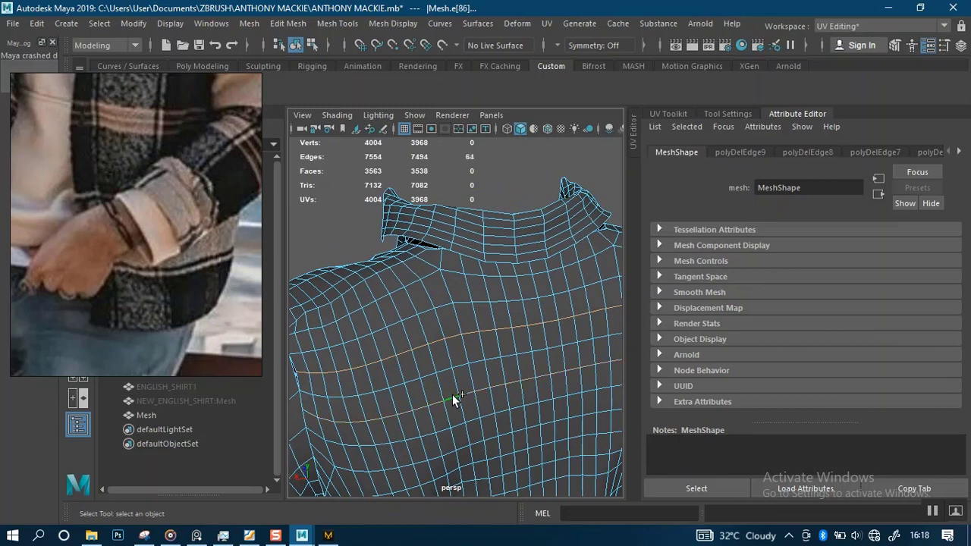
{"action": "key", "text": "Delete"}
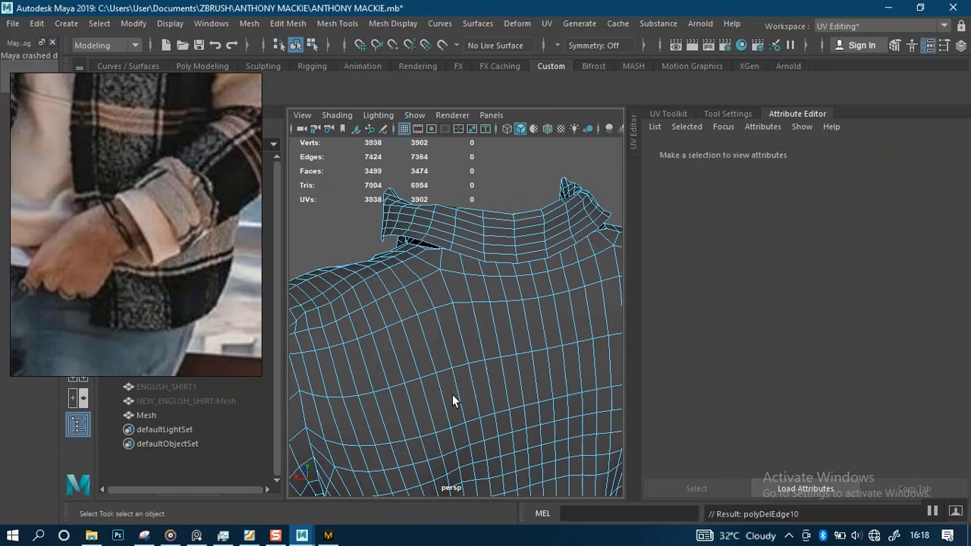
{"action": "right_click_drag", "start_coordinate": [452, 396], "coordinate": [444, 323], "text": "alt"}
{"action": "key", "text": "ctrl+z"}
{"action": "left_click_drag", "start_coordinate": [491, 347], "coordinate": [472, 326], "text": "alt"}
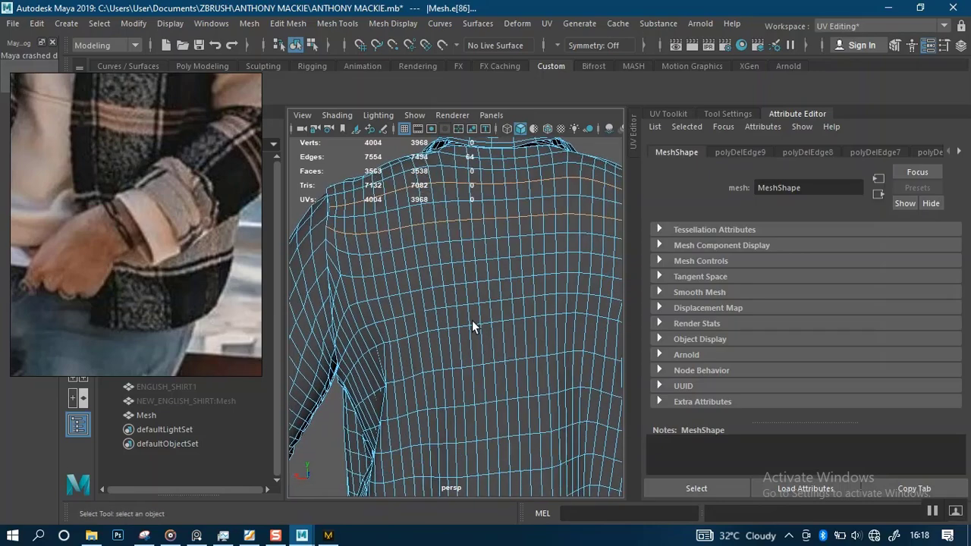
- Undo back to the earlier loop selection on the middle and lower back, and delete those loops with their vertices again
{"action": "key", "text": "ctrl+z"}
{"action": "key", "text": "ctrl+z"}
{"action": "key", "text": "ctrl+z"}
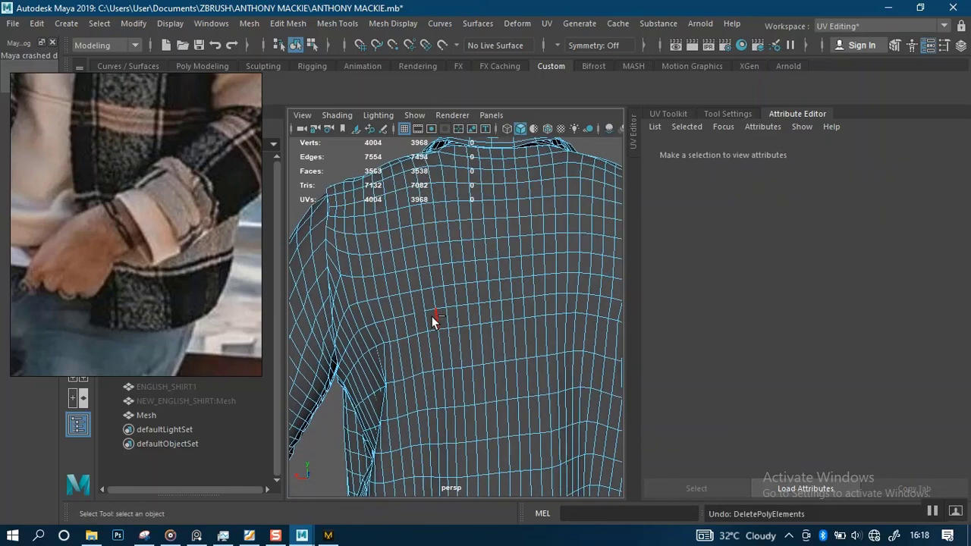
{"action": "key", "text": "ctrl+z"}
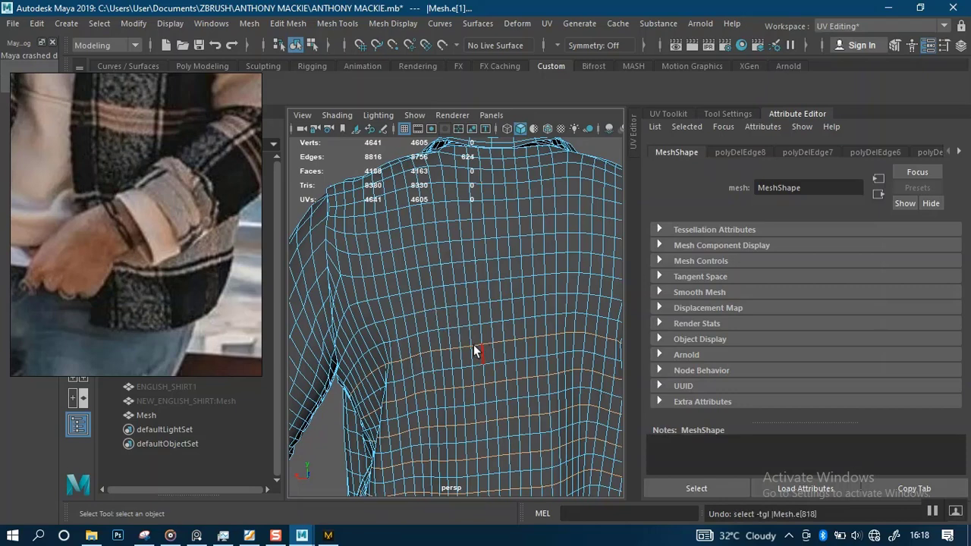
{"action": "key", "text": "Delete"}
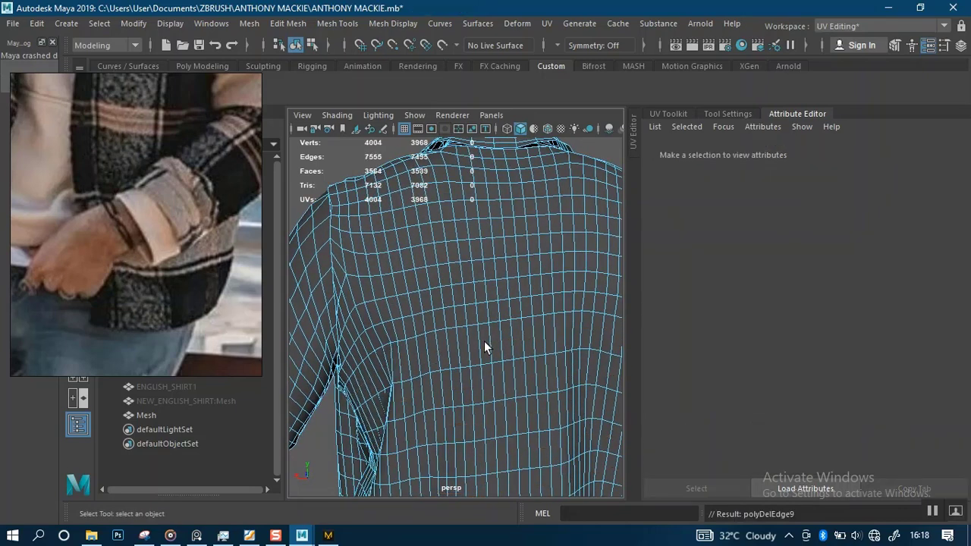
- Inspect the thinned back panel, and select the crosswise edge loop running across the back at armpit level
{"action": "mouse_move", "coordinate": [446, 292]}
{"action": "left_mouse_down", "text": "alt"}
{"action": "mouse_move", "coordinate": [492, 338]}
{"action": "mouse_move", "coordinate": [510, 332]}
{"action": "mouse_move", "coordinate": [464, 342]}
{"action": "left_mouse_up", "text": "alt"}
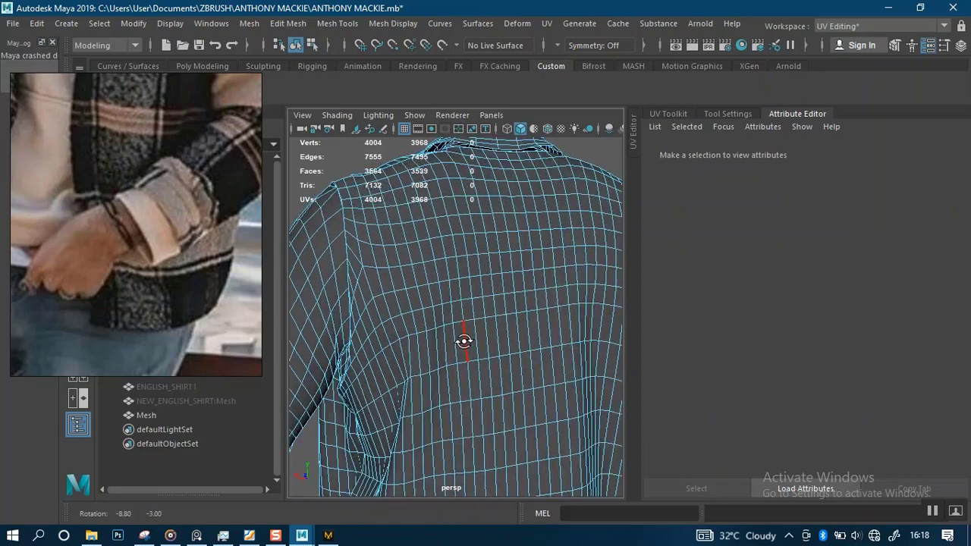
{"action": "right_click_drag", "start_coordinate": [463, 342], "coordinate": [438, 283], "text": "alt"}
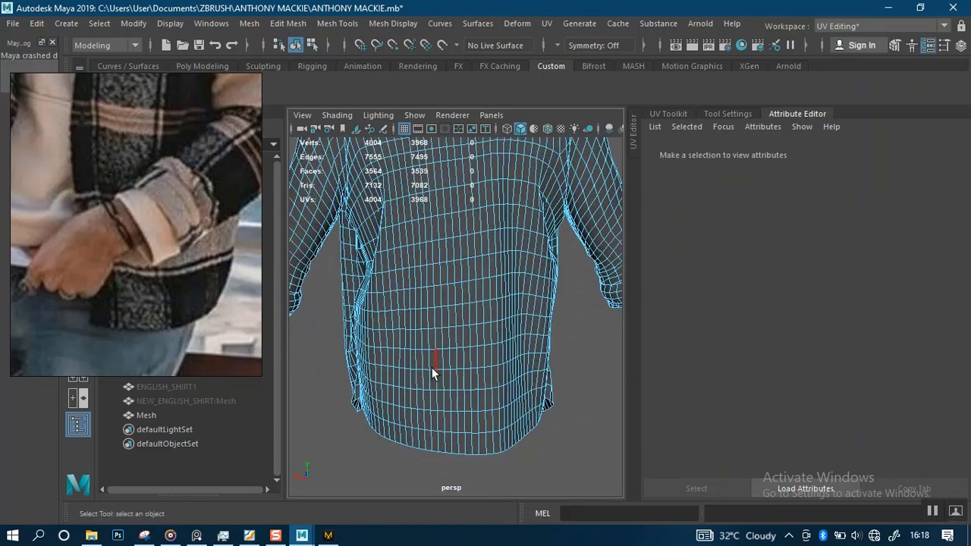
{"action": "middle_click_drag", "start_coordinate": [439, 376], "coordinate": [447, 479], "text": "alt"}
{"action": "right_click_drag", "start_coordinate": [442, 343], "coordinate": [444, 236], "text": "alt"}
{"action": "left_click_drag", "start_coordinate": [428, 288], "coordinate": [557, 330], "text": "alt"}
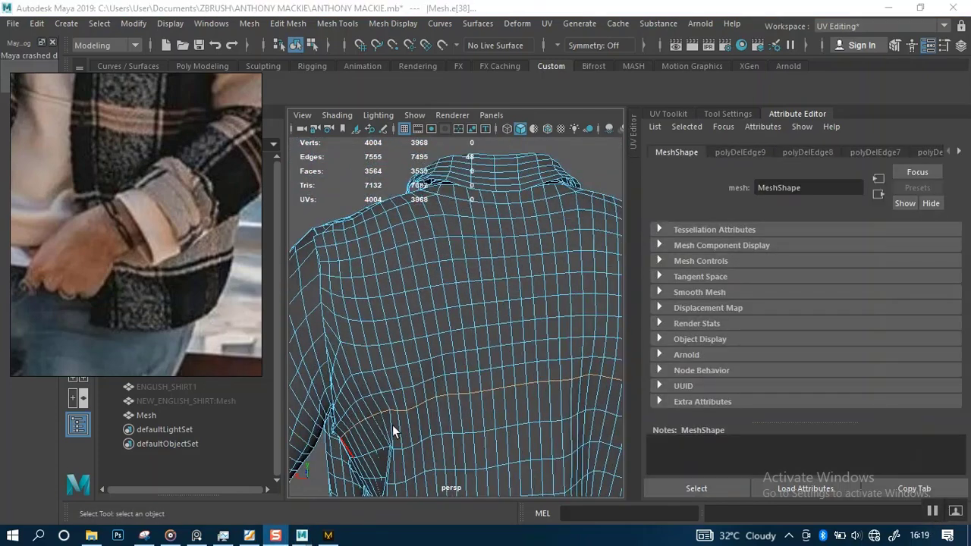
- Select three alternate crosswise edge loops across the upper back, from shoulder-blade height to just below the collar
{"action": "right_click_drag", "start_coordinate": [341, 439], "coordinate": [457, 392], "text": "alt"}
{"action": "left_click_drag", "start_coordinate": [457, 392], "coordinate": [488, 346], "text": "alt"}
{"action": "right_click_drag", "start_coordinate": [487, 347], "coordinate": [471, 331], "text": "alt"}
{"action": "left_click_drag", "start_coordinate": [471, 331], "coordinate": [444, 294], "text": "alt"}
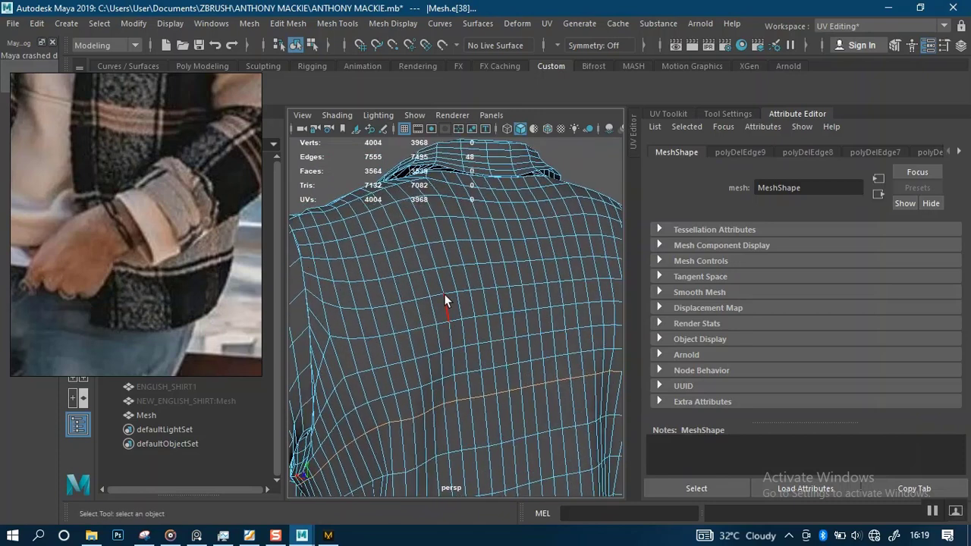
{"action": "double_click", "coordinate": [422, 243], "text": "shift"}
{"action": "left_click_drag", "start_coordinate": [437, 241], "coordinate": [410, 253], "text": "alt"}
{"action": "double_click", "coordinate": [404, 251], "text": "shift"}
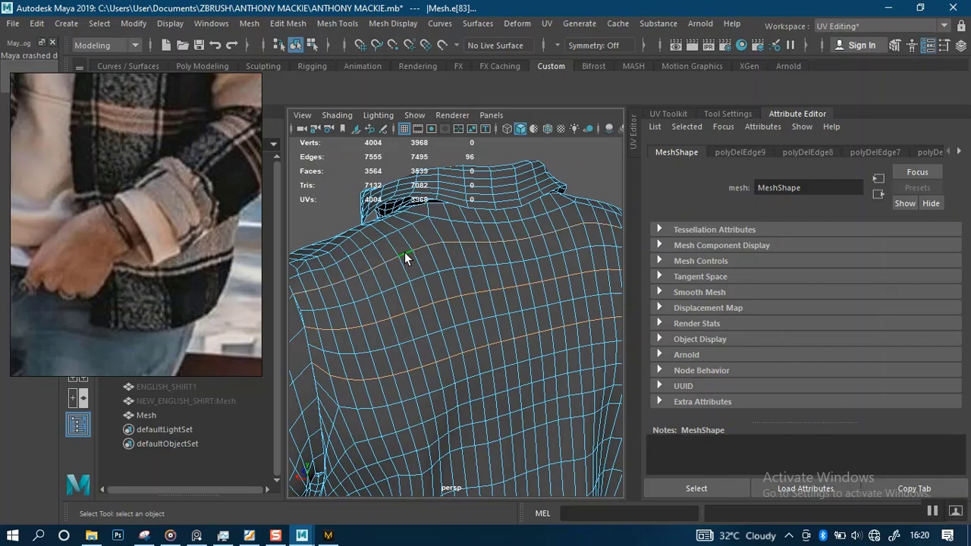
- Try deleting the three selected upper-back loops, check the whole back, and undo the deletion
{"action": "key", "text": "Delete"}
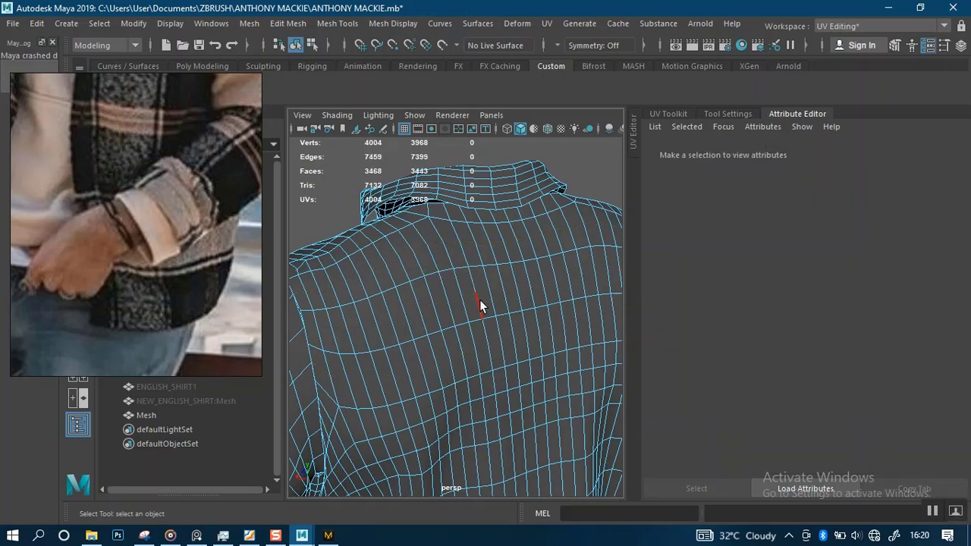
{"action": "scroll", "coordinate": [479, 299], "scroll_direction": "down", "scroll_amount": 5}
{"action": "middle_click_drag", "start_coordinate": [481, 364], "coordinate": [464, 342], "text": "alt"}
{"action": "scroll", "coordinate": [469, 339], "scroll_direction": "up", "scroll_amount": 4}
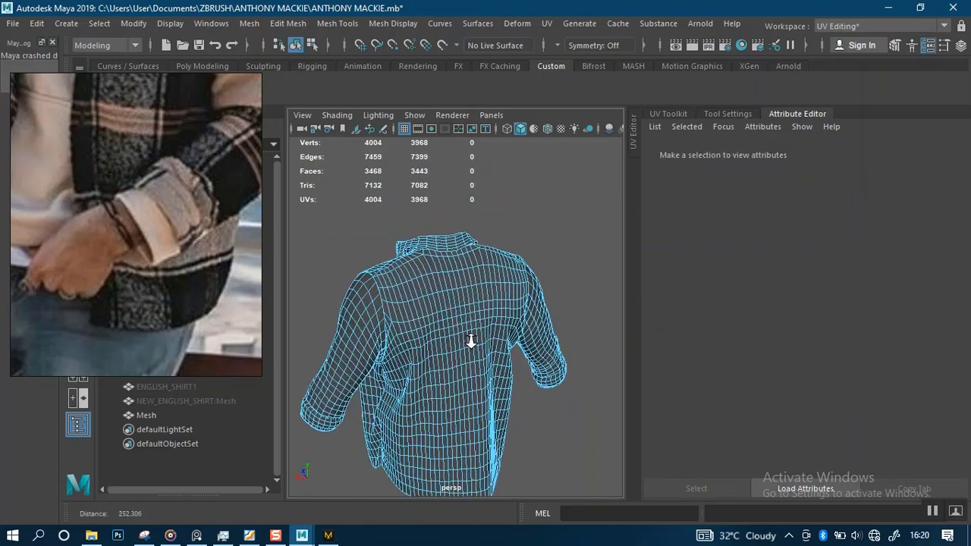
{"action": "left_click_drag", "start_coordinate": [440, 359], "coordinate": [417, 297], "text": "alt"}
{"action": "scroll", "coordinate": [461, 343], "scroll_direction": "up", "scroll_amount": 3}
{"action": "key", "text": "ctrl+z"}
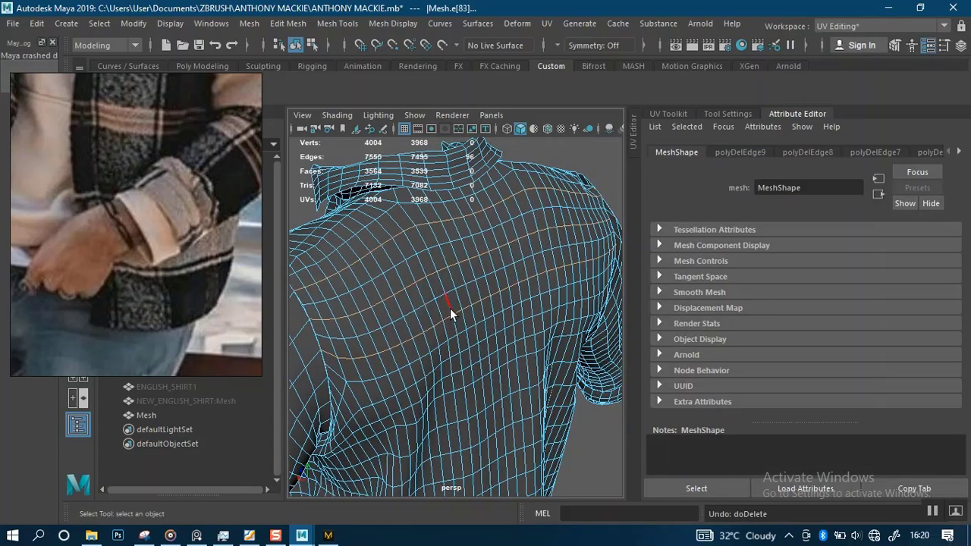
- Compare the crosswise loop spacing of the upper back with that of the middle and lower back
{"action": "middle_click_drag", "start_coordinate": [450, 308], "coordinate": [459, 188], "text": "alt"}
{"action": "right_click_drag", "start_coordinate": [459, 189], "coordinate": [431, 235], "text": "alt"}
{"action": "middle_click_drag", "start_coordinate": [447, 337], "coordinate": [408, 259], "text": "alt"}
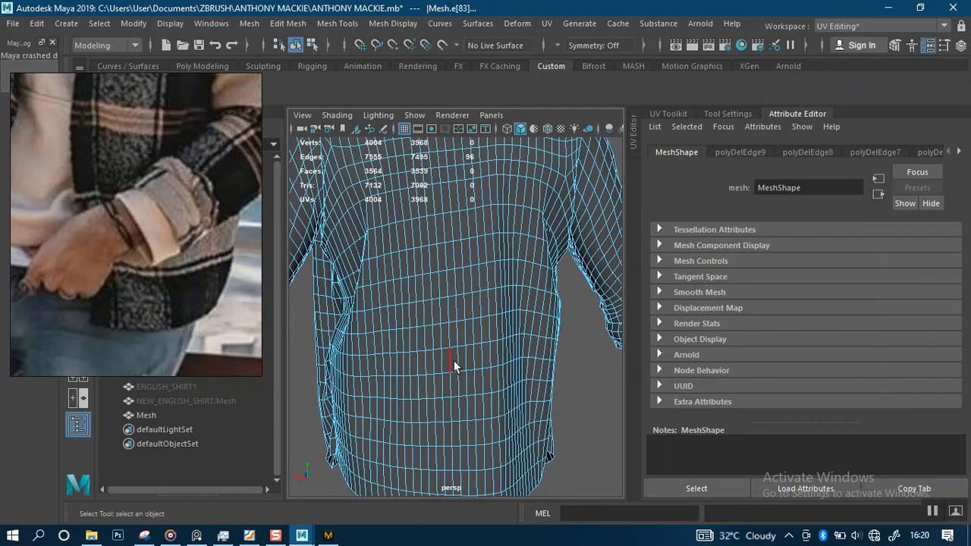
{"action": "right_click_drag", "start_coordinate": [454, 361], "coordinate": [422, 278], "text": "alt"}
{"action": "right_click_drag", "start_coordinate": [458, 310], "coordinate": [429, 364], "text": "alt"}
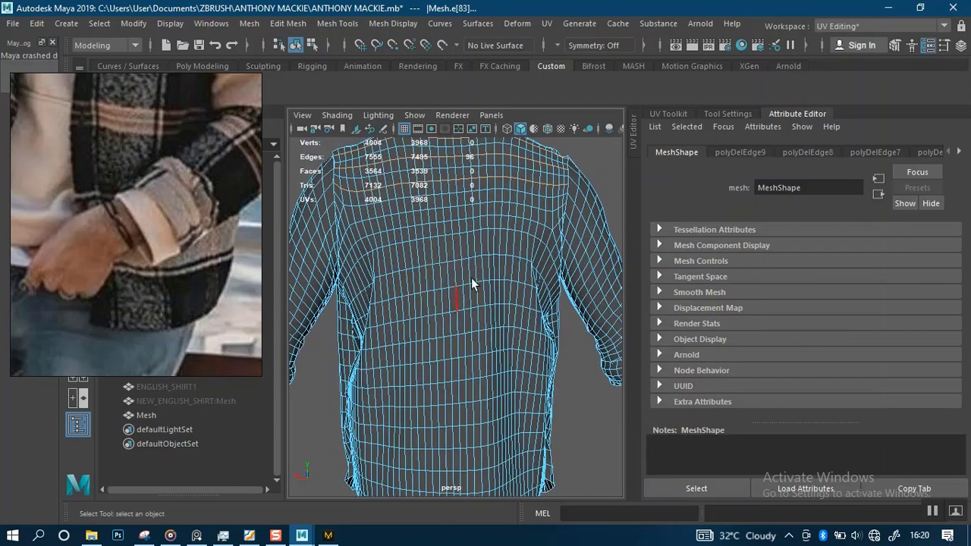
{"action": "left_click_drag", "start_coordinate": [446, 284], "coordinate": [461, 282], "text": "alt"}
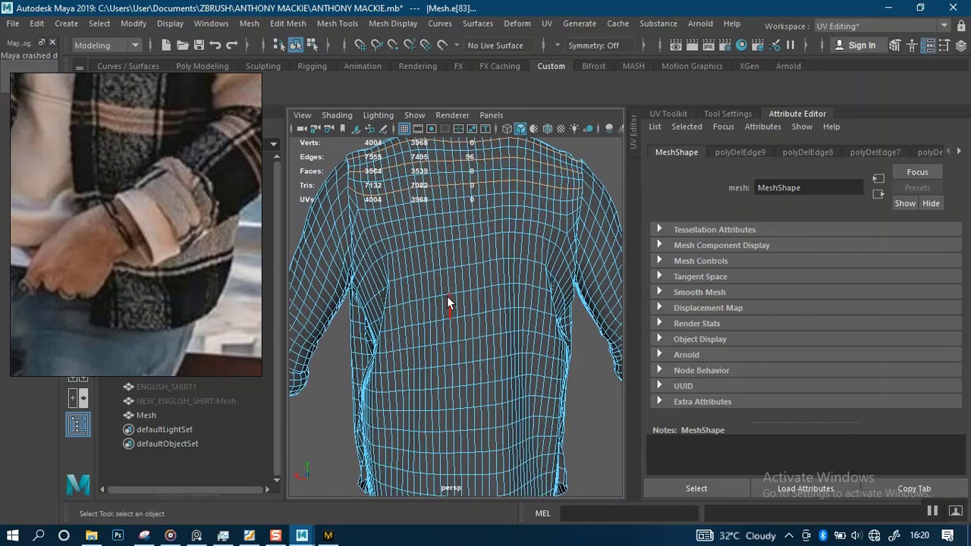
- Select the crosswise edge loop across the middle back and switch the workspace to Modeling - Standard
{"action": "right_click_drag", "start_coordinate": [448, 297], "coordinate": [477, 328], "text": "alt"}
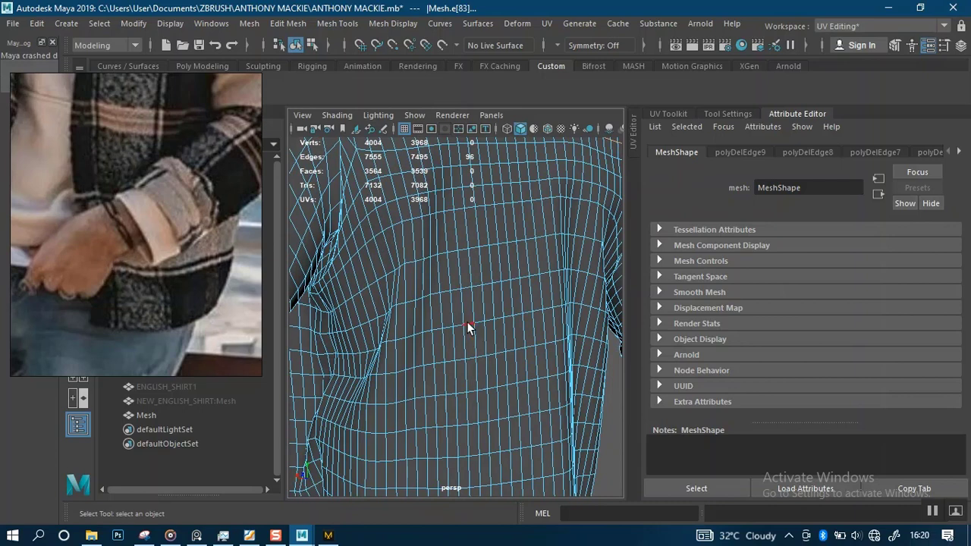
{"action": "double_click", "coordinate": [466, 322]}
{"action": "left_click", "coordinate": [724, 112]}
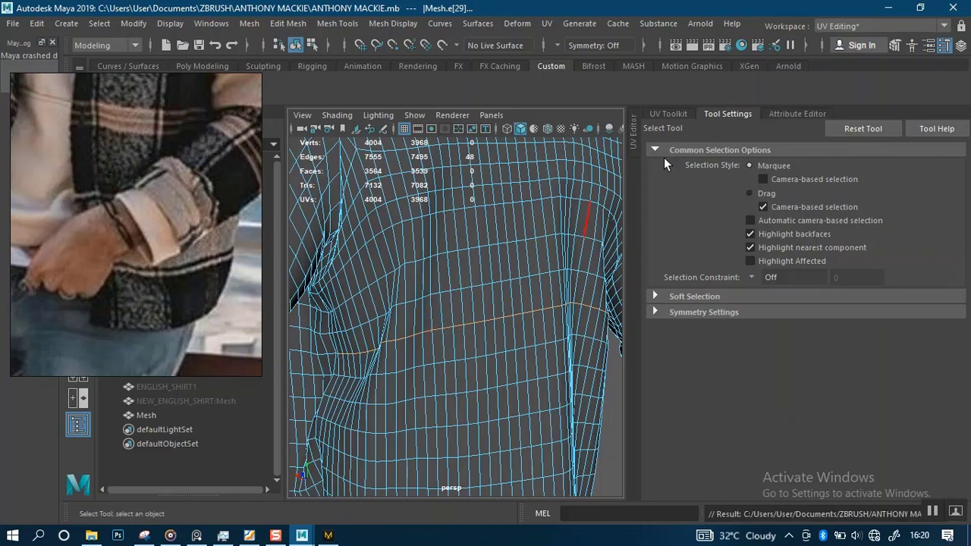
{"action": "left_click", "coordinate": [849, 27]}
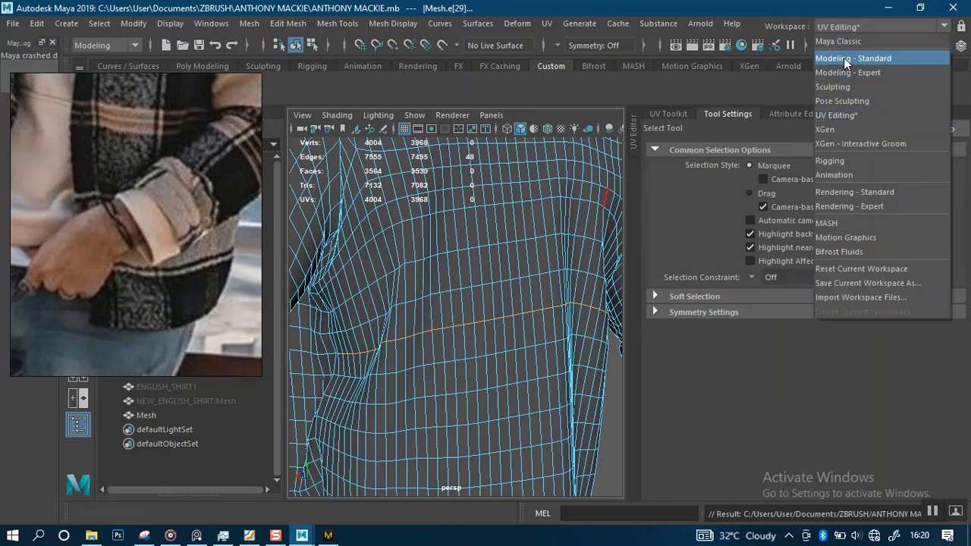
{"action": "left_click", "coordinate": [848, 59]}
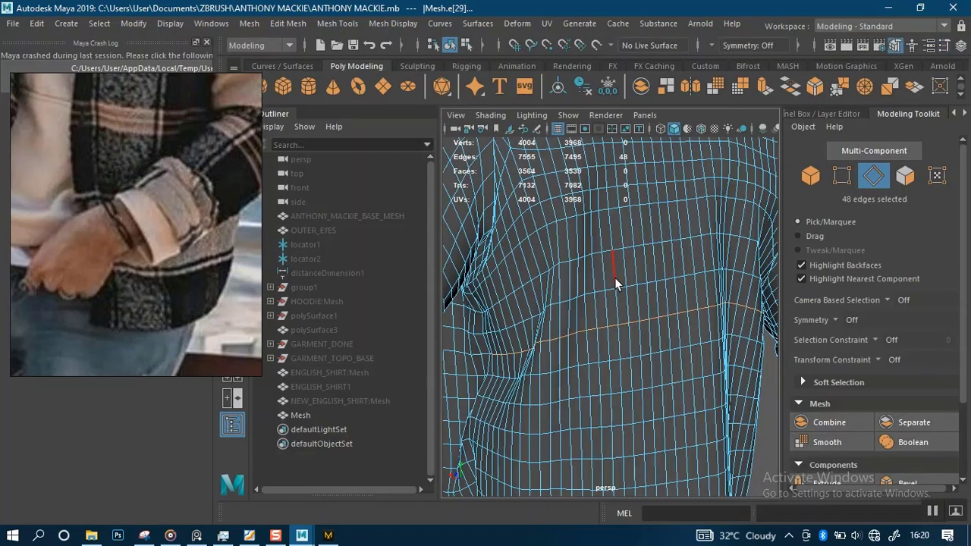
- Set the transform constraint to Edge Slide and slide the selected mid-back loop downward along the surface
{"action": "scroll", "coordinate": [802, 375], "scroll_direction": "down", "scroll_amount": 3}
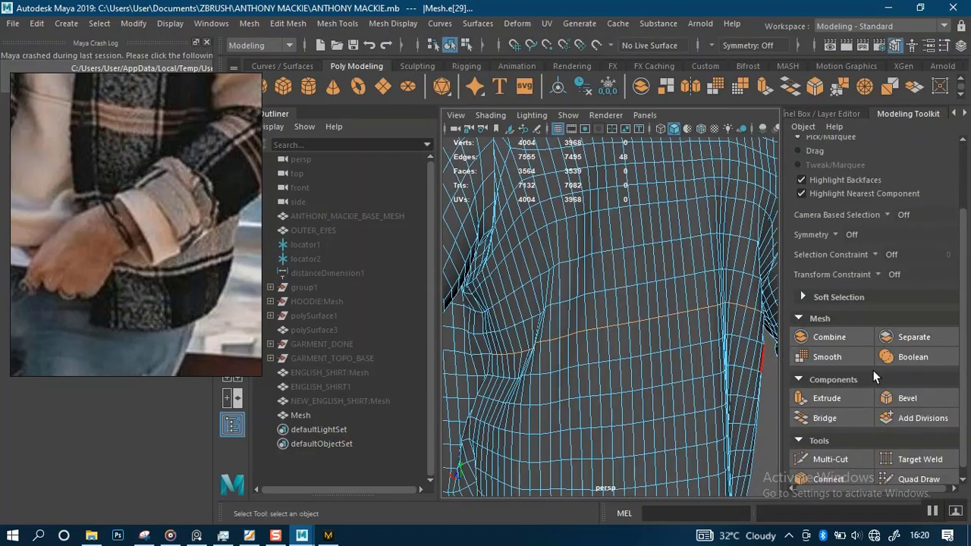
{"action": "left_click", "coordinate": [878, 274]}
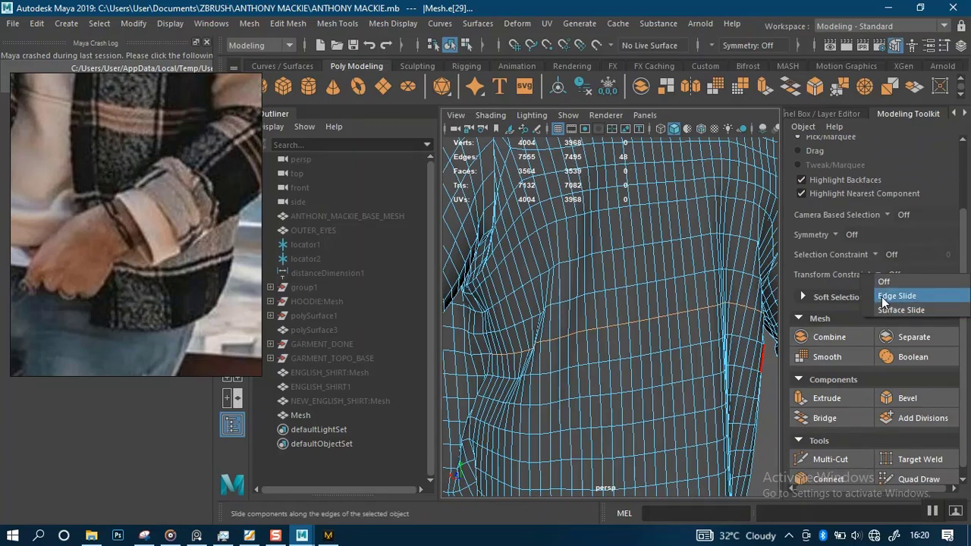
{"action": "left_click", "coordinate": [887, 296]}
{"action": "key", "text": "w"}
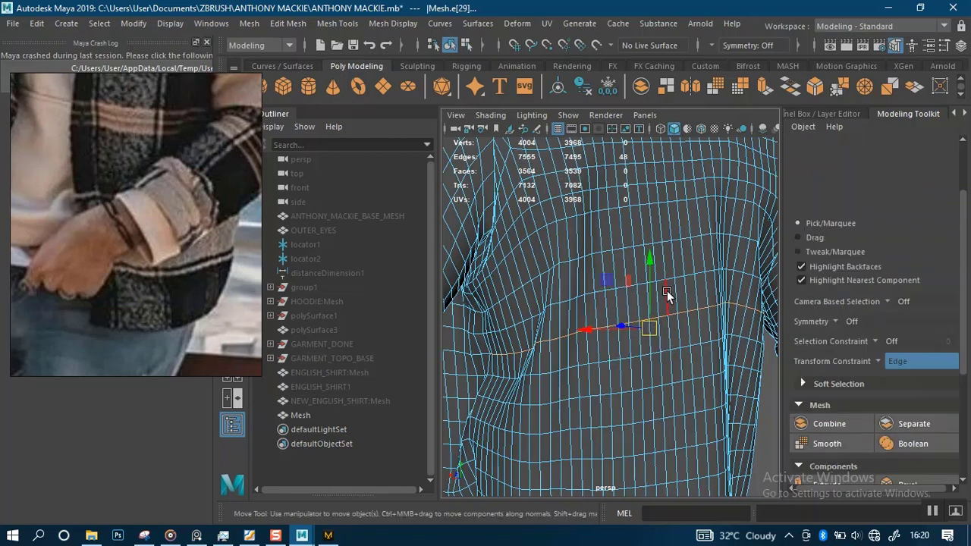
{"action": "left_click_drag", "start_coordinate": [650, 278], "coordinate": [651, 284]}
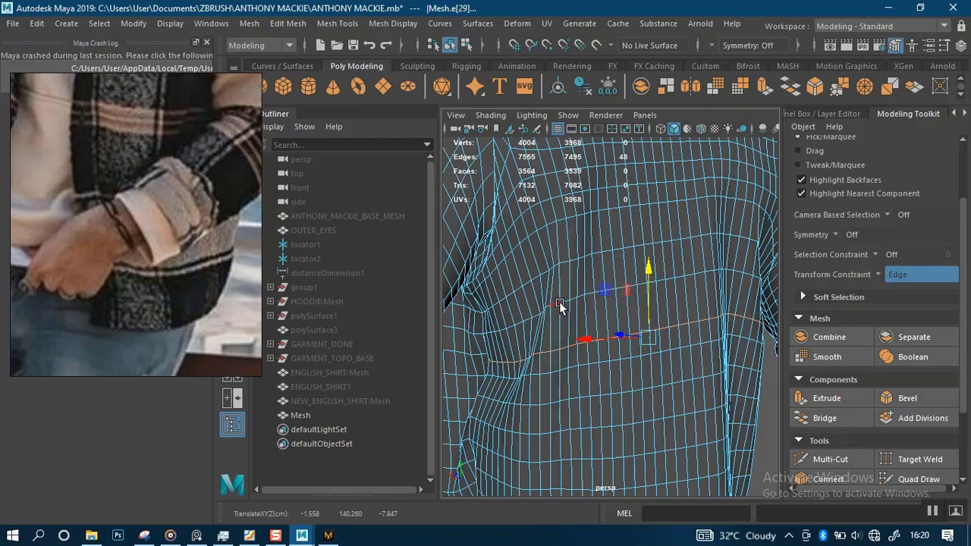
- Slide the next crosswise loop above it downward to even the spacing, and select and slide the following loop up
{"action": "left_click_drag", "start_coordinate": [644, 270], "coordinate": [642, 271]}
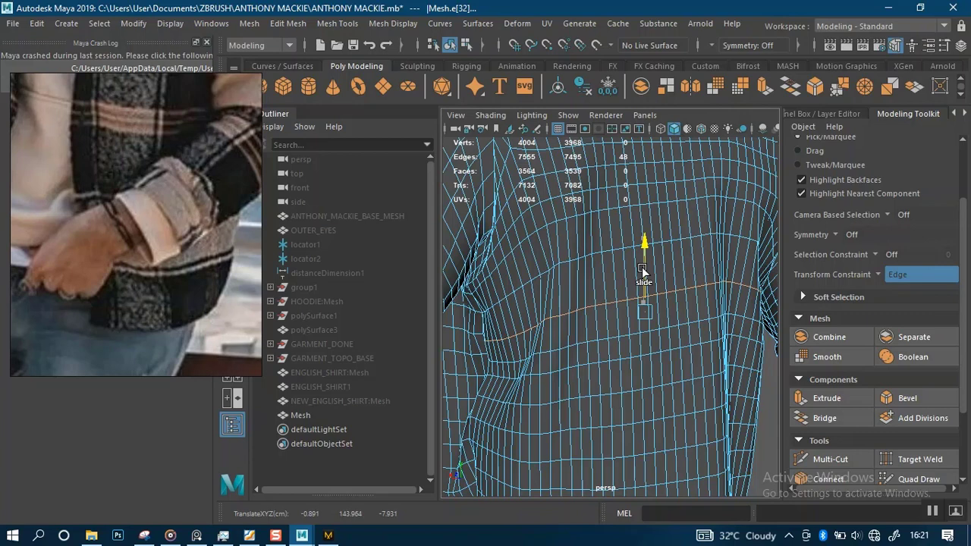
{"action": "left_click_drag", "start_coordinate": [642, 267], "coordinate": [641, 271]}
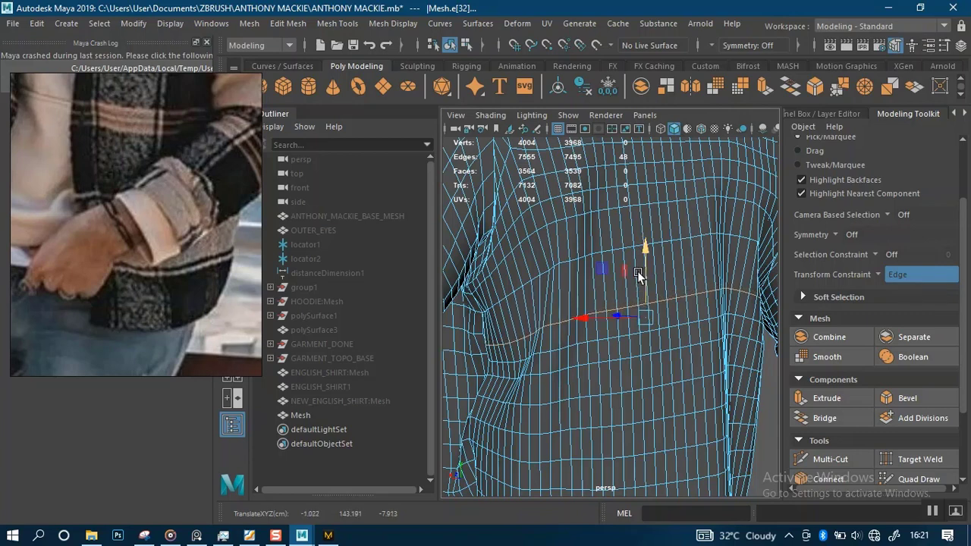
{"action": "double_click", "coordinate": [614, 248]}
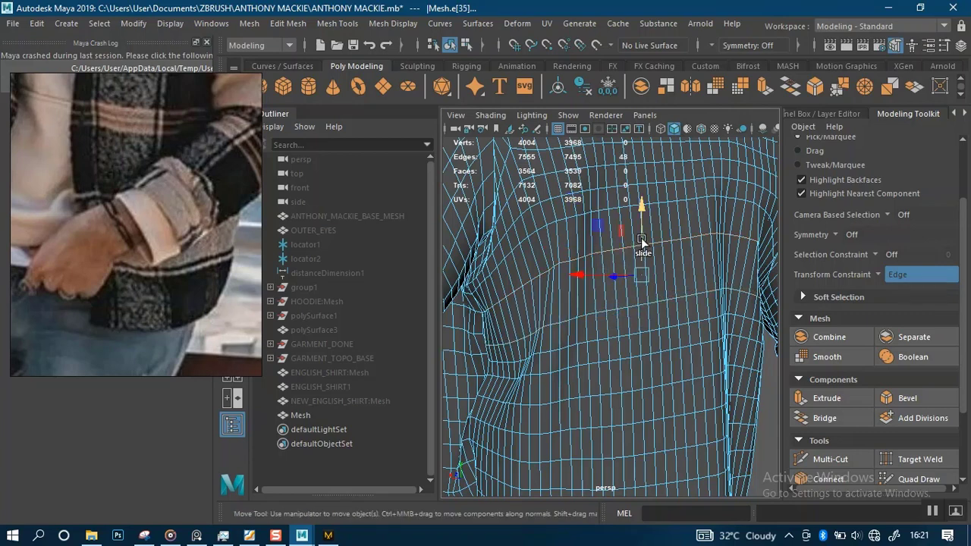
{"action": "left_click_drag", "start_coordinate": [641, 236], "coordinate": [644, 238]}
- Try moving the selected upper-back loop with Surface Slide and again with Edge Slide, undoing both moves
{"action": "left_click", "coordinate": [891, 273]}
{"action": "left_click", "coordinate": [902, 310]}
{"action": "left_click_drag", "start_coordinate": [580, 273], "coordinate": [587, 306], "text": "alt"}
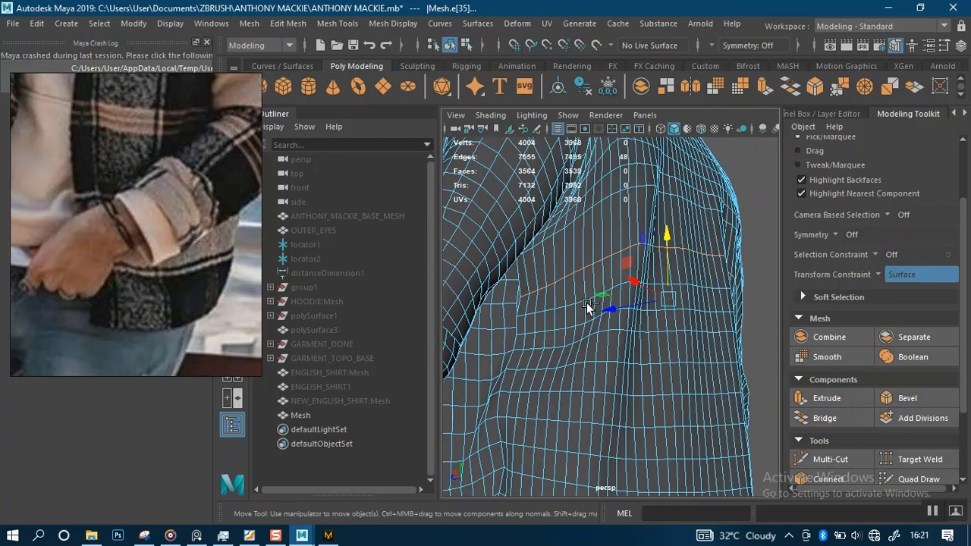
{"action": "key", "text": "ctrl+z"}
{"action": "left_click", "coordinate": [875, 274]}
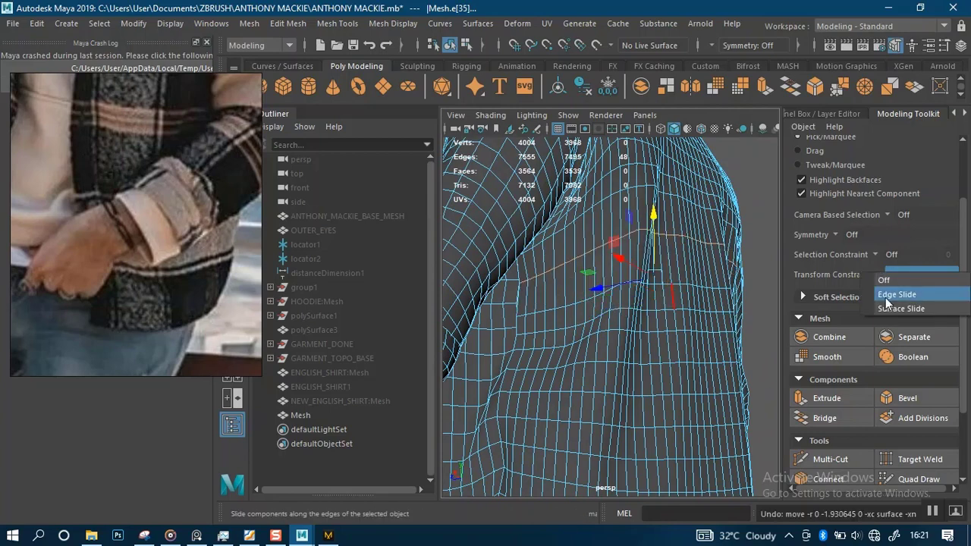
{"action": "left_click", "coordinate": [885, 293]}
{"action": "left_click_drag", "start_coordinate": [649, 215], "coordinate": [649, 220]}
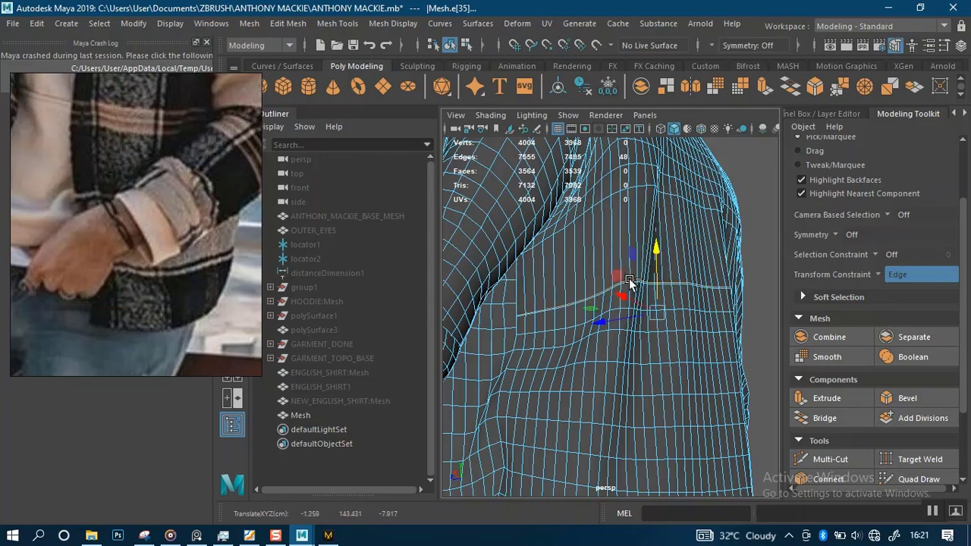
{"action": "key", "text": "ctrl+z"}
- Slide the selected upper-back loop vertically along its edges to even its spacing near the armpit folds
{"action": "left_click_drag", "start_coordinate": [628, 303], "coordinate": [579, 332], "text": "alt"}
{"action": "right_click_drag", "start_coordinate": [579, 332], "coordinate": [589, 408], "text": "alt"}
{"action": "left_click_drag", "start_coordinate": [589, 408], "coordinate": [630, 381], "text": "alt"}
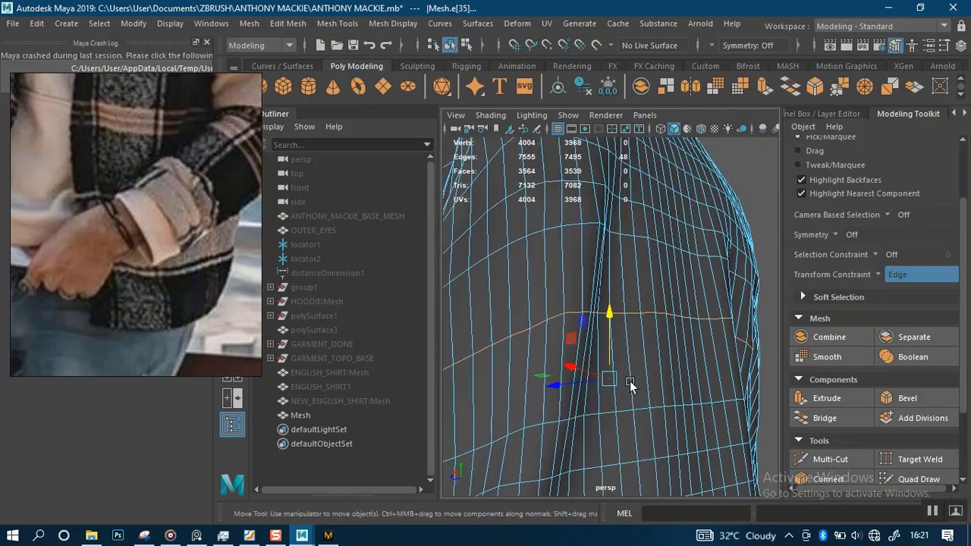
{"action": "left_click_drag", "start_coordinate": [609, 316], "coordinate": [567, 290]}
{"action": "left_click_drag", "start_coordinate": [583, 219], "coordinate": [557, 297]}
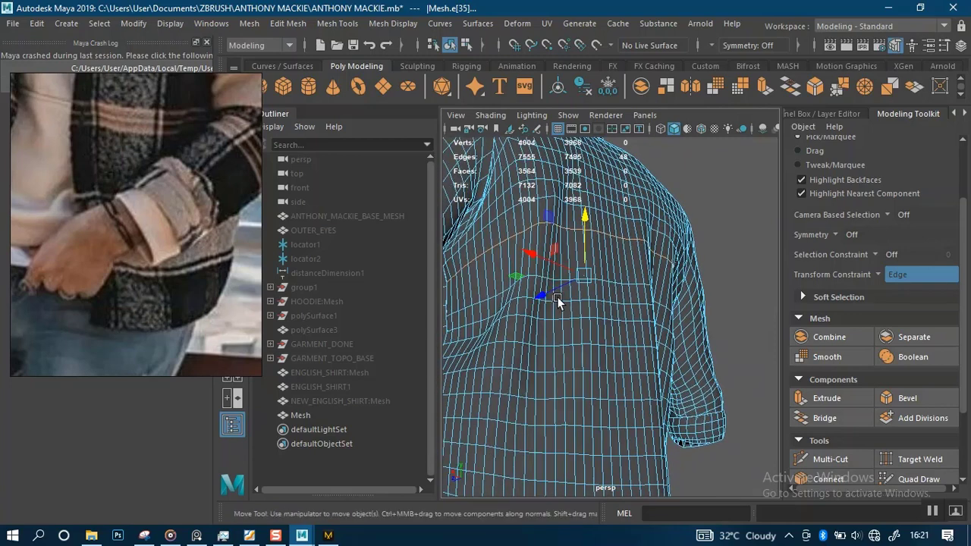
- Undo the last loop edits and slide the horizontal edge loop across the shirt's mid-back slightly downward along the surface
{"action": "key", "text": "ctrl+z"}
{"action": "key", "text": "ctrl+z"}
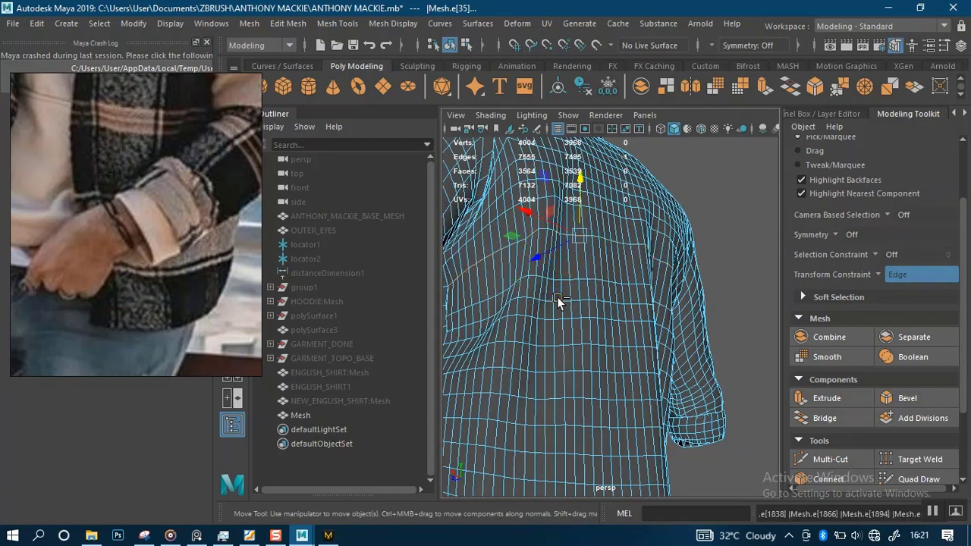
{"action": "double_click", "coordinate": [561, 323]}
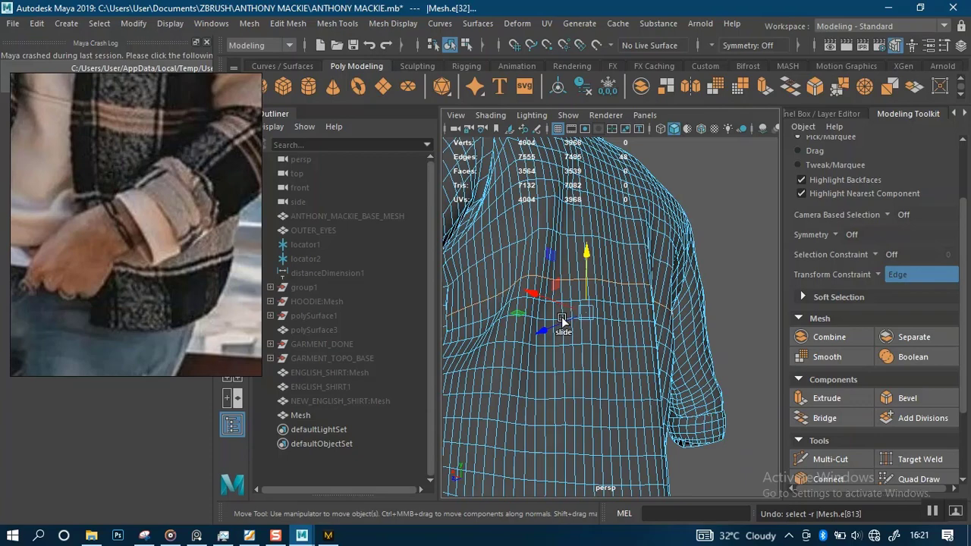
{"action": "mouse_move", "coordinate": [559, 324]}
{"action": "left_mouse_down", "text": "alt"}
{"action": "mouse_move", "coordinate": [453, 350]}
{"action": "mouse_move", "coordinate": [528, 353]}
{"action": "mouse_move", "coordinate": [559, 337]}
{"action": "left_mouse_up", "text": "alt"}
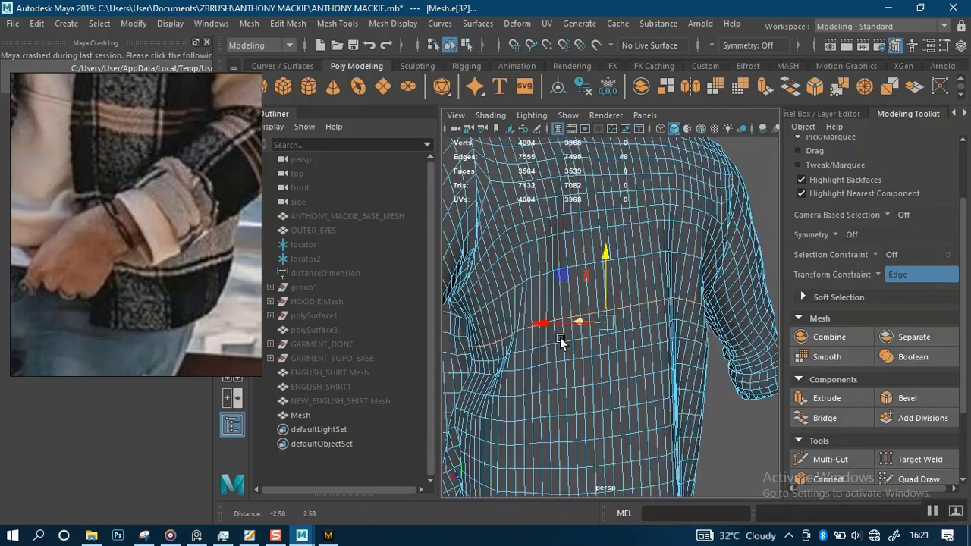
{"action": "key", "text": "ctrl+z"}
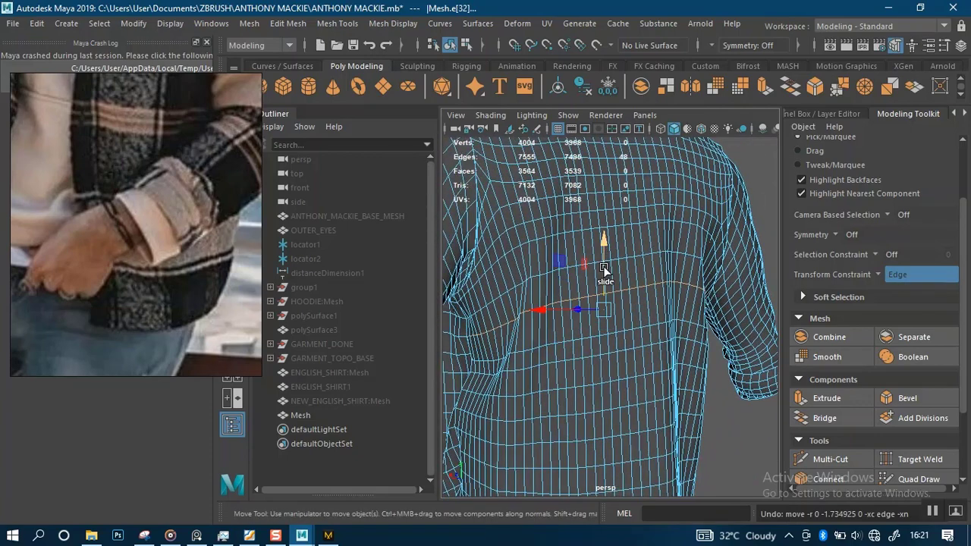
{"action": "left_click_drag", "start_coordinate": [605, 256], "coordinate": [604, 265]}
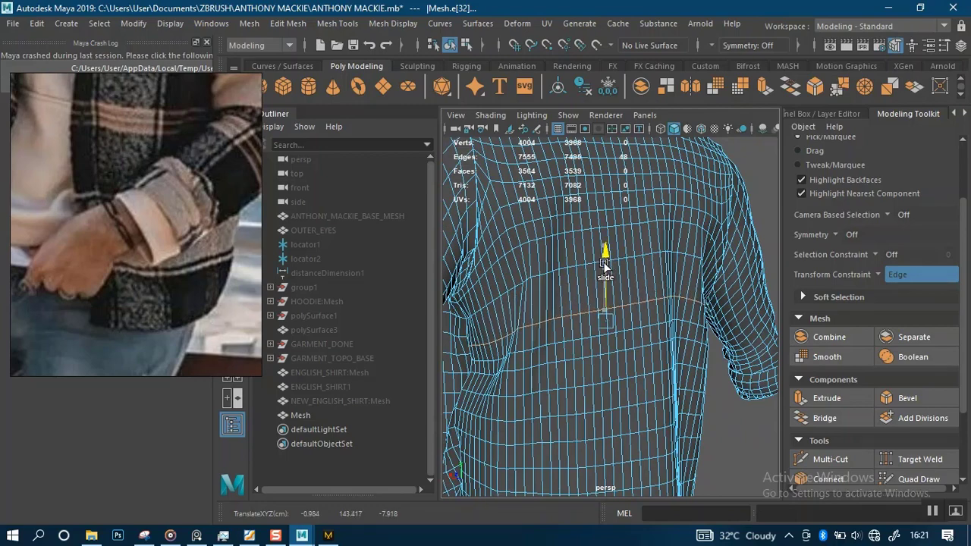
- Insert a new horizontal edge loop with Multi-Cut in the wide gap just above the adjusted mid-back loop
{"action": "left_click_drag", "start_coordinate": [562, 295], "coordinate": [574, 314], "text": "alt"}
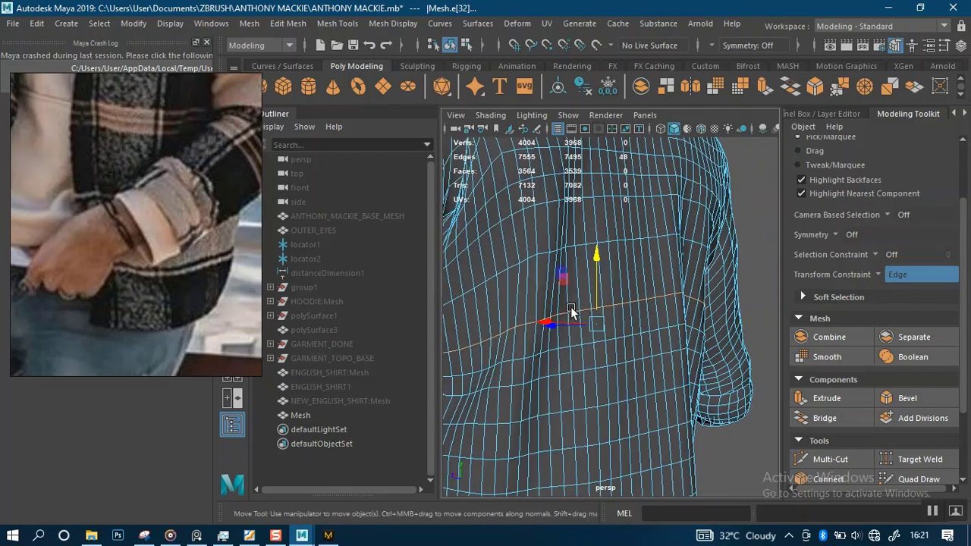
{"action": "left_click", "coordinate": [832, 457]}
{"action": "middle_click_drag", "start_coordinate": [531, 304], "coordinate": [563, 316], "text": "alt"}
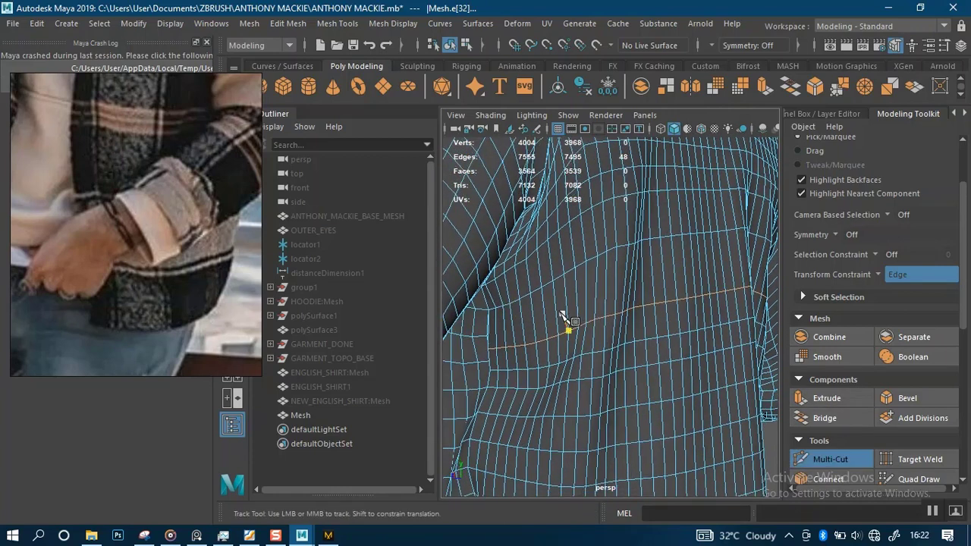
{"action": "left_click", "coordinate": [525, 318], "text": "ctrl"}
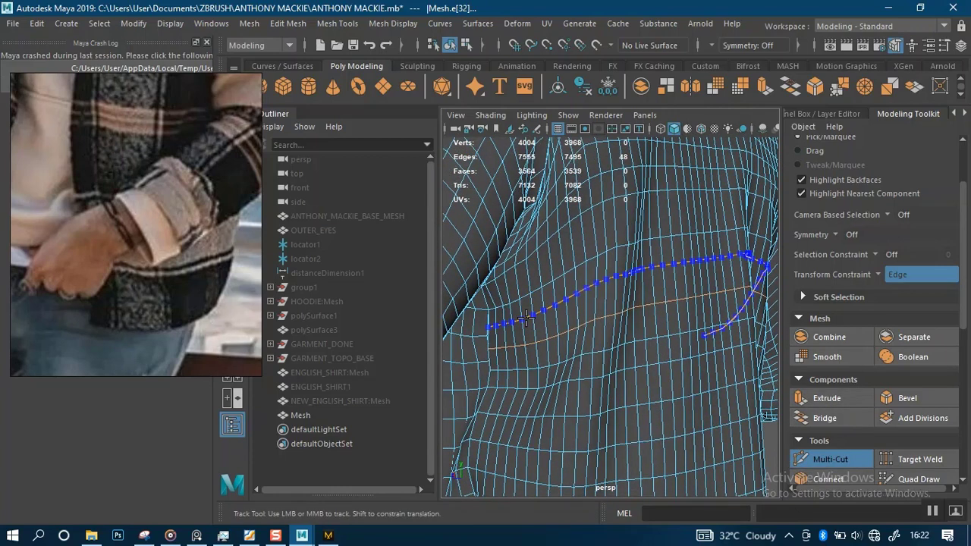
{"action": "key", "text": "Return"}
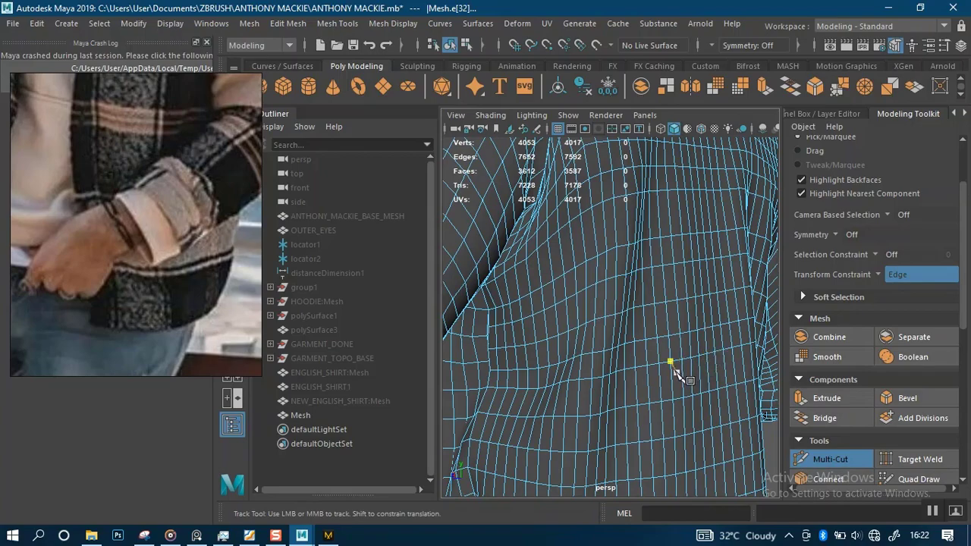
- Slide two consecutive horizontal edge loops at armhole level on the shirt's back slightly downward to even out their spacing
{"action": "right_click_drag", "start_coordinate": [670, 364], "coordinate": [642, 307], "text": "alt"}
{"action": "left_click_drag", "start_coordinate": [641, 307], "coordinate": [579, 320], "text": "alt"}
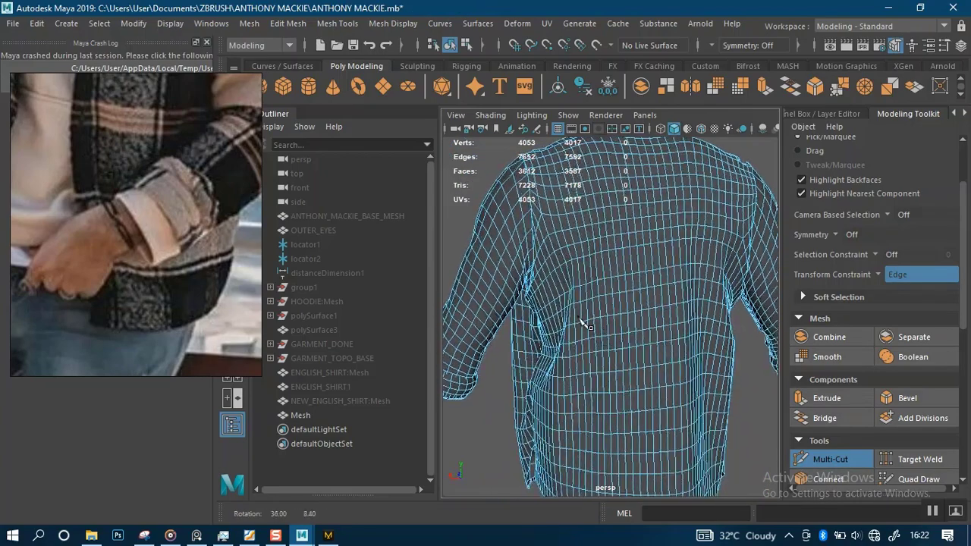
{"action": "right_click_drag", "start_coordinate": [579, 319], "coordinate": [647, 342], "text": "alt"}
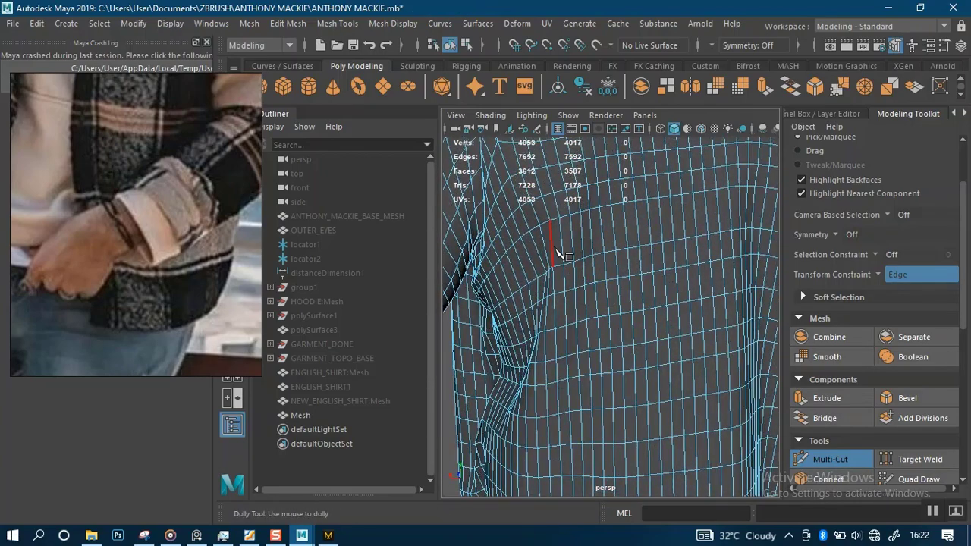
{"action": "key", "text": "q"}
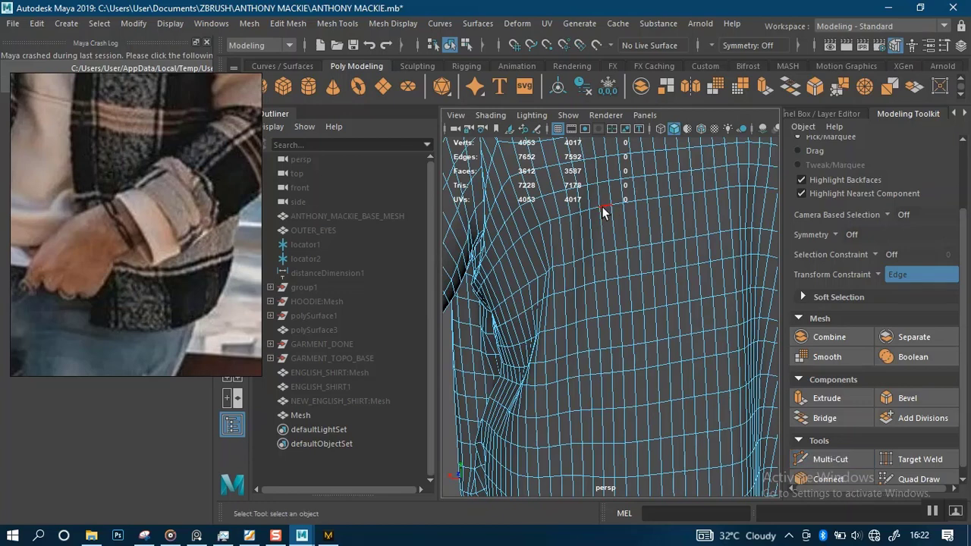
{"action": "double_click", "coordinate": [625, 201]}
{"action": "key", "text": "w"}
{"action": "left_click_drag", "start_coordinate": [661, 185], "coordinate": [661, 200]}
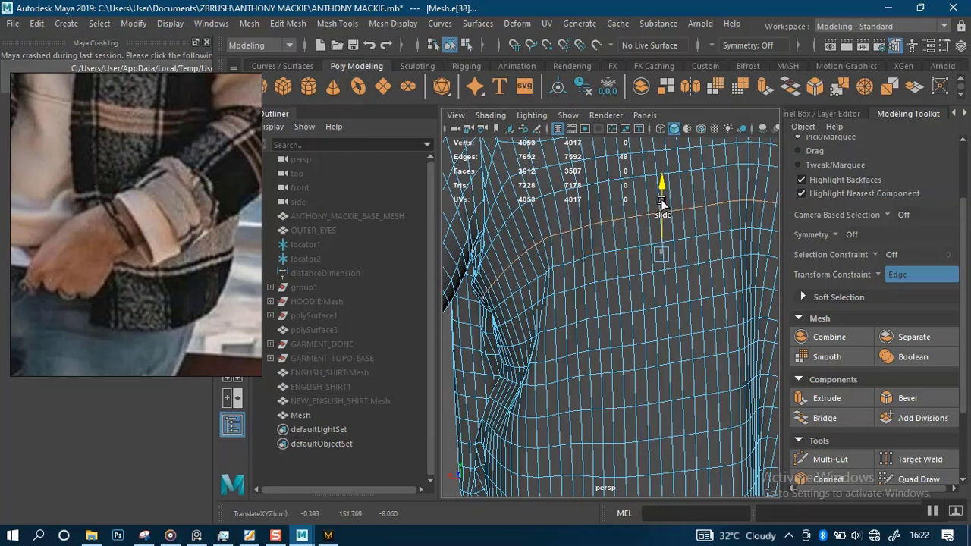
{"action": "double_click", "coordinate": [601, 185]}
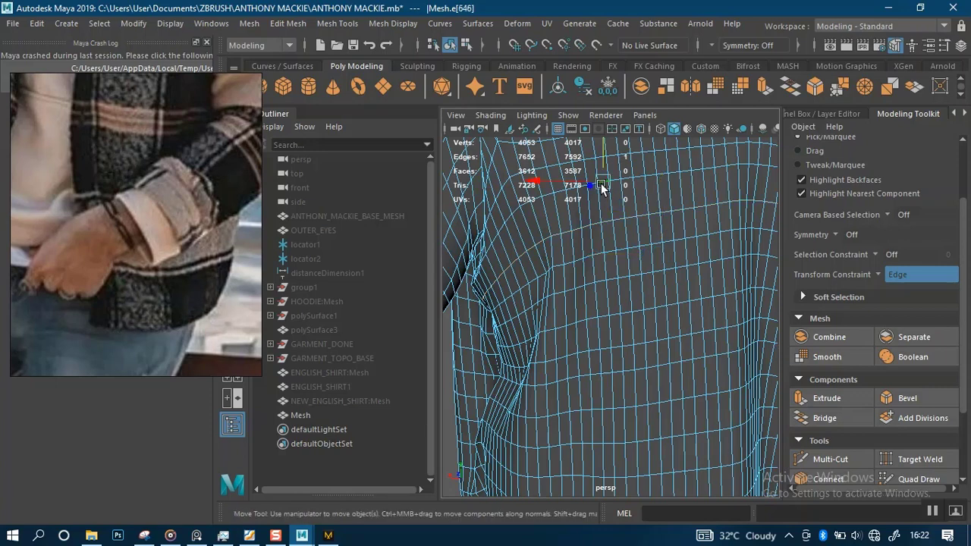
{"action": "left_click_drag", "start_coordinate": [647, 177], "coordinate": [648, 186]}
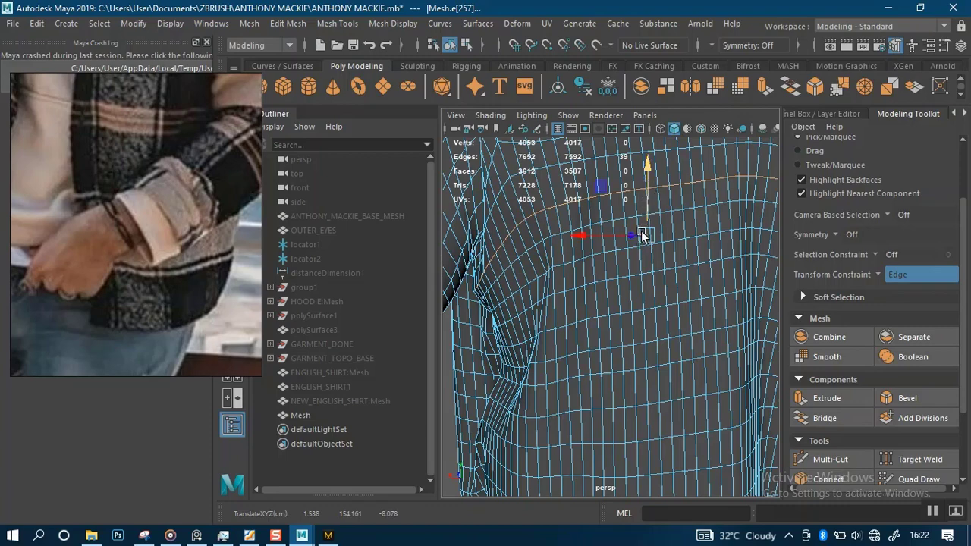
- Slide the next two horizontal edge loops further up the back slightly downward along the surface
{"action": "left_click_drag", "start_coordinate": [642, 235], "coordinate": [624, 316], "text": "alt"}
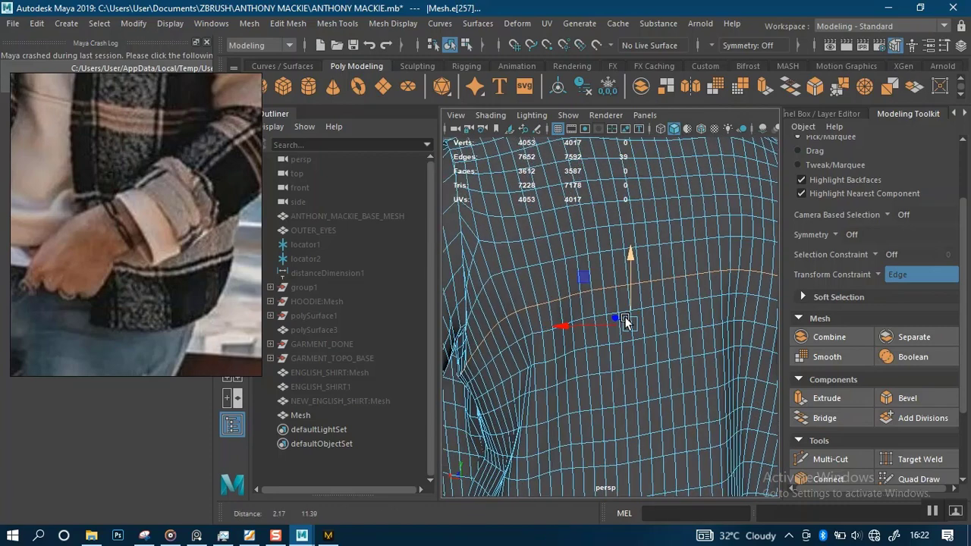
{"action": "double_click", "coordinate": [613, 243]}
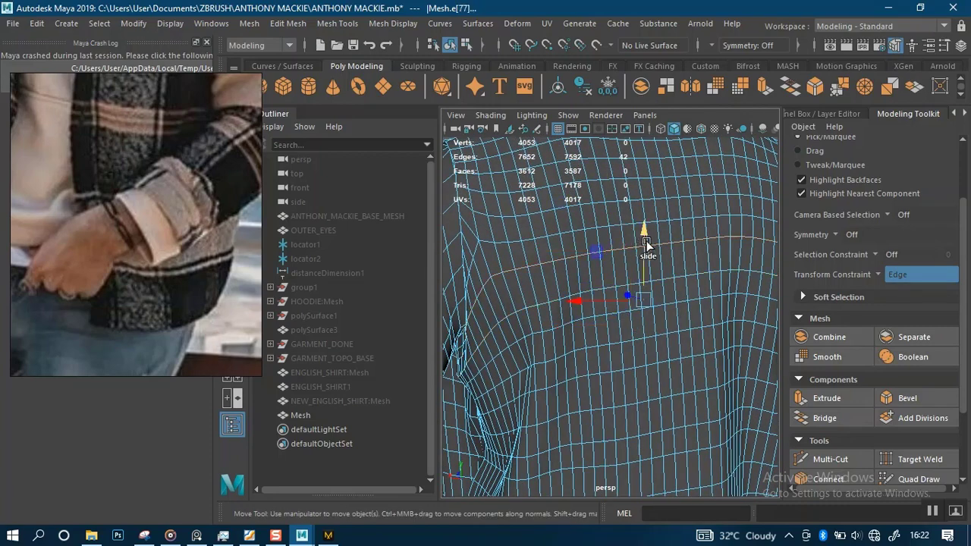
{"action": "left_click_drag", "start_coordinate": [646, 242], "coordinate": [644, 251]}
{"action": "double_click", "coordinate": [593, 225]}
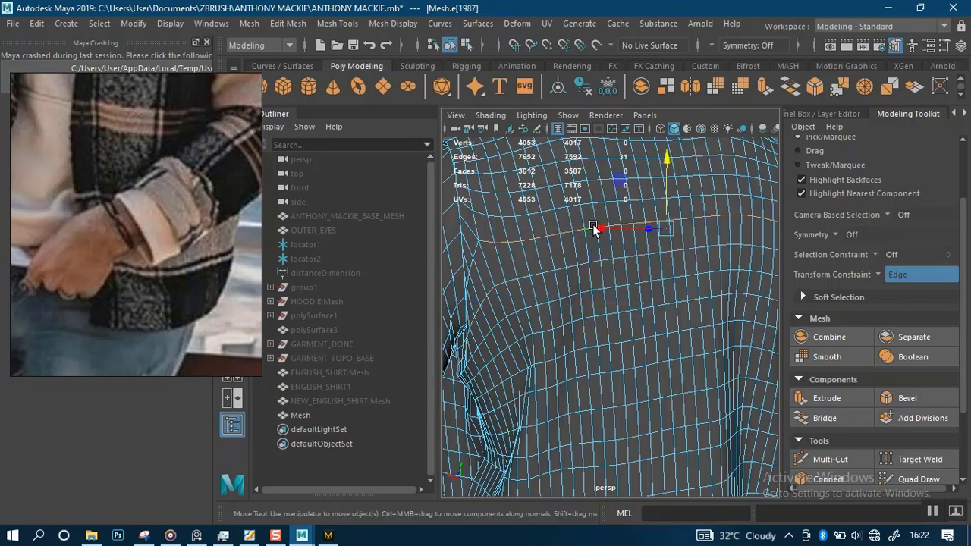
{"action": "left_click_drag", "start_coordinate": [667, 189], "coordinate": [663, 192]}
- Even out the spacing of the next two edge loops between the shoulder blades by sliding them slightly downward
{"action": "scroll", "coordinate": [642, 285], "scroll_direction": "down", "scroll_amount": 5}
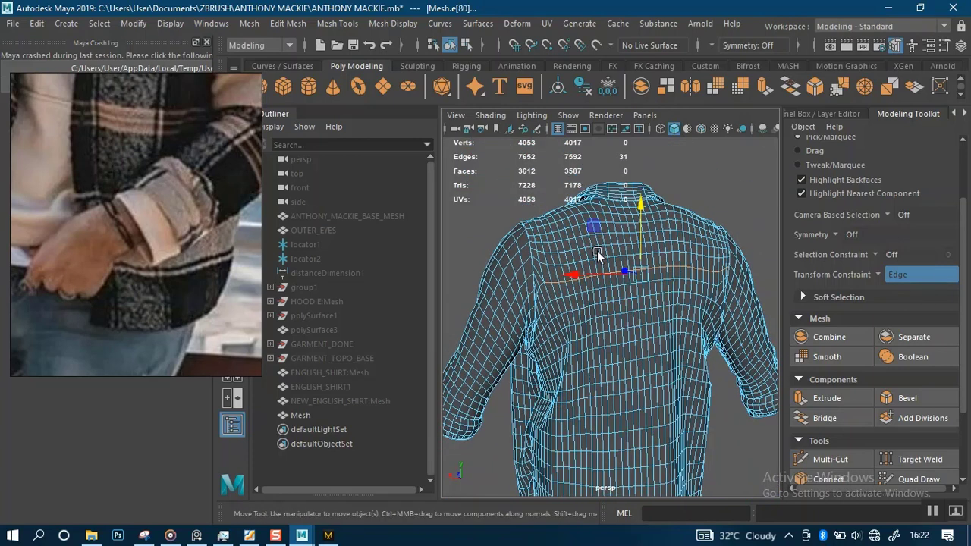
{"action": "scroll", "coordinate": [614, 289], "scroll_direction": "up", "scroll_amount": 6}
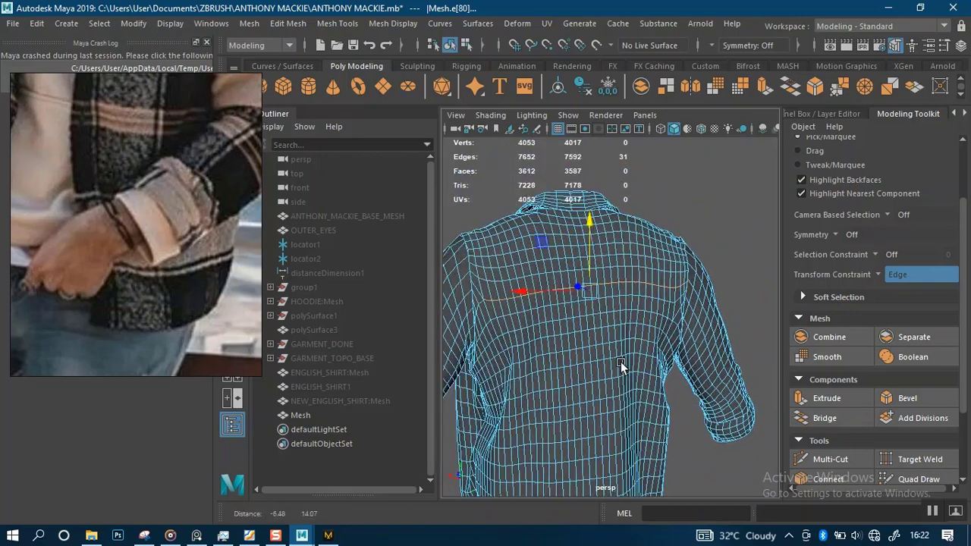
{"action": "left_click_drag", "start_coordinate": [582, 240], "coordinate": [675, 251]}
{"action": "double_click", "coordinate": [538, 242]}
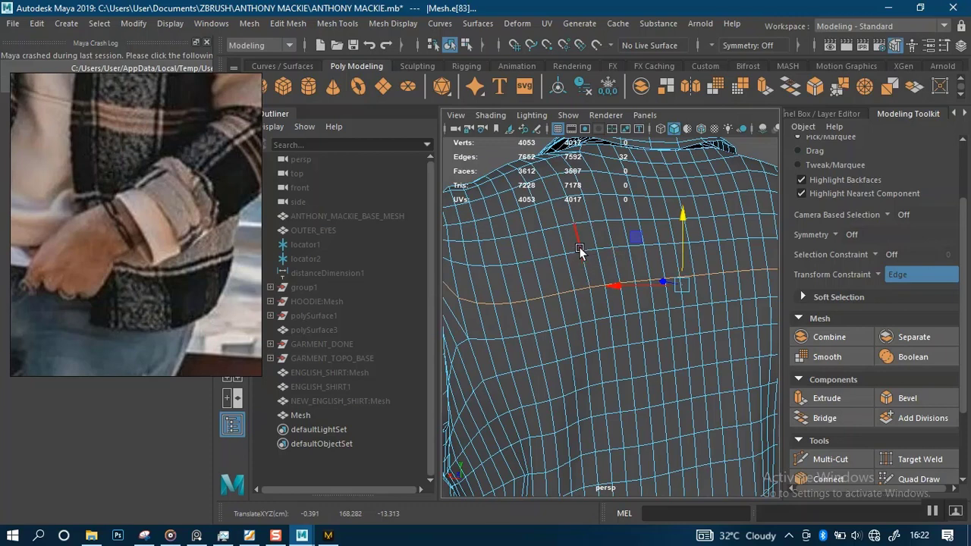
{"action": "left_click", "coordinate": [579, 252]}
{"action": "double_click", "coordinate": [574, 253]}
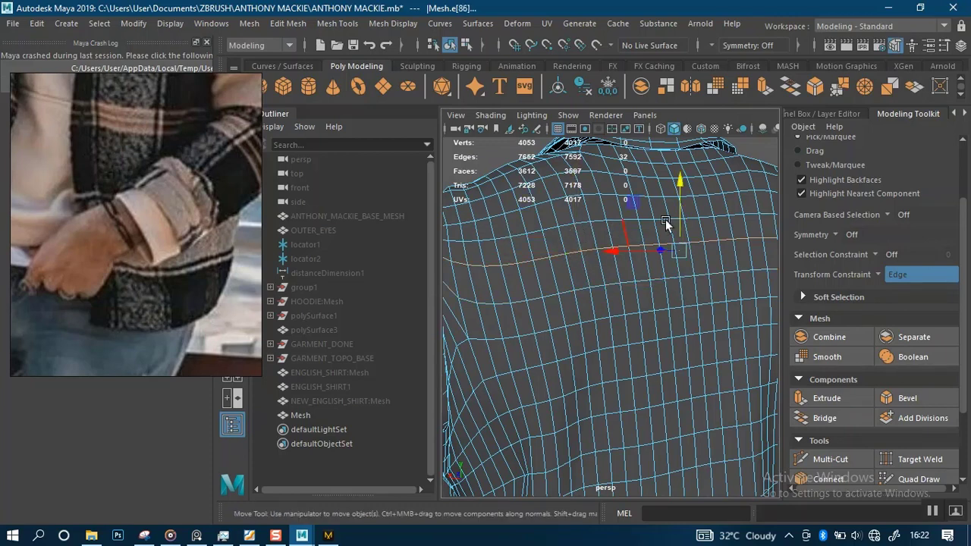
{"action": "left_click_drag", "start_coordinate": [677, 210], "coordinate": [679, 216]}
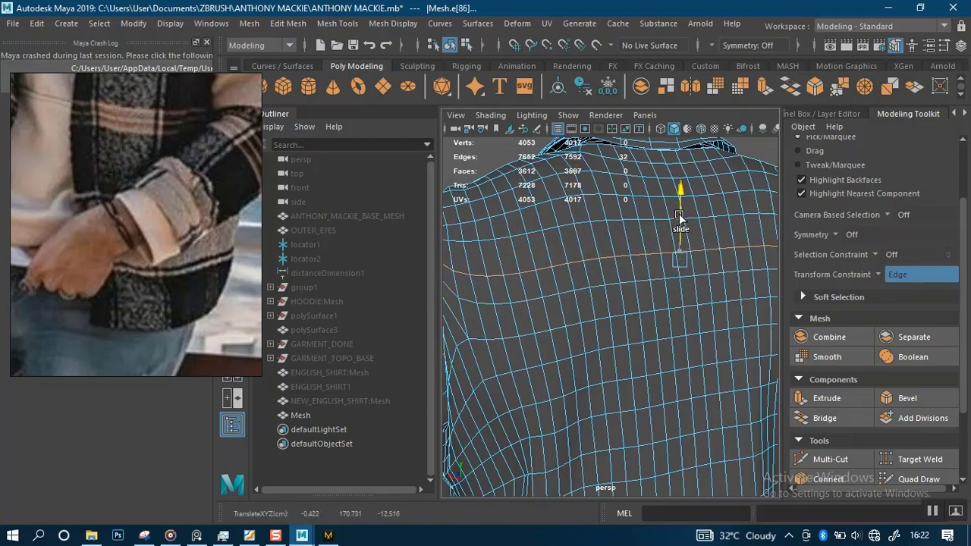
- Slide the remaining three horizontal edge loops below the collar slightly downward to space the upper back evenly
{"action": "double_click", "coordinate": [569, 221]}
{"action": "left_click_drag", "start_coordinate": [676, 192], "coordinate": [676, 192]}
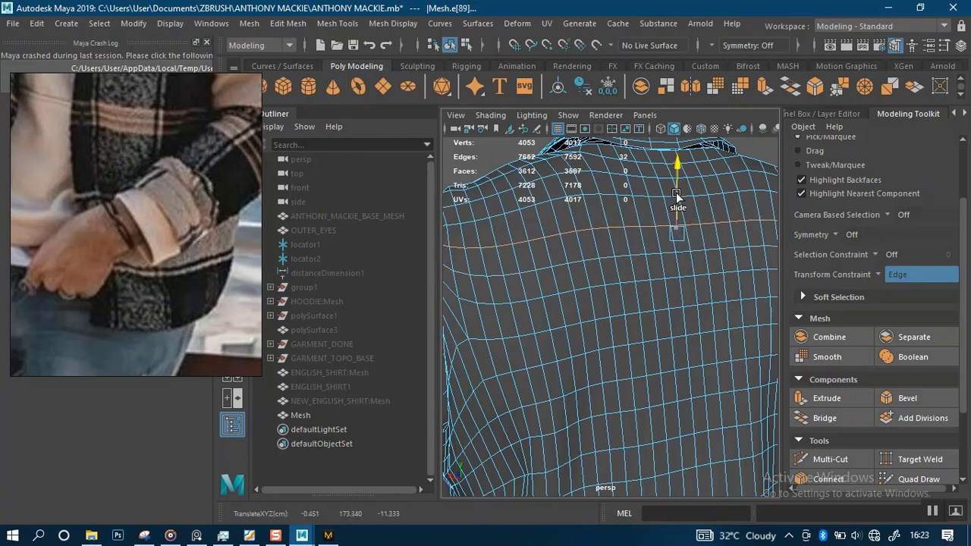
{"action": "double_click", "coordinate": [596, 193]}
{"action": "left_click_drag", "start_coordinate": [671, 177], "coordinate": [633, 290]}
{"action": "double_click", "coordinate": [596, 261]}
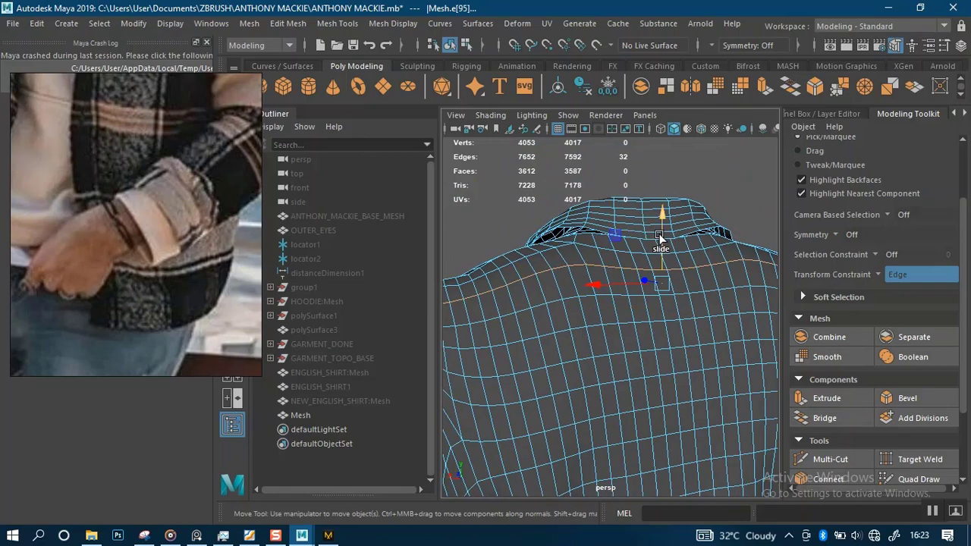
{"action": "left_click_drag", "start_coordinate": [660, 236], "coordinate": [661, 240]}
- Return the shirt to object mode, save the scene and select the whole shirt mesh from the front
{"action": "right_click_drag", "start_coordinate": [661, 239], "coordinate": [597, 217], "text": "alt"}
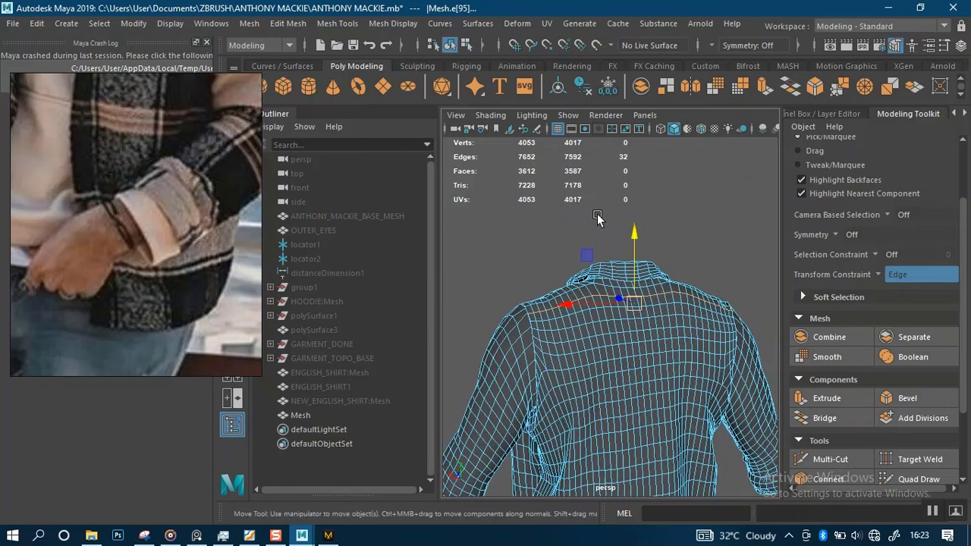
{"action": "left_click_drag", "start_coordinate": [598, 218], "coordinate": [595, 307], "text": "alt"}
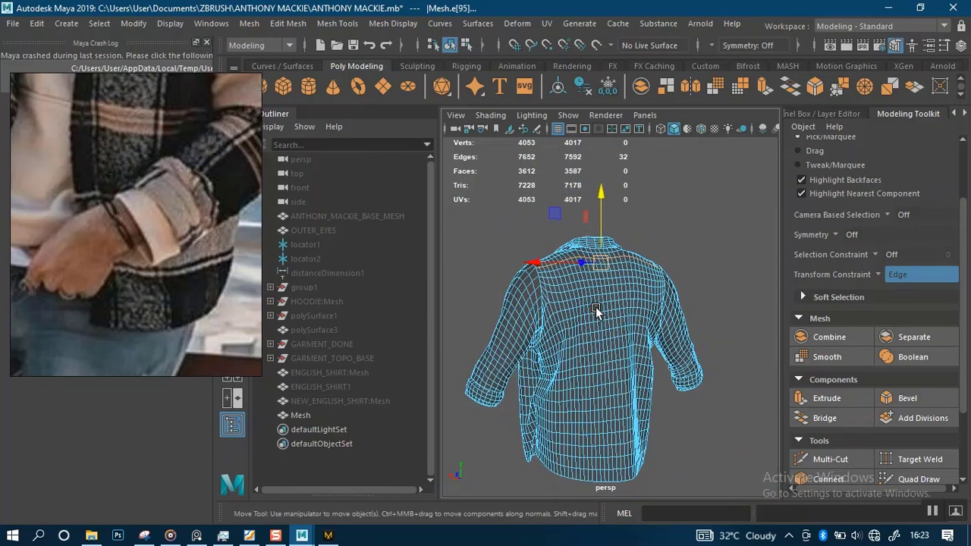
{"action": "left_click_drag", "start_coordinate": [564, 387], "coordinate": [583, 383], "text": "alt"}
{"action": "right_click_drag", "start_coordinate": [583, 383], "coordinate": [606, 418], "text": "alt"}
{"action": "right_click_drag", "start_coordinate": [588, 294], "coordinate": [660, 126]}
{"action": "left_click_drag", "start_coordinate": [586, 296], "coordinate": [714, 315], "text": "alt"}
{"action": "left_click", "coordinate": [645, 310]}
{"action": "left_click", "coordinate": [740, 240]}
{"action": "left_click_drag", "start_coordinate": [552, 305], "coordinate": [577, 308], "text": "alt"}
{"action": "left_click", "coordinate": [572, 308]}
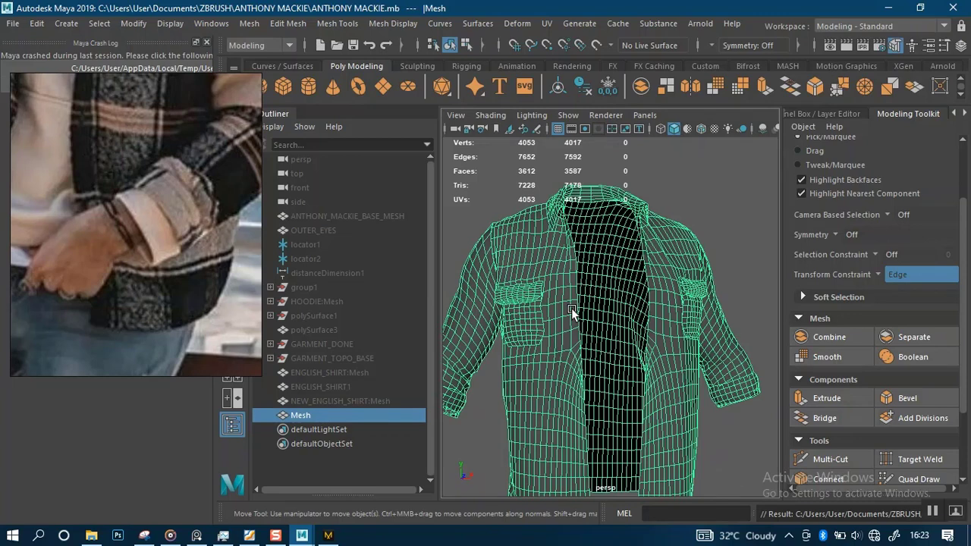
- Compare the shirt's smooth mesh preview with its unsmoothed display, then view the front smoothed and deselected
{"action": "left_click_drag", "start_coordinate": [640, 322], "coordinate": [640, 342], "text": "alt"}
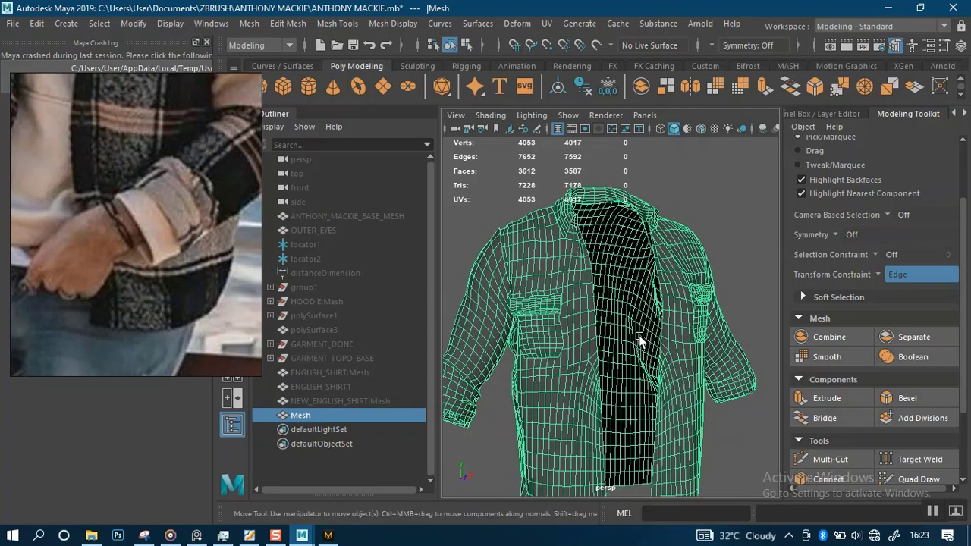
{"action": "key", "text": "3"}
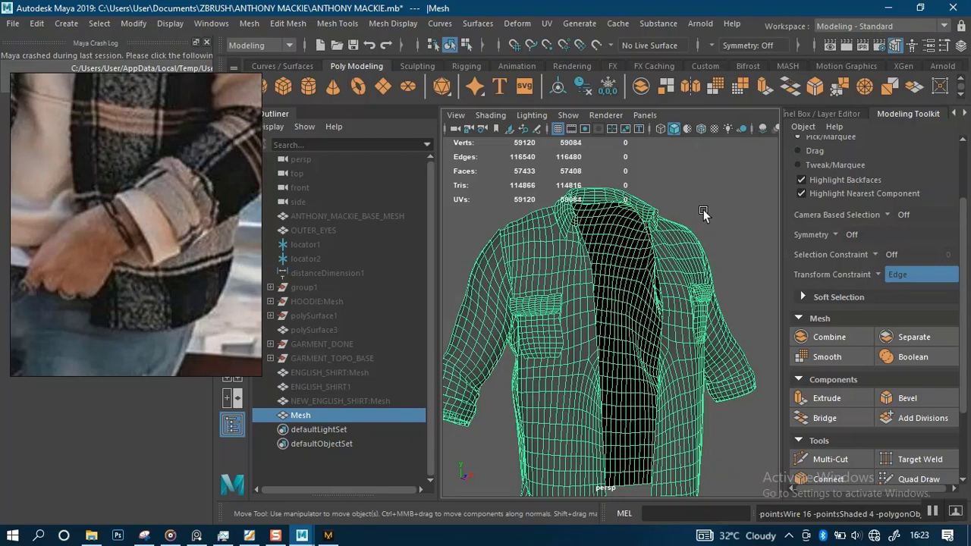
{"action": "scroll", "coordinate": [690, 265], "scroll_direction": "down", "scroll_amount": 3}
{"action": "left_click", "coordinate": [681, 255]}
{"action": "scroll", "coordinate": [596, 321], "scroll_direction": "up", "scroll_amount": 5}
{"action": "left_click_drag", "start_coordinate": [593, 321], "coordinate": [578, 274], "text": "alt"}
{"action": "left_click", "coordinate": [582, 286]}
{"action": "key", "text": "1"}
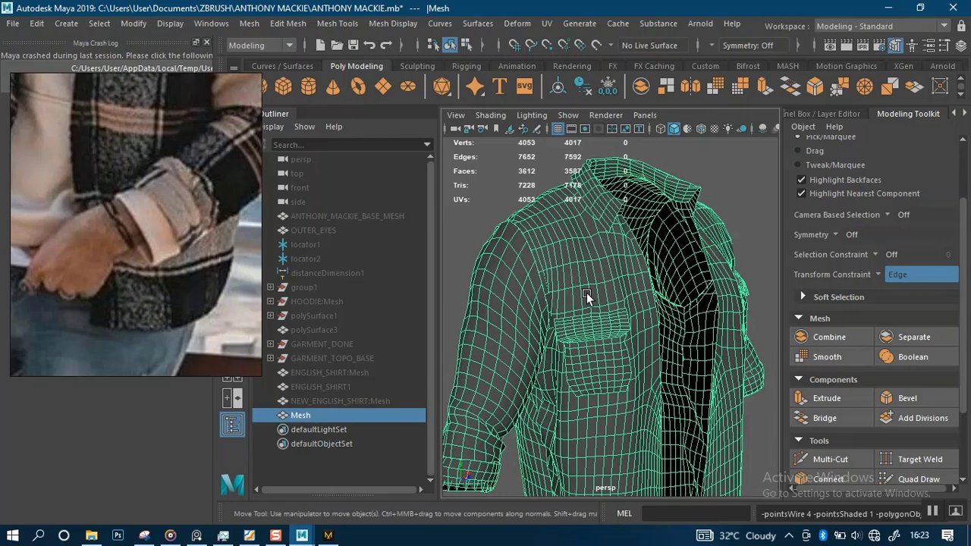
{"action": "key", "text": "3"}
{"action": "left_click", "coordinate": [492, 189]}
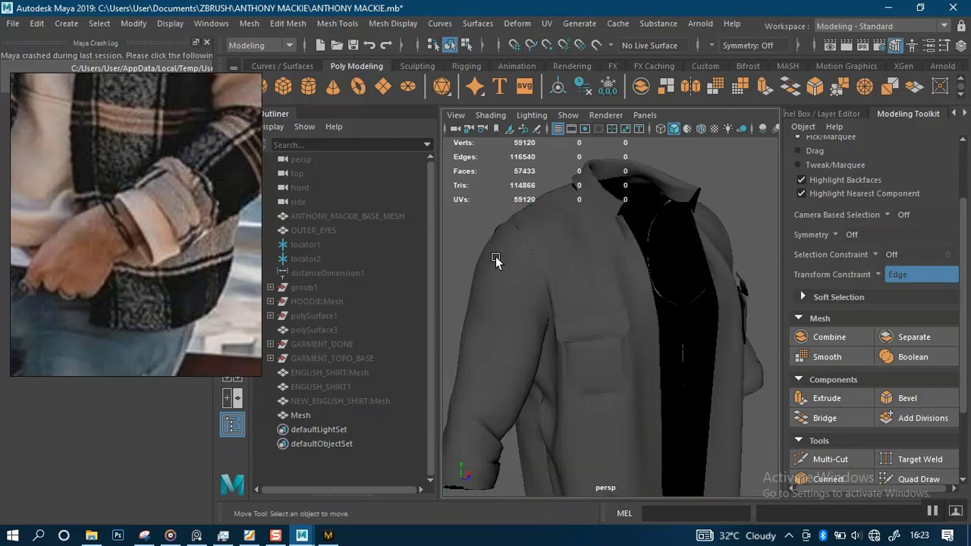
- Examine the armhole seam and sleeve up close in smooth preview, then switch the shirt back to unsmoothed display
{"action": "left_click_drag", "start_coordinate": [496, 261], "coordinate": [673, 307], "text": "alt"}
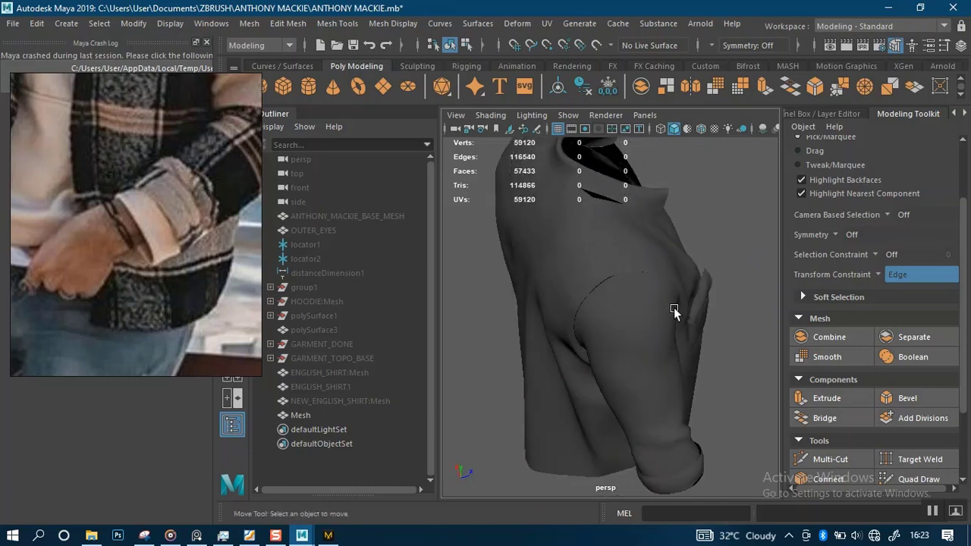
{"action": "right_click_drag", "start_coordinate": [673, 307], "coordinate": [691, 381], "text": "alt"}
{"action": "left_click_drag", "start_coordinate": [691, 381], "coordinate": [710, 304], "text": "alt"}
{"action": "right_click_drag", "start_coordinate": [711, 303], "coordinate": [667, 386], "text": "alt"}
{"action": "left_click_drag", "start_coordinate": [666, 386], "coordinate": [646, 360], "text": "alt"}
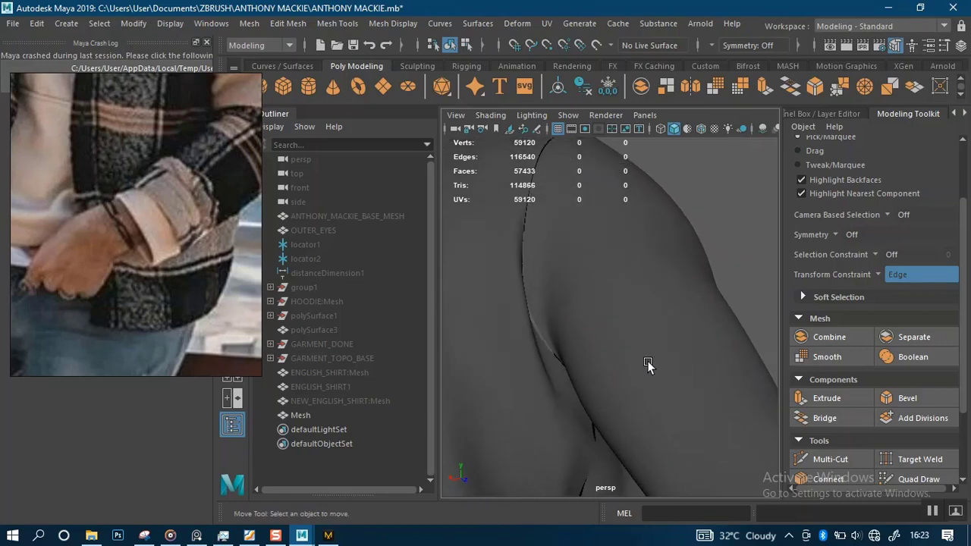
{"action": "left_click", "coordinate": [647, 361]}
{"action": "key", "text": "1"}
{"action": "left_click", "coordinate": [757, 305]}
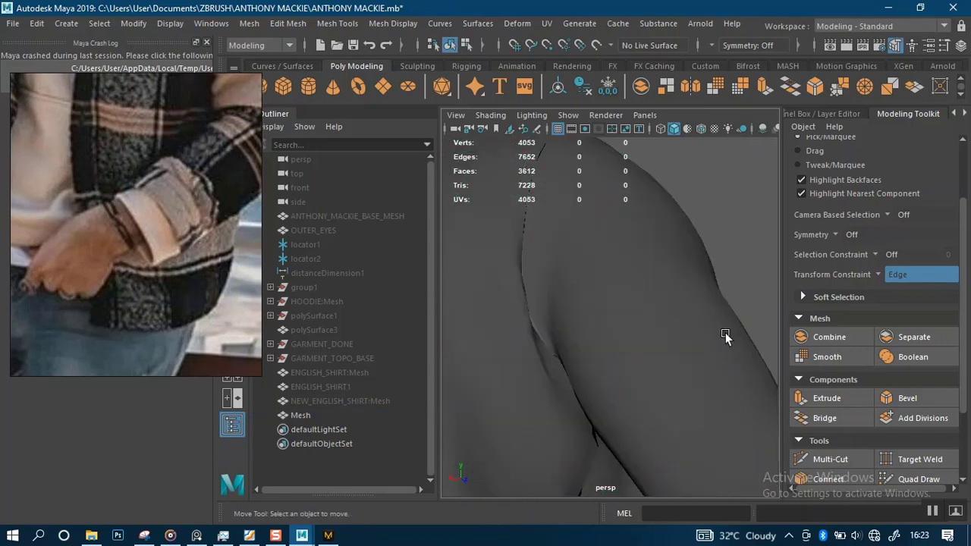
- Turn off the Edge transform constraint and move the stray vertex on the wearer's left shoulder seam onto its neighbour to close the gap
{"action": "right_click_drag", "start_coordinate": [725, 332], "coordinate": [647, 335], "text": "alt"}
{"action": "left_click_drag", "start_coordinate": [648, 334], "coordinate": [540, 358], "text": "alt"}
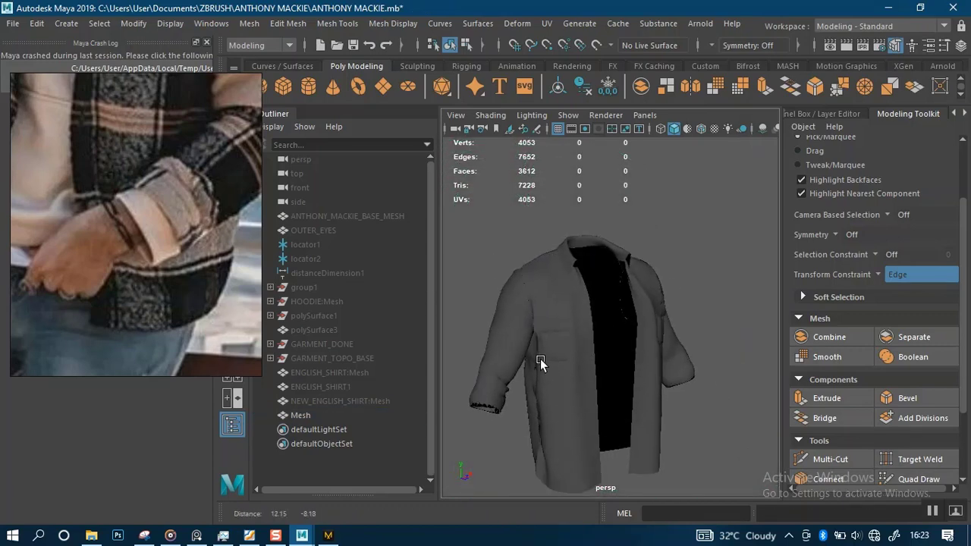
{"action": "scroll", "coordinate": [550, 353], "scroll_direction": "up", "scroll_amount": 3}
{"action": "left_click", "coordinate": [562, 398]}
{"action": "left_click_drag", "start_coordinate": [562, 398], "coordinate": [572, 326], "text": "alt"}
{"action": "right_click_drag", "start_coordinate": [571, 326], "coordinate": [662, 417], "text": "alt"}
{"action": "left_click_drag", "start_coordinate": [662, 417], "coordinate": [505, 380], "text": "alt"}
{"action": "right_click_drag", "start_coordinate": [504, 140], "coordinate": [446, 140]}
{"action": "left_click_drag", "start_coordinate": [488, 321], "coordinate": [567, 329], "text": "alt"}
{"action": "left_click", "coordinate": [568, 332]}
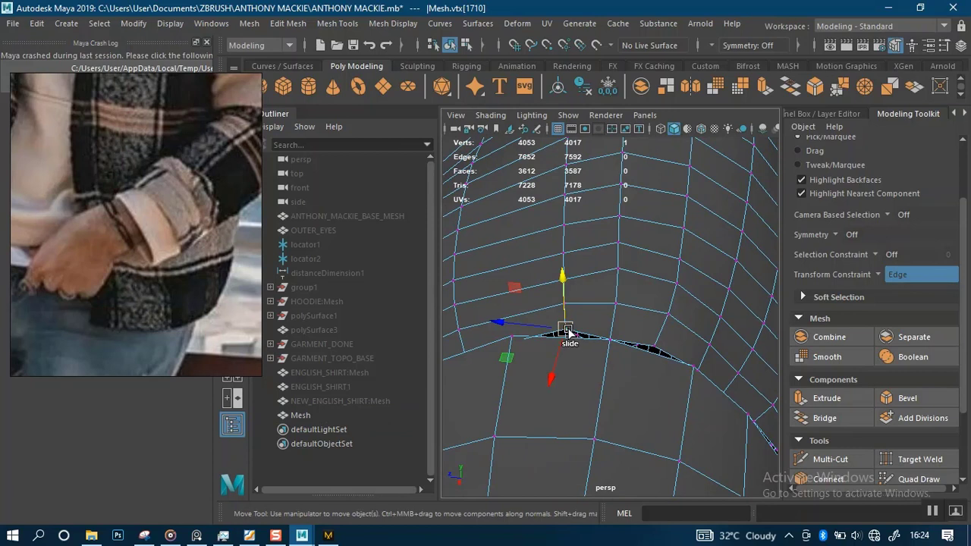
{"action": "left_click", "coordinate": [883, 285]}
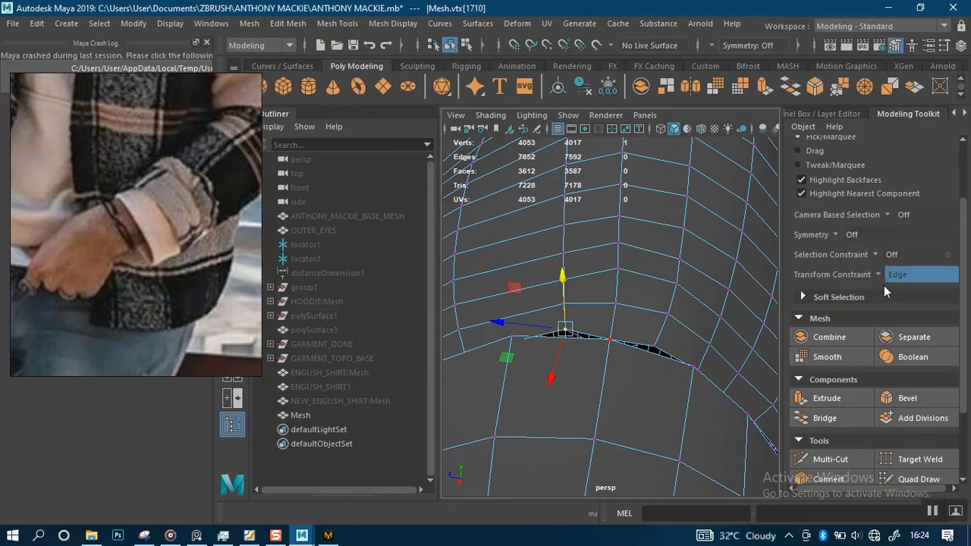
{"action": "left_click_drag", "start_coordinate": [562, 330], "coordinate": [514, 335]}
- Move the next loose vertex along the wearer's left shoulder seam to line it up with the sleeve edge
{"action": "left_click", "coordinate": [656, 347]}
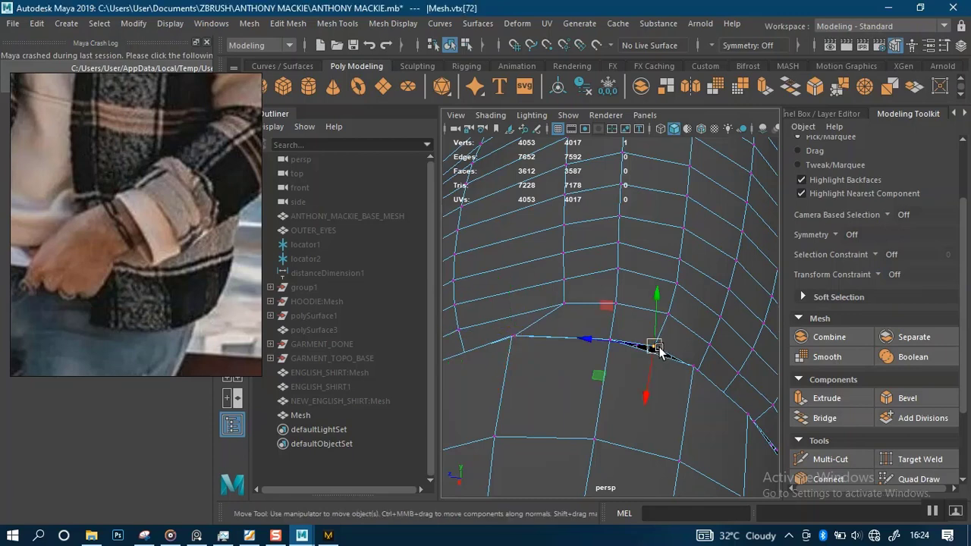
{"action": "left_click_drag", "start_coordinate": [663, 380], "coordinate": [596, 379], "text": "alt"}
{"action": "left_click_drag", "start_coordinate": [591, 359], "coordinate": [612, 286], "text": "alt"}
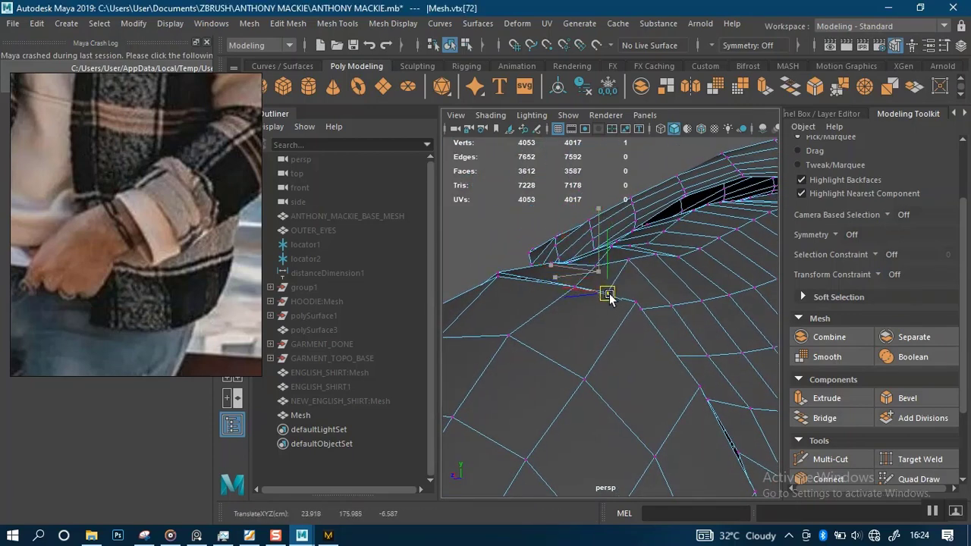
{"action": "left_click_drag", "start_coordinate": [660, 332], "coordinate": [685, 354], "text": "alt"}
{"action": "scroll", "coordinate": [685, 351], "scroll_direction": "down", "scroll_amount": 5}
{"action": "left_click_drag", "start_coordinate": [594, 332], "coordinate": [798, 331], "text": "alt"}
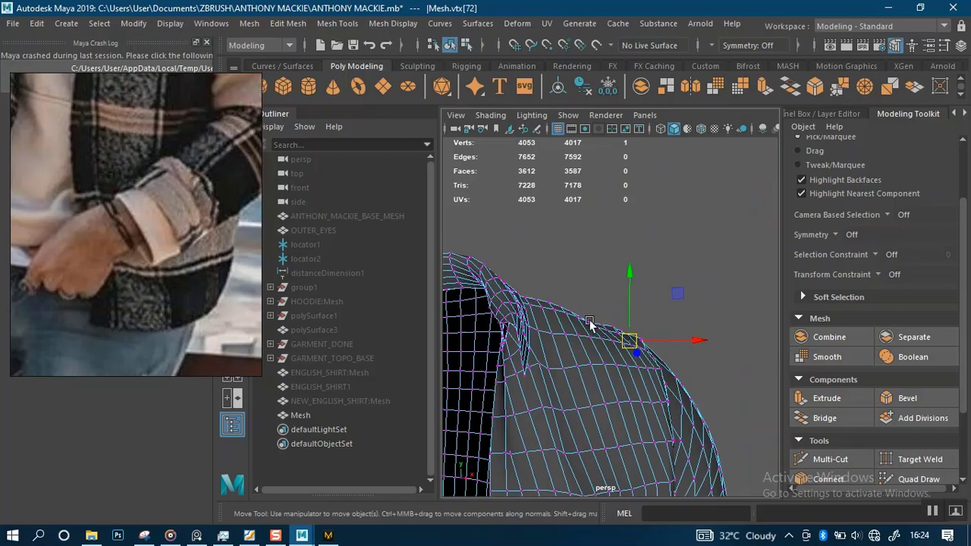
- Move the loose vertex at the top of the wearer's right shoulder seam onto the adjacent seam vertex
{"action": "middle_click_drag", "start_coordinate": [589, 323], "coordinate": [756, 253], "text": "alt"}
{"action": "left_click_drag", "start_coordinate": [756, 253], "coordinate": [696, 276], "text": "alt"}
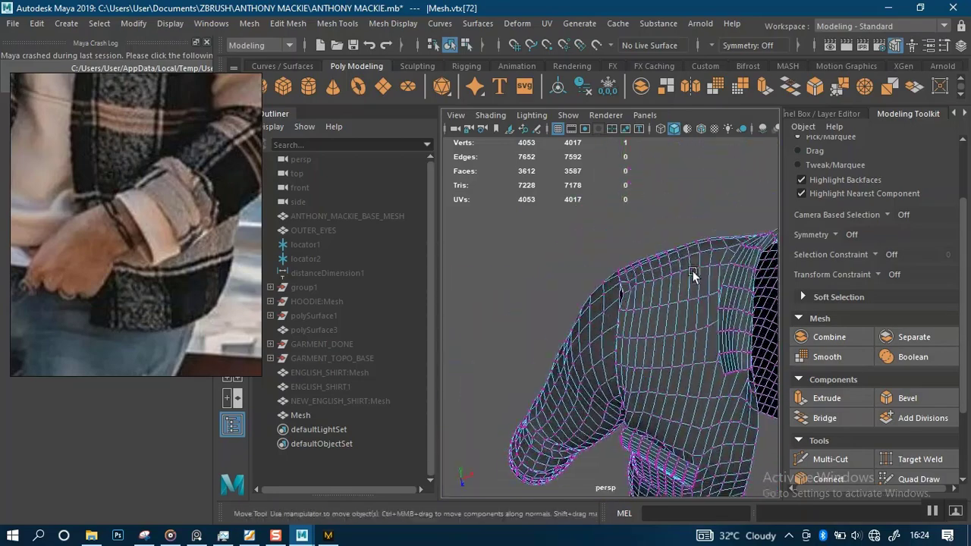
{"action": "scroll", "coordinate": [685, 381], "scroll_direction": "up", "scroll_amount": 5}
{"action": "left_click_drag", "start_coordinate": [685, 381], "coordinate": [594, 322], "text": "alt"}
{"action": "left_click", "coordinate": [594, 377]}
{"action": "middle_click_drag", "start_coordinate": [593, 322], "coordinate": [591, 162], "text": "alt"}
{"action": "scroll", "coordinate": [592, 162], "scroll_direction": "down", "scroll_amount": 6}
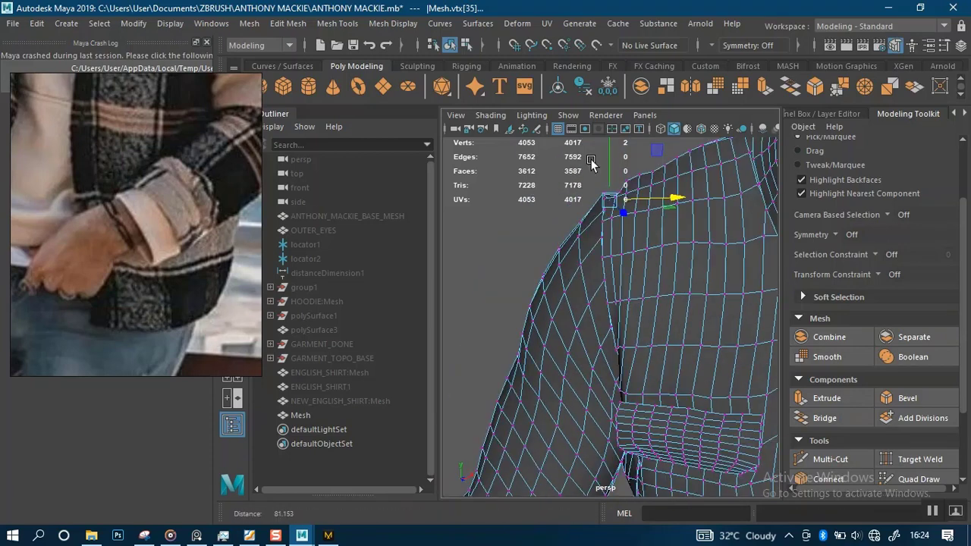
{"action": "left_click_drag", "start_coordinate": [609, 370], "coordinate": [604, 339], "text": "alt"}
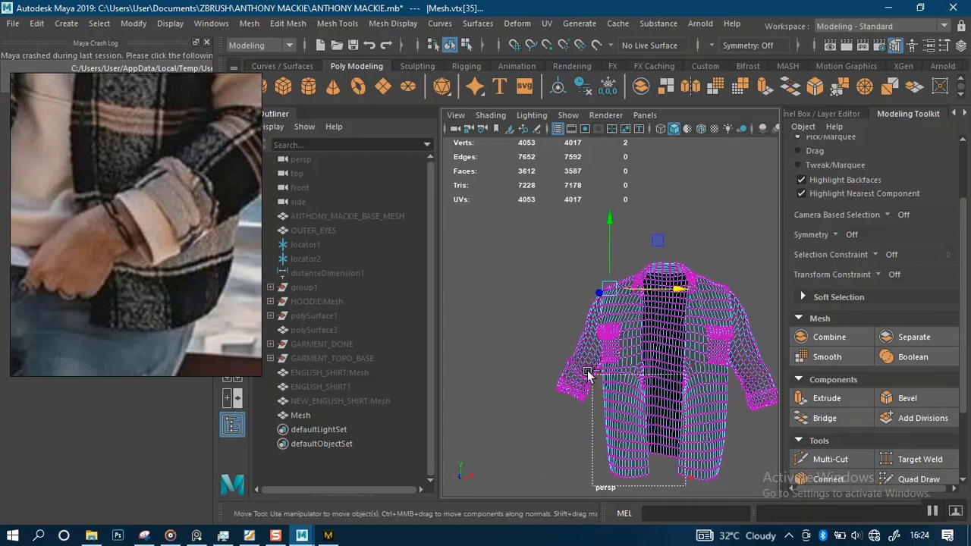
{"action": "left_click_drag", "start_coordinate": [574, 249], "coordinate": [622, 262], "text": "alt"}
{"action": "scroll", "coordinate": [622, 262], "scroll_direction": "up", "scroll_amount": 10}
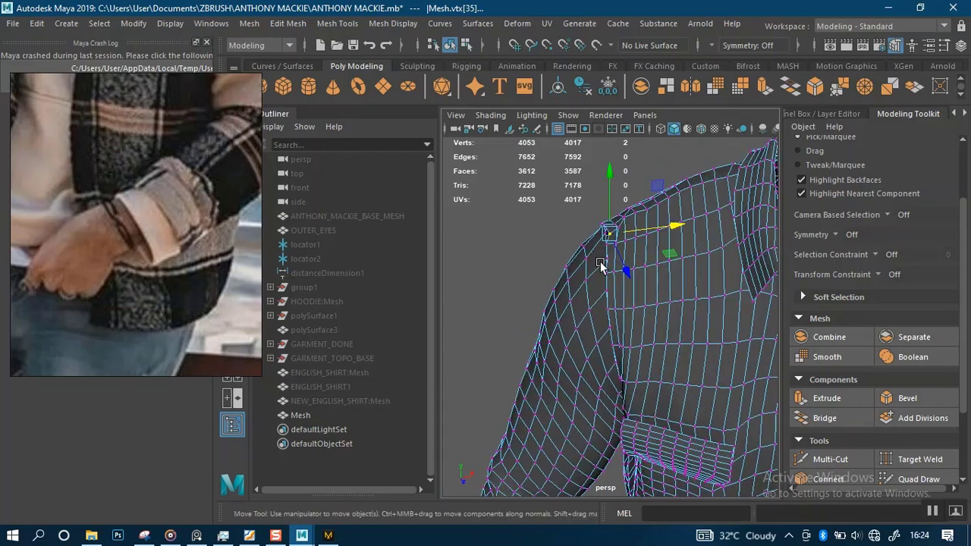
{"action": "left_click_drag", "start_coordinate": [621, 398], "coordinate": [674, 362], "text": "alt"}
{"action": "left_click_drag", "start_coordinate": [583, 363], "coordinate": [643, 338]}
{"action": "left_click", "coordinate": [643, 332]}
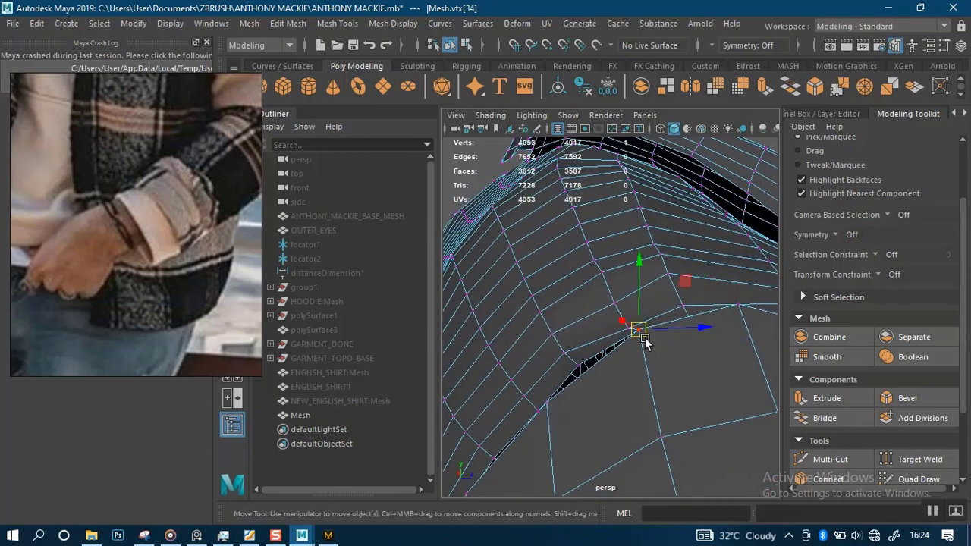
- Adjust the neighbouring vertices along the wearer's right shoulder seam to close the remaining gap, undoing a misplaced move
{"action": "left_click", "coordinate": [579, 366]}
{"action": "left_click_drag", "start_coordinate": [579, 366], "coordinate": [587, 378]}
{"action": "left_click_drag", "start_coordinate": [664, 357], "coordinate": [581, 365], "text": "alt"}
{"action": "left_click", "coordinate": [688, 337]}
{"action": "middle_click_drag", "start_coordinate": [581, 366], "coordinate": [692, 303], "text": "alt"}
{"action": "left_click_drag", "start_coordinate": [693, 305], "coordinate": [705, 265]}
{"action": "left_click", "coordinate": [547, 315]}
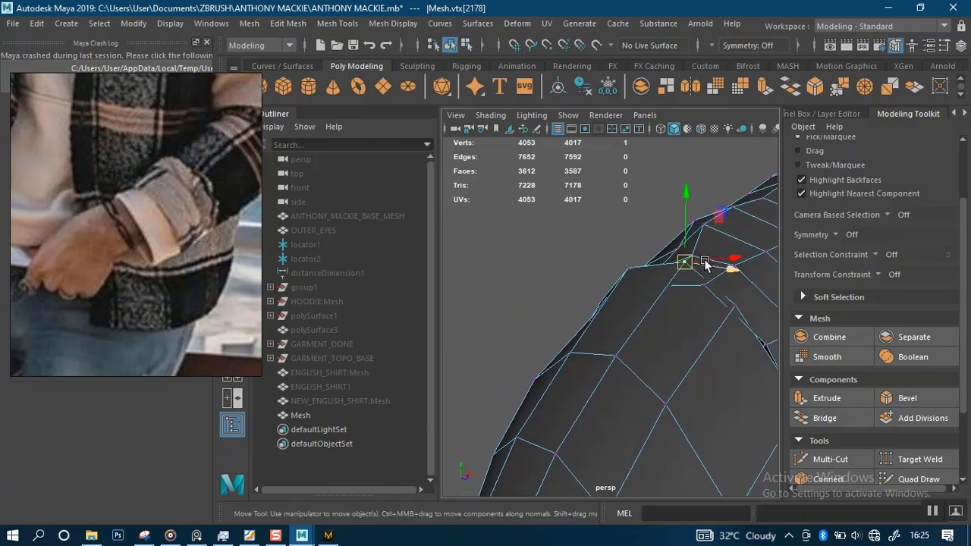
{"action": "key", "text": "ctrl+z"}
{"action": "left_click_drag", "start_coordinate": [670, 203], "coordinate": [667, 217]}
- Return the shirt from vertex editing to object mode and select the whole mesh
{"action": "left_click_drag", "start_coordinate": [753, 260], "coordinate": [691, 299], "text": "alt"}
{"action": "right_click_drag", "start_coordinate": [691, 299], "coordinate": [657, 244], "text": "alt"}
{"action": "left_click", "coordinate": [656, 208]}
{"action": "middle_click_drag", "start_coordinate": [665, 310], "coordinate": [598, 301], "text": "alt"}
{"action": "right_click_drag", "start_coordinate": [597, 302], "coordinate": [589, 277], "text": "alt"}
{"action": "left_click_drag", "start_coordinate": [589, 278], "coordinate": [598, 239], "text": "alt"}
{"action": "right_click_drag", "start_coordinate": [693, 278], "coordinate": [732, 121]}
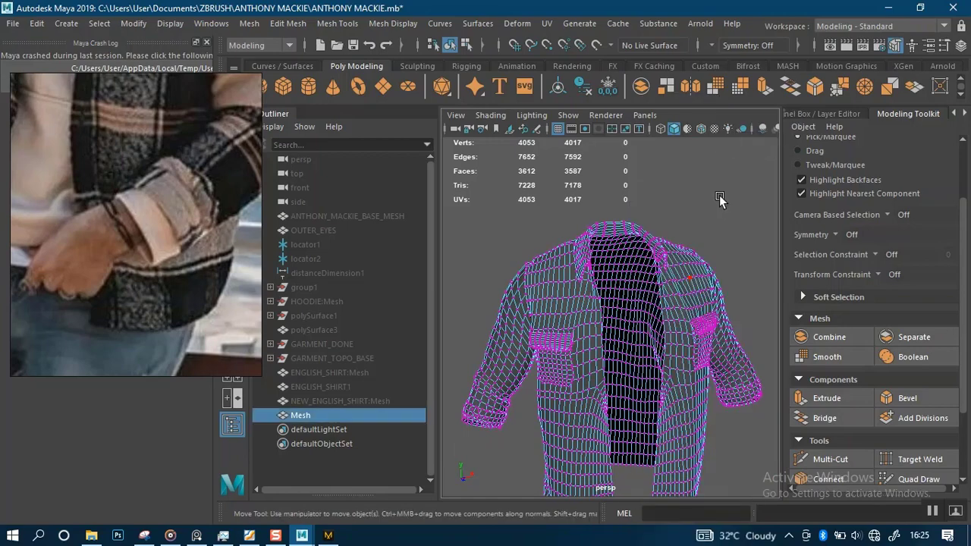
{"action": "left_click", "coordinate": [719, 197]}
{"action": "middle_click_drag", "start_coordinate": [664, 349], "coordinate": [636, 332], "text": "alt"}
{"action": "left_click", "coordinate": [652, 313]}
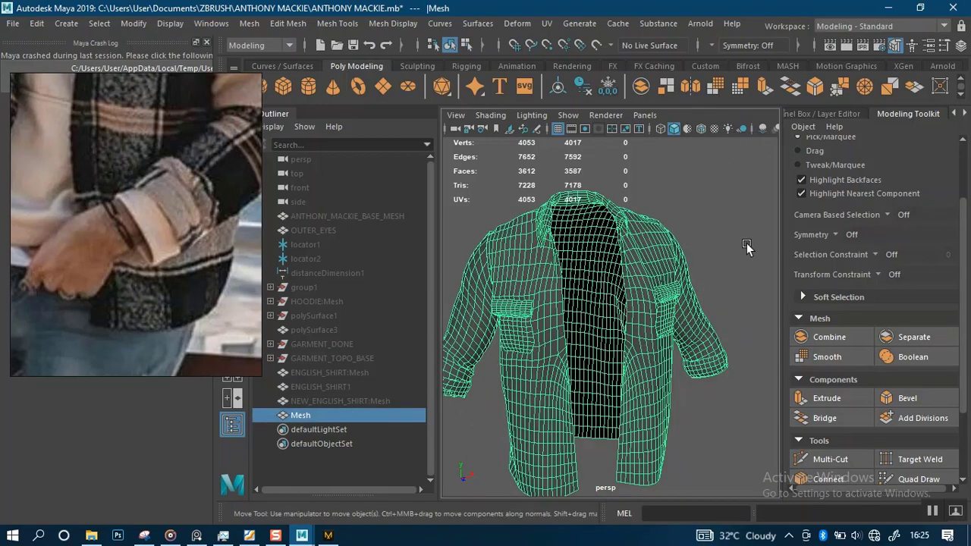
- Check the shirt's front deselected, reselect the mesh and save the scene
{"action": "left_click_drag", "start_coordinate": [670, 265], "coordinate": [721, 232], "text": "alt"}
{"action": "left_click", "coordinate": [721, 232]}
{"action": "left_click_drag", "start_coordinate": [531, 331], "coordinate": [552, 320], "text": "alt"}
{"action": "left_click", "coordinate": [528, 321]}
{"action": "key", "text": "ctrl+s"}
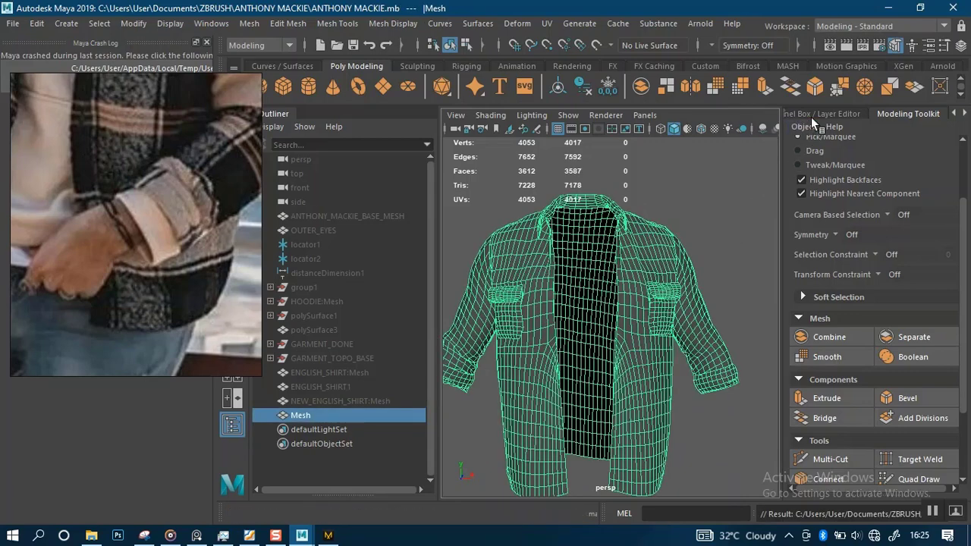
- Undock the Maya Crash Log panel, park it below the outliner and move the reference photo aside
{"action": "right_click_drag", "start_coordinate": [176, 224], "coordinate": [577, 245]}
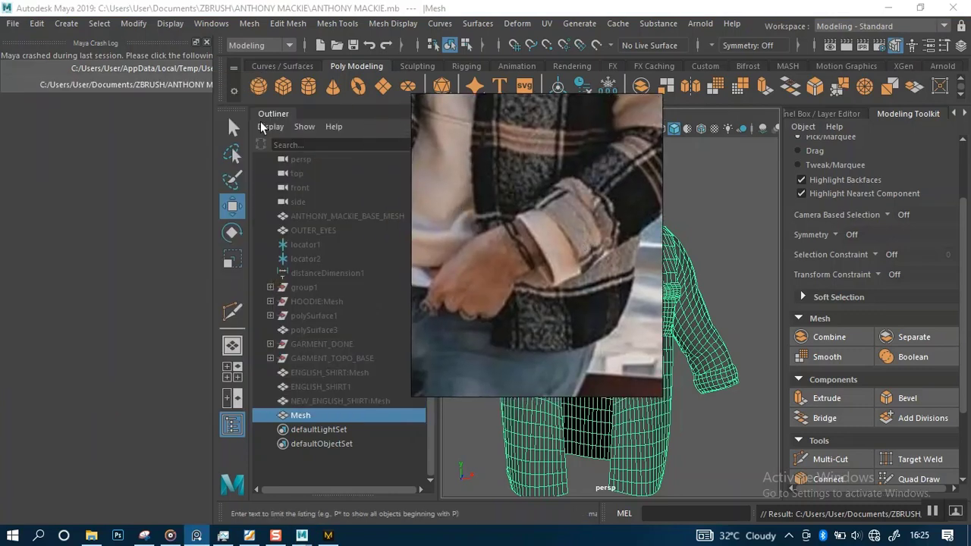
{"action": "left_click", "coordinate": [196, 43]}
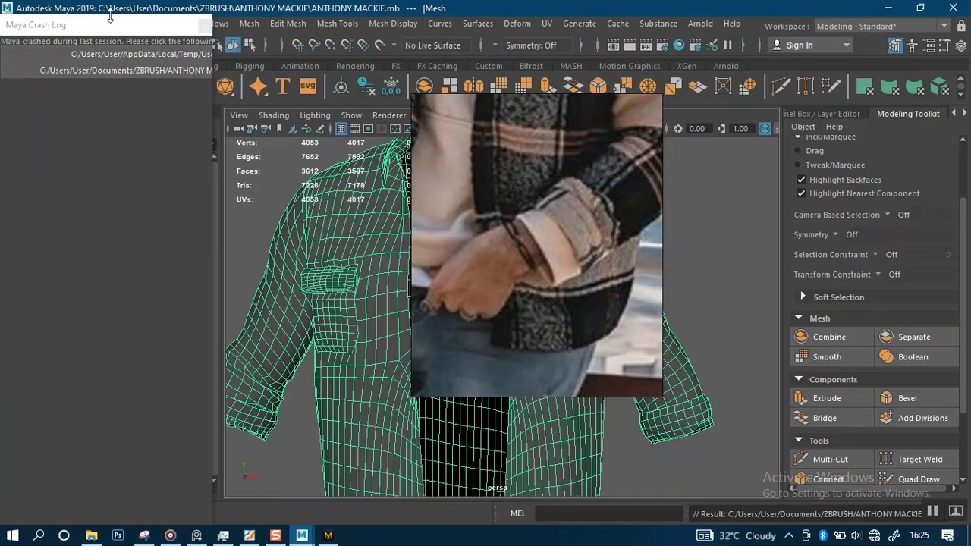
{"action": "left_click_drag", "start_coordinate": [110, 17], "coordinate": [107, 510]}
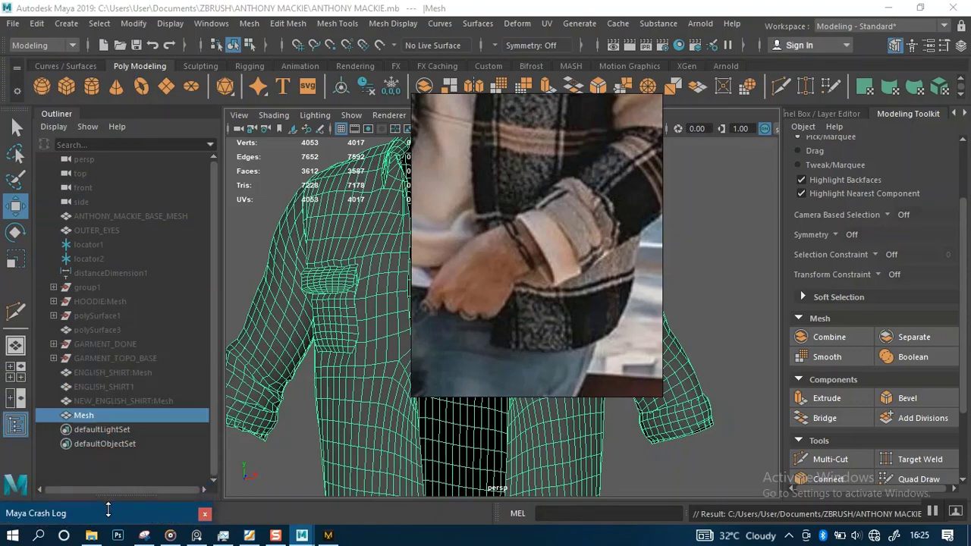
{"action": "right_click_drag", "start_coordinate": [534, 318], "coordinate": [139, 365]}
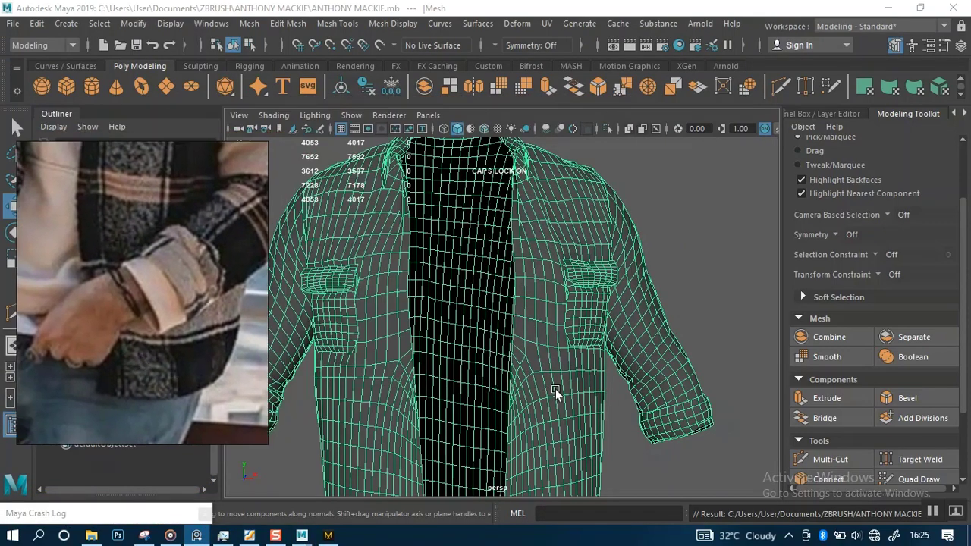
- Inspect the shaded shirt from the front without its selection wireframe, reselect it and save the scene again
{"action": "right_click_drag", "start_coordinate": [555, 390], "coordinate": [489, 365], "text": "alt"}
{"action": "middle_click_drag", "start_coordinate": [490, 348], "coordinate": [538, 334], "text": "alt"}
{"action": "right_click_drag", "start_coordinate": [538, 333], "coordinate": [705, 244], "text": "alt"}
{"action": "left_click", "coordinate": [709, 239]}
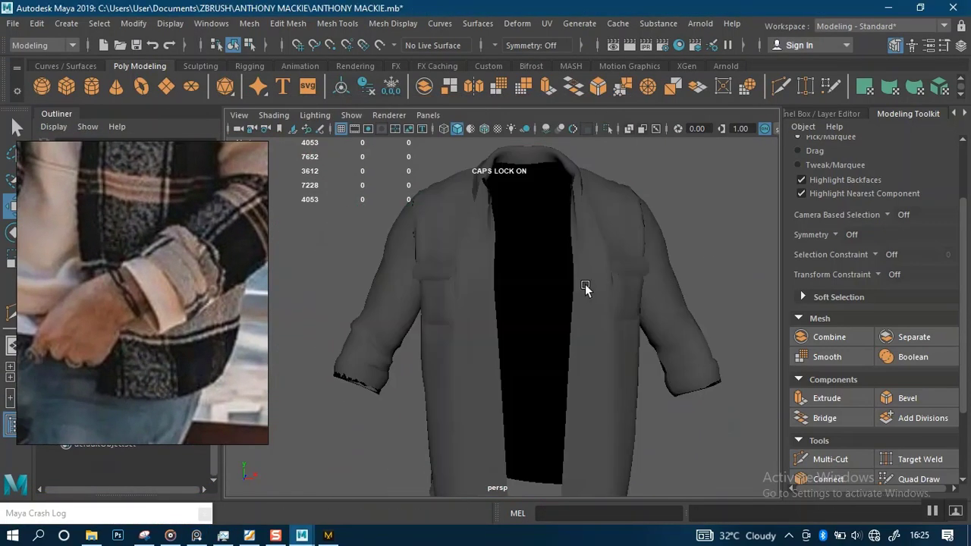
{"action": "left_click_drag", "start_coordinate": [584, 286], "coordinate": [455, 321], "text": "alt"}
{"action": "left_click", "coordinate": [481, 331]}
{"action": "left_click", "coordinate": [701, 216]}
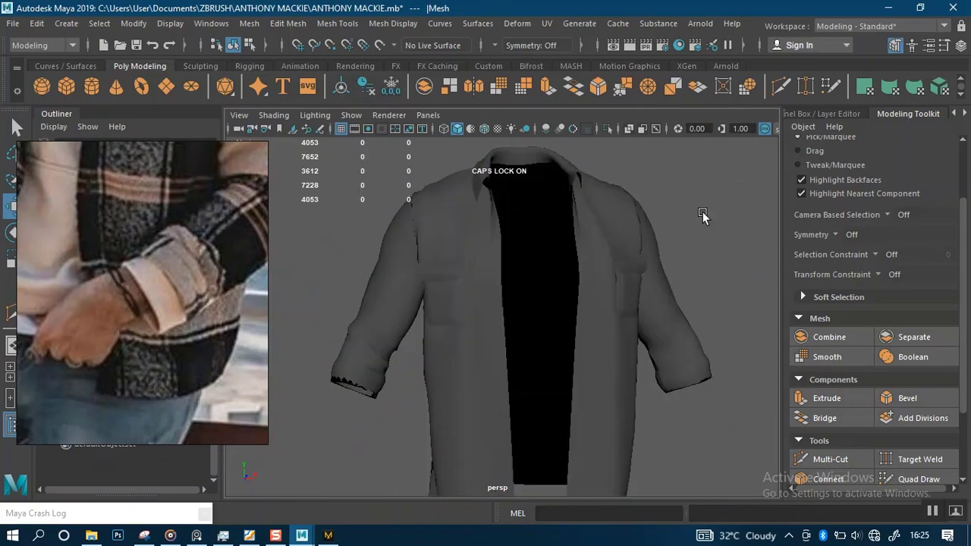
{"action": "left_click", "coordinate": [559, 281]}
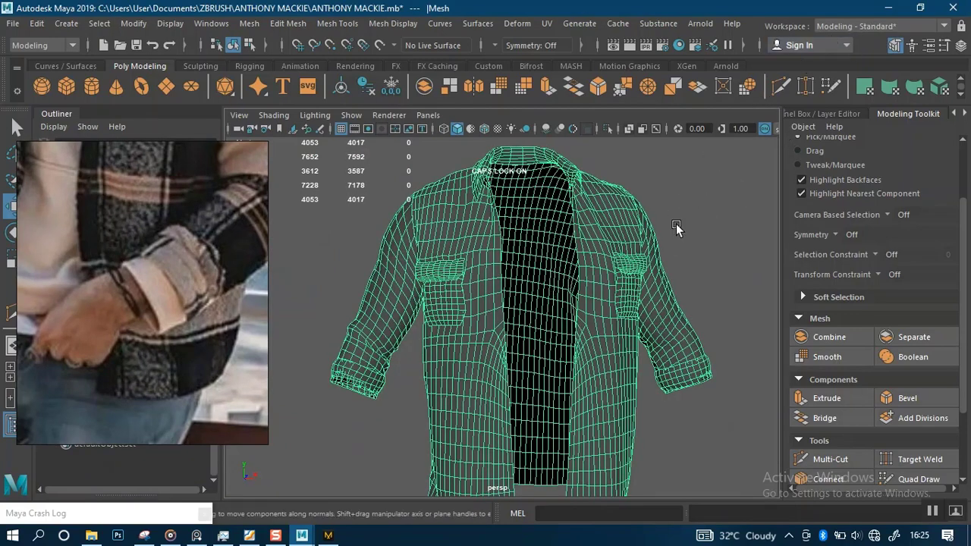
{"action": "key", "text": "ctrl+s"}
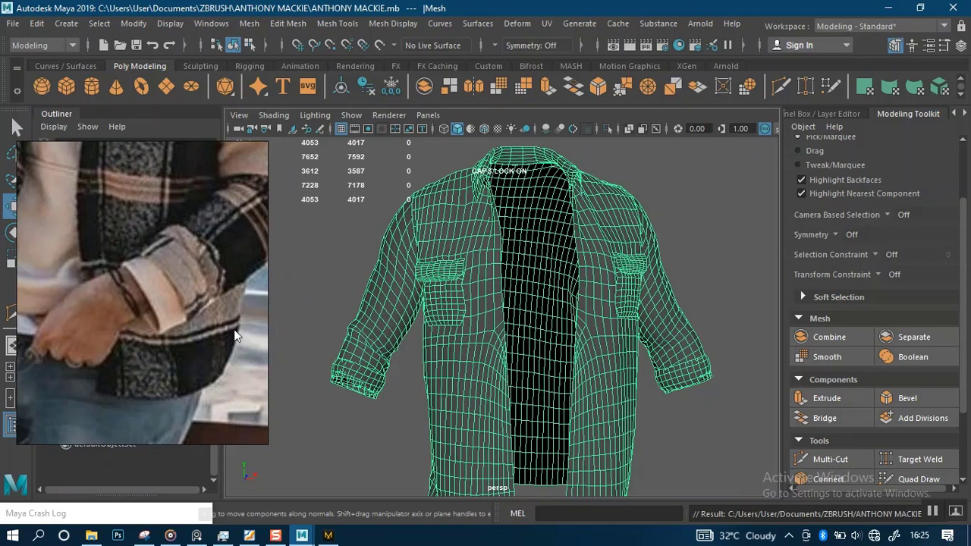
- Duplicate the shirt mesh, hide the original Mesh and select the duplicate
{"action": "key", "text": "ctrl+d"}
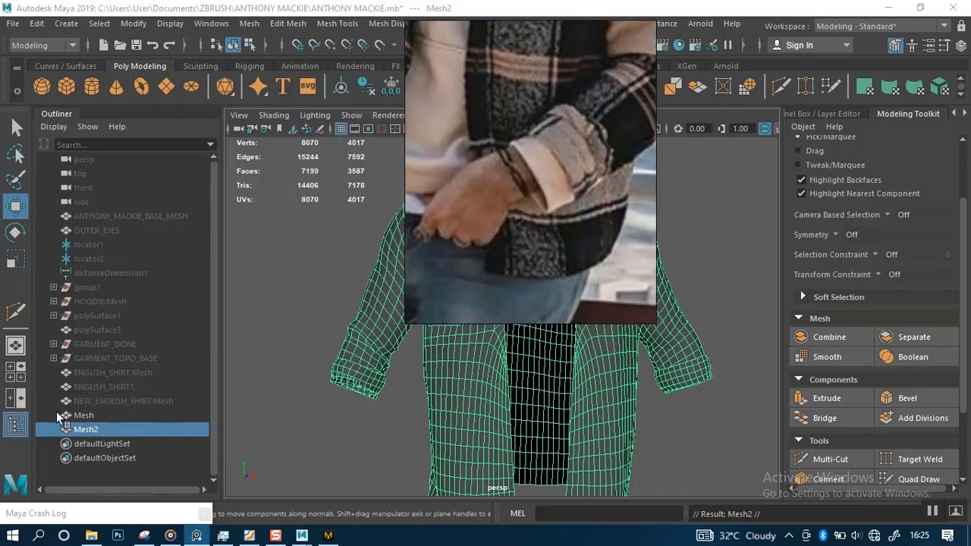
{"action": "left_click", "coordinate": [76, 418]}
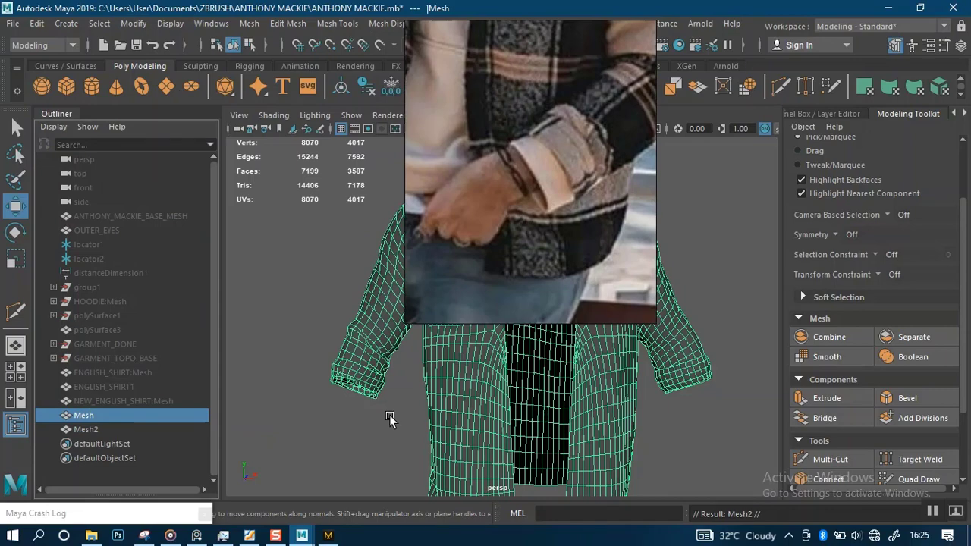
{"action": "key", "text": "ctrl+h"}
{"action": "left_click", "coordinate": [107, 429]}
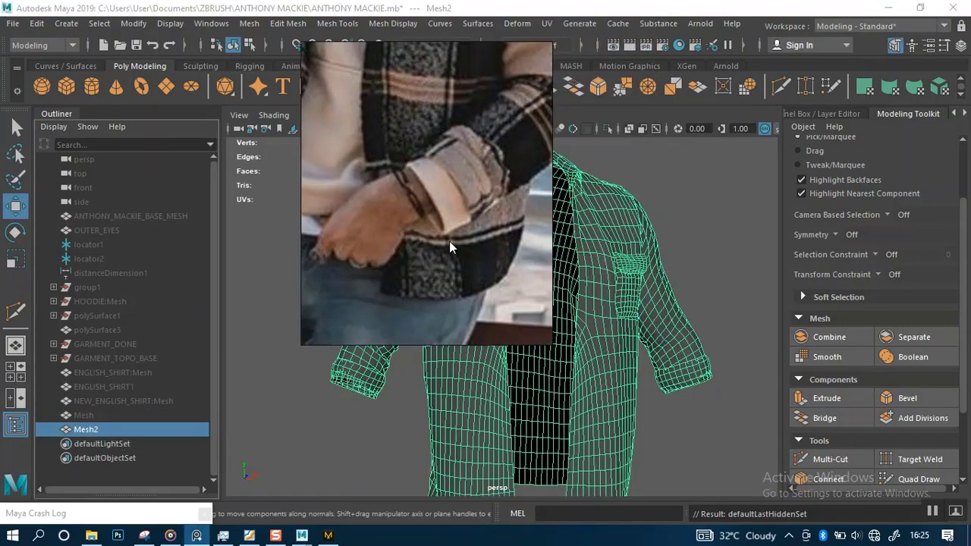
{"action": "key", "text": "ctrl+h"}
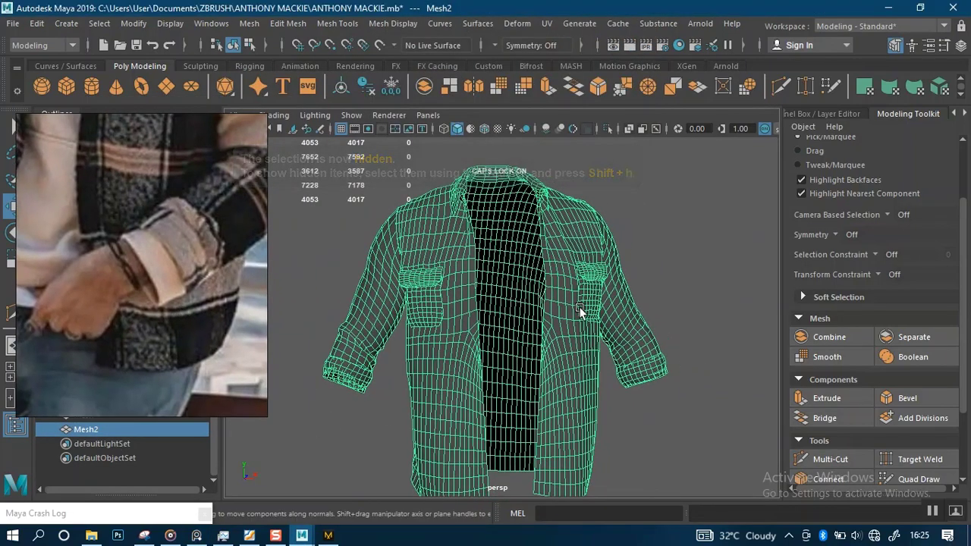
{"action": "left_click_drag", "start_coordinate": [579, 307], "coordinate": [564, 307], "text": "alt"}
{"action": "right_click_drag", "start_coordinate": [564, 308], "coordinate": [589, 318], "text": "alt"}
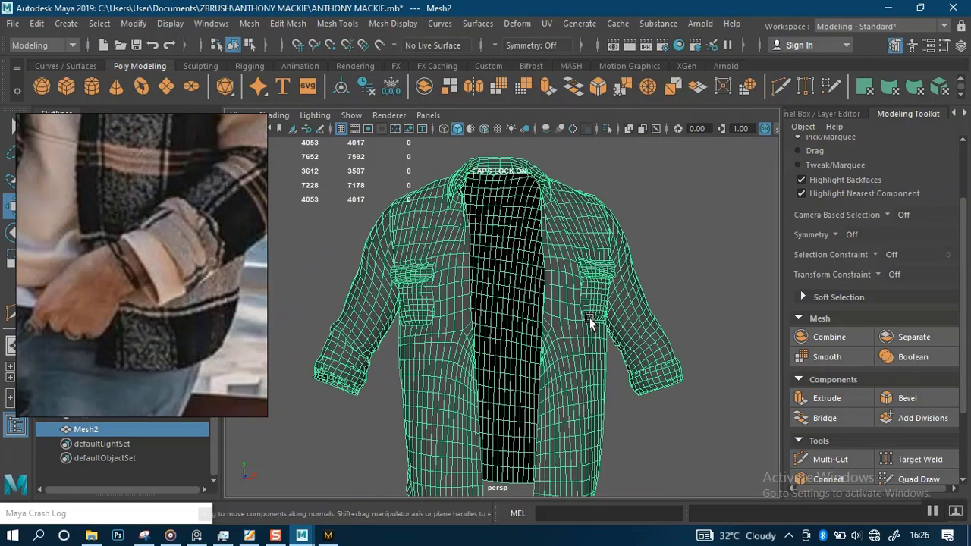
- Open the custom MD Mesh Process tool and assign the duplicate shirt as both the low mesh and the high mesh
{"action": "left_click", "coordinate": [492, 69]}
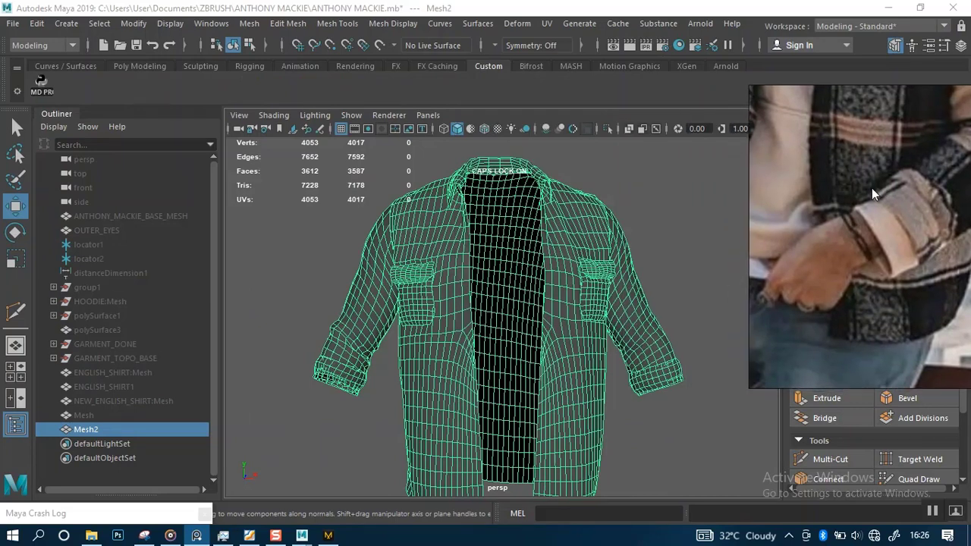
{"action": "left_click", "coordinate": [41, 81]}
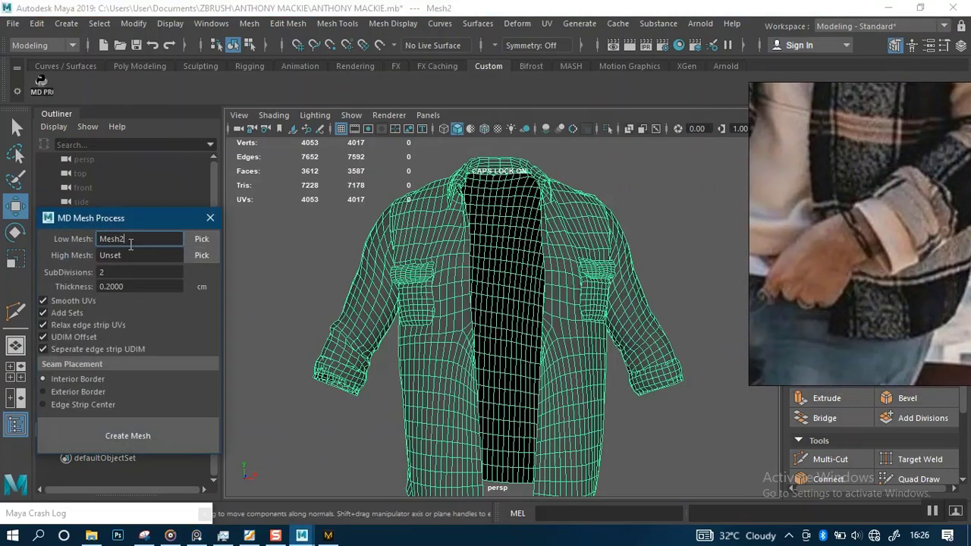
{"action": "left_click", "coordinate": [201, 258]}
- Set the MD mesh process to 0 subdivisions and 0.6 cm thickness, with UDIM Offset turned off
{"action": "left_click_drag", "start_coordinate": [117, 274], "coordinate": [79, 276]}
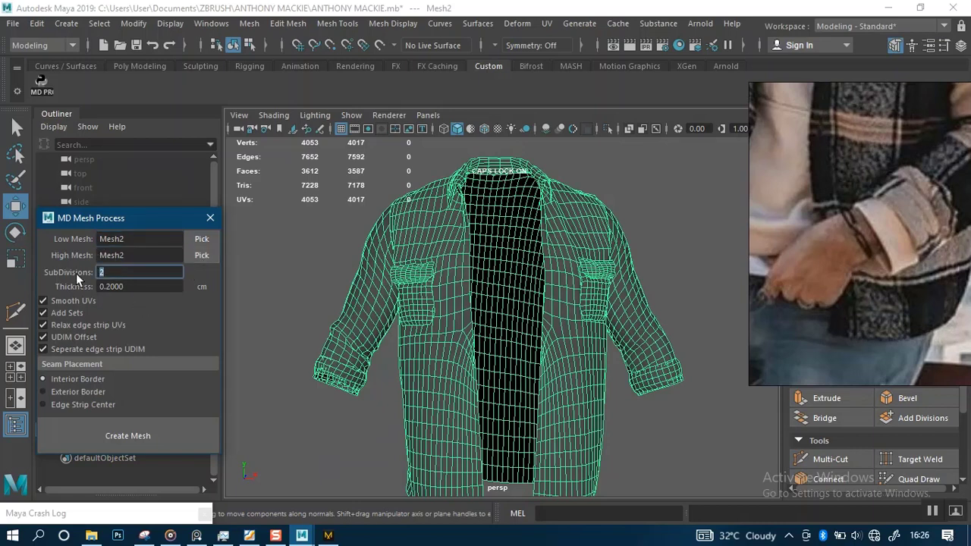
{"action": "left_click", "coordinate": [114, 286]}
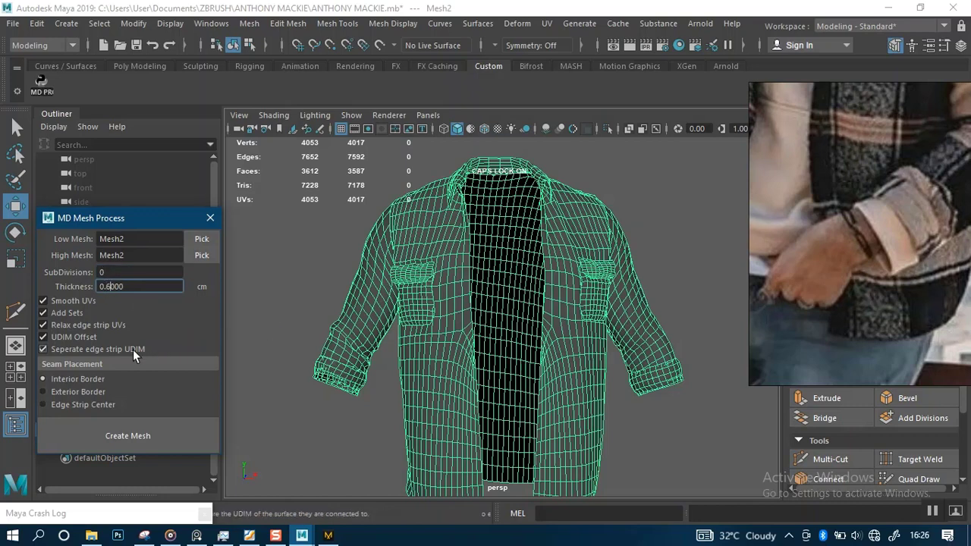
{"action": "left_click", "coordinate": [61, 336]}
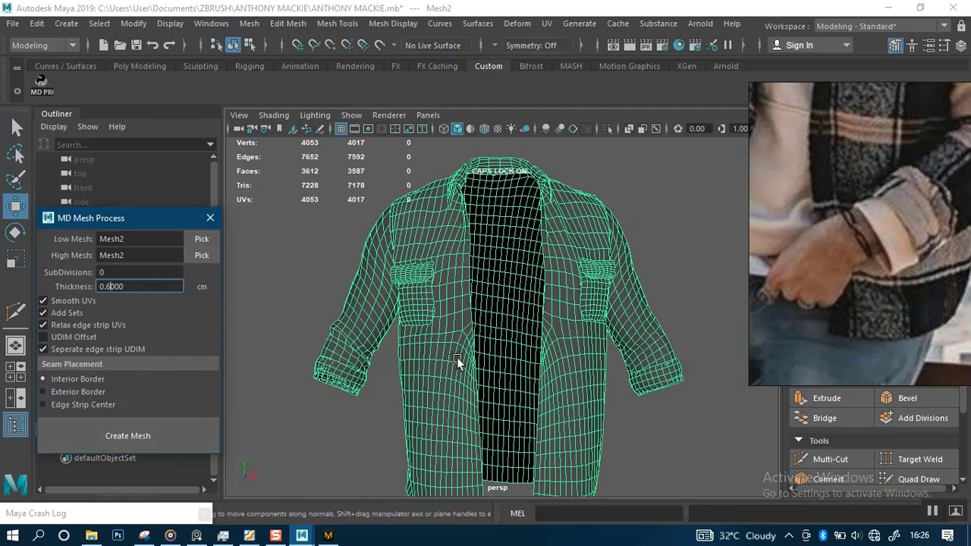
- Save the scene and create the thickened shirt mesh with the MD Mesh Process settings
{"action": "right_click_drag", "start_coordinate": [456, 358], "coordinate": [466, 353], "text": "alt"}
{"action": "key", "text": "ctrl+s"}
{"action": "key", "text": "w"}
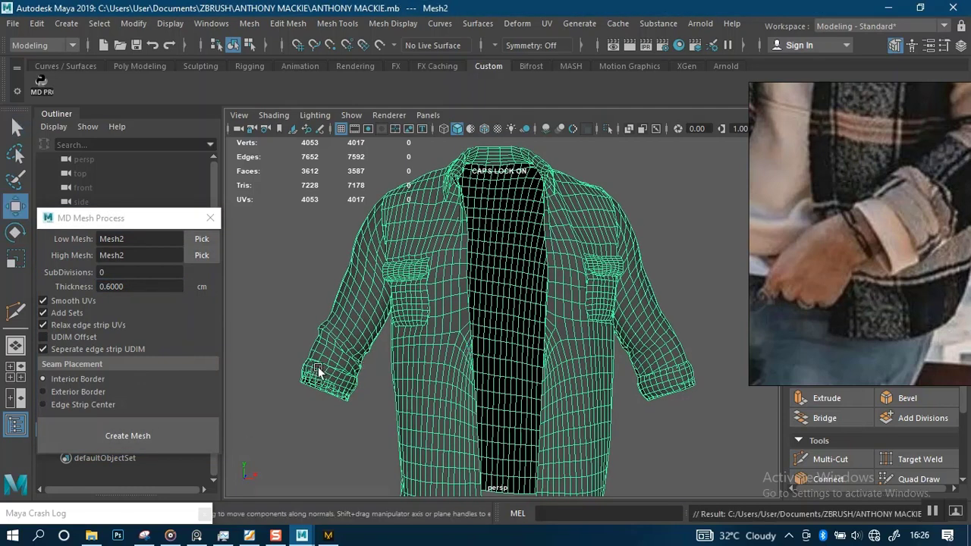
{"action": "left_click", "coordinate": [162, 434]}
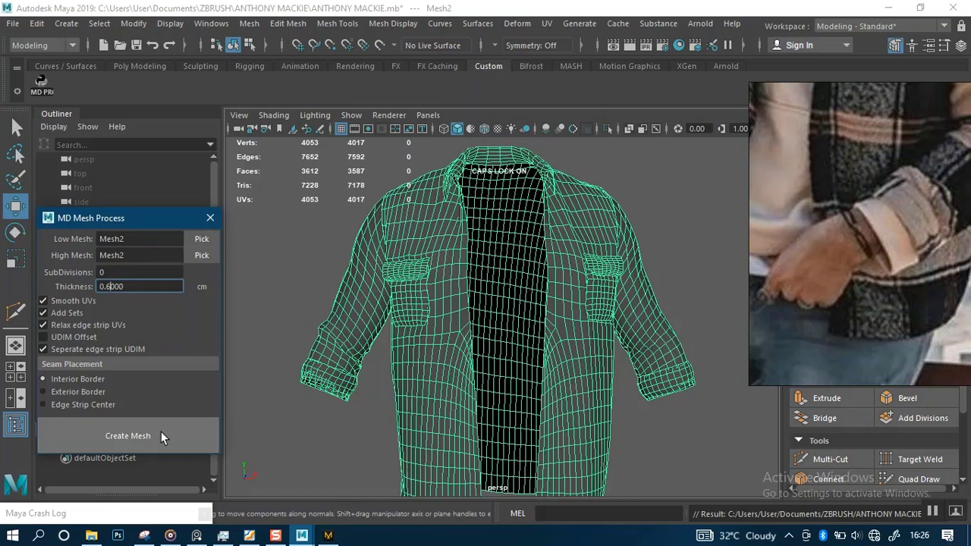
- Try generating the 0.6 cm thick shirt from the duplicate with MD Mesh Process and undo the created mesh
{"action": "left_click", "coordinate": [161, 434]}
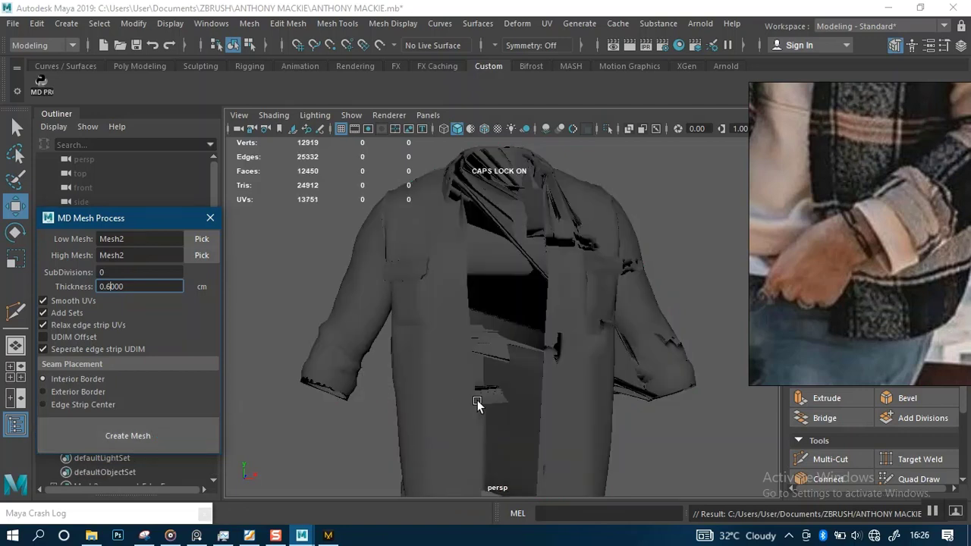
{"action": "left_click_drag", "start_coordinate": [490, 371], "coordinate": [670, 353], "text": "alt"}
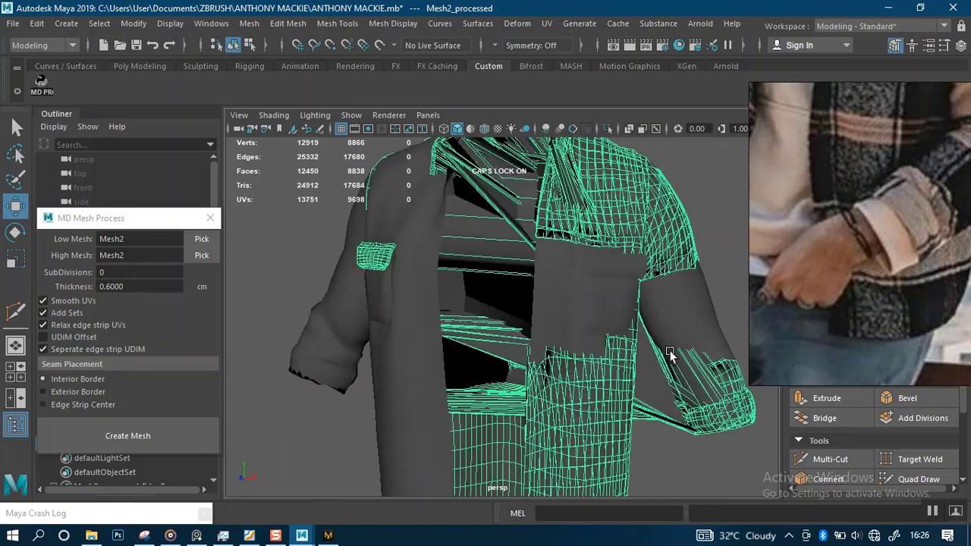
{"action": "key", "text": "ctrl+z"}
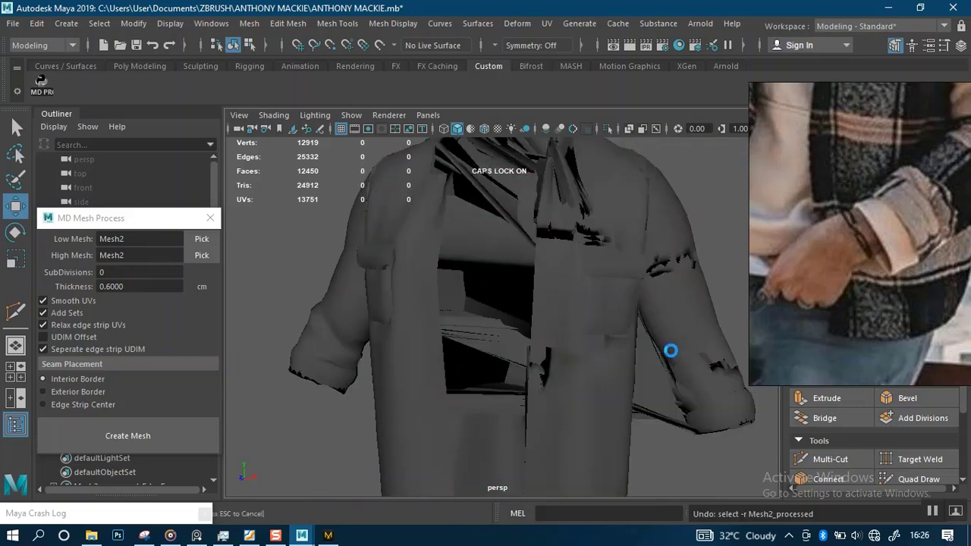
{"action": "key", "text": "ctrl+z"}
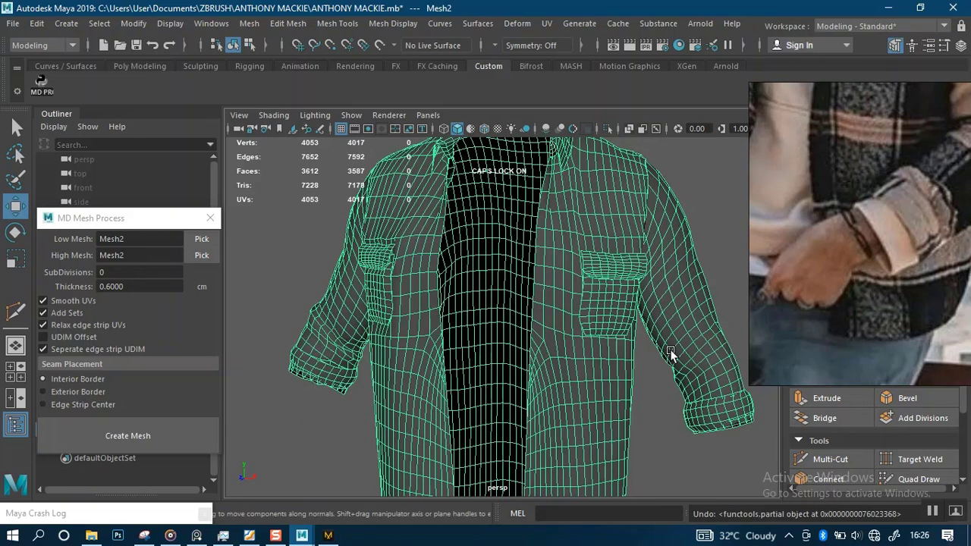
- Check the duplicate shirt mesh from several sides, reselect it and display it without smoothing
{"action": "left_click", "coordinate": [272, 395]}
{"action": "left_click_drag", "start_coordinate": [271, 395], "coordinate": [429, 386], "text": "alt"}
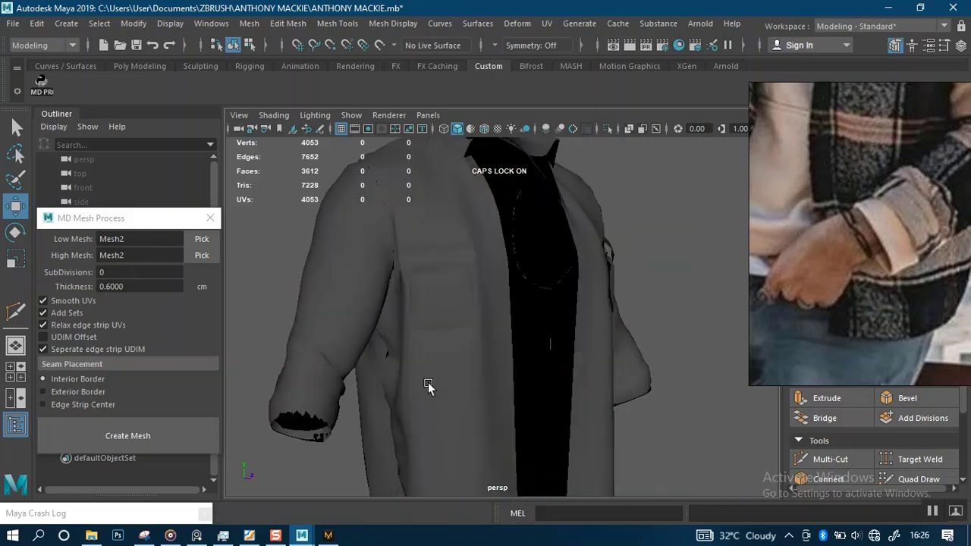
{"action": "left_click", "coordinate": [489, 390]}
{"action": "left_click_drag", "start_coordinate": [490, 389], "coordinate": [425, 347], "text": "alt"}
{"action": "scroll", "coordinate": [588, 344], "scroll_direction": "down", "scroll_amount": 2}
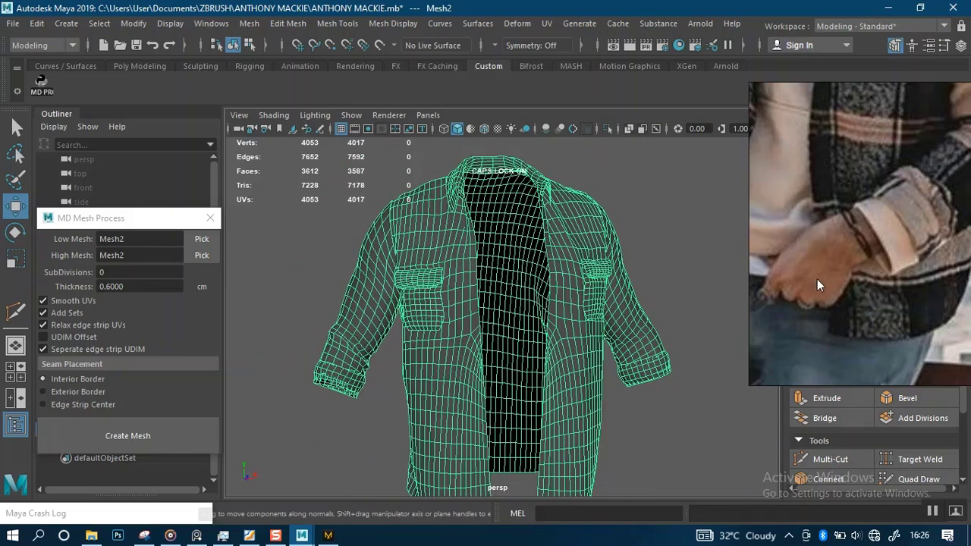
{"action": "key", "text": "1"}
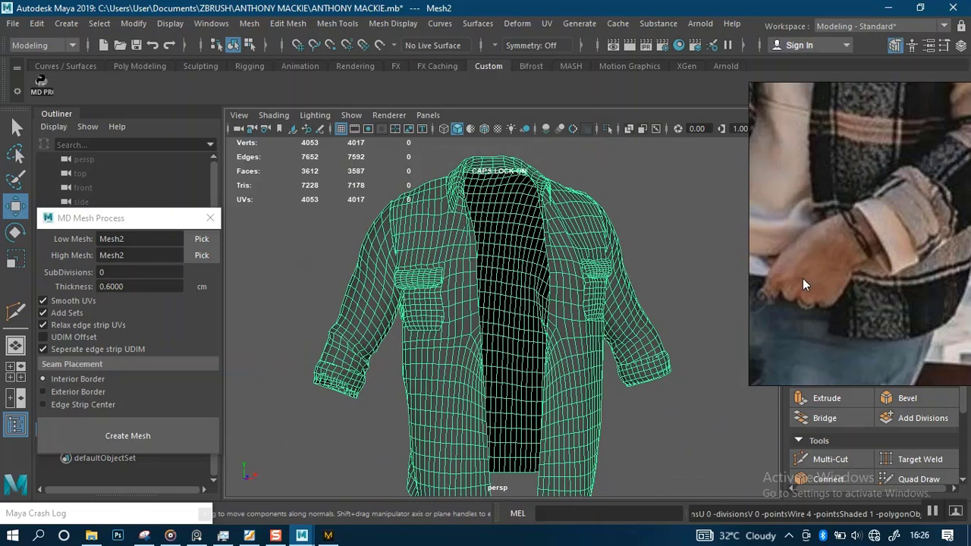
- Switch to the UV Editing workspace and expand the UV Editor, with the reference image moved out of the way
{"action": "left_click_drag", "start_coordinate": [802, 278], "coordinate": [109, 186]}
{"action": "scroll", "coordinate": [622, 331], "scroll_direction": "down", "scroll_amount": 2}
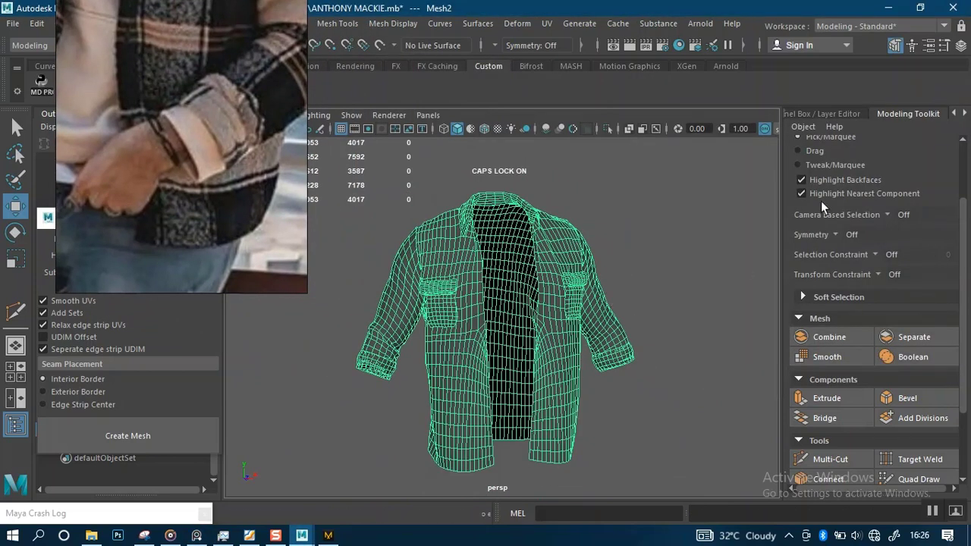
{"action": "left_click", "coordinate": [854, 27]}
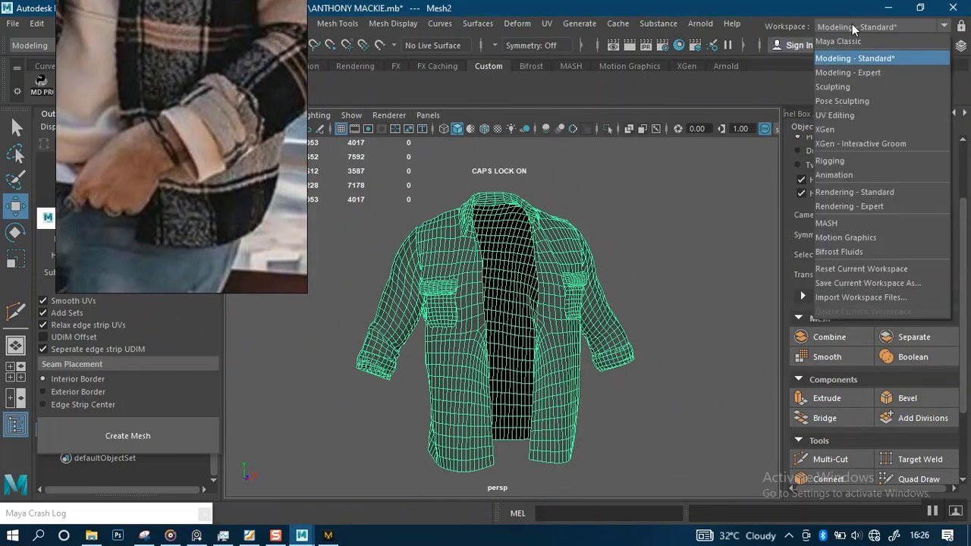
{"action": "left_click", "coordinate": [840, 115]}
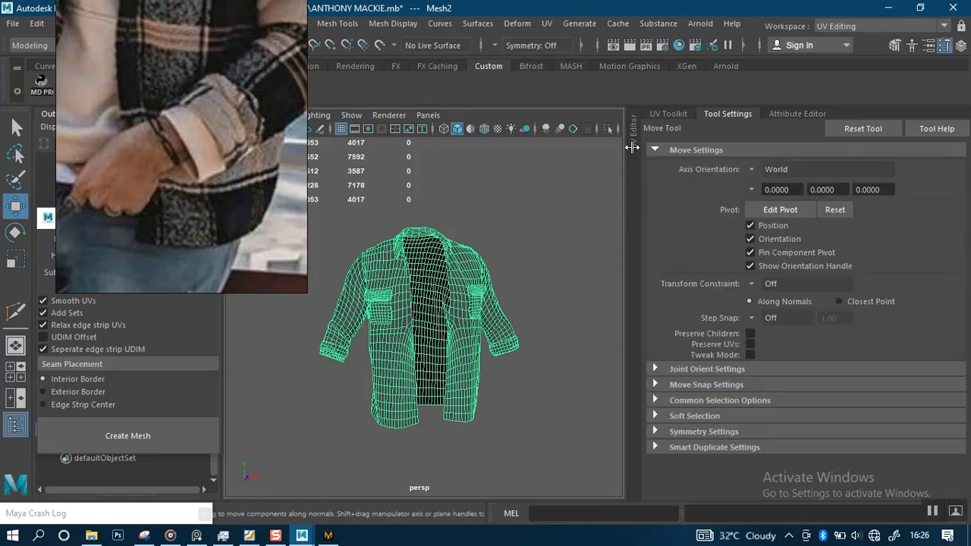
{"action": "left_click", "coordinate": [634, 146]}
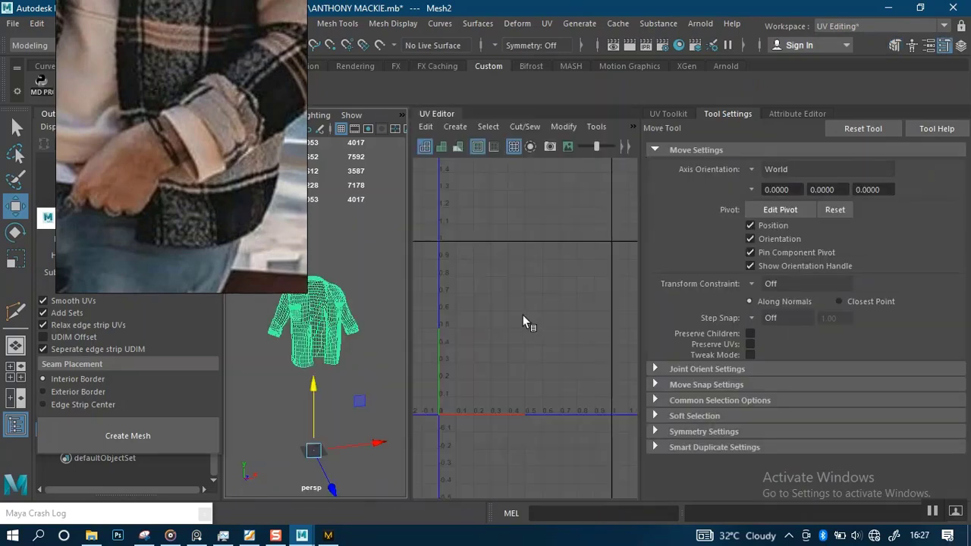
- Select all of the shirt's UV shells in the UV Editor
{"action": "right_click_drag", "start_coordinate": [526, 334], "coordinate": [497, 319]}
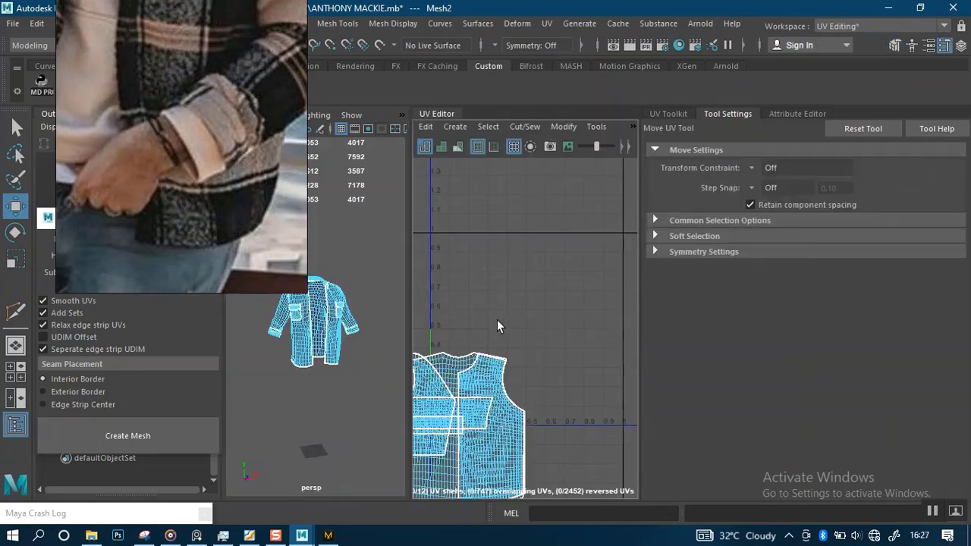
{"action": "right_click_drag", "start_coordinate": [520, 361], "coordinate": [495, 299], "text": "alt"}
{"action": "middle_click_drag", "start_coordinate": [494, 299], "coordinate": [575, 249], "text": "alt"}
{"action": "right_click_drag", "start_coordinate": [574, 249], "coordinate": [535, 267], "text": "alt"}
{"action": "middle_click_drag", "start_coordinate": [536, 267], "coordinate": [515, 310], "text": "alt"}
{"action": "left_click_drag", "start_coordinate": [538, 331], "coordinate": [580, 364]}
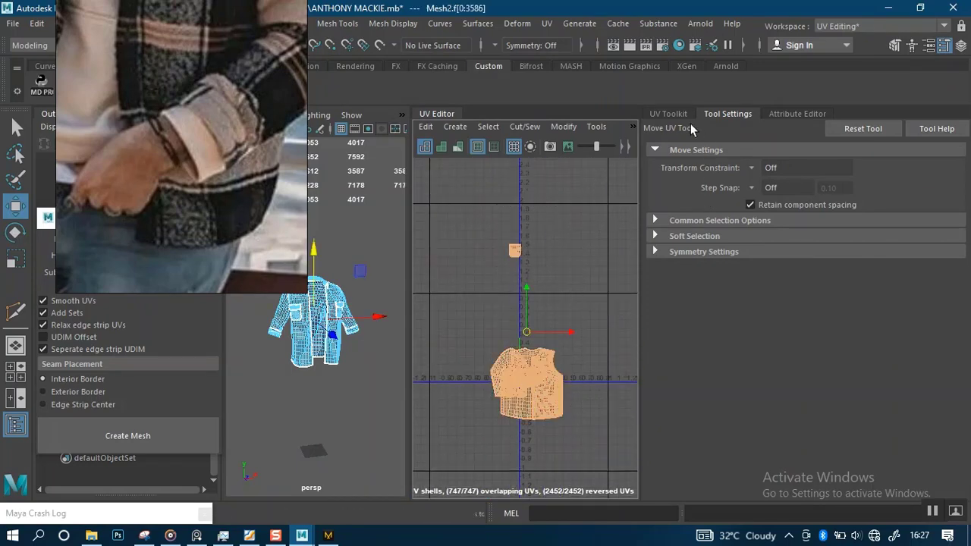
- Lay out the shirt's UV shells so they are arranged side by side inside the 0 to 1 UV tile
{"action": "left_click", "coordinate": [671, 114]}
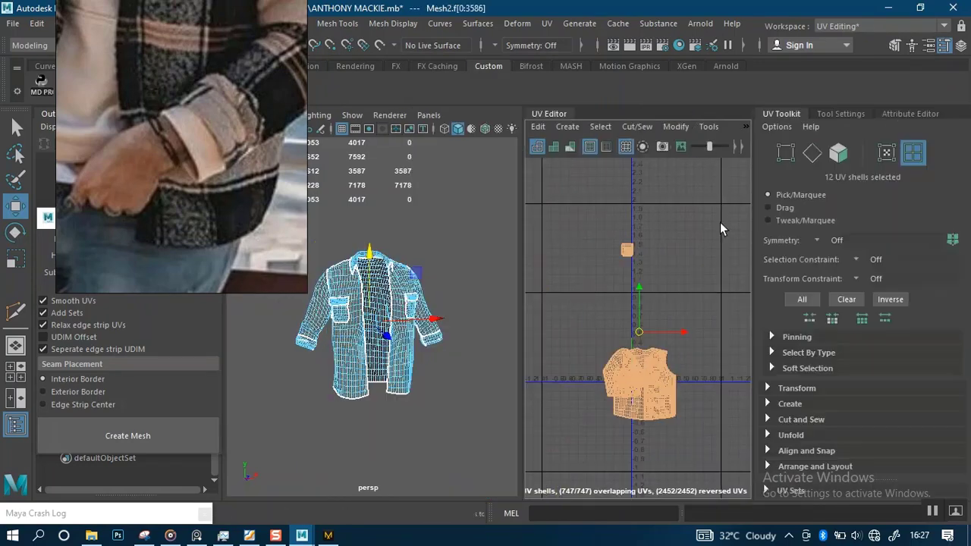
{"action": "left_click", "coordinate": [798, 466]}
{"action": "scroll", "coordinate": [797, 463], "scroll_direction": "down", "scroll_amount": 3}
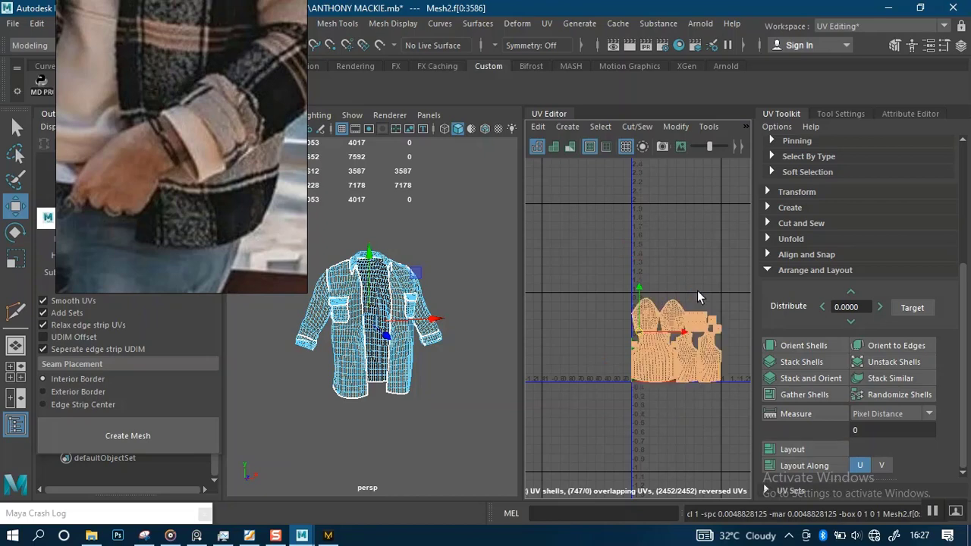
{"action": "left_click", "coordinate": [677, 314]}
{"action": "left_click", "coordinate": [592, 333]}
- Save the scene, return the shirt to object mode and clear the selection
{"action": "right_click_drag", "start_coordinate": [473, 318], "coordinate": [488, 385], "text": "alt"}
{"action": "key", "text": "ctrl+s"}
{"action": "right_click_drag", "start_coordinate": [416, 348], "coordinate": [461, 107]}
{"action": "left_click", "coordinate": [458, 206]}
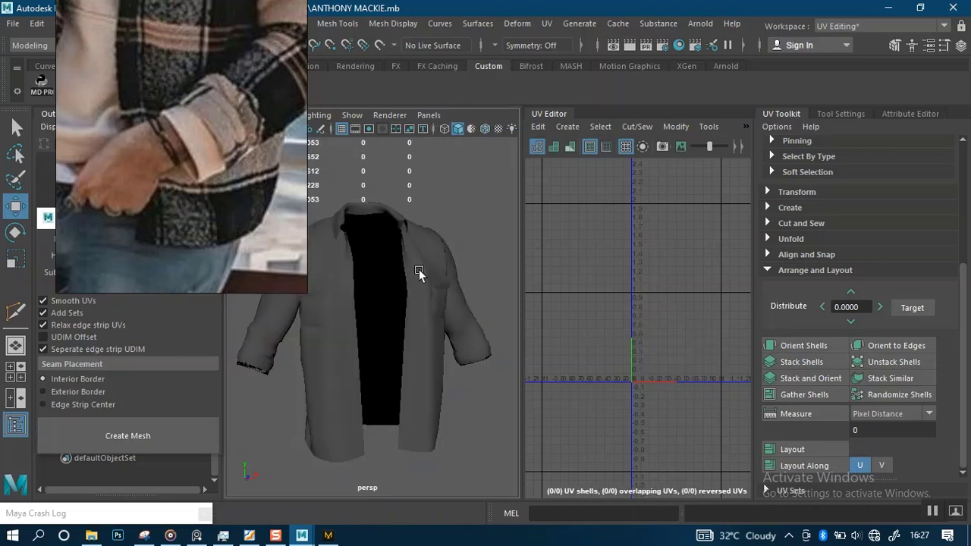
- Select the duplicate shirt, assign it as the low mesh and generate the 0.6 cm thick mesh with MD Mesh Process
{"action": "left_click", "coordinate": [418, 269]}
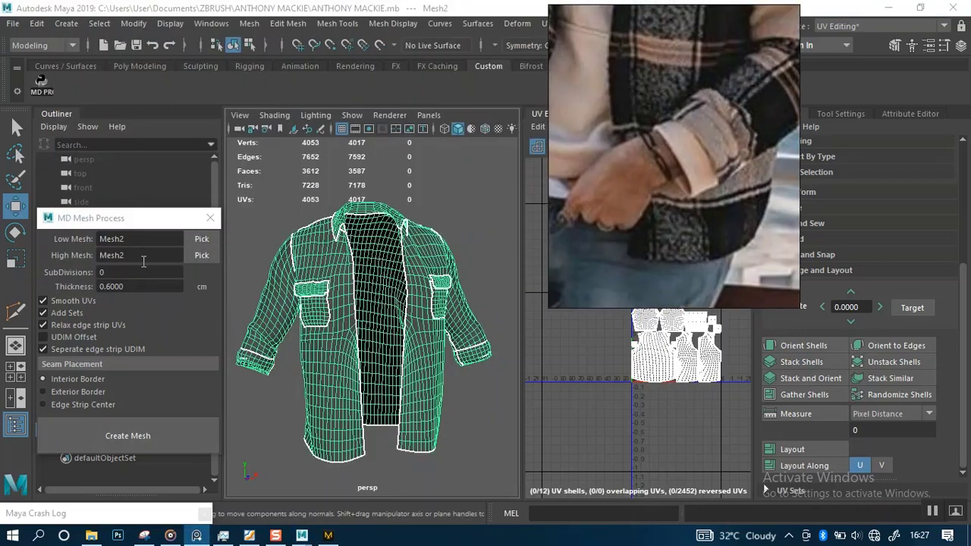
{"action": "left_click", "coordinate": [194, 242]}
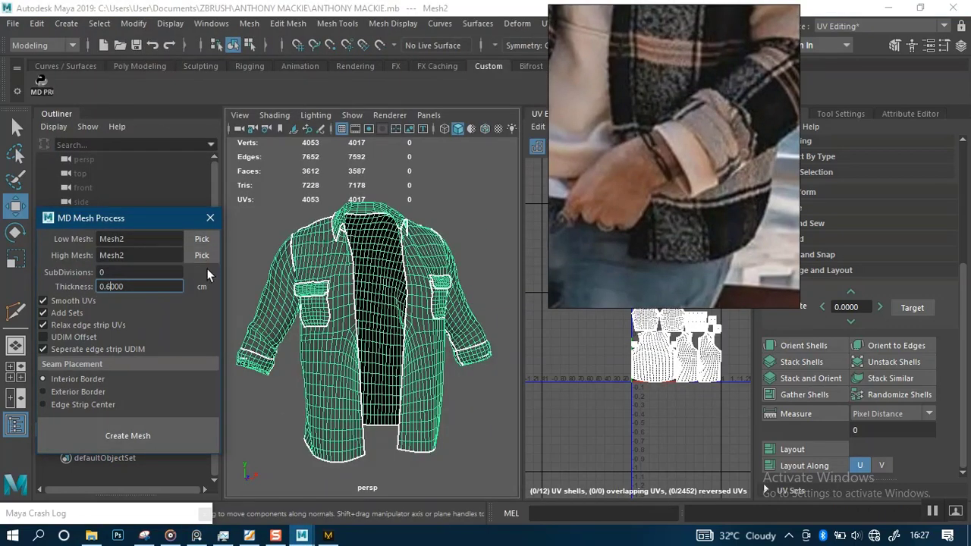
{"action": "left_click", "coordinate": [96, 433]}
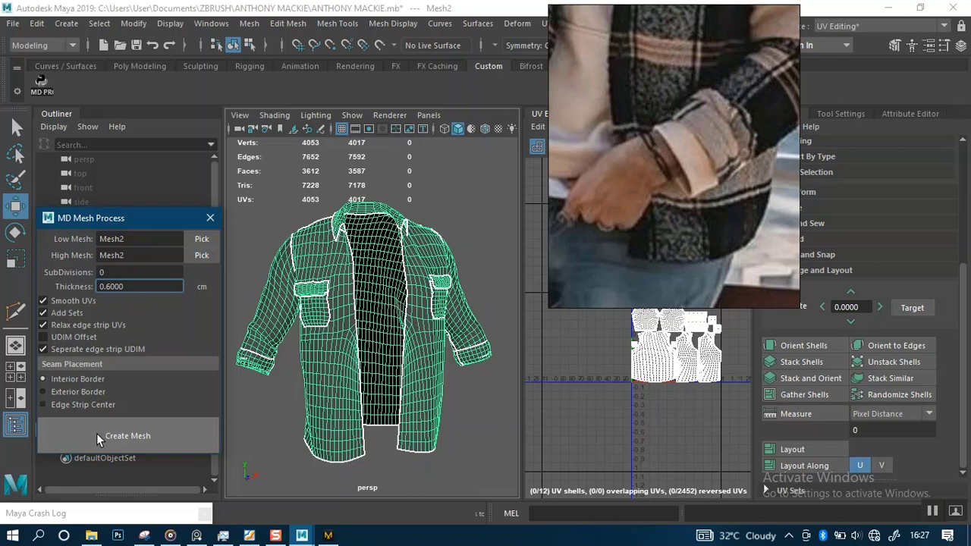
{"action": "left_click", "coordinate": [96, 436]}
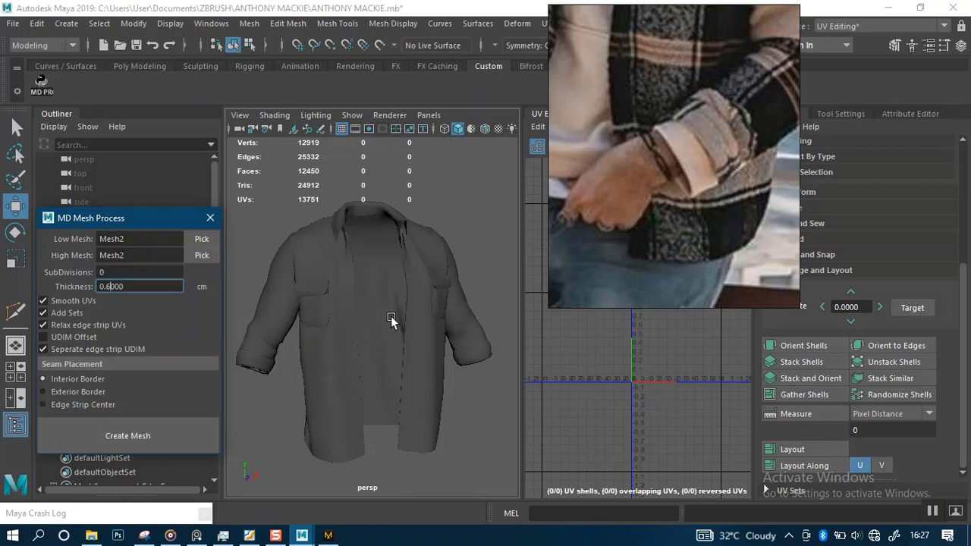
- Select the processed shirt mesh, Mesh2_processed, and isolate it in the perspective view
{"action": "right_click_drag", "start_coordinate": [395, 311], "coordinate": [436, 356], "text": "alt"}
{"action": "left_click_drag", "start_coordinate": [437, 355], "coordinate": [439, 342], "text": "alt"}
{"action": "middle_click_drag", "start_coordinate": [439, 342], "coordinate": [415, 394], "text": "alt"}
{"action": "left_click_drag", "start_coordinate": [415, 394], "coordinate": [336, 340], "text": "alt"}
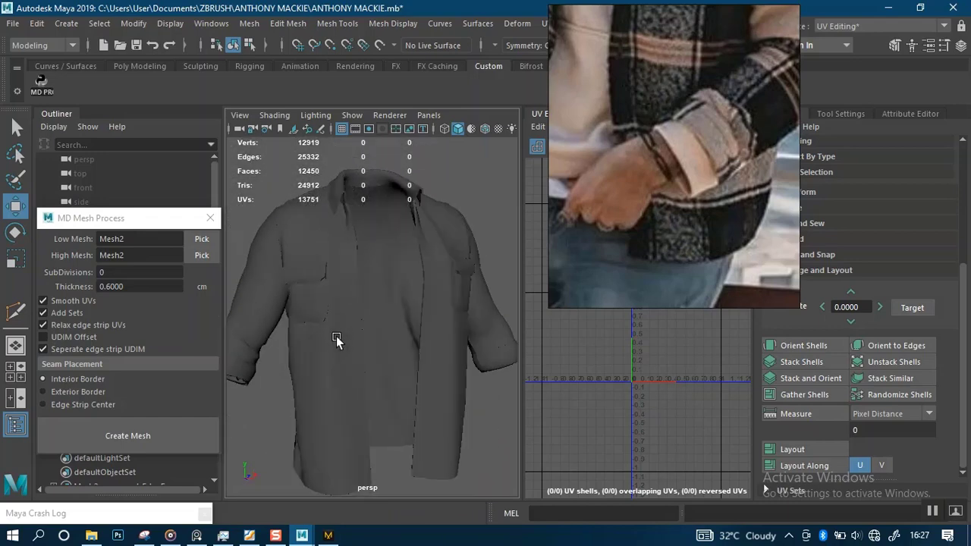
{"action": "right_click_drag", "start_coordinate": [335, 340], "coordinate": [396, 375], "text": "alt"}
{"action": "mouse_move", "coordinate": [397, 374]}
{"action": "left_mouse_down", "text": "alt"}
{"action": "mouse_move", "coordinate": [450, 357]}
{"action": "mouse_move", "coordinate": [346, 369]}
{"action": "mouse_move", "coordinate": [387, 372]}
{"action": "left_mouse_up", "text": "alt"}
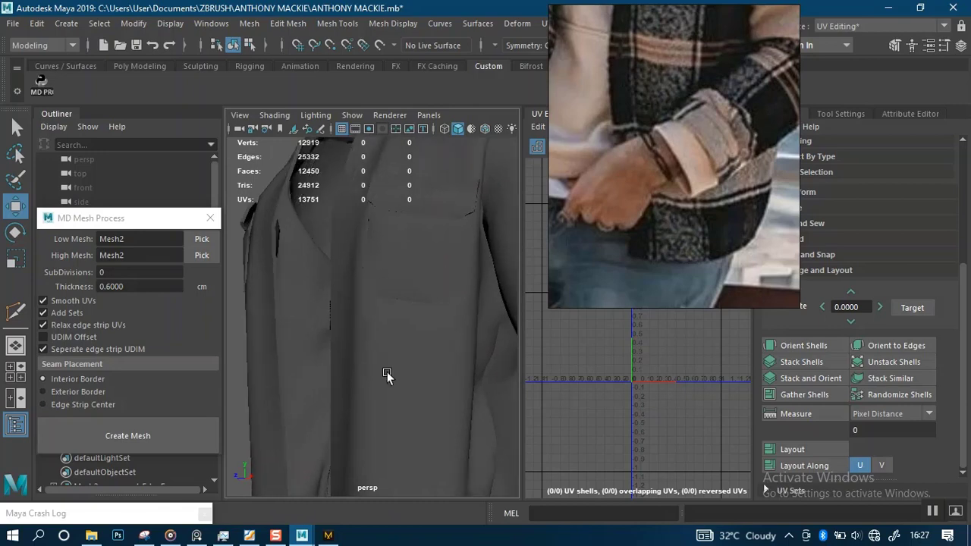
{"action": "left_click_drag", "start_coordinate": [130, 231], "coordinate": [170, 141]}
{"action": "left_click", "coordinate": [105, 439]}
{"action": "right_click_drag", "start_coordinate": [361, 380], "coordinate": [369, 324], "text": "alt"}
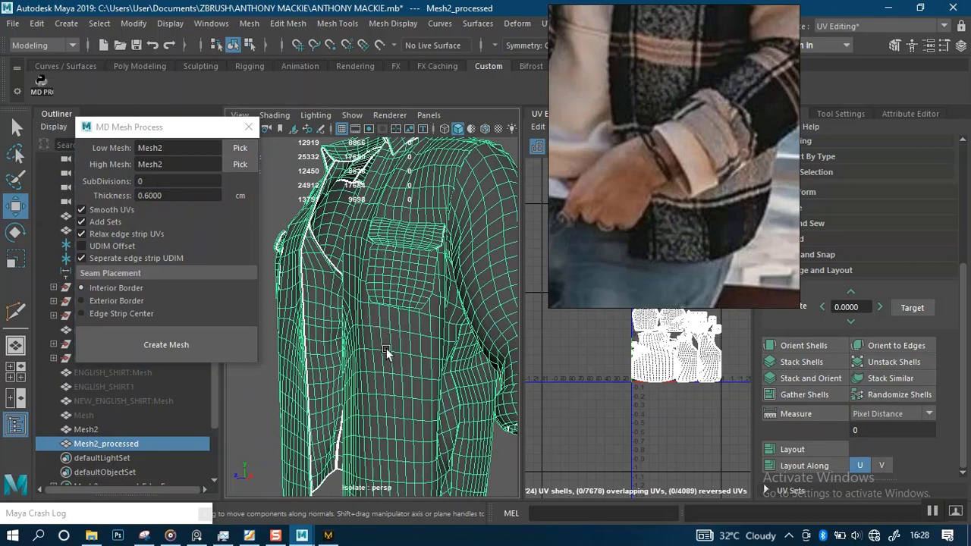
- Examine the isolated thickened shirt's front opening, collar, pockets and sleeves from several angles
{"action": "scroll", "coordinate": [386, 348], "scroll_direction": "down", "scroll_amount": 6}
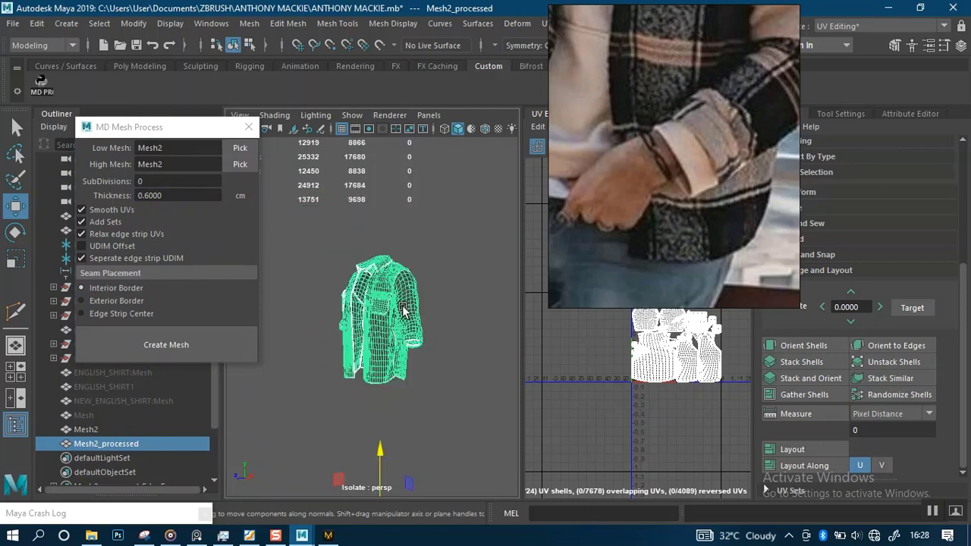
{"action": "left_click", "coordinate": [436, 270]}
{"action": "scroll", "coordinate": [383, 357], "scroll_direction": "up", "scroll_amount": 3}
{"action": "scroll", "coordinate": [384, 356], "scroll_direction": "up", "scroll_amount": 2}
{"action": "left_click", "coordinate": [369, 364]}
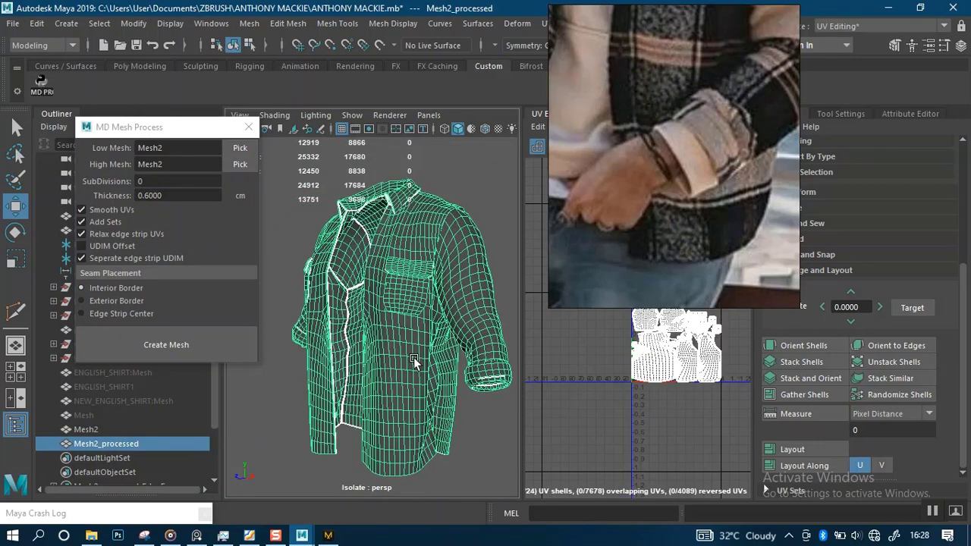
{"action": "left_click_drag", "start_coordinate": [413, 358], "coordinate": [436, 333], "text": "alt"}
{"action": "scroll", "coordinate": [384, 361], "scroll_direction": "up", "scroll_amount": 5}
{"action": "scroll", "coordinate": [384, 361], "scroll_direction": "up", "scroll_amount": 8}
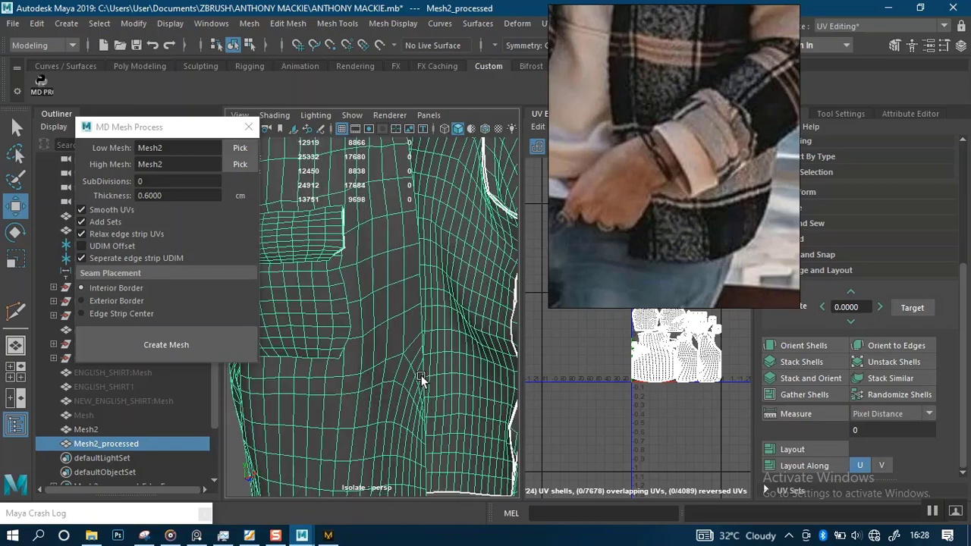
{"action": "scroll", "coordinate": [373, 367], "scroll_direction": "down", "scroll_amount": 8}
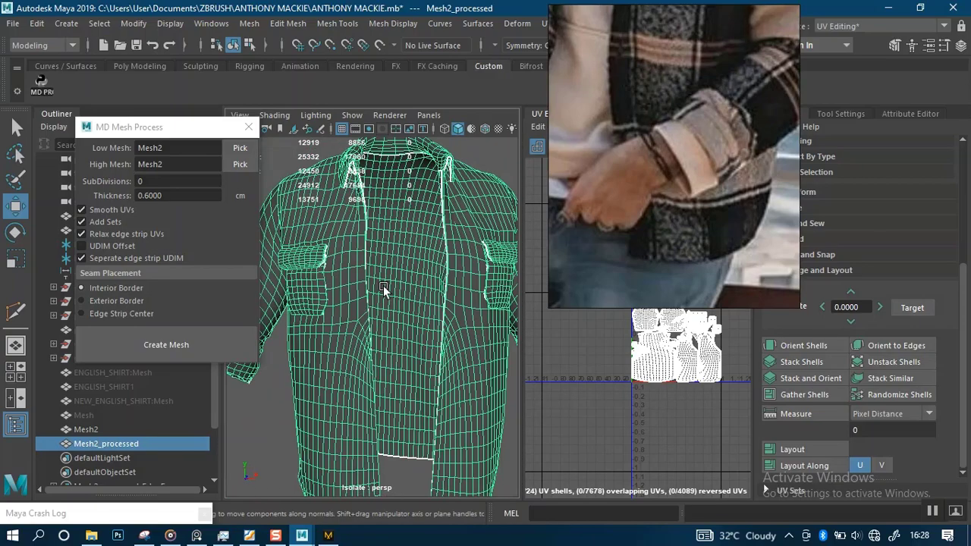
{"action": "left_click_drag", "start_coordinate": [383, 285], "coordinate": [376, 310], "text": "alt"}
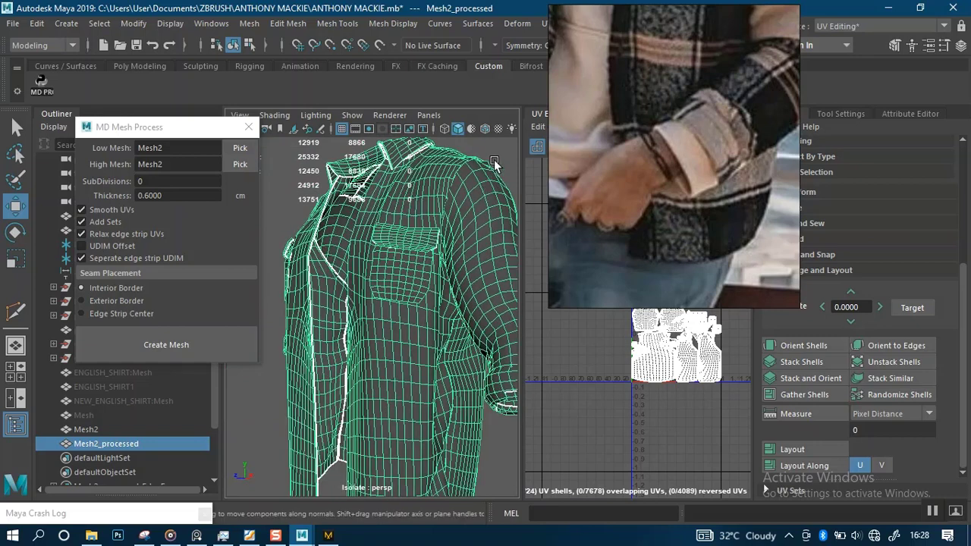
{"action": "left_click", "coordinate": [494, 162]}
{"action": "left_click_drag", "start_coordinate": [461, 228], "coordinate": [507, 238], "text": "alt"}
{"action": "scroll", "coordinate": [416, 277], "scroll_direction": "up", "scroll_amount": 5}
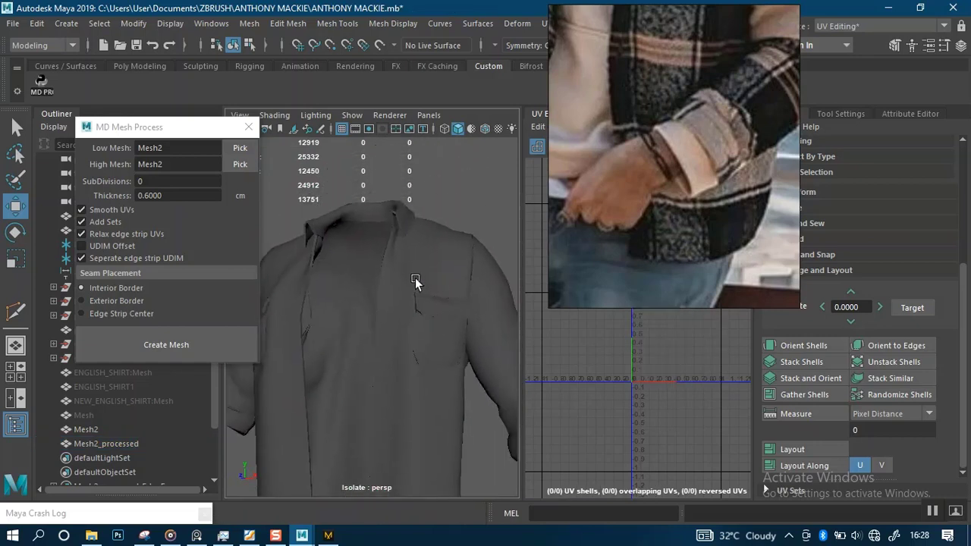
- Turn on the smooth mesh preview for the thickened shirt and clear the selection
{"action": "left_click_drag", "start_coordinate": [405, 294], "coordinate": [465, 304], "text": "alt"}
{"action": "left_click", "coordinate": [464, 306]}
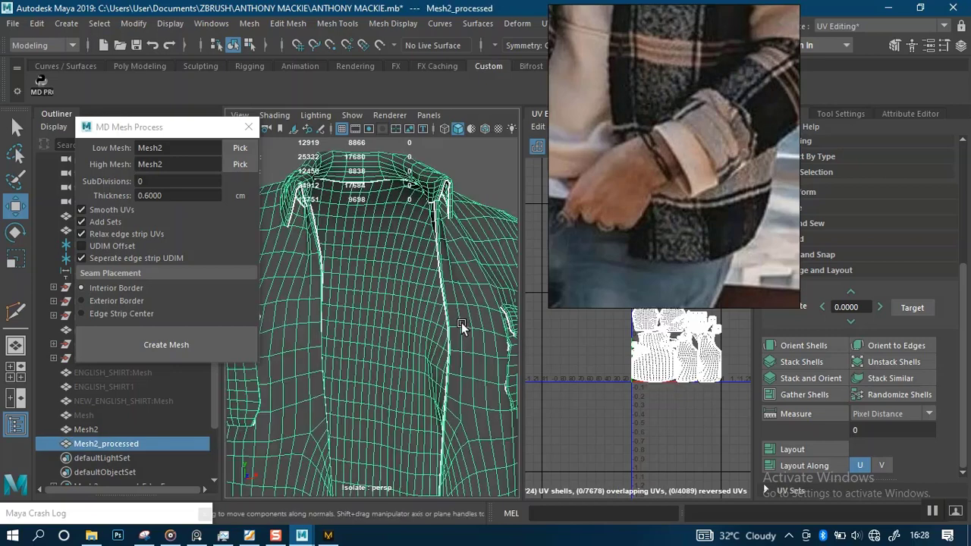
{"action": "key", "text": "3"}
{"action": "left_click", "coordinate": [477, 177]}
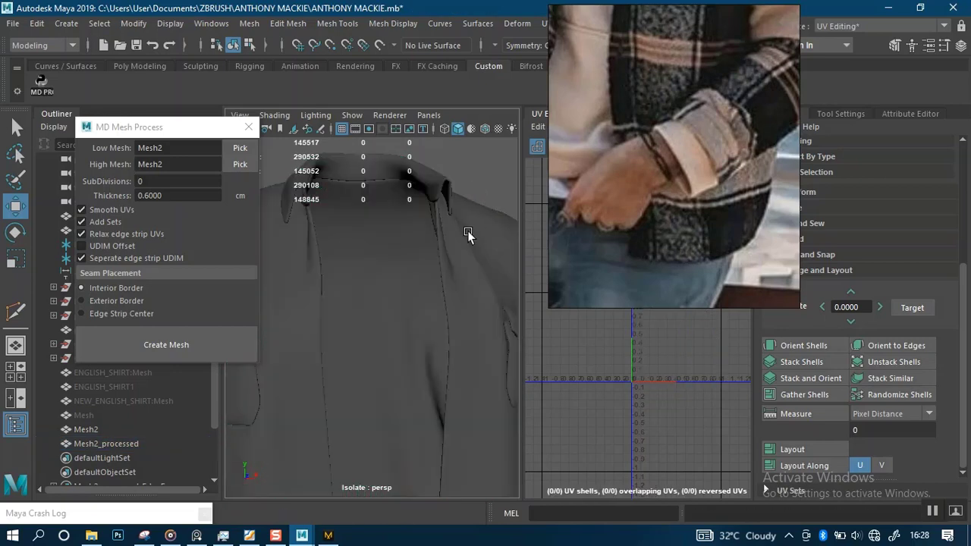
- Examine the smoothed shirt's shoulder seams, collar and pocket edges up close, both shaded and with its wireframe highlighted
{"action": "left_click_drag", "start_coordinate": [429, 303], "coordinate": [401, 392], "text": "alt"}
{"action": "scroll", "coordinate": [425, 356], "scroll_direction": "up", "scroll_amount": 5}
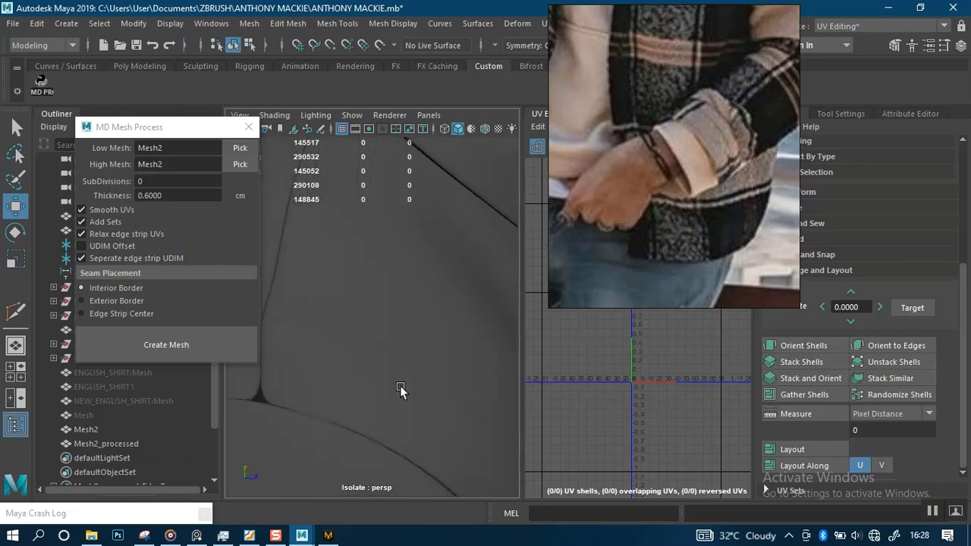
{"action": "scroll", "coordinate": [373, 340], "scroll_direction": "down", "scroll_amount": 4}
{"action": "scroll", "coordinate": [373, 340], "scroll_direction": "down", "scroll_amount": 8}
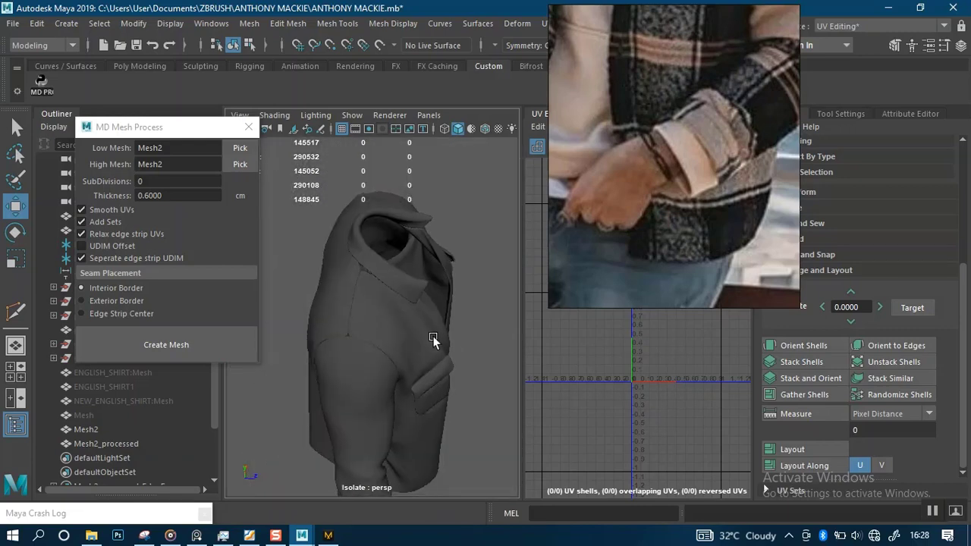
{"action": "left_click_drag", "start_coordinate": [429, 340], "coordinate": [375, 332], "text": "alt"}
{"action": "scroll", "coordinate": [354, 338], "scroll_direction": "up", "scroll_amount": 1}
{"action": "scroll", "coordinate": [412, 300], "scroll_direction": "up", "scroll_amount": 5}
{"action": "left_click_drag", "start_coordinate": [417, 304], "coordinate": [392, 360], "text": "alt"}
{"action": "scroll", "coordinate": [416, 320], "scroll_direction": "up", "scroll_amount": 3}
{"action": "left_click", "coordinate": [396, 348]}
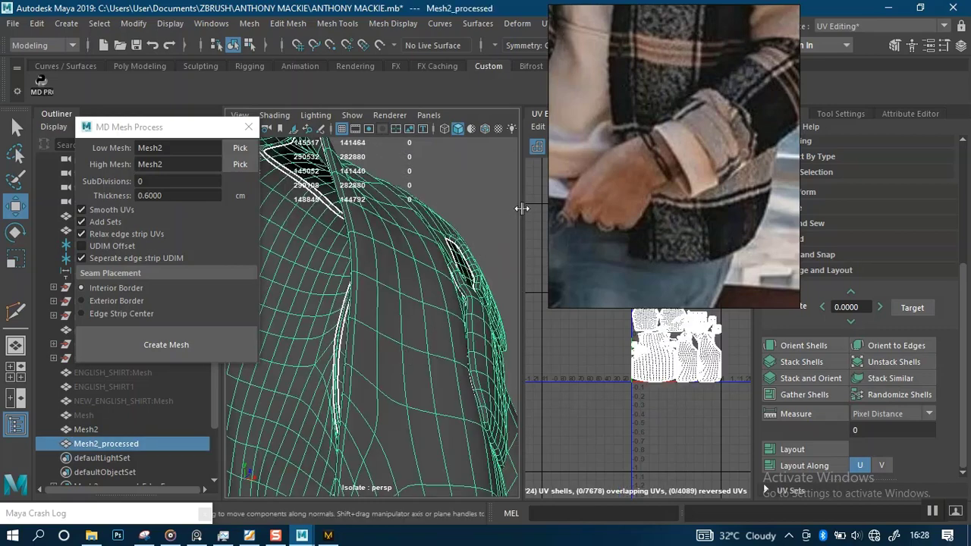
{"action": "left_click_drag", "start_coordinate": [499, 230], "coordinate": [396, 368], "text": "alt"}
{"action": "left_click", "coordinate": [472, 237]}
{"action": "left_click", "coordinate": [390, 319]}
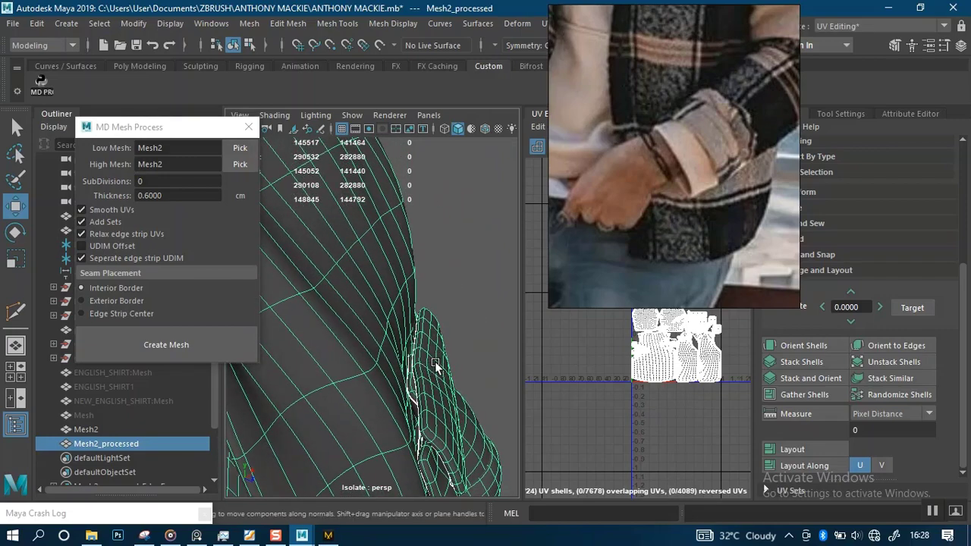
- Compare the thickened shirt's pocket, side and collar edges with the smooth mesh preview off and on
{"action": "key", "text": "1"}
{"action": "left_click_drag", "start_coordinate": [449, 386], "coordinate": [426, 358], "text": "alt"}
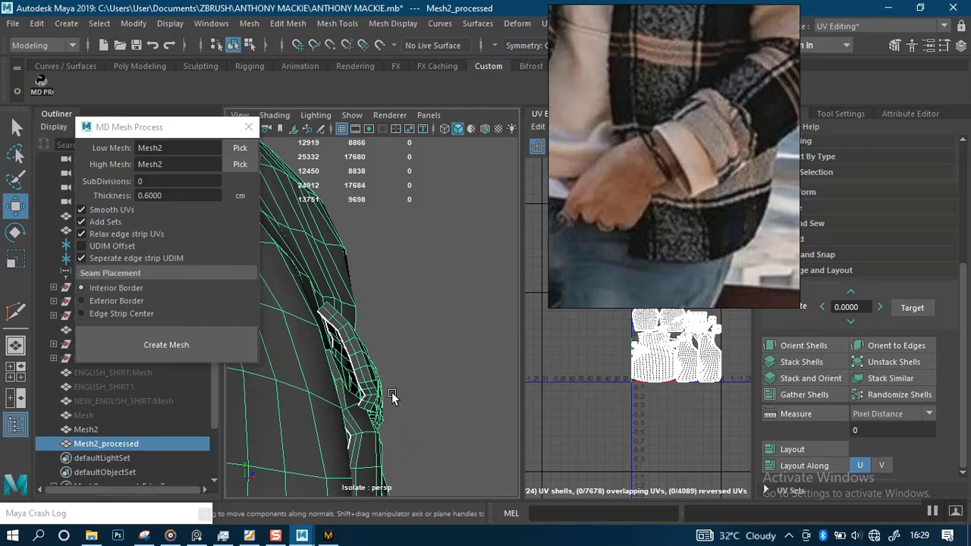
{"action": "left_click_drag", "start_coordinate": [391, 392], "coordinate": [402, 324], "text": "alt"}
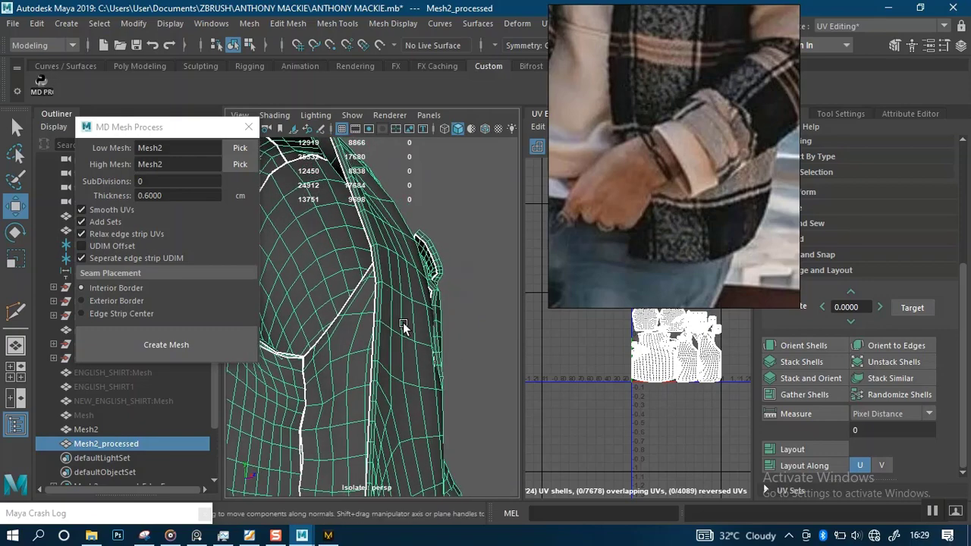
{"action": "key", "text": "3"}
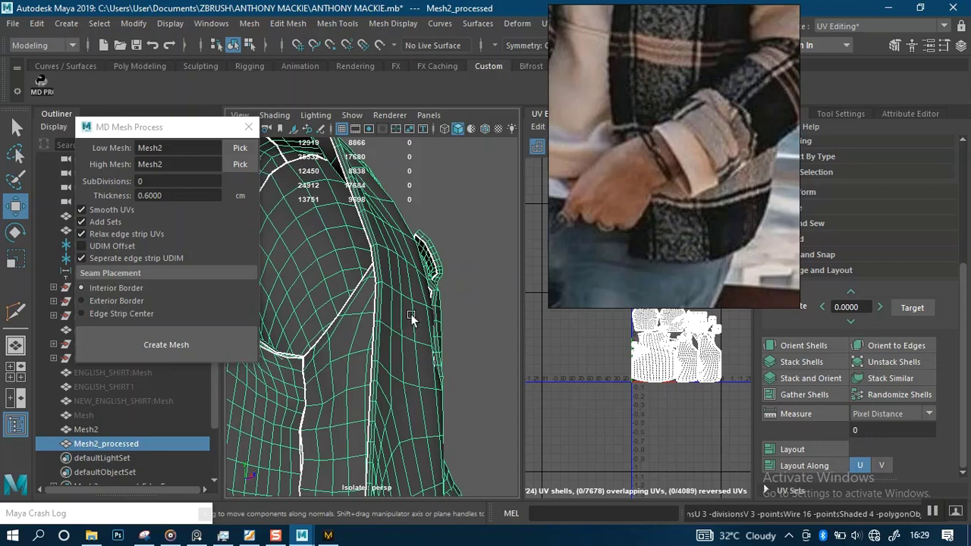
{"action": "left_click", "coordinate": [449, 290]}
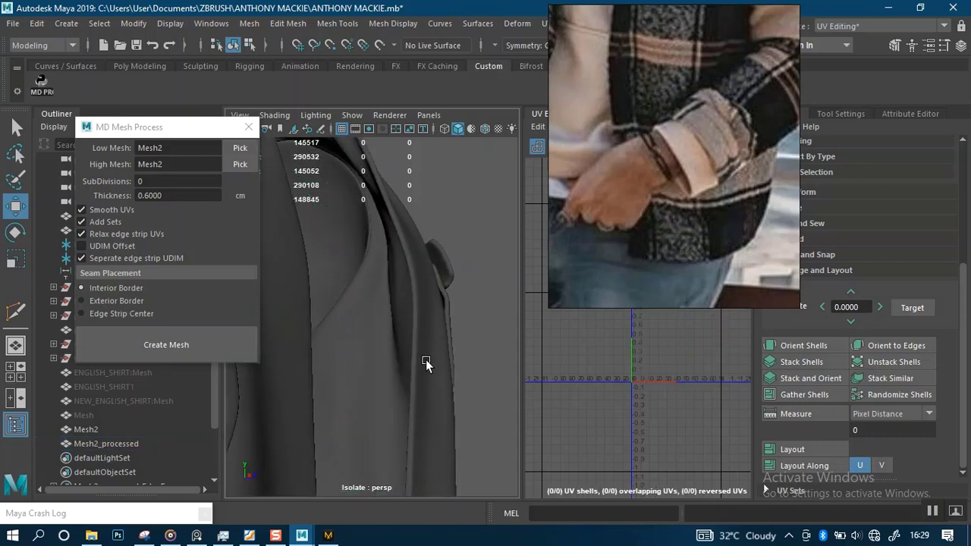
{"action": "left_click_drag", "start_coordinate": [425, 361], "coordinate": [393, 376], "text": "alt"}
{"action": "left_click", "coordinate": [443, 395]}
{"action": "key", "text": "1"}
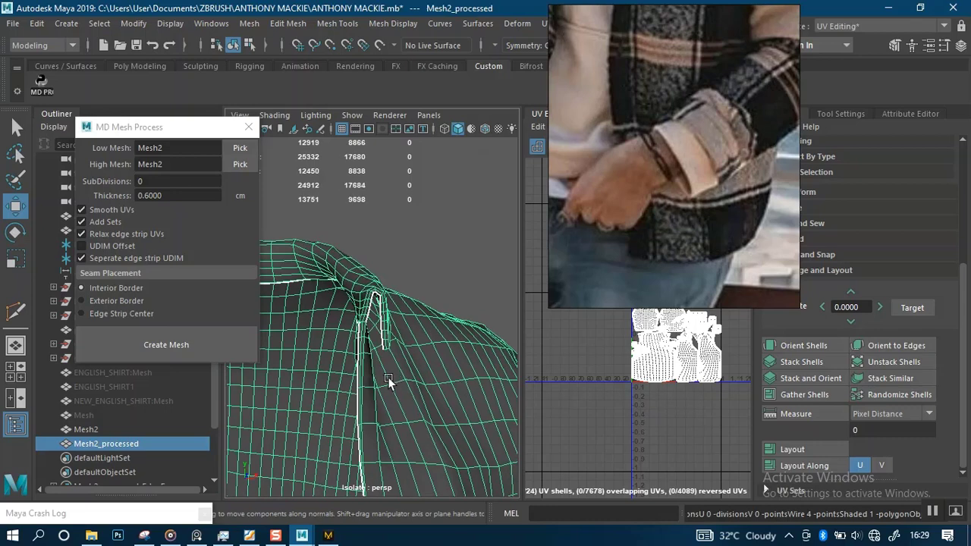
- Delete the 0.6 cm Mesh2_processed, select the original Mesh2 and exit isolation in the perspective view
{"action": "key", "text": "Delete"}
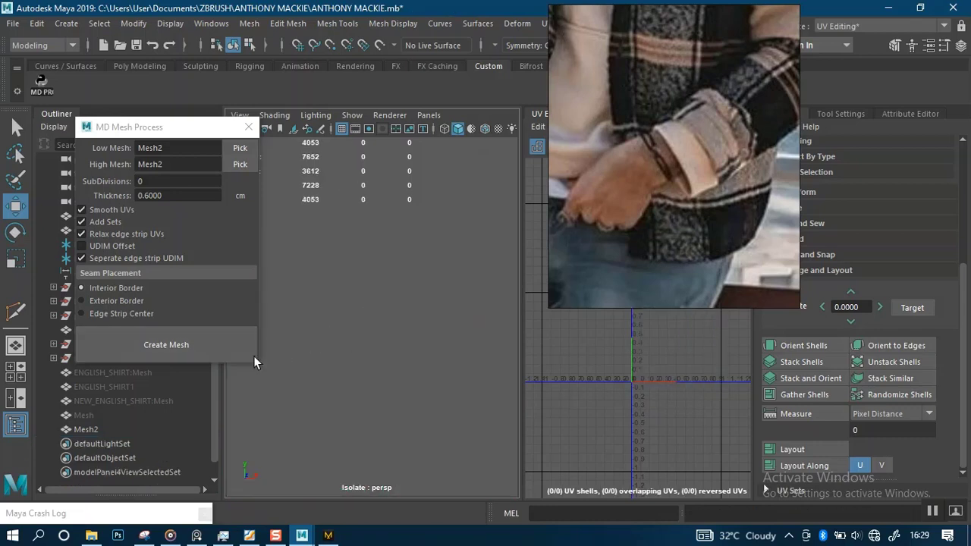
{"action": "left_click", "coordinate": [98, 429]}
{"action": "key", "text": "ctrl+1"}
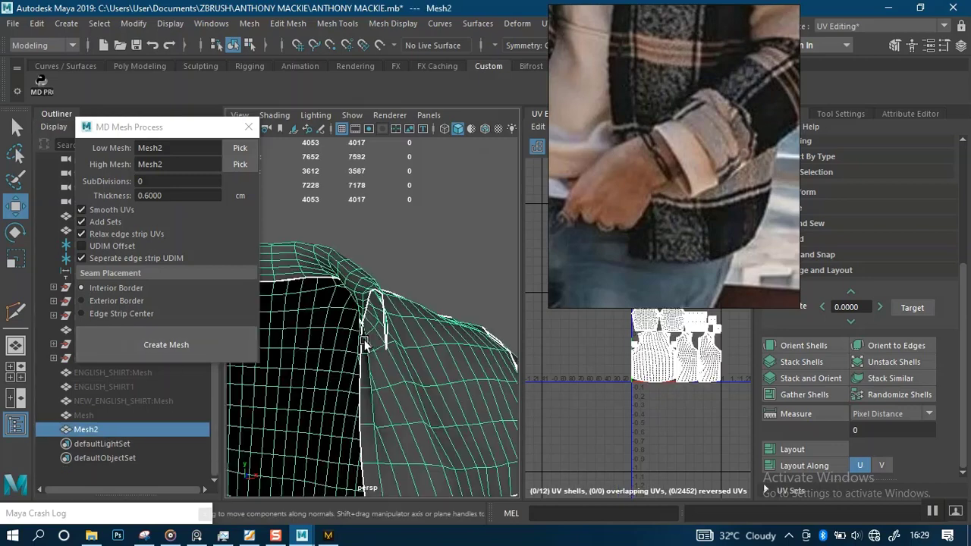
{"action": "left_click", "coordinate": [468, 266]}
{"action": "right_click_drag", "start_coordinate": [468, 266], "coordinate": [409, 267], "text": "alt"}
{"action": "middle_click_drag", "start_coordinate": [425, 411], "coordinate": [426, 345], "text": "alt"}
{"action": "left_click", "coordinate": [426, 345]}
{"action": "right_click_drag", "start_coordinate": [421, 356], "coordinate": [372, 339], "text": "alt"}
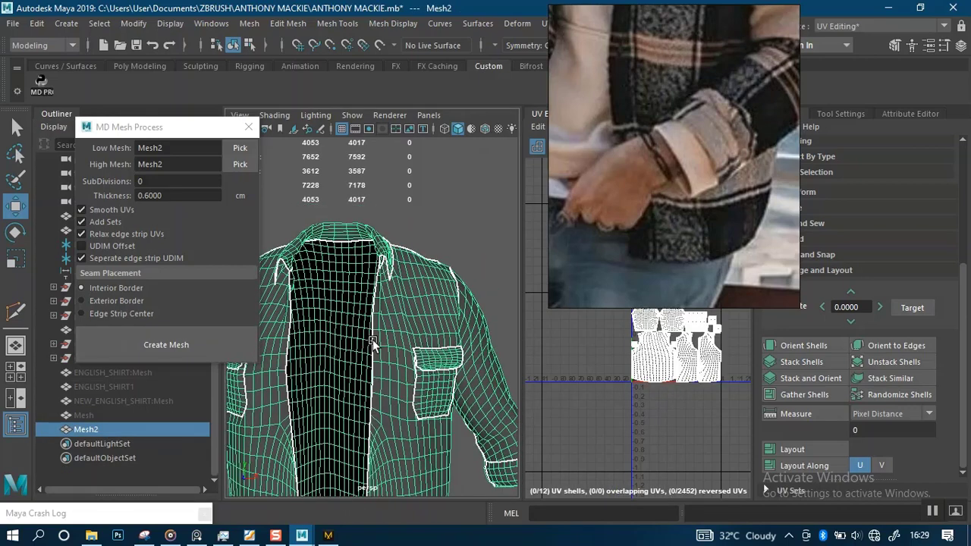
- Set the MD Mesh Process thickness to 0.4 cm and create the thickened mesh from Mesh2
{"action": "left_click", "coordinate": [151, 195]}
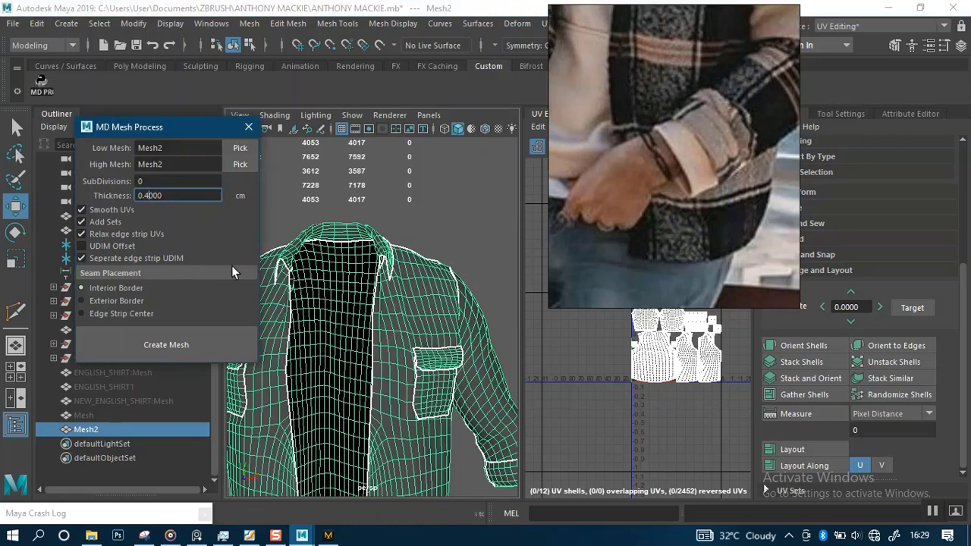
{"action": "right_click_drag", "start_coordinate": [414, 254], "coordinate": [431, 263], "text": "alt"}
{"action": "left_click", "coordinate": [426, 255]}
{"action": "left_click", "coordinate": [415, 281]}
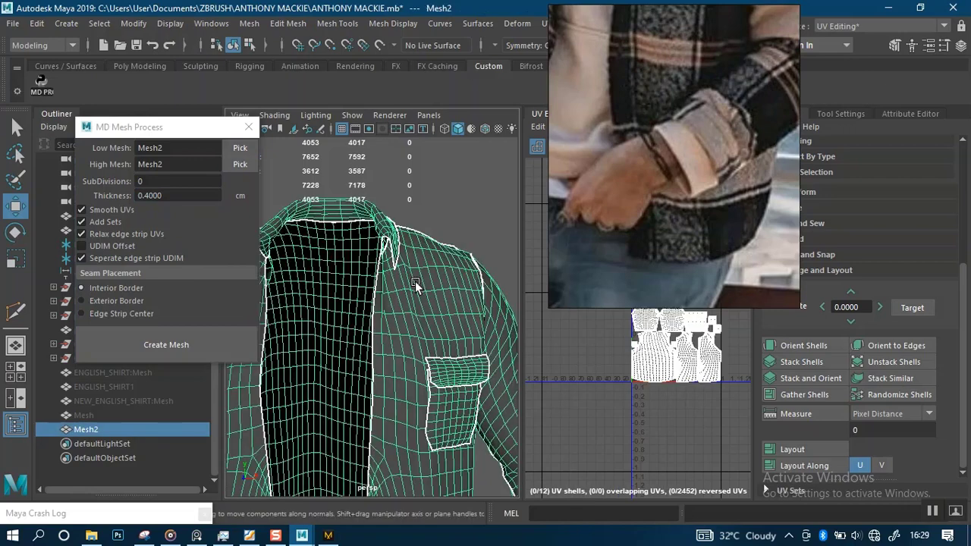
{"action": "left_click", "coordinate": [184, 345]}
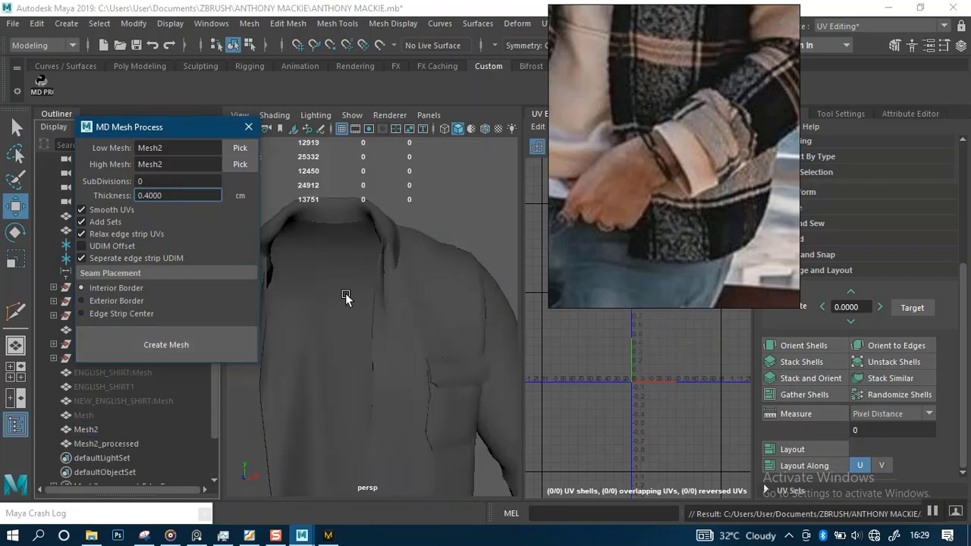
- Isolate the 0.4 cm processed shirt in the perspective view and turn on its smooth mesh preview
{"action": "left_click_drag", "start_coordinate": [367, 305], "coordinate": [365, 325], "text": "alt"}
{"action": "left_click", "coordinate": [325, 363]}
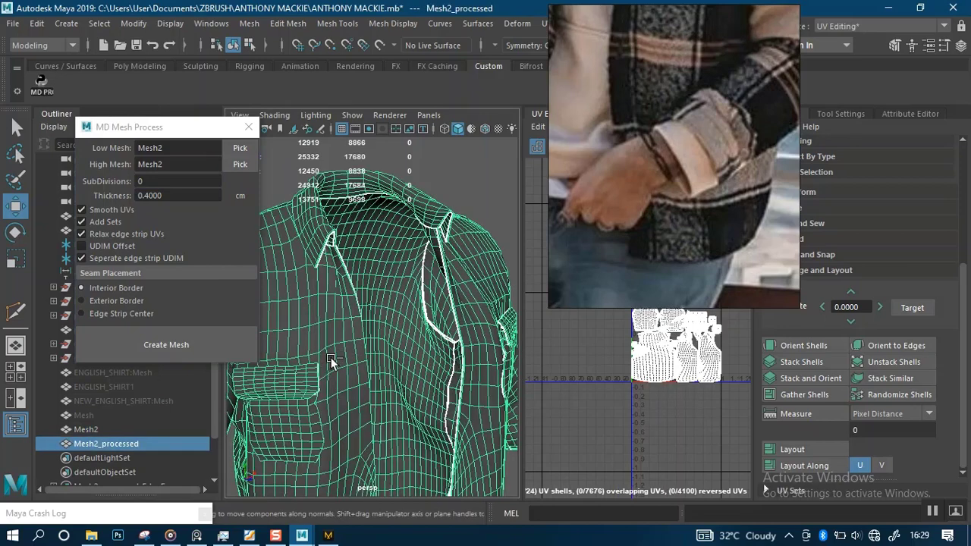
{"action": "key", "text": "ctrl+1"}
{"action": "left_click", "coordinate": [470, 201]}
{"action": "left_click_drag", "start_coordinate": [421, 292], "coordinate": [454, 294], "text": "alt"}
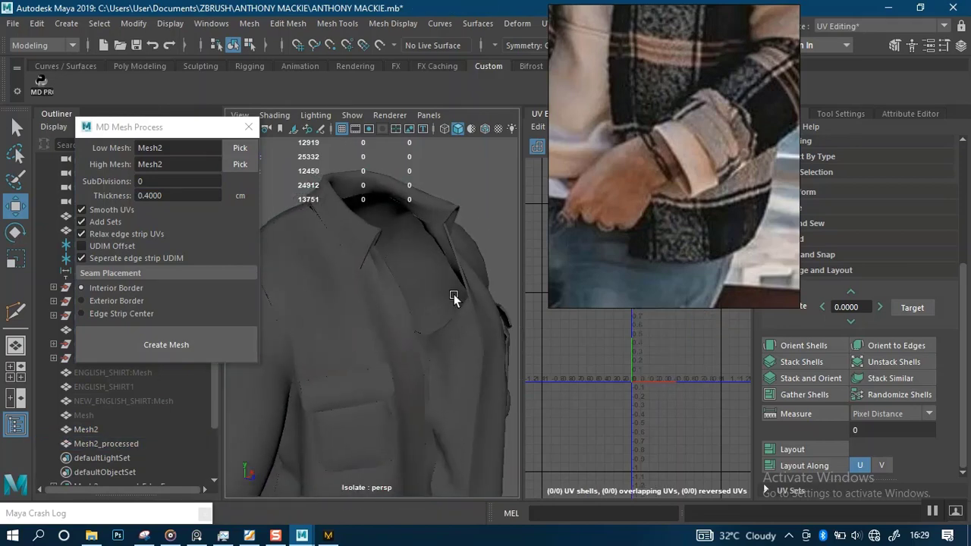
{"action": "left_click", "coordinate": [461, 290]}
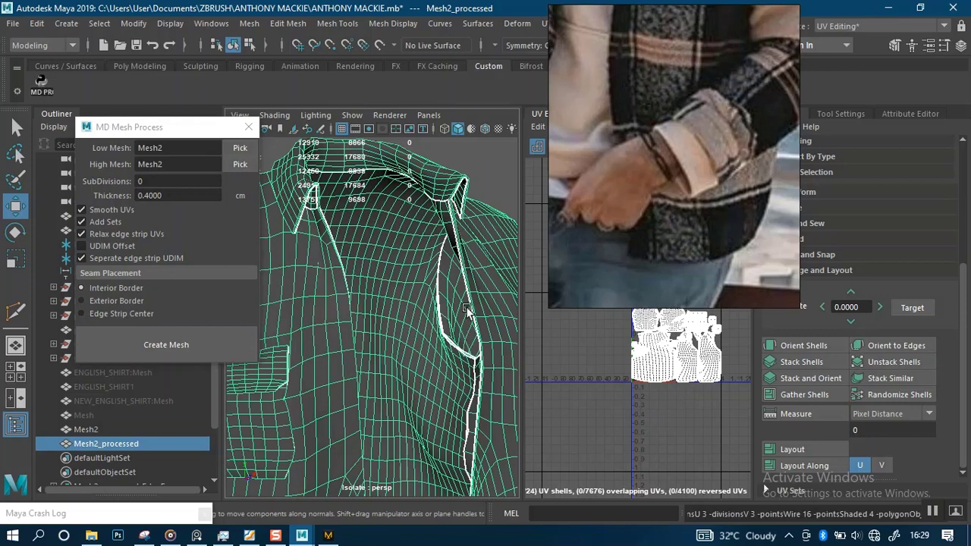
{"action": "key", "text": "3"}
- Examine the 0.4 cm shirt's collar, front opening, bottom hem and inner seams, both shaded and with its wireframe highlighted
{"action": "left_click", "coordinate": [491, 180]}
{"action": "left_click_drag", "start_coordinate": [468, 266], "coordinate": [366, 299], "text": "alt"}
{"action": "scroll", "coordinate": [390, 278], "scroll_direction": "down", "scroll_amount": 5}
{"action": "scroll", "coordinate": [403, 296], "scroll_direction": "up", "scroll_amount": 7}
{"action": "left_click", "coordinate": [456, 331]}
{"action": "scroll", "coordinate": [457, 332], "scroll_direction": "down", "scroll_amount": 3}
{"action": "scroll", "coordinate": [432, 324], "scroll_direction": "down", "scroll_amount": 4}
{"action": "left_click", "coordinate": [410, 292]}
{"action": "left_click", "coordinate": [366, 302]}
{"action": "key", "text": "3"}
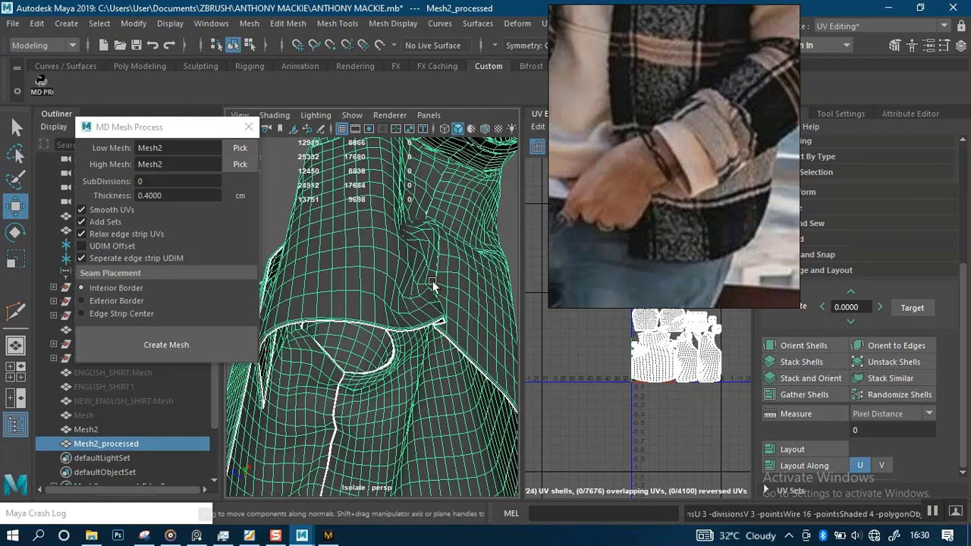
{"action": "left_click", "coordinate": [508, 227]}
{"action": "scroll", "coordinate": [434, 304], "scroll_direction": "up", "scroll_amount": 3}
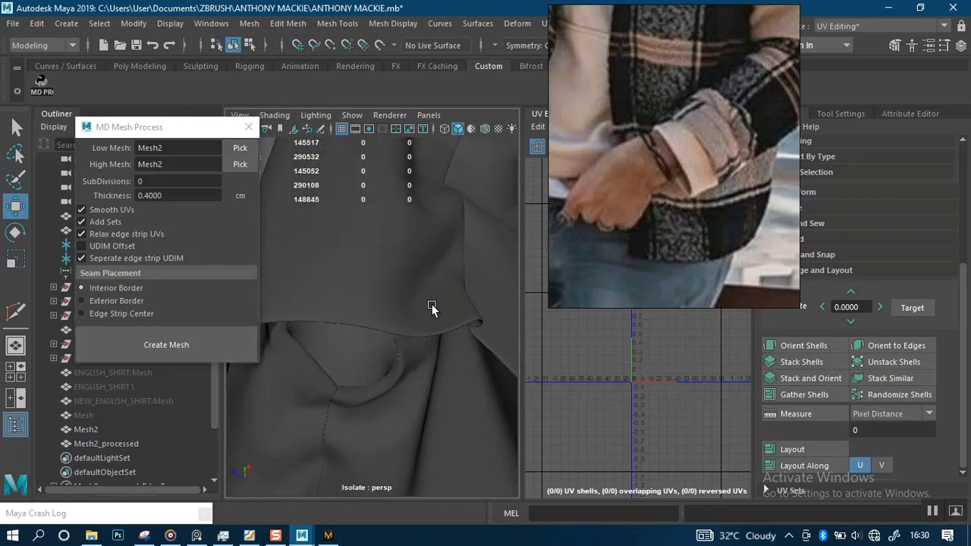
{"action": "left_click", "coordinate": [395, 292]}
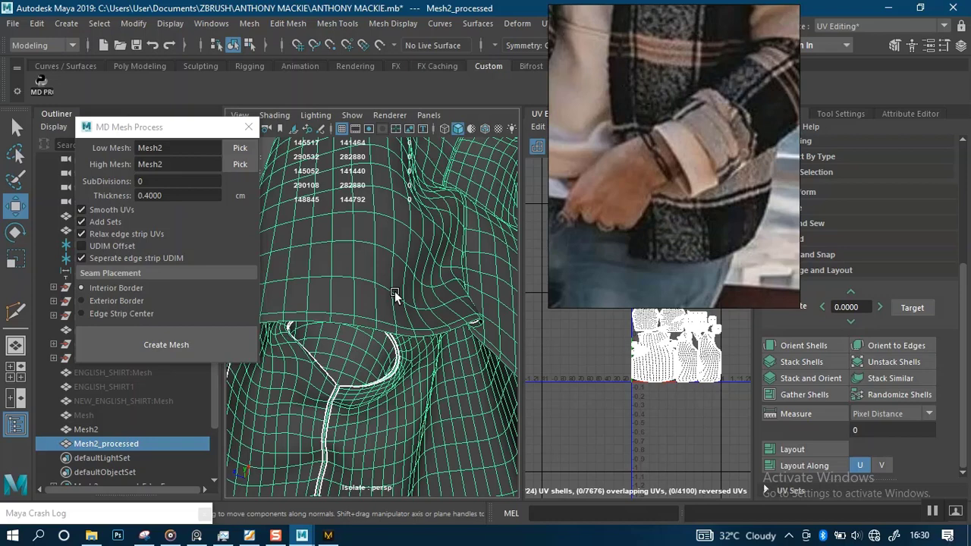
- Delete the 0.4 cm Mesh2_processed and exit isolation in the perspective view
{"action": "key", "text": "1"}
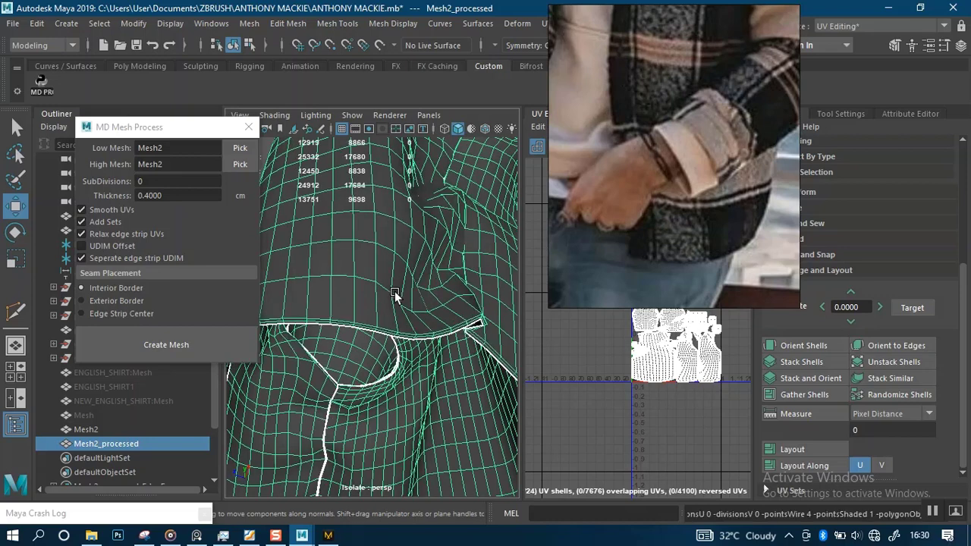
{"action": "key", "text": "Delete"}
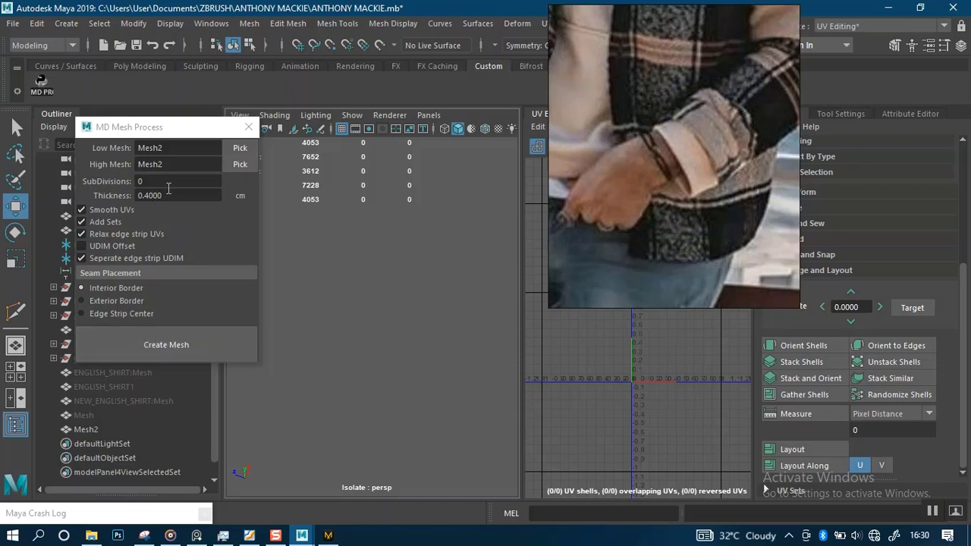
{"action": "key", "text": "ctrl+1"}
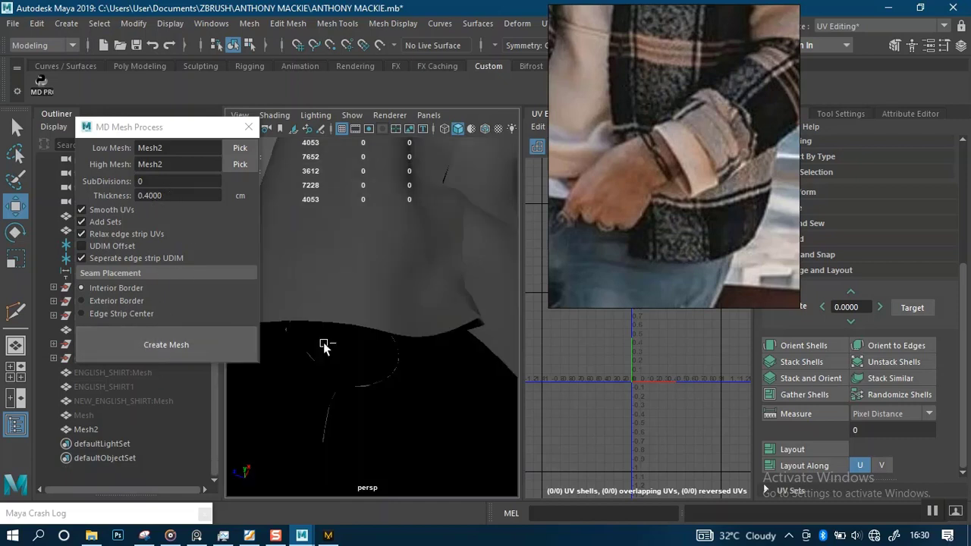
- Set the MD Mesh Process thickness to 0.55 cm and create the thickened mesh from Mesh2
{"action": "left_click", "coordinate": [173, 195]}
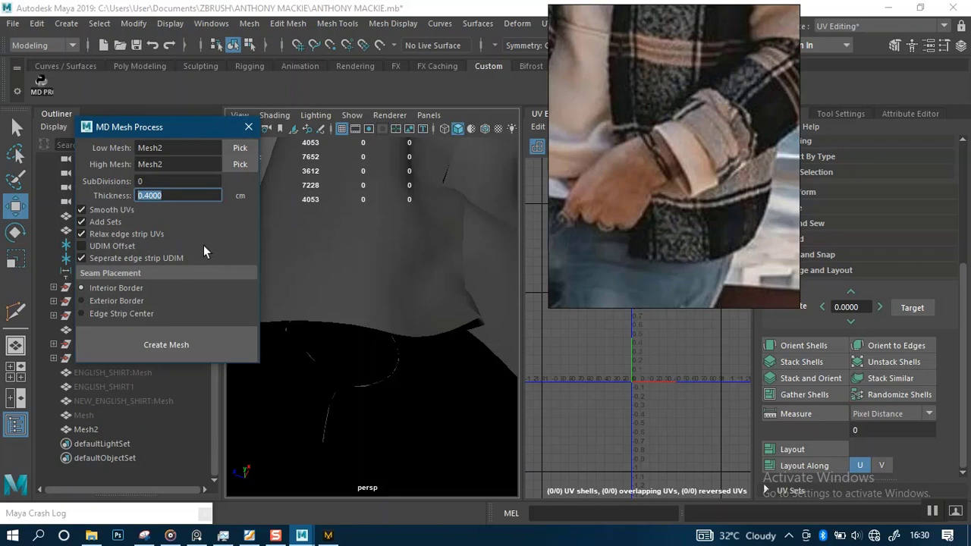
{"action": "left_click", "coordinate": [151, 197]}
{"action": "key", "text": "BackSpace"}
{"action": "left_click", "coordinate": [167, 341]}
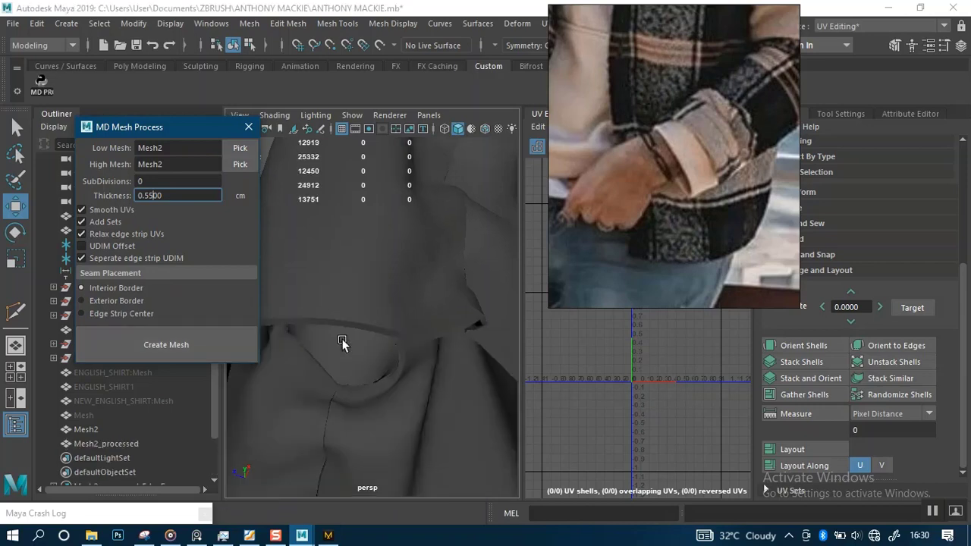
- Isolate the 0.55 cm Mesh2_processed in the perspective view and turn on its smooth mesh preview
{"action": "right_click_drag", "start_coordinate": [389, 331], "coordinate": [353, 329], "text": "alt"}
{"action": "left_click_drag", "start_coordinate": [355, 307], "coordinate": [389, 340], "text": "alt"}
{"action": "left_click", "coordinate": [423, 380]}
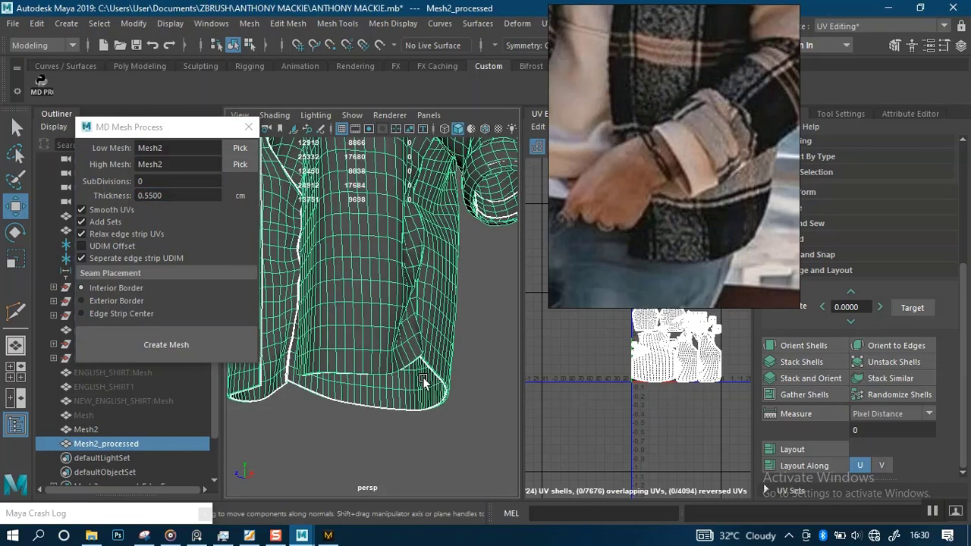
{"action": "key", "text": "ctrl+1"}
{"action": "left_click", "coordinate": [418, 434]}
{"action": "left_click_drag", "start_coordinate": [418, 434], "coordinate": [408, 325], "text": "alt"}
{"action": "left_click", "coordinate": [408, 325]}
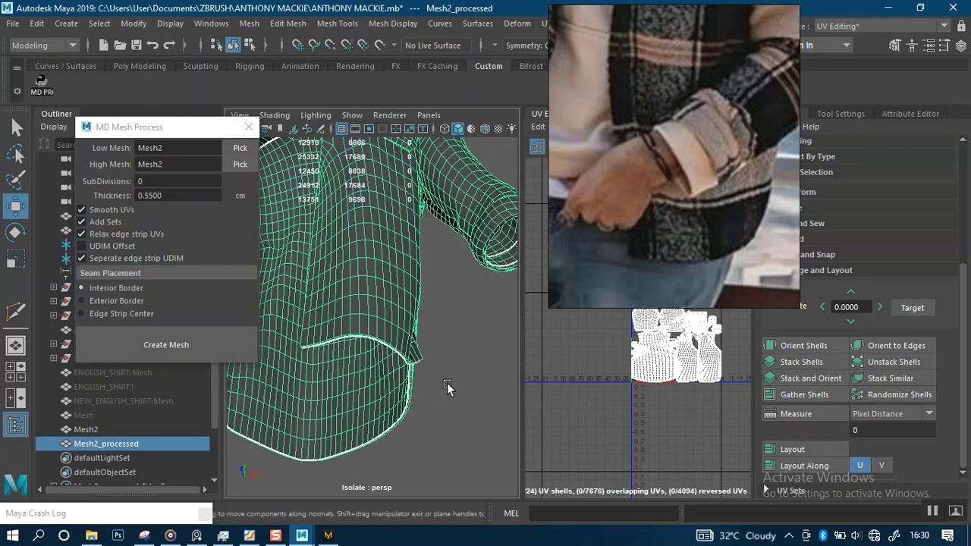
{"action": "left_click", "coordinate": [447, 424]}
- Examine the smoothed 0.55 cm shirt's front opening, pockets and side profile from several angles and distances
{"action": "mouse_move", "coordinate": [447, 424]}
{"action": "left_mouse_down", "text": "alt"}
{"action": "mouse_move", "coordinate": [476, 358]}
{"action": "mouse_move", "coordinate": [427, 346]}
{"action": "mouse_move", "coordinate": [448, 440]}
{"action": "left_mouse_up", "text": "alt"}
{"action": "right_click_drag", "start_coordinate": [448, 441], "coordinate": [441, 336], "text": "alt"}
{"action": "middle_click_drag", "start_coordinate": [420, 291], "coordinate": [430, 301], "text": "alt"}
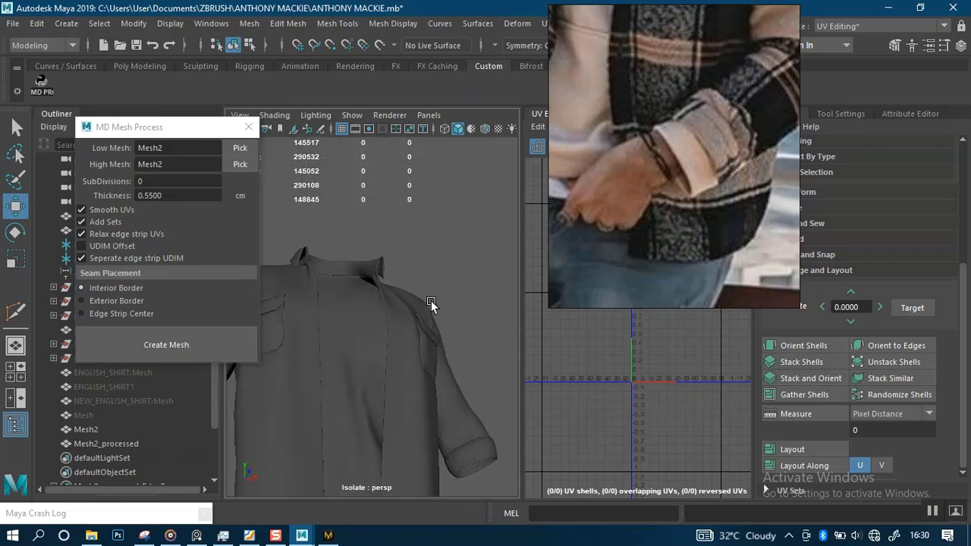
{"action": "left_click_drag", "start_coordinate": [430, 301], "coordinate": [385, 322], "text": "alt"}
{"action": "right_click_drag", "start_coordinate": [385, 322], "coordinate": [433, 305], "text": "alt"}
{"action": "middle_click_drag", "start_coordinate": [432, 305], "coordinate": [426, 290], "text": "alt"}
{"action": "left_click_drag", "start_coordinate": [426, 294], "coordinate": [430, 221], "text": "alt"}
{"action": "left_click_drag", "start_coordinate": [416, 293], "coordinate": [348, 269], "text": "alt"}
{"action": "left_click_drag", "start_coordinate": [411, 356], "coordinate": [335, 328], "text": "alt"}
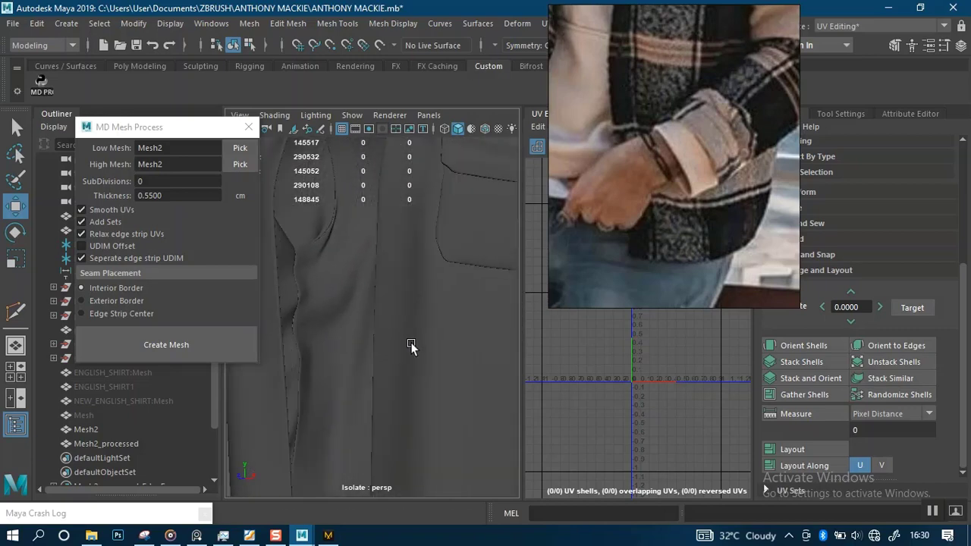
{"action": "left_click", "coordinate": [400, 344]}
{"action": "left_click_drag", "start_coordinate": [399, 343], "coordinate": [463, 346], "text": "alt"}
{"action": "mouse_move", "coordinate": [462, 345]}
{"action": "right_mouse_down", "text": "alt"}
{"action": "mouse_move", "coordinate": [473, 351]}
{"action": "mouse_move", "coordinate": [491, 268]}
{"action": "right_mouse_up", "text": "alt"}
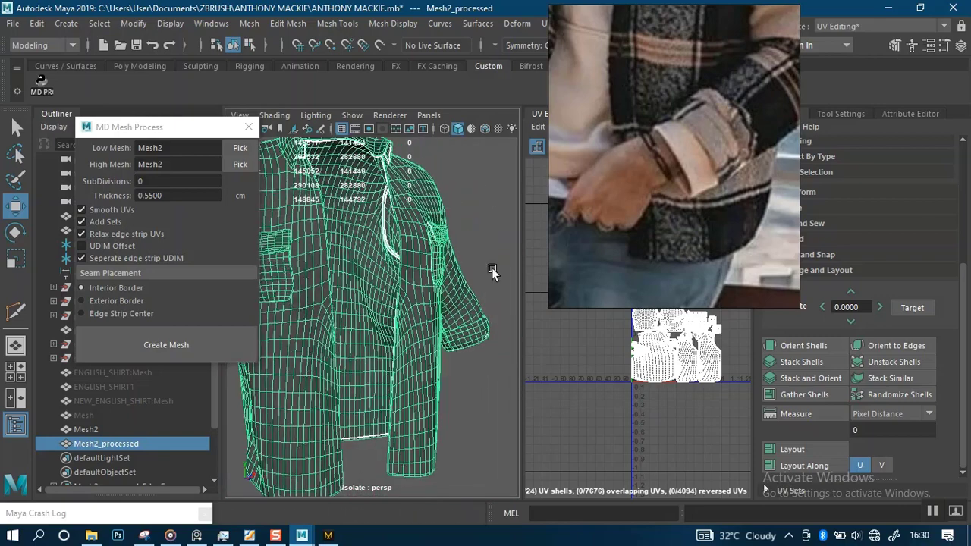
{"action": "left_click", "coordinate": [491, 268]}
{"action": "mouse_move", "coordinate": [492, 267]}
{"action": "left_mouse_down", "text": "alt"}
{"action": "mouse_move", "coordinate": [432, 259]}
{"action": "mouse_move", "coordinate": [458, 258]}
{"action": "left_mouse_up", "text": "alt"}
{"action": "left_click_drag", "start_coordinate": [508, 260], "coordinate": [512, 261], "text": "alt"}
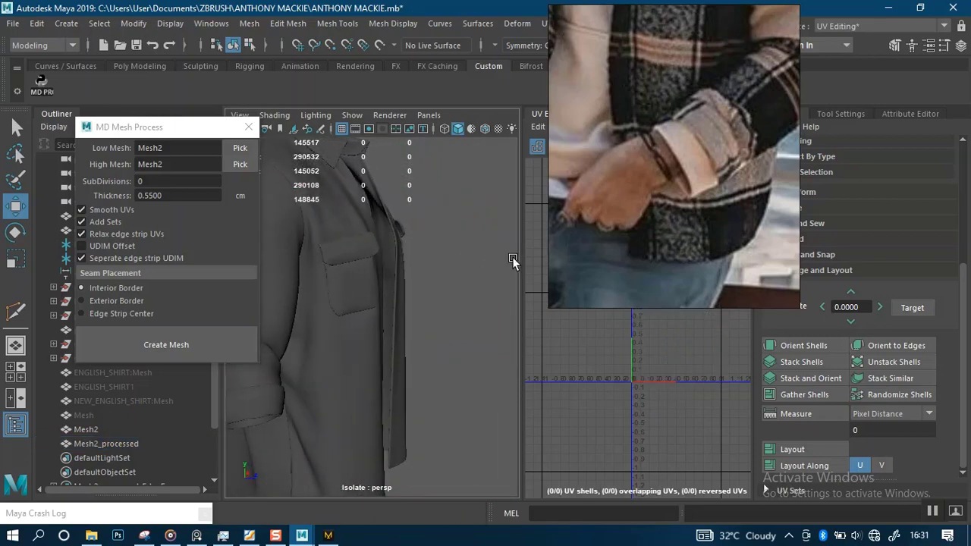
{"action": "scroll", "coordinate": [460, 304], "scroll_direction": "down", "scroll_amount": 5}
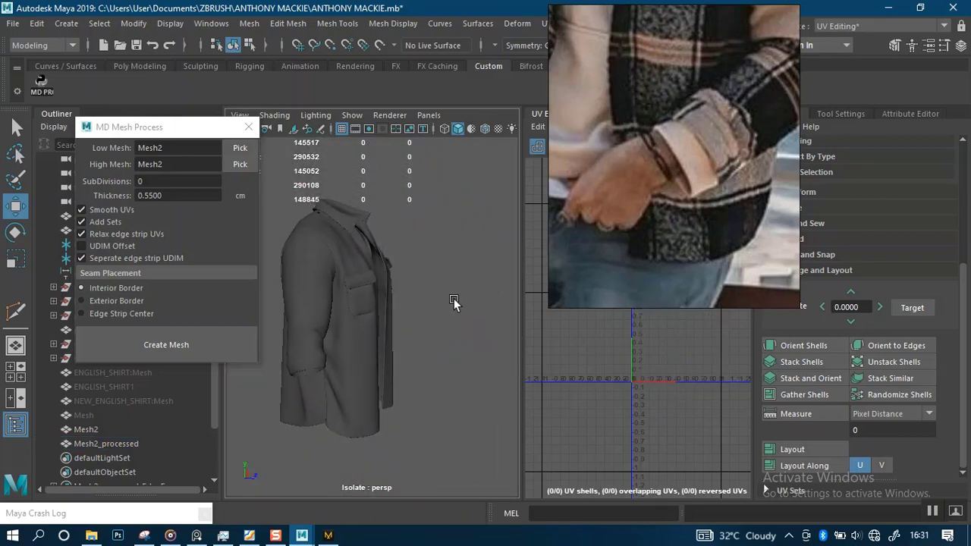
{"action": "scroll", "coordinate": [436, 338], "scroll_direction": "up", "scroll_amount": 5}
{"action": "left_click_drag", "start_coordinate": [393, 353], "coordinate": [454, 301], "text": "alt"}
- Examine the 0.55 cm shirt's collar fold and rolled sleeve cuff up close, followed by the whole garment
{"action": "left_click", "coordinate": [464, 343]}
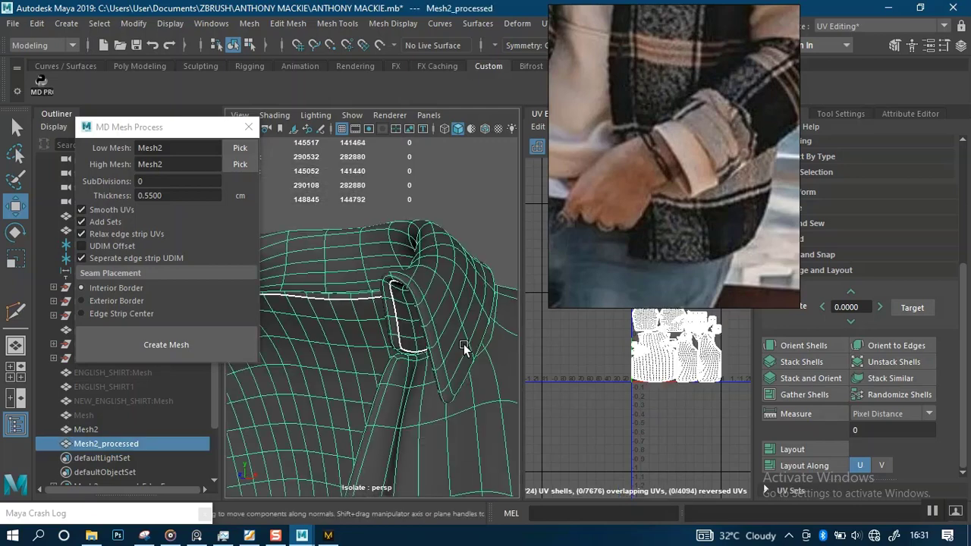
{"action": "left_click_drag", "start_coordinate": [465, 347], "coordinate": [483, 261], "text": "alt"}
{"action": "left_click", "coordinate": [432, 289]}
{"action": "left_click_drag", "start_coordinate": [430, 288], "coordinate": [407, 320], "text": "alt"}
{"action": "left_click", "coordinate": [415, 321]}
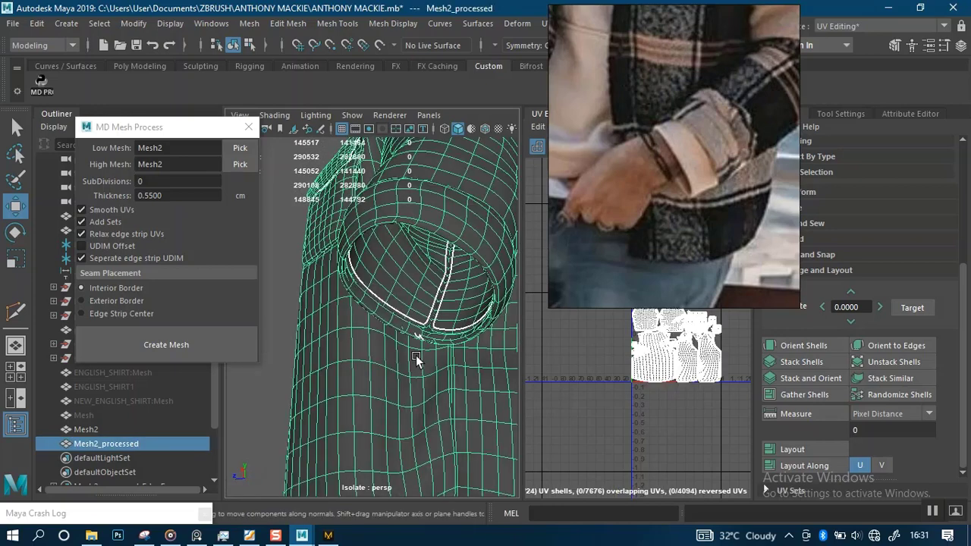
{"action": "right_click_drag", "start_coordinate": [417, 357], "coordinate": [372, 340], "text": "alt"}
{"action": "left_click_drag", "start_coordinate": [372, 341], "coordinate": [412, 374], "text": "alt"}
{"action": "right_click_drag", "start_coordinate": [412, 375], "coordinate": [370, 322], "text": "alt"}
{"action": "left_click_drag", "start_coordinate": [369, 322], "coordinate": [449, 365], "text": "alt"}
{"action": "left_click", "coordinate": [447, 379]}
{"action": "right_click_drag", "start_coordinate": [407, 347], "coordinate": [487, 292], "text": "alt"}
{"action": "left_click_drag", "start_coordinate": [376, 359], "coordinate": [310, 359], "text": "alt"}
{"action": "left_click", "coordinate": [447, 362]}
{"action": "key", "text": "f"}
{"action": "left_click", "coordinate": [444, 337]}
{"action": "middle_click_drag", "start_coordinate": [350, 331], "coordinate": [382, 387], "text": "alt"}
{"action": "left_click_drag", "start_coordinate": [383, 388], "coordinate": [318, 369], "text": "alt"}
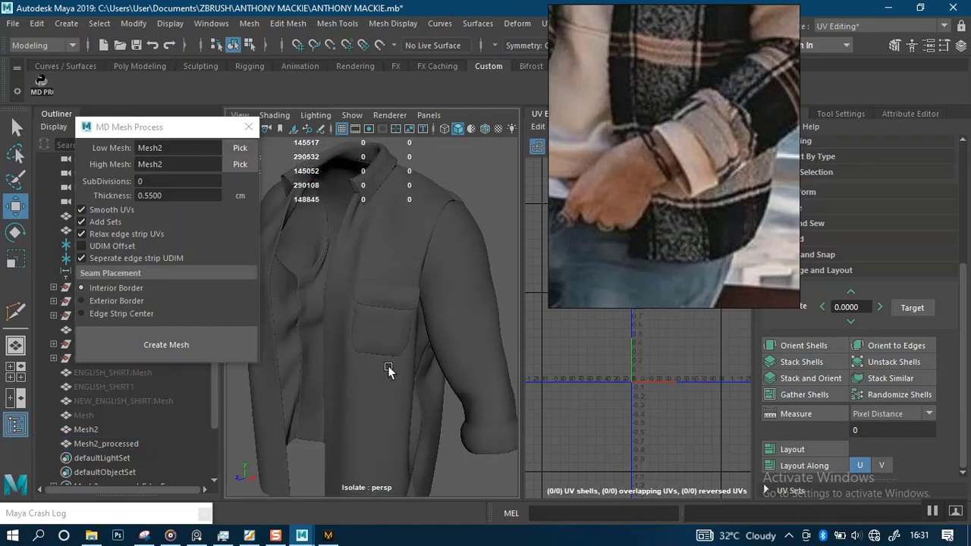
{"action": "left_click_drag", "start_coordinate": [389, 368], "coordinate": [368, 374], "text": "alt"}
- Select the 0.55 cm Mesh2_processed, turn off its smooth mesh preview and frame the whole shirt in the view
{"action": "left_click", "coordinate": [368, 375]}
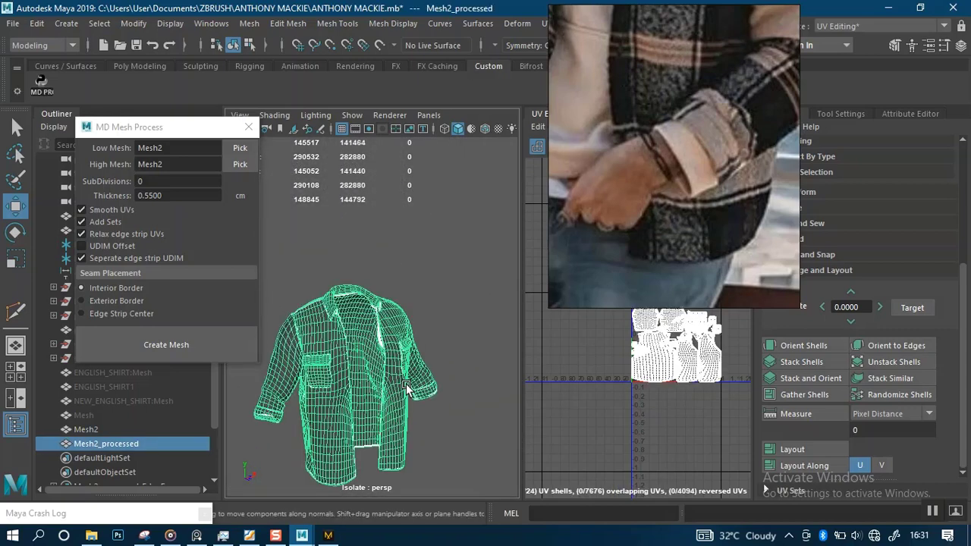
{"action": "left_click", "coordinate": [434, 341]}
{"action": "left_click", "coordinate": [366, 370]}
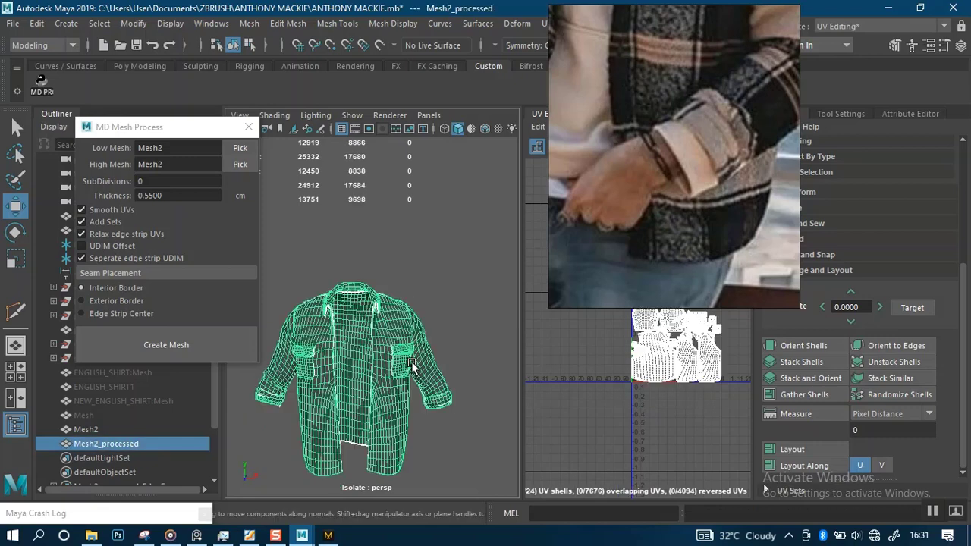
{"action": "key", "text": "f"}
{"action": "key", "text": "w"}
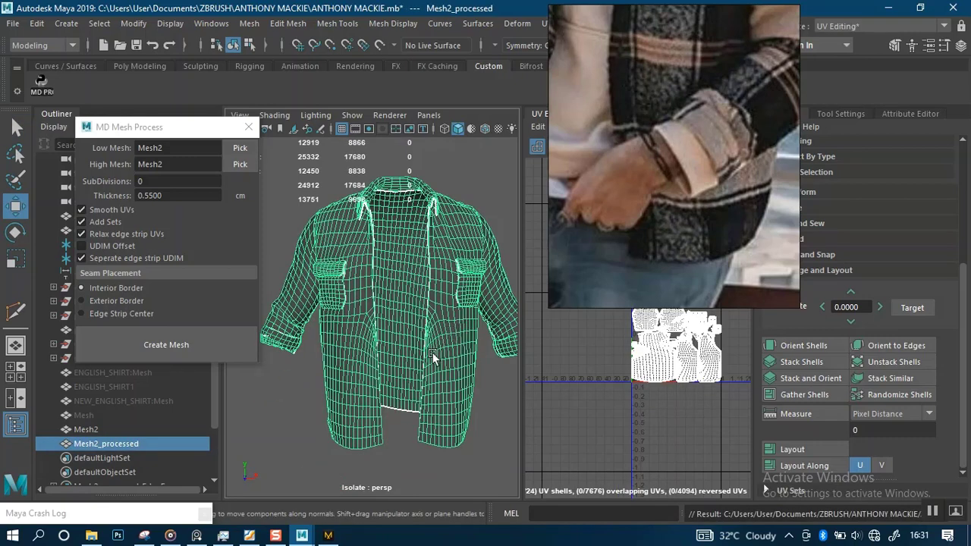
- Close the MD Mesh Process tool, rename Mesh2_processed to ENGLISH_SHIRT_MAIN and frame it in the view
{"action": "left_click_drag", "start_coordinate": [426, 373], "coordinate": [396, 325], "text": "alt"}
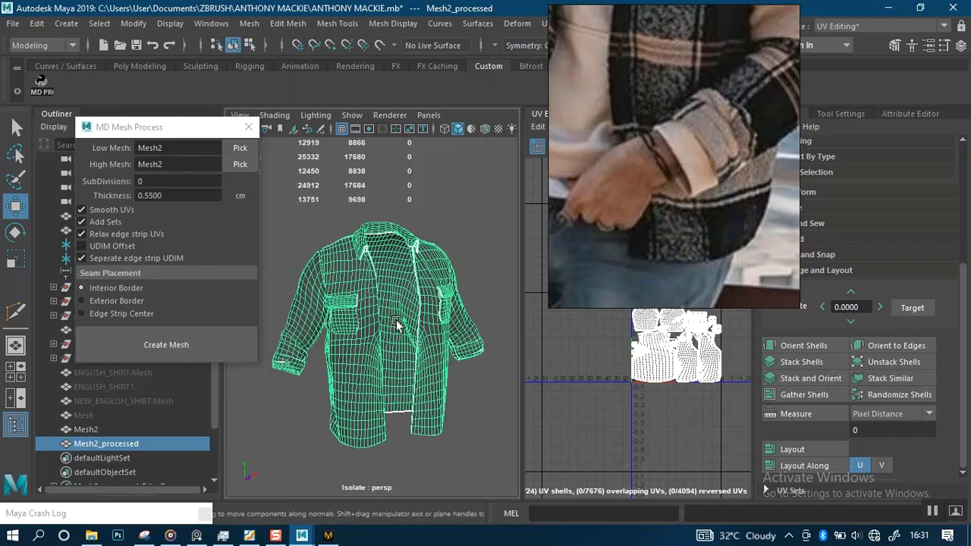
{"action": "left_click", "coordinate": [248, 127]}
{"action": "double_click", "coordinate": [121, 444]}
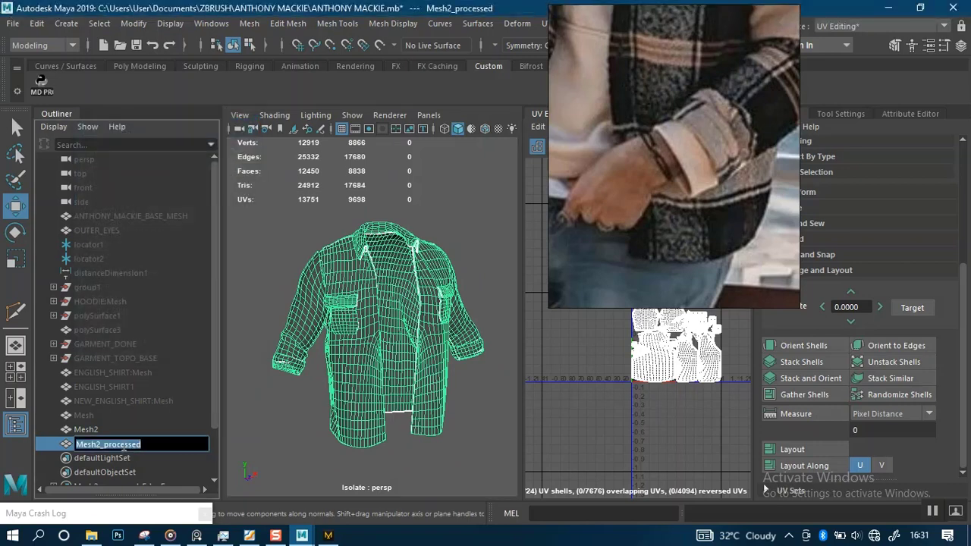
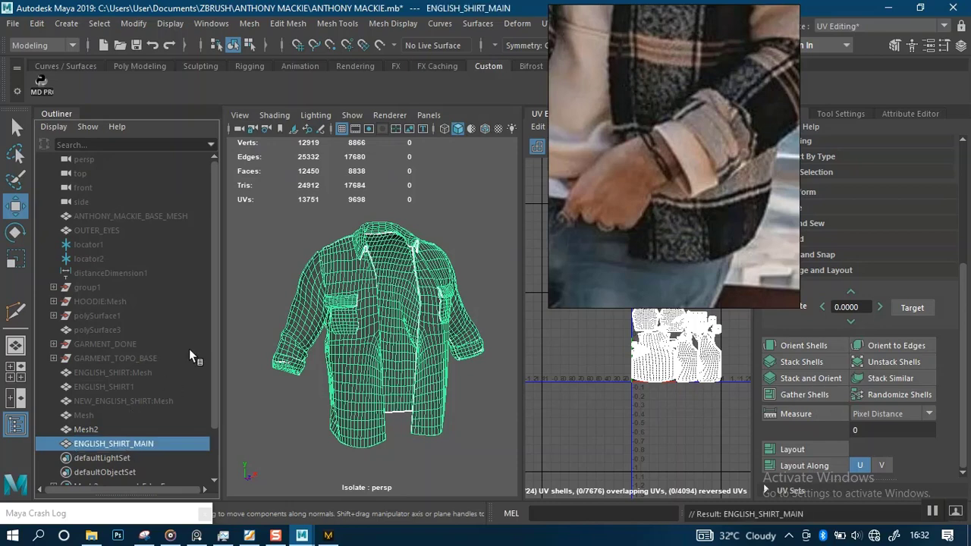
{"action": "key", "text": "f"}
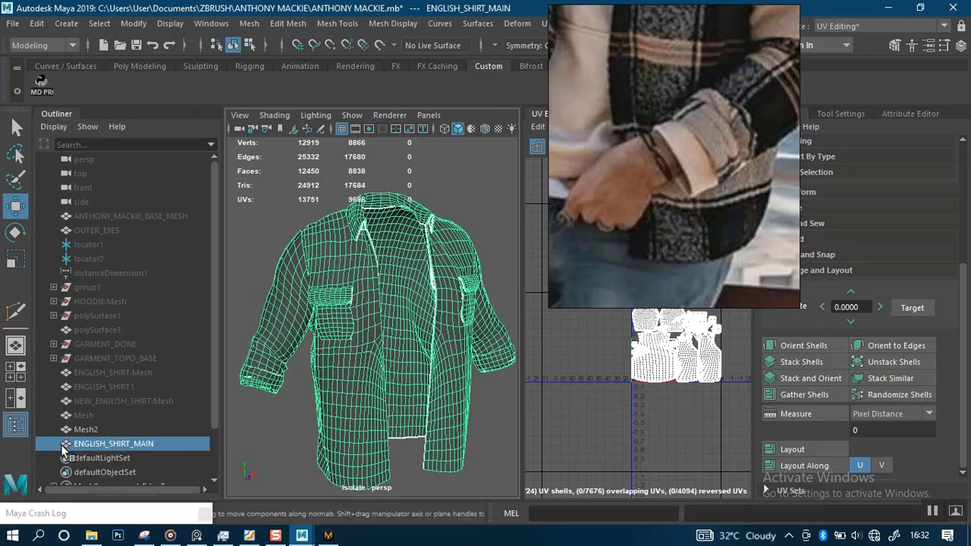
- Move ENGLISH_SHIRT_MAIN into the GARMENT_DONE group, unhide the group and clear the selection
{"action": "left_click_drag", "start_coordinate": [63, 453], "coordinate": [64, 406]}
{"action": "left_click_drag", "start_coordinate": [77, 347], "coordinate": [78, 345]}
{"action": "left_click", "coordinate": [81, 344]}
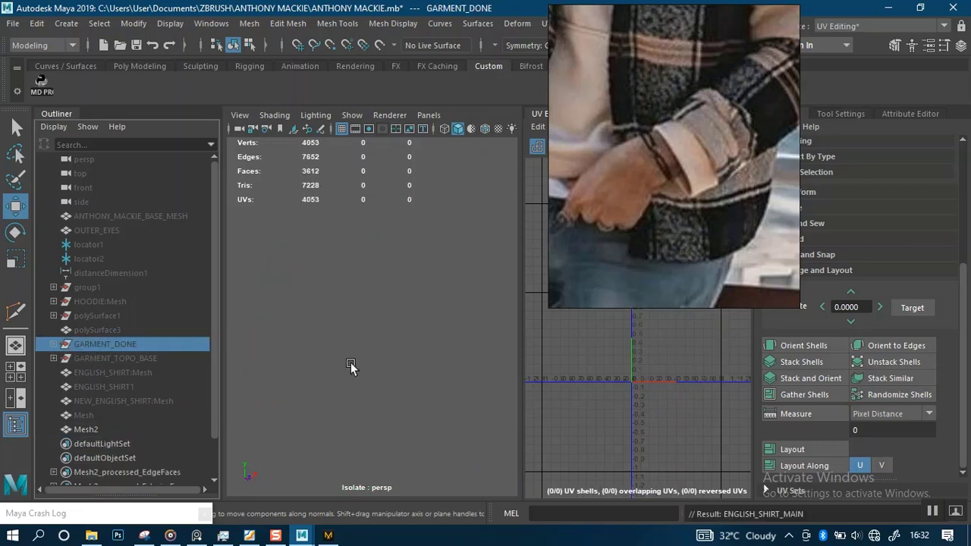
{"action": "key", "text": "ctrl+s"}
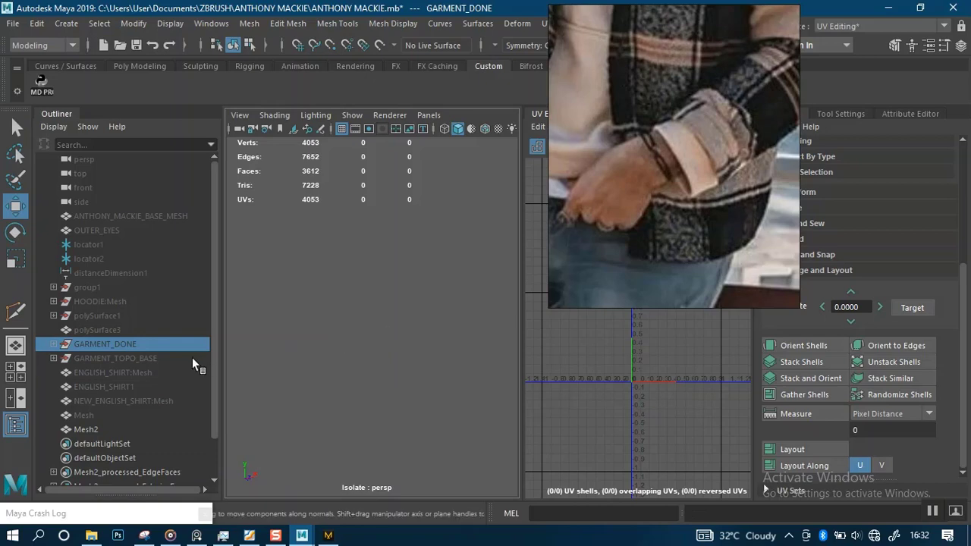
{"action": "key", "text": "shift+h"}
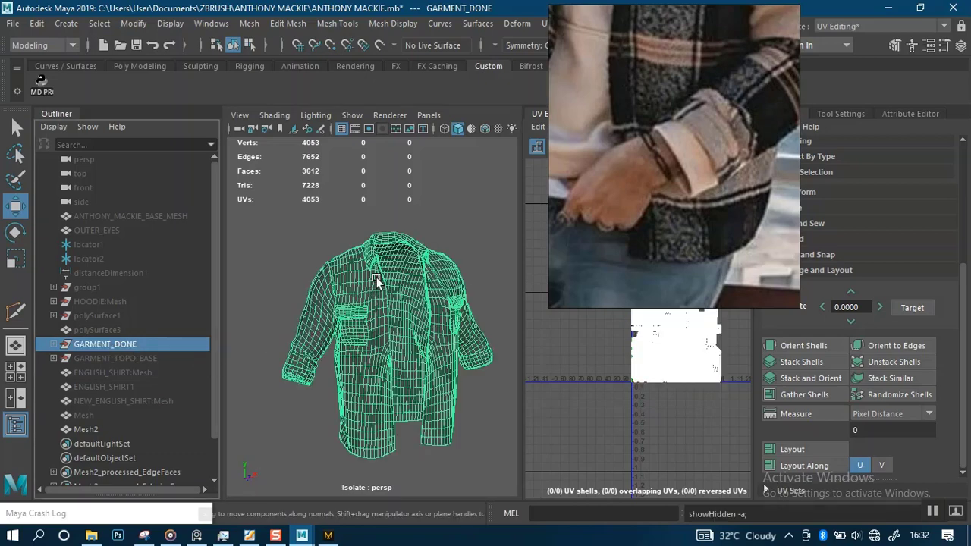
{"action": "left_click", "coordinate": [443, 218]}
- Expand the GARMENT_DONE group, check HOODIE_DONE and TROUSER_DONE, and select ENGLISH_SHIRT_MAIN
{"action": "left_click", "coordinate": [53, 343]}
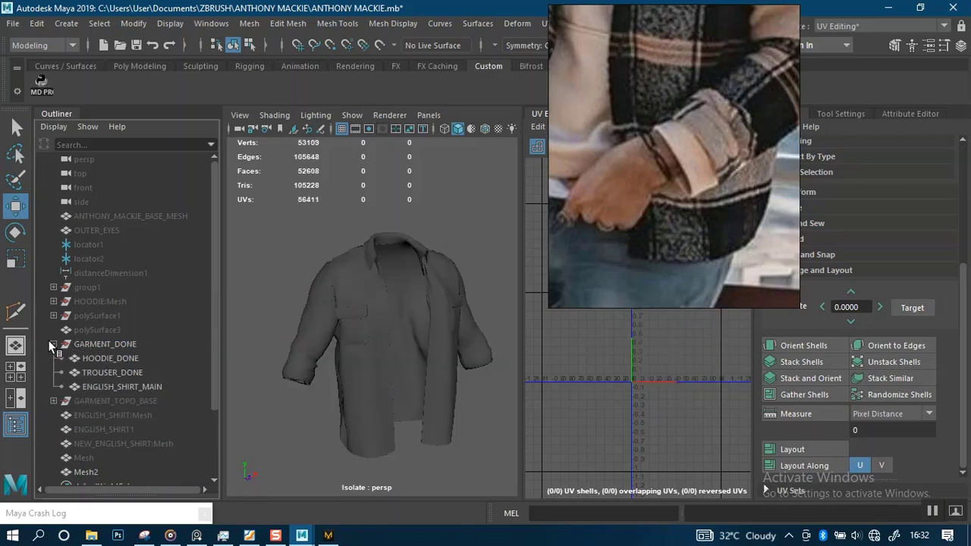
{"action": "left_click", "coordinate": [107, 357]}
{"action": "left_click", "coordinate": [114, 371]}
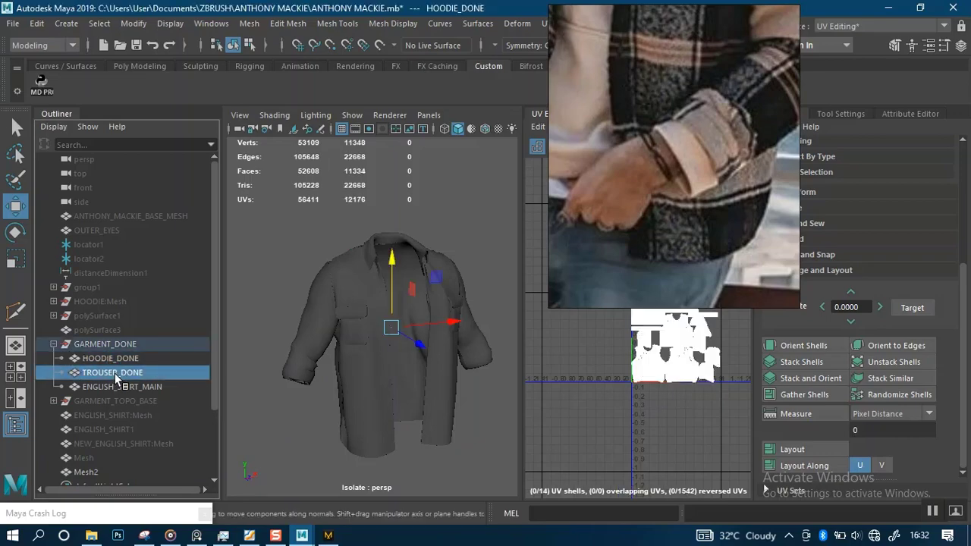
{"action": "left_click", "coordinate": [119, 386]}
{"action": "scroll", "coordinate": [413, 362], "scroll_direction": "up", "scroll_amount": 2}
{"action": "left_click_drag", "start_coordinate": [413, 361], "coordinate": [438, 271], "text": "alt"}
{"action": "left_click", "coordinate": [455, 181]}
{"action": "left_click", "coordinate": [424, 294]}
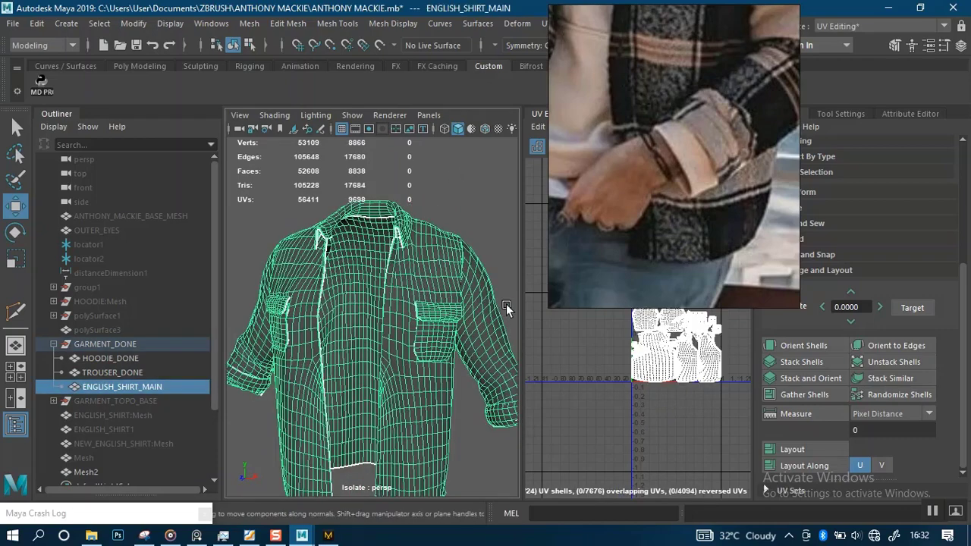
- Move the reference photo off the UV Editor and compare the shirt's UV layout with its mesh
{"action": "left_click_drag", "start_coordinate": [697, 248], "coordinate": [850, 230]}
{"action": "scroll", "coordinate": [398, 309], "scroll_direction": "down", "scroll_amount": 3}
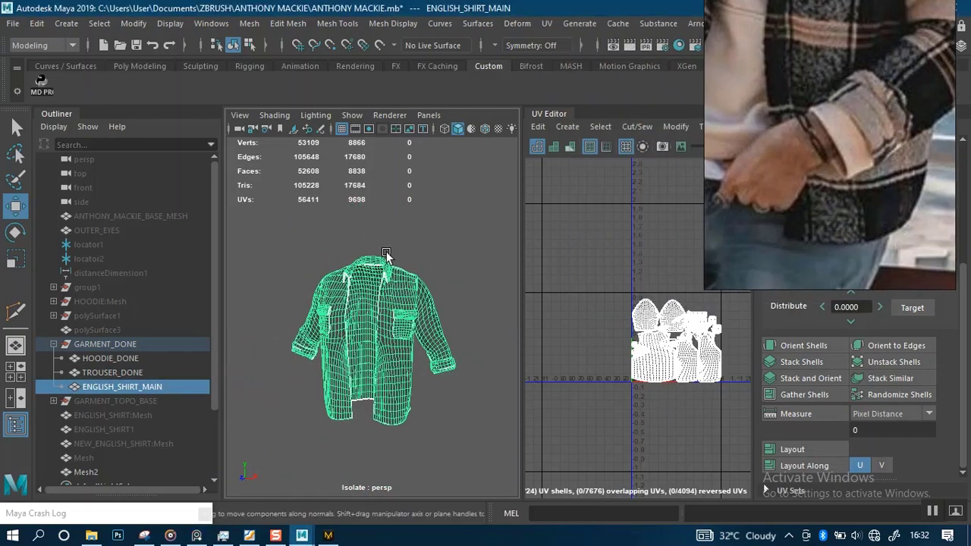
{"action": "scroll", "coordinate": [672, 334], "scroll_direction": "up", "scroll_amount": 8}
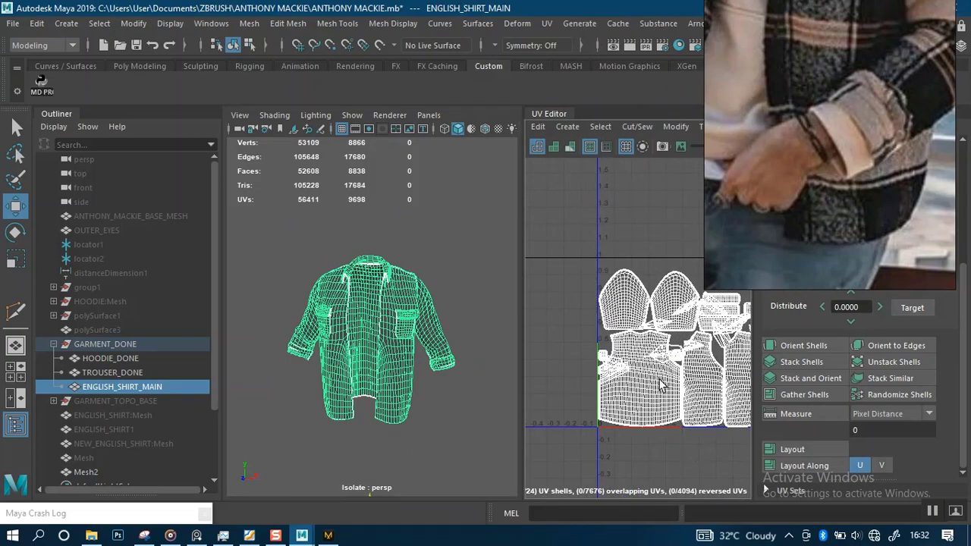
{"action": "mouse_move", "coordinate": [634, 356]}
{"action": "middle_mouse_down", "text": "alt"}
{"action": "mouse_move", "coordinate": [622, 353]}
{"action": "mouse_move", "coordinate": [637, 345]}
{"action": "middle_mouse_up", "text": "alt"}
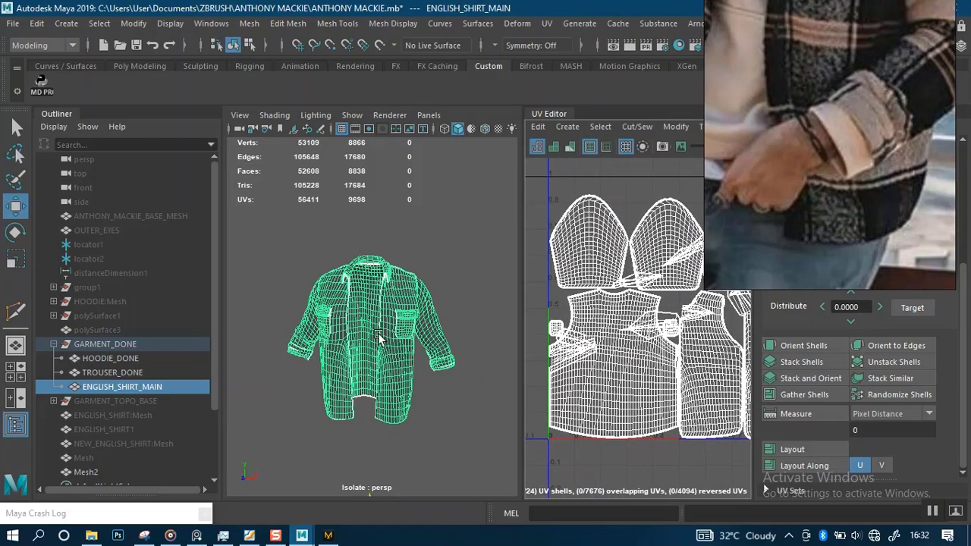
{"action": "scroll", "coordinate": [368, 319], "scroll_direction": "up", "scroll_amount": 5}
{"action": "mouse_move", "coordinate": [355, 297]}
{"action": "left_mouse_down", "text": "alt"}
{"action": "mouse_move", "coordinate": [365, 276]}
{"action": "mouse_move", "coordinate": [342, 290]}
{"action": "left_mouse_up", "text": "alt"}
{"action": "scroll", "coordinate": [342, 291], "scroll_direction": "down", "scroll_amount": 3}
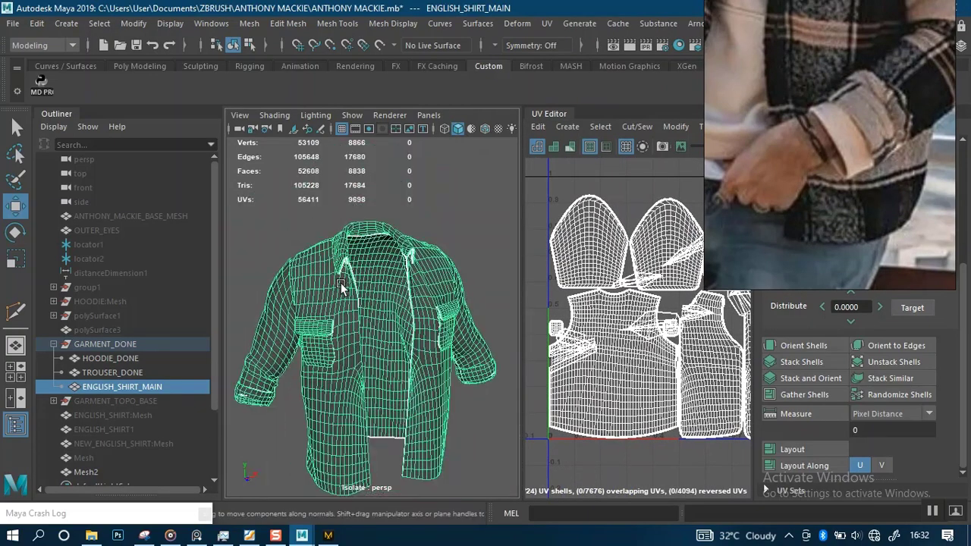
- Switch the shirt to UV shell selection and examine its shells around the front opening and chest pocket
{"action": "right_click", "coordinate": [339, 285]}
{"action": "right_click_drag", "start_coordinate": [374, 164], "coordinate": [409, 181]}
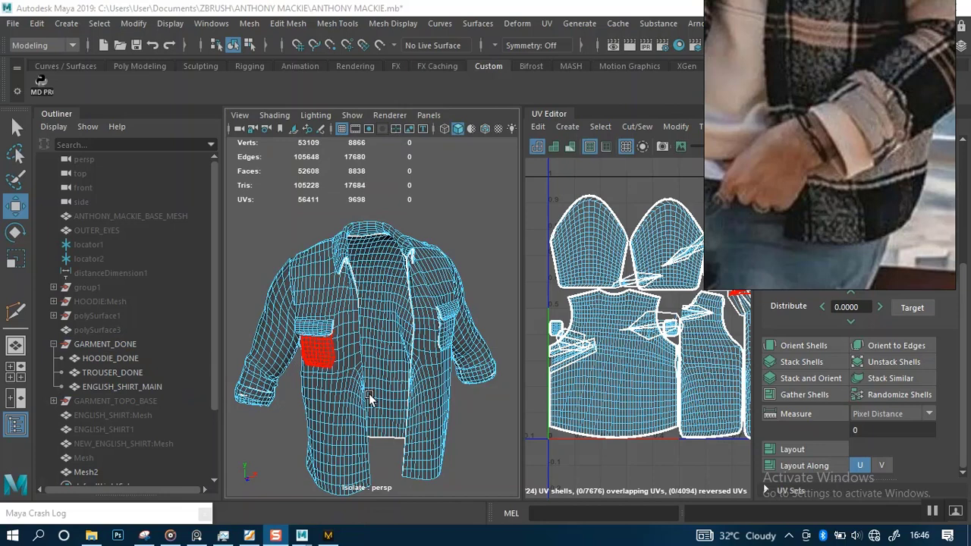
{"action": "left_click", "coordinate": [414, 409]}
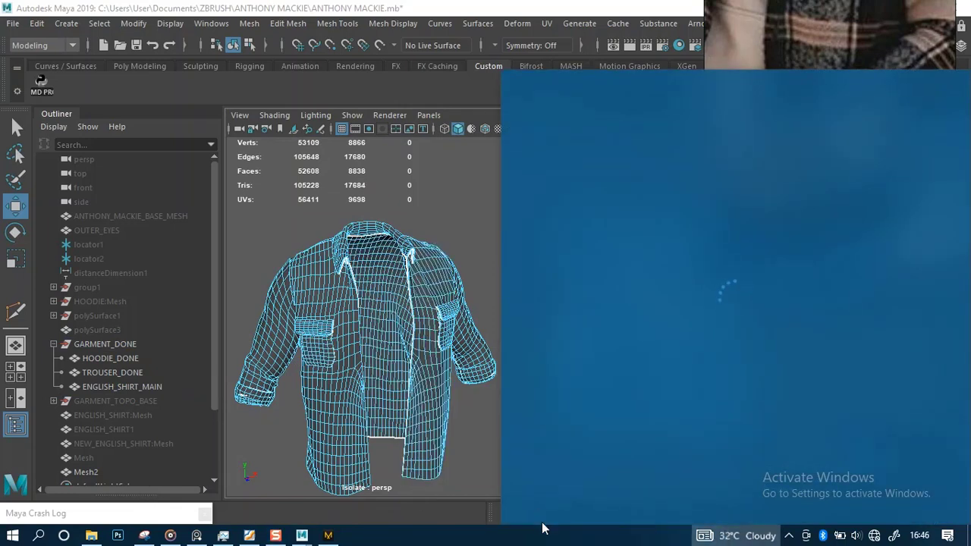
{"action": "scroll", "coordinate": [414, 395], "scroll_direction": "up", "scroll_amount": 3}
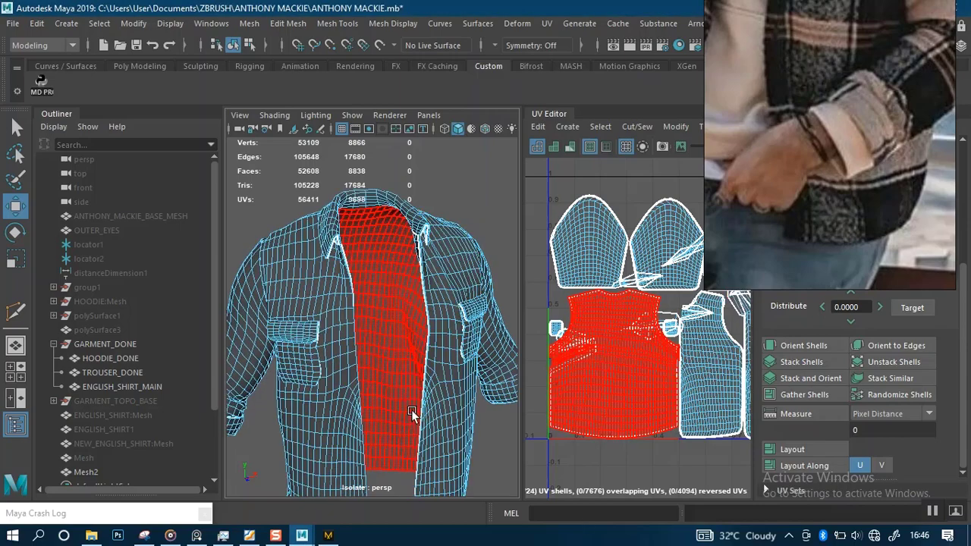
{"action": "scroll", "coordinate": [381, 342], "scroll_direction": "down", "scroll_amount": 5}
{"action": "scroll", "coordinate": [389, 357], "scroll_direction": "up", "scroll_amount": 5}
{"action": "left_click_drag", "start_coordinate": [388, 357], "coordinate": [300, 334], "text": "alt"}
{"action": "scroll", "coordinate": [343, 314], "scroll_direction": "up", "scroll_amount": 3}
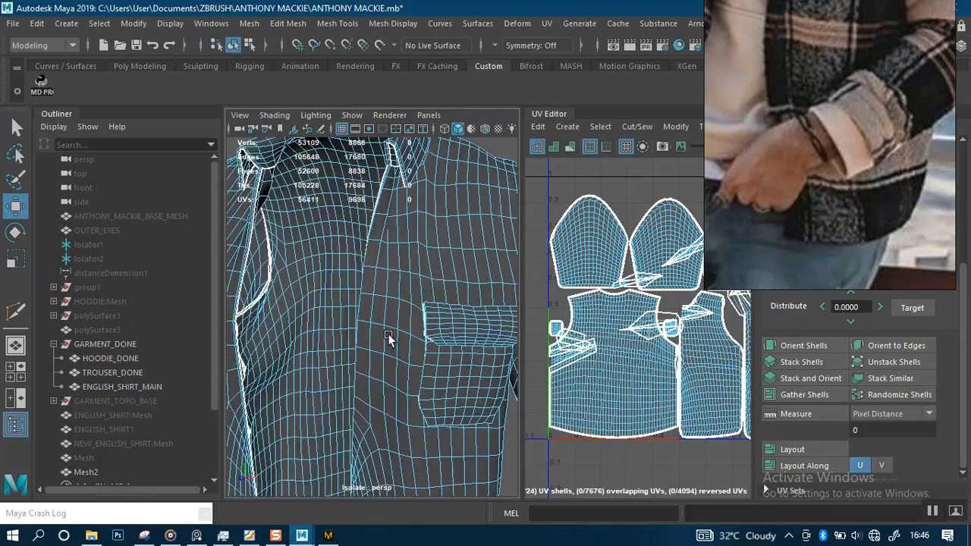
{"action": "left_click_drag", "start_coordinate": [390, 339], "coordinate": [428, 296], "text": "alt"}
{"action": "scroll", "coordinate": [386, 311], "scroll_direction": "down", "scroll_amount": 3}
{"action": "scroll", "coordinate": [575, 318], "scroll_direction": "up", "scroll_amount": 2}
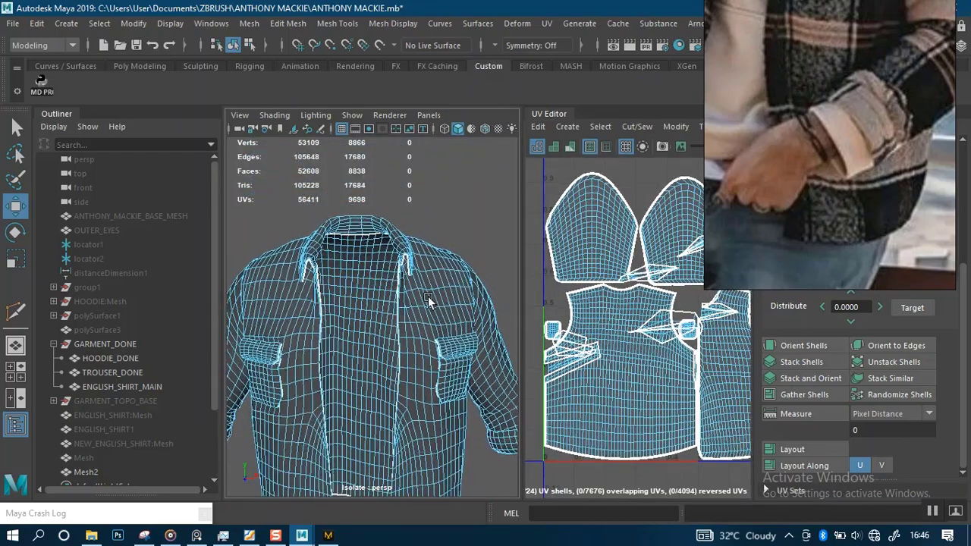
- Select the outer UV shells of both front panels together with their chest pockets and flaps
{"action": "middle_click_drag", "start_coordinate": [428, 296], "coordinate": [427, 254], "text": "alt"}
{"action": "right_click_drag", "start_coordinate": [428, 254], "coordinate": [396, 326], "text": "alt"}
{"action": "left_click_drag", "start_coordinate": [396, 326], "coordinate": [357, 322], "text": "alt"}
{"action": "left_click", "coordinate": [332, 314]}
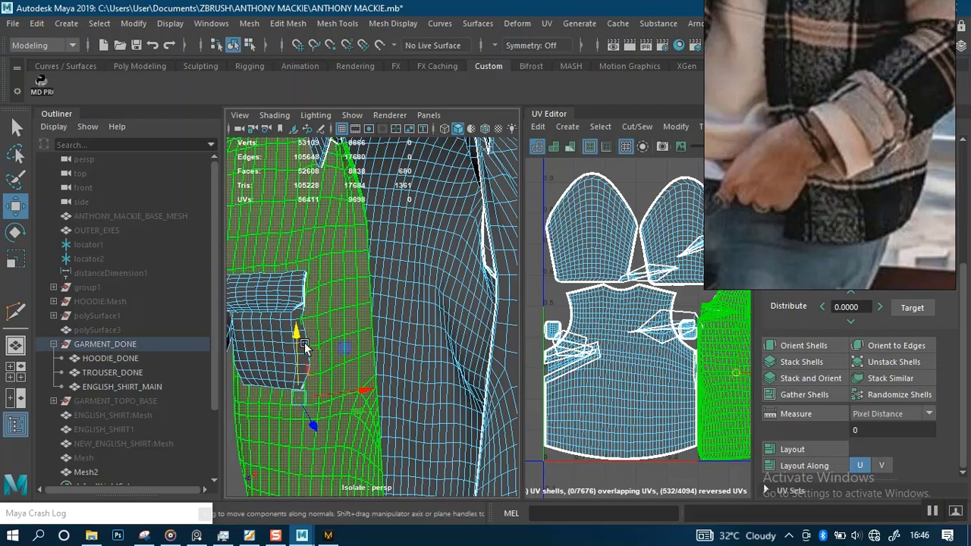
{"action": "left_click", "coordinate": [265, 303], "text": "shift"}
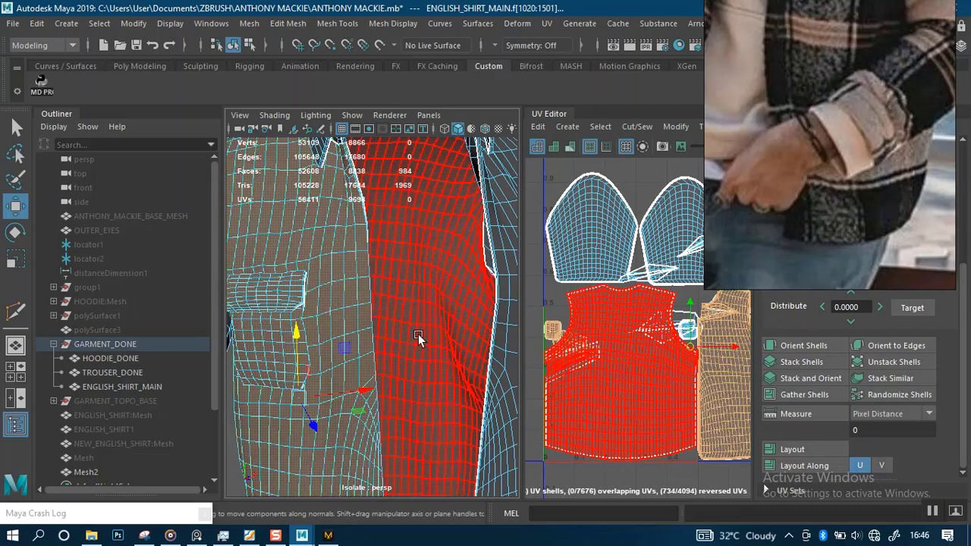
{"action": "left_click_drag", "start_coordinate": [418, 334], "coordinate": [437, 355], "text": "alt"}
{"action": "left_click", "coordinate": [476, 333], "text": "shift"}
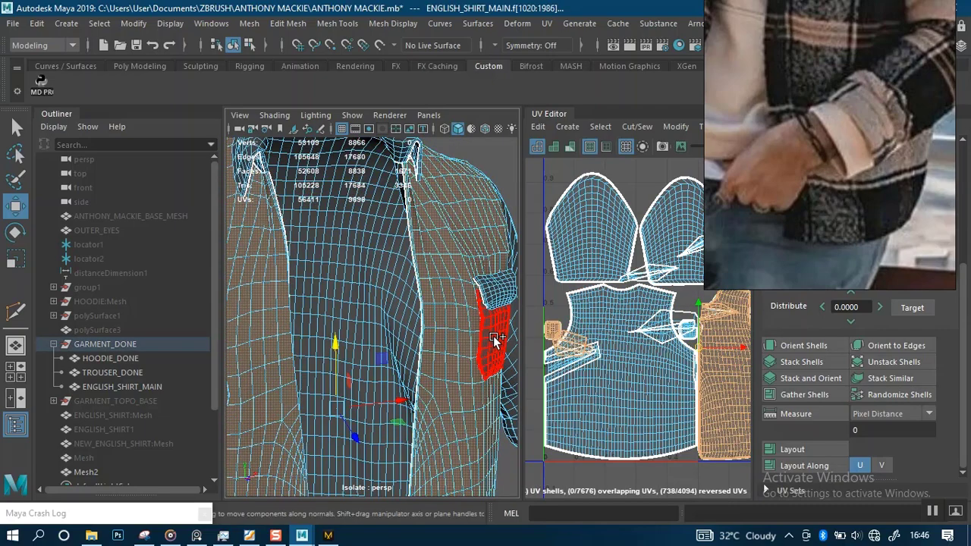
{"action": "left_click", "coordinate": [494, 286], "text": "shift"}
- Add the remaining outer UV shells, including the back and both sleeves, to the selection and check it from several angles
{"action": "left_click_drag", "start_coordinate": [494, 285], "coordinate": [310, 355], "text": "alt"}
{"action": "left_click", "coordinate": [311, 357], "text": "shift"}
{"action": "left_click_drag", "start_coordinate": [369, 373], "coordinate": [403, 394], "text": "alt"}
{"action": "left_click", "coordinate": [418, 337], "text": "shift"}
{"action": "left_click", "coordinate": [372, 356], "text": "shift"}
{"action": "left_click_drag", "start_coordinate": [346, 282], "coordinate": [308, 261], "text": "alt"}
{"action": "left_click", "coordinate": [382, 316], "text": "shift"}
{"action": "mouse_move", "coordinate": [382, 316]}
{"action": "left_mouse_down", "text": "alt"}
{"action": "mouse_move", "coordinate": [387, 273]}
{"action": "mouse_move", "coordinate": [365, 267]}
{"action": "mouse_move", "coordinate": [380, 308]}
{"action": "left_mouse_up", "text": "alt"}
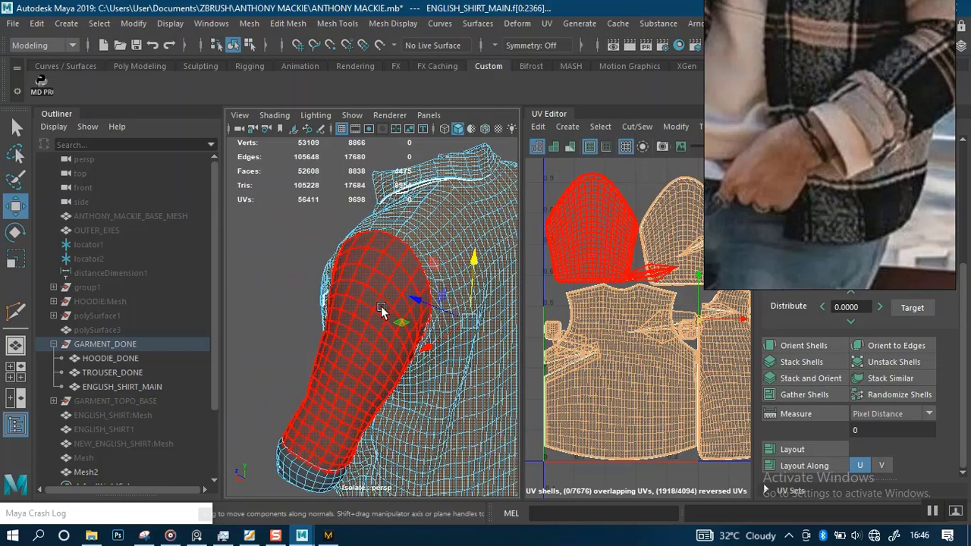
{"action": "left_click", "coordinate": [584, 387], "text": "shift"}
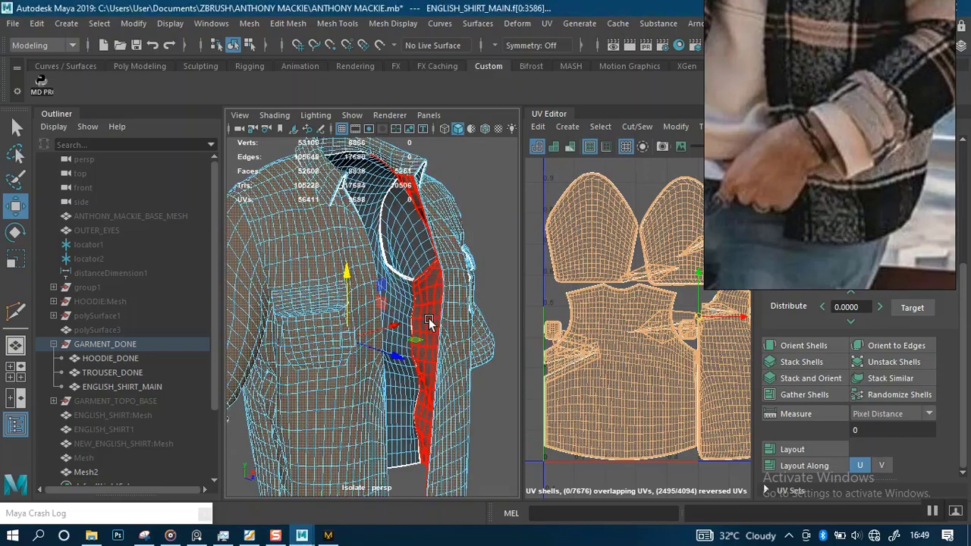
{"action": "scroll", "coordinate": [430, 336], "scroll_direction": "down", "scroll_amount": 5}
{"action": "left_click_drag", "start_coordinate": [337, 294], "coordinate": [477, 269], "text": "alt"}
{"action": "left_click_drag", "start_coordinate": [346, 260], "coordinate": [272, 318], "text": "alt"}
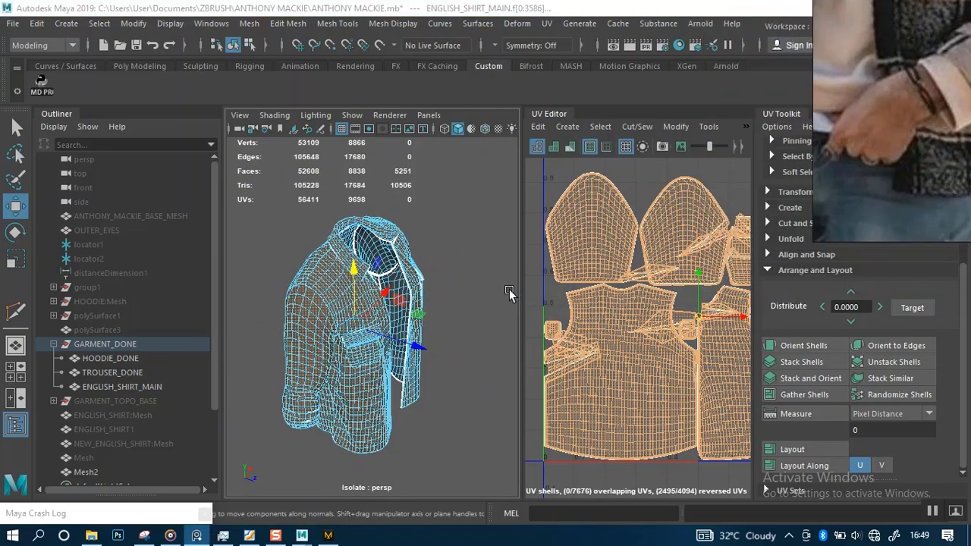
- Collapse the Outliner and widen the UV Editor to fit the shirt's whole UV layout
{"action": "left_click", "coordinate": [57, 115]}
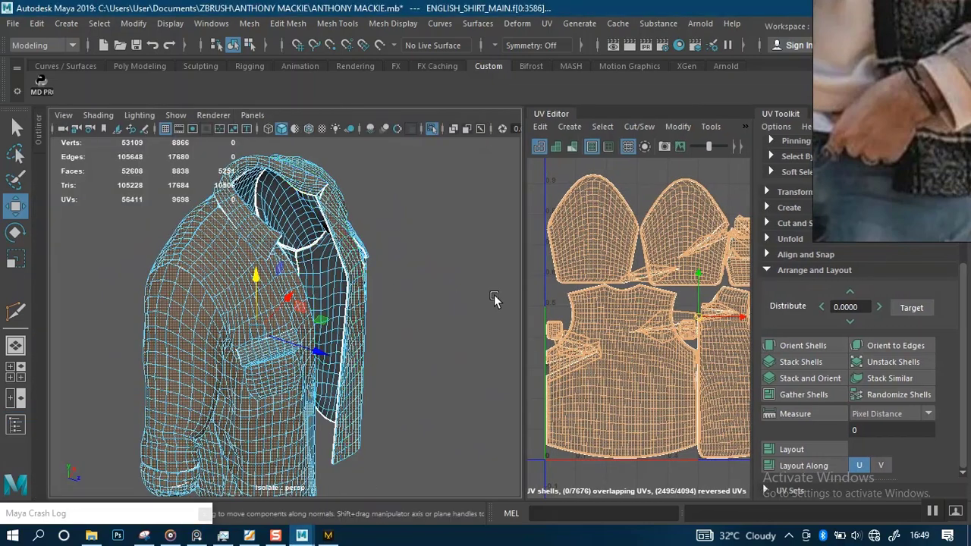
{"action": "left_click_drag", "start_coordinate": [504, 290], "coordinate": [457, 291]}
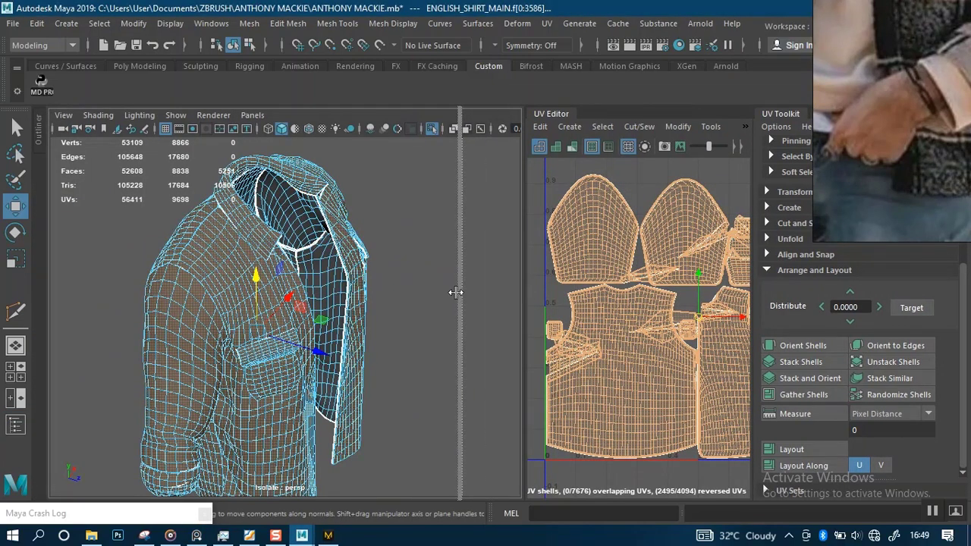
{"action": "scroll", "coordinate": [531, 273], "scroll_direction": "down", "scroll_amount": 3}
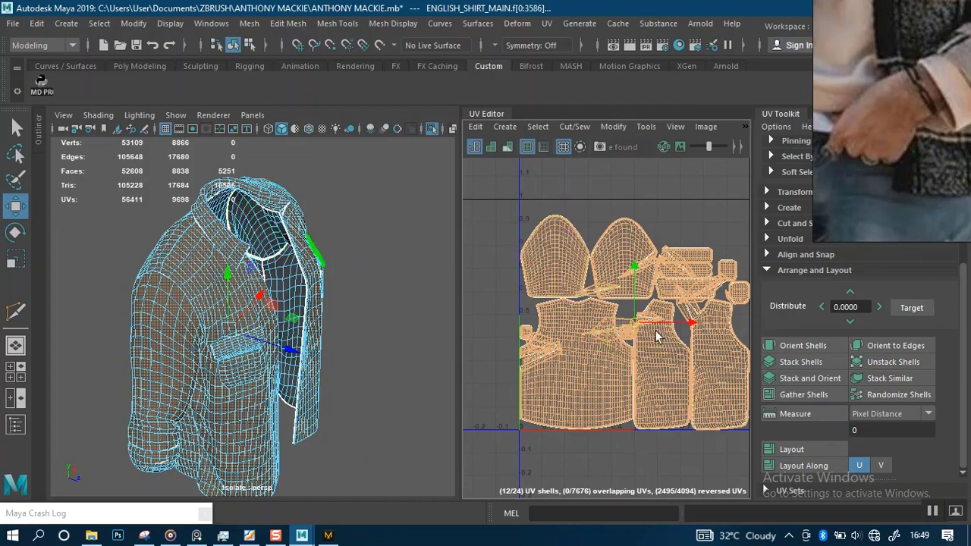
{"action": "scroll", "coordinate": [599, 273], "scroll_direction": "down", "scroll_amount": 2}
{"action": "scroll", "coordinate": [637, 303], "scroll_direction": "up", "scroll_amount": 4}
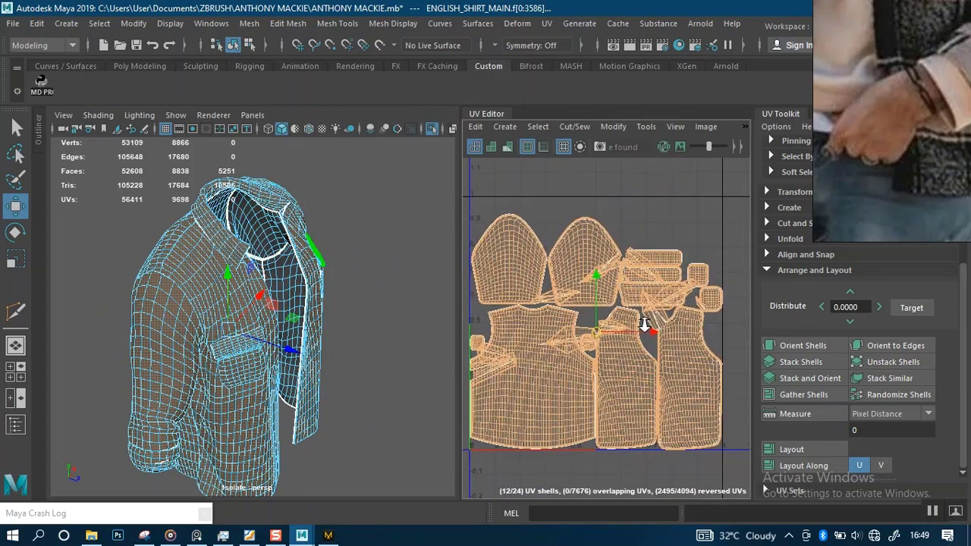
{"action": "scroll", "coordinate": [649, 333], "scroll_direction": "down", "scroll_amount": 3}
- Move the selected outer UV shells straight up into the UV tile above the inner shells
{"action": "left_click", "coordinate": [650, 345]}
{"action": "left_click", "coordinate": [655, 346]}
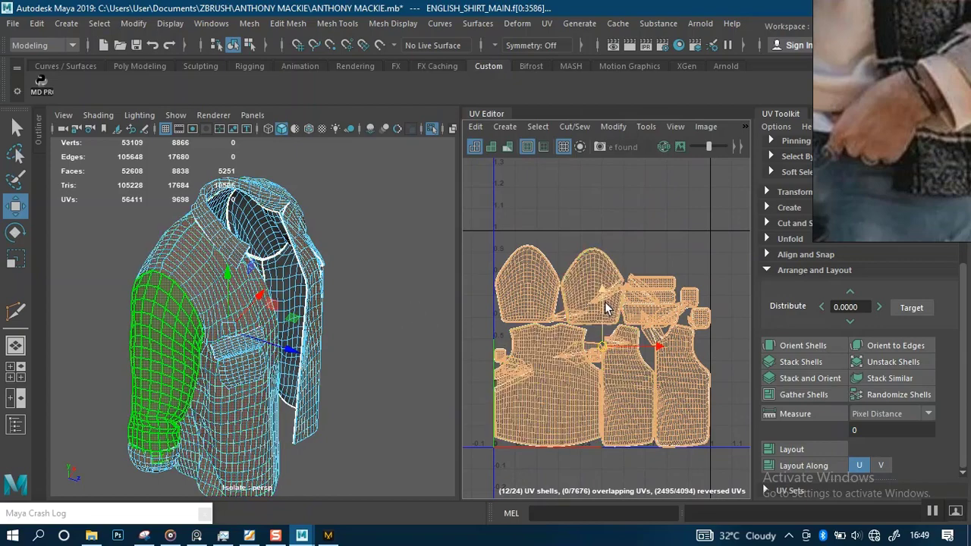
{"action": "left_click_drag", "start_coordinate": [603, 305], "coordinate": [630, 170]}
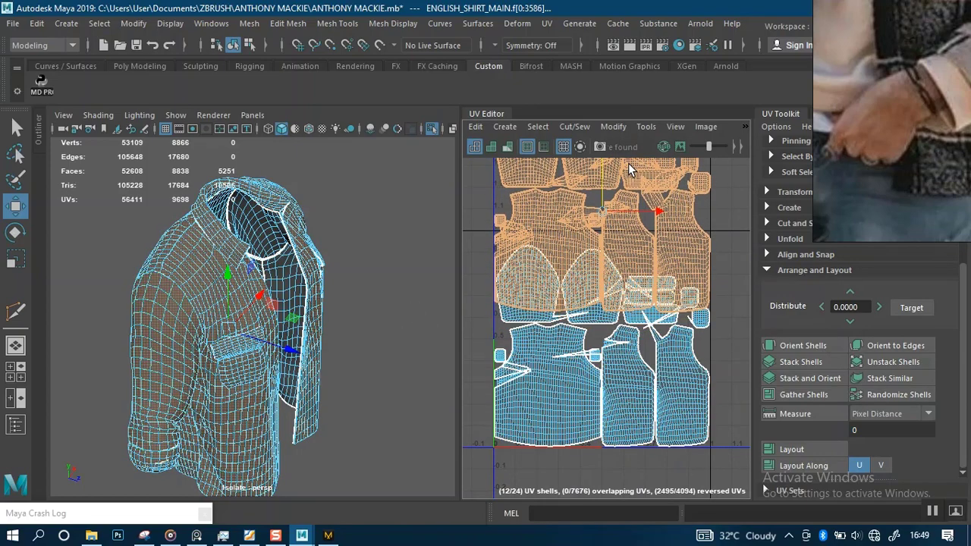
{"action": "scroll", "coordinate": [621, 200], "scroll_direction": "down", "scroll_amount": 3}
{"action": "middle_click_drag", "start_coordinate": [620, 201], "coordinate": [615, 370], "text": "alt"}
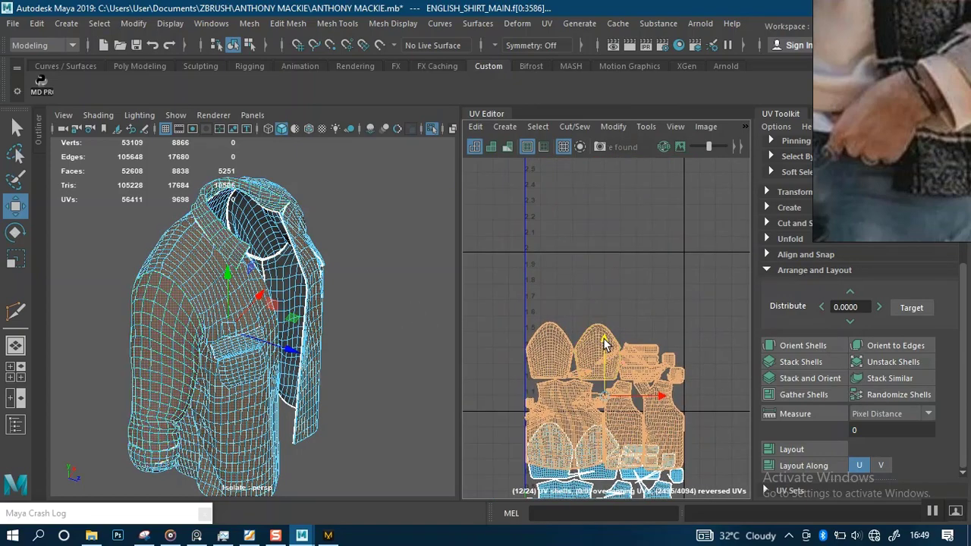
{"action": "left_click_drag", "start_coordinate": [606, 343], "coordinate": [626, 289]}
- Unfold the selected outer UV shells, clear the selection and inspect the unfolded pieces
{"action": "right_click_drag", "start_coordinate": [662, 270], "coordinate": [713, 309], "text": "alt"}
{"action": "left_click", "coordinate": [788, 238]}
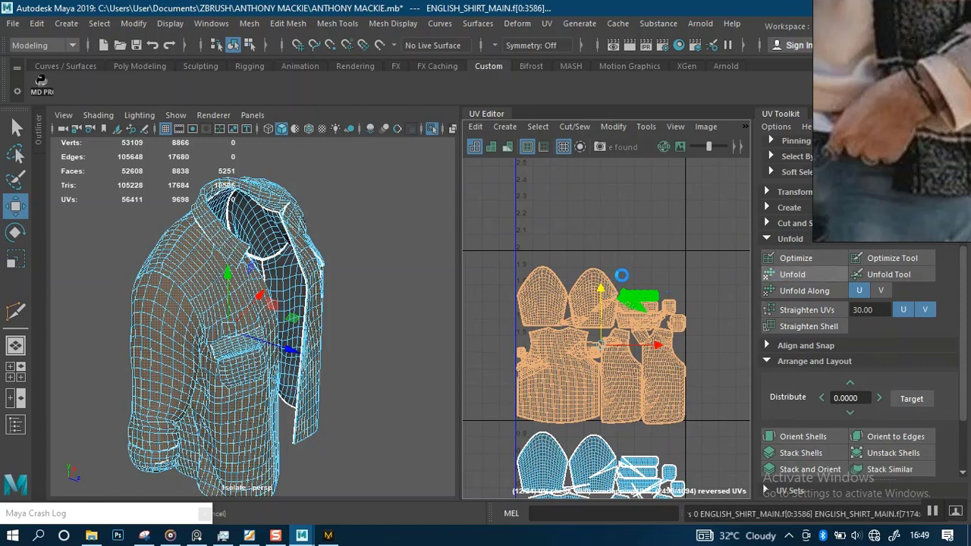
{"action": "left_click", "coordinate": [659, 237]}
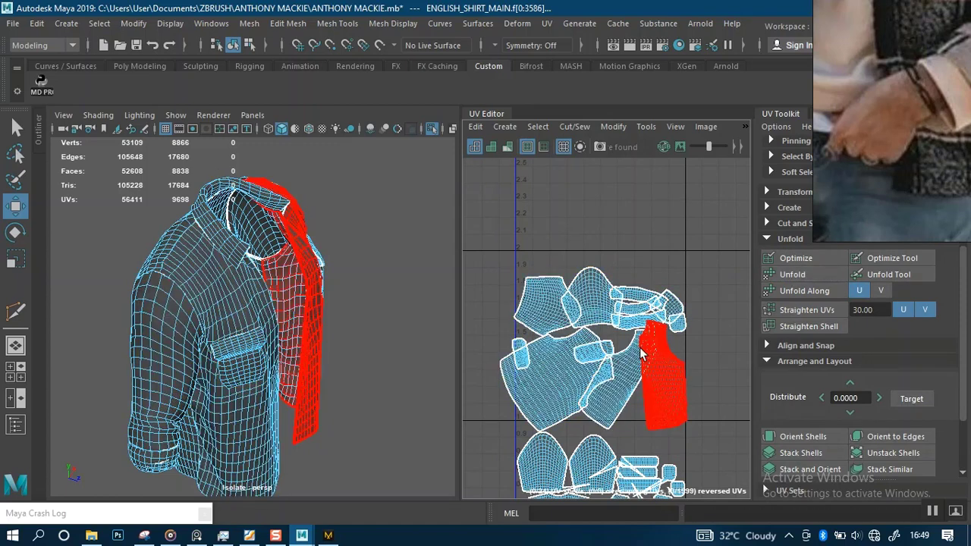
{"action": "middle_click_drag", "start_coordinate": [642, 345], "coordinate": [645, 306], "text": "alt"}
{"action": "right_click_drag", "start_coordinate": [604, 311], "coordinate": [616, 412], "text": "alt"}
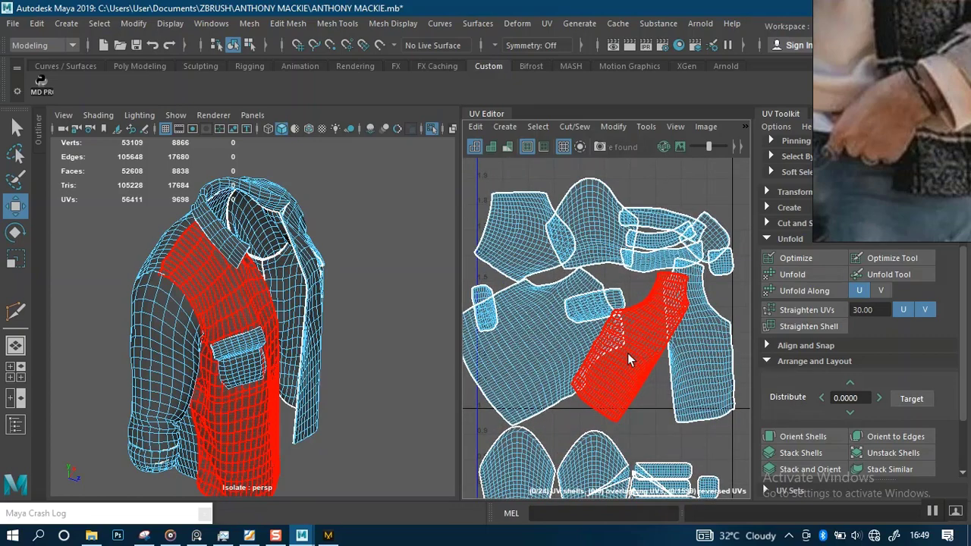
- Straighten the tilted outer front and back body shells with Orient Shells
{"action": "right_click_drag", "start_coordinate": [628, 354], "coordinate": [619, 302], "text": "alt"}
{"action": "middle_click_drag", "start_coordinate": [585, 352], "coordinate": [613, 301], "text": "alt"}
{"action": "left_click", "coordinate": [595, 319]}
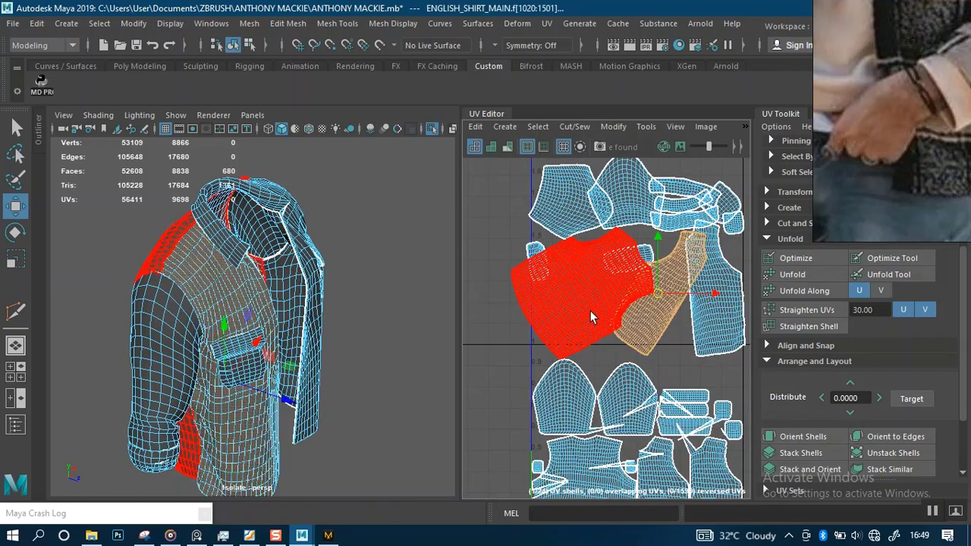
{"action": "left_click", "coordinate": [590, 312]}
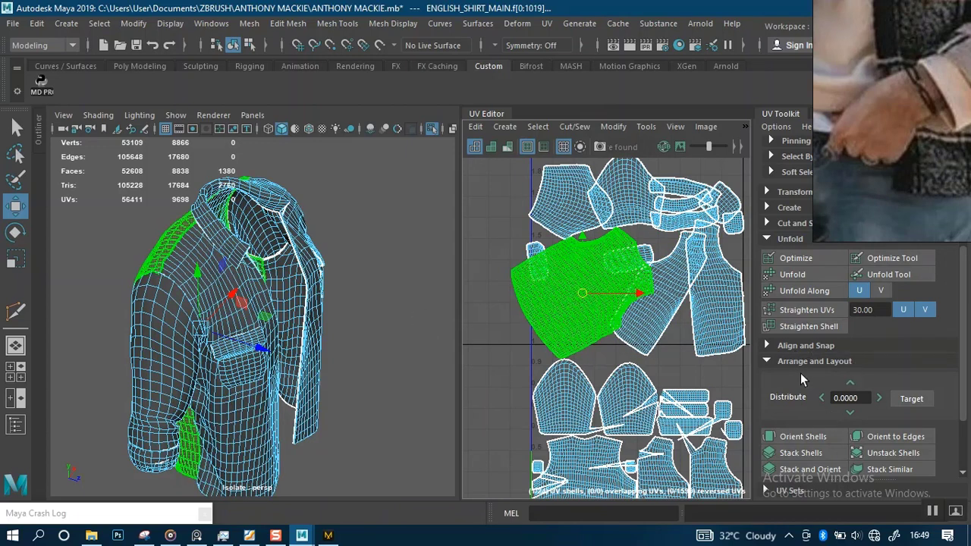
{"action": "left_click", "coordinate": [792, 436]}
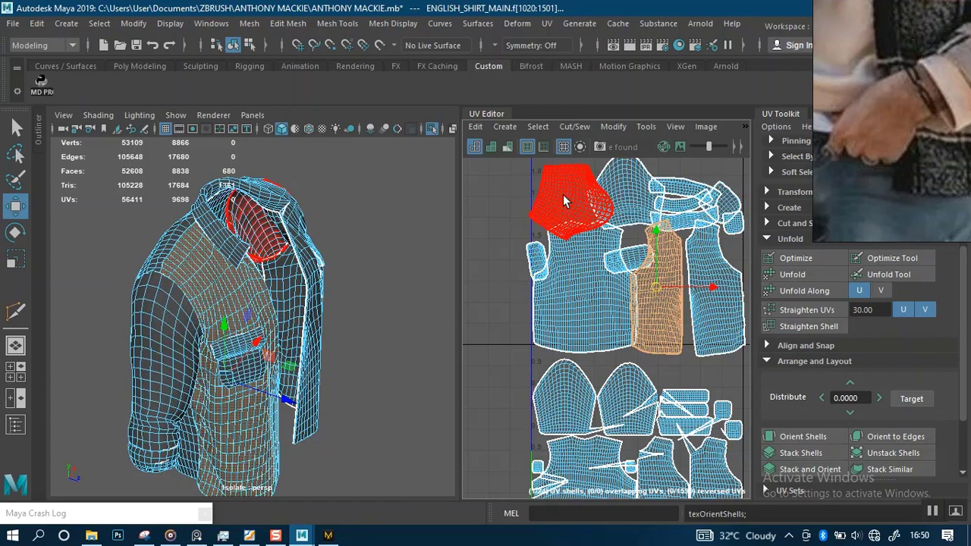
- Apply Orient Shells to both outer sleeve shells and reselect the one that is still tilted
{"action": "left_click", "coordinate": [591, 220]}
{"action": "left_click", "coordinate": [815, 442]}
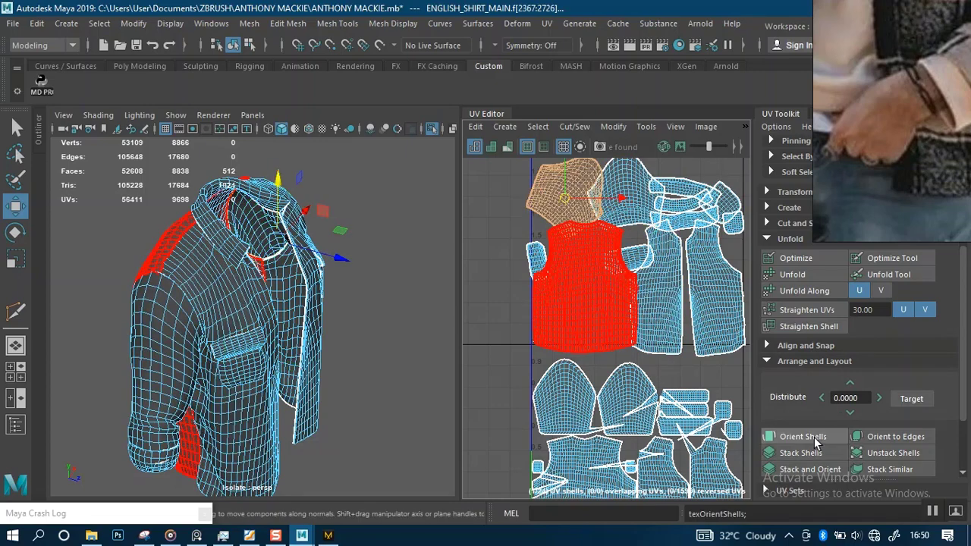
{"action": "left_click", "coordinate": [637, 210]}
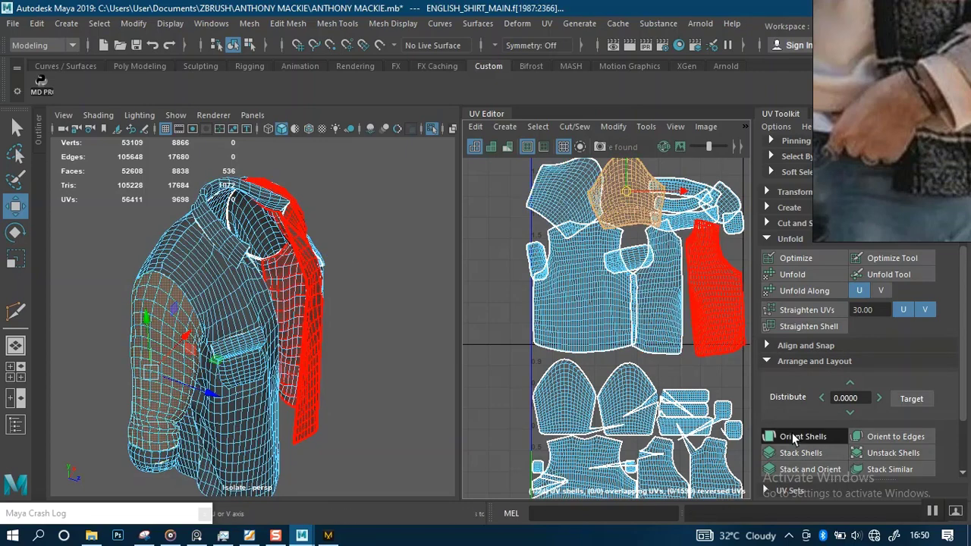
{"action": "left_click", "coordinate": [794, 438]}
{"action": "left_click", "coordinate": [565, 220]}
- Try rotating the tilted outer sleeve shell 90 degrees counterclockwise and undo it
{"action": "scroll", "coordinate": [661, 311], "scroll_direction": "down", "scroll_amount": 2}
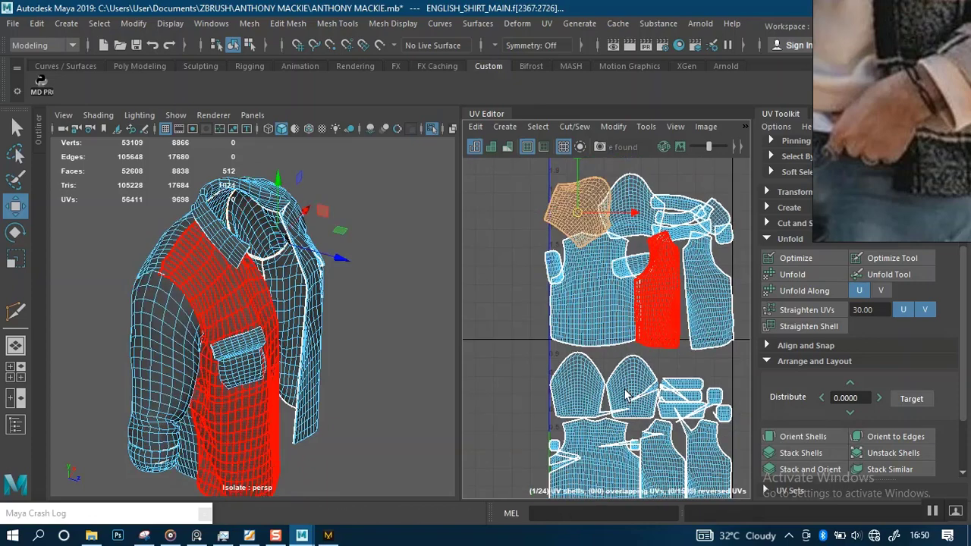
{"action": "middle_click_drag", "start_coordinate": [627, 393], "coordinate": [594, 530], "text": "alt"}
{"action": "scroll", "coordinate": [858, 318], "scroll_direction": "up", "scroll_amount": 5}
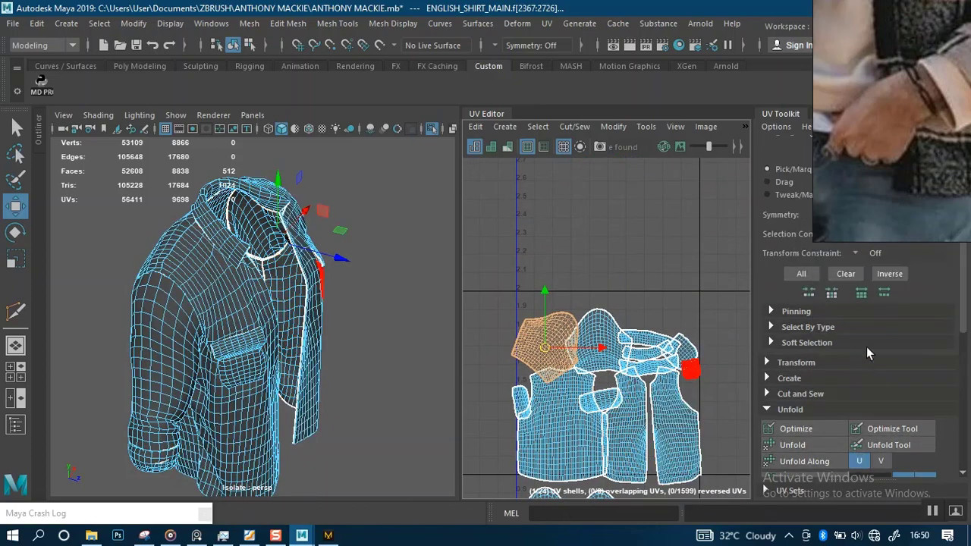
{"action": "scroll", "coordinate": [866, 349], "scroll_direction": "up", "scroll_amount": 1}
{"action": "left_click", "coordinate": [797, 388]}
{"action": "scroll", "coordinate": [869, 401], "scroll_direction": "down", "scroll_amount": 8}
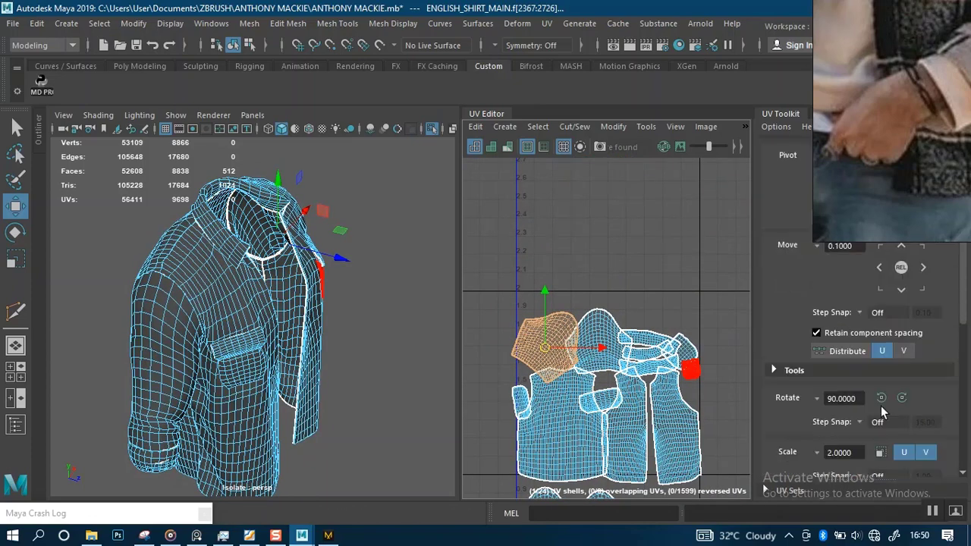
{"action": "left_click", "coordinate": [880, 399]}
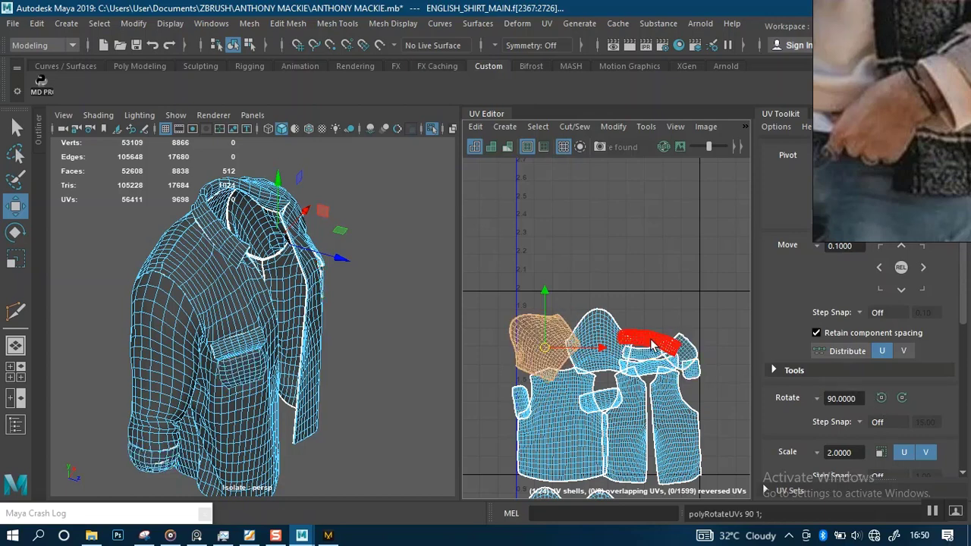
{"action": "key", "text": "ctrl+z"}
- Rotate the tilted outer sleeve shell freehand until its cap points up like the neighbouring sleeve, then check that neighbour
{"action": "key", "text": "e"}
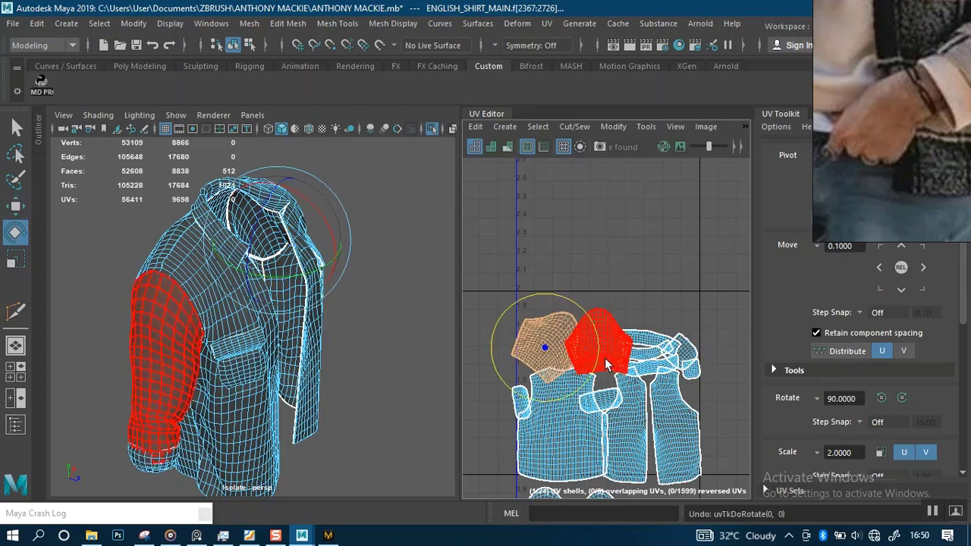
{"action": "scroll", "coordinate": [629, 341], "scroll_direction": "up", "scroll_amount": 3}
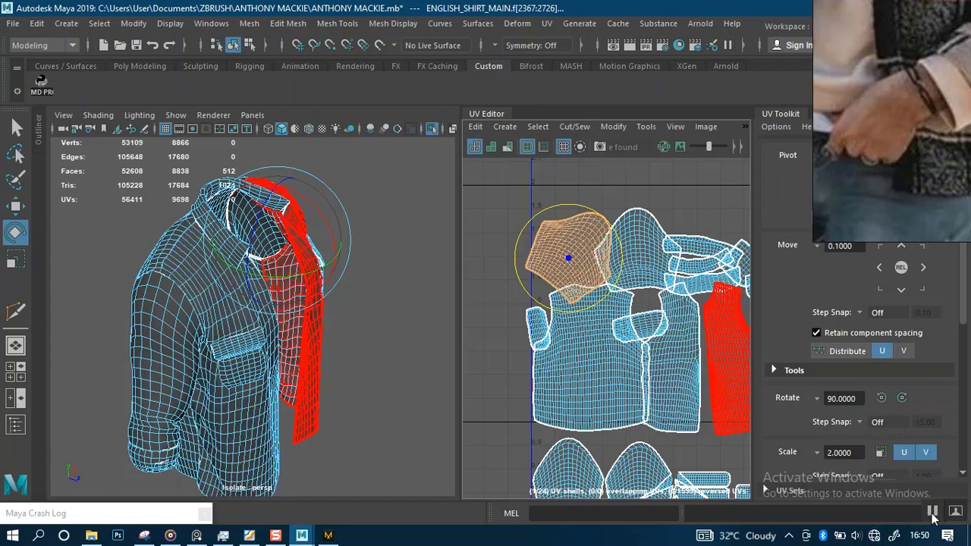
{"action": "scroll", "coordinate": [604, 258], "scroll_direction": "up", "scroll_amount": 2}
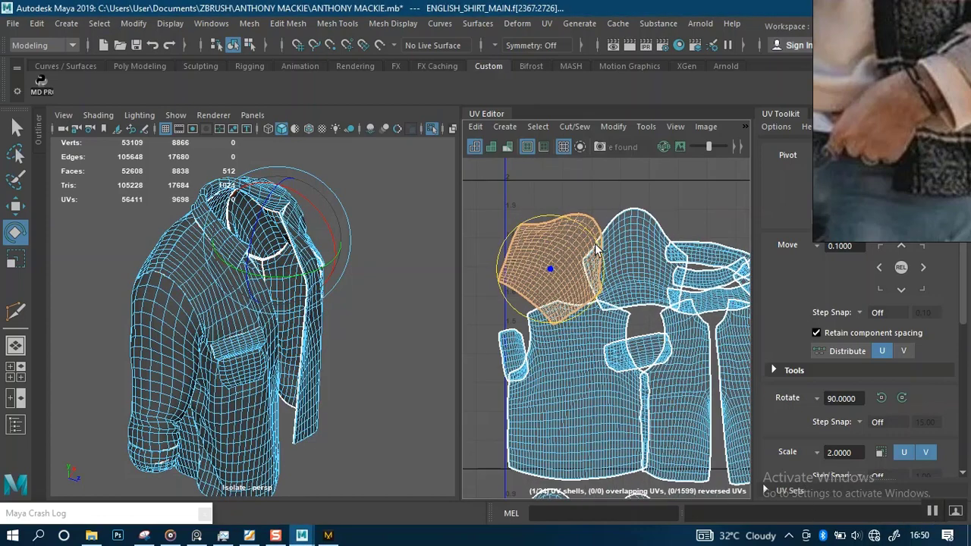
{"action": "left_click_drag", "start_coordinate": [596, 245], "coordinate": [568, 229]}
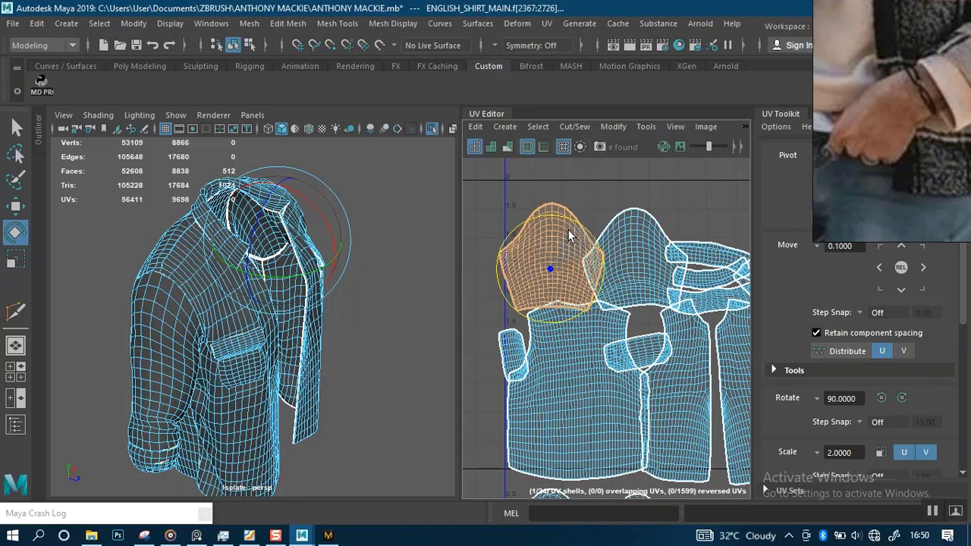
{"action": "scroll", "coordinate": [639, 287], "scroll_direction": "up", "scroll_amount": 1}
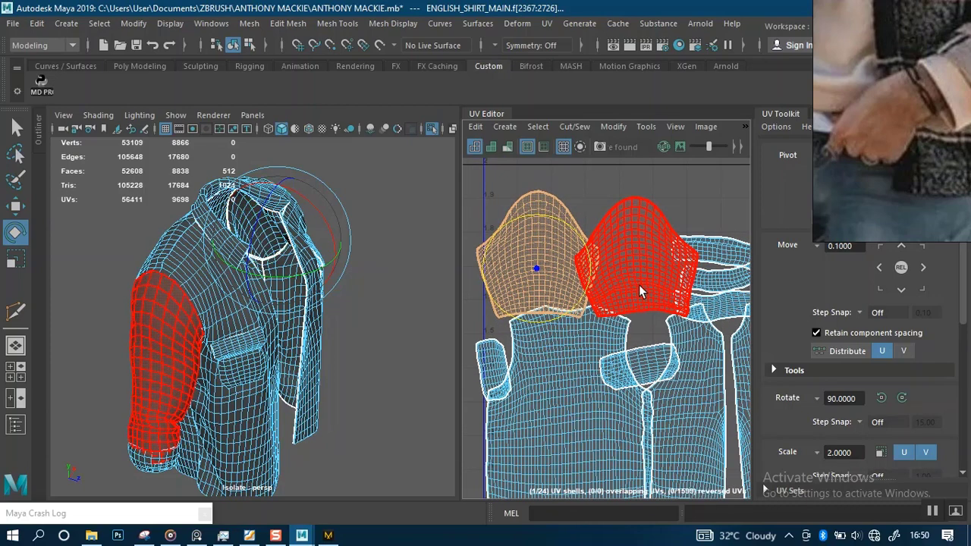
{"action": "left_click", "coordinate": [639, 284]}
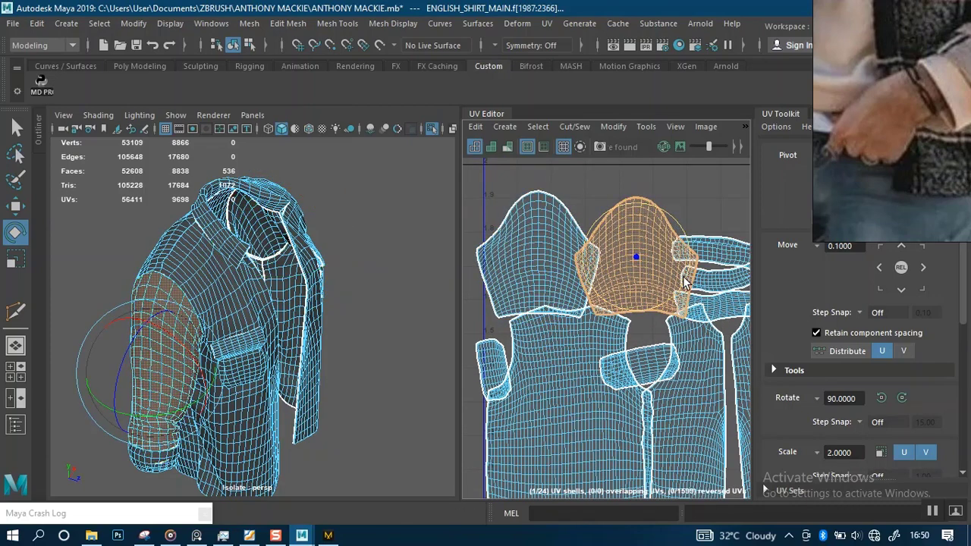
{"action": "scroll", "coordinate": [684, 282], "scroll_direction": "down", "scroll_amount": 5}
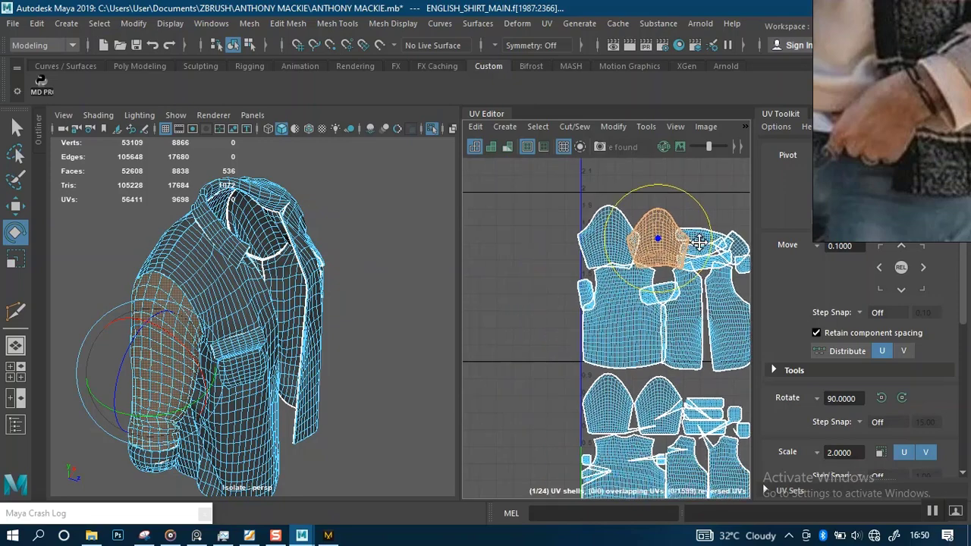
{"action": "scroll", "coordinate": [699, 241], "scroll_direction": "up", "scroll_amount": 2}
- Straighten the two outer pocket-flap shells overlapping the back shell with Orient Shells
{"action": "left_click", "coordinate": [562, 279]}
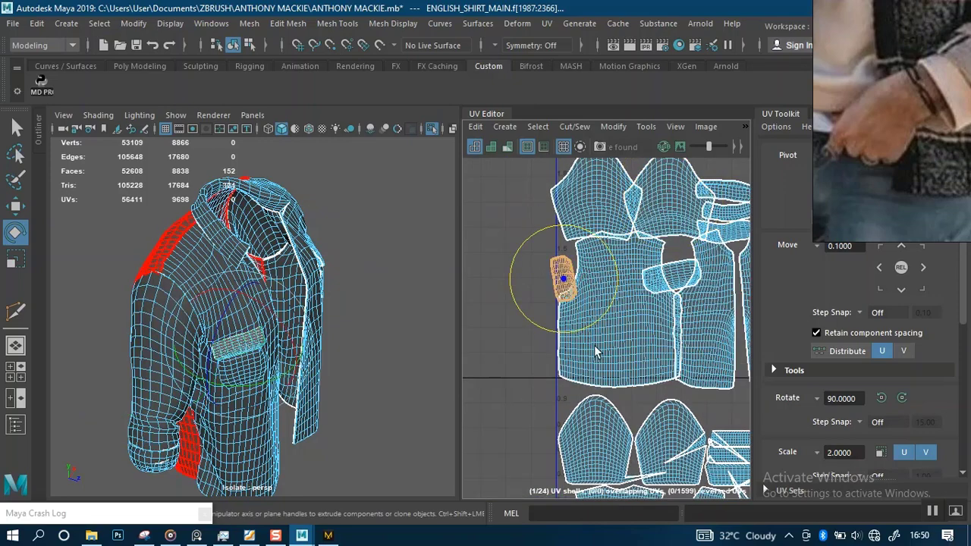
{"action": "scroll", "coordinate": [595, 349], "scroll_direction": "up", "scroll_amount": 2}
{"action": "scroll", "coordinate": [834, 443], "scroll_direction": "down", "scroll_amount": 5}
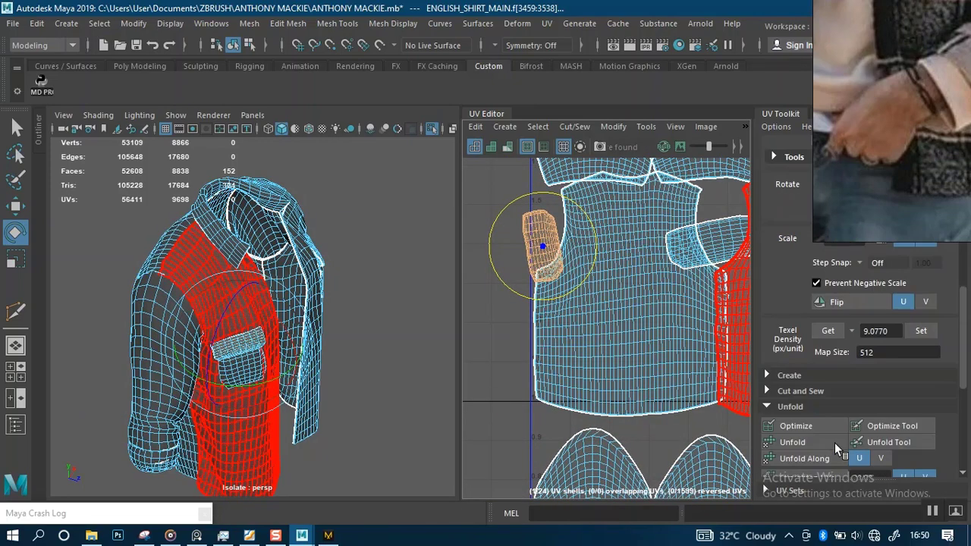
{"action": "scroll", "coordinate": [834, 446], "scroll_direction": "down", "scroll_amount": 5}
{"action": "left_click", "coordinate": [800, 391]}
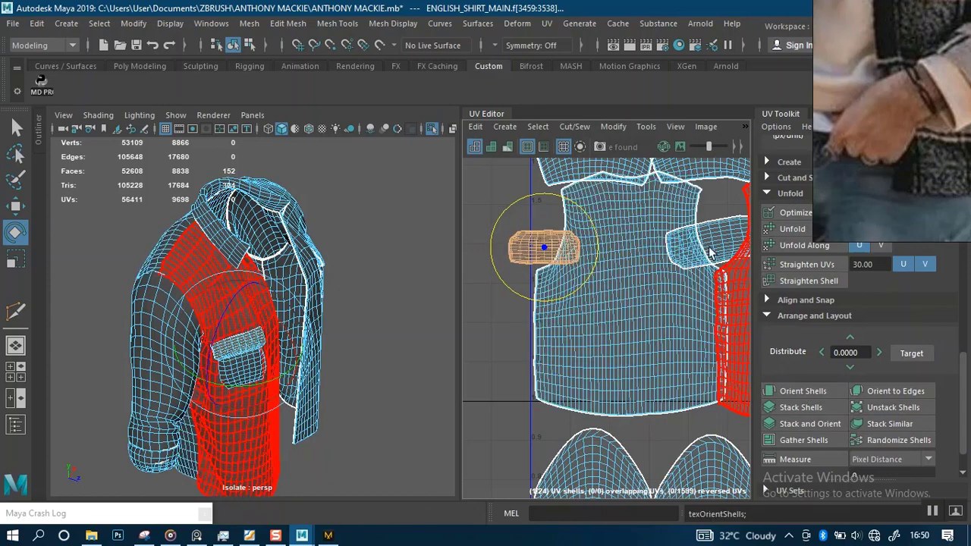
{"action": "left_click", "coordinate": [710, 253]}
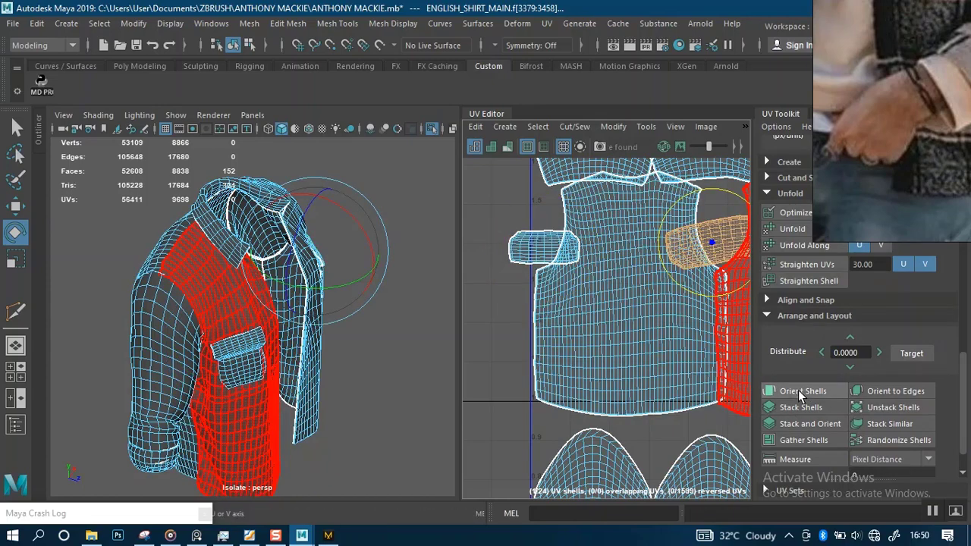
{"action": "left_click", "coordinate": [798, 390]}
- Check the selected pocket flap on the shirt front and rotate its UV shell 90 degrees clockwise to lie horizontally
{"action": "middle_click_drag", "start_coordinate": [644, 333], "coordinate": [472, 352], "text": "alt"}
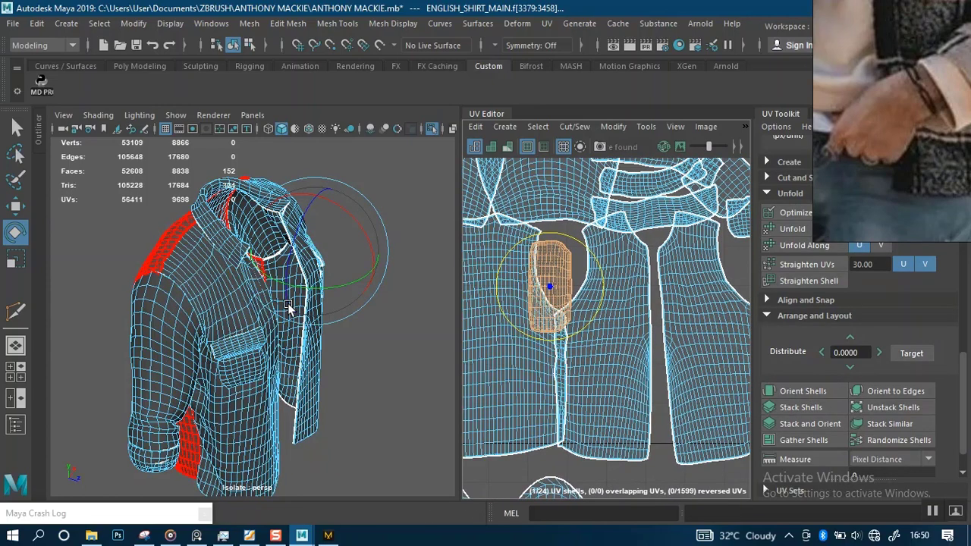
{"action": "left_click_drag", "start_coordinate": [318, 306], "coordinate": [364, 284], "text": "alt"}
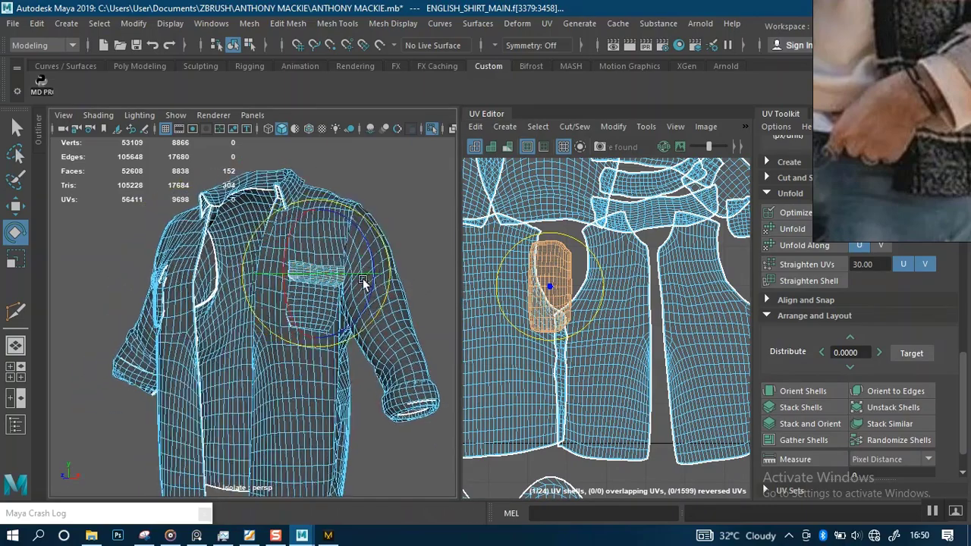
{"action": "right_click_drag", "start_coordinate": [364, 284], "coordinate": [379, 364], "text": "alt"}
{"action": "middle_click_drag", "start_coordinate": [382, 330], "coordinate": [280, 376], "text": "alt"}
{"action": "scroll", "coordinate": [628, 331], "scroll_direction": "down", "scroll_amount": 2}
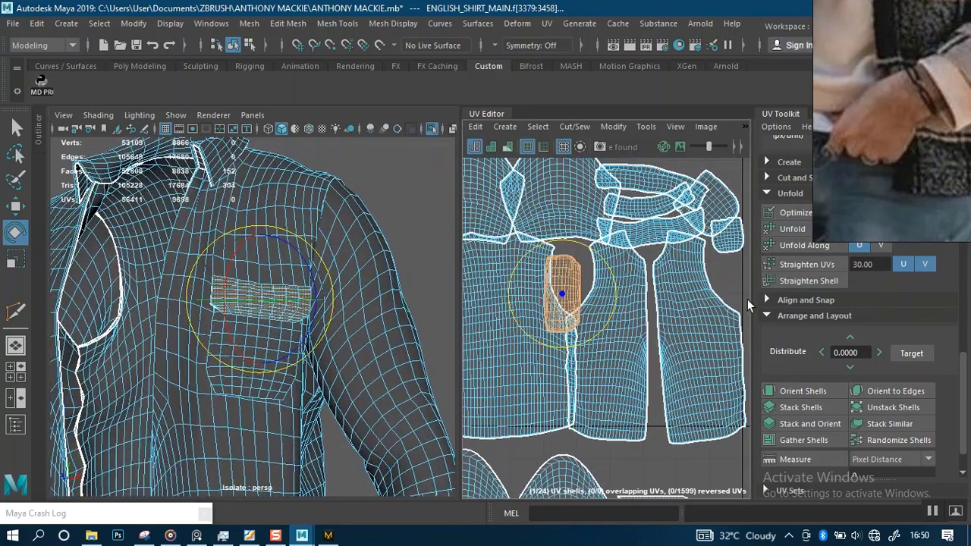
{"action": "scroll", "coordinate": [839, 336], "scroll_direction": "up", "scroll_amount": 6}
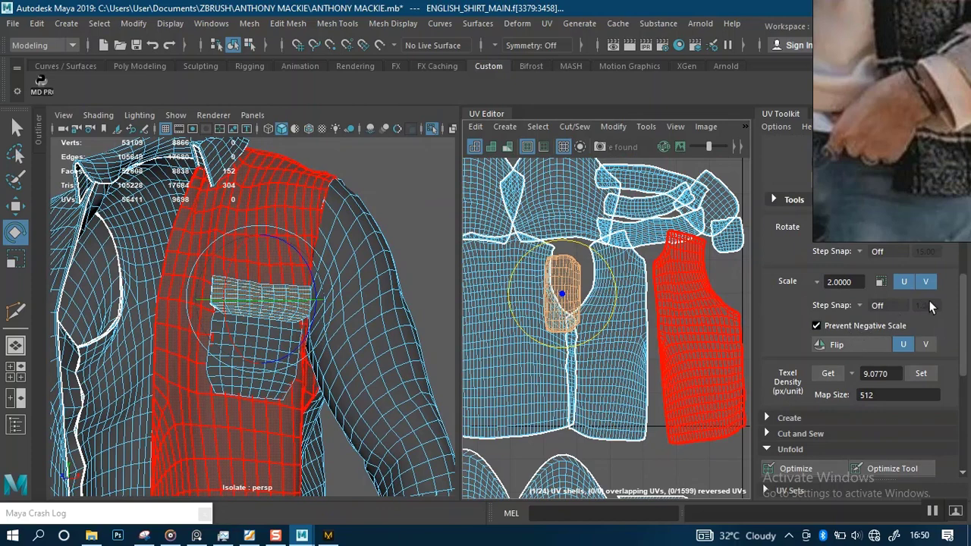
{"action": "scroll", "coordinate": [926, 307], "scroll_direction": "up", "scroll_amount": 3}
{"action": "left_click", "coordinate": [901, 355]}
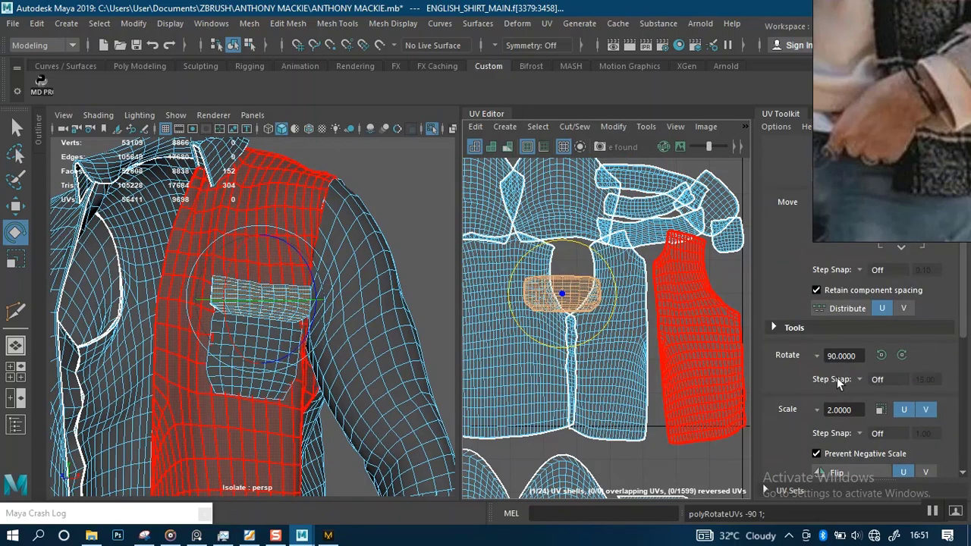
- Straighten the larger pocket shell beside the collar and cuff strips with Orient Shells and rotate it 90 degrees clockwise
{"action": "scroll", "coordinate": [701, 301], "scroll_direction": "up", "scroll_amount": 4}
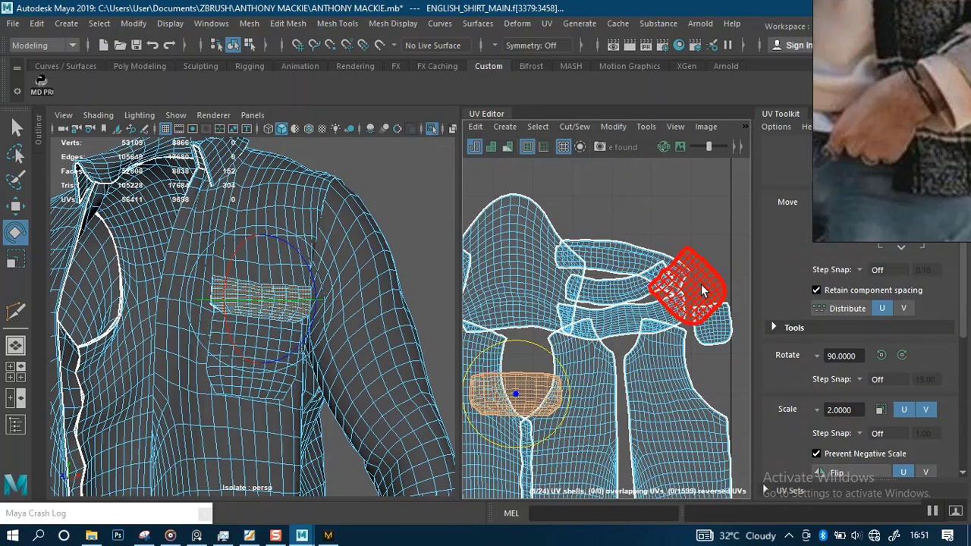
{"action": "left_click", "coordinate": [702, 301]}
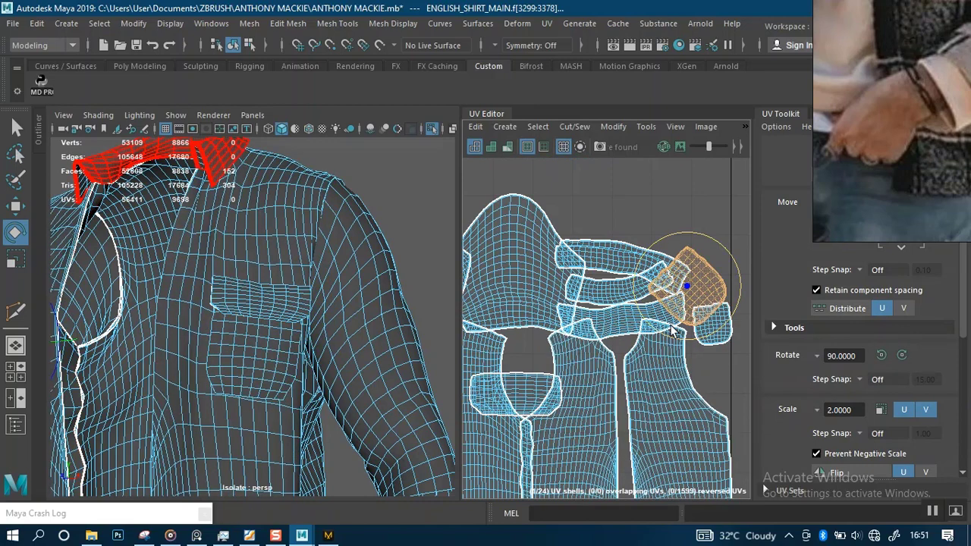
{"action": "scroll", "coordinate": [807, 468], "scroll_direction": "down", "scroll_amount": 10}
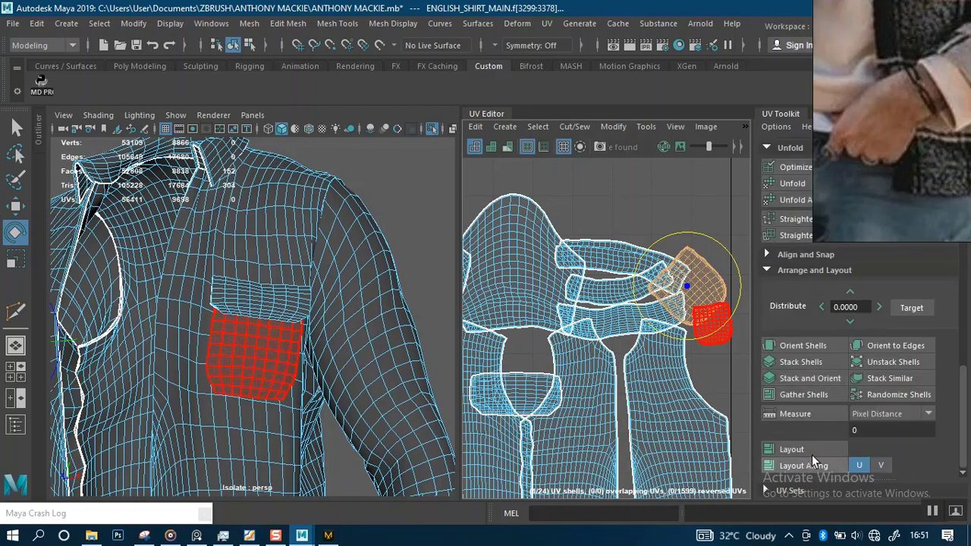
{"action": "left_click", "coordinate": [809, 348]}
{"action": "scroll", "coordinate": [805, 361], "scroll_direction": "up", "scroll_amount": 10}
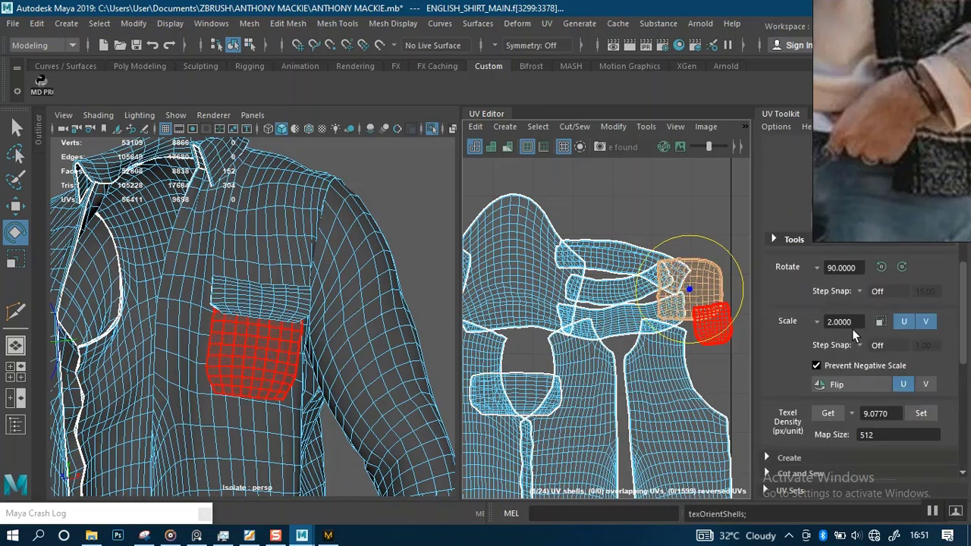
{"action": "left_click", "coordinate": [902, 267]}
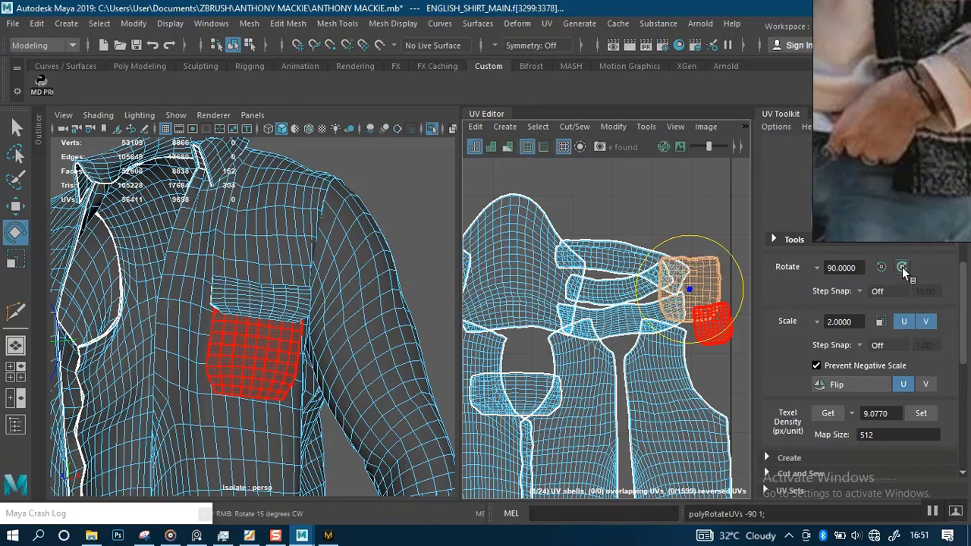
- Orient the smaller chest pocket shell and rotate it 90 degrees clockwise
{"action": "left_click", "coordinate": [722, 341]}
{"action": "scroll", "coordinate": [812, 390], "scroll_direction": "down", "scroll_amount": 10}
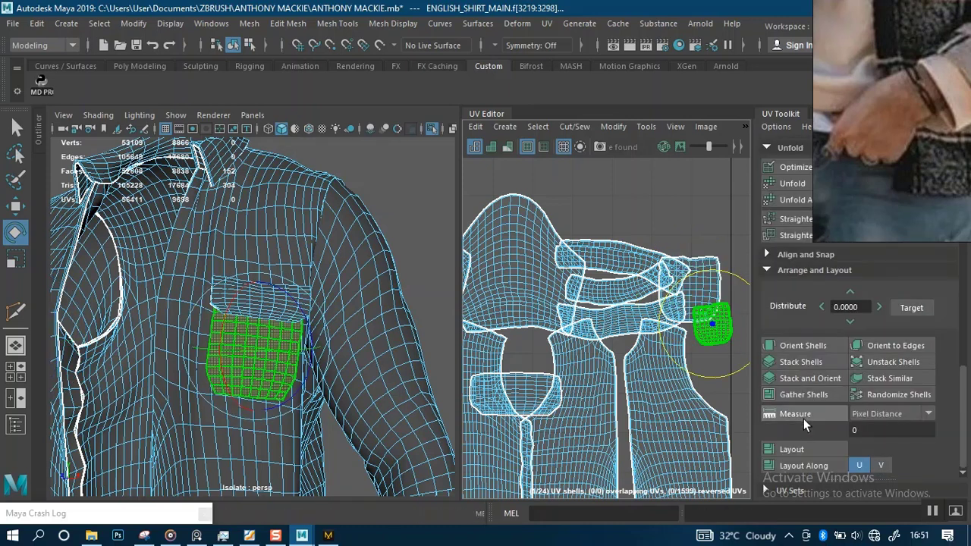
{"action": "left_click", "coordinate": [793, 345]}
{"action": "scroll", "coordinate": [815, 352], "scroll_direction": "up", "scroll_amount": 10}
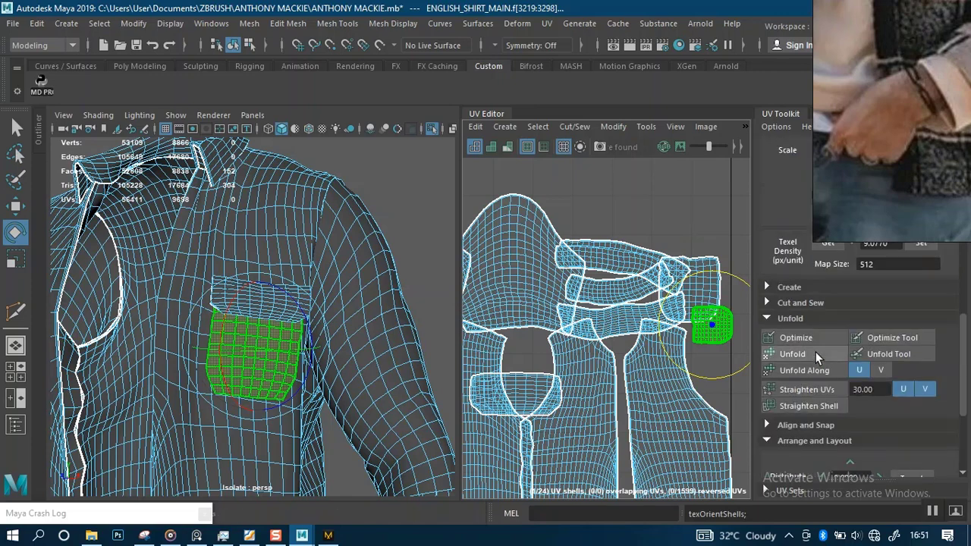
{"action": "left_click", "coordinate": [900, 270]}
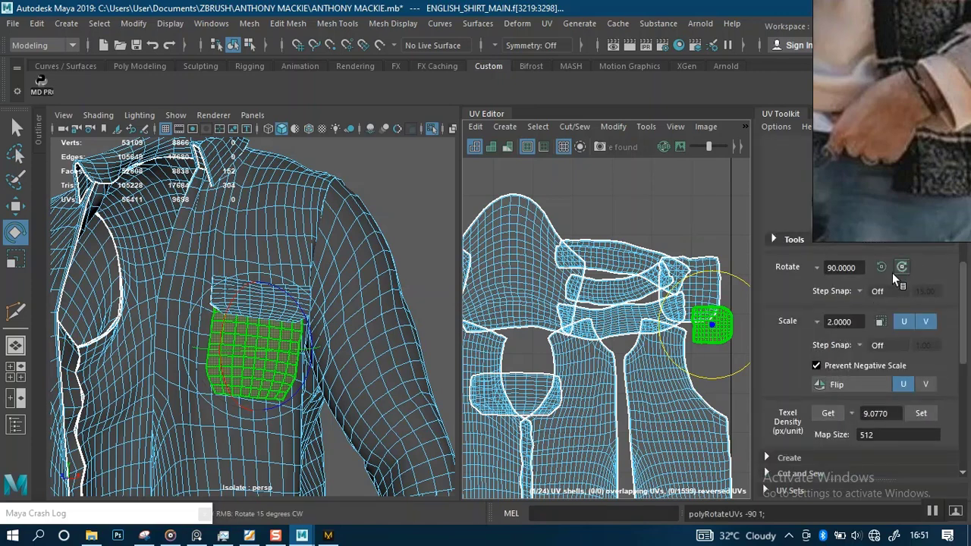
{"action": "middle_click_drag", "start_coordinate": [612, 297], "coordinate": [649, 286], "text": "alt"}
{"action": "right_click_drag", "start_coordinate": [649, 286], "coordinate": [607, 273], "text": "alt"}
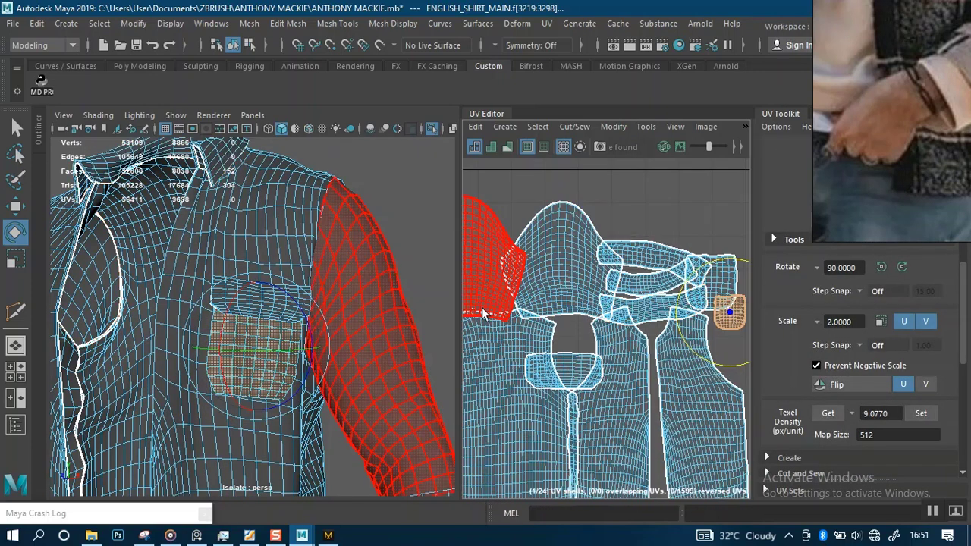
{"action": "right_click_drag", "start_coordinate": [543, 310], "coordinate": [485, 210], "text": "alt"}
{"action": "middle_click_drag", "start_coordinate": [524, 307], "coordinate": [543, 218], "text": "alt"}
{"action": "right_click_drag", "start_coordinate": [586, 363], "coordinate": [621, 433], "text": "alt"}
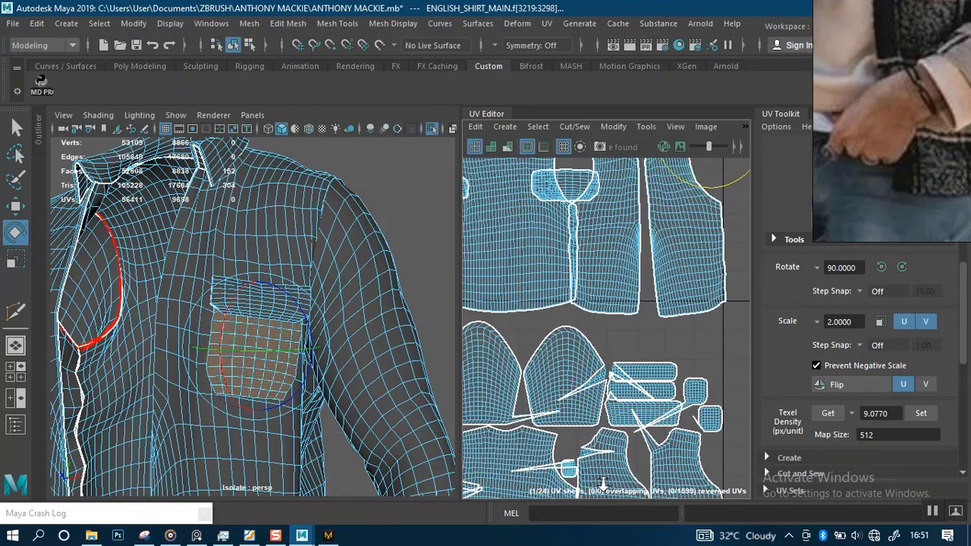
- Select all the inner shirt shells in the lower UV tile and unfold them together
{"action": "middle_click_drag", "start_coordinate": [612, 464], "coordinate": [641, 316], "text": "alt"}
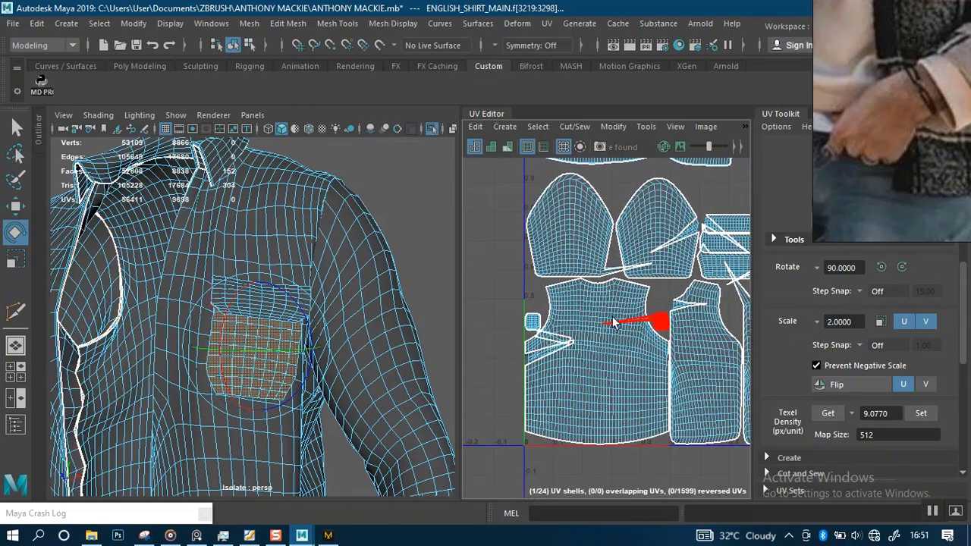
{"action": "right_click_drag", "start_coordinate": [611, 318], "coordinate": [597, 484], "text": "alt"}
{"action": "scroll", "coordinate": [559, 321], "scroll_direction": "down", "scroll_amount": 5}
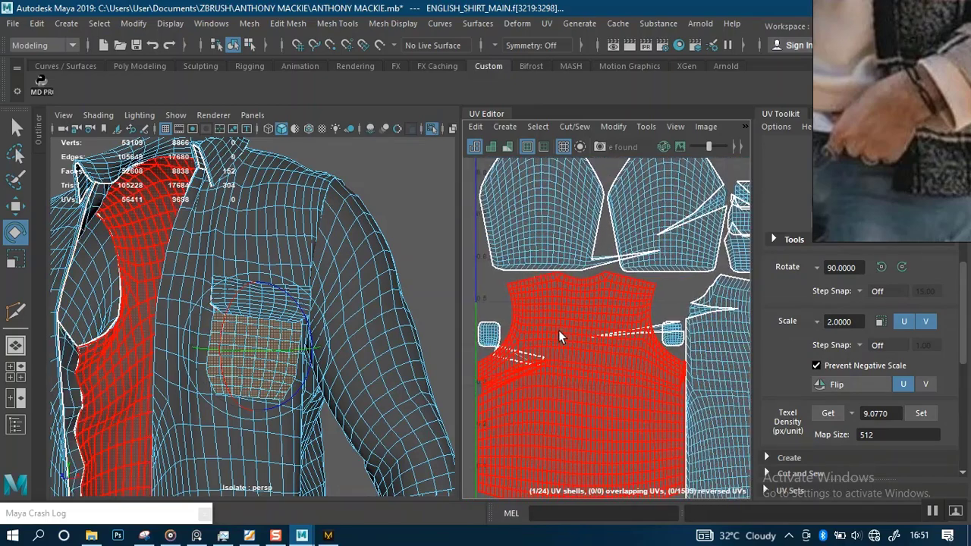
{"action": "middle_click_drag", "start_coordinate": [563, 310], "coordinate": [486, 310], "text": "alt"}
{"action": "right_click_drag", "start_coordinate": [649, 309], "coordinate": [607, 248], "text": "alt"}
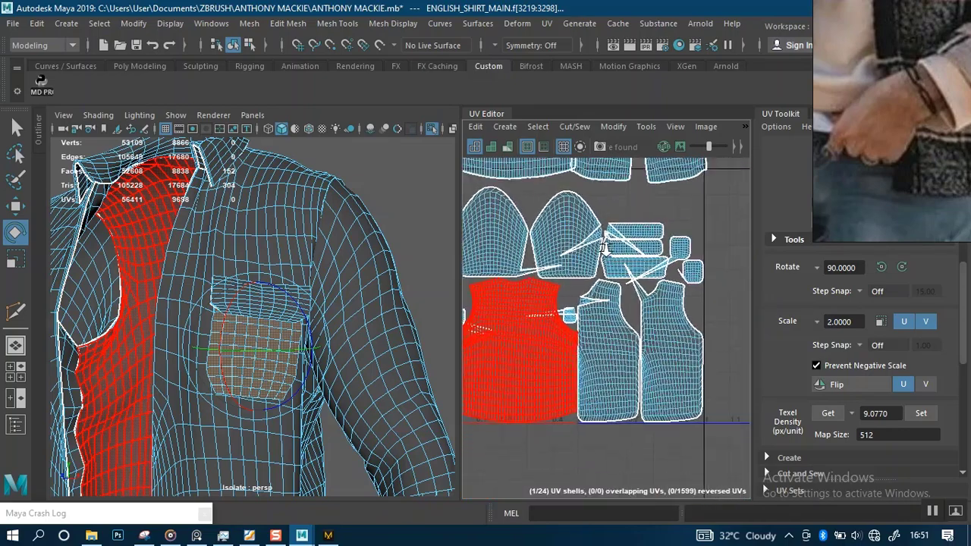
{"action": "middle_click_drag", "start_coordinate": [629, 293], "coordinate": [677, 320], "text": "alt"}
{"action": "mouse_move", "coordinate": [603, 275]}
{"action": "right_mouse_down", "text": "alt"}
{"action": "mouse_move", "coordinate": [621, 327]}
{"action": "mouse_move", "coordinate": [587, 276]}
{"action": "right_mouse_up", "text": "alt"}
{"action": "right_click_drag", "start_coordinate": [584, 333], "coordinate": [577, 308], "text": "alt"}
{"action": "left_click", "coordinate": [523, 266]}
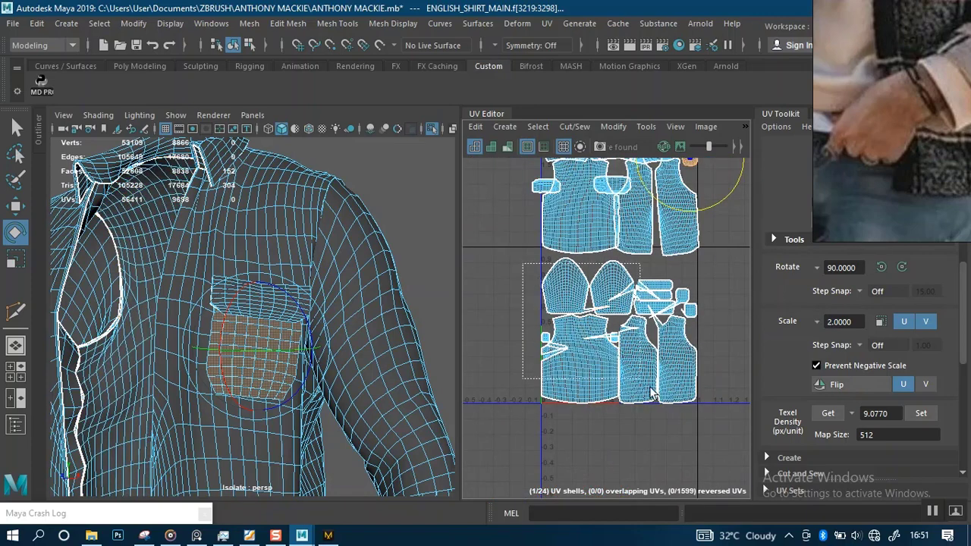
{"action": "left_click_drag", "start_coordinate": [651, 392], "coordinate": [704, 408]}
{"action": "scroll", "coordinate": [808, 372], "scroll_direction": "up", "scroll_amount": 5}
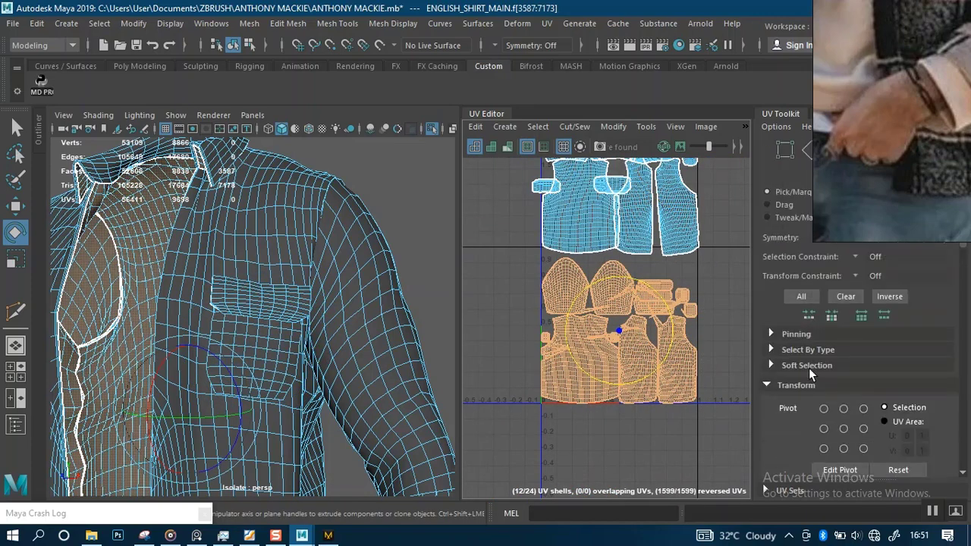
{"action": "scroll", "coordinate": [809, 371], "scroll_direction": "down", "scroll_amount": 10}
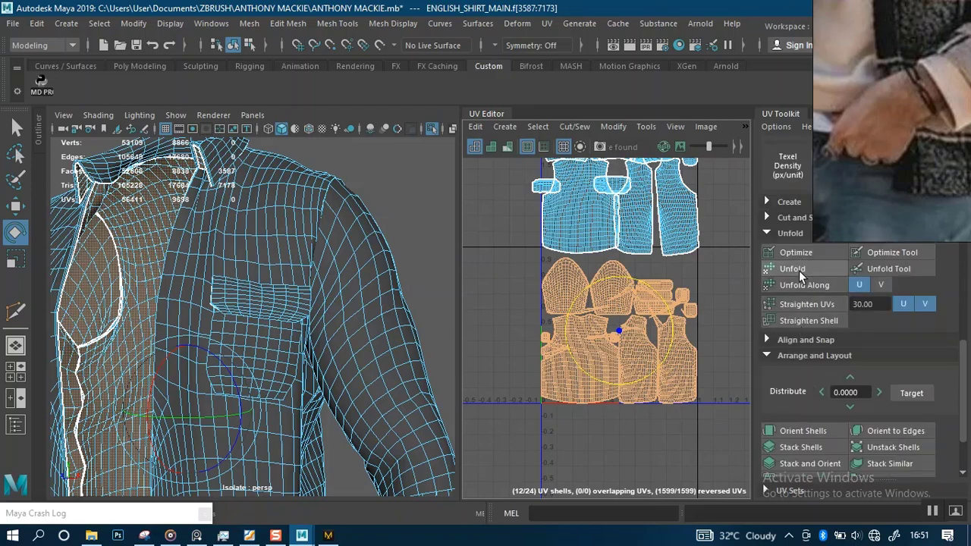
{"action": "left_click", "coordinate": [799, 273]}
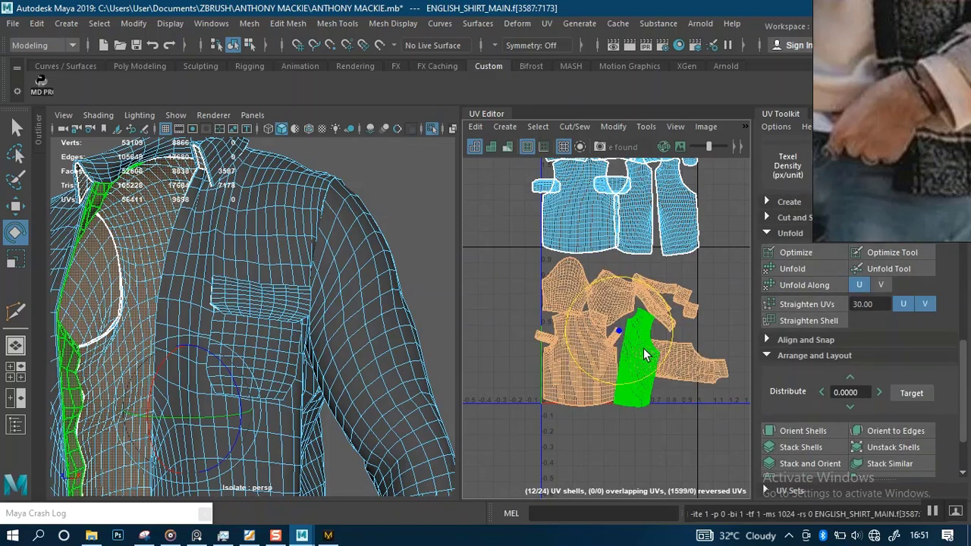
- Straighten the tilted pocket-flap shell on the outer side of the inner back shell, near the V axis, with Orient Shells
{"action": "scroll", "coordinate": [660, 326], "scroll_direction": "up", "scroll_amount": 3}
{"action": "left_click", "coordinate": [696, 357]}
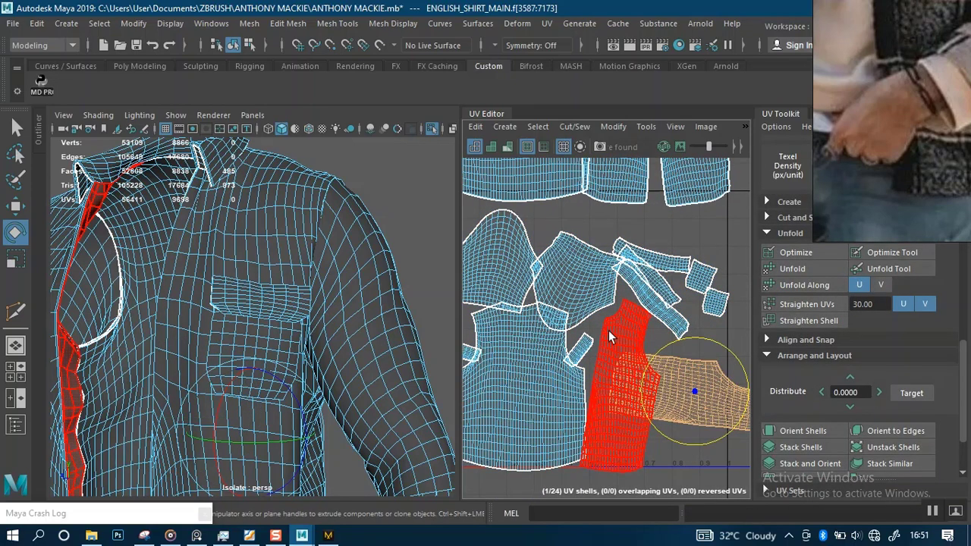
{"action": "scroll", "coordinate": [690, 310], "scroll_direction": "down", "scroll_amount": 3}
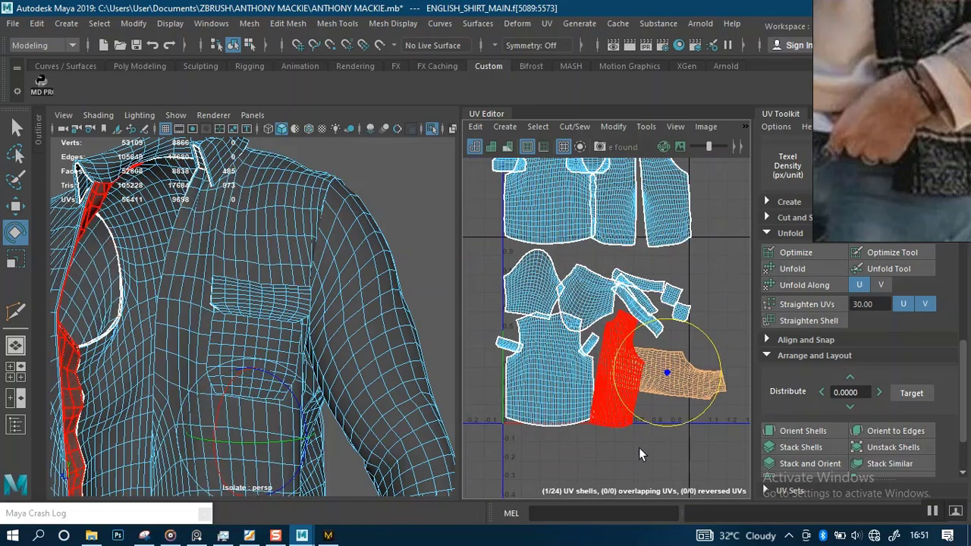
{"action": "scroll", "coordinate": [636, 424], "scroll_direction": "down", "scroll_amount": 3}
{"action": "scroll", "coordinate": [622, 328], "scroll_direction": "up", "scroll_amount": 6}
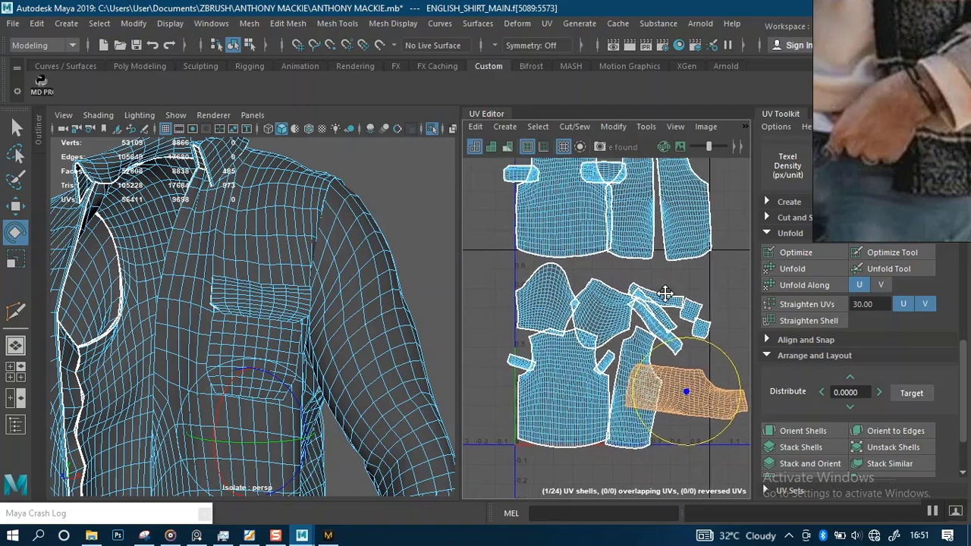
{"action": "right_click_drag", "start_coordinate": [694, 307], "coordinate": [682, 305], "text": "alt"}
{"action": "middle_click_drag", "start_coordinate": [616, 289], "coordinate": [679, 223], "text": "alt"}
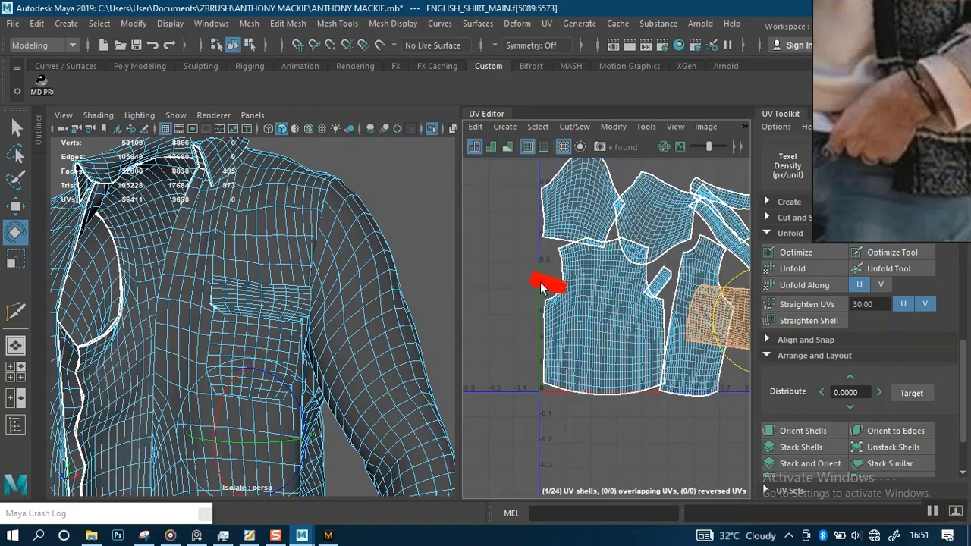
{"action": "left_click", "coordinate": [545, 285]}
{"action": "scroll", "coordinate": [811, 364], "scroll_direction": "down", "scroll_amount": 2}
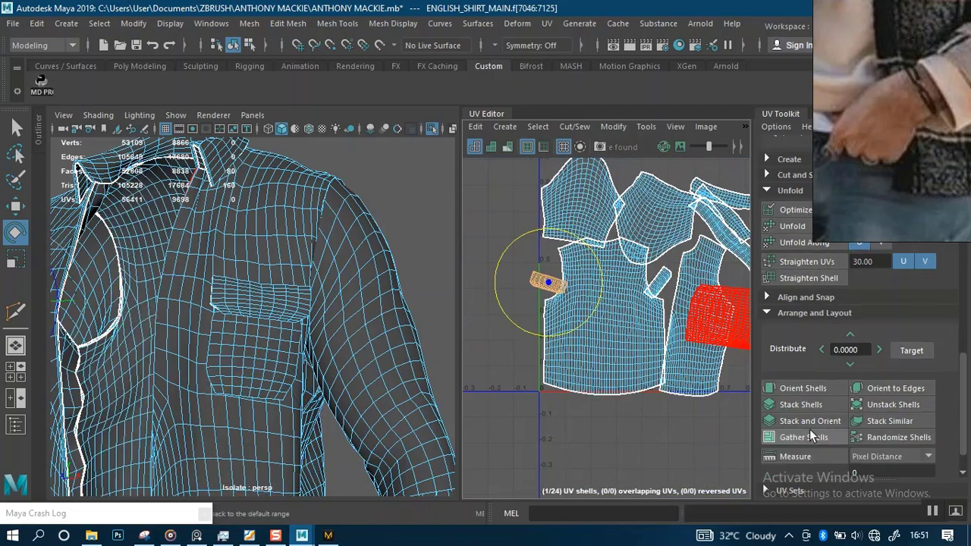
{"action": "left_click", "coordinate": [796, 388]}
- Orient the other pocket-flap shell, between the inner back and front shells, and rotate it 90 degrees clockwise
{"action": "left_click", "coordinate": [658, 279]}
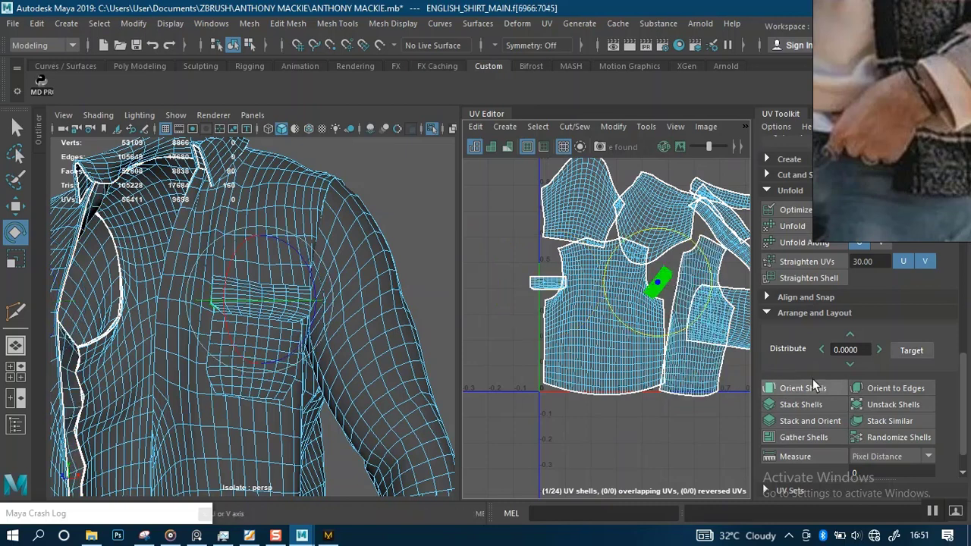
{"action": "left_click", "coordinate": [810, 384]}
{"action": "scroll", "coordinate": [842, 341], "scroll_direction": "up", "scroll_amount": 5}
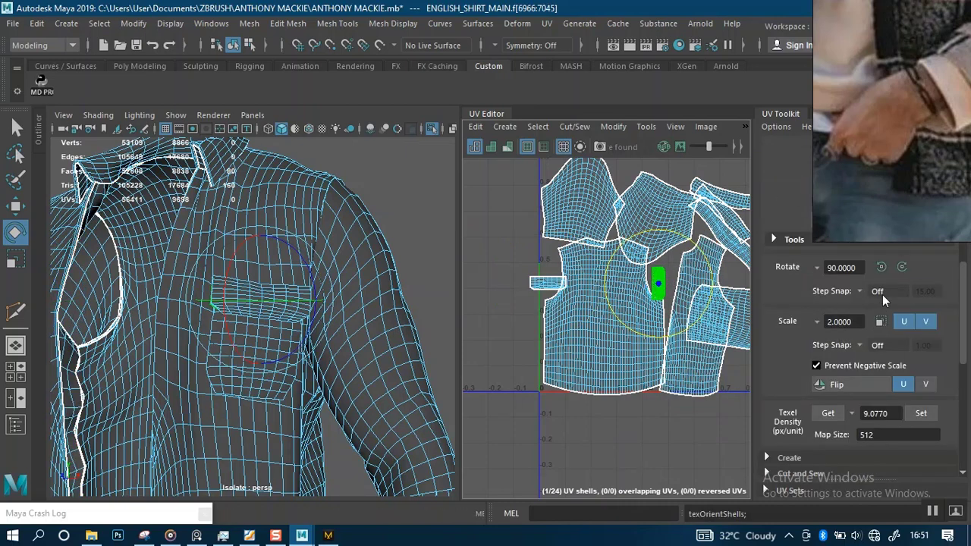
{"action": "left_click", "coordinate": [910, 267]}
- Straighten the slightly tilted inner front panel shell beside the back shell with Orient Shells
{"action": "left_click", "coordinate": [694, 315]}
{"action": "scroll", "coordinate": [777, 379], "scroll_direction": "down", "scroll_amount": 8}
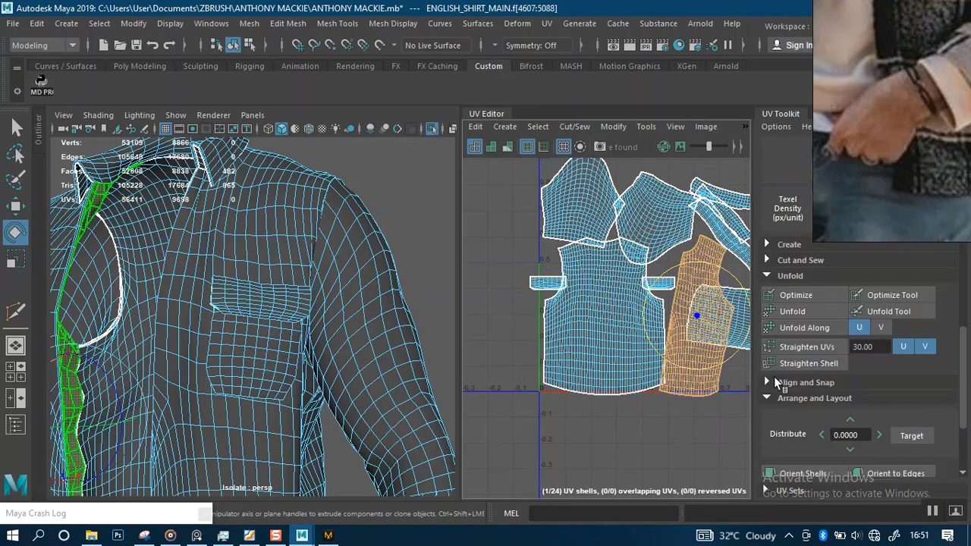
{"action": "left_click", "coordinate": [788, 343]}
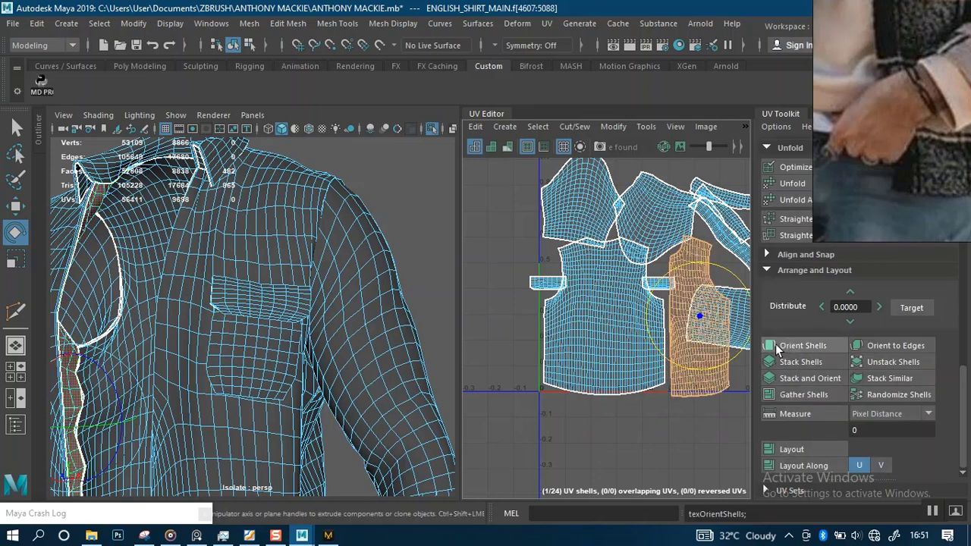
- Orient the sideways inner front panel shell and rotate it 90 degrees counterclockwise so it stands upright
{"action": "middle_click_drag", "start_coordinate": [672, 339], "coordinate": [552, 352], "text": "alt"}
{"action": "key", "text": "ctrl+z"}
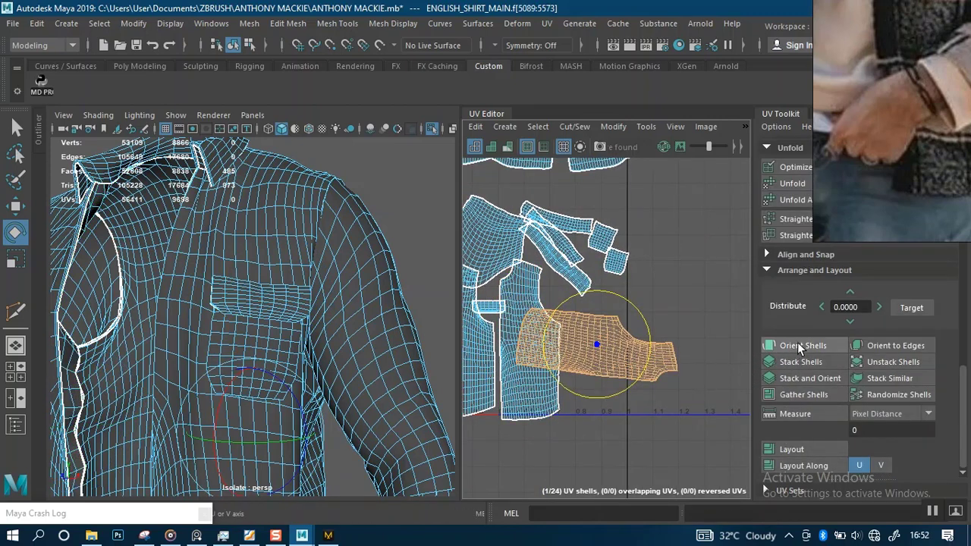
{"action": "scroll", "coordinate": [797, 342], "scroll_direction": "up", "scroll_amount": 5}
{"action": "scroll", "coordinate": [826, 333], "scroll_direction": "up", "scroll_amount": 3}
{"action": "left_click", "coordinate": [880, 267]}
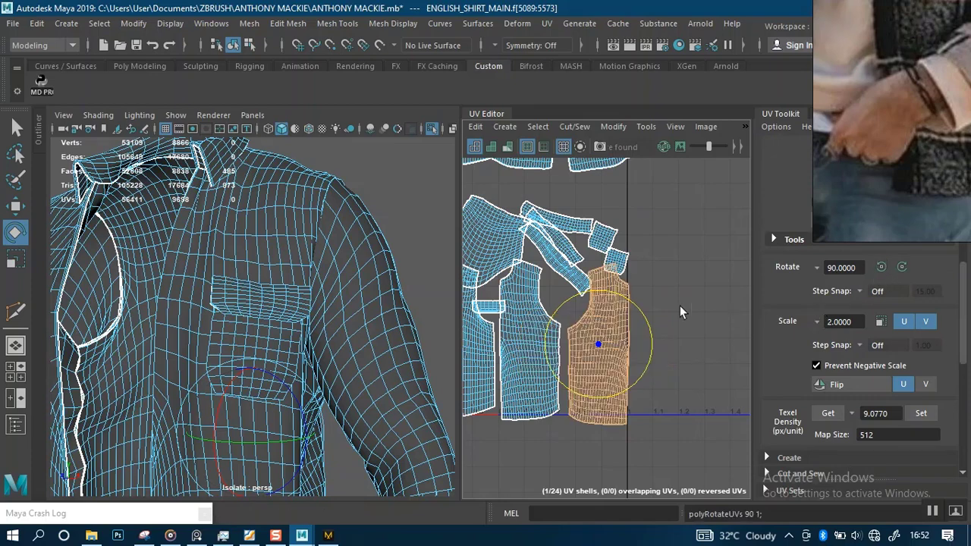
- Straighten the inner sleeve shell nearest the V axis, above the back shell, with Orient Shells
{"action": "middle_click_drag", "start_coordinate": [640, 294], "coordinate": [689, 352], "text": "alt"}
{"action": "scroll", "coordinate": [607, 333], "scroll_direction": "up", "scroll_amount": 3}
{"action": "middle_click_drag", "start_coordinate": [568, 332], "coordinate": [662, 294], "text": "alt"}
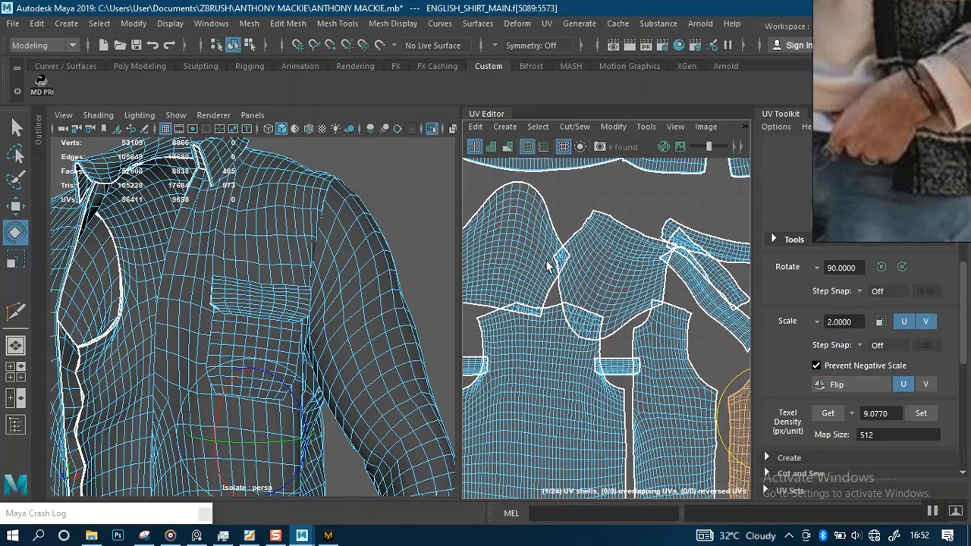
{"action": "left_click", "coordinate": [548, 264]}
{"action": "scroll", "coordinate": [819, 418], "scroll_direction": "down", "scroll_amount": 3}
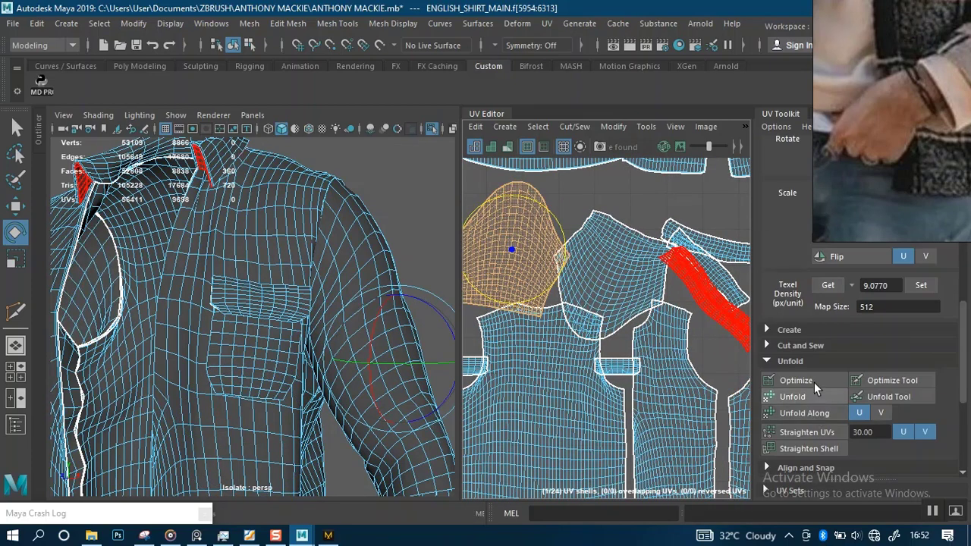
{"action": "scroll", "coordinate": [811, 371], "scroll_direction": "up", "scroll_amount": 1}
{"action": "scroll", "coordinate": [805, 429], "scroll_direction": "down", "scroll_amount": 5}
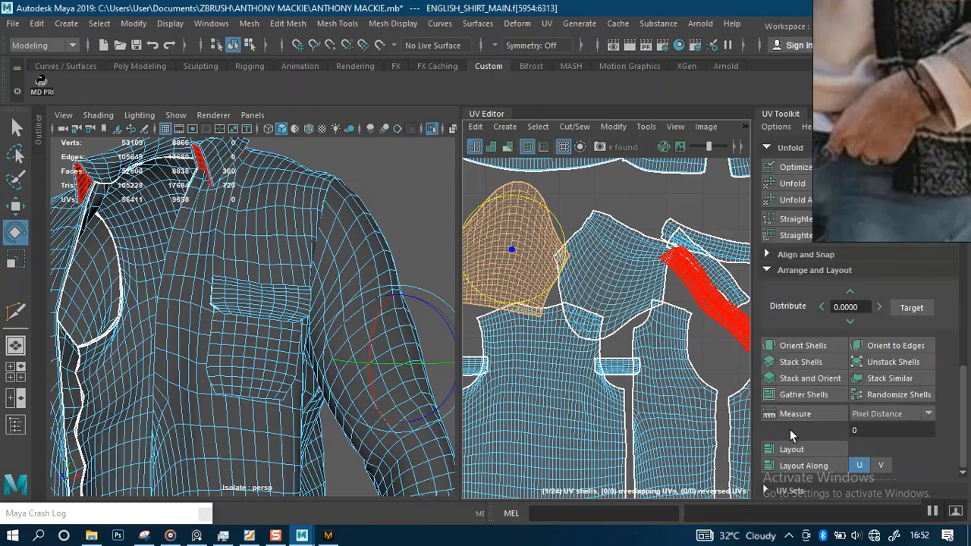
- Orient the second inner sleeve shell and rotate it 90 degrees clockwise twice so its cap points up
{"action": "left_click", "coordinate": [631, 290]}
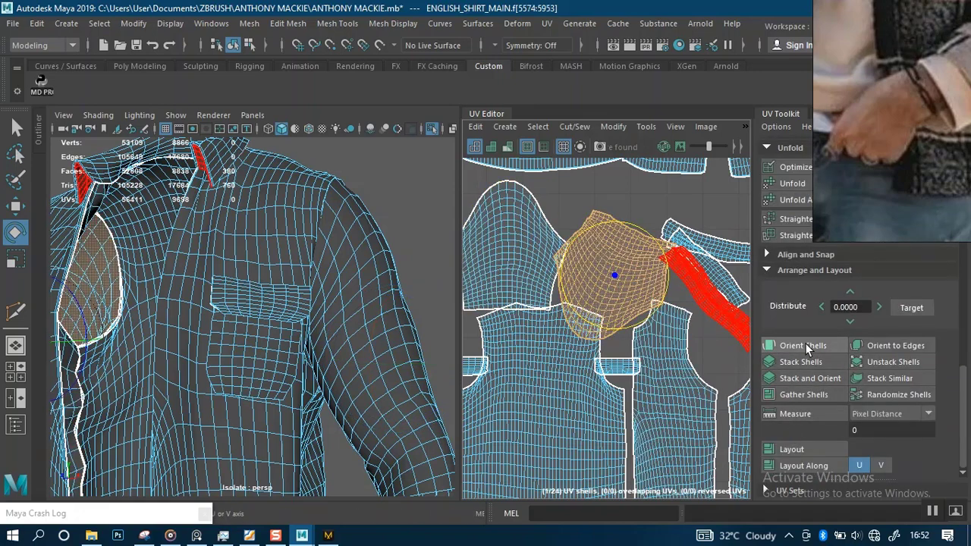
{"action": "left_click", "coordinate": [802, 345]}
{"action": "scroll", "coordinate": [813, 335], "scroll_direction": "up", "scroll_amount": 5}
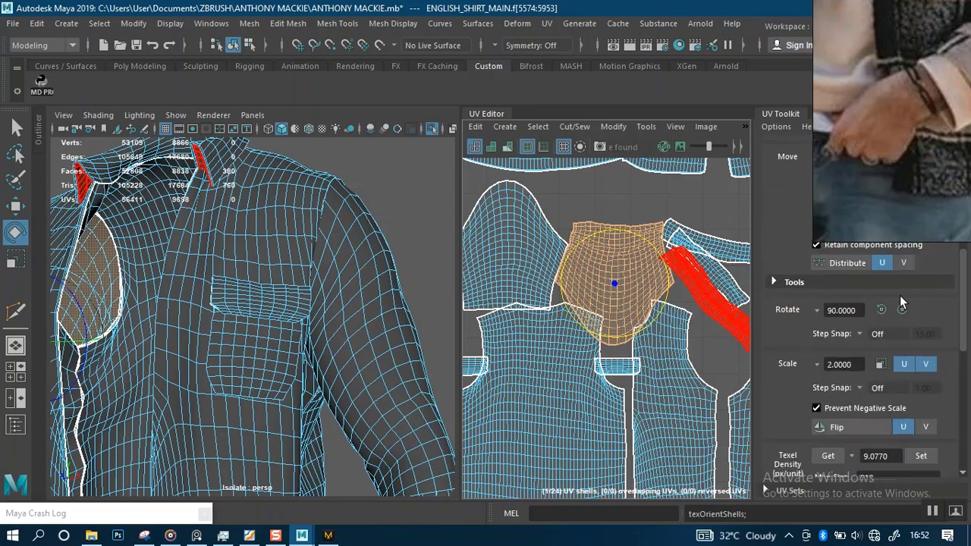
{"action": "left_click", "coordinate": [899, 306]}
{"action": "left_click", "coordinate": [899, 306]}
{"action": "scroll", "coordinate": [605, 310], "scroll_direction": "down", "scroll_amount": 2}
- Try rotating and stacking the two small inner pocket shells together, and undo these changes
{"action": "middle_click_drag", "start_coordinate": [647, 303], "coordinate": [545, 309], "text": "alt"}
{"action": "left_click", "coordinate": [639, 289]}
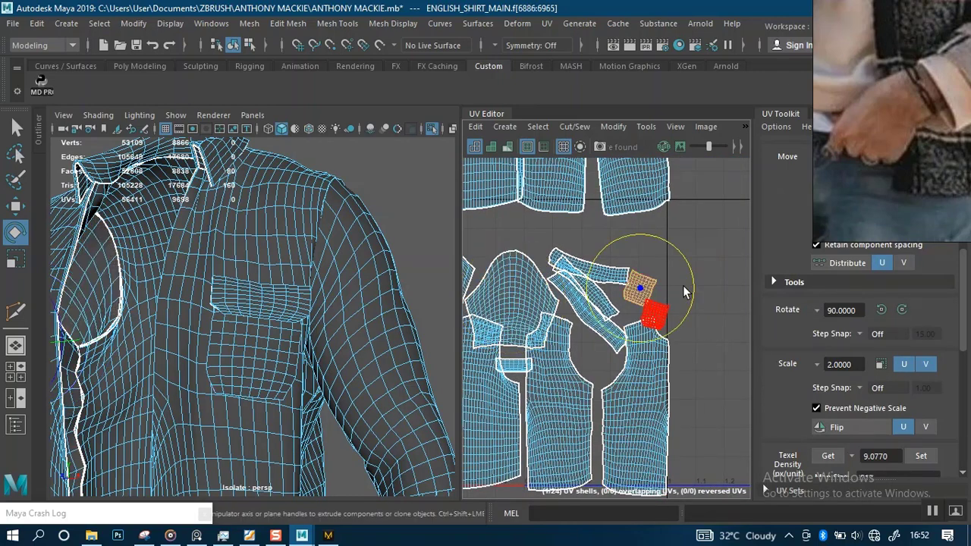
{"action": "left_click", "coordinate": [652, 312], "text": "shift"}
{"action": "left_click_drag", "start_coordinate": [697, 302], "coordinate": [700, 291]}
{"action": "scroll", "coordinate": [825, 394], "scroll_direction": "down", "scroll_amount": 5}
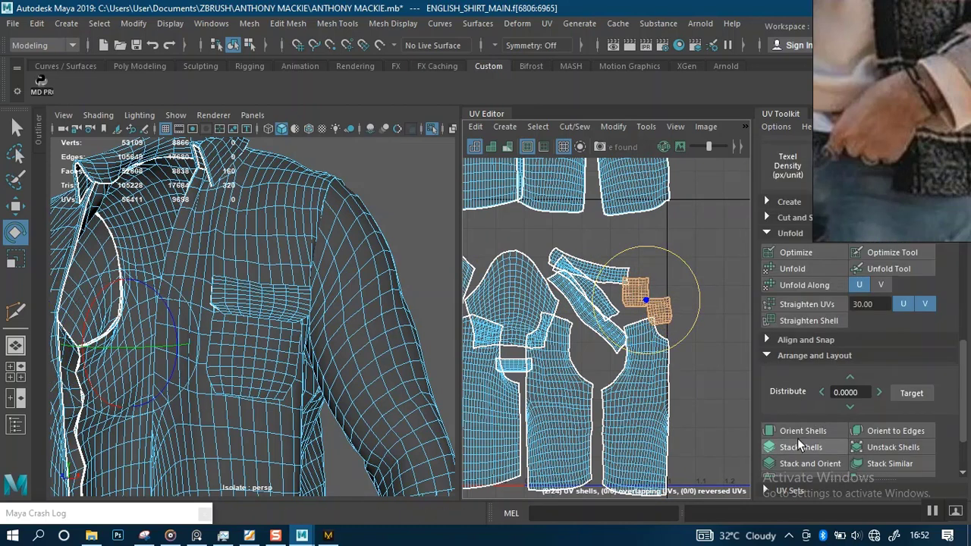
{"action": "left_click", "coordinate": [797, 439]}
{"action": "key", "text": "ctrl+z"}
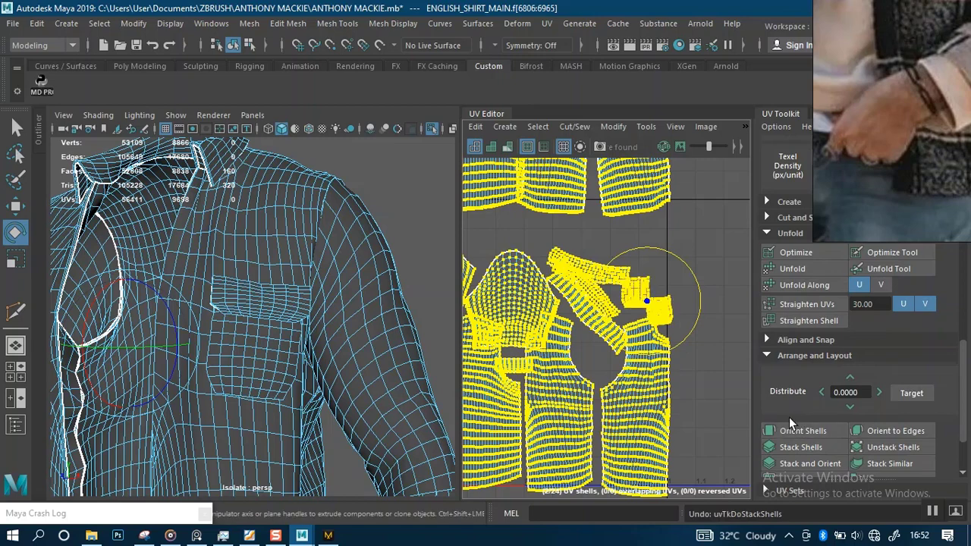
{"action": "key", "text": "ctrl+z"}
{"action": "key", "text": "ctrl+z"}
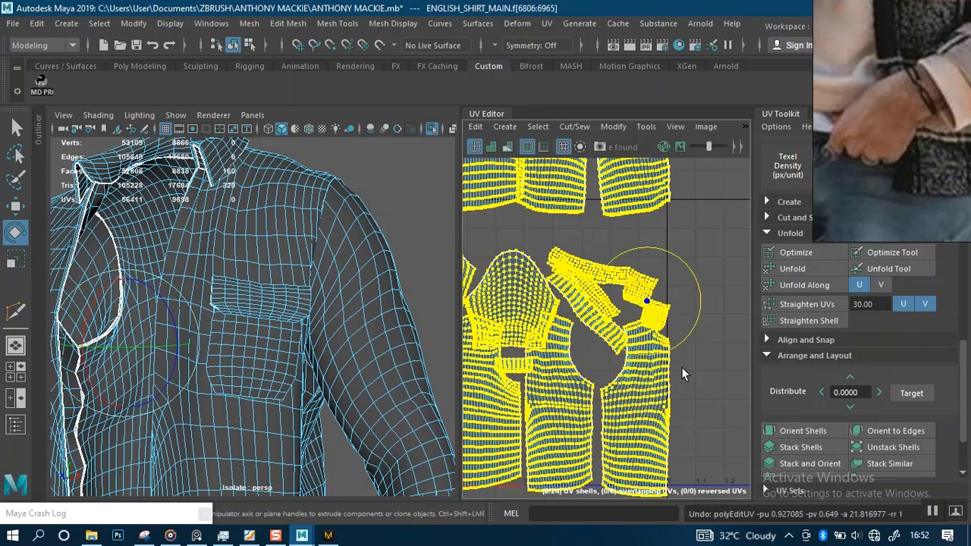
- Return to shell selection and straighten each of the two small inner pocket shells individually with Orient Shells
{"action": "left_click", "coordinate": [691, 355]}
{"action": "scroll", "coordinate": [688, 365], "scroll_direction": "up", "scroll_amount": 2}
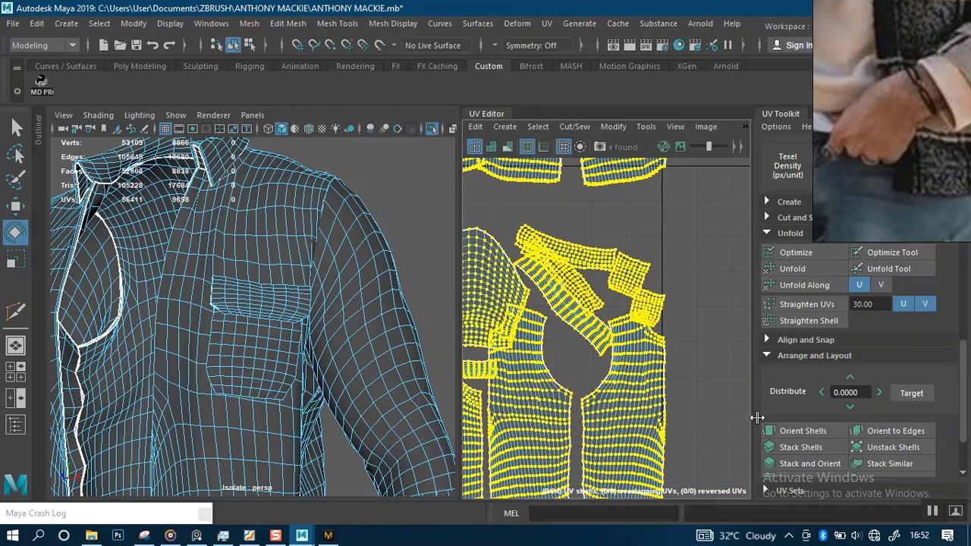
{"action": "left_click", "coordinate": [789, 442]}
{"action": "right_click_drag", "start_coordinate": [641, 275], "coordinate": [565, 254]}
{"action": "left_click", "coordinate": [637, 251]}
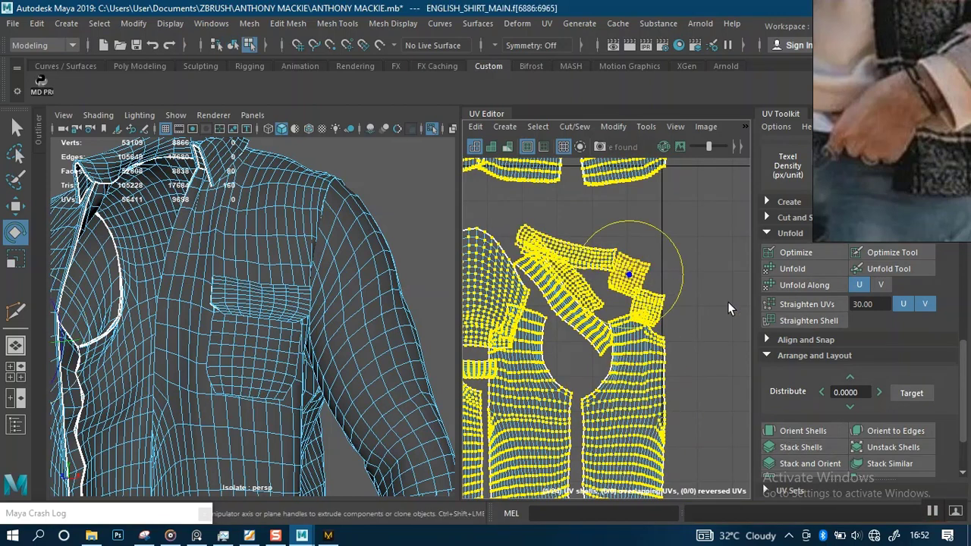
{"action": "left_click", "coordinate": [809, 430]}
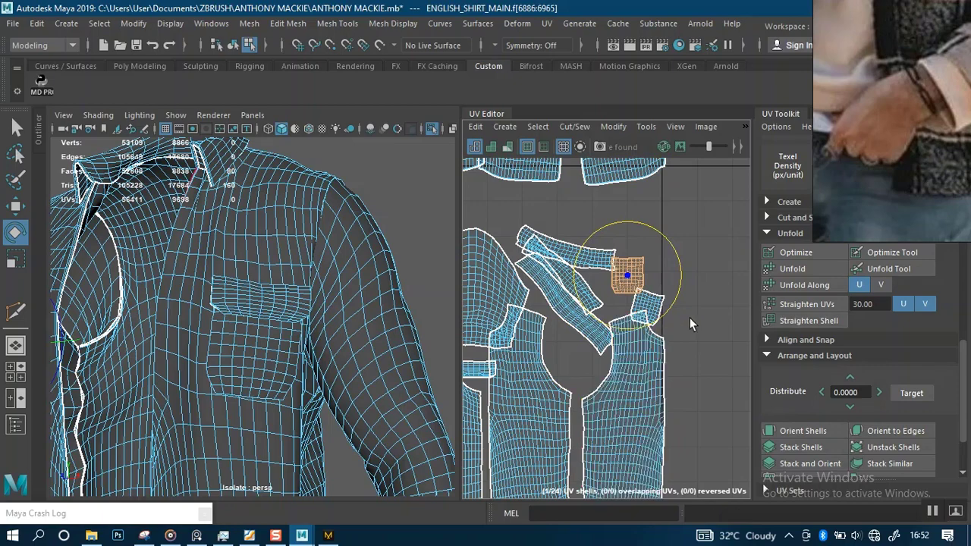
{"action": "left_click", "coordinate": [651, 307]}
{"action": "left_click", "coordinate": [803, 430]}
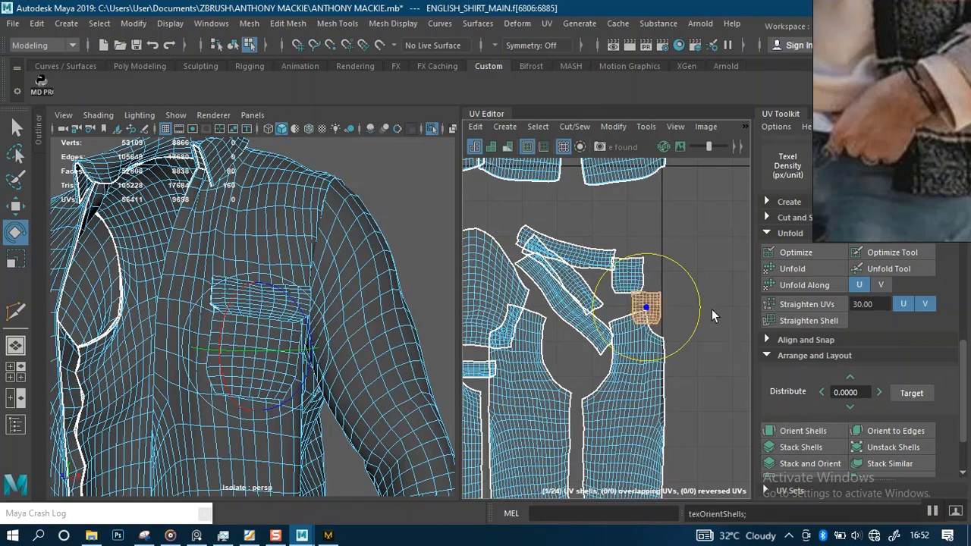
- Select the three inner collar and cuff strip shells and straighten them horizontally with Orient Shells
{"action": "scroll", "coordinate": [664, 290], "scroll_direction": "down", "scroll_amount": 1}
{"action": "middle_click_drag", "start_coordinate": [600, 280], "coordinate": [670, 308], "text": "alt"}
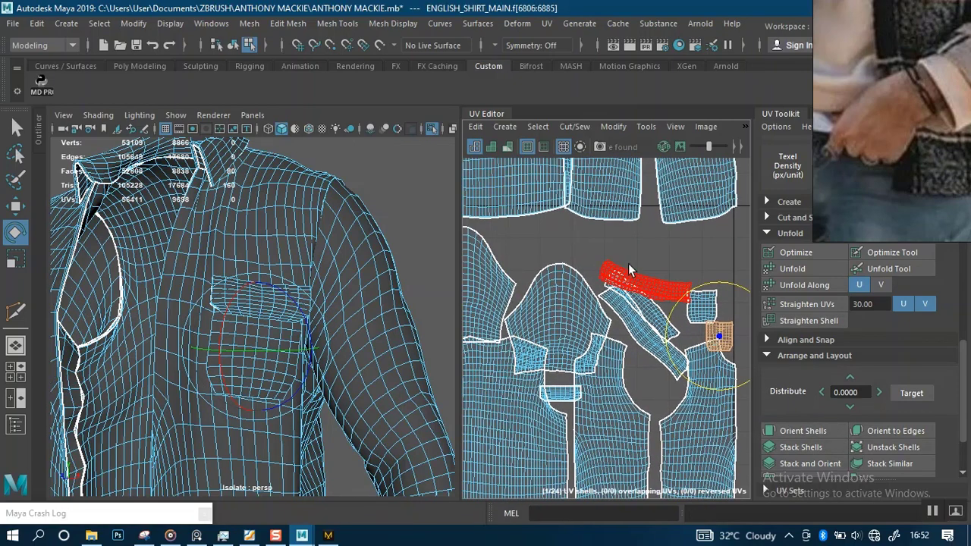
{"action": "left_click", "coordinate": [619, 337]}
{"action": "scroll", "coordinate": [834, 379], "scroll_direction": "up", "scroll_amount": 5}
{"action": "scroll", "coordinate": [824, 407], "scroll_direction": "down", "scroll_amount": 8}
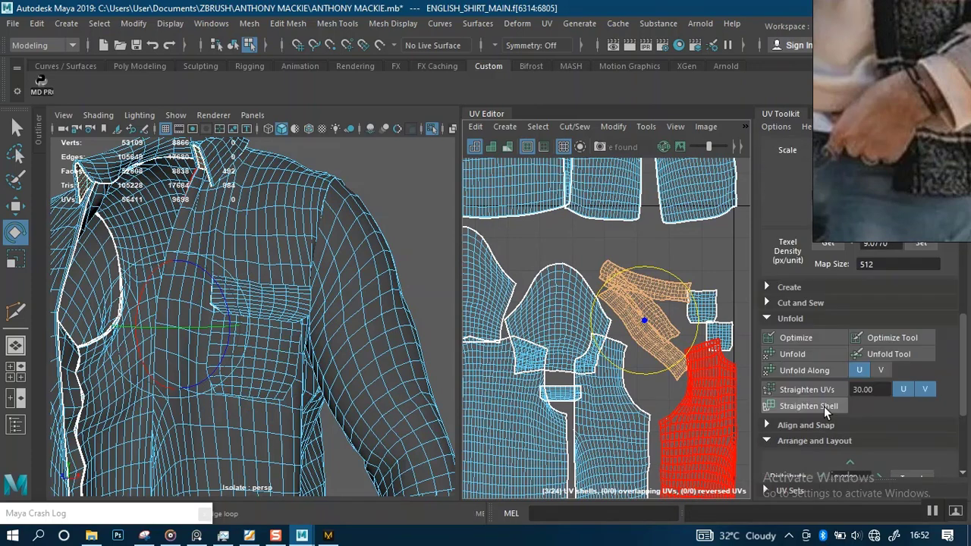
{"action": "left_click", "coordinate": [796, 347]}
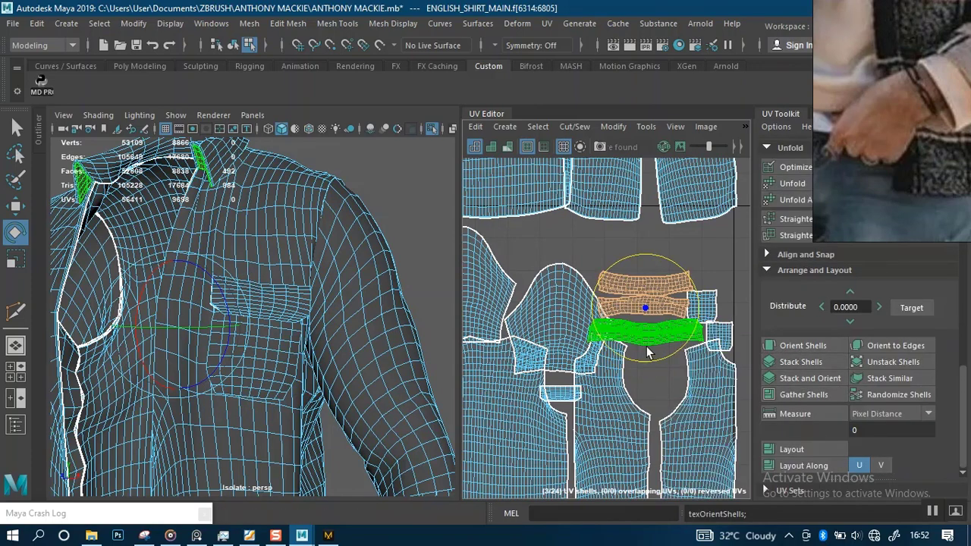
{"action": "right_click_drag", "start_coordinate": [648, 349], "coordinate": [521, 324], "text": "alt"}
{"action": "middle_click_drag", "start_coordinate": [521, 324], "coordinate": [590, 298], "text": "alt"}
{"action": "right_click_drag", "start_coordinate": [590, 298], "coordinate": [558, 393], "text": "alt"}
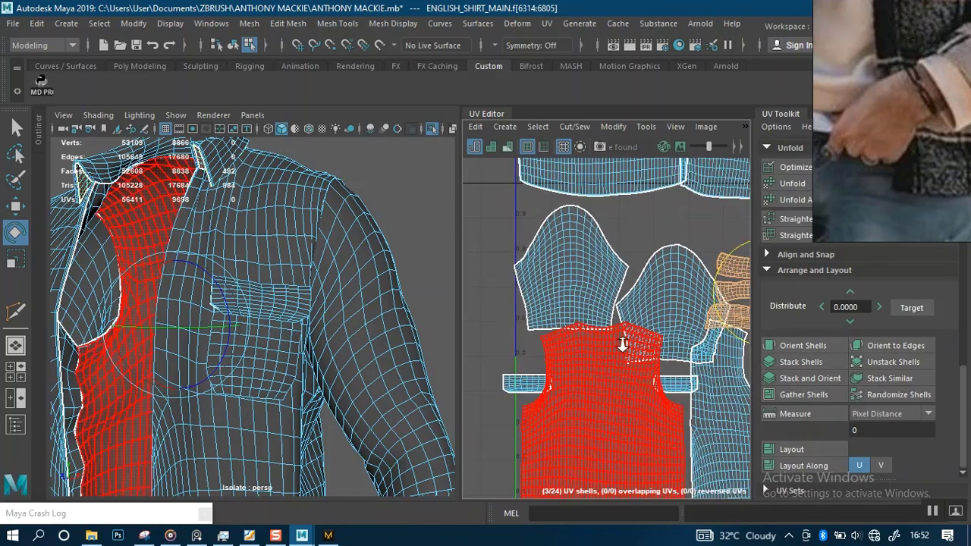
- Select the three outer collar and cuff strip shells in the upper UV tile and straighten them with Orient Shells
{"action": "right_click_drag", "start_coordinate": [622, 342], "coordinate": [598, 296], "text": "alt"}
{"action": "middle_click_drag", "start_coordinate": [606, 292], "coordinate": [492, 311], "text": "alt"}
{"action": "middle_click_drag", "start_coordinate": [673, 305], "coordinate": [660, 407], "text": "alt"}
{"action": "middle_click_drag", "start_coordinate": [610, 322], "coordinate": [643, 440], "text": "alt"}
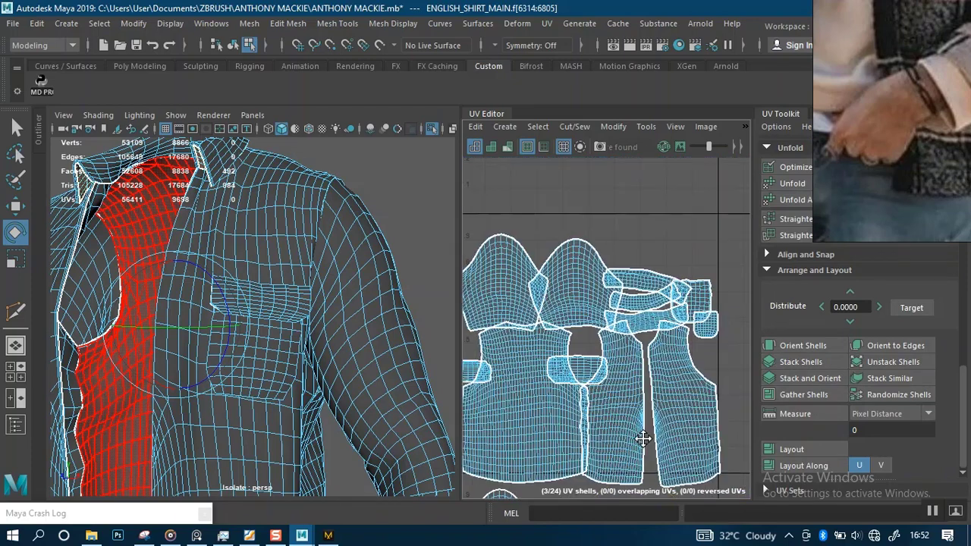
{"action": "right_click_drag", "start_coordinate": [611, 267], "coordinate": [667, 280], "text": "alt"}
{"action": "left_click", "coordinate": [639, 291]}
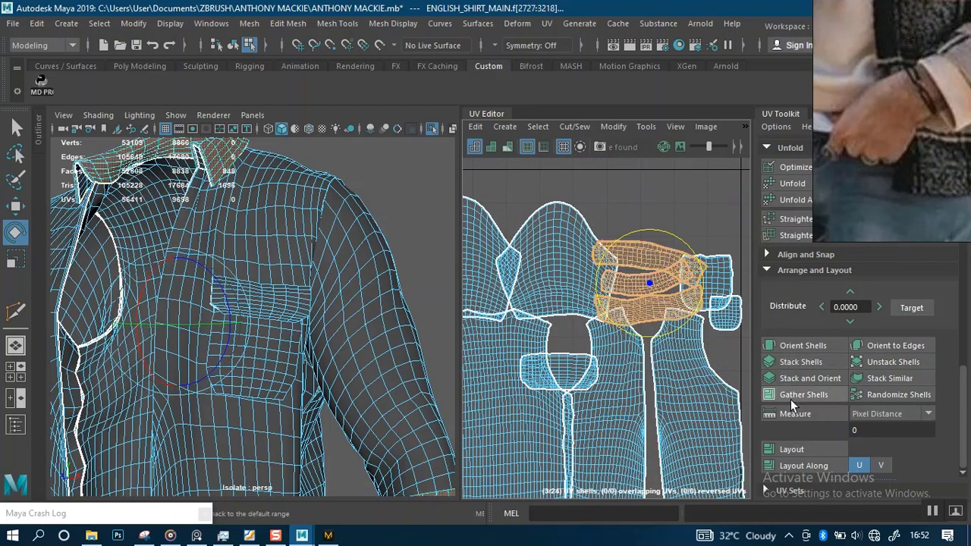
{"action": "left_click", "coordinate": [786, 343]}
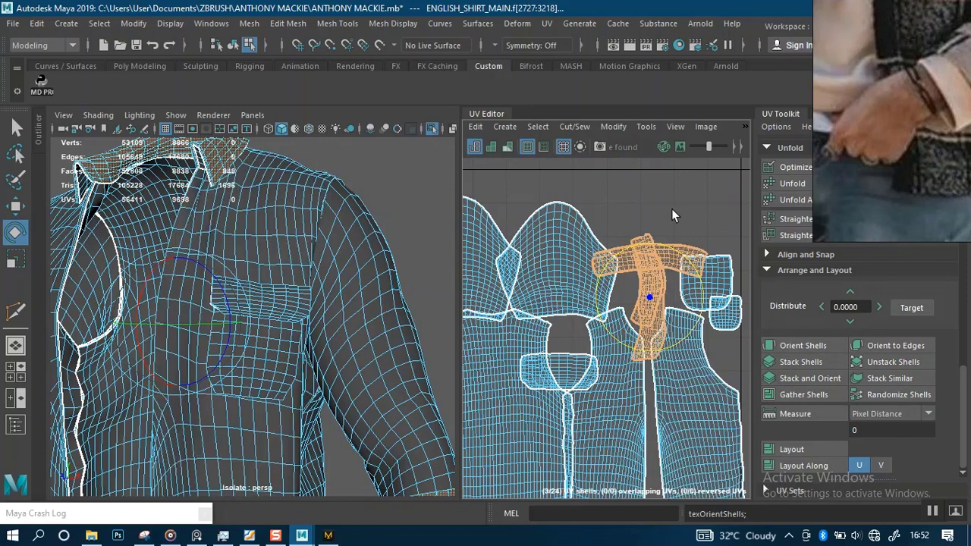
- Rotate the two vertical outer strip shells together to horizontal and straighten them with Orient Shells
{"action": "right_click_drag", "start_coordinate": [671, 210], "coordinate": [641, 236], "text": "alt"}
{"action": "left_click", "coordinate": [626, 291]}
{"action": "left_click", "coordinate": [603, 319]}
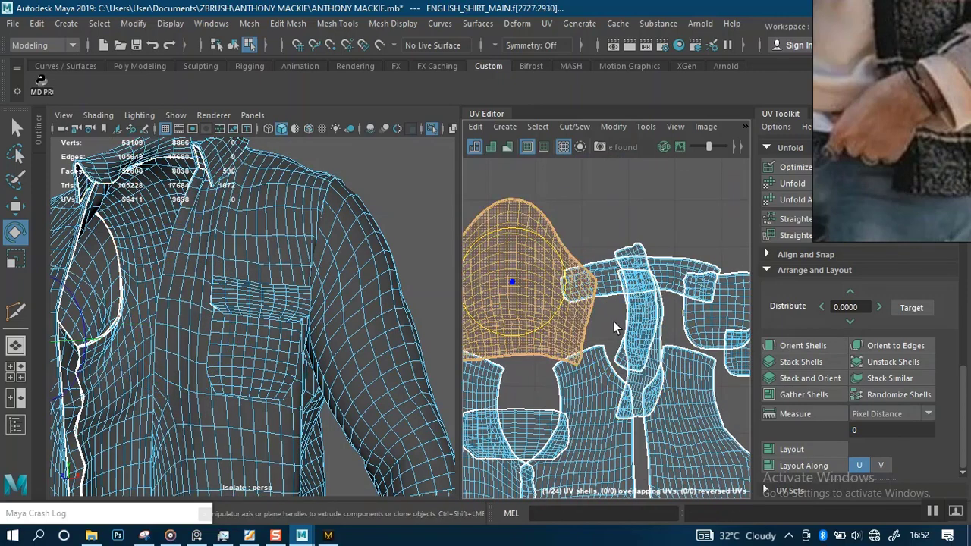
{"action": "left_click", "coordinate": [612, 321]}
{"action": "left_click", "coordinate": [664, 327], "text": "shift"}
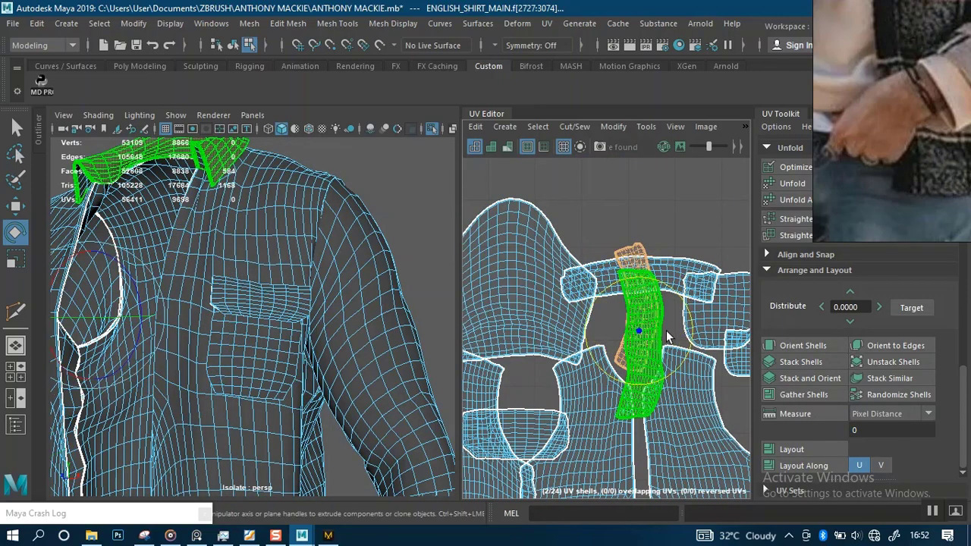
{"action": "left_click_drag", "start_coordinate": [690, 325], "coordinate": [635, 307]}
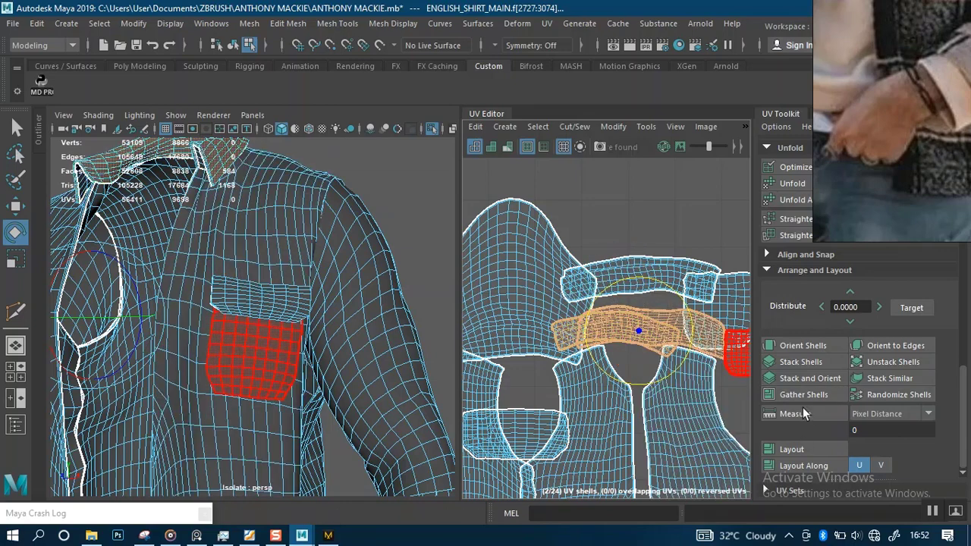
{"action": "left_click", "coordinate": [796, 345]}
- Select all inner and outer shirt UV shells, pack them into the 0–1 tile with Layout, and clear the selection
{"action": "scroll", "coordinate": [677, 367], "scroll_direction": "down", "scroll_amount": 5}
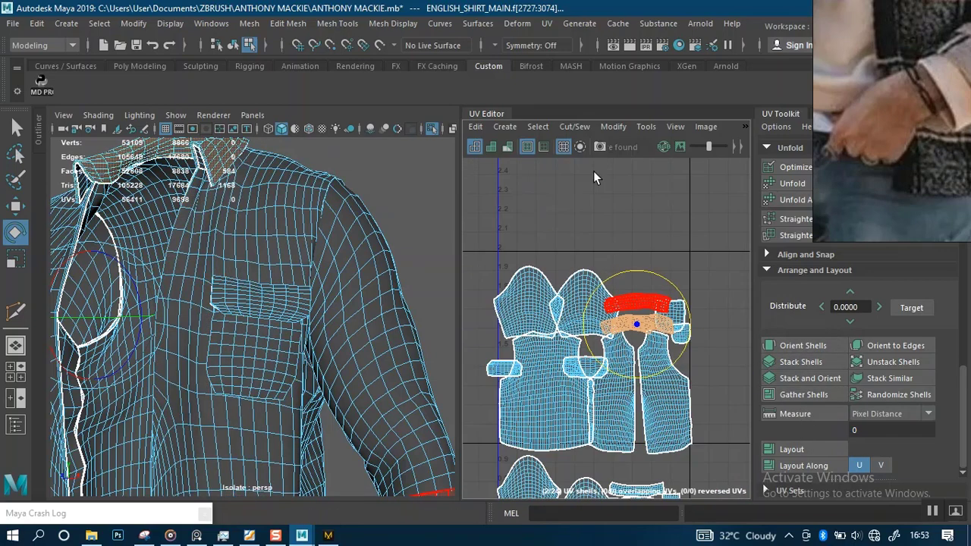
{"action": "scroll", "coordinate": [618, 334], "scroll_direction": "down", "scroll_amount": 3}
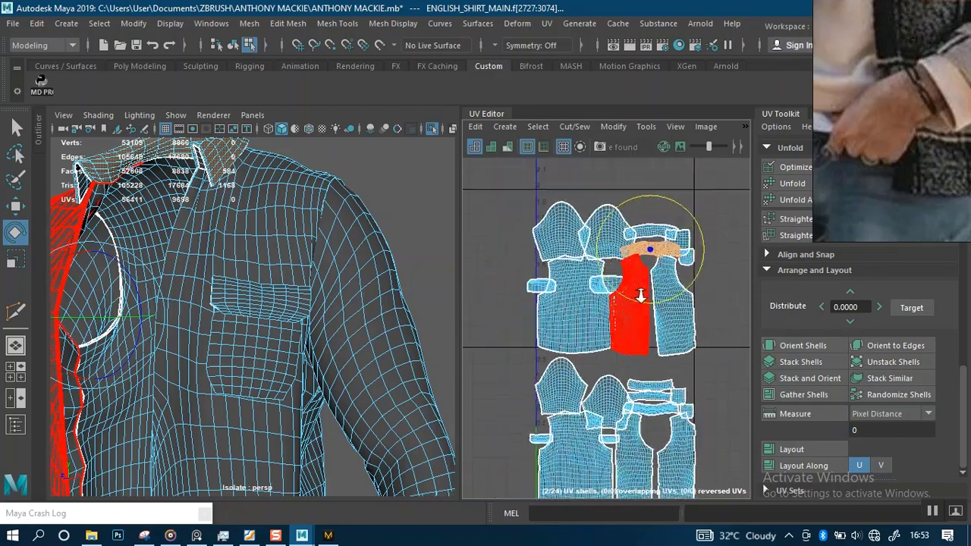
{"action": "middle_click_drag", "start_coordinate": [591, 377], "coordinate": [596, 337], "text": "alt"}
{"action": "left_click_drag", "start_coordinate": [557, 176], "coordinate": [692, 470]}
{"action": "middle_click_drag", "start_coordinate": [680, 277], "coordinate": [651, 338], "text": "alt"}
{"action": "scroll", "coordinate": [651, 343], "scroll_direction": "up", "scroll_amount": 3}
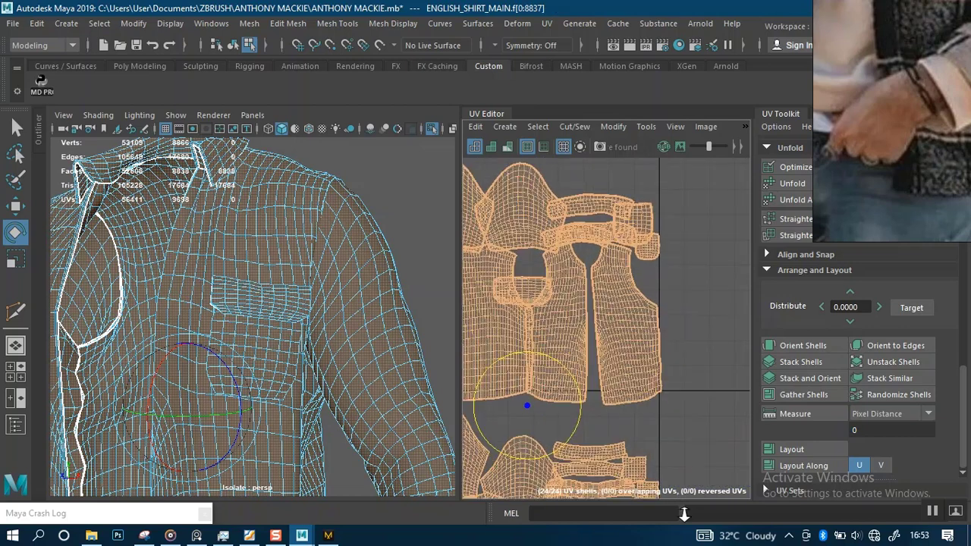
{"action": "scroll", "coordinate": [652, 343], "scroll_direction": "down", "scroll_amount": 3}
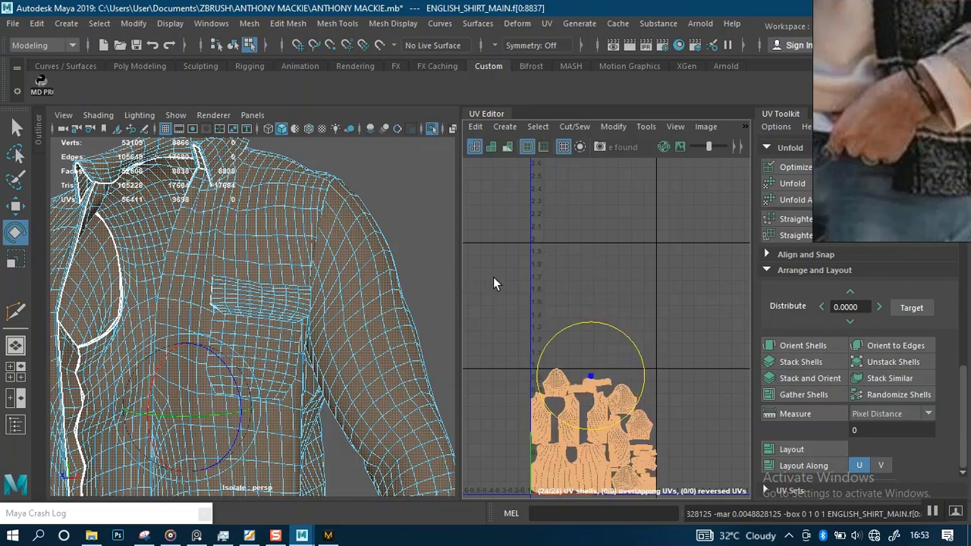
{"action": "left_click", "coordinate": [493, 283]}
- Straighten the outer front panel shell that carries the chest pocket with Orient Shells
{"action": "scroll", "coordinate": [615, 338], "scroll_direction": "up", "scroll_amount": 4}
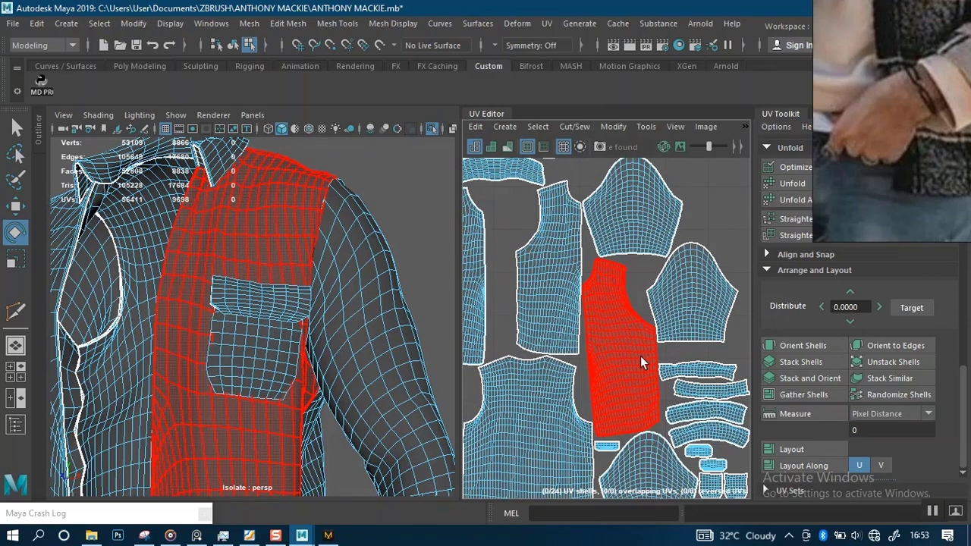
{"action": "left_click", "coordinate": [640, 356]}
{"action": "left_click", "coordinate": [805, 346]}
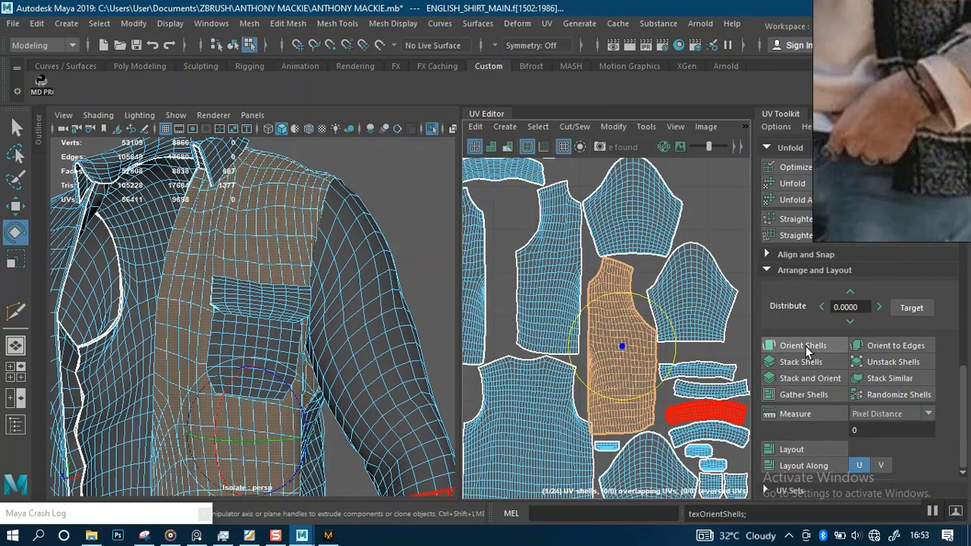
- Flip the second cuff strip shell from the top of the strip stack vertically
{"action": "scroll", "coordinate": [706, 344], "scroll_direction": "down", "scroll_amount": 4}
{"action": "scroll", "coordinate": [692, 399], "scroll_direction": "up", "scroll_amount": 5}
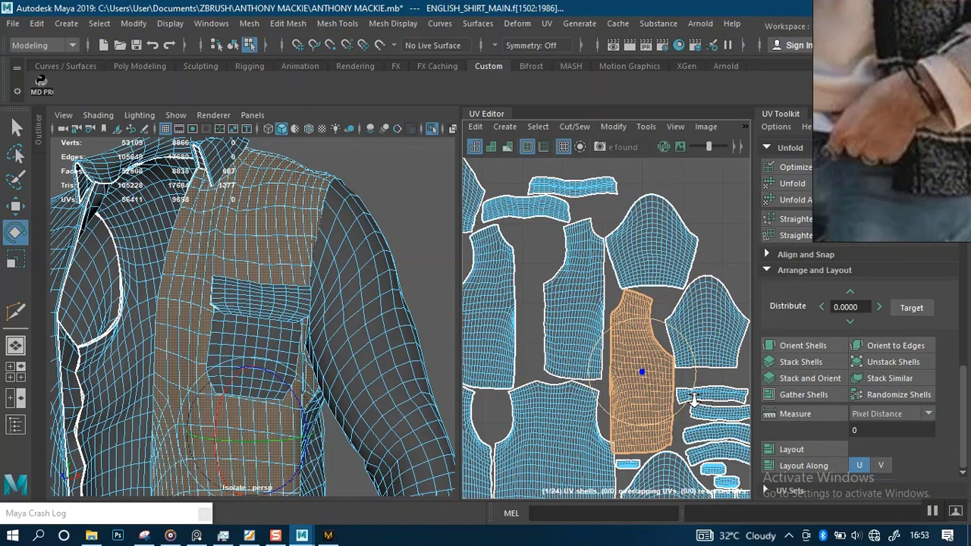
{"action": "right_click_drag", "start_coordinate": [694, 400], "coordinate": [713, 333], "text": "alt"}
{"action": "middle_click_drag", "start_coordinate": [719, 338], "coordinate": [661, 288], "text": "alt"}
{"action": "right_click_drag", "start_coordinate": [663, 288], "coordinate": [688, 520], "text": "alt"}
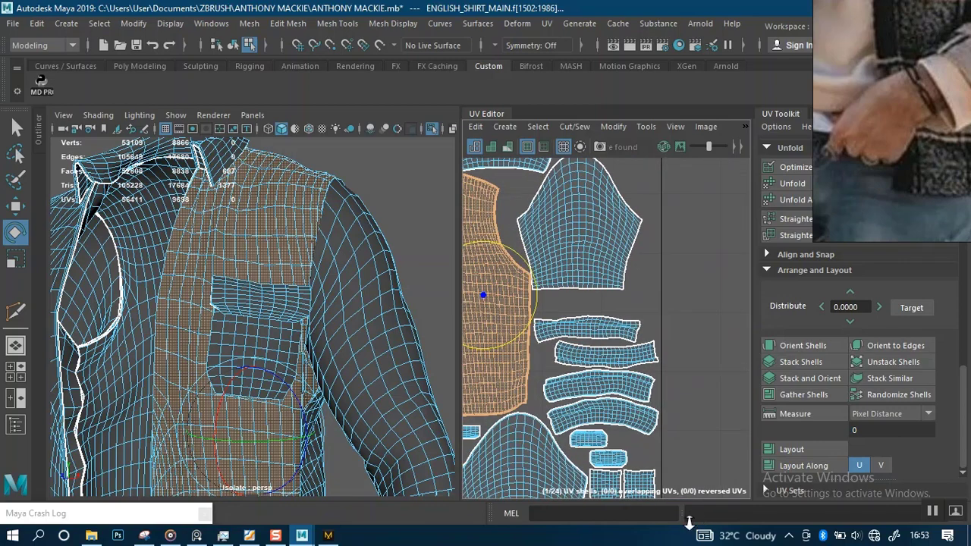
{"action": "left_click", "coordinate": [628, 354]}
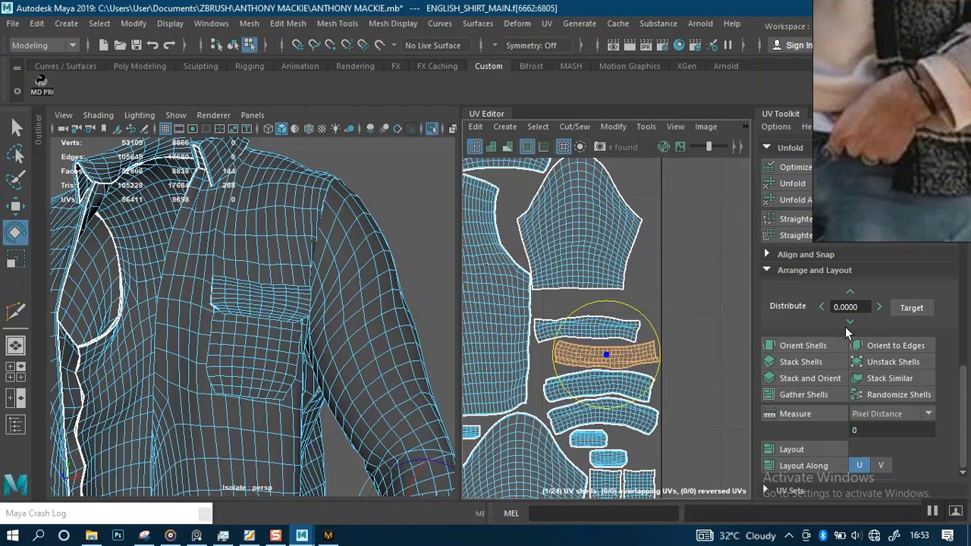
{"action": "scroll", "coordinate": [844, 327], "scroll_direction": "up", "scroll_amount": 3}
{"action": "scroll", "coordinate": [856, 327], "scroll_direction": "up", "scroll_amount": 3}
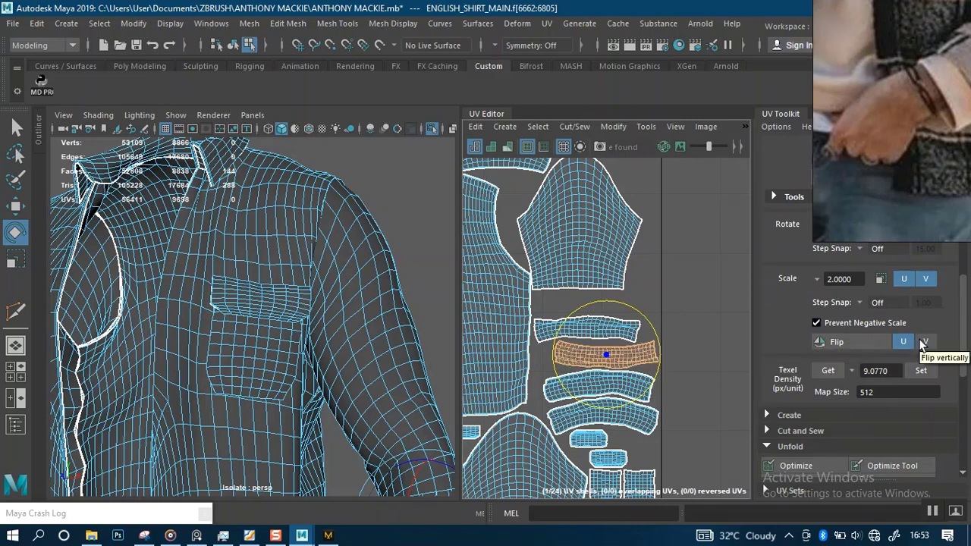
{"action": "left_click", "coordinate": [902, 341]}
{"action": "left_click", "coordinate": [840, 342]}
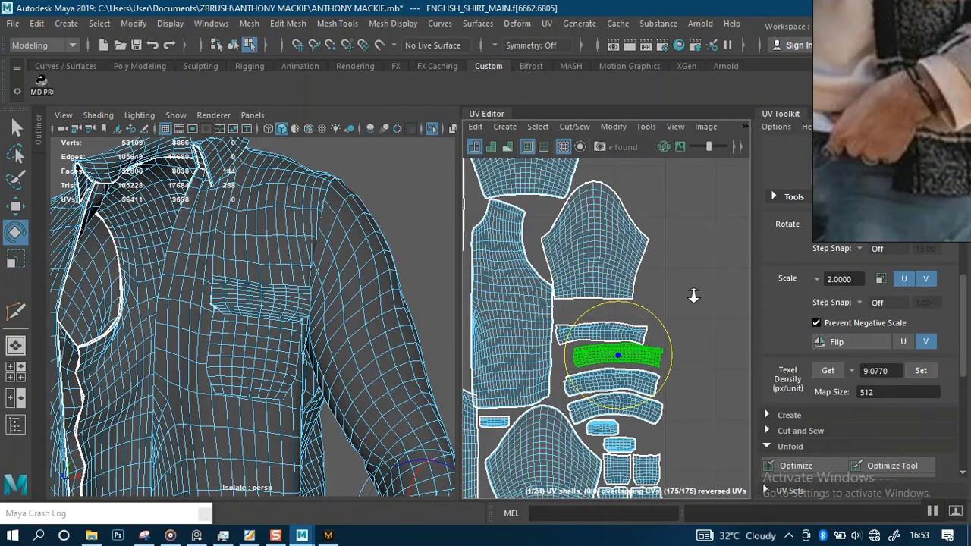
{"action": "scroll", "coordinate": [721, 285], "scroll_direction": "down", "scroll_amount": 3}
{"action": "scroll", "coordinate": [720, 285], "scroll_direction": "up", "scroll_amount": 4}
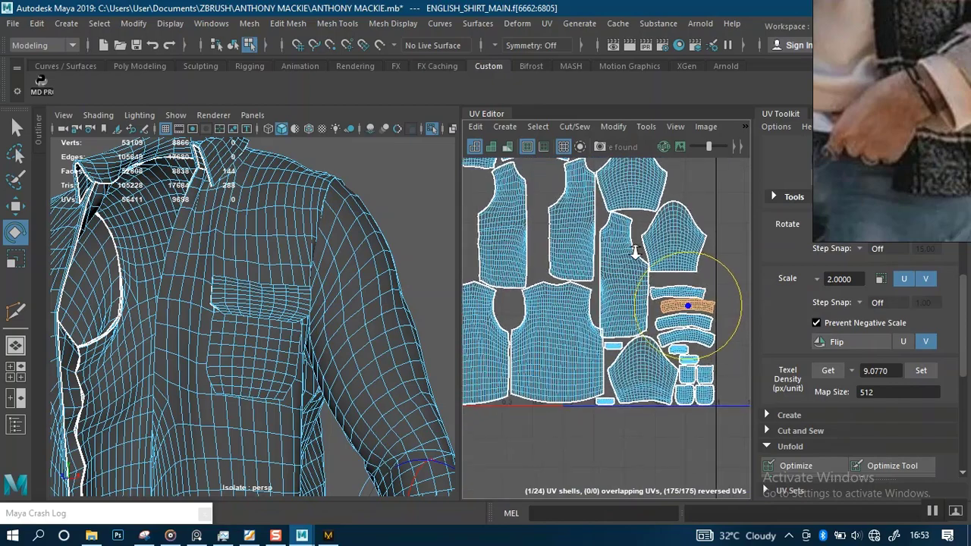
- Select all shirt UV shells, repack them with Layout, and deselect them
{"action": "left_click", "coordinate": [603, 284]}
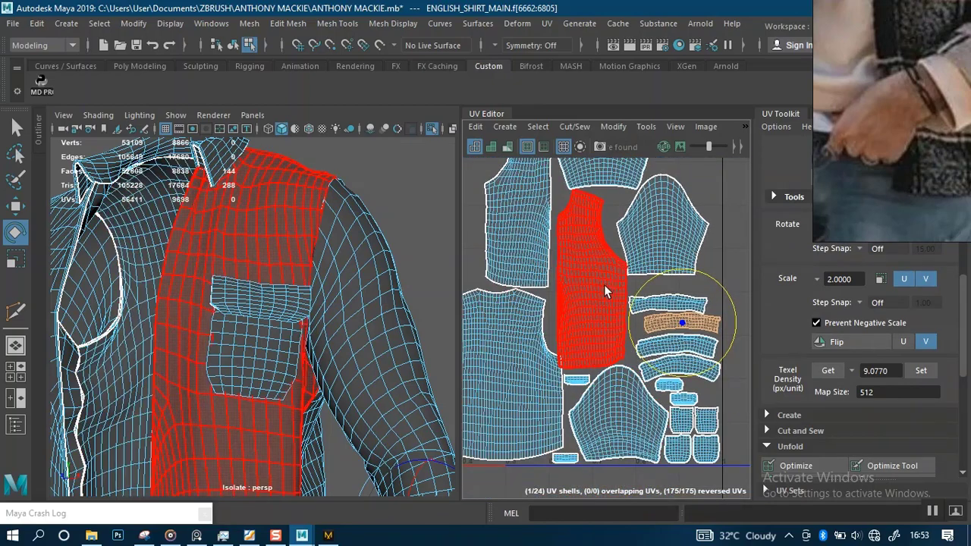
{"action": "scroll", "coordinate": [599, 296], "scroll_direction": "down", "scroll_amount": 3}
{"action": "middle_click_drag", "start_coordinate": [641, 313], "coordinate": [654, 317], "text": "alt"}
{"action": "scroll", "coordinate": [654, 316], "scroll_direction": "down", "scroll_amount": 2}
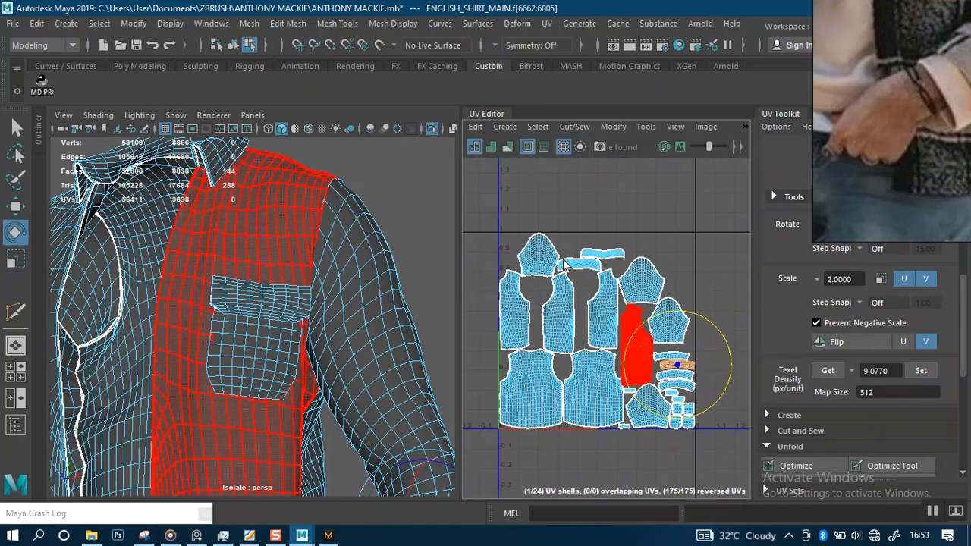
{"action": "left_click_drag", "start_coordinate": [499, 226], "coordinate": [739, 468]}
{"action": "scroll", "coordinate": [792, 464], "scroll_direction": "down", "scroll_amount": 6}
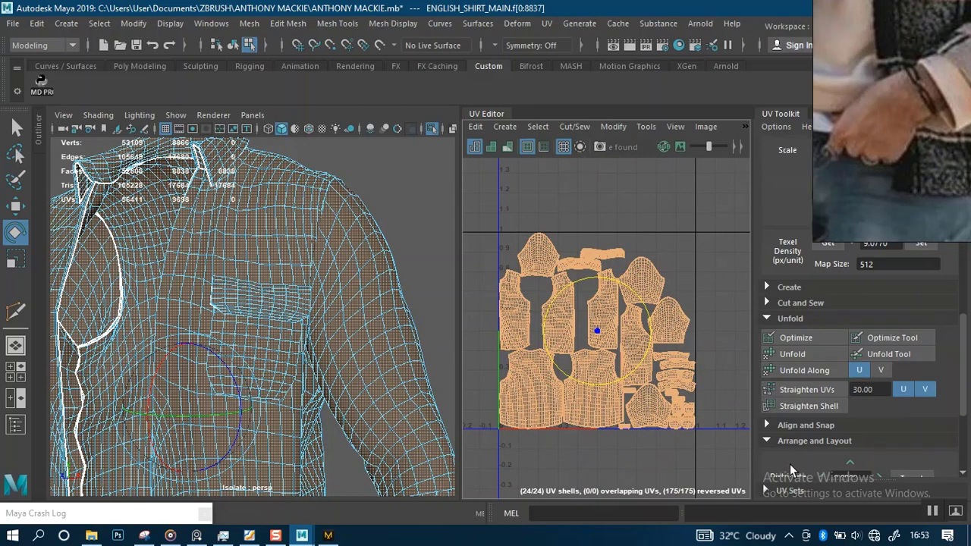
{"action": "scroll", "coordinate": [792, 391], "scroll_direction": "down", "scroll_amount": 1}
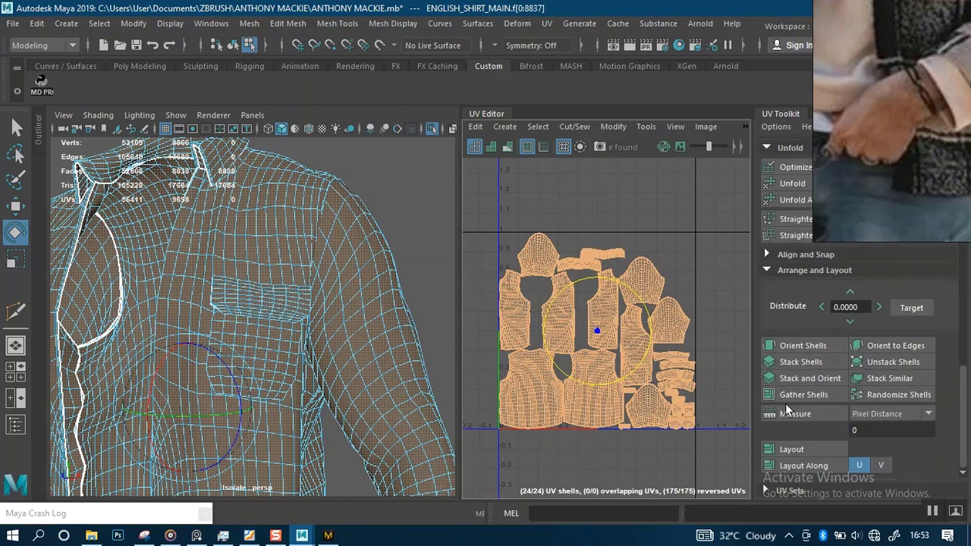
{"action": "left_click", "coordinate": [793, 449]}
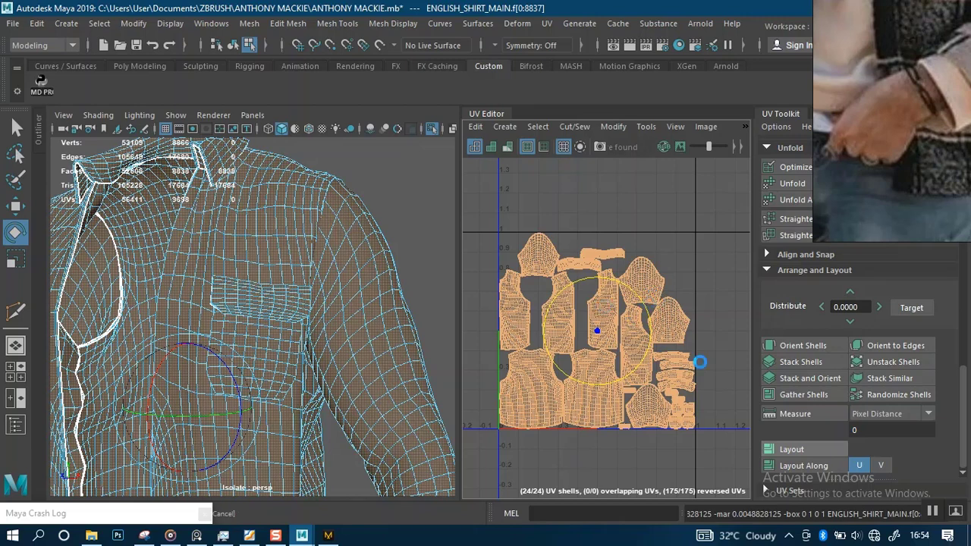
{"action": "mouse_move", "coordinate": [672, 268]}
{"action": "right_mouse_down", "text": "alt"}
{"action": "mouse_move", "coordinate": [681, 386]}
{"action": "mouse_move", "coordinate": [654, 276]}
{"action": "right_mouse_up", "text": "alt"}
{"action": "left_click", "coordinate": [658, 232]}
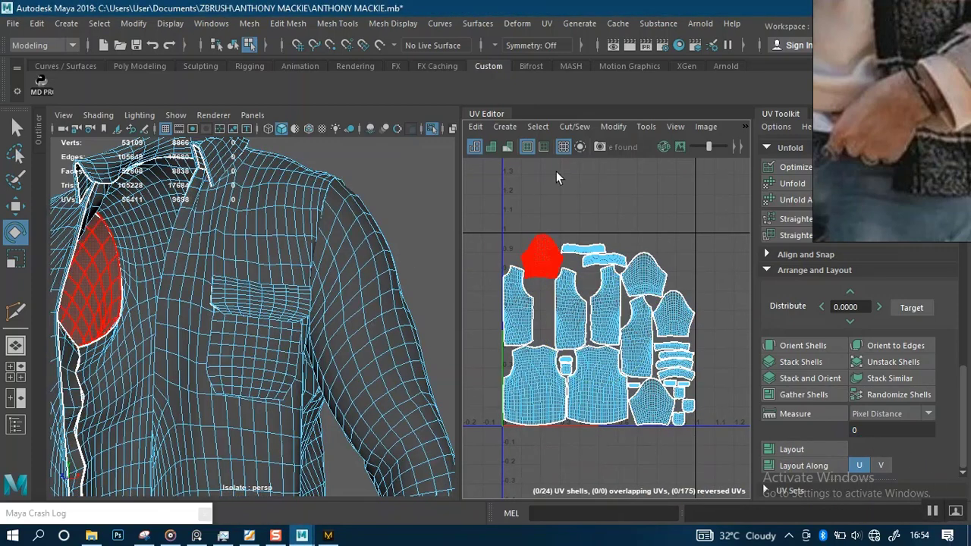
- Display the Checker Map texture on the shirt
{"action": "left_click", "coordinate": [703, 127]}
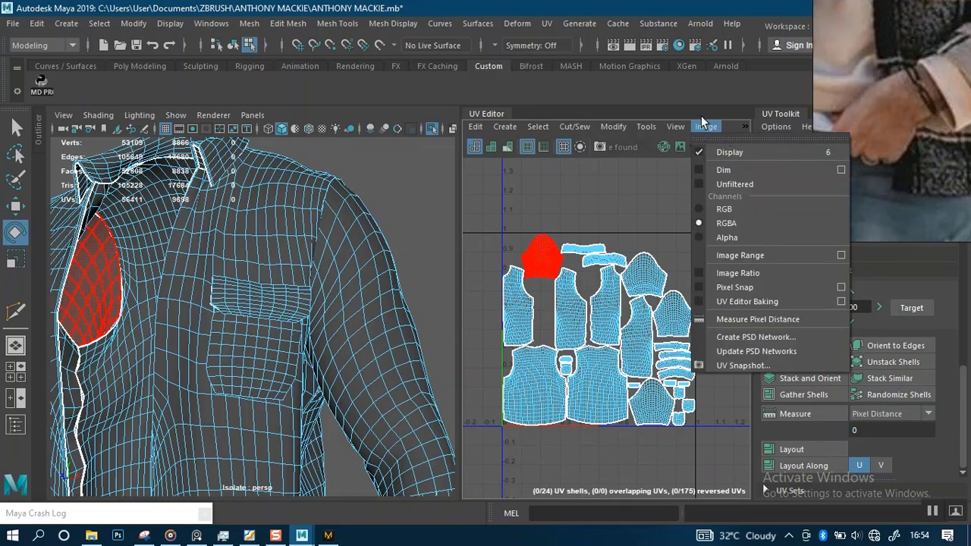
{"action": "left_click", "coordinate": [702, 123]}
{"action": "left_click", "coordinate": [745, 127]}
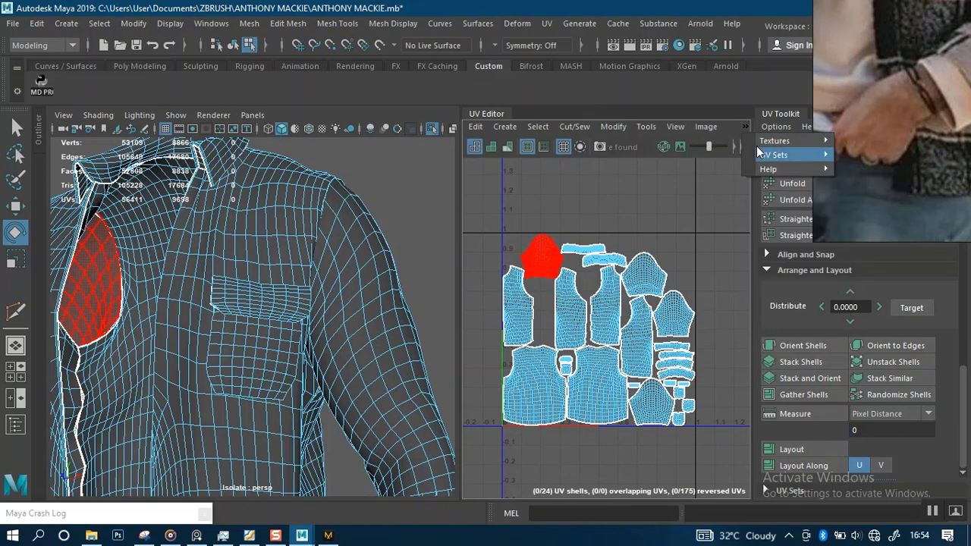
{"action": "mouse_move", "coordinate": [825, 144]}
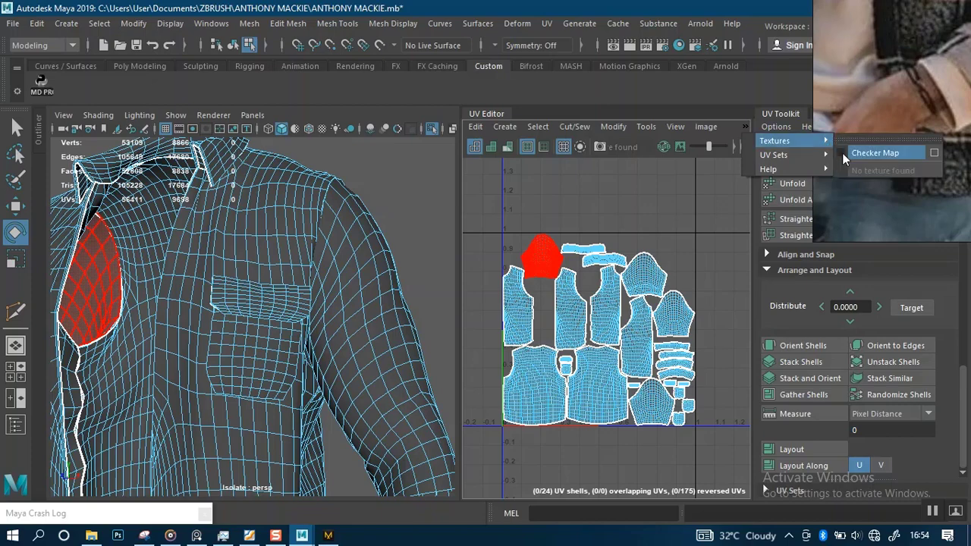
{"action": "left_click", "coordinate": [860, 152]}
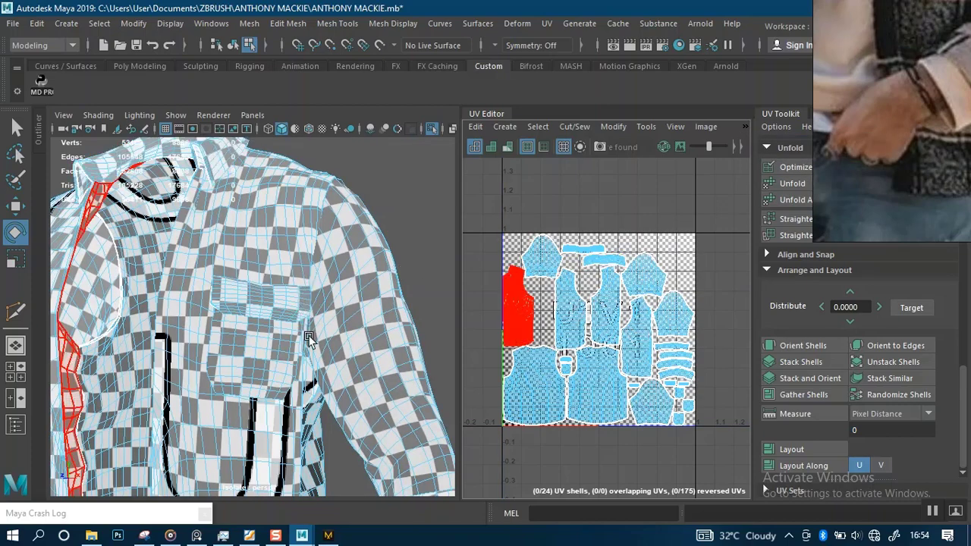
- Examine the checker pattern on the shirt's front, sleeves, back and inside for stretching and consistent square size
{"action": "scroll", "coordinate": [283, 290], "scroll_direction": "down", "scroll_amount": 3}
{"action": "left_click_drag", "start_coordinate": [269, 293], "coordinate": [311, 299], "text": "alt"}
{"action": "middle_click_drag", "start_coordinate": [311, 297], "coordinate": [375, 256], "text": "alt"}
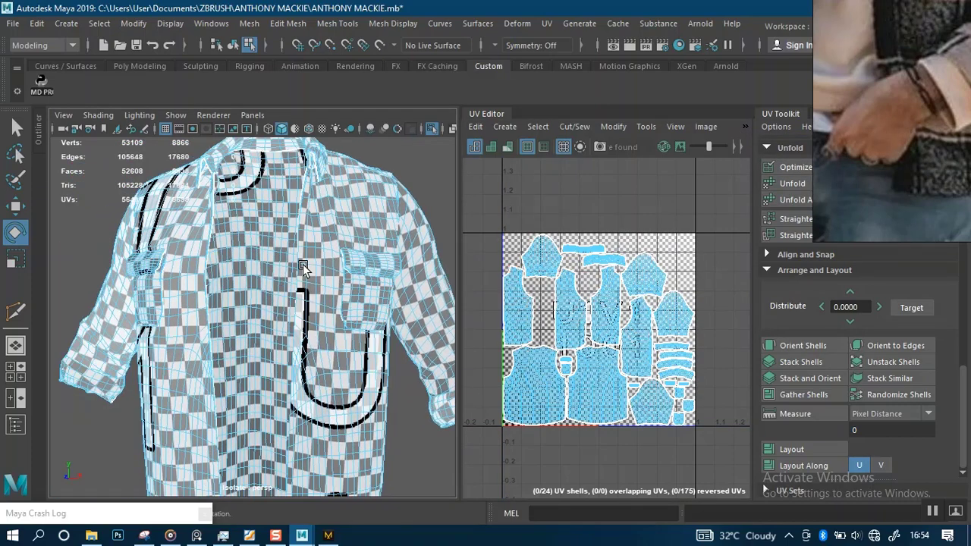
{"action": "left_click_drag", "start_coordinate": [301, 261], "coordinate": [406, 263], "text": "alt"}
{"action": "left_click_drag", "start_coordinate": [242, 281], "coordinate": [403, 280], "text": "alt"}
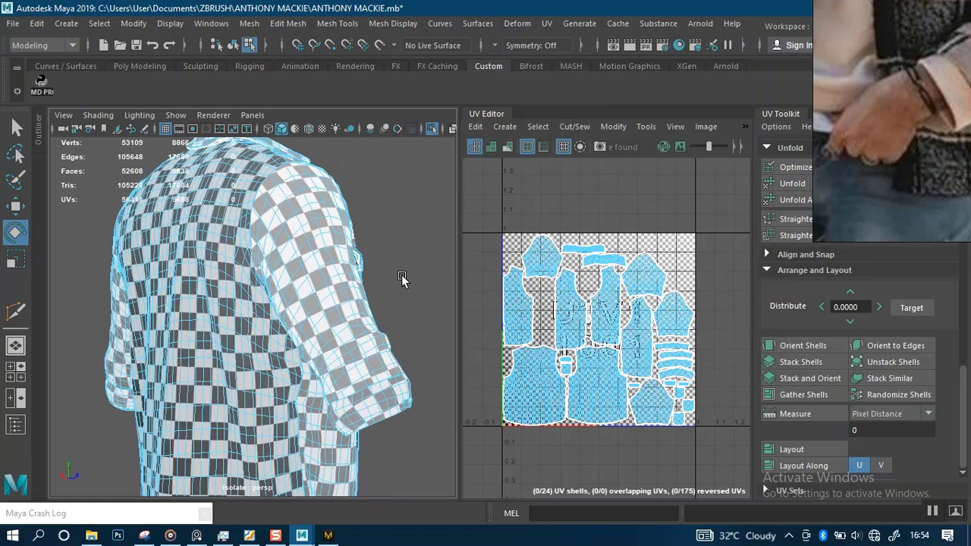
{"action": "left_click_drag", "start_coordinate": [299, 275], "coordinate": [373, 281], "text": "alt"}
{"action": "middle_click_drag", "start_coordinate": [286, 198], "coordinate": [317, 308], "text": "alt"}
{"action": "left_click_drag", "start_coordinate": [317, 307], "coordinate": [264, 309], "text": "alt"}
{"action": "scroll", "coordinate": [265, 308], "scroll_direction": "down", "scroll_amount": 2}
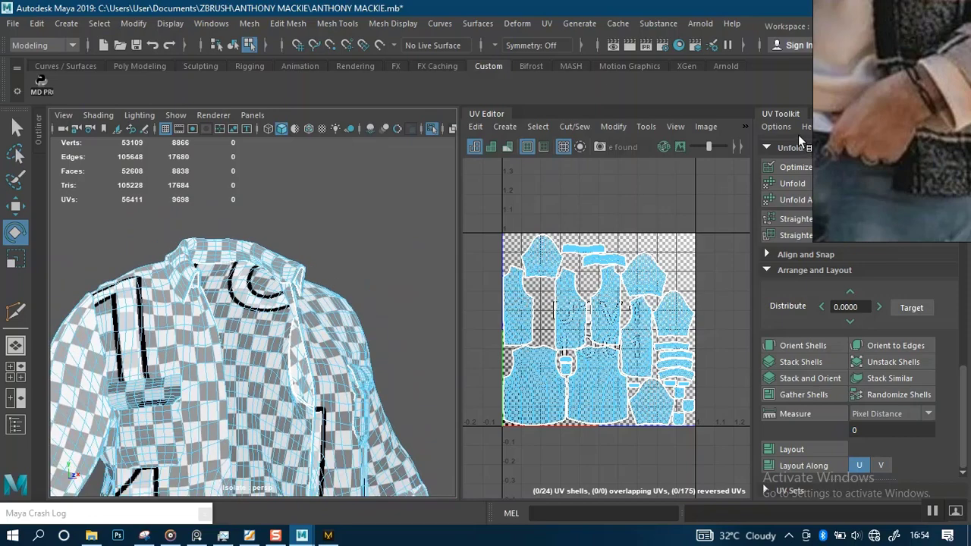
- Turn off the Checker Map display on the shirt
{"action": "left_click", "coordinate": [743, 127]}
{"action": "mouse_move", "coordinate": [821, 141]}
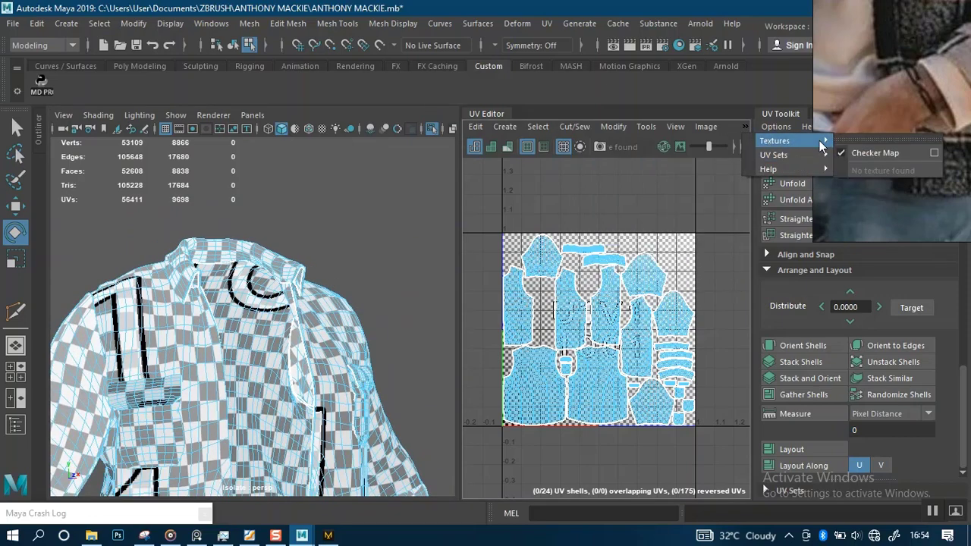
{"action": "left_click", "coordinate": [851, 153]}
- Return the shirt to Object Mode, deselect it, and save the scene
{"action": "scroll", "coordinate": [307, 273], "scroll_direction": "down", "scroll_amount": 3}
{"action": "middle_click_drag", "start_coordinate": [353, 269], "coordinate": [370, 234], "text": "alt"}
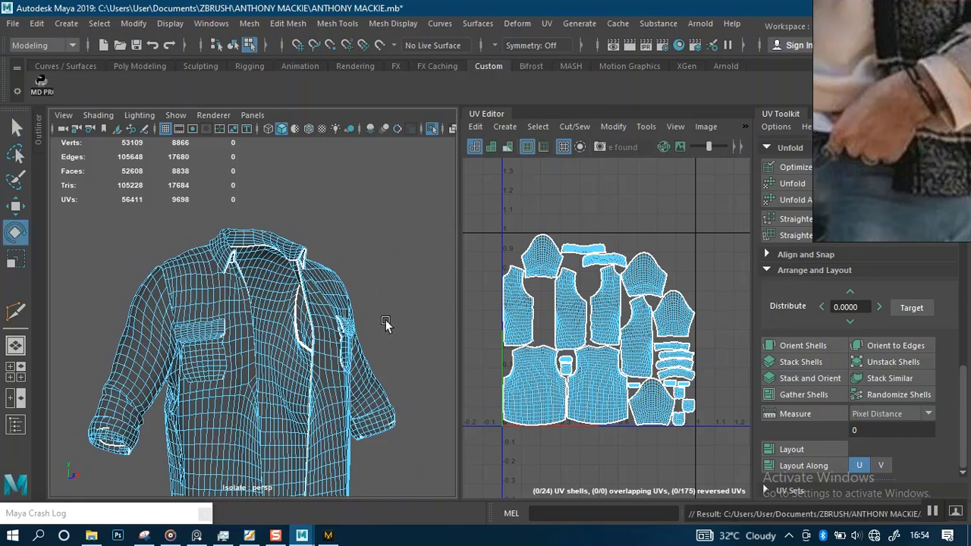
{"action": "left_click_drag", "start_coordinate": [384, 319], "coordinate": [329, 320], "text": "alt"}
{"action": "right_click_drag", "start_coordinate": [329, 320], "coordinate": [318, 311], "text": "alt"}
{"action": "middle_click_drag", "start_coordinate": [318, 312], "coordinate": [336, 266], "text": "alt"}
{"action": "right_click_drag", "start_coordinate": [336, 266], "coordinate": [361, 319], "text": "alt"}
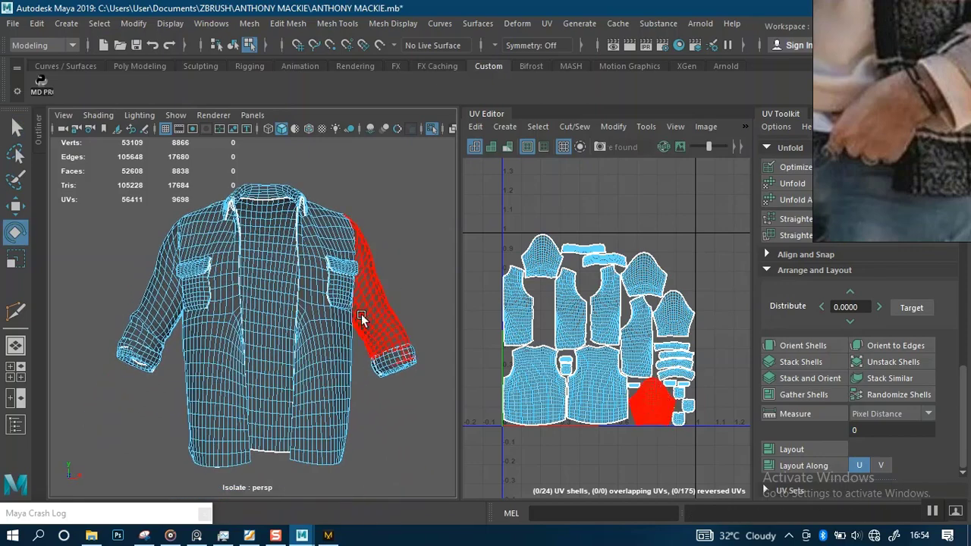
{"action": "left_click_drag", "start_coordinate": [361, 318], "coordinate": [385, 241], "text": "alt"}
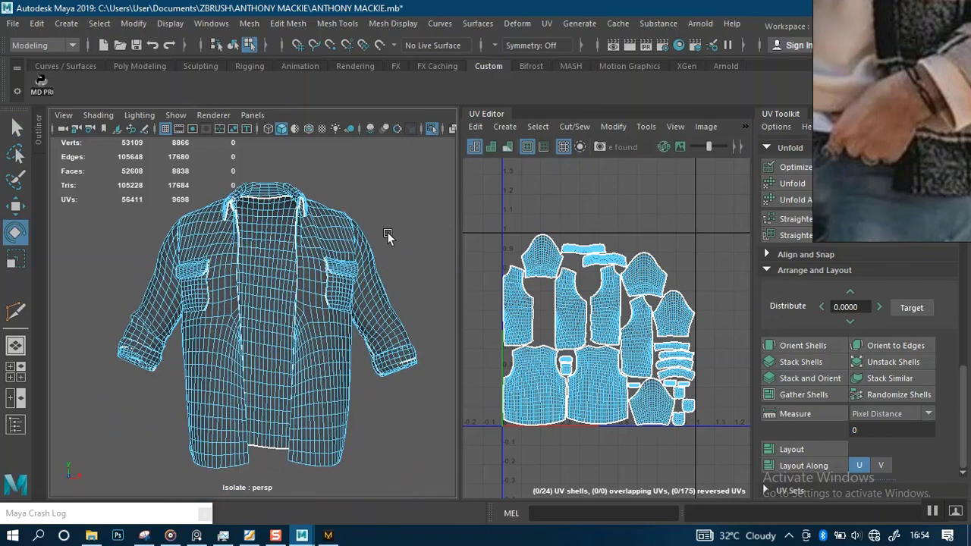
{"action": "right_click_drag", "start_coordinate": [283, 265], "coordinate": [355, 120]}
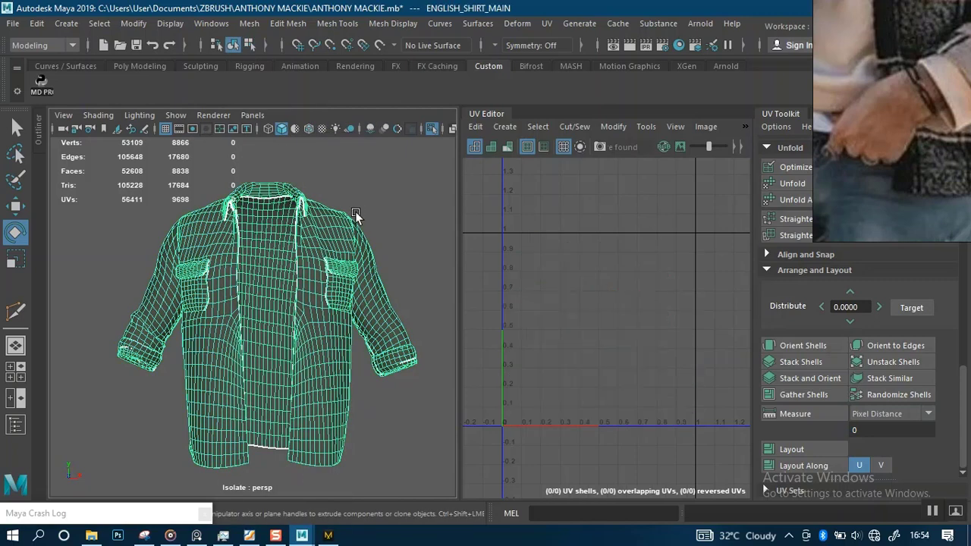
{"action": "left_click", "coordinate": [355, 215]}
{"action": "scroll", "coordinate": [377, 223], "scroll_direction": "down", "scroll_amount": 2}
{"action": "key", "text": "ctrl+s"}
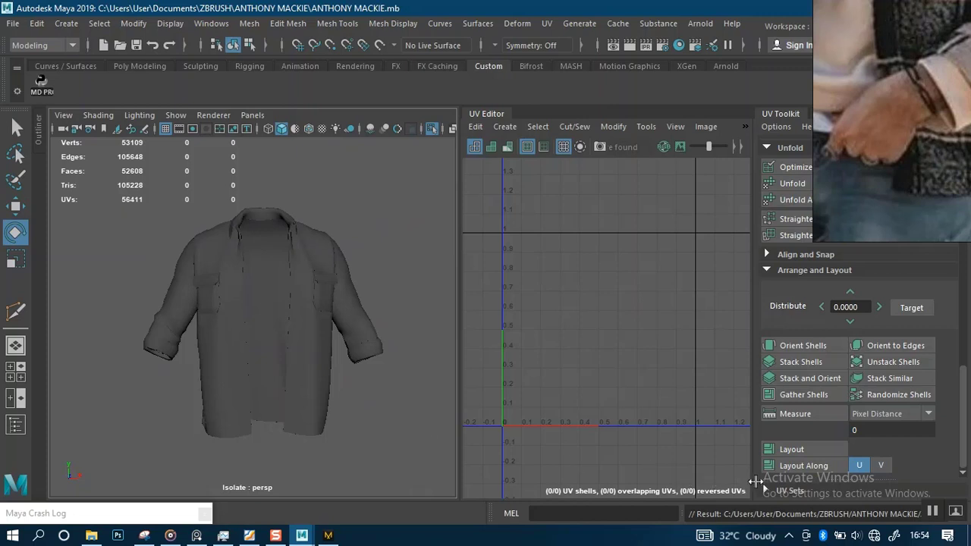
{"action": "scroll", "coordinate": [331, 350], "scroll_direction": "up", "scroll_amount": 2}
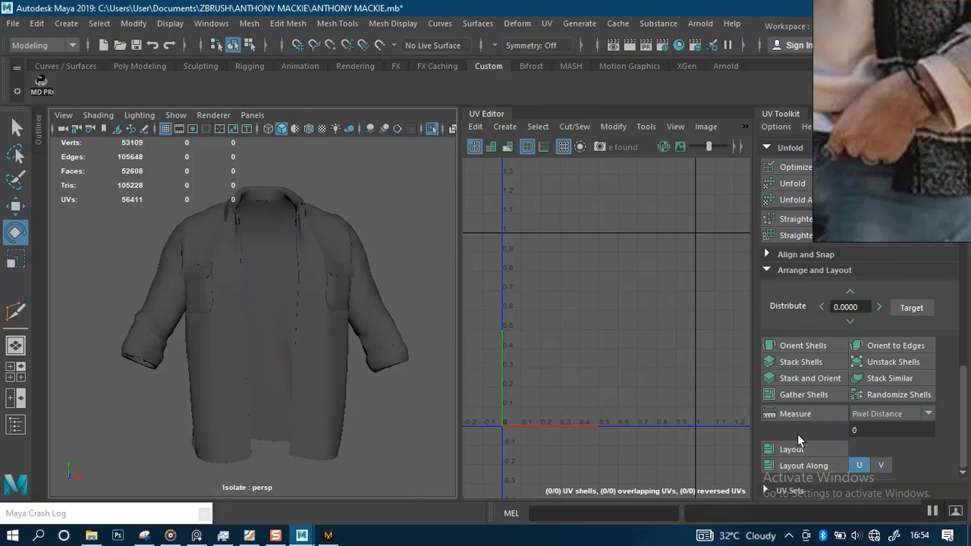